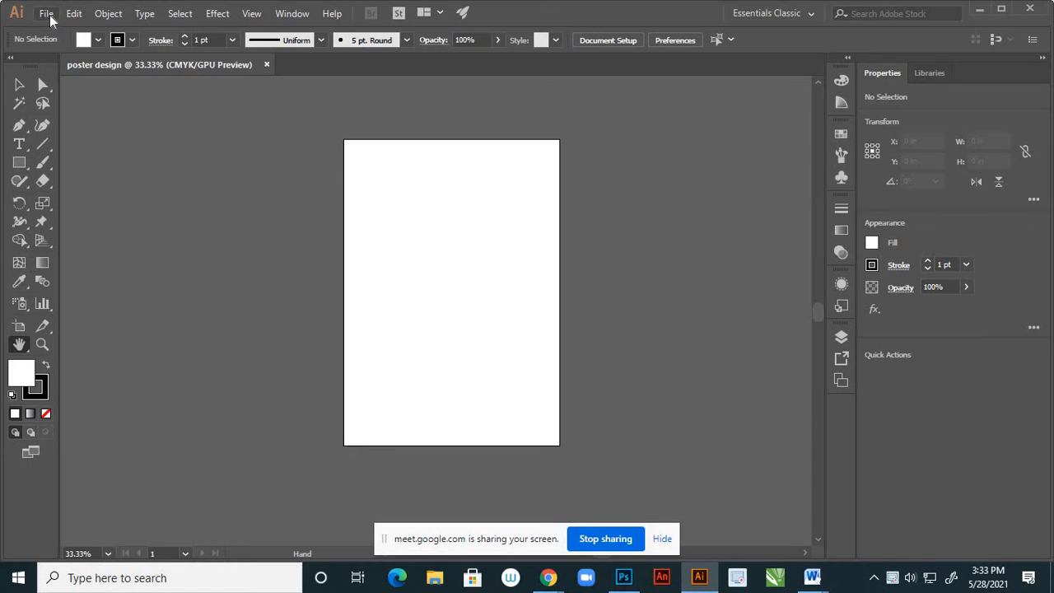
Start placing external artwork and browse to the "orange juice" folder on the Desktop
{"action": "left_click", "coordinate": [47, 14]}
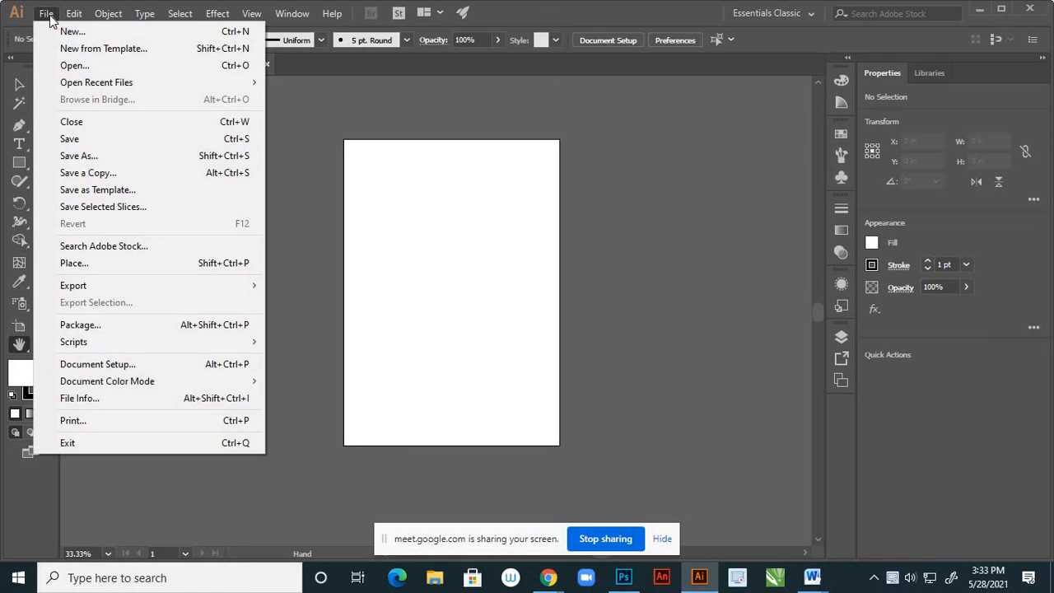
{"action": "left_click", "coordinate": [92, 263]}
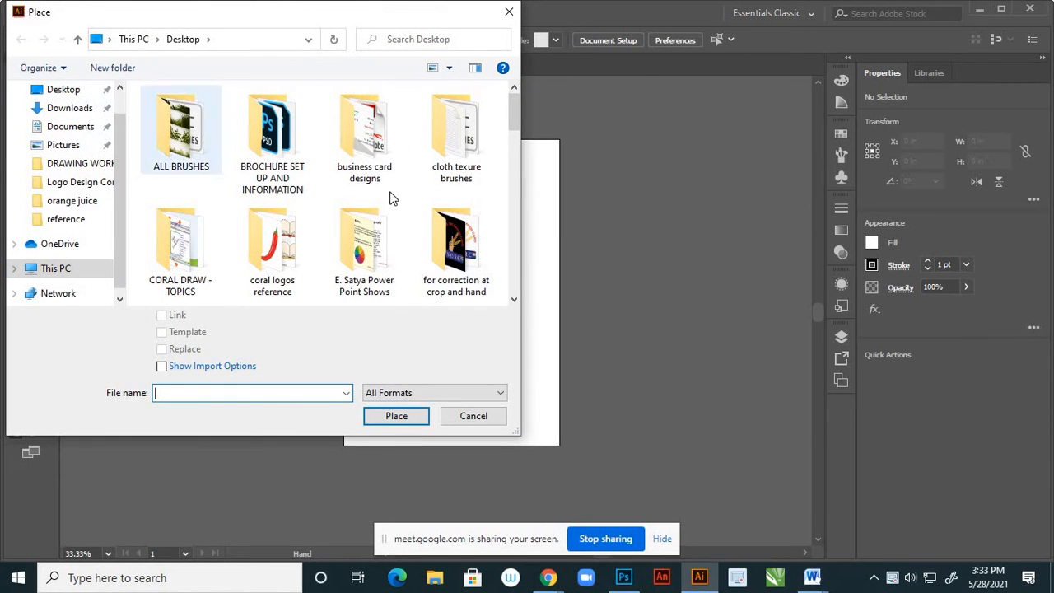
{"action": "left_click_drag", "start_coordinate": [510, 122], "coordinate": [519, 164]}
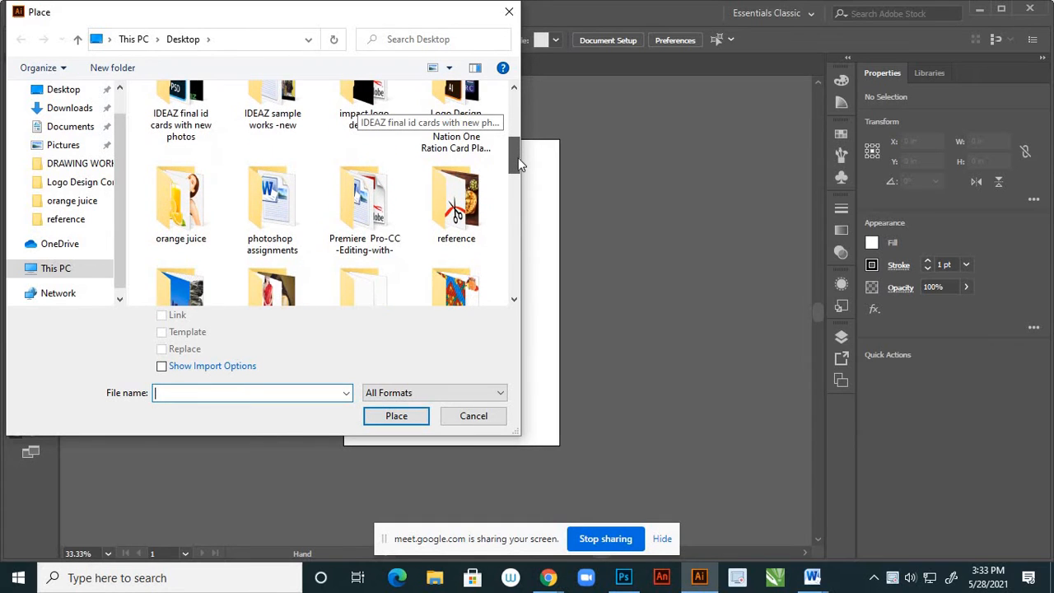
{"action": "left_click", "coordinate": [204, 213]}
{"action": "double_click", "coordinate": [204, 212]}
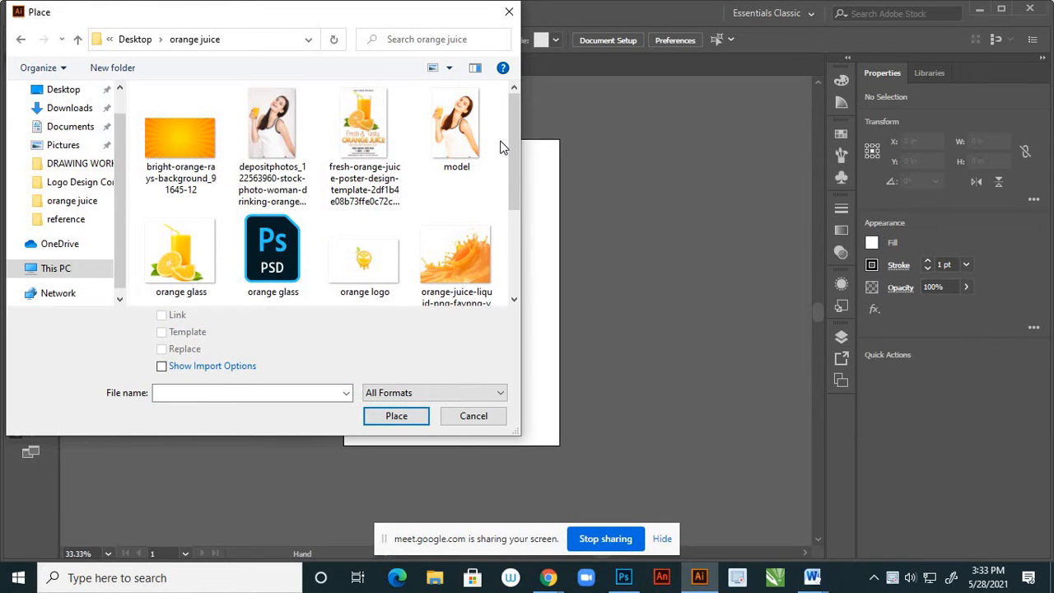
Load the "orange glass", "orange logo" and "model" images together for placing as linked files
{"action": "left_click", "coordinate": [198, 261]}
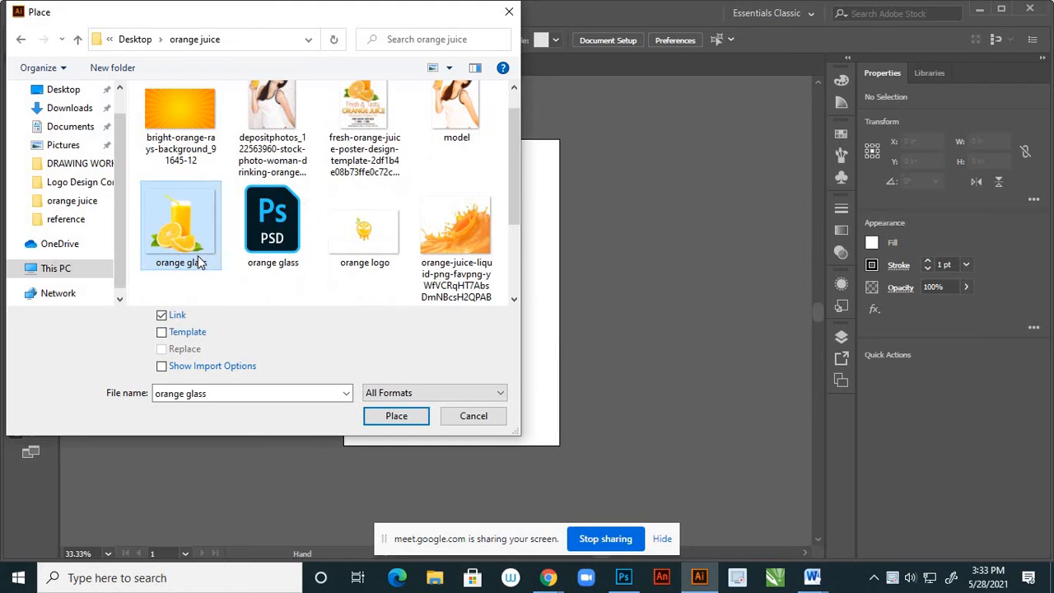
{"action": "left_click", "coordinate": [375, 238], "text": "ctrl"}
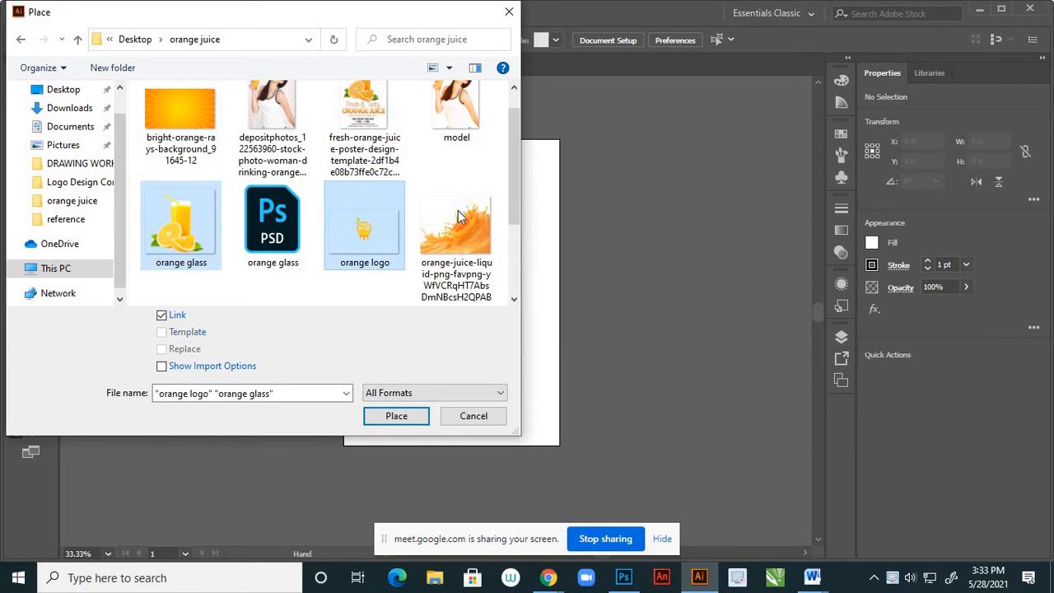
{"action": "left_click", "coordinate": [466, 142], "text": "ctrl"}
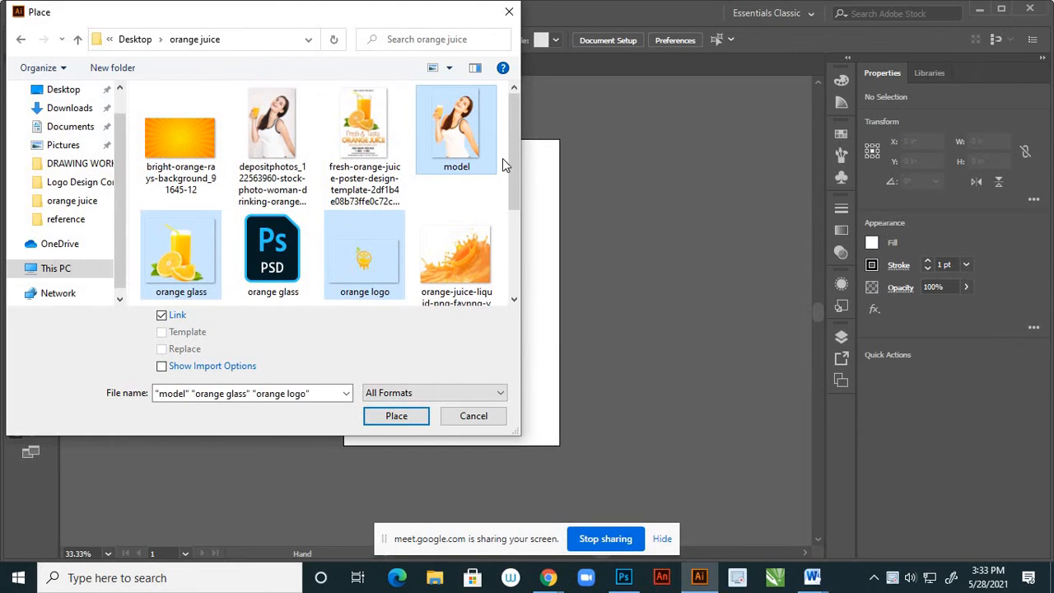
{"action": "mouse_move", "coordinate": [517, 169]}
{"action": "left_mouse_down"}
{"action": "mouse_move", "coordinate": [510, 244]}
{"action": "mouse_move", "coordinate": [505, 163]}
{"action": "left_mouse_up"}
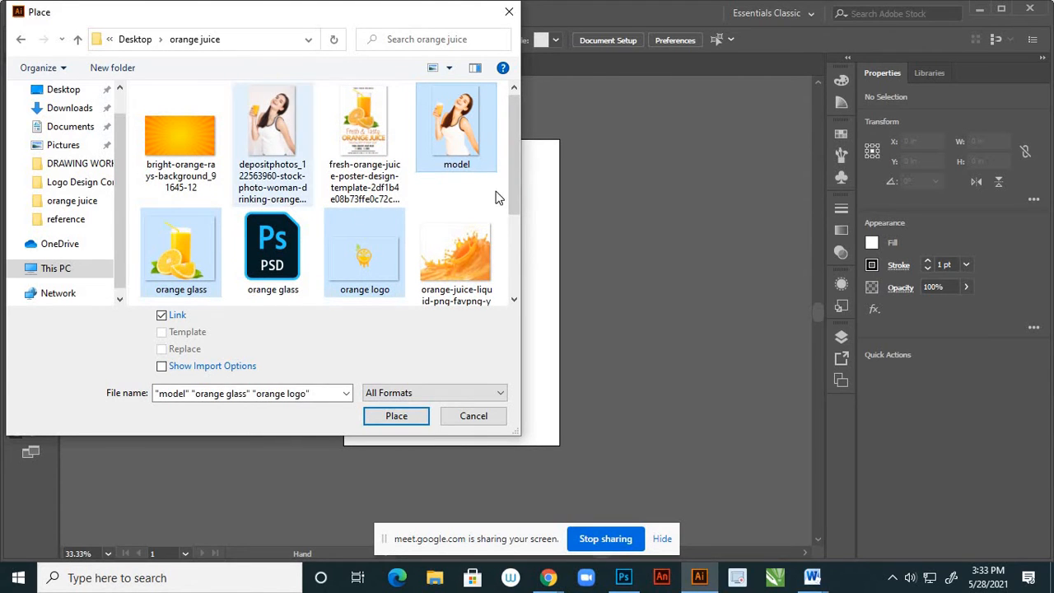
{"action": "left_click_drag", "start_coordinate": [513, 186], "coordinate": [517, 230]}
{"action": "left_click", "coordinate": [397, 416]}
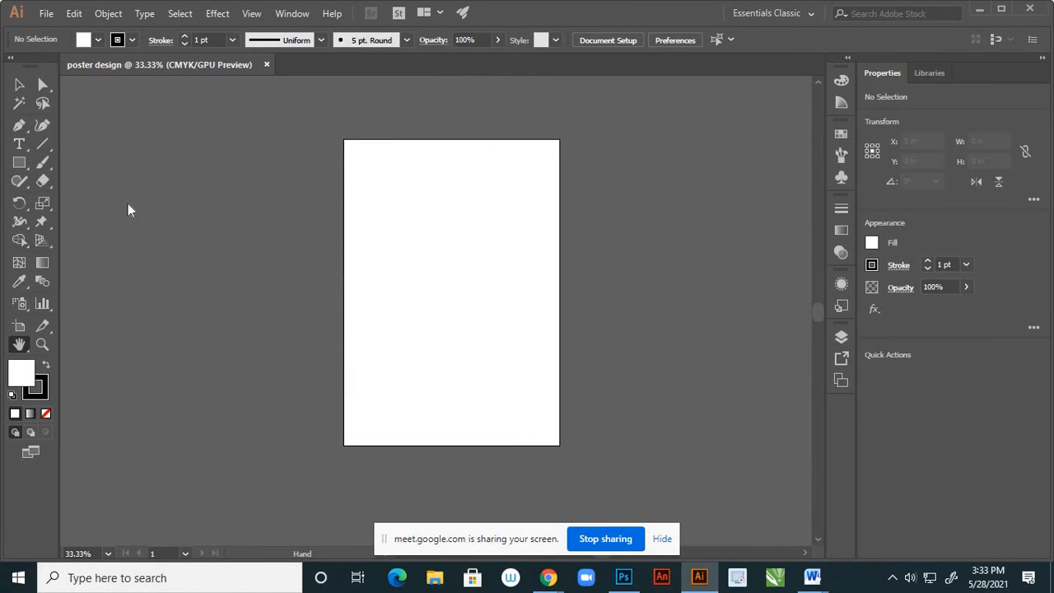
Place the model image left of the artboard, the orange glass above it and the orange logo to its right
{"action": "left_click", "coordinate": [128, 131]}
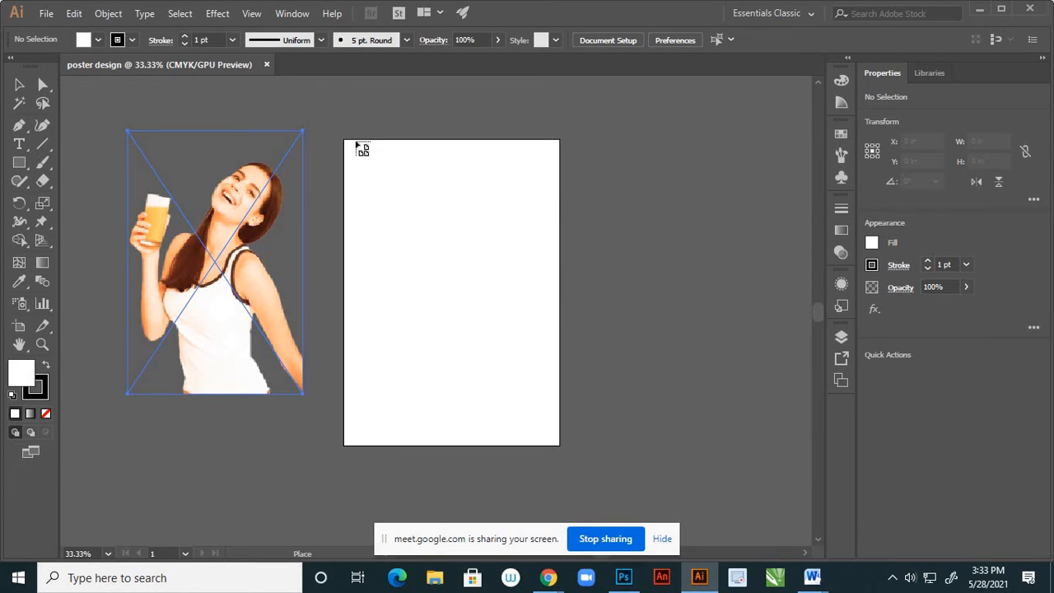
{"action": "left_click", "coordinate": [547, 91]}
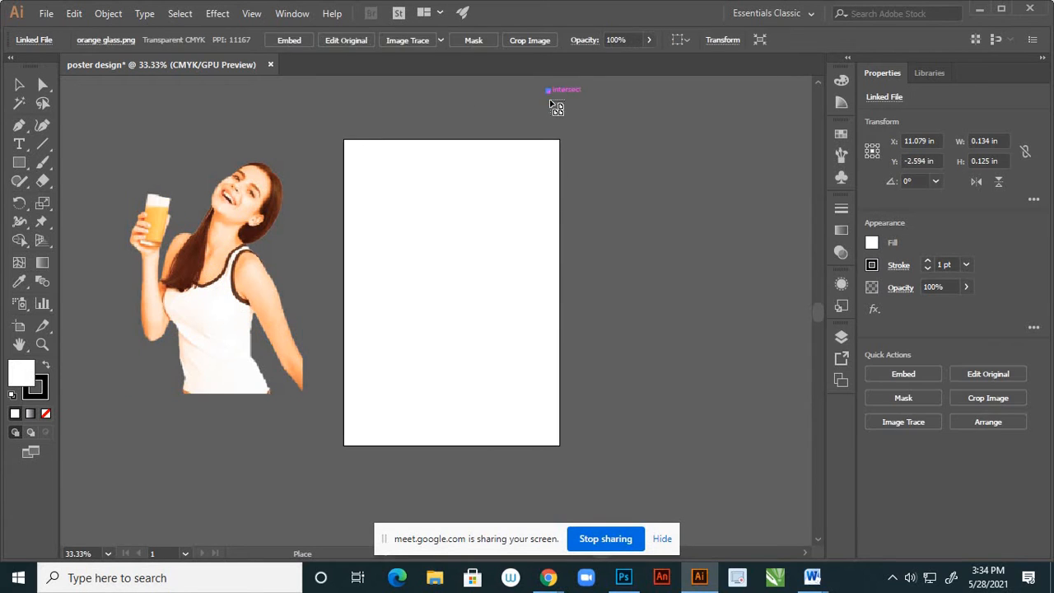
{"action": "left_click", "coordinate": [600, 283]}
{"action": "key", "text": "h"}
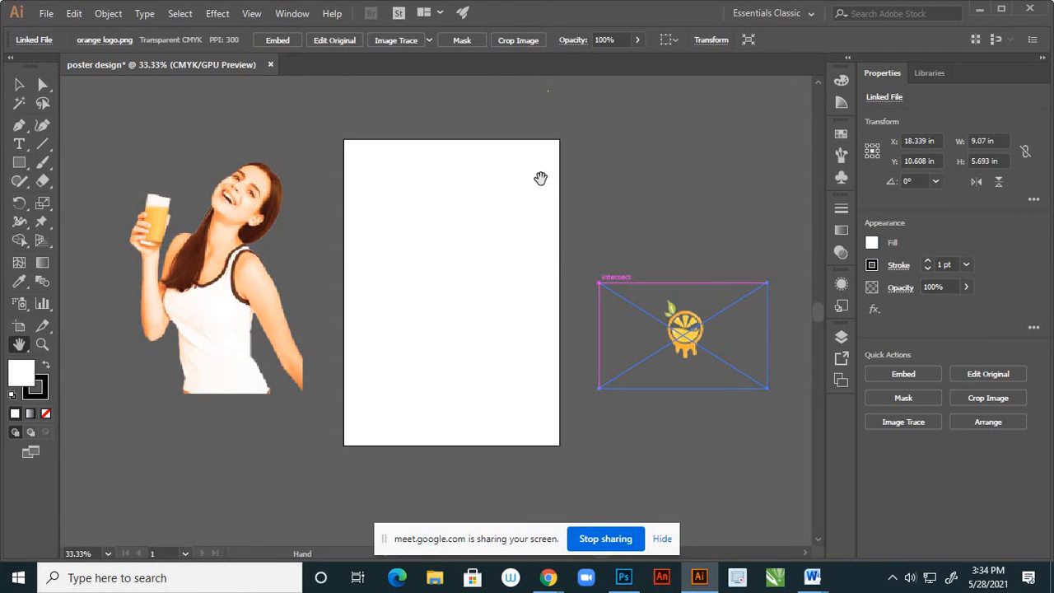
{"action": "scroll", "coordinate": [601, 111], "scroll_direction": "down", "scroll_amount": 2}
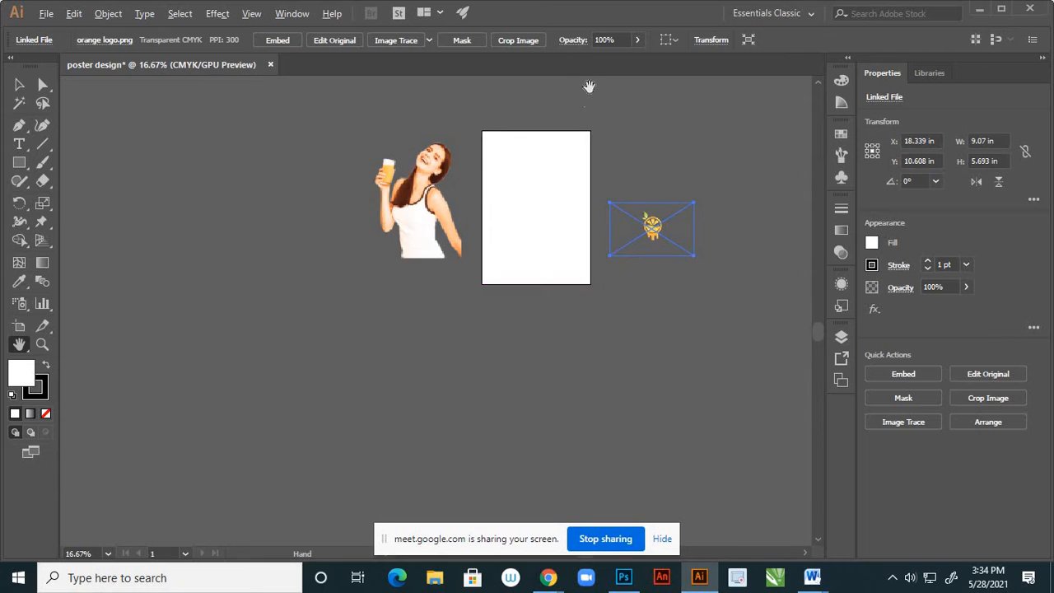
{"action": "scroll", "coordinate": [585, 95], "scroll_direction": "up", "scroll_amount": 4}
{"action": "scroll", "coordinate": [575, 106], "scroll_direction": "up", "scroll_amount": 9}
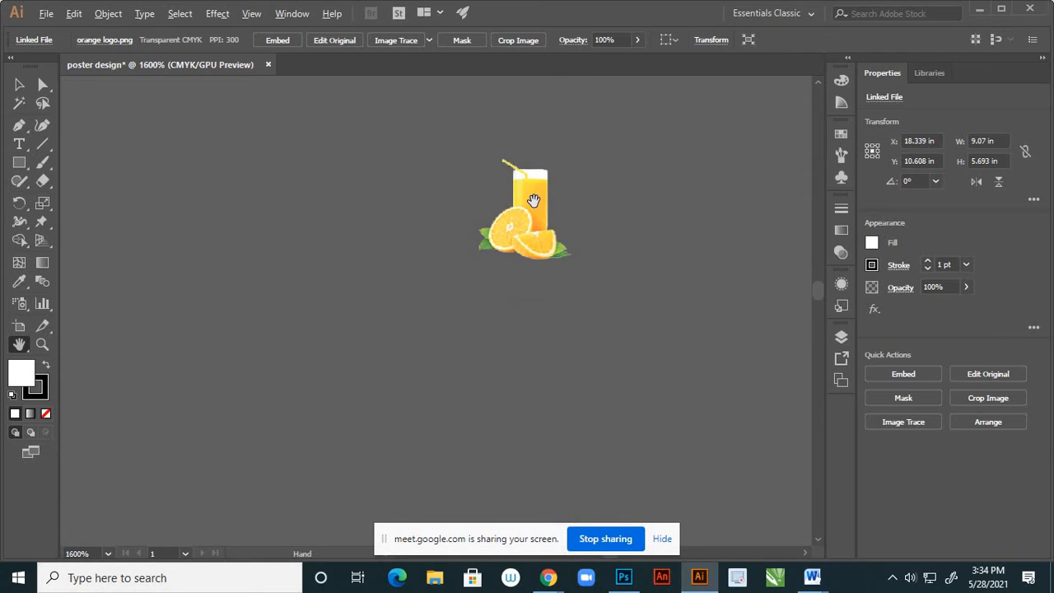
{"action": "scroll", "coordinate": [531, 191], "scroll_direction": "up", "scroll_amount": 1}
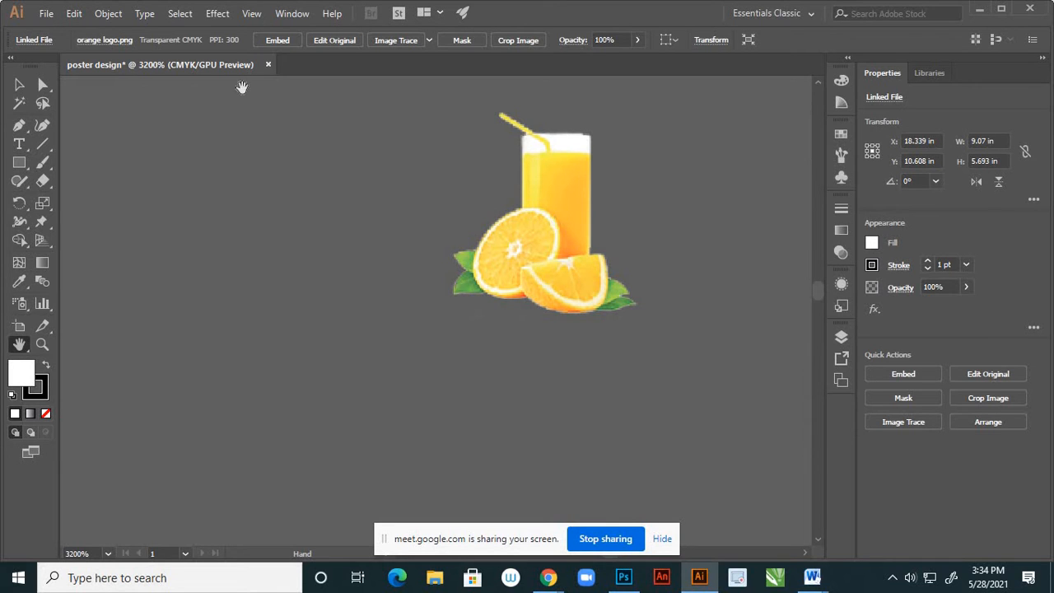
{"action": "left_click", "coordinate": [46, 13]}
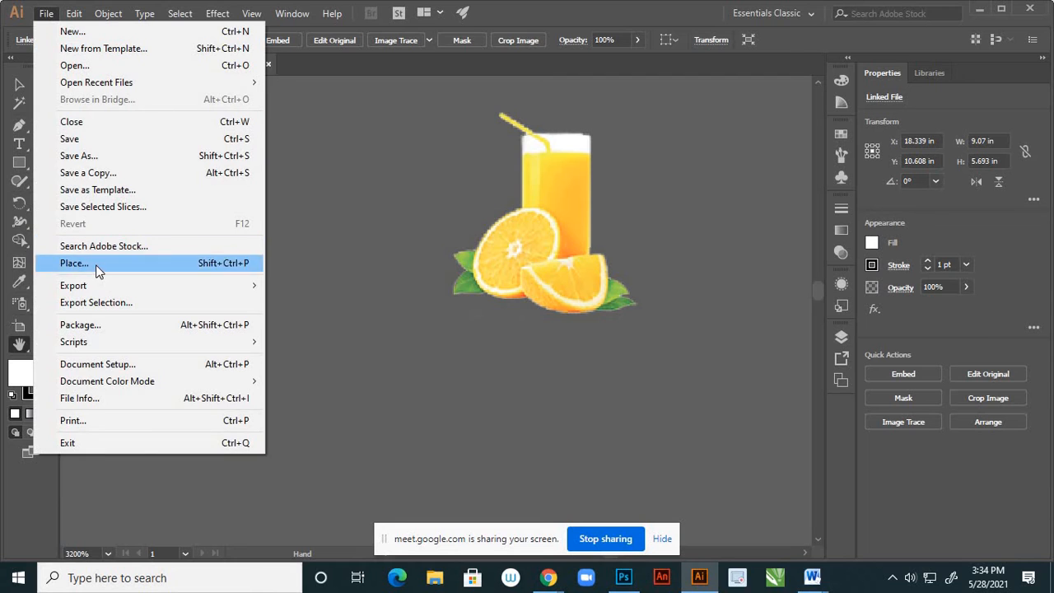
{"action": "left_click", "coordinate": [96, 265]}
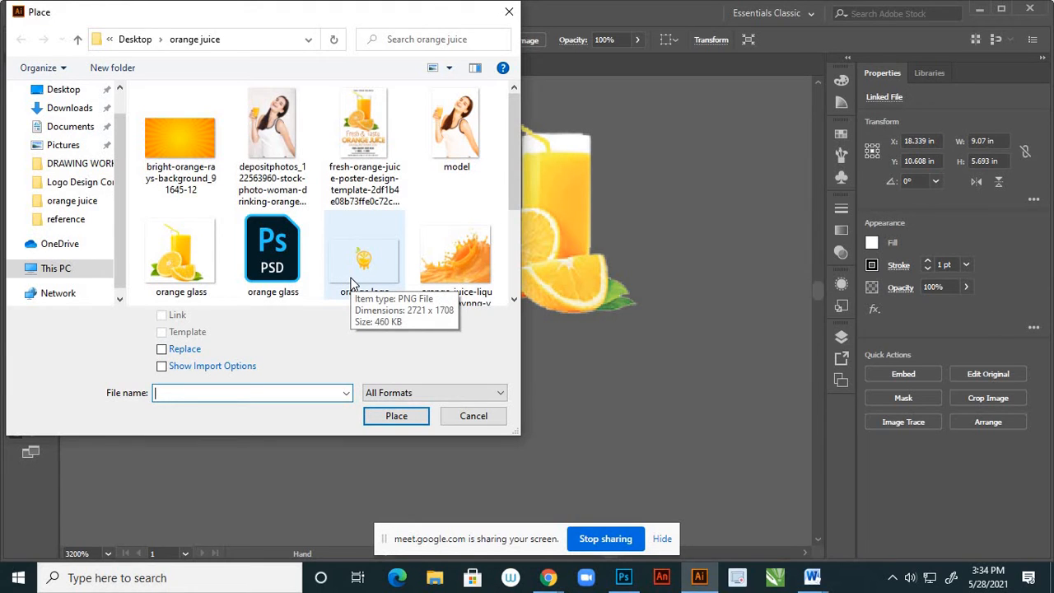
{"action": "left_click", "coordinate": [476, 417]}
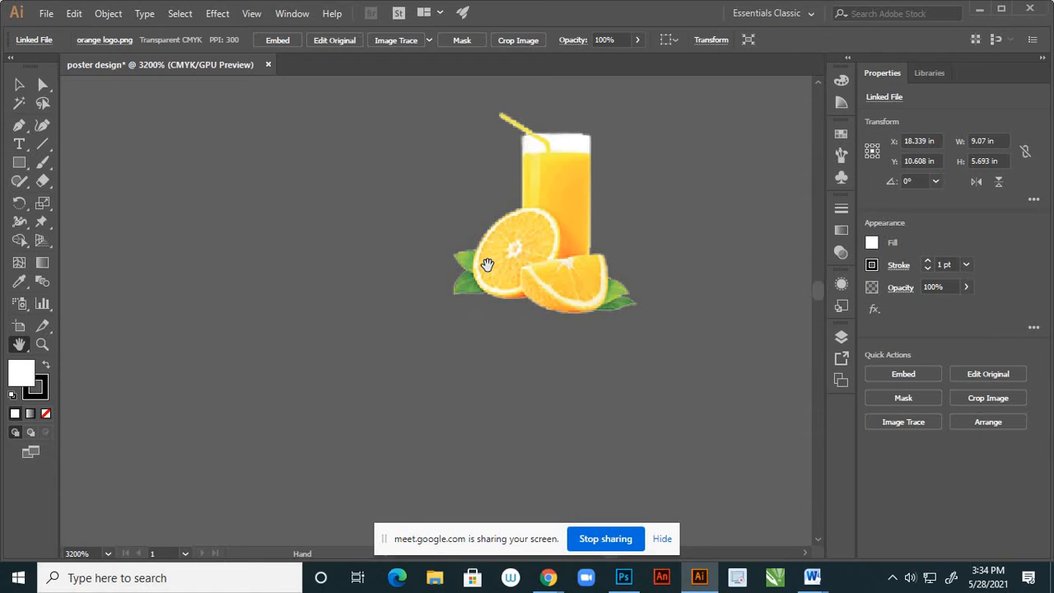
Enlarge the tiny orange glass image above the artboard proportionally to about 8.5 in wide by 7.9 in high
{"action": "scroll", "coordinate": [487, 265], "scroll_direction": "down", "scroll_amount": 9}
{"action": "scroll", "coordinate": [490, 259], "scroll_direction": "up", "scroll_amount": 5}
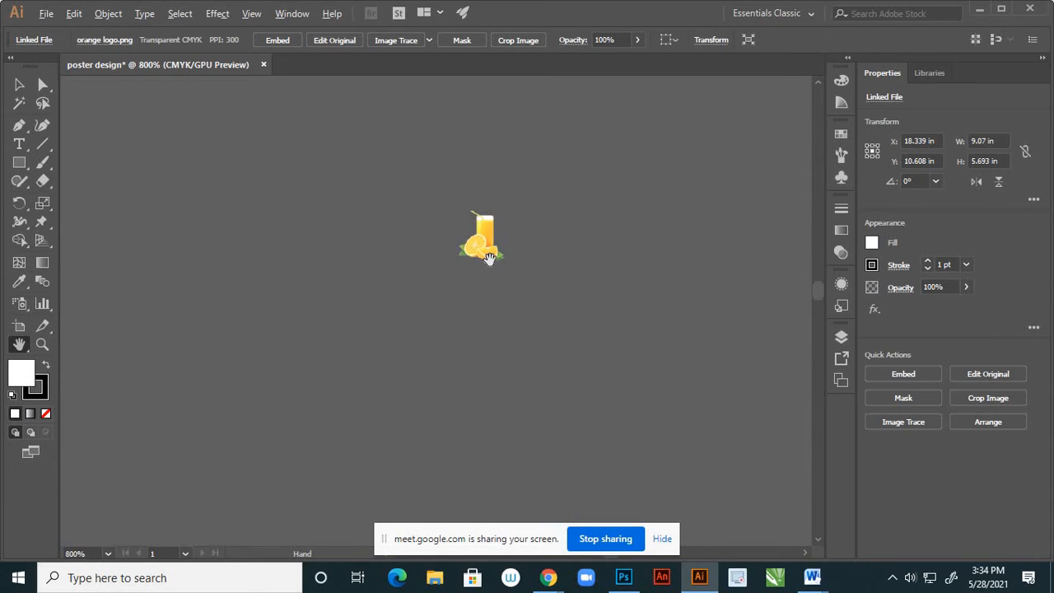
{"action": "scroll", "coordinate": [489, 259], "scroll_direction": "up", "scroll_amount": 3}
{"action": "left_click", "coordinate": [19, 84]}
{"action": "left_click", "coordinate": [447, 212]}
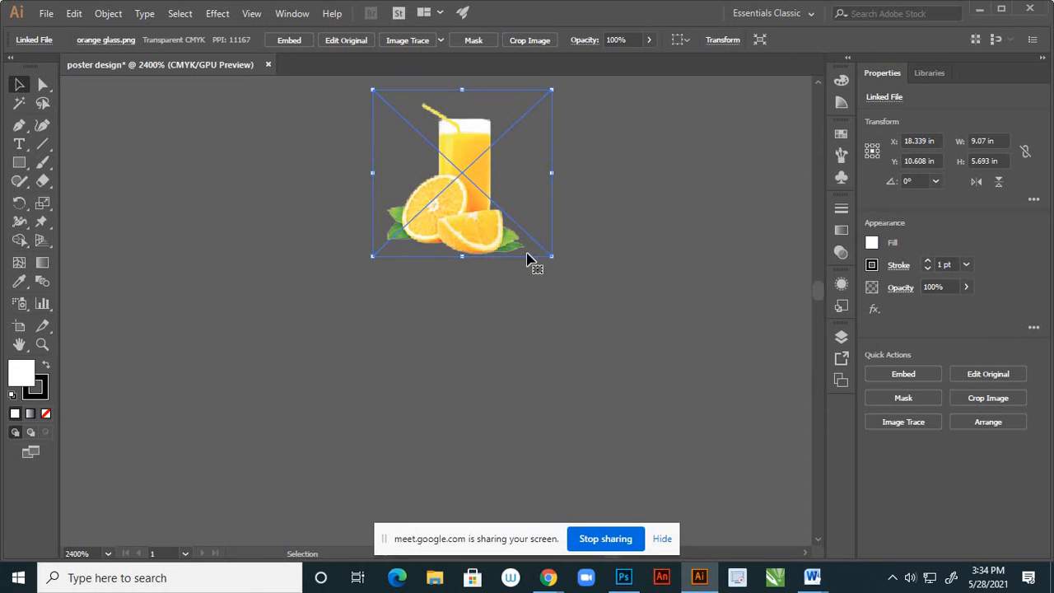
{"action": "left_click_drag", "start_coordinate": [551, 257], "coordinate": [786, 498]}
{"action": "scroll", "coordinate": [482, 282], "scroll_direction": "down", "scroll_amount": 5}
{"action": "scroll", "coordinate": [483, 282], "scroll_direction": "down", "scroll_amount": 4}
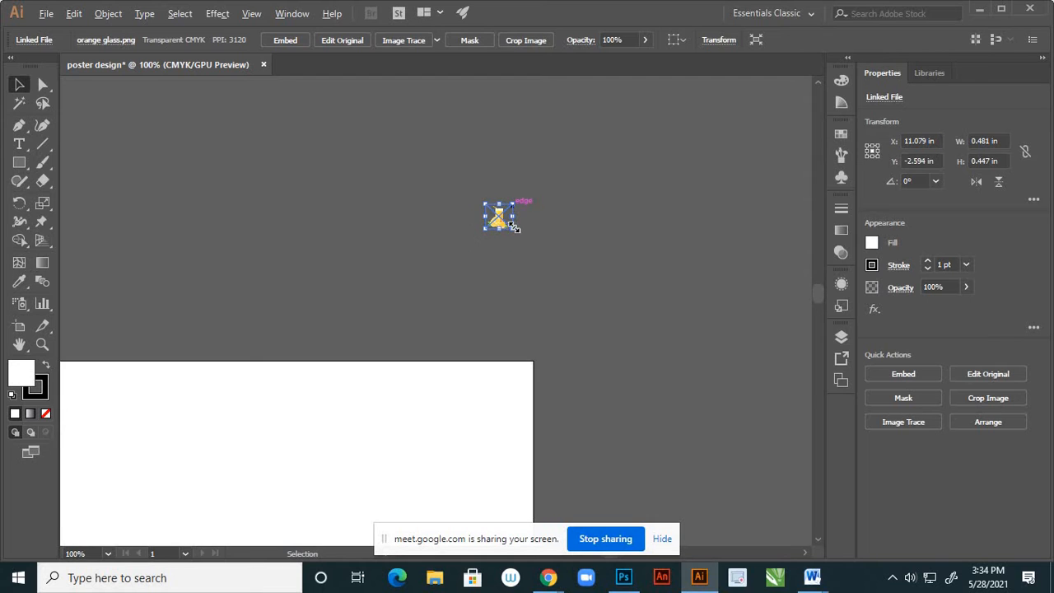
{"action": "left_click_drag", "start_coordinate": [516, 230], "coordinate": [741, 436]}
{"action": "scroll", "coordinate": [555, 247], "scroll_direction": "down", "scroll_amount": 5}
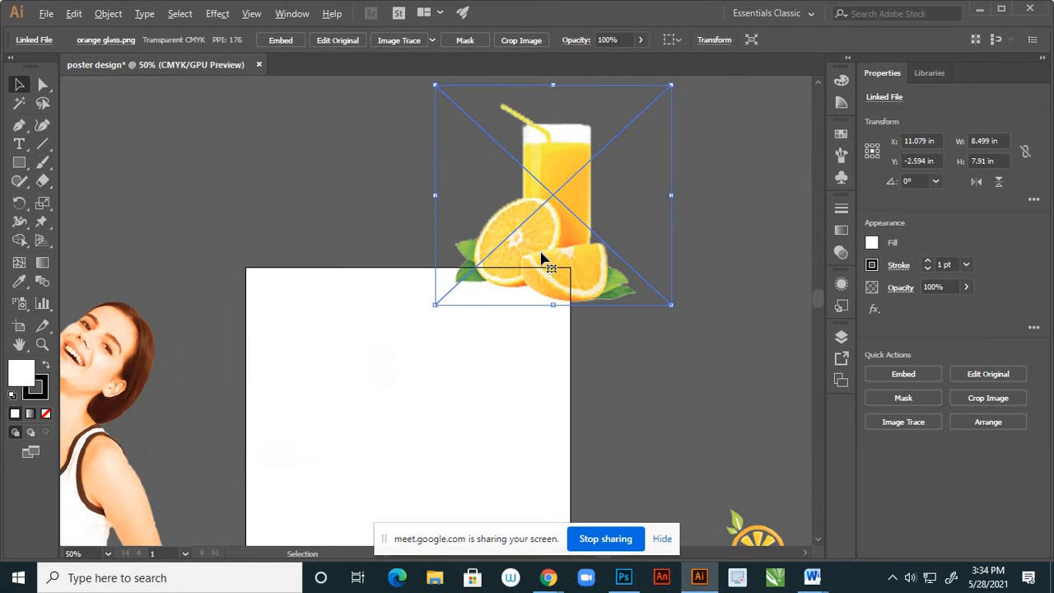
Move the orange glass image onto the upper half of the artboard, centred at about X 6.1 in, Y 5.4 in
{"action": "scroll", "coordinate": [540, 258], "scroll_direction": "up", "scroll_amount": 3}
{"action": "left_click_drag", "start_coordinate": [551, 290], "coordinate": [465, 434]}
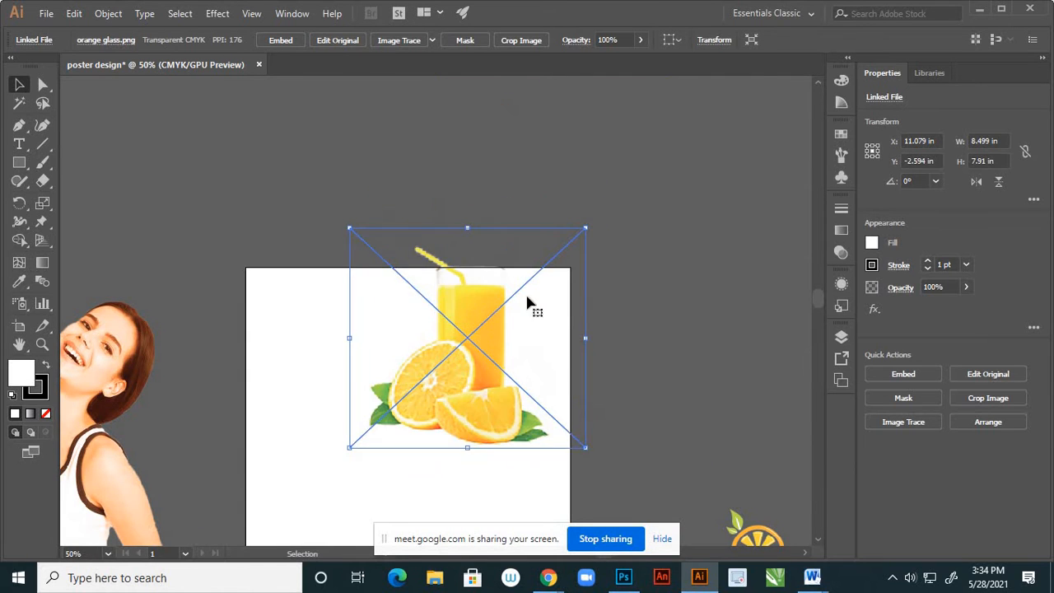
{"action": "scroll", "coordinate": [552, 323], "scroll_direction": "down", "scroll_amount": 3}
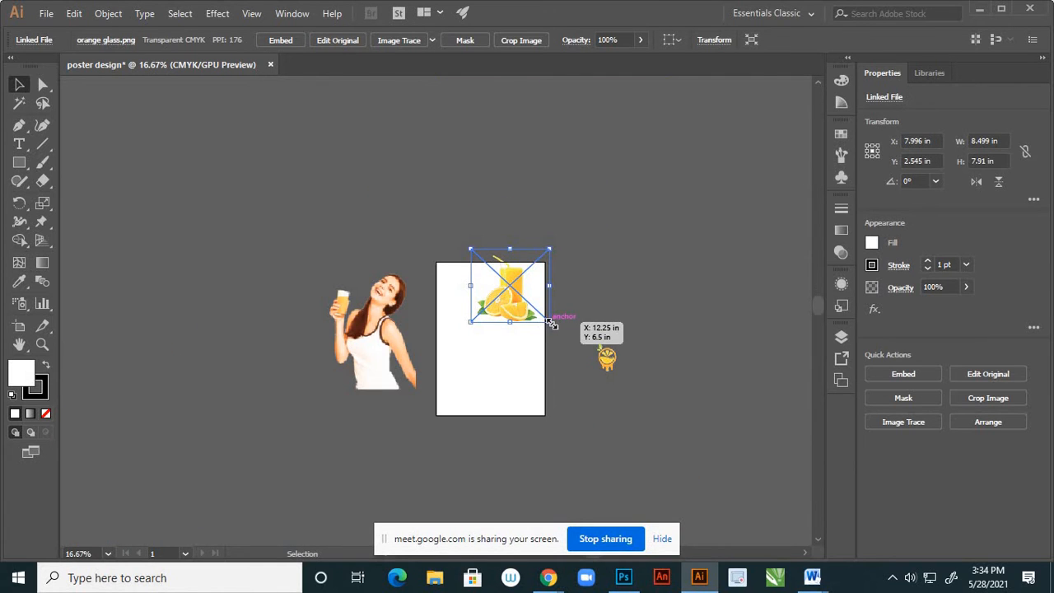
{"action": "left_click_drag", "start_coordinate": [542, 274], "coordinate": [646, 237]}
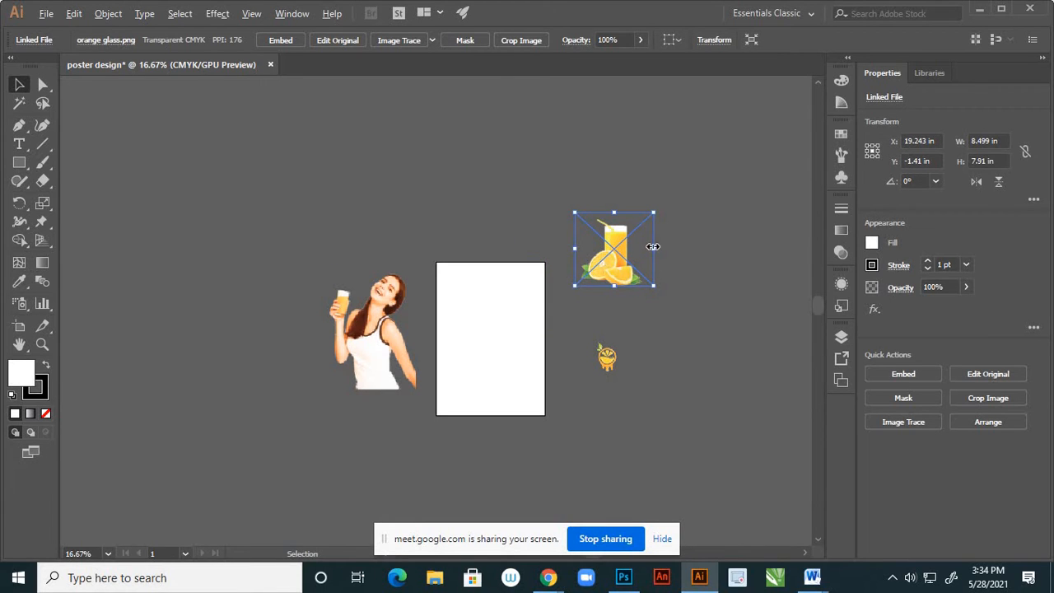
{"action": "scroll", "coordinate": [653, 247], "scroll_direction": "up", "scroll_amount": 2}
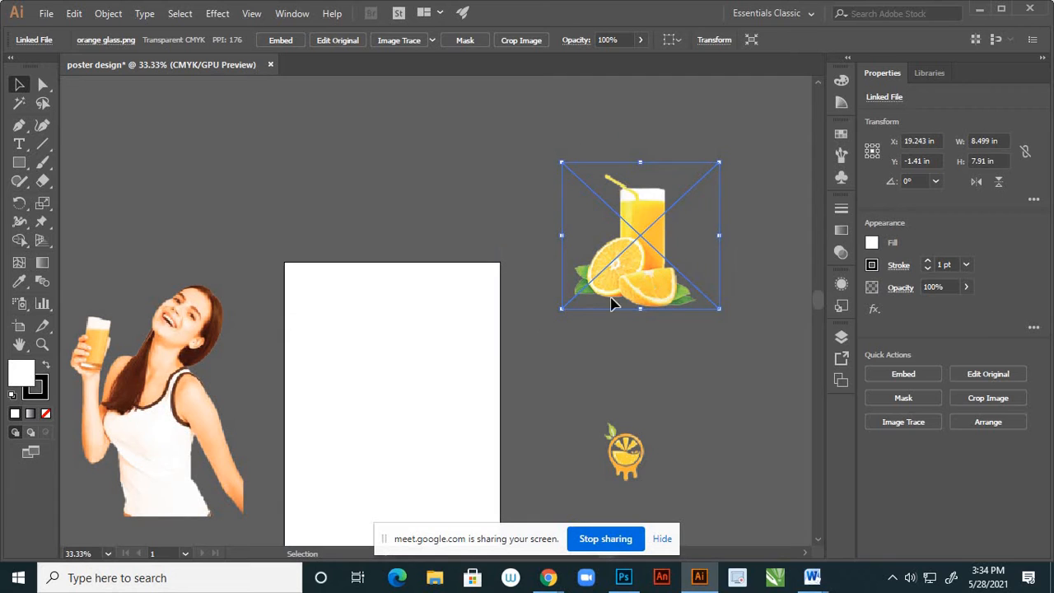
{"action": "left_click_drag", "start_coordinate": [610, 305], "coordinate": [366, 433]}
{"action": "scroll", "coordinate": [634, 255], "scroll_direction": "down", "scroll_amount": 1}
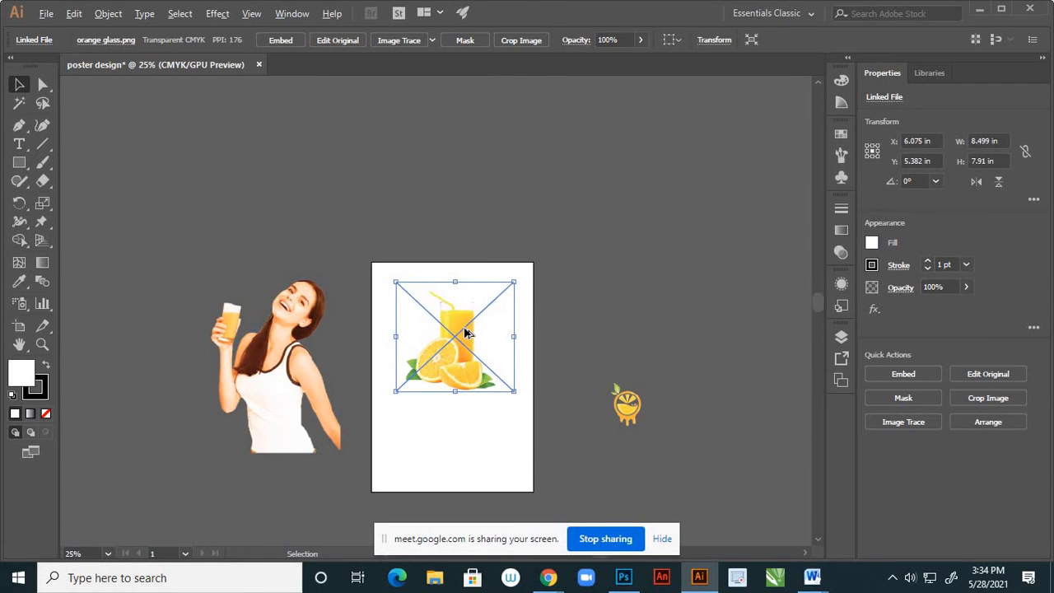
{"action": "scroll", "coordinate": [466, 333], "scroll_direction": "up", "scroll_amount": 3}
{"action": "left_click", "coordinate": [645, 283]}
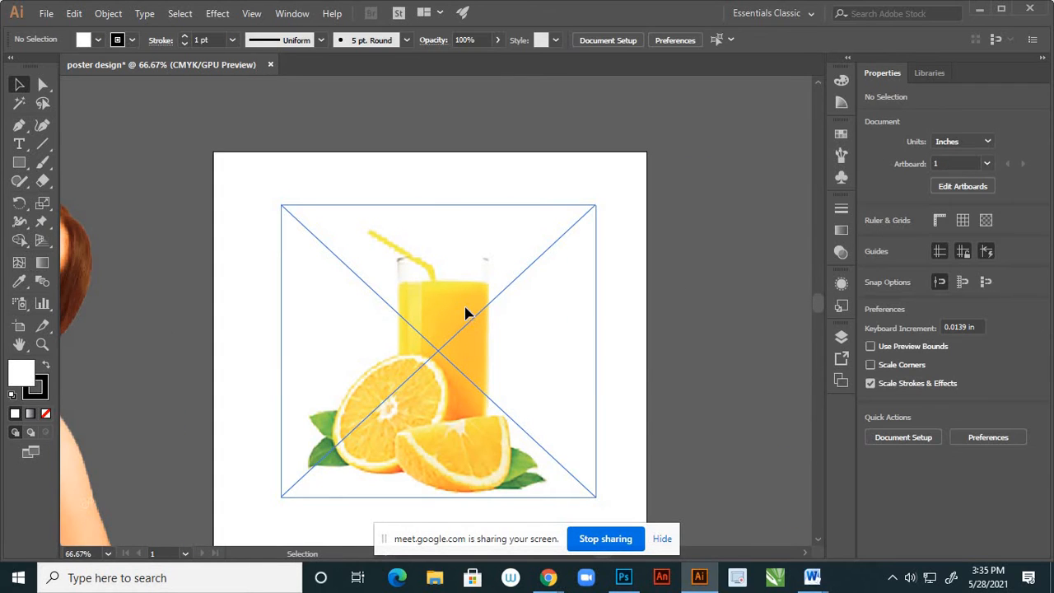
Trace the orange glass image with the High Fidelity Photo preset
{"action": "left_click", "coordinate": [466, 313]}
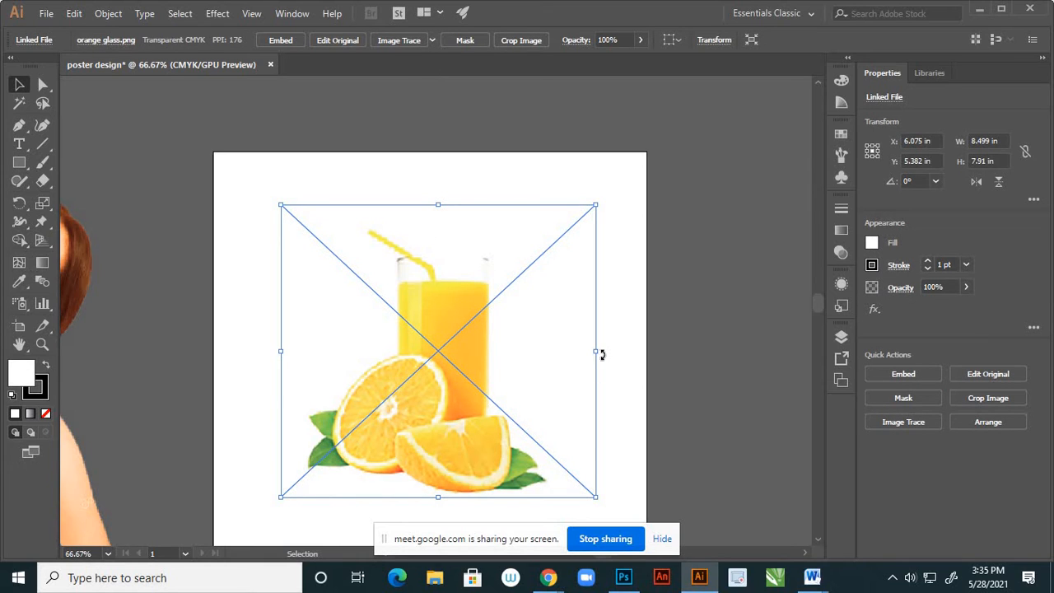
{"action": "key", "text": "space"}
{"action": "left_click_drag", "start_coordinate": [675, 264], "coordinate": [463, 241]}
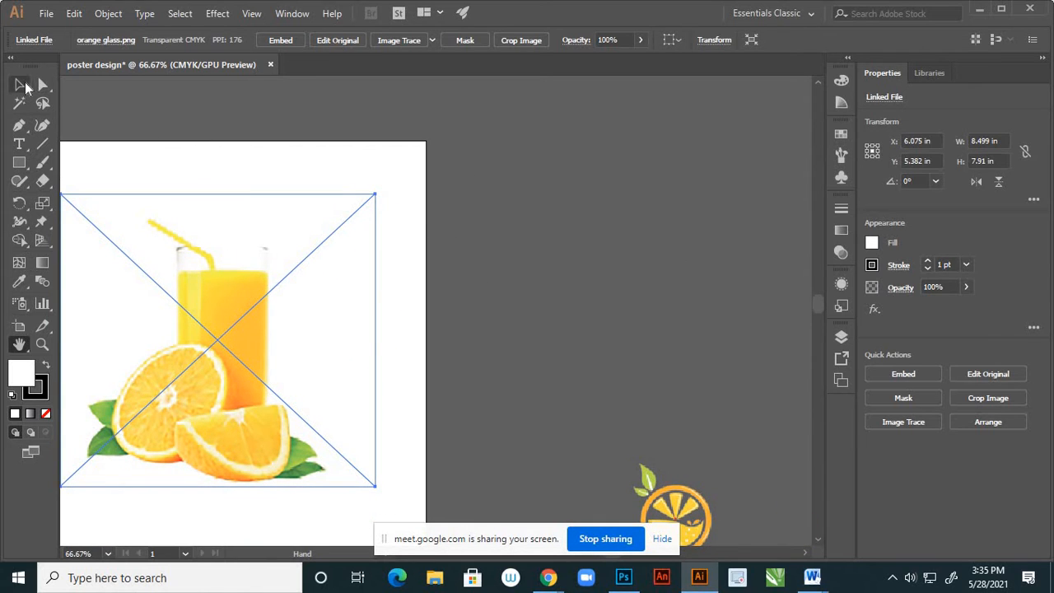
{"action": "left_click", "coordinate": [19, 84]}
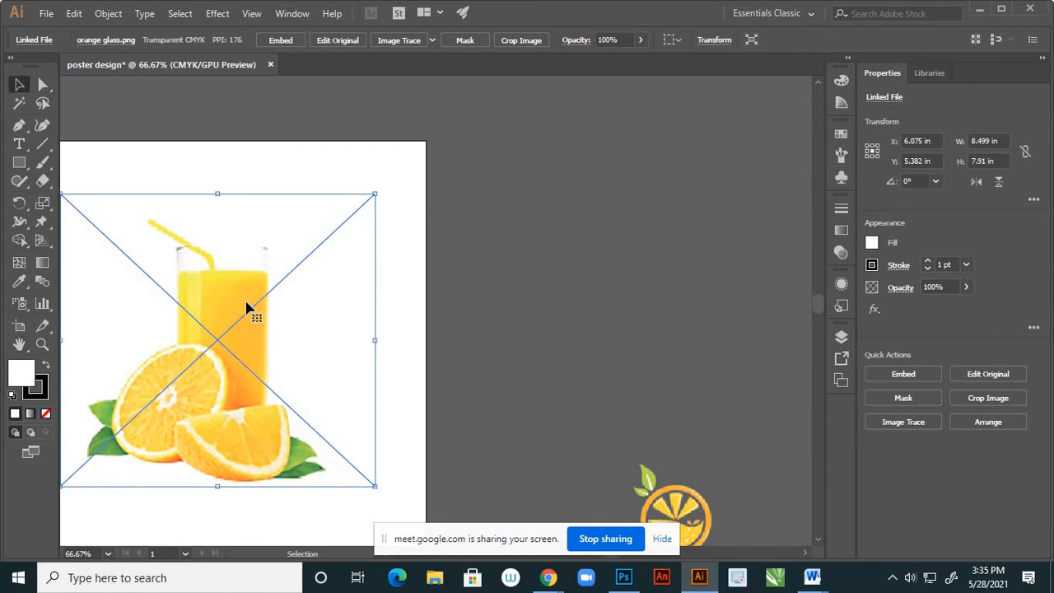
{"action": "left_click", "coordinate": [431, 40]}
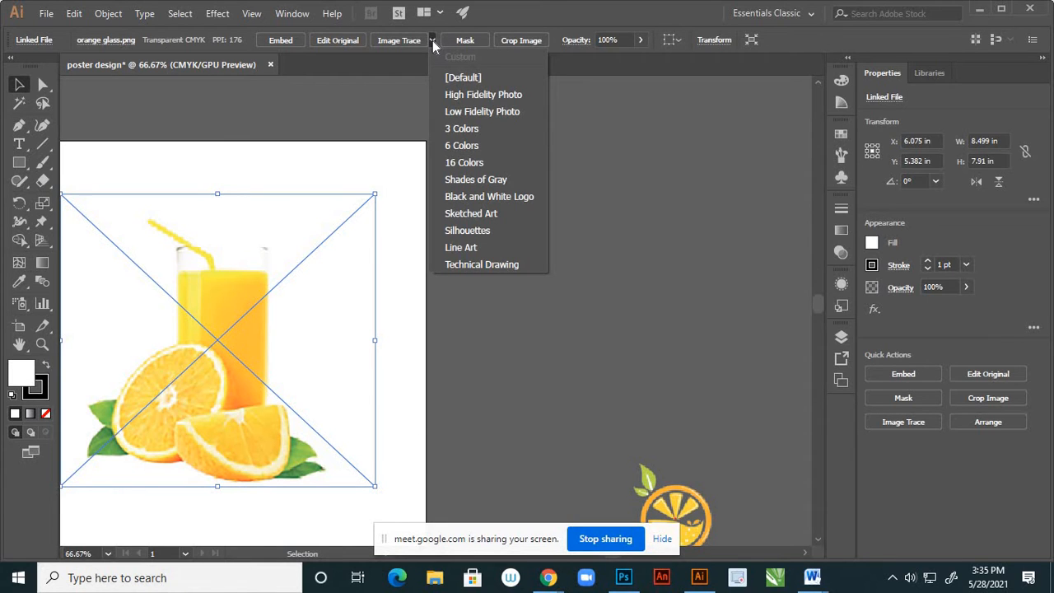
{"action": "left_click", "coordinate": [501, 95]}
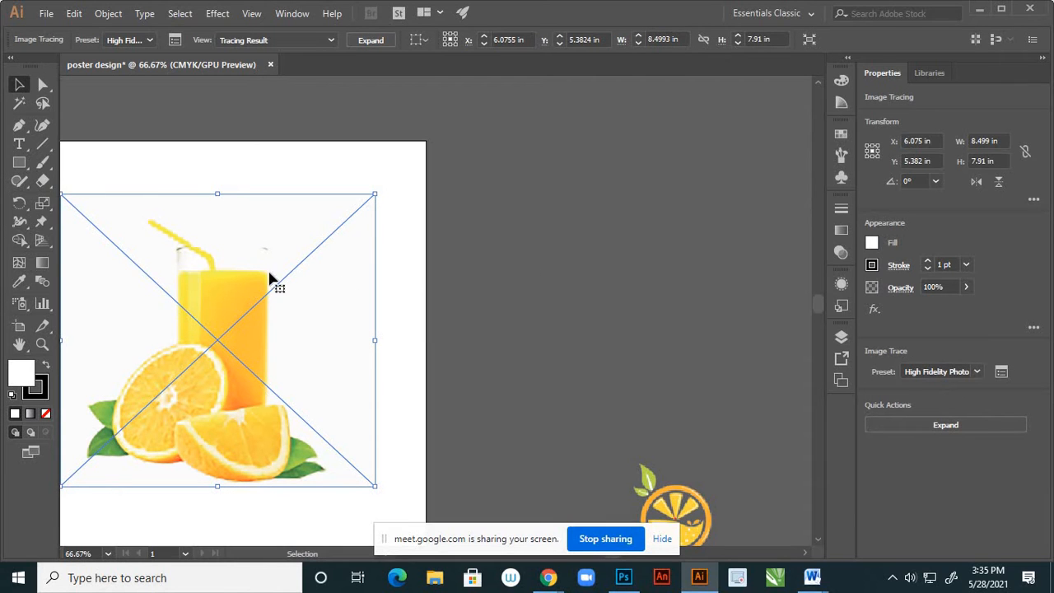
Move the traced glass image across the artboard's right edge to about X 13.1 in, expand the tracing into paths and deselect it
{"action": "left_click_drag", "start_coordinate": [280, 298], "coordinate": [486, 273]}
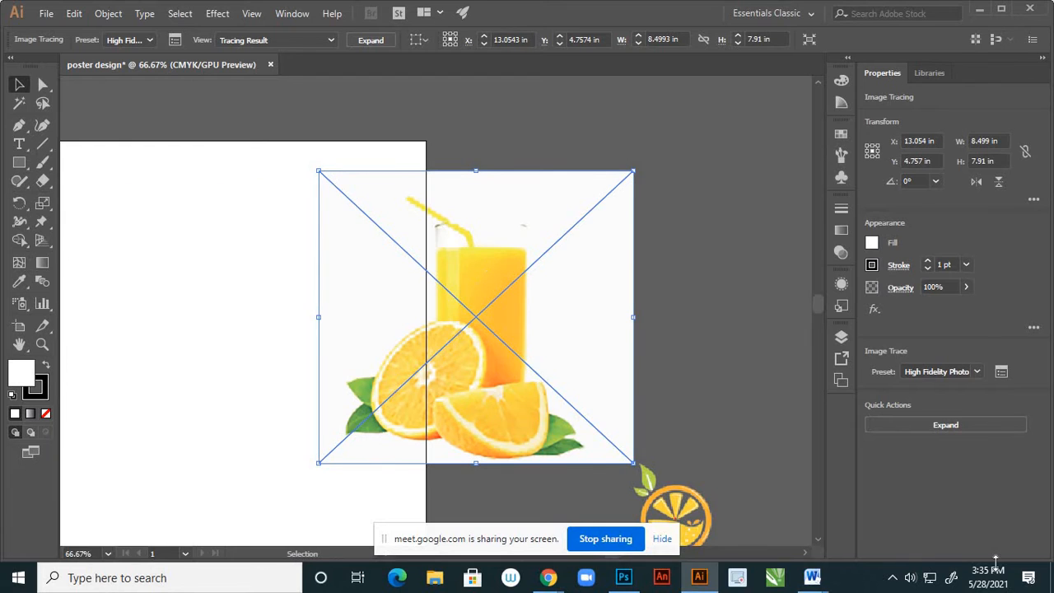
{"action": "left_click", "coordinate": [953, 426]}
{"action": "left_click", "coordinate": [699, 293]}
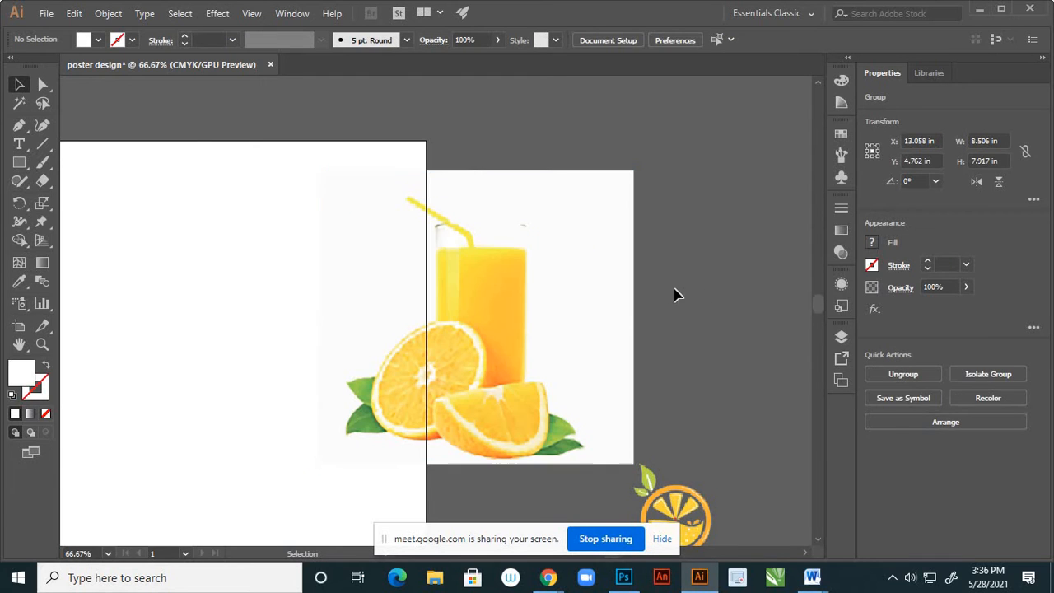
Ungroup the expanded glass artwork and delete its large white background path
{"action": "left_click", "coordinate": [576, 274]}
{"action": "right_click", "coordinate": [599, 262]}
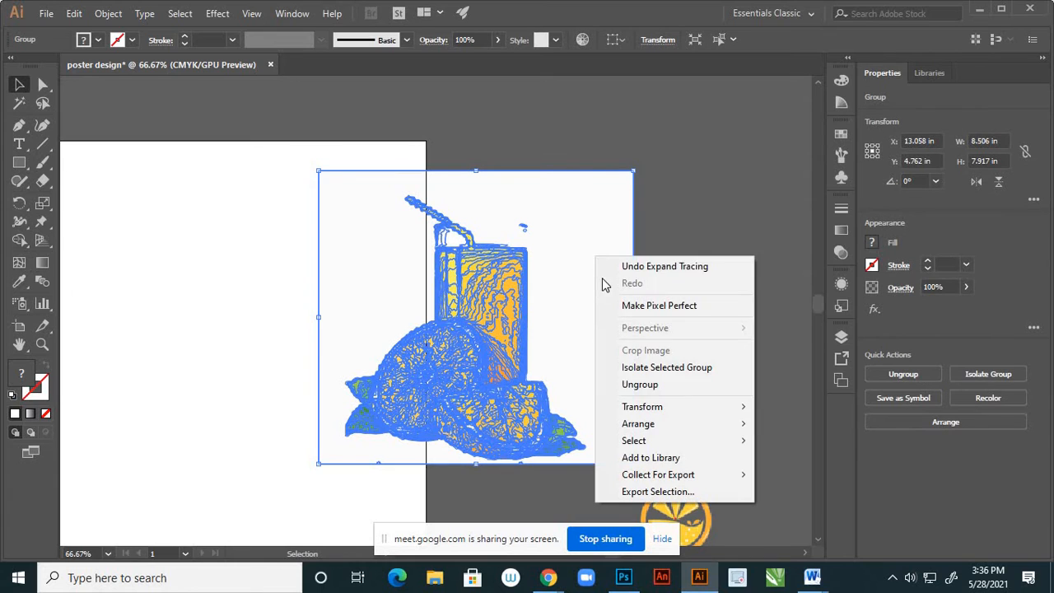
{"action": "left_click", "coordinate": [639, 387]}
{"action": "left_click", "coordinate": [748, 306]}
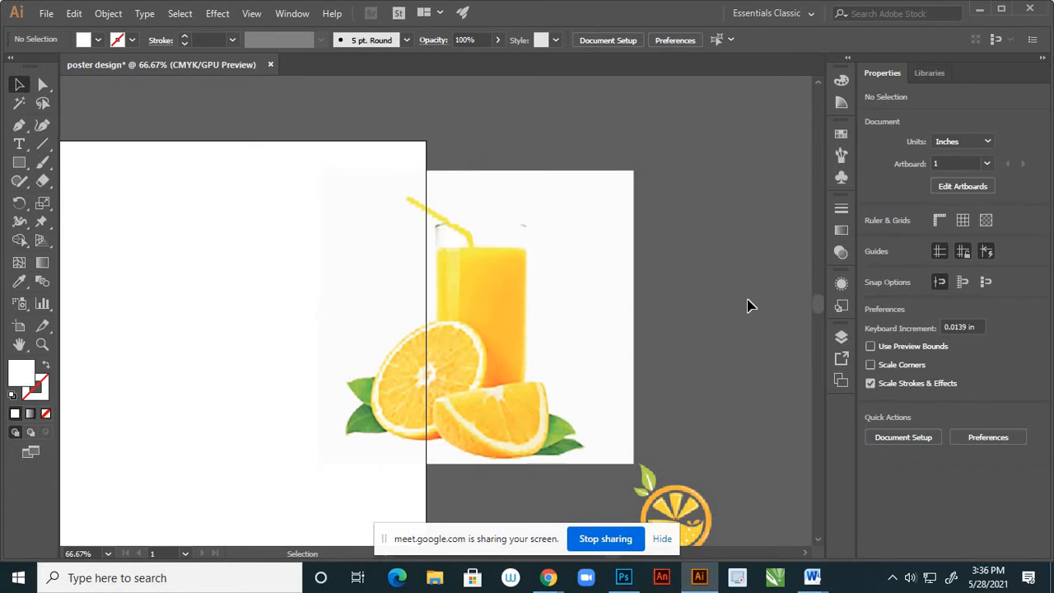
{"action": "left_click", "coordinate": [612, 252]}
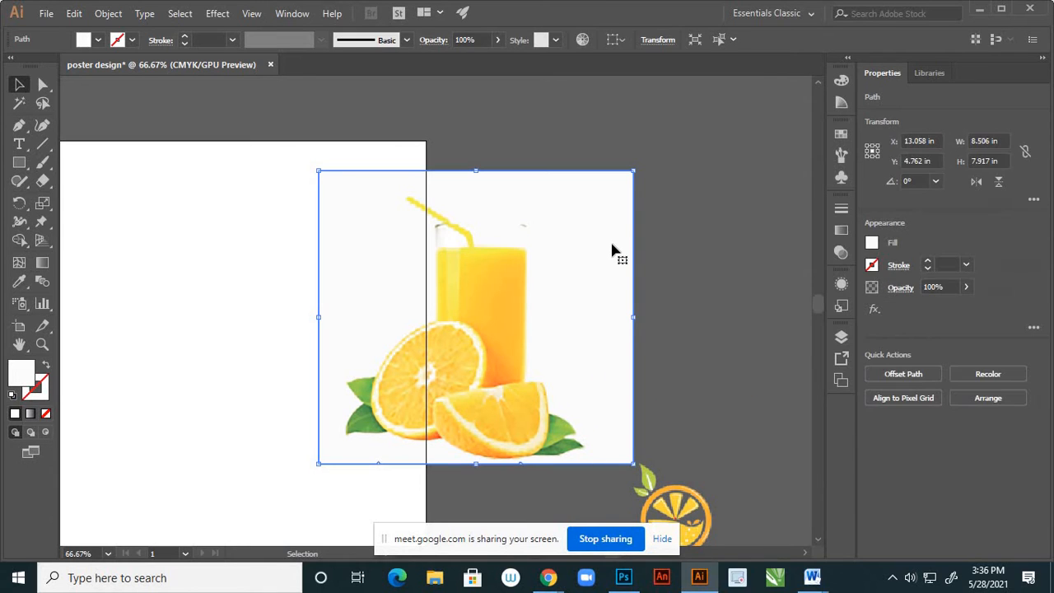
{"action": "key", "text": "Delete"}
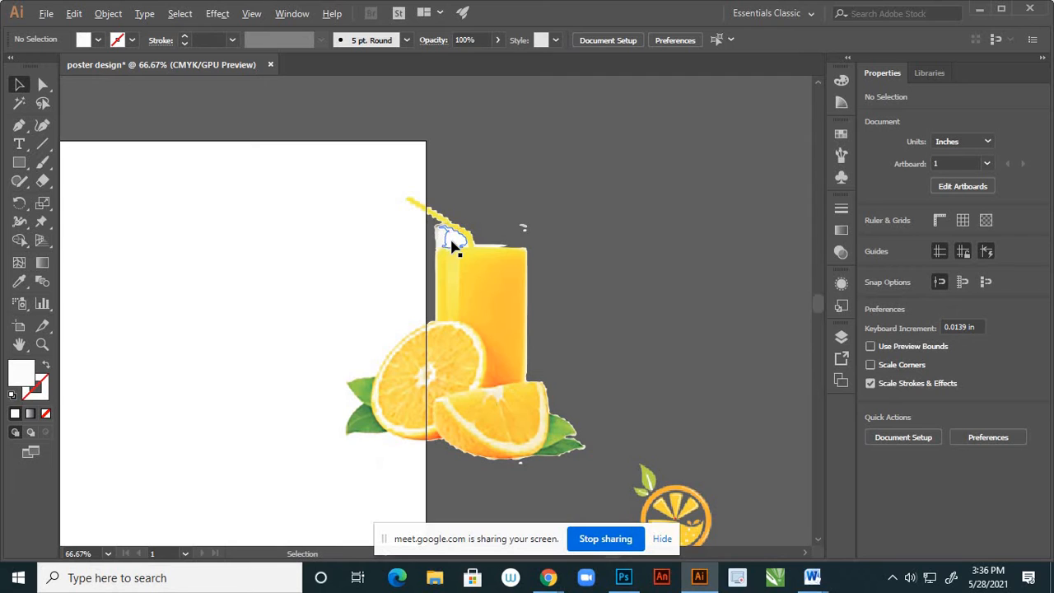
Delete the white fill paths inside the empty part of the glass, between its left wall and the straw
{"action": "scroll", "coordinate": [452, 247], "scroll_direction": "up", "scroll_amount": 3}
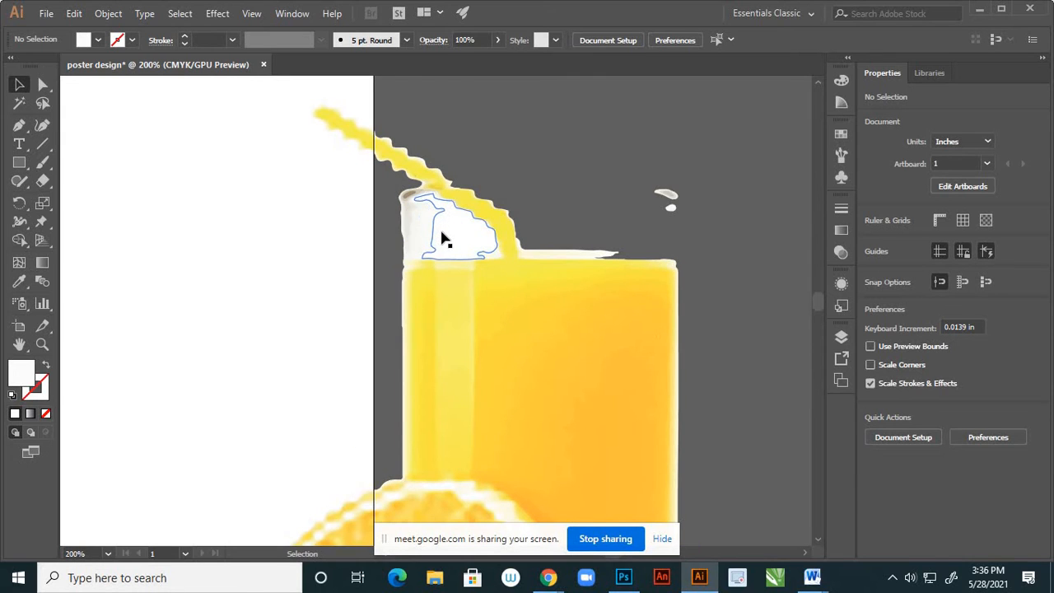
{"action": "left_click", "coordinate": [443, 238]}
{"action": "key", "text": "Delete"}
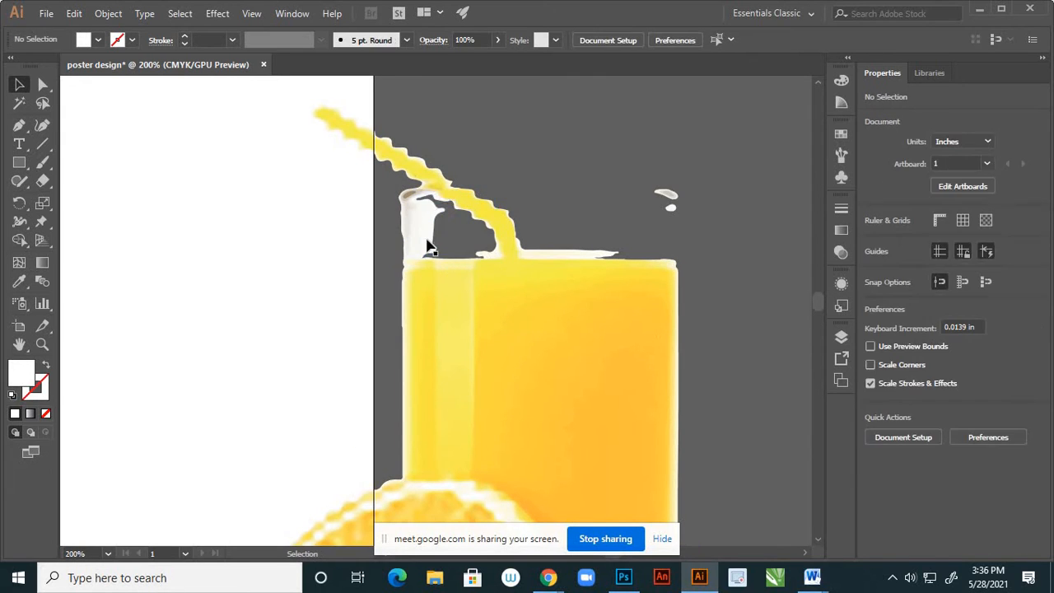
{"action": "left_click", "coordinate": [438, 256]}
{"action": "left_click", "coordinate": [447, 253]}
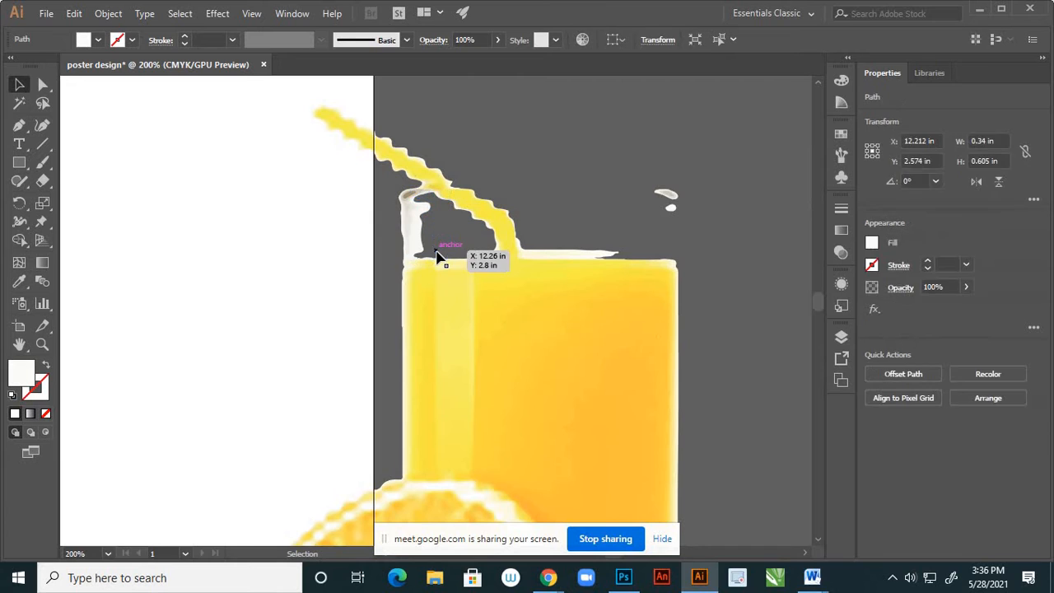
Delete the pale slivers along the juice's top edge on both sides of the straw's base
{"action": "left_click", "coordinate": [560, 257]}
{"action": "left_click", "coordinate": [602, 259]}
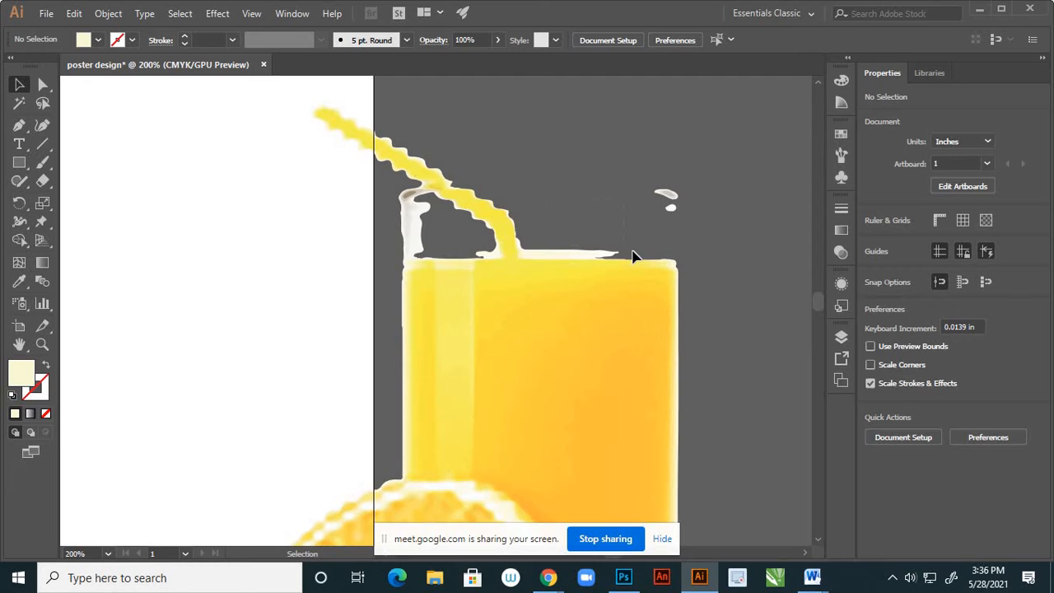
{"action": "left_click", "coordinate": [622, 257]}
{"action": "key", "text": "Delete"}
{"action": "left_click", "coordinate": [555, 259]}
{"action": "key", "text": "Delete"}
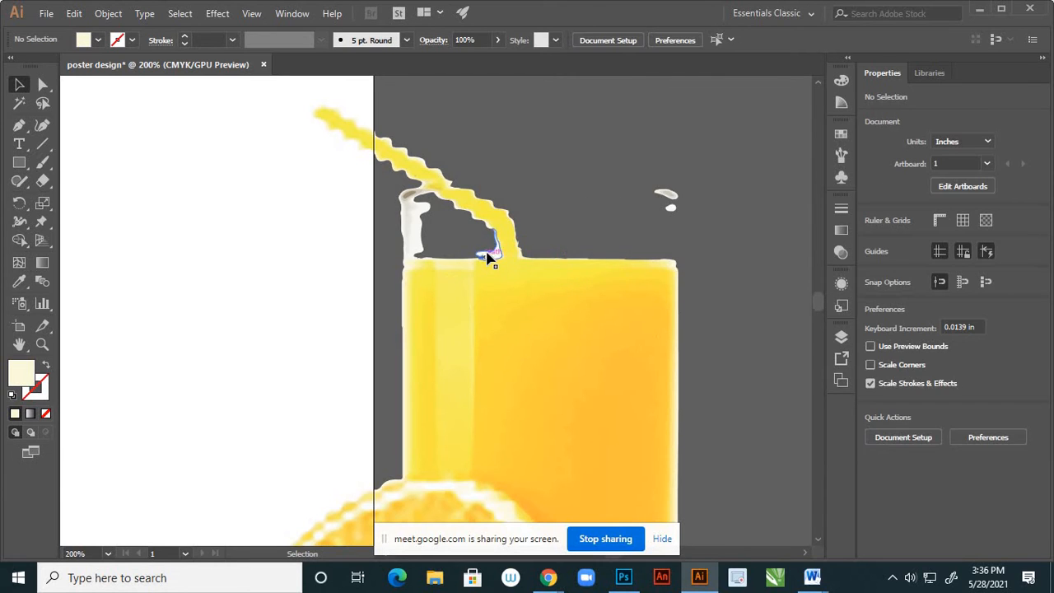
{"action": "left_click", "coordinate": [488, 257]}
{"action": "key", "text": "Delete"}
{"action": "left_click", "coordinate": [421, 216]}
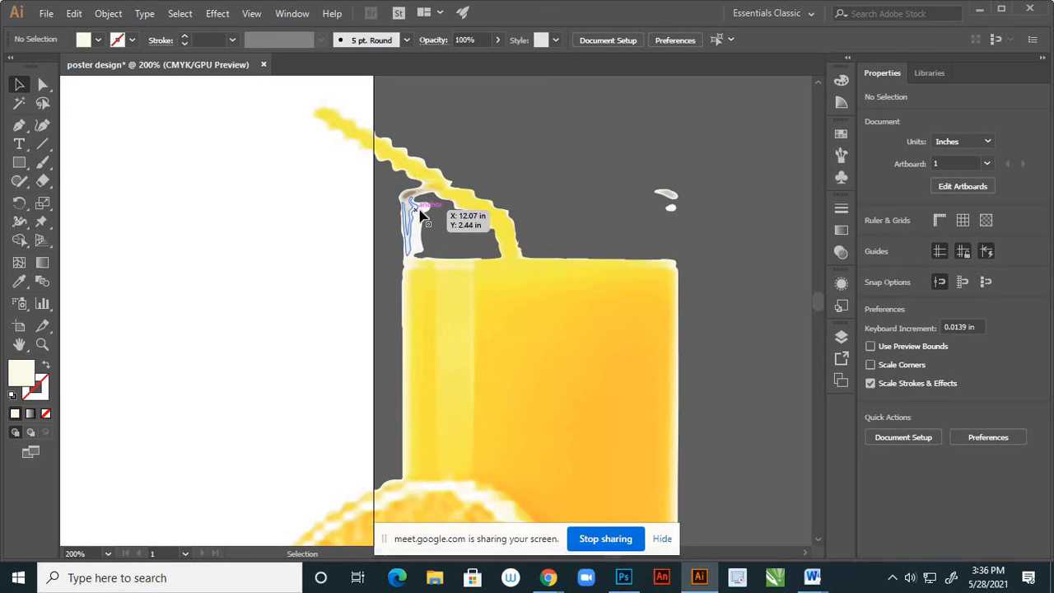
{"action": "mouse_move", "coordinate": [421, 216]}
{"action": "left_mouse_down"}
{"action": "mouse_move", "coordinate": [440, 228]}
{"action": "mouse_move", "coordinate": [435, 213]}
{"action": "left_mouse_up"}
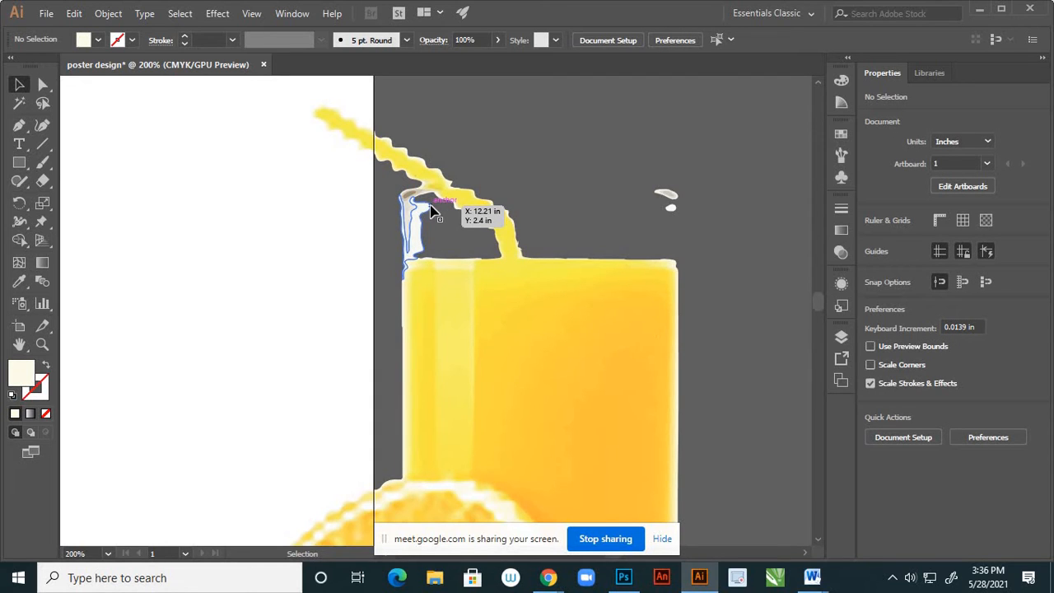
{"action": "left_click", "coordinate": [430, 206]}
{"action": "left_click", "coordinate": [448, 237]}
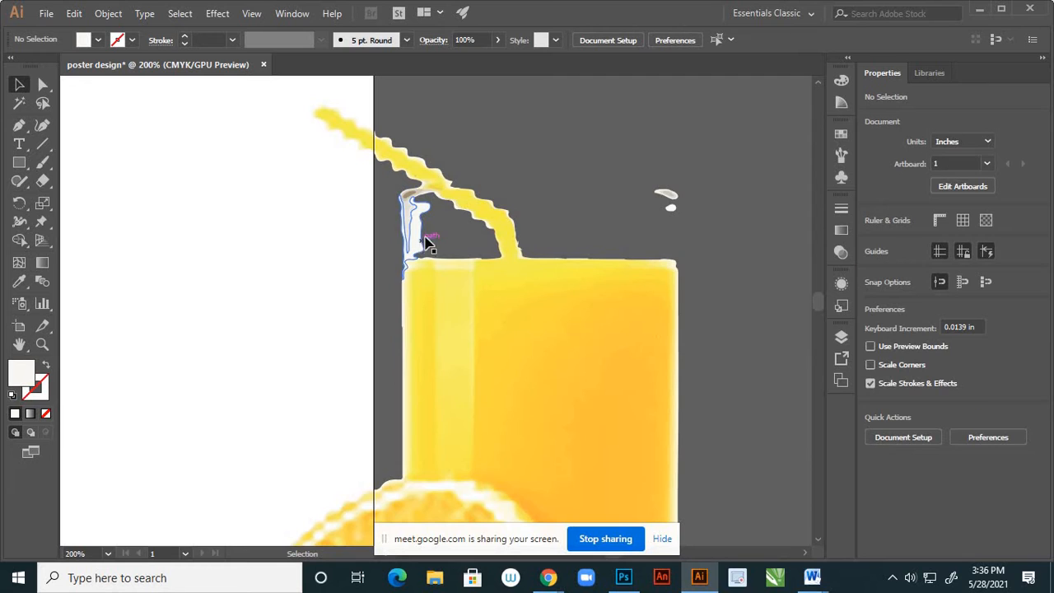
{"action": "left_click_drag", "start_coordinate": [427, 243], "coordinate": [431, 217]}
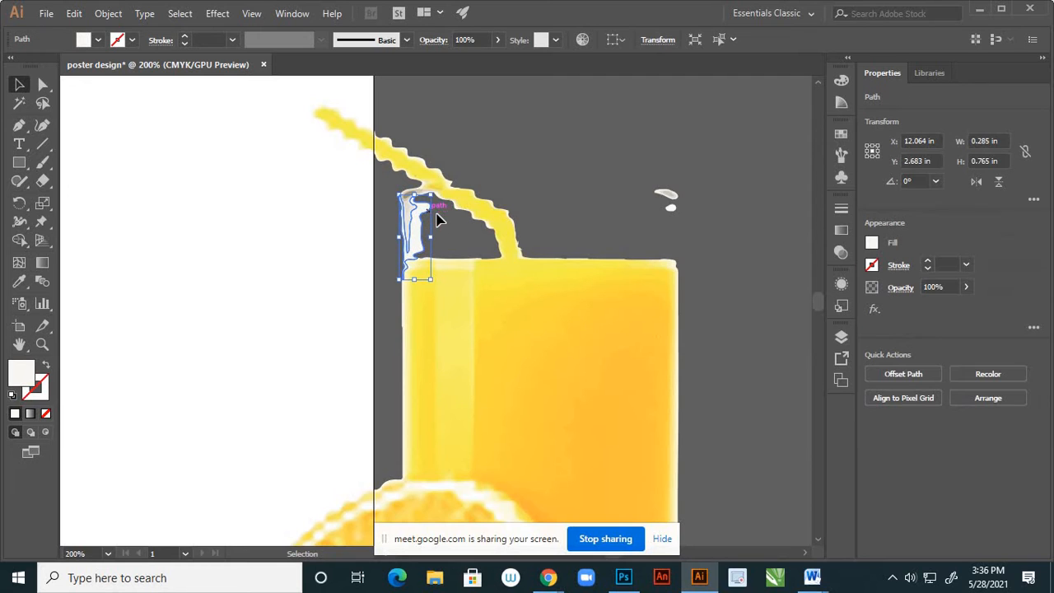
{"action": "left_click", "coordinate": [494, 218]}
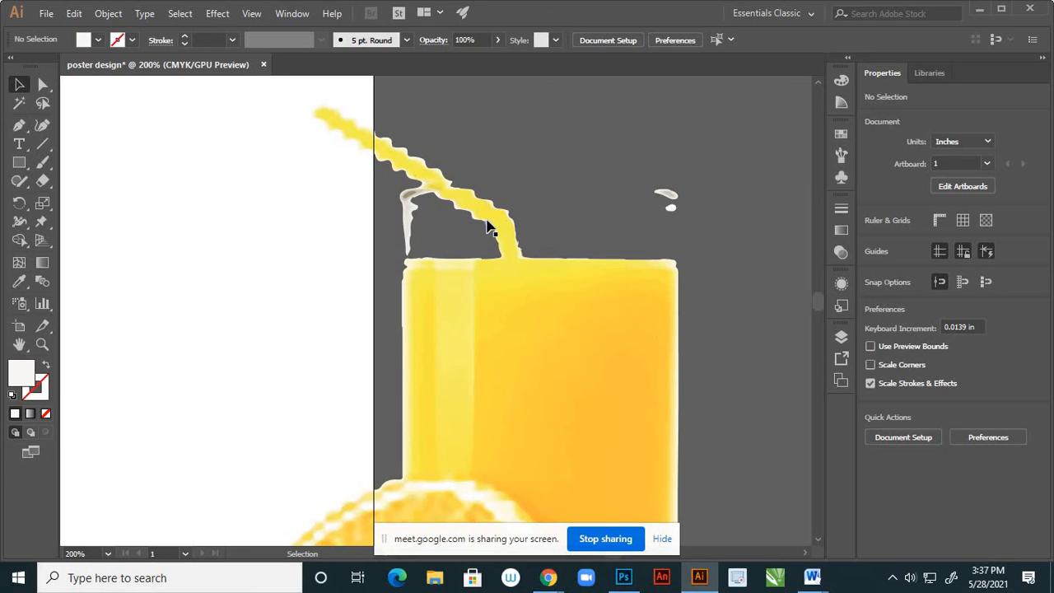
{"action": "left_click", "coordinate": [413, 215]}
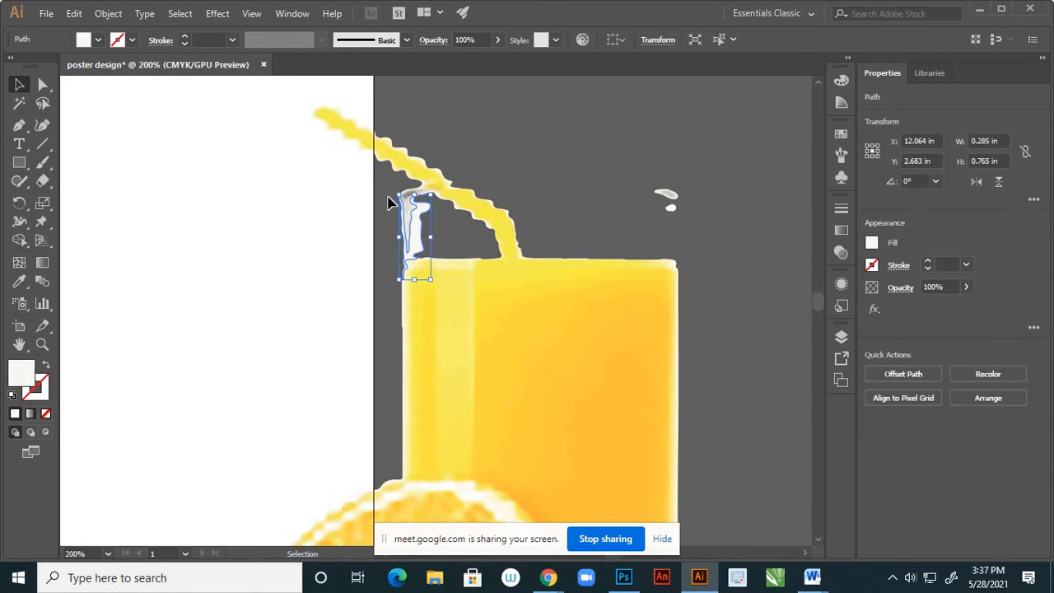
{"action": "left_click", "coordinate": [386, 195]}
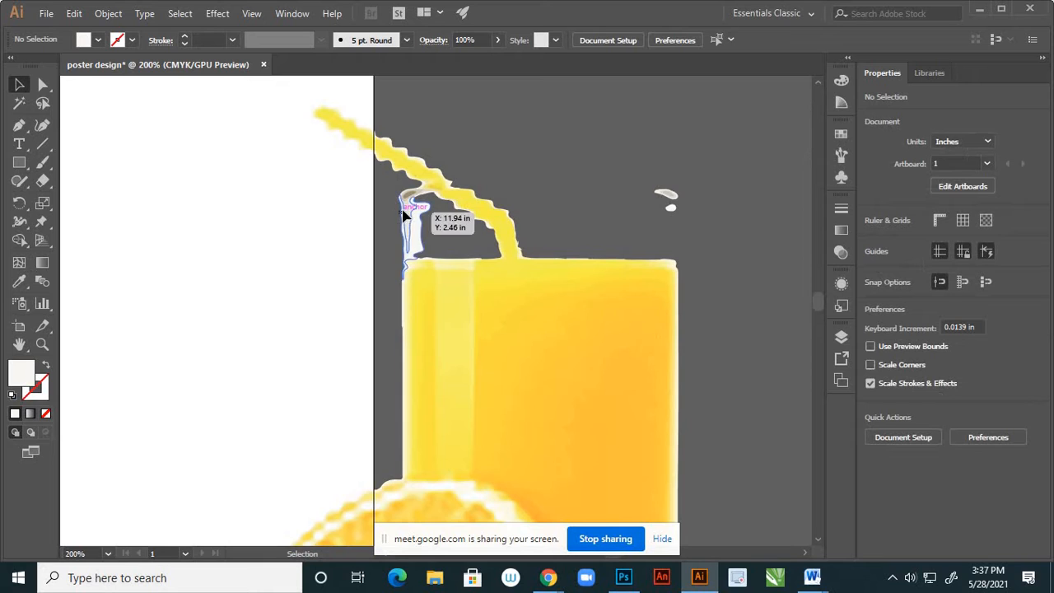
Delete the remaining glass wall and rim fragments above the juice, including the two small specks on the glass's right side
{"action": "left_click", "coordinate": [402, 216]}
{"action": "key", "text": "Delete"}
{"action": "left_click", "coordinate": [408, 210]}
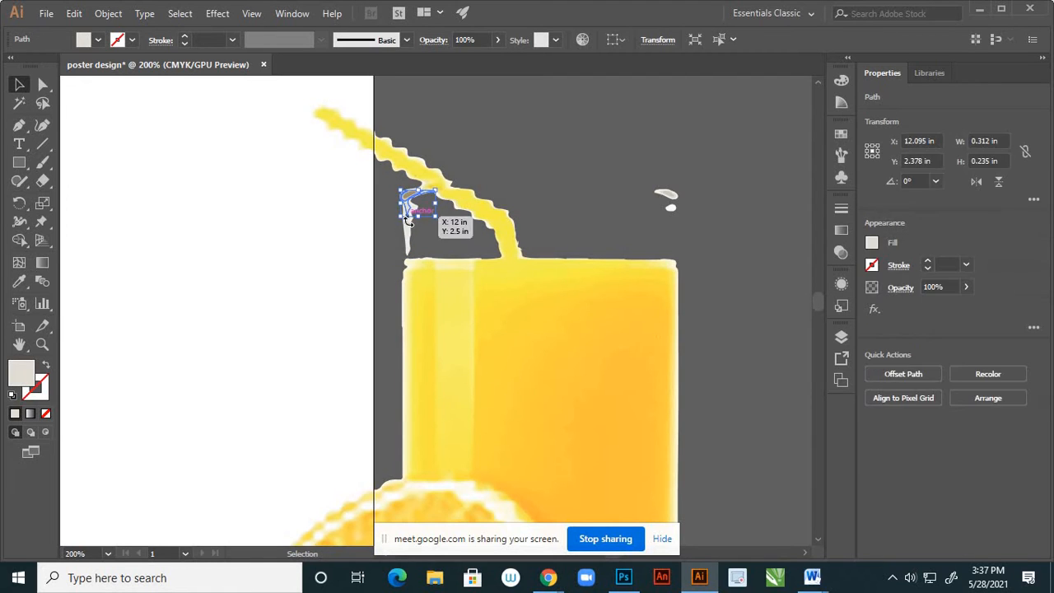
{"action": "key", "text": "Delete"}
{"action": "left_click", "coordinate": [412, 229]}
{"action": "left_click", "coordinate": [392, 192]}
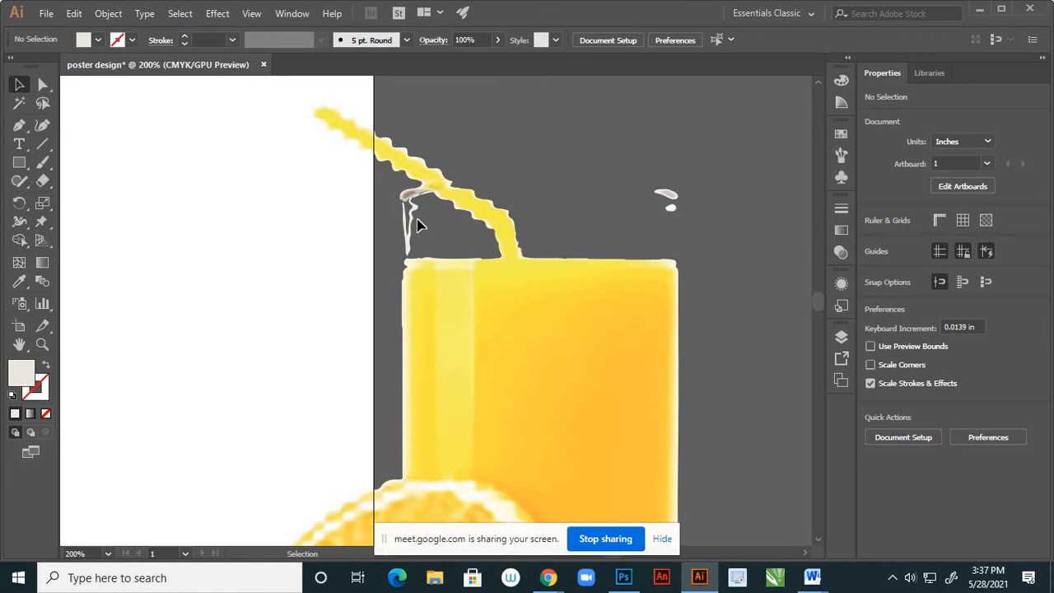
{"action": "left_click", "coordinate": [416, 224]}
{"action": "key", "text": "Delete"}
{"action": "left_click_drag", "start_coordinate": [709, 236], "coordinate": [701, 236]}
{"action": "key", "text": "Delete"}
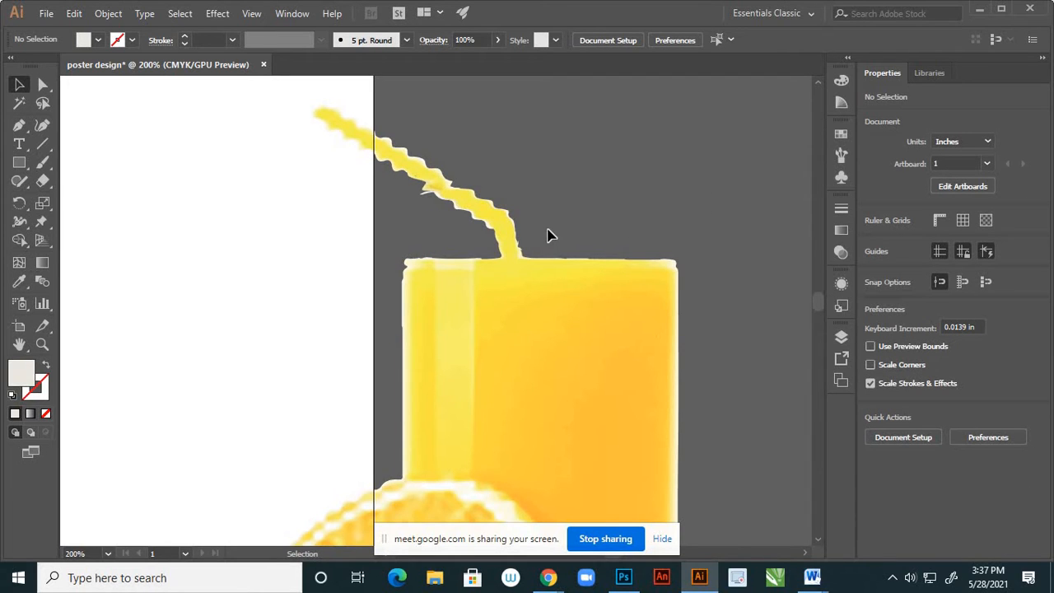
Move the linked orange logo image away from the glass artwork to about X 22.0 in, Y 13.5 in
{"action": "scroll", "coordinate": [567, 172], "scroll_direction": "down", "scroll_amount": 4}
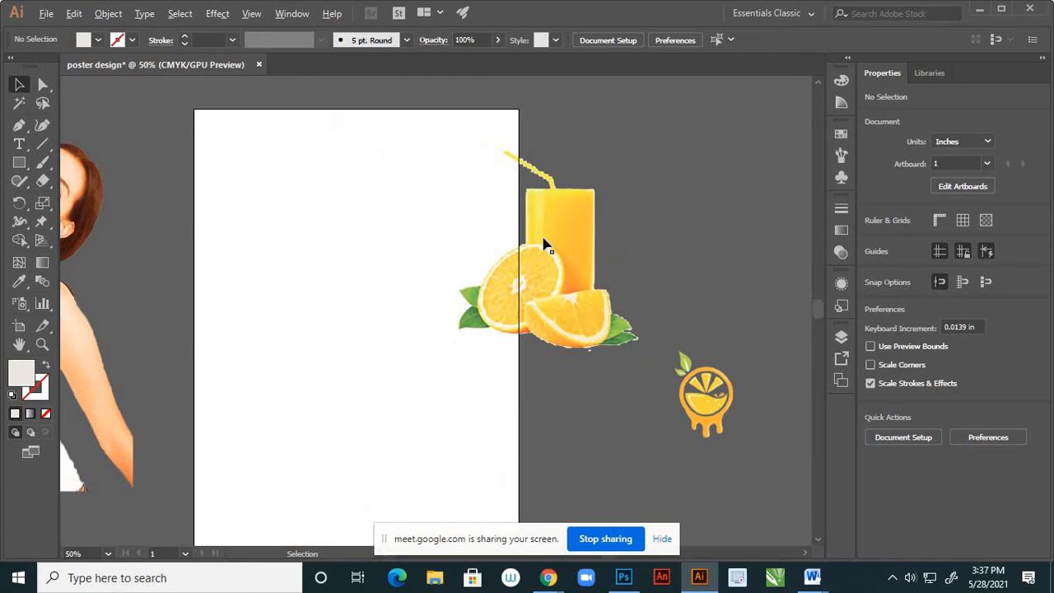
{"action": "scroll", "coordinate": [593, 362], "scroll_direction": "up", "scroll_amount": 3}
{"action": "scroll", "coordinate": [593, 362], "scroll_direction": "up", "scroll_amount": 3}
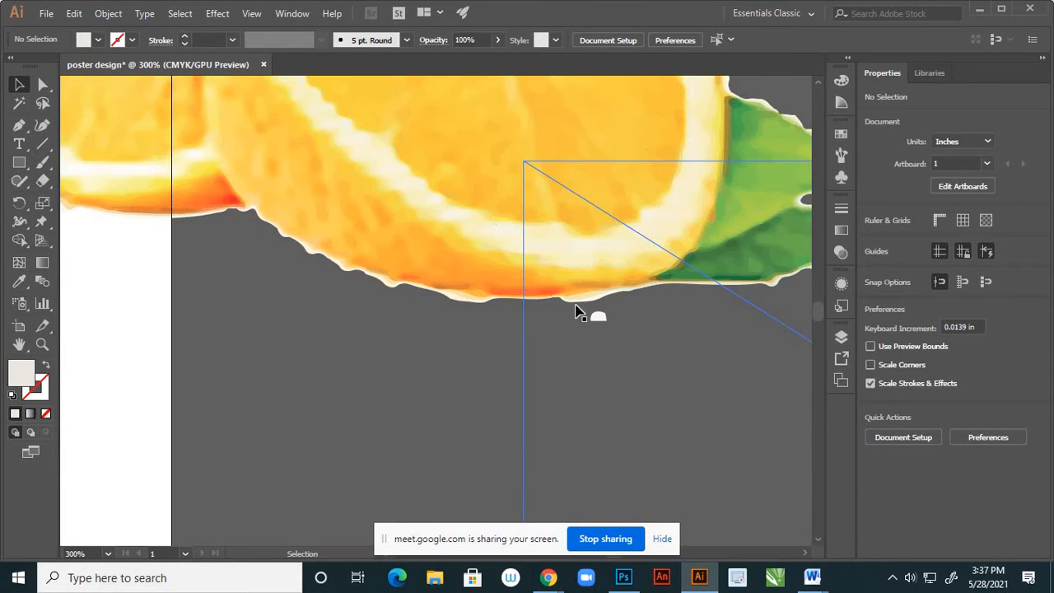
{"action": "left_click", "coordinate": [579, 341]}
{"action": "left_click_drag", "start_coordinate": [579, 341], "coordinate": [638, 361]}
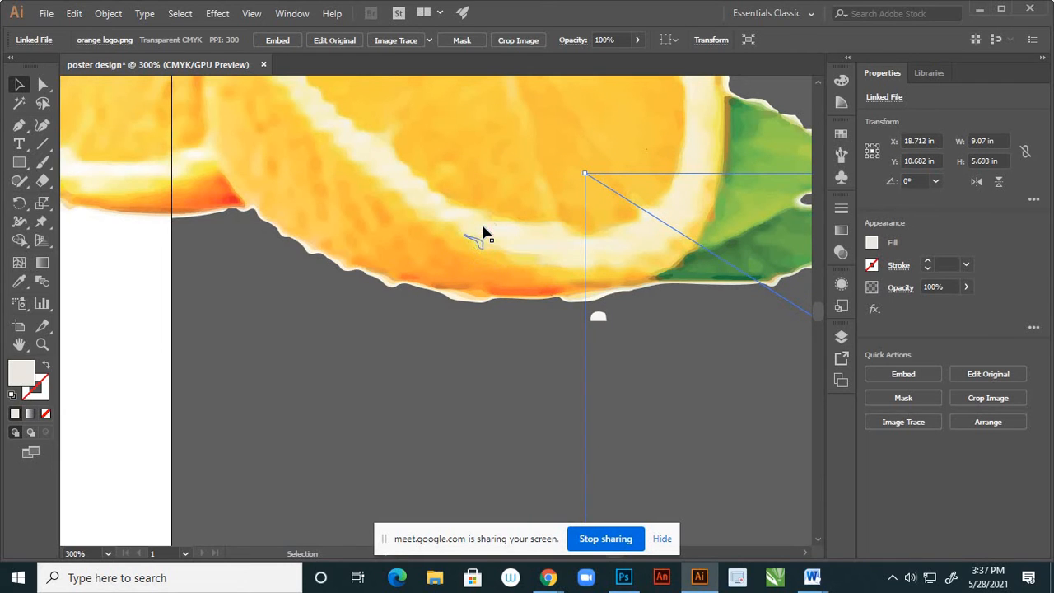
{"action": "scroll", "coordinate": [483, 237], "scroll_direction": "down", "scroll_amount": 3}
{"action": "scroll", "coordinate": [463, 238], "scroll_direction": "down", "scroll_amount": 2}
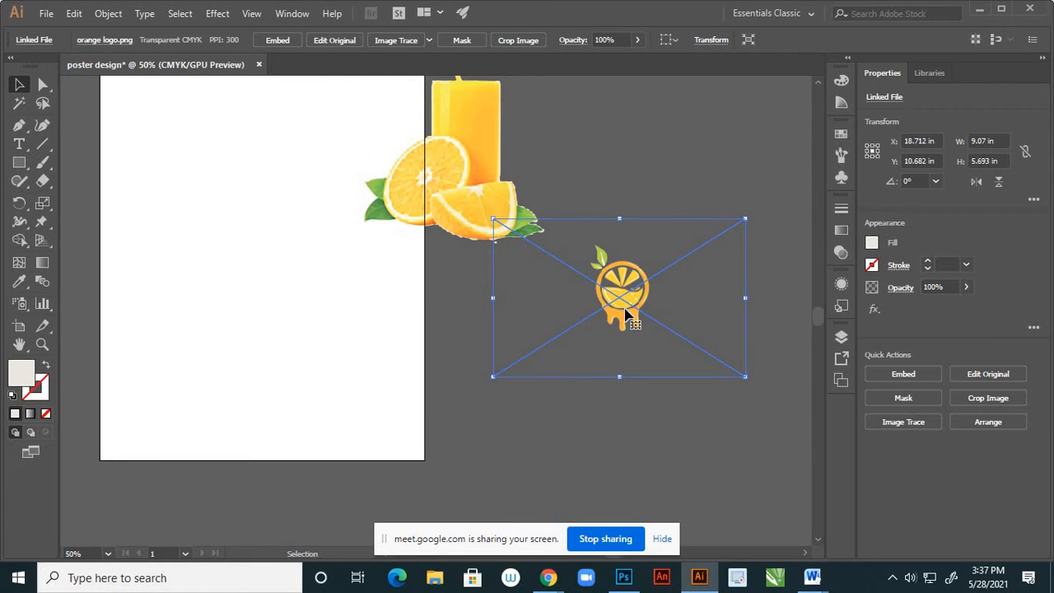
{"action": "left_click_drag", "start_coordinate": [651, 333], "coordinate": [742, 420]}
Delete the small white speck just below the orange wedge
{"action": "scroll", "coordinate": [487, 230], "scroll_direction": "up", "scroll_amount": 7}
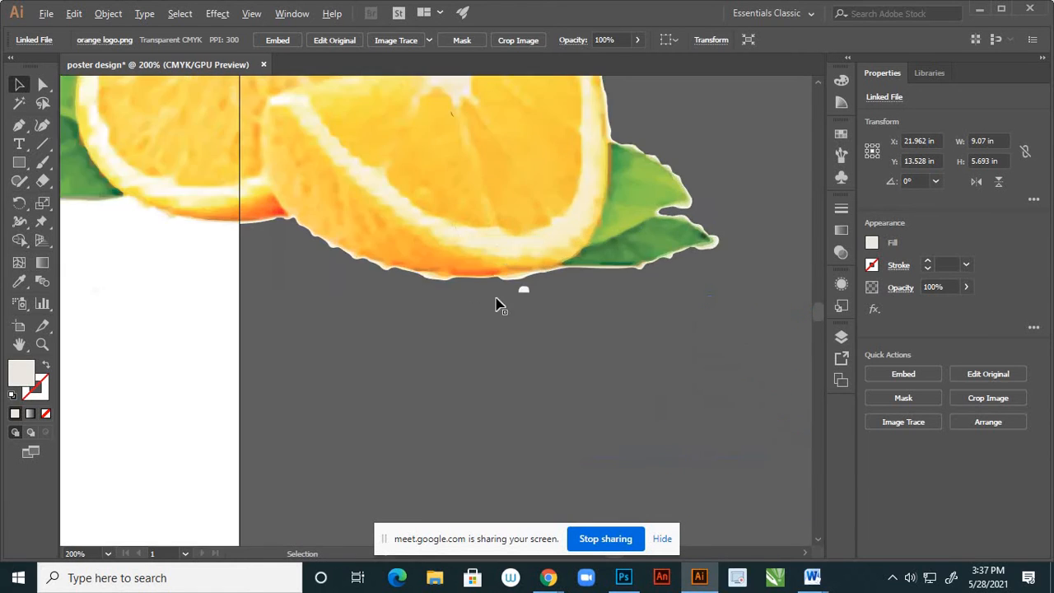
{"action": "left_click_drag", "start_coordinate": [641, 366], "coordinate": [635, 365]}
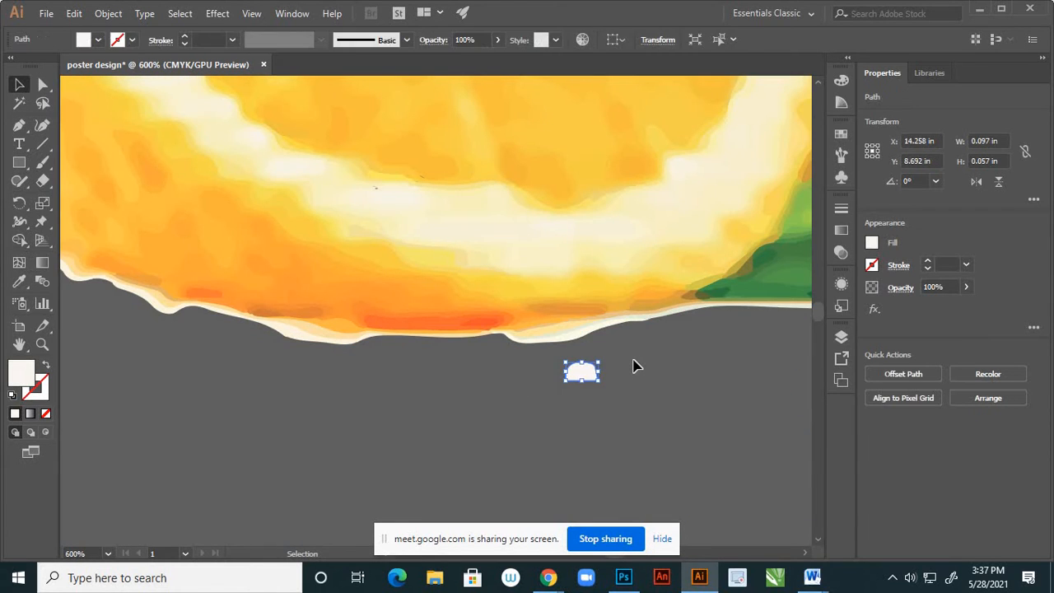
{"action": "key", "text": "Delete"}
Delete the pale fringe paths along the bottom edge of the orange wedge
{"action": "scroll", "coordinate": [584, 298], "scroll_direction": "down", "scroll_amount": 5}
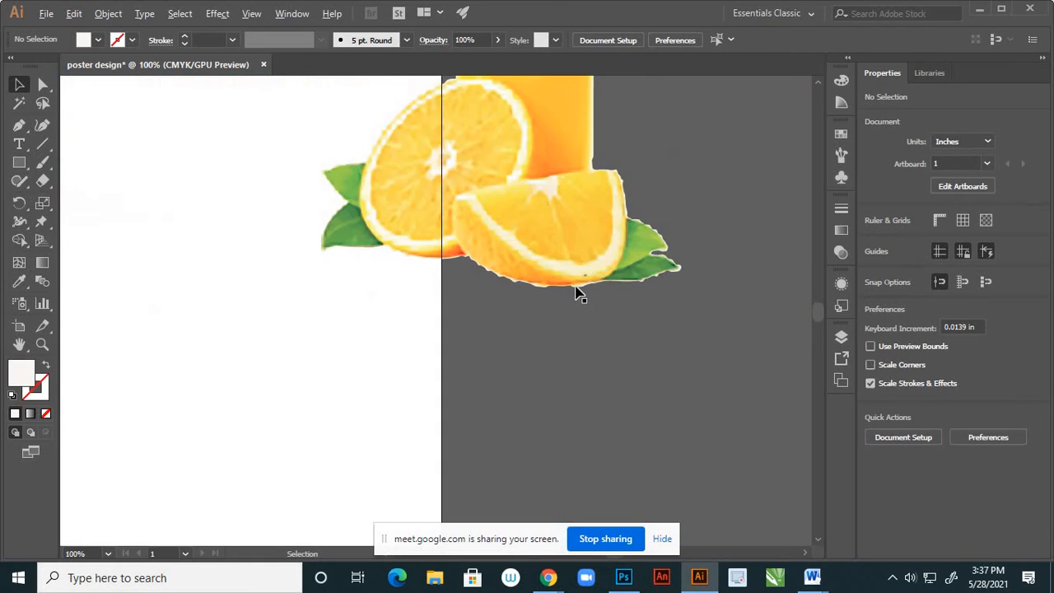
{"action": "scroll", "coordinate": [579, 294], "scroll_direction": "up", "scroll_amount": 4}
{"action": "left_click", "coordinate": [596, 288]}
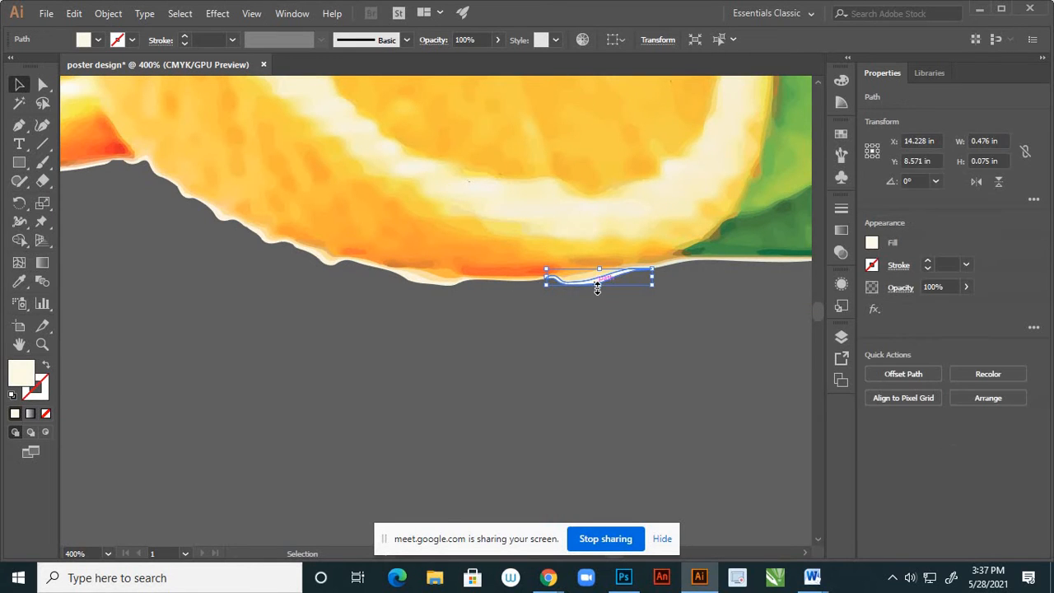
{"action": "left_click", "coordinate": [591, 301]}
{"action": "left_click", "coordinate": [579, 290]}
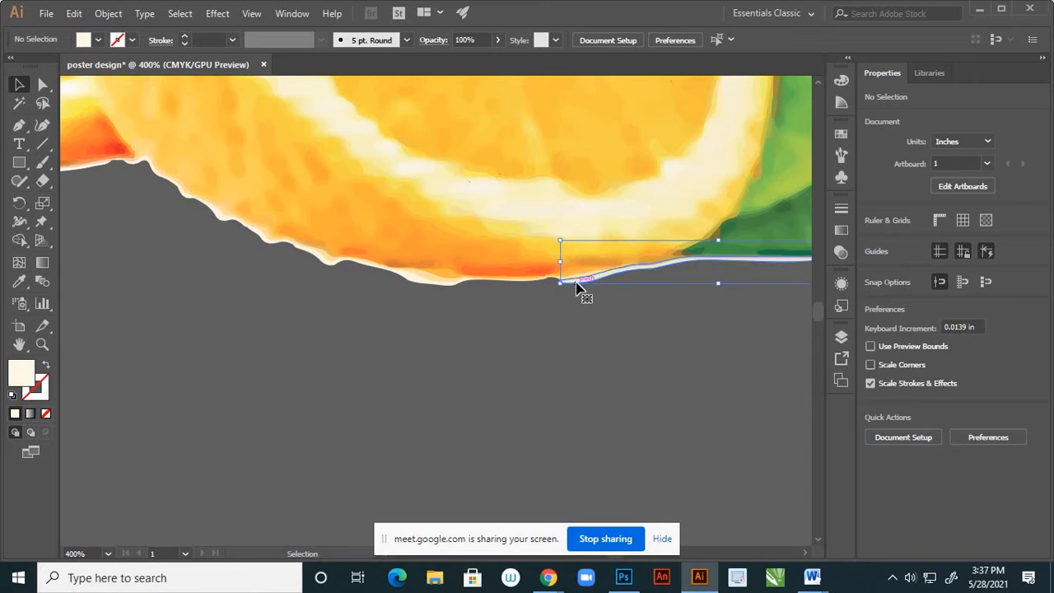
{"action": "left_click", "coordinate": [429, 282]}
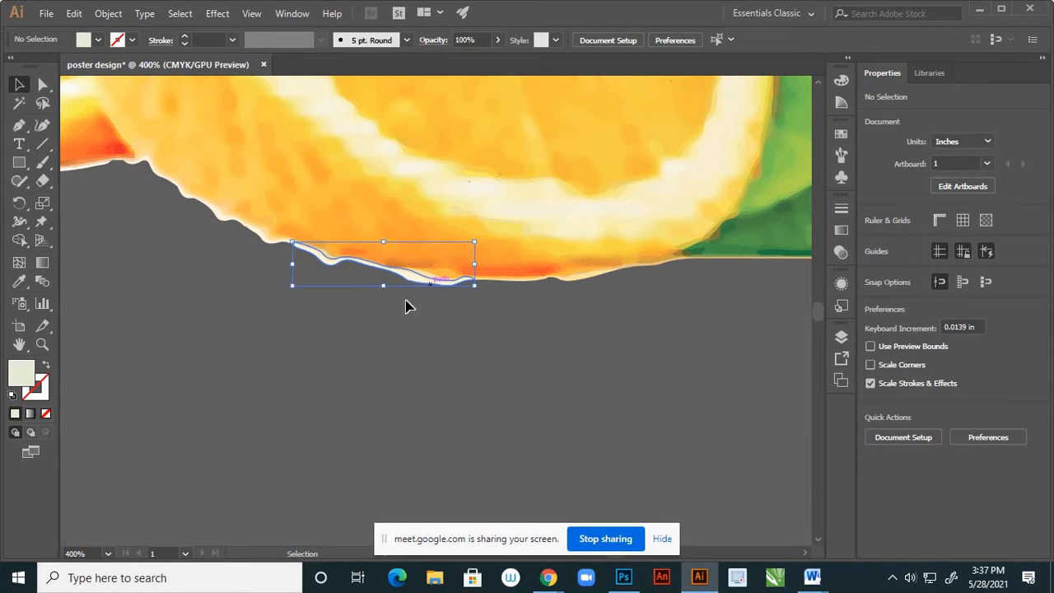
{"action": "key", "text": "Delete"}
Delete the outermost pale fringe paths around the tip and lower edge of the lower right leaf
{"action": "scroll", "coordinate": [414, 271], "scroll_direction": "down", "scroll_amount": 3}
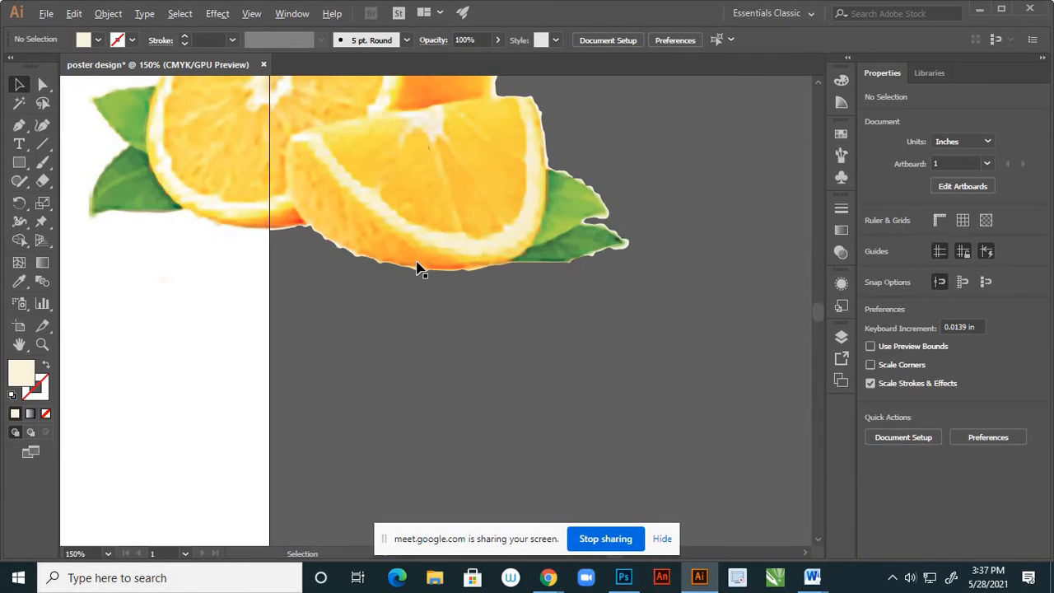
{"action": "scroll", "coordinate": [643, 271], "scroll_direction": "up", "scroll_amount": 5}
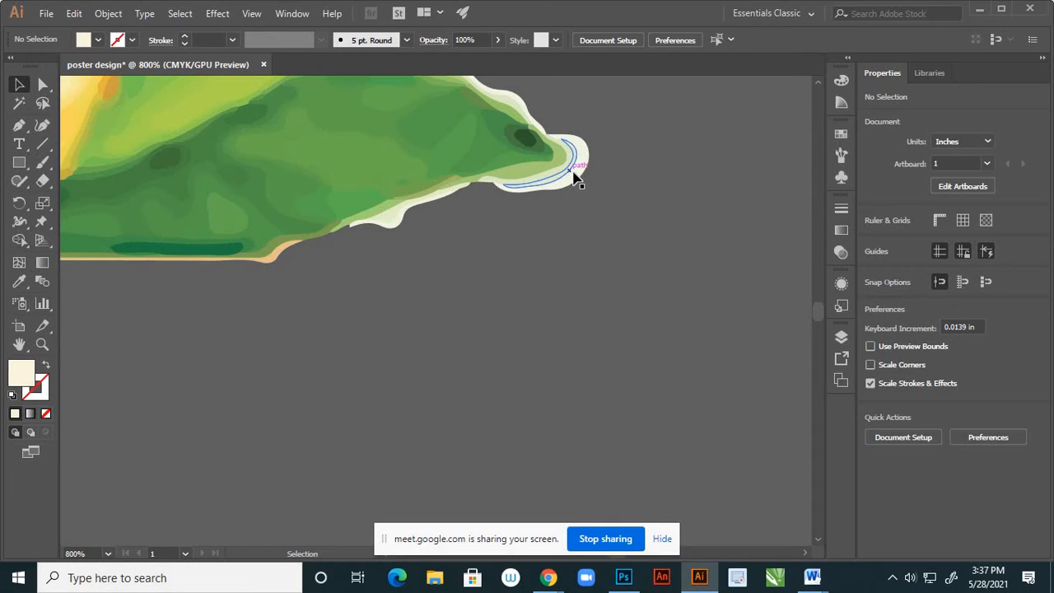
{"action": "left_click", "coordinate": [576, 174]}
{"action": "key", "text": "Delete"}
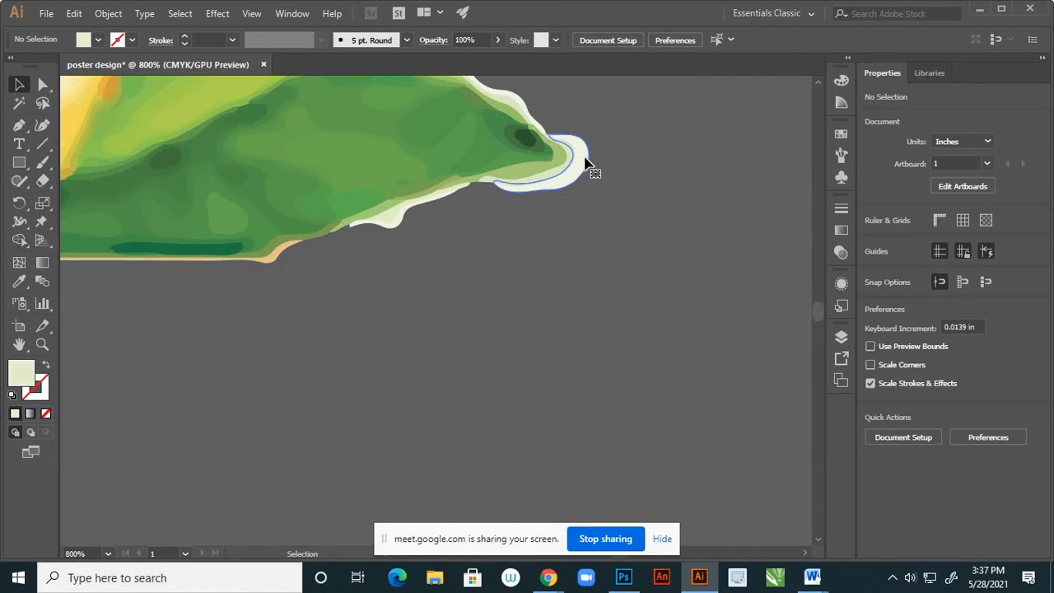
{"action": "left_click", "coordinate": [585, 158]}
{"action": "key", "text": "Delete"}
{"action": "left_click", "coordinate": [401, 224]}
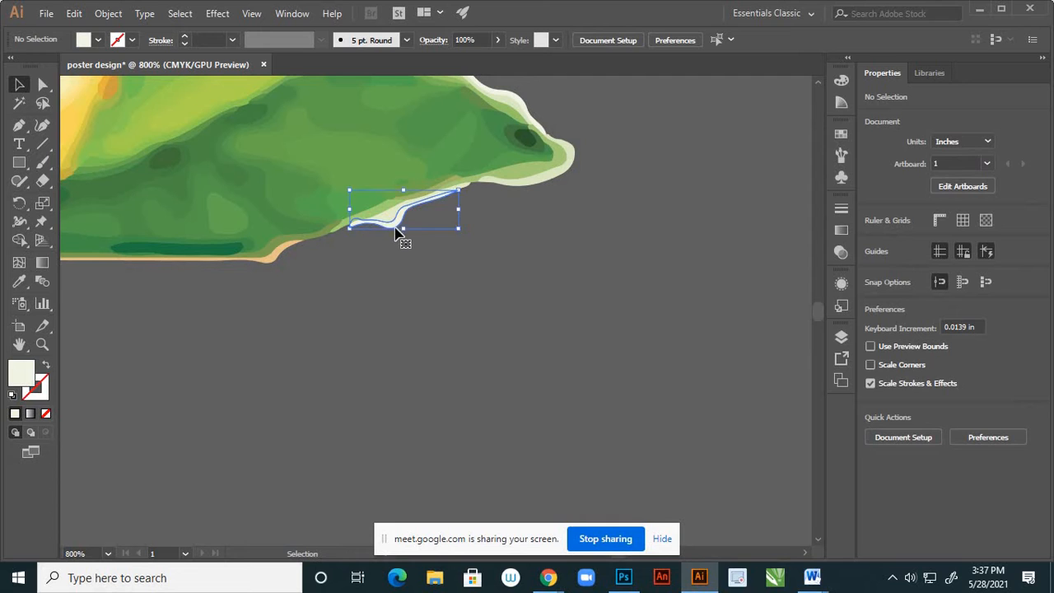
{"action": "key", "text": "Delete"}
{"action": "key", "text": "ctrl+z"}
{"action": "key", "text": "Delete"}
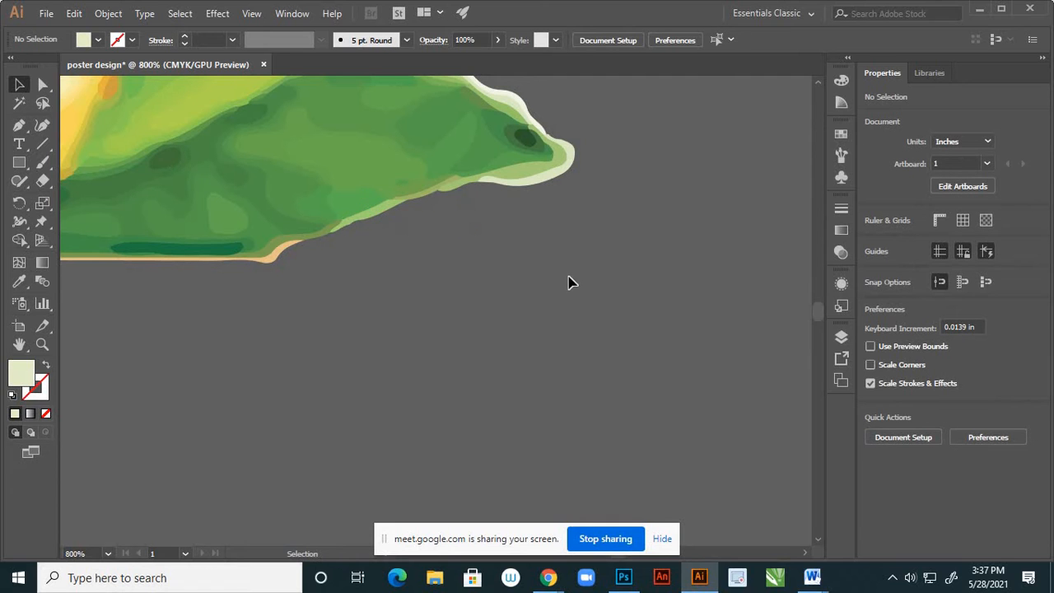
{"action": "scroll", "coordinate": [553, 282], "scroll_direction": "down", "scroll_amount": 5}
{"action": "scroll", "coordinate": [543, 241], "scroll_direction": "up", "scroll_amount": 7}
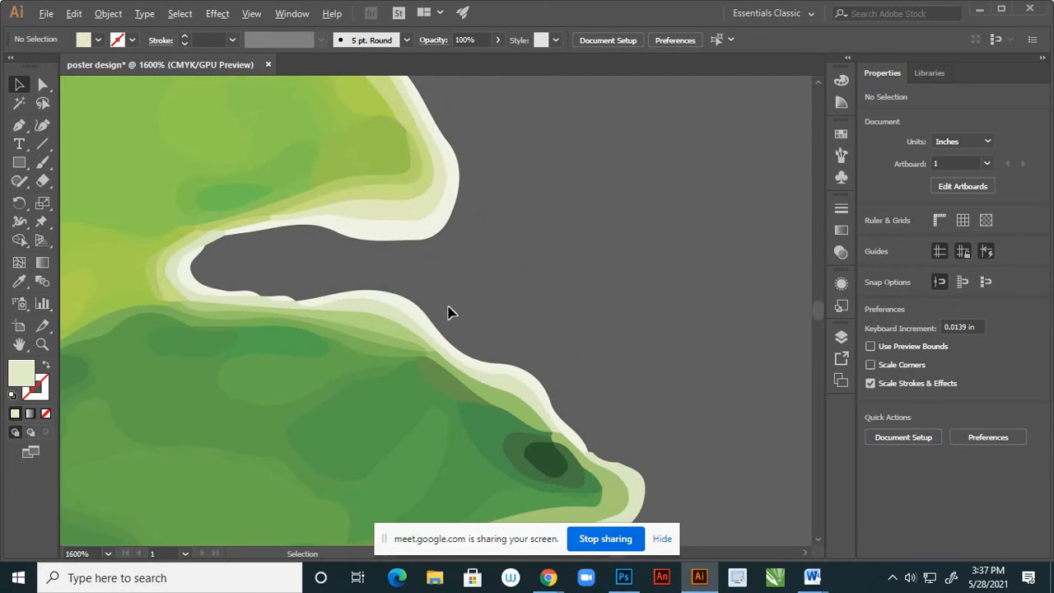
Delete the pale fringe paths along the upper edge of the lower right leaf and the tip of the upper right leaf
{"action": "left_click", "coordinate": [416, 312]}
{"action": "key", "text": "Delete"}
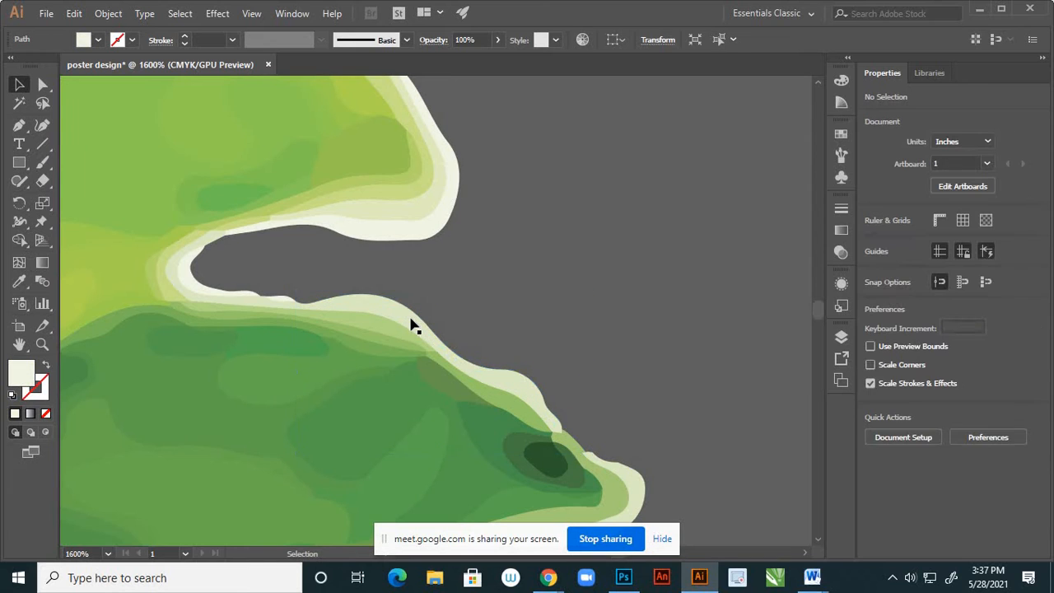
{"action": "left_click", "coordinate": [437, 233]}
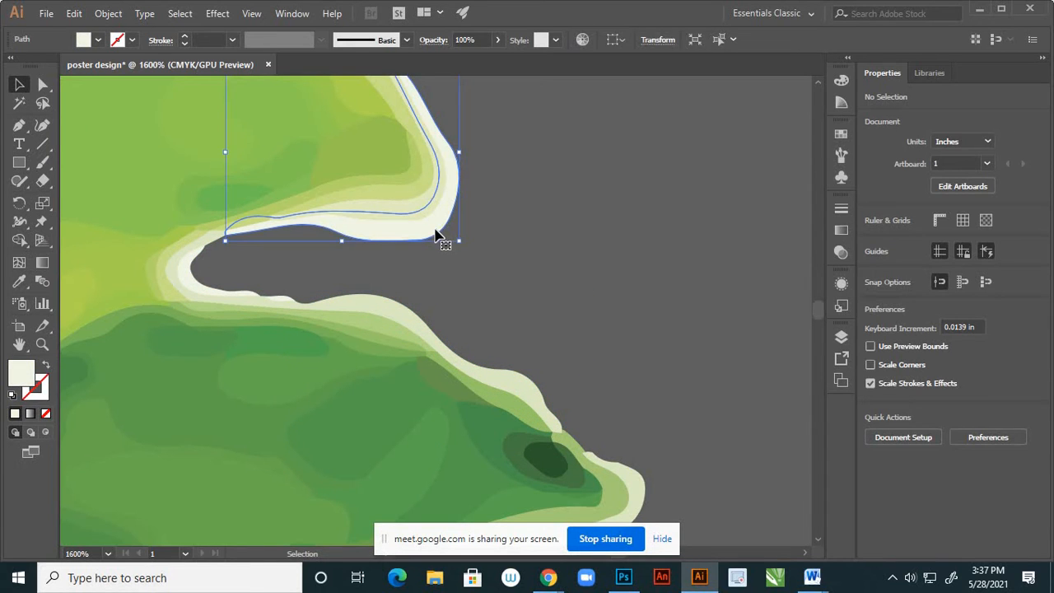
{"action": "key", "text": "Delete"}
{"action": "left_click", "coordinate": [407, 316]}
{"action": "key", "text": "Delete"}
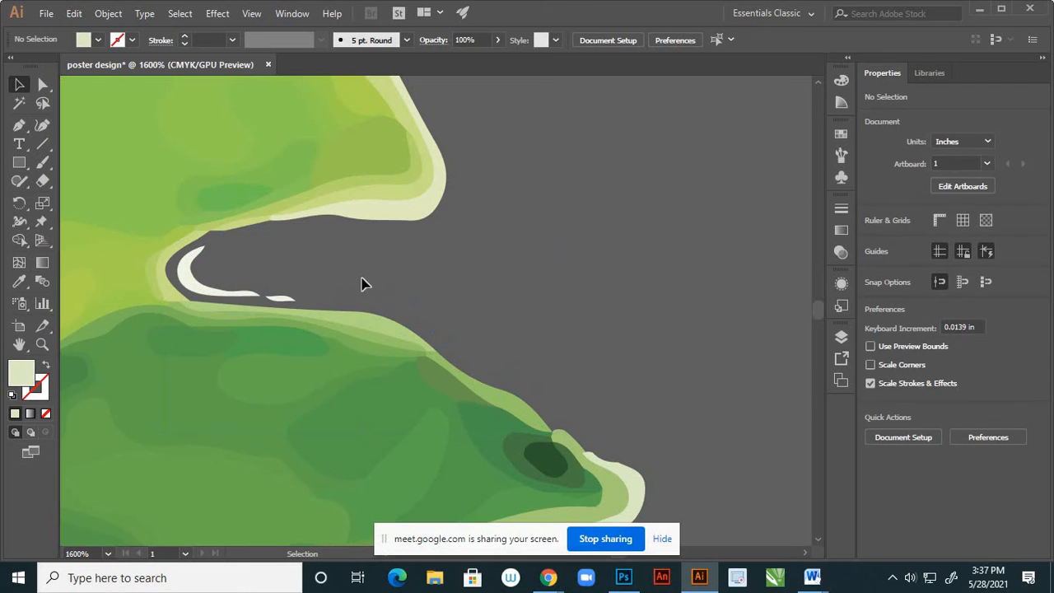
Delete the leftover white slivers in the gap between the two right leaves
{"action": "left_click", "coordinate": [219, 298]}
{"action": "key", "text": "Delete"}
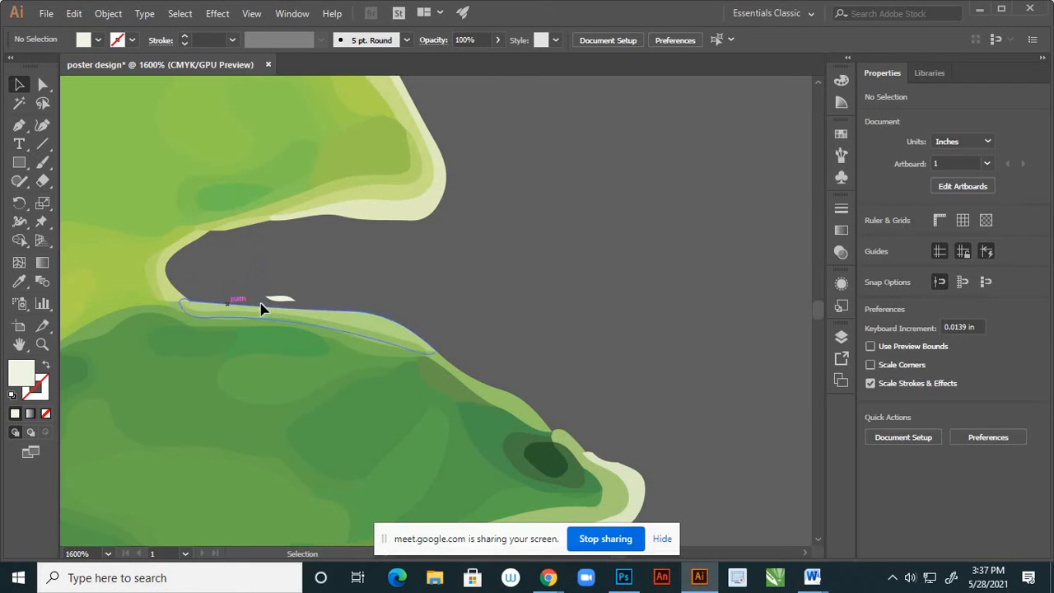
{"action": "left_click", "coordinate": [278, 301]}
{"action": "key", "text": "Delete"}
Delete the outermost pale fringe paths along the upper edge of the upper right leaf, from the orange wedge towards the tip
{"action": "scroll", "coordinate": [583, 266], "scroll_direction": "down", "scroll_amount": 5}
{"action": "scroll", "coordinate": [511, 185], "scroll_direction": "up", "scroll_amount": 4}
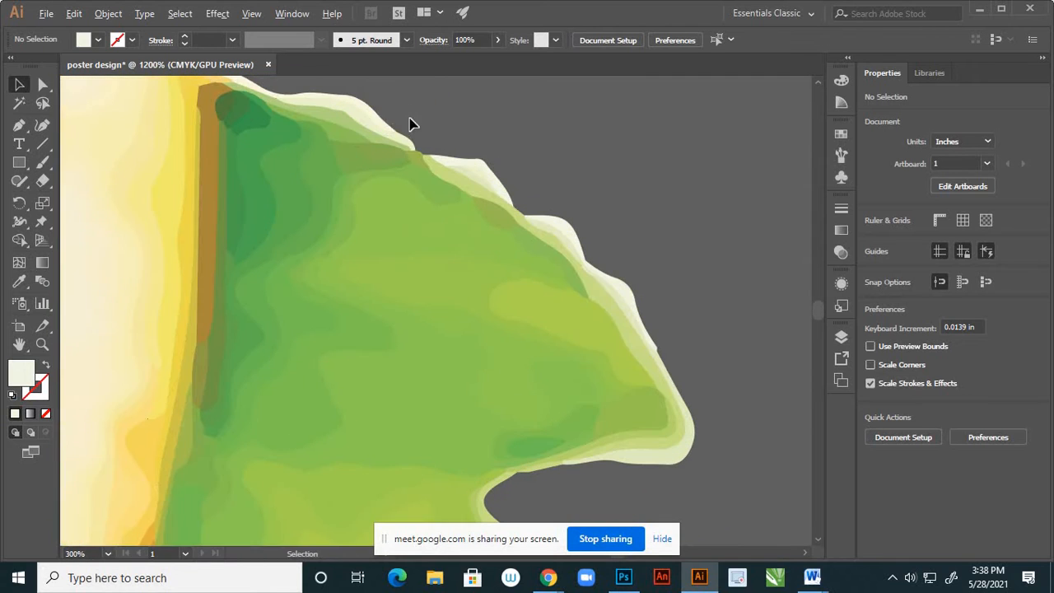
{"action": "key", "text": "Delete"}
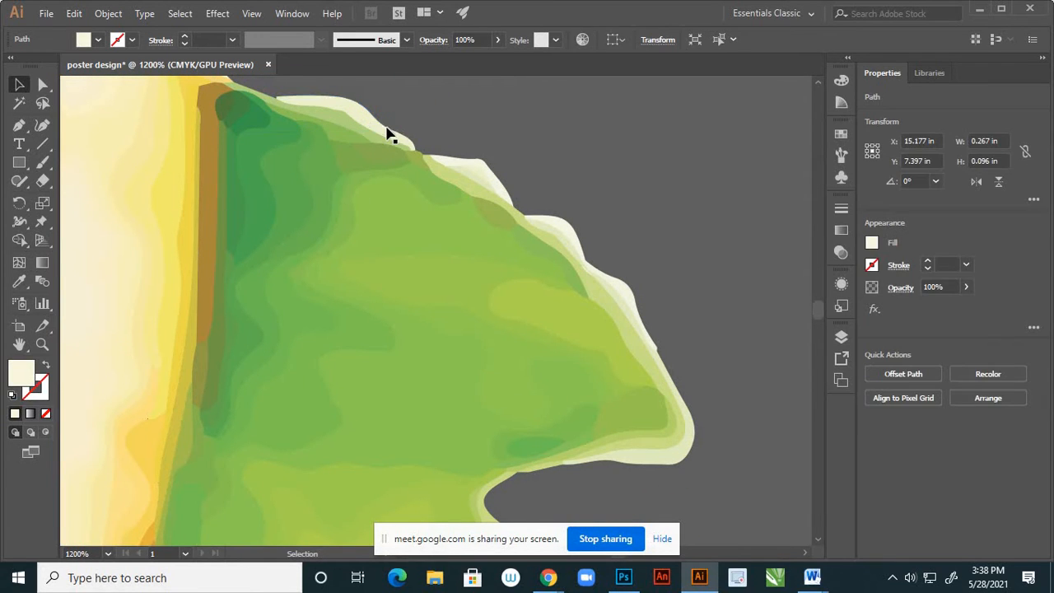
{"action": "left_click", "coordinate": [371, 119]}
{"action": "key", "text": "Delete"}
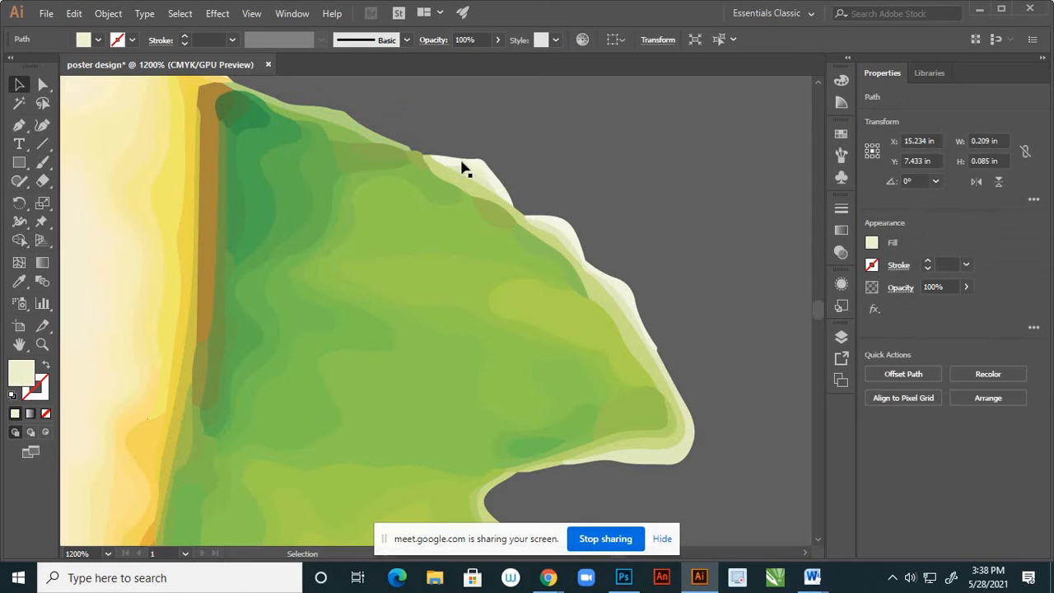
{"action": "left_click", "coordinate": [477, 168]}
{"action": "key", "text": "Delete"}
{"action": "left_click", "coordinate": [531, 206]}
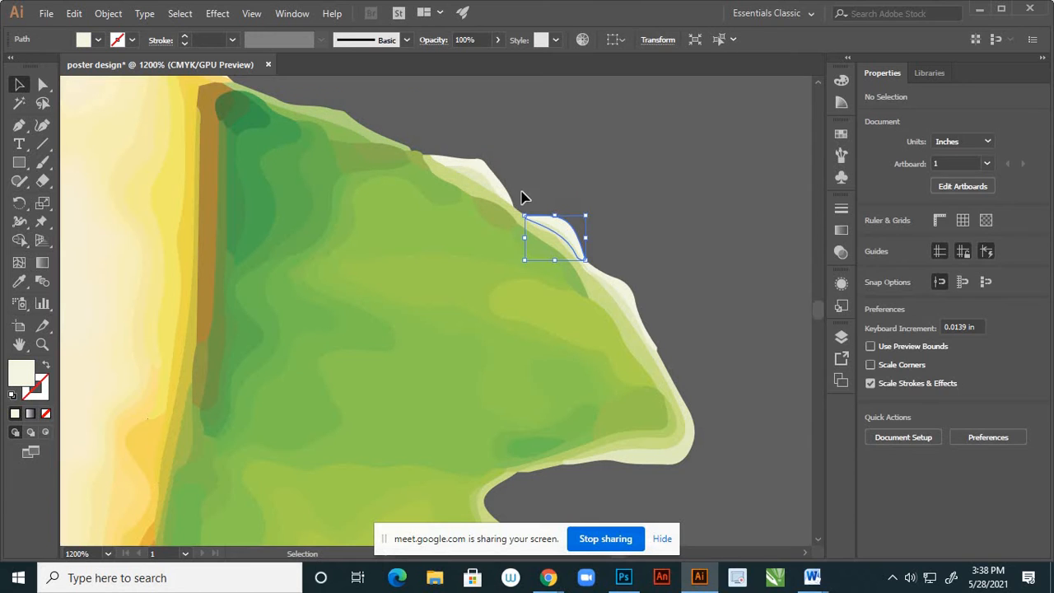
{"action": "key", "text": "Delete"}
{"action": "left_click", "coordinate": [494, 181]}
{"action": "key", "text": "Delete"}
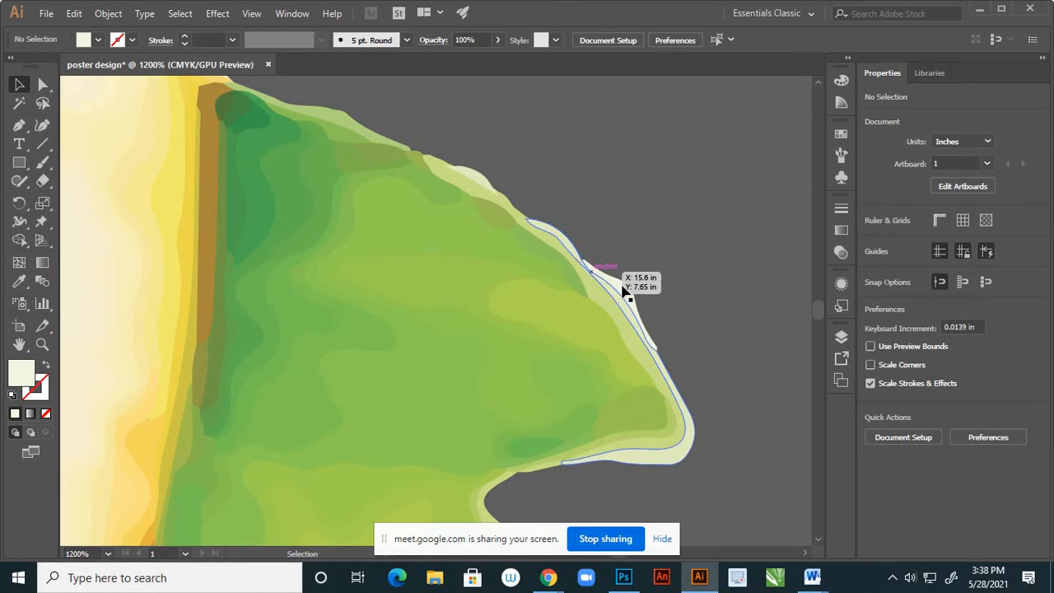
{"action": "left_click", "coordinate": [630, 296]}
{"action": "key", "text": "Delete"}
{"action": "left_click", "coordinate": [654, 260]}
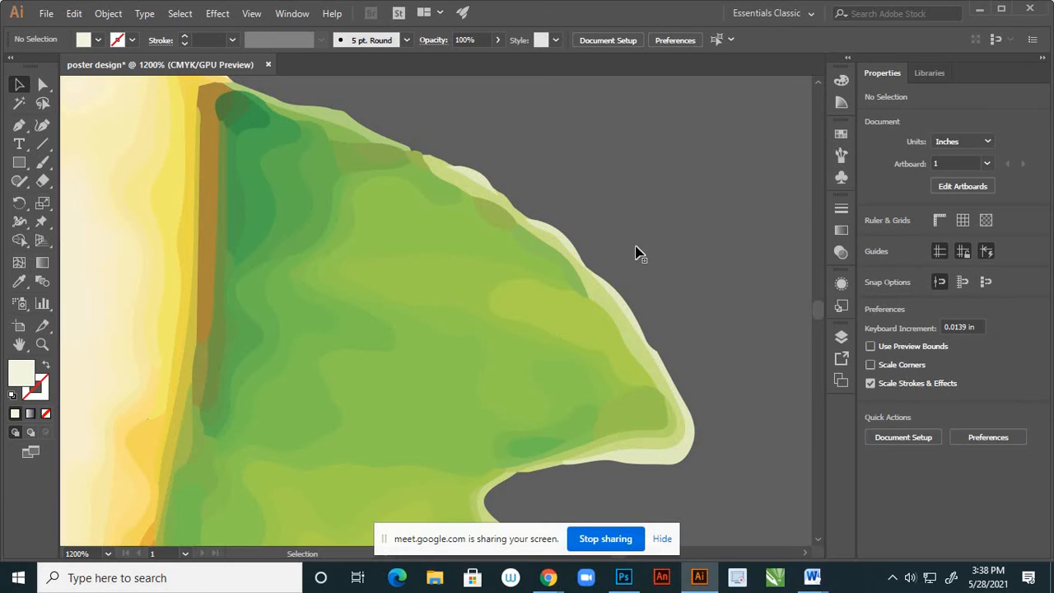
Group all paths of the juice glass artwork, including the whole straw, and move it off the artboard to its right
{"action": "scroll", "coordinate": [635, 253], "scroll_direction": "down", "scroll_amount": 8}
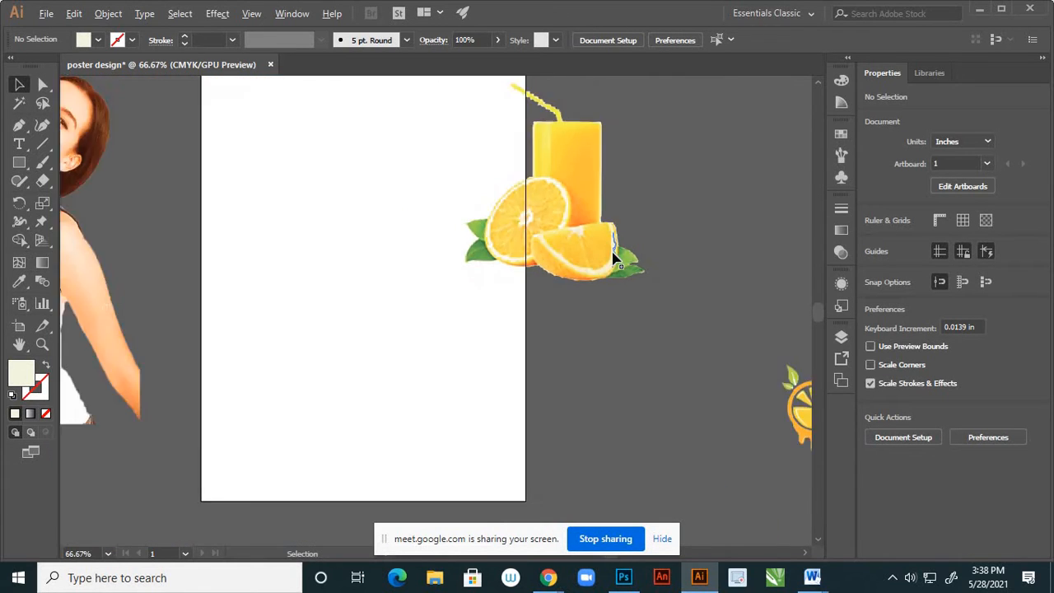
{"action": "scroll", "coordinate": [613, 258], "scroll_direction": "down", "scroll_amount": 2}
{"action": "scroll", "coordinate": [600, 212], "scroll_direction": "up", "scroll_amount": 1}
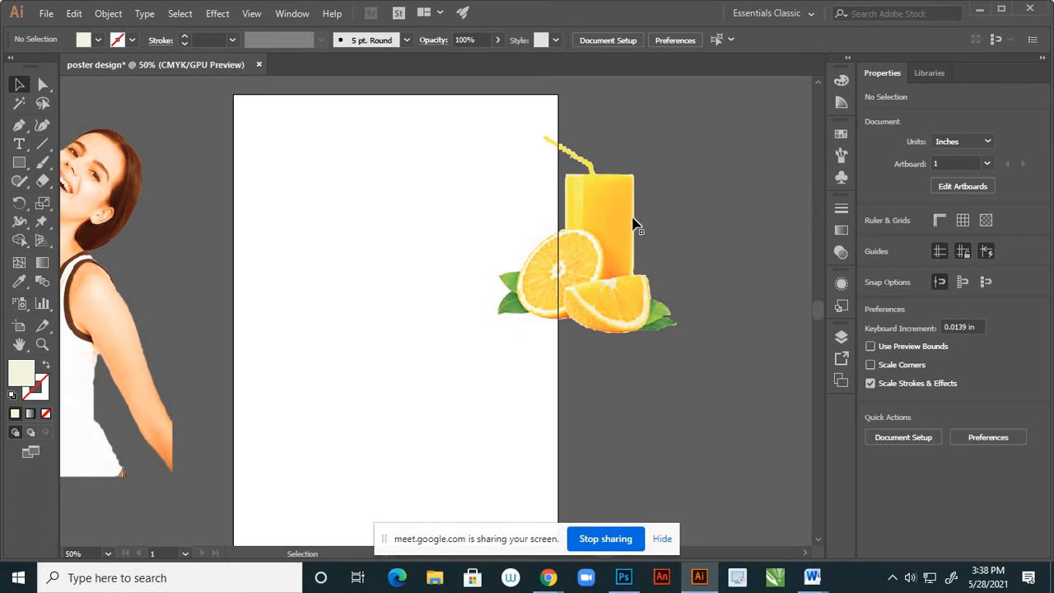
{"action": "left_click_drag", "start_coordinate": [470, 366], "coordinate": [471, 365]}
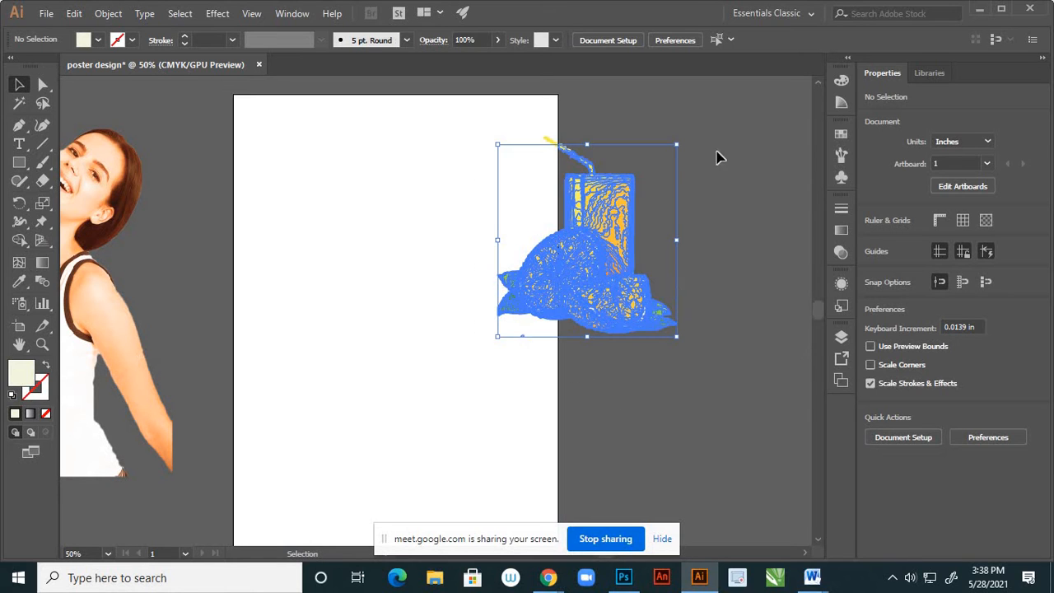
{"action": "left_click_drag", "start_coordinate": [459, 97], "coordinate": [750, 425]}
{"action": "left_click", "coordinate": [480, 130]}
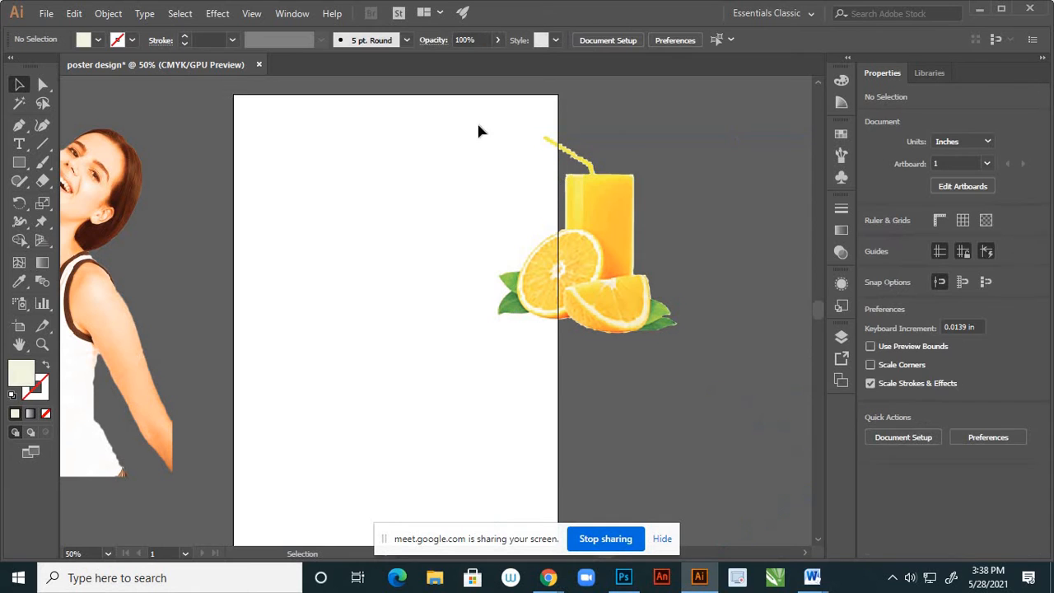
{"action": "left_click_drag", "start_coordinate": [452, 110], "coordinate": [696, 346]}
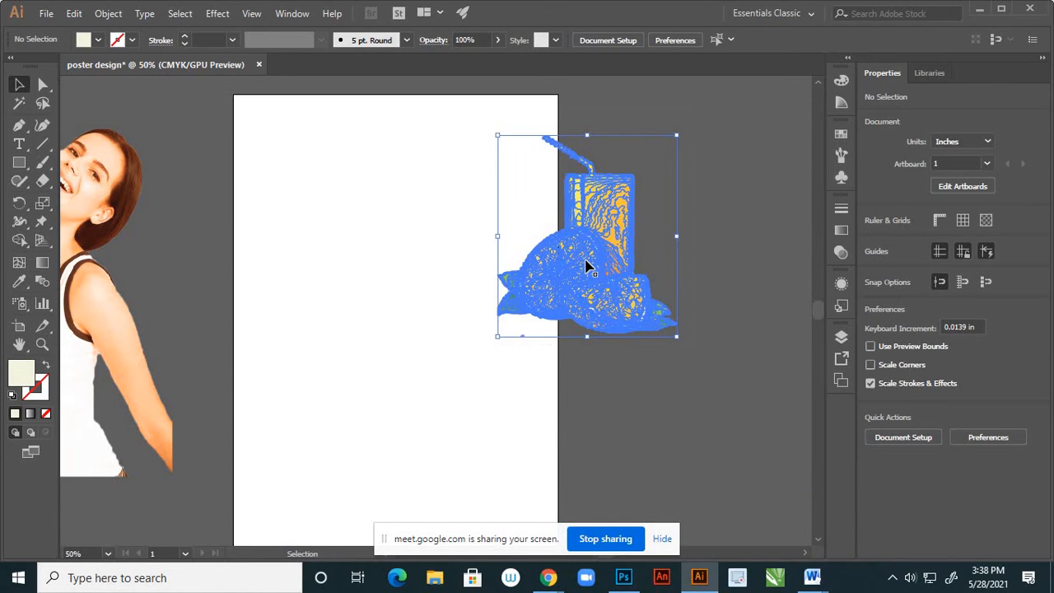
{"action": "right_click", "coordinate": [584, 261]}
{"action": "left_click", "coordinate": [619, 349]}
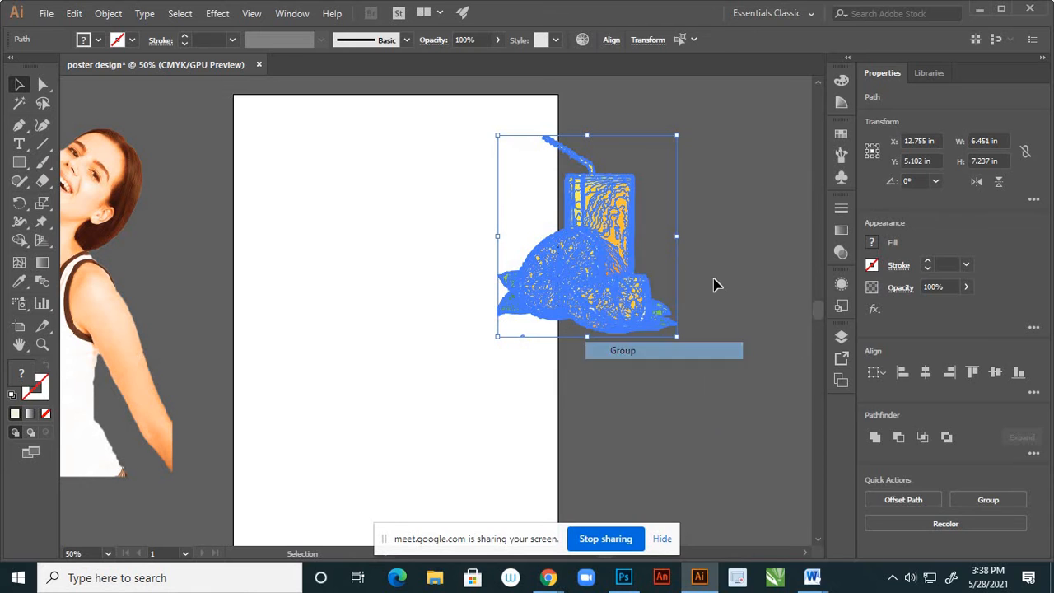
{"action": "left_click", "coordinate": [695, 237]}
{"action": "left_click_drag", "start_coordinate": [611, 249], "coordinate": [656, 321]}
{"action": "left_click", "coordinate": [578, 293]}
Move the linked orange logo image onto the lower part of the artboard at about X 7.7 in, Y 12.5 in
{"action": "scroll", "coordinate": [566, 260], "scroll_direction": "down", "scroll_amount": 4}
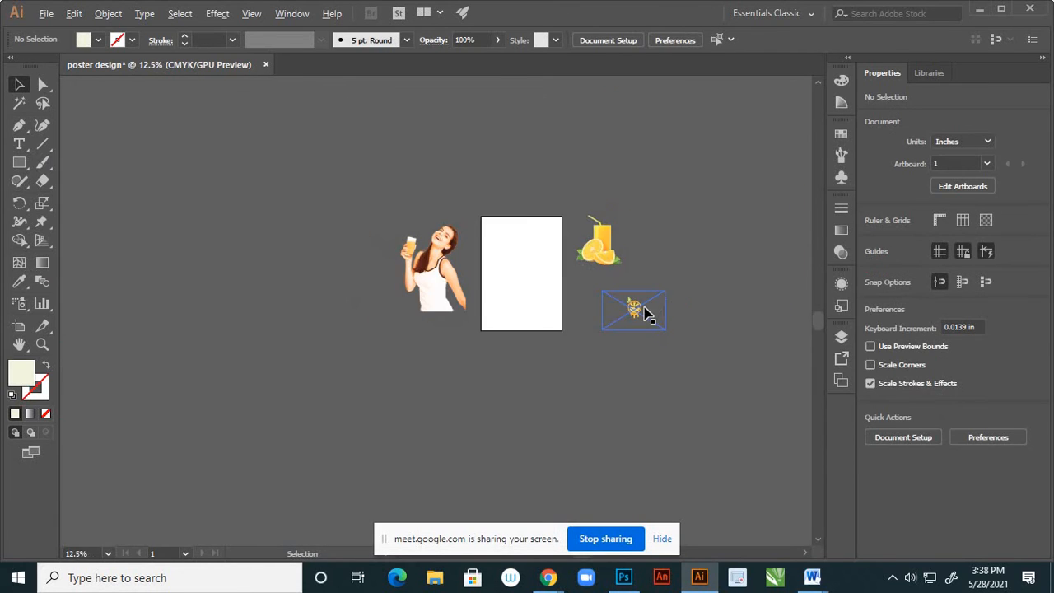
{"action": "scroll", "coordinate": [646, 310], "scroll_direction": "up", "scroll_amount": 4}
{"action": "scroll", "coordinate": [589, 329], "scroll_direction": "up", "scroll_amount": 2}
{"action": "scroll", "coordinate": [640, 343], "scroll_direction": "down", "scroll_amount": 1}
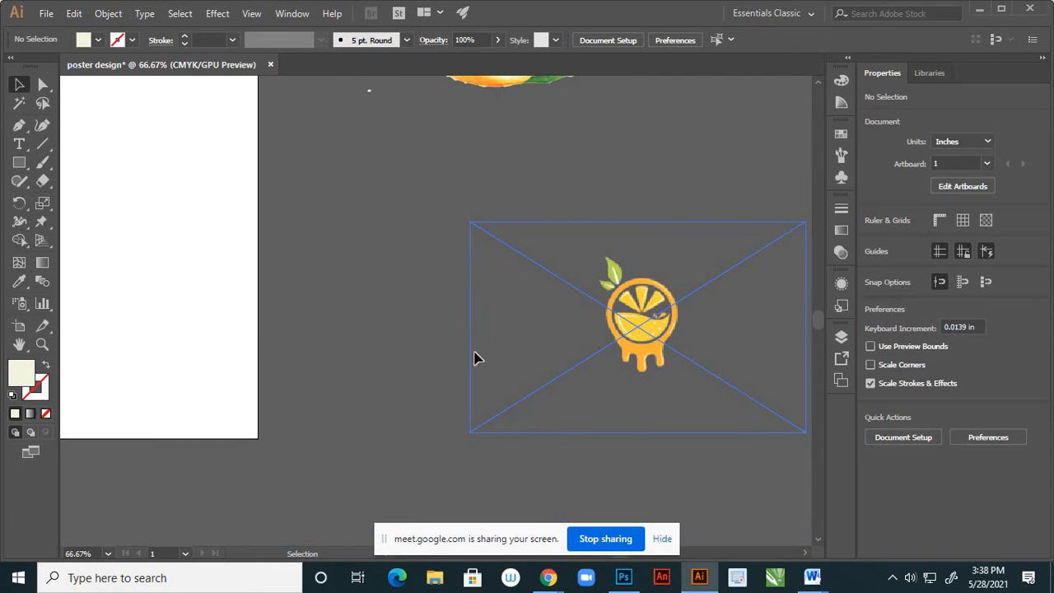
{"action": "left_click_drag", "start_coordinate": [630, 344], "coordinate": [181, 308]}
{"action": "scroll", "coordinate": [468, 374], "scroll_direction": "down", "scroll_amount": 2}
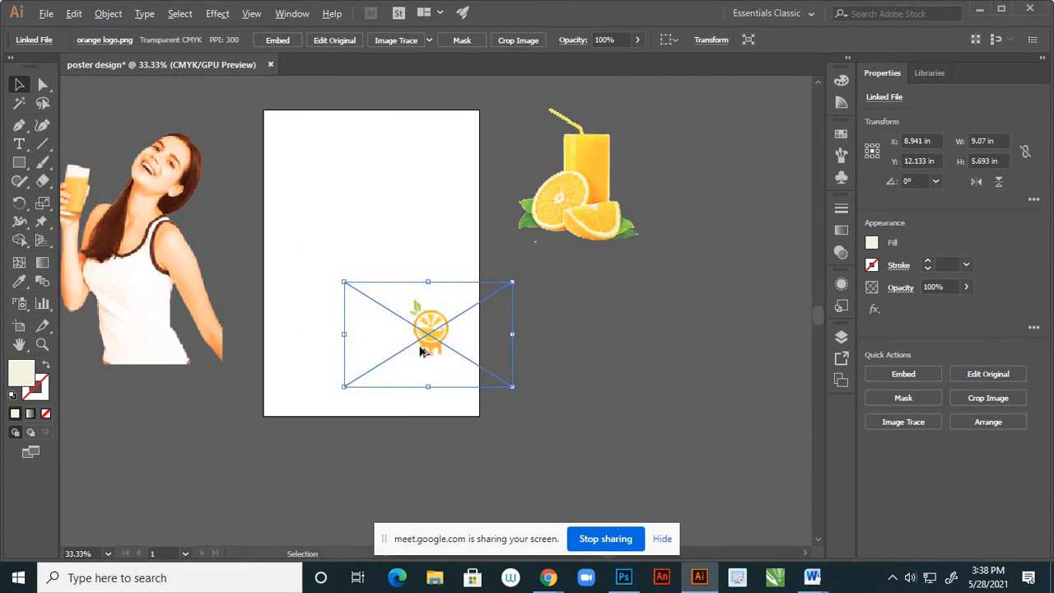
{"action": "scroll", "coordinate": [449, 349], "scroll_direction": "up", "scroll_amount": 3}
{"action": "left_click_drag", "start_coordinate": [449, 349], "coordinate": [380, 367]}
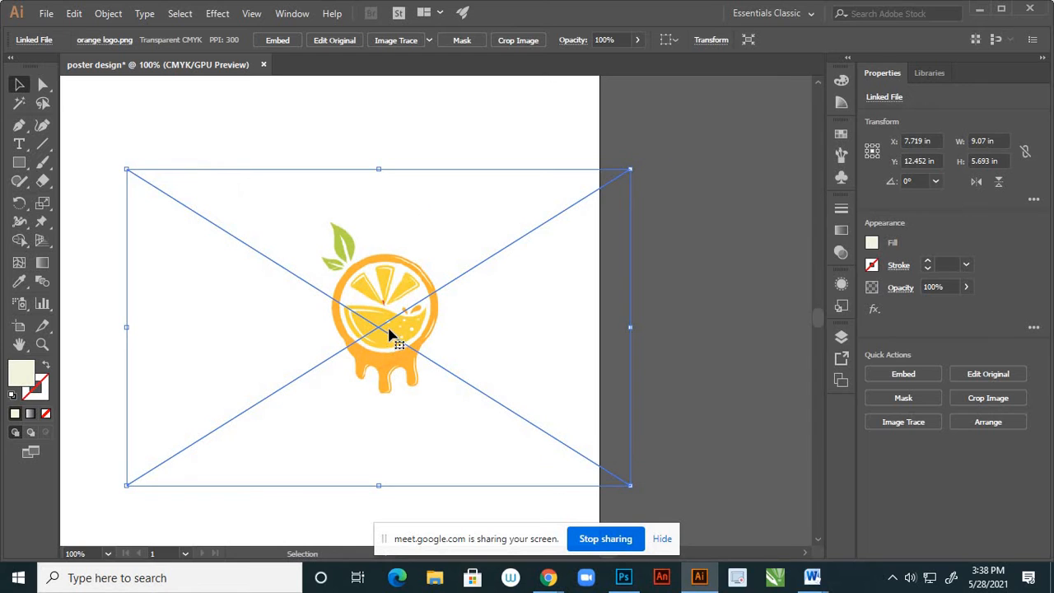
Image-trace the orange logo with the High Fidelity Photo preset and move the tracing to about X 13.5 in, Y 13.1 in
{"action": "left_click", "coordinate": [429, 41]}
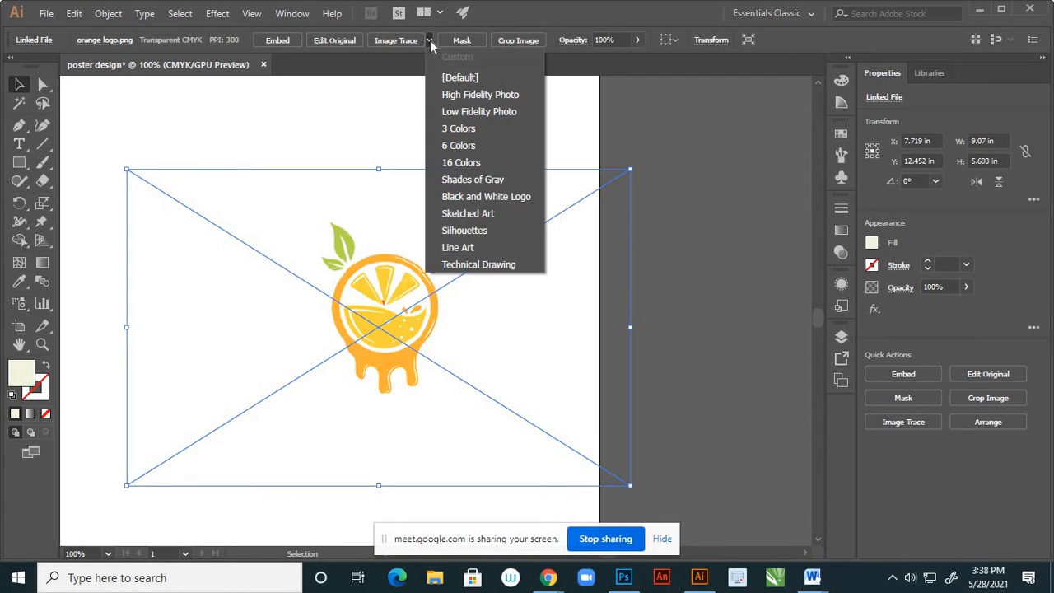
{"action": "left_click", "coordinate": [470, 93]}
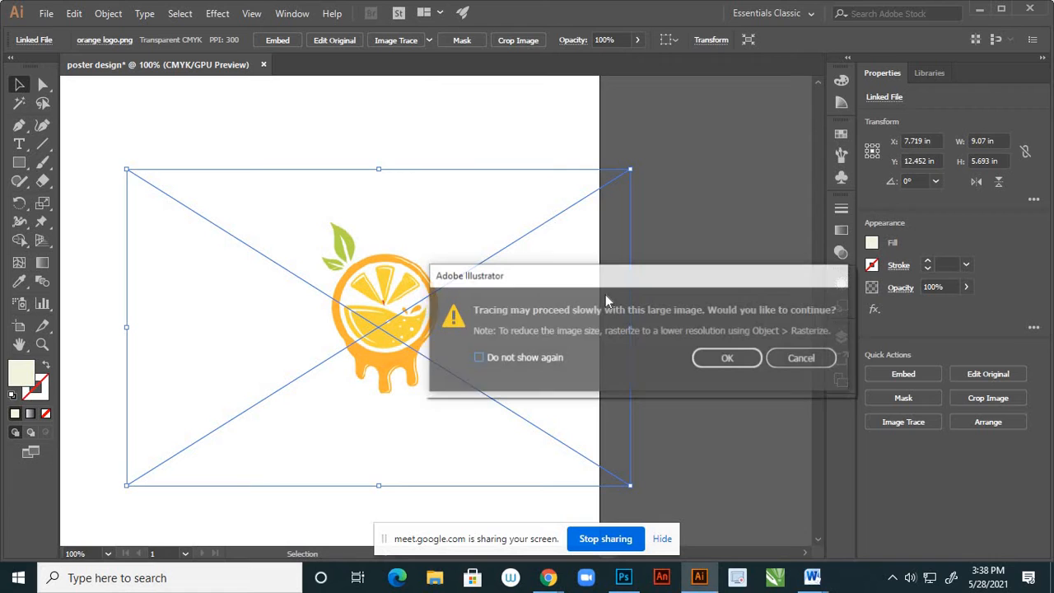
{"action": "left_click", "coordinate": [713, 362]}
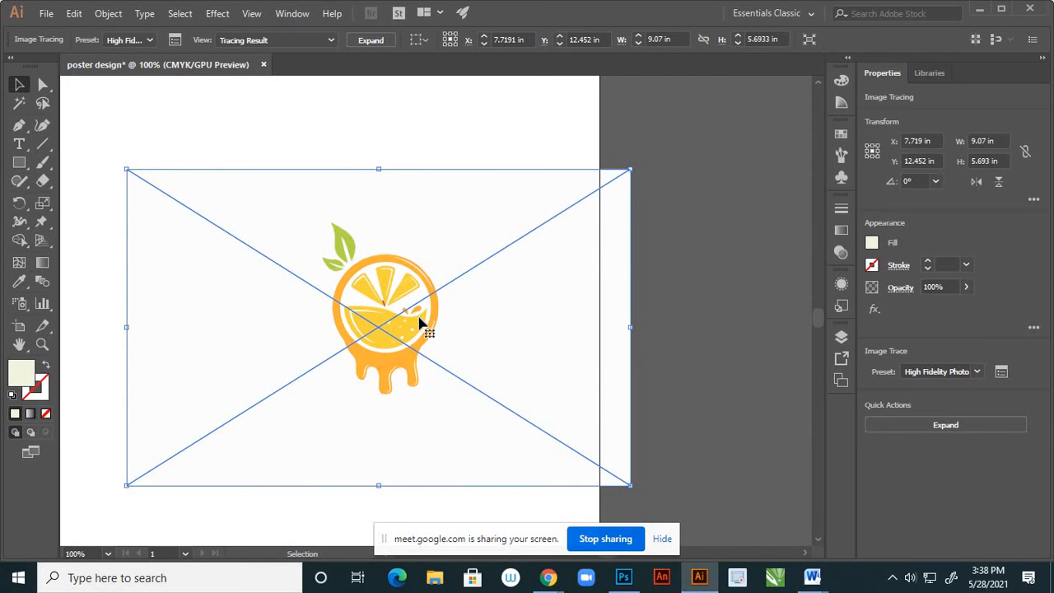
{"action": "mouse_move", "coordinate": [418, 322]}
{"action": "left_mouse_down"}
{"action": "mouse_move", "coordinate": [730, 365]}
{"action": "mouse_move", "coordinate": [744, 357]}
{"action": "mouse_move", "coordinate": [706, 365]}
{"action": "left_mouse_up"}
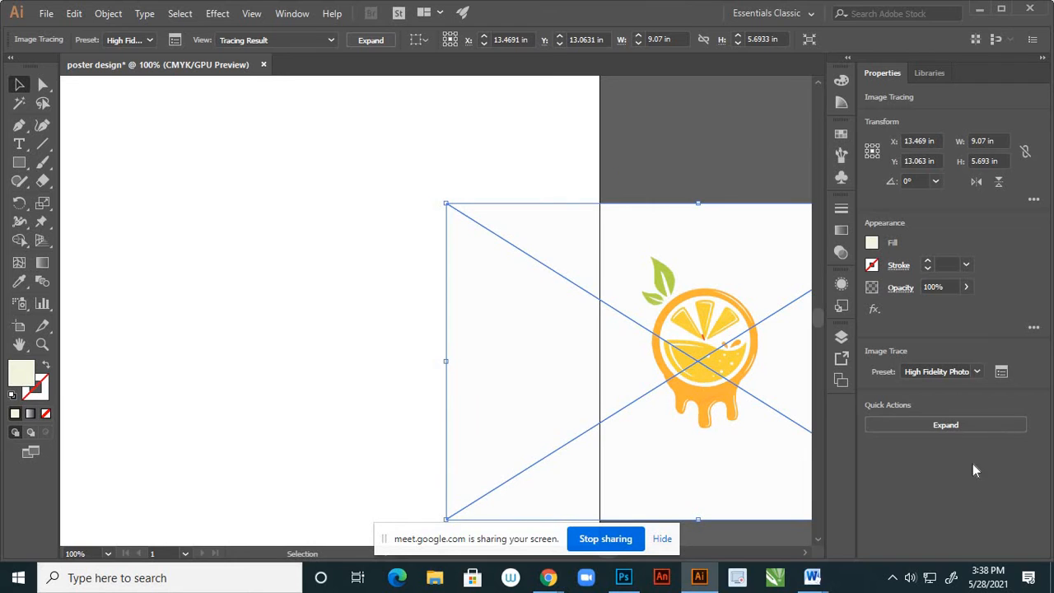
Expand the logo tracing into paths and ungroup them
{"action": "left_click", "coordinate": [946, 425]}
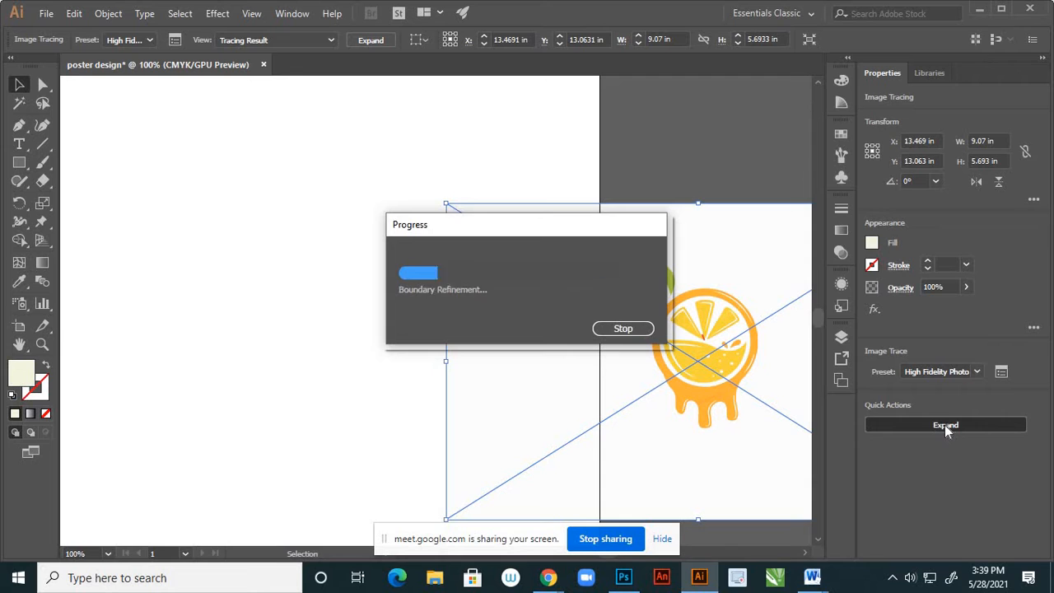
{"action": "left_click", "coordinate": [715, 166]}
{"action": "left_click", "coordinate": [727, 235]}
{"action": "right_click", "coordinate": [740, 317]}
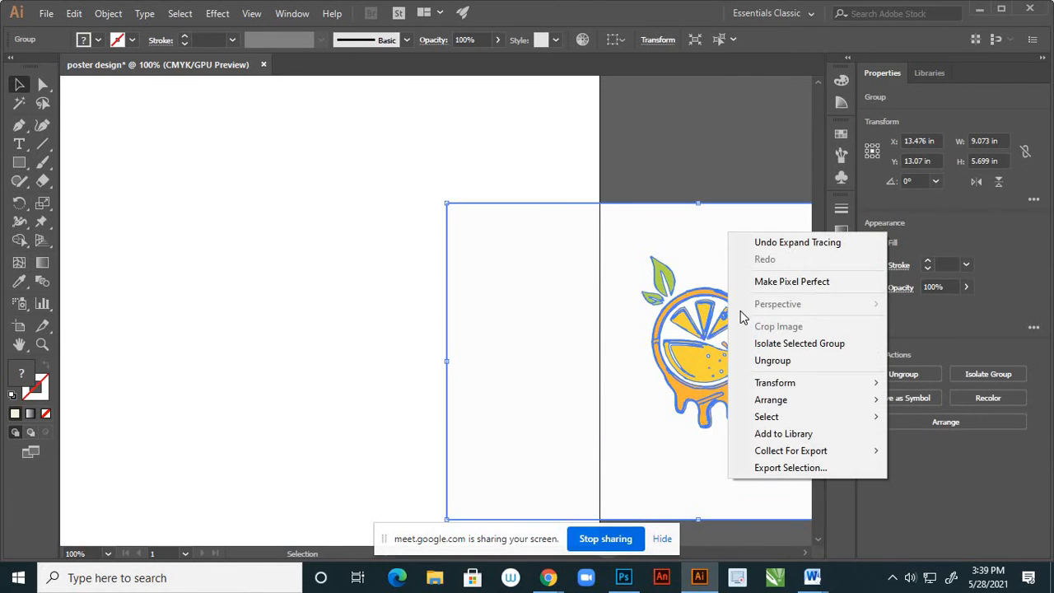
{"action": "left_click", "coordinate": [773, 360]}
{"action": "left_click", "coordinate": [720, 134]}
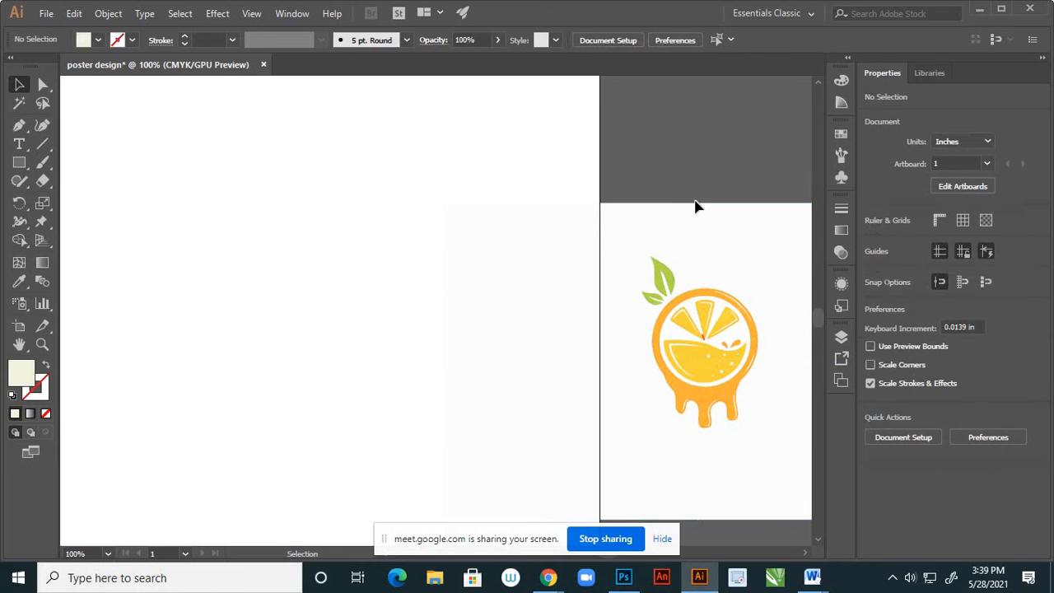
Delete the logo's white background rectangle and the white fill inside its orange ring
{"action": "left_click", "coordinate": [699, 225]}
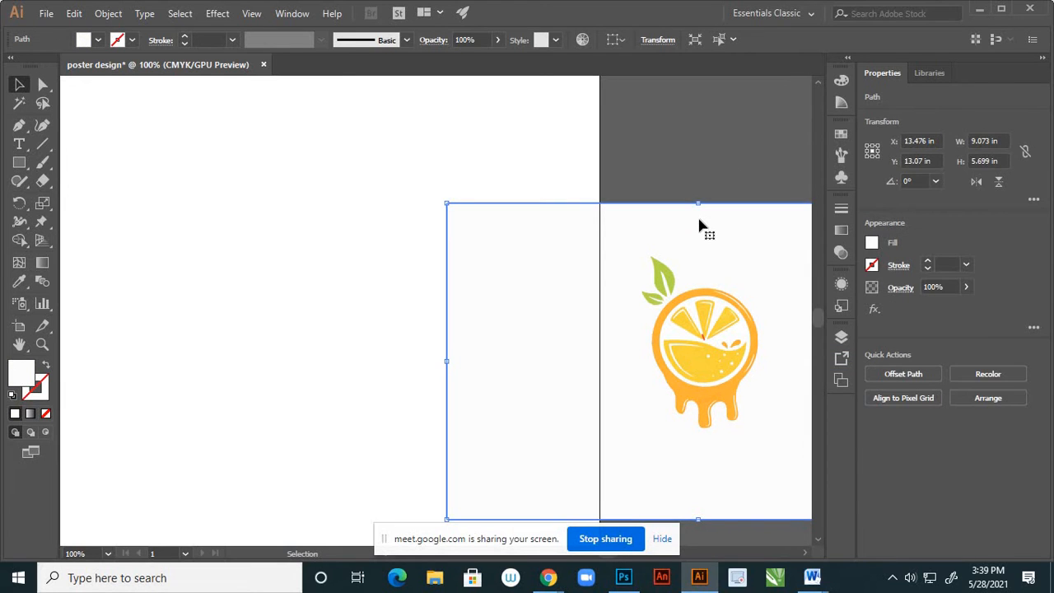
{"action": "key", "text": "Delete"}
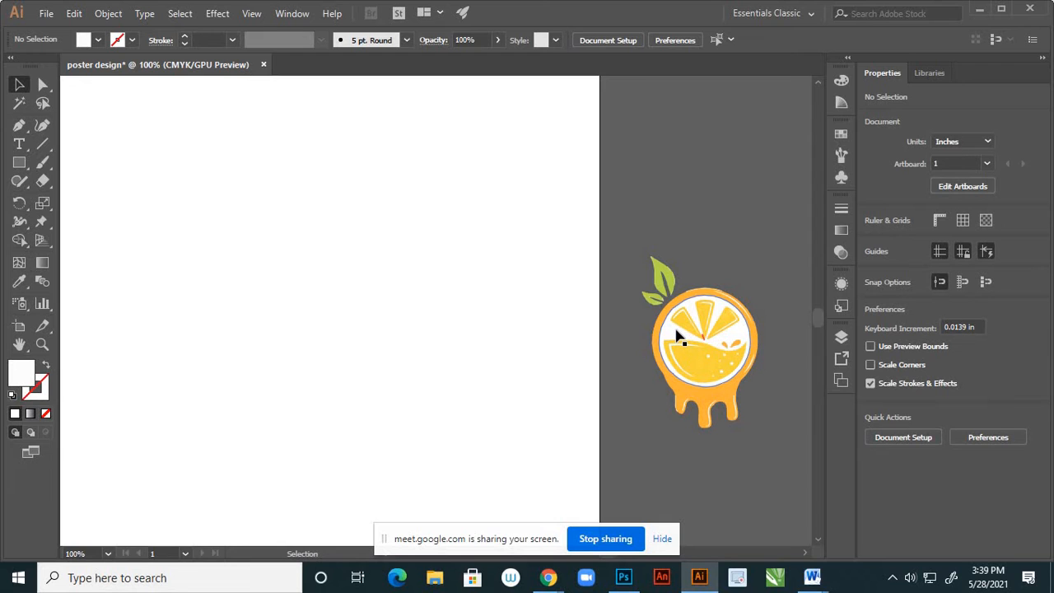
{"action": "scroll", "coordinate": [739, 362], "scroll_direction": "up", "scroll_amount": 3}
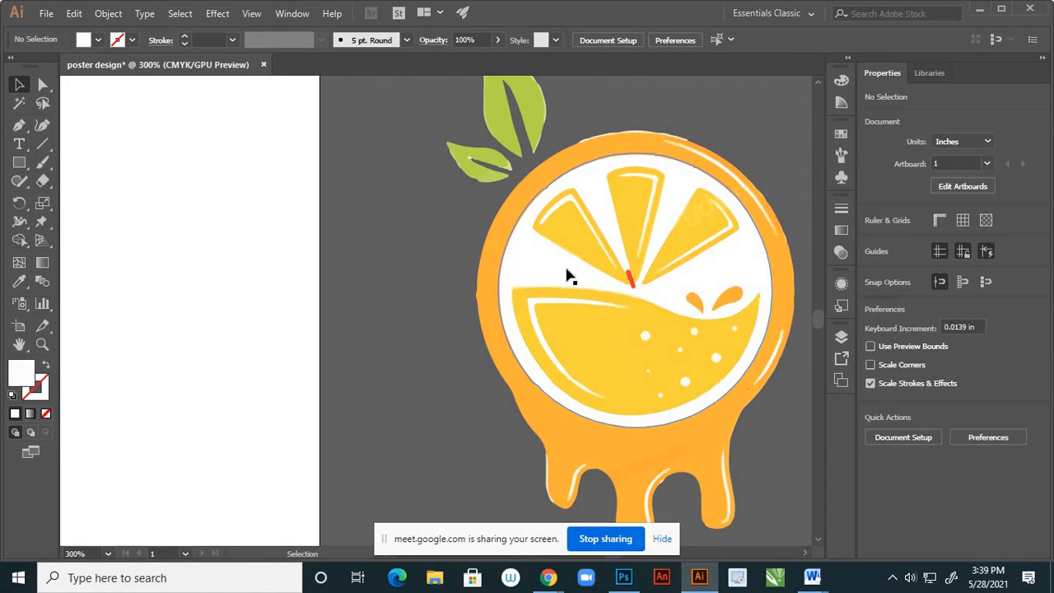
{"action": "left_click", "coordinate": [570, 277]}
{"action": "key", "text": "Delete"}
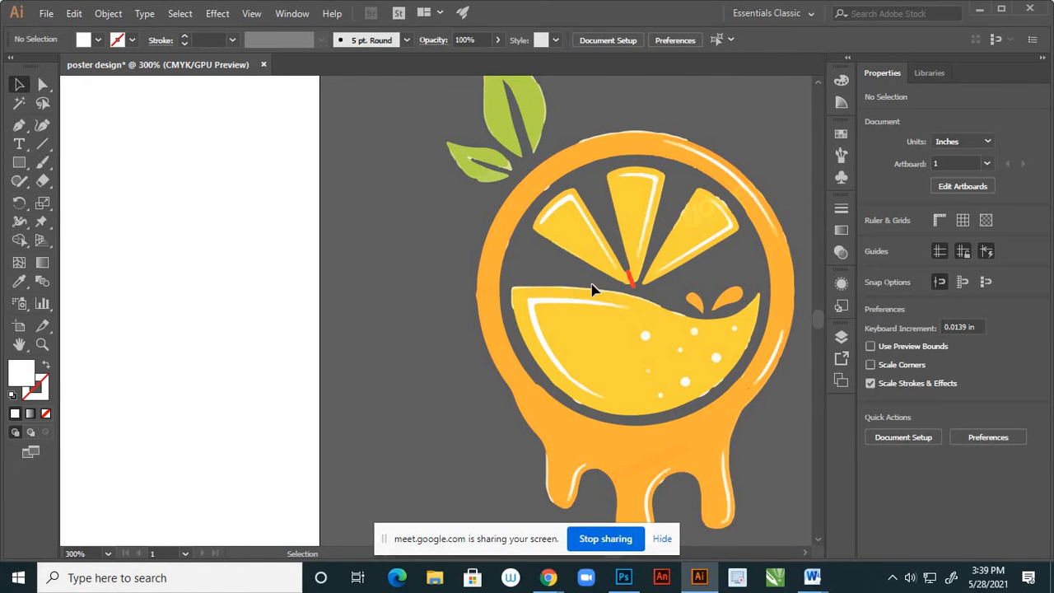
Group all the logo's paths and move the logo about 2.5 in right and 1.1 in down, away from the artboard
{"action": "scroll", "coordinate": [659, 300], "scroll_direction": "down", "scroll_amount": 5}
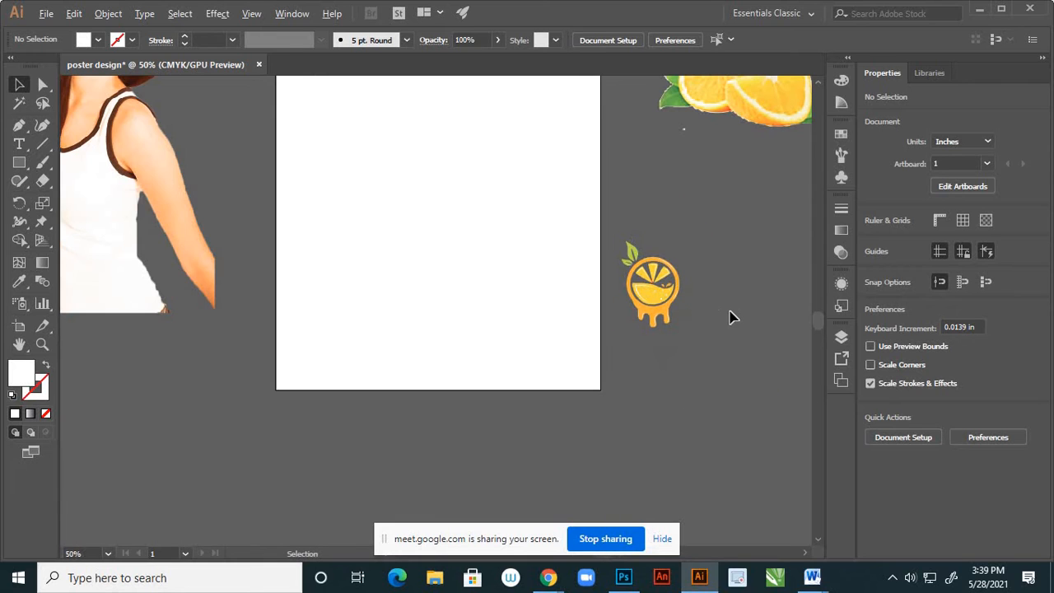
{"action": "left_click", "coordinate": [651, 289]}
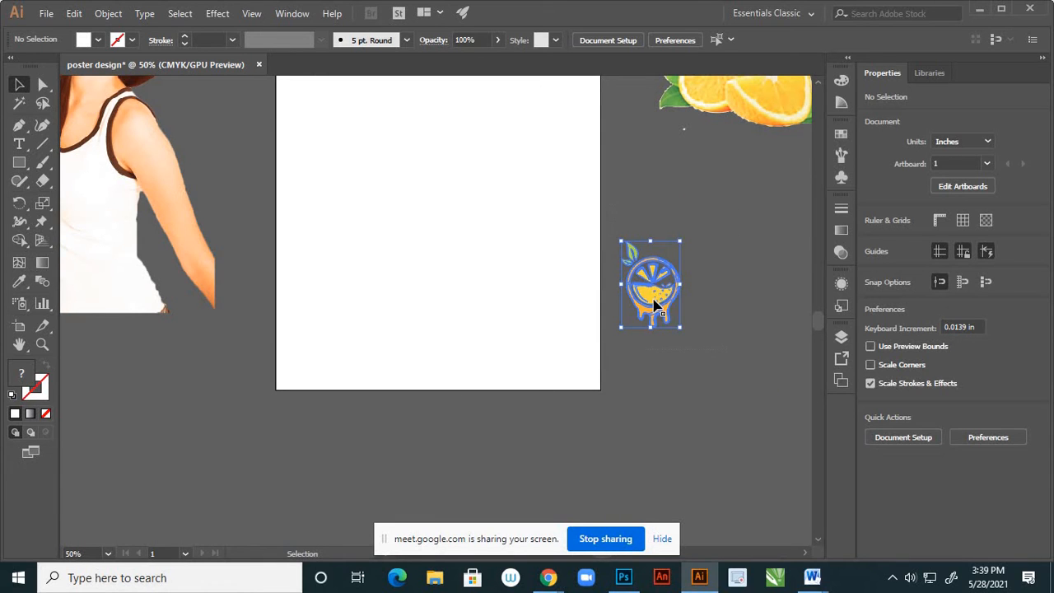
{"action": "right_click", "coordinate": [655, 305]}
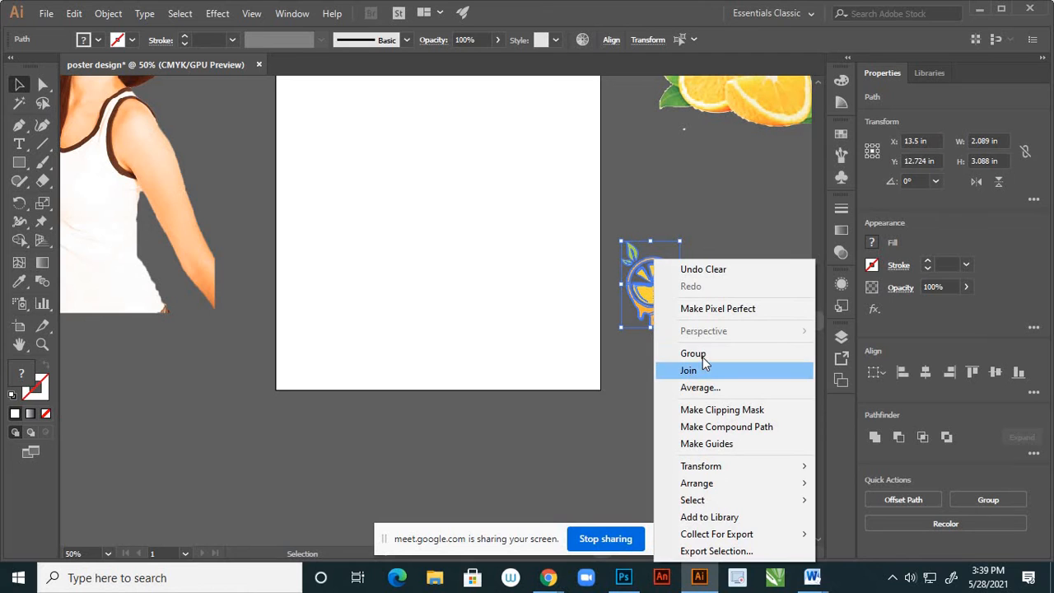
{"action": "left_click", "coordinate": [702, 354]}
{"action": "left_click", "coordinate": [670, 332]}
{"action": "left_click_drag", "start_coordinate": [659, 306], "coordinate": [724, 329]}
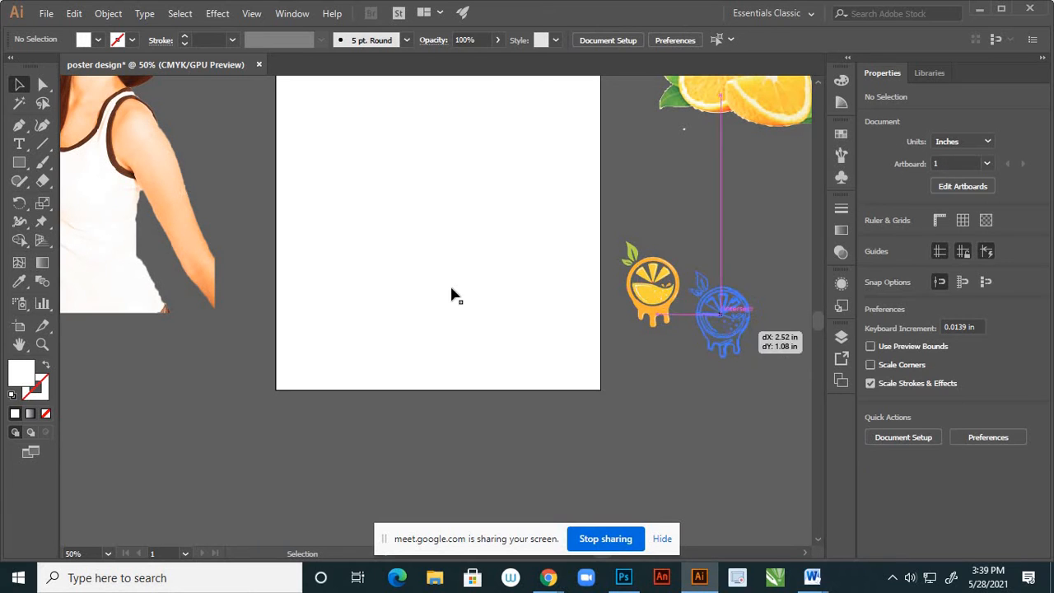
Move the juice glass and the logo together away from the artboard, to about X 30.6 in, Y 10.9 in
{"action": "scroll", "coordinate": [453, 294], "scroll_direction": "down", "scroll_amount": 3}
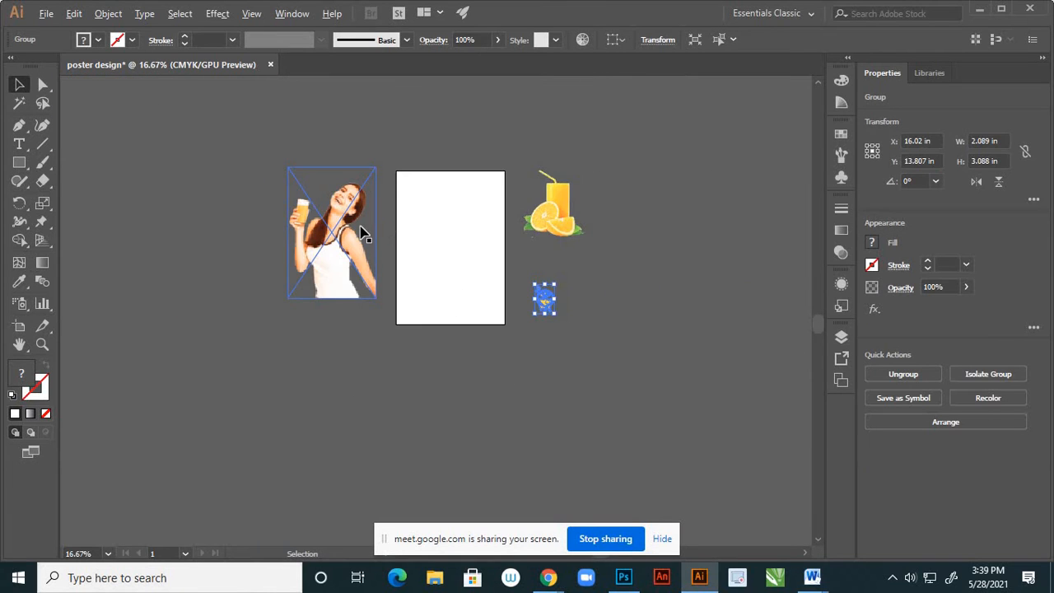
{"action": "scroll", "coordinate": [360, 228], "scroll_direction": "up", "scroll_amount": 3}
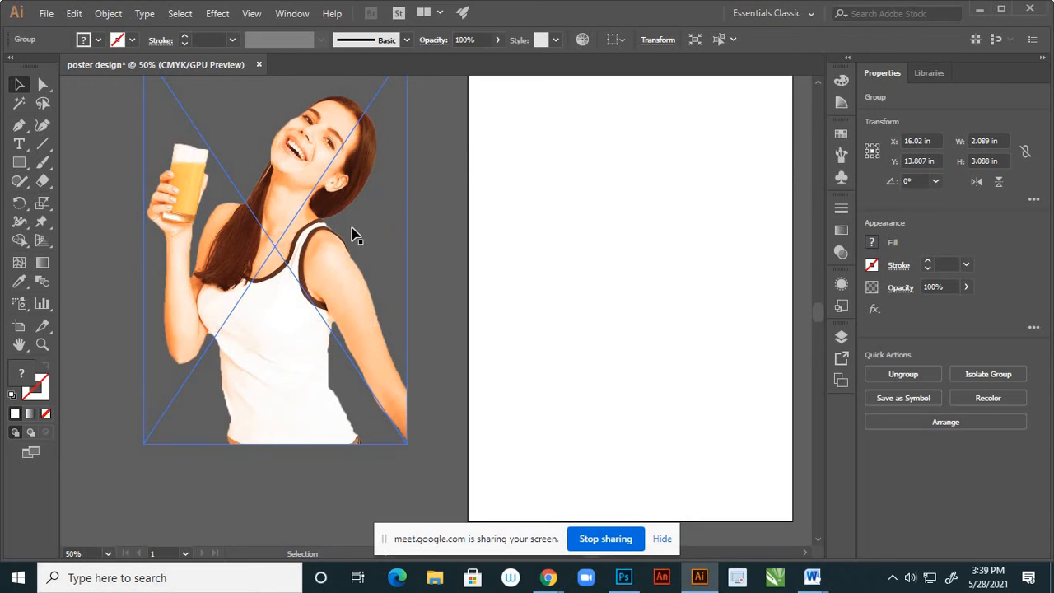
{"action": "scroll", "coordinate": [347, 247], "scroll_direction": "down", "scroll_amount": 3}
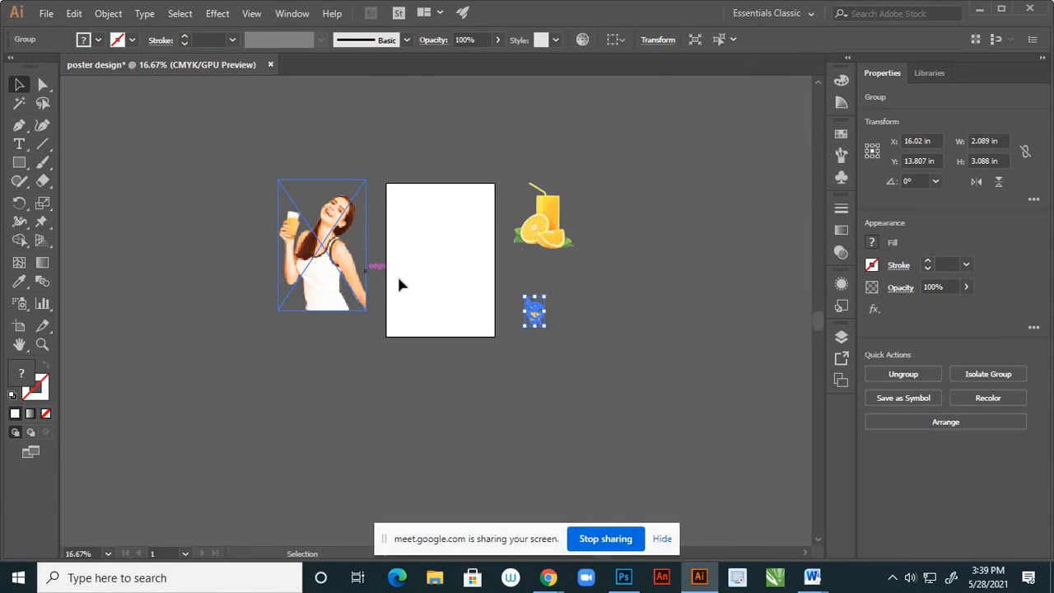
{"action": "scroll", "coordinate": [410, 282], "scroll_direction": "up", "scroll_amount": 1}
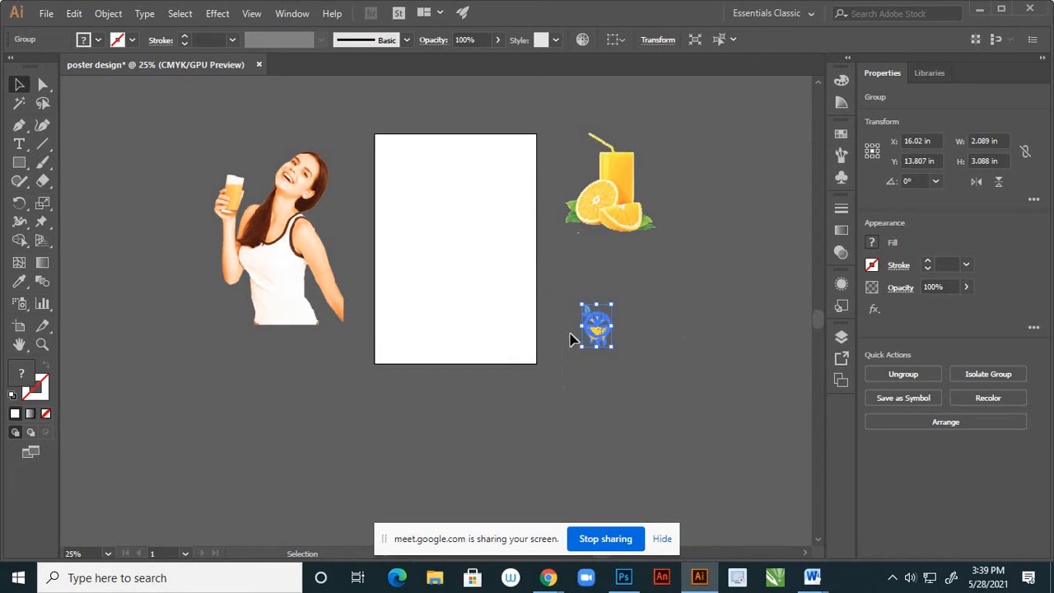
{"action": "left_click", "coordinate": [616, 195], "text": "shift"}
{"action": "left_click_drag", "start_coordinate": [617, 195], "coordinate": [806, 242]}
{"action": "left_click", "coordinate": [313, 289]}
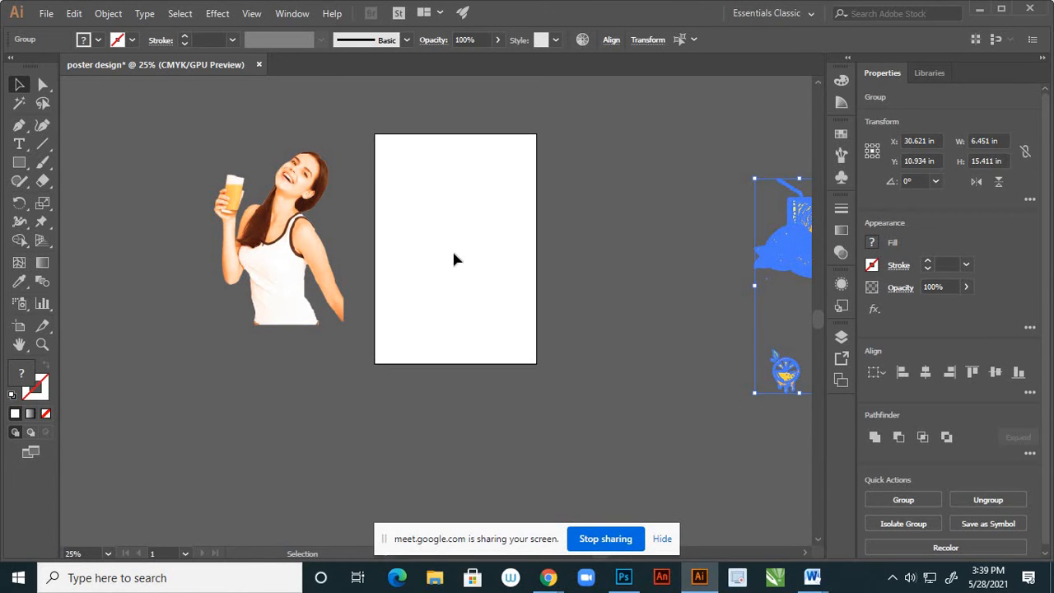
Draw a circle about 5.17 in wide on the artboard with the Ellipse tool, centred near X 4.5 in, Y 7.6 in
{"action": "scroll", "coordinate": [456, 249], "scroll_direction": "up", "scroll_amount": 2}
{"action": "scroll", "coordinate": [452, 271], "scroll_direction": "down", "scroll_amount": 2}
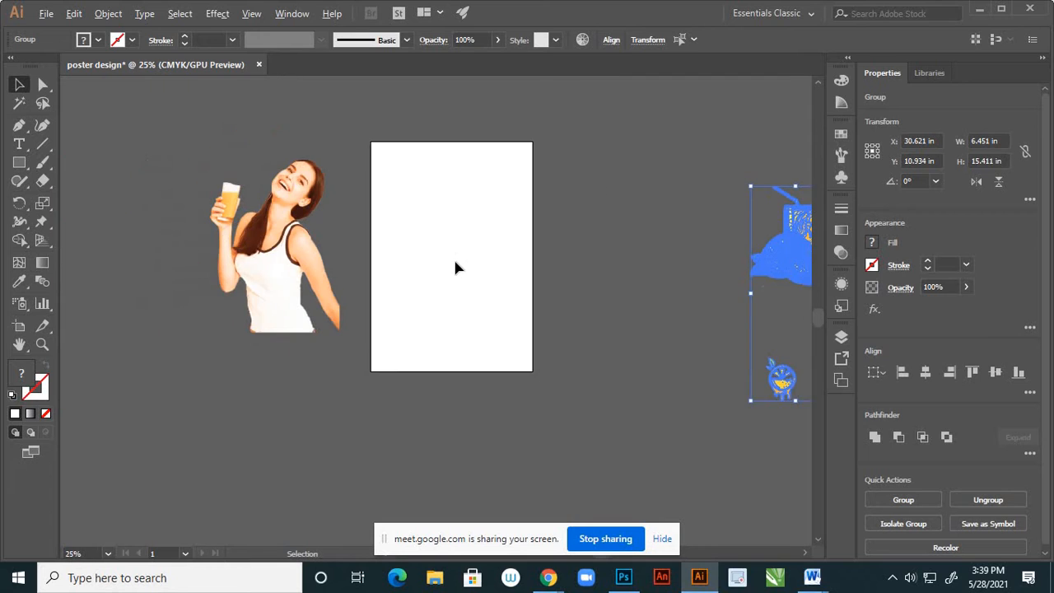
{"action": "scroll", "coordinate": [452, 277], "scroll_direction": "up", "scroll_amount": 1}
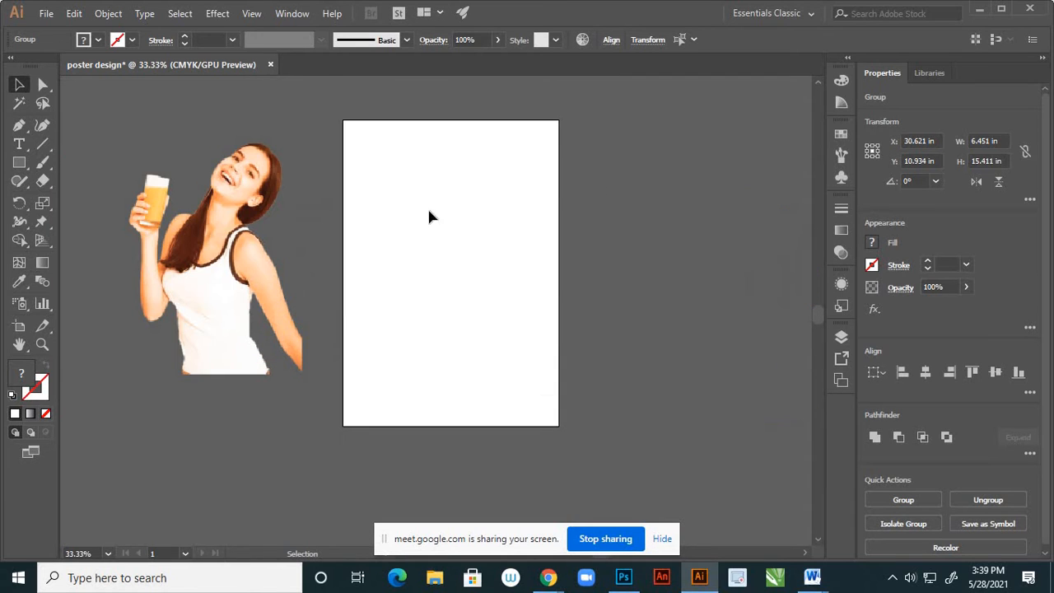
{"action": "left_click", "coordinate": [25, 168]}
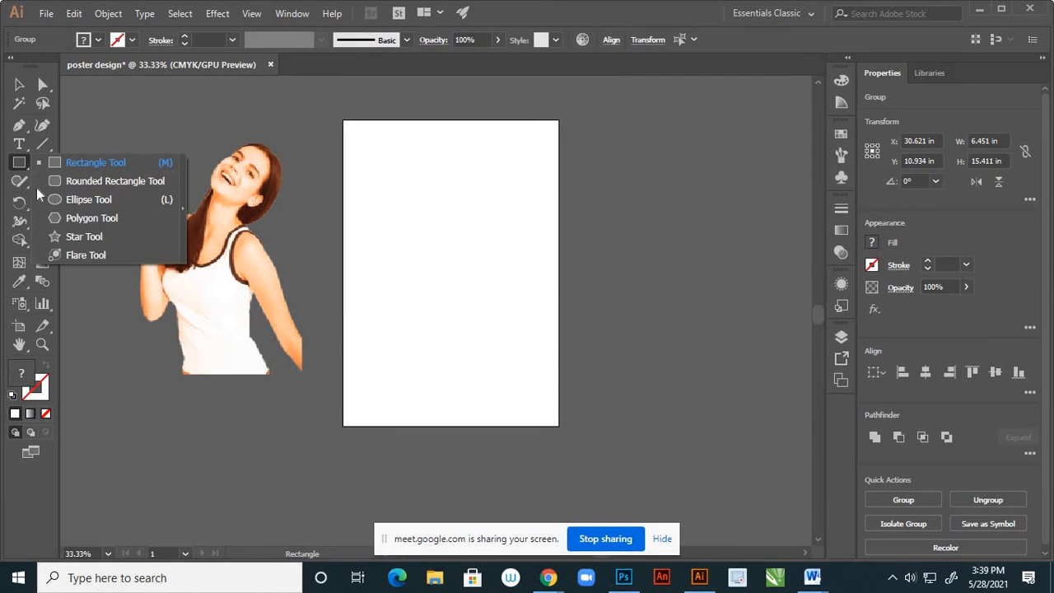
{"action": "left_click", "coordinate": [140, 202]}
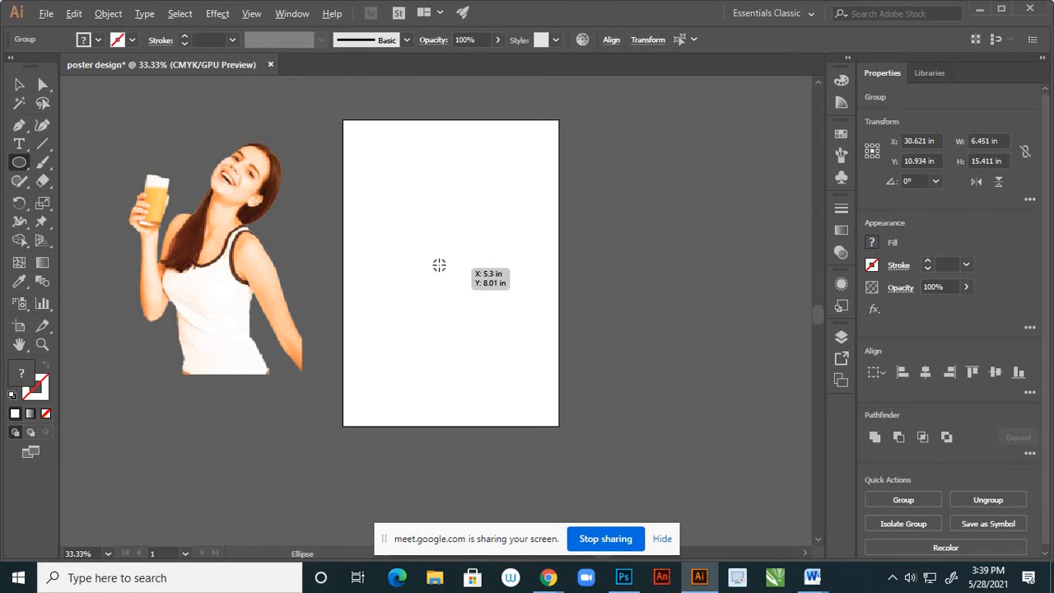
{"action": "left_click_drag", "start_coordinate": [425, 260], "coordinate": [467, 307]}
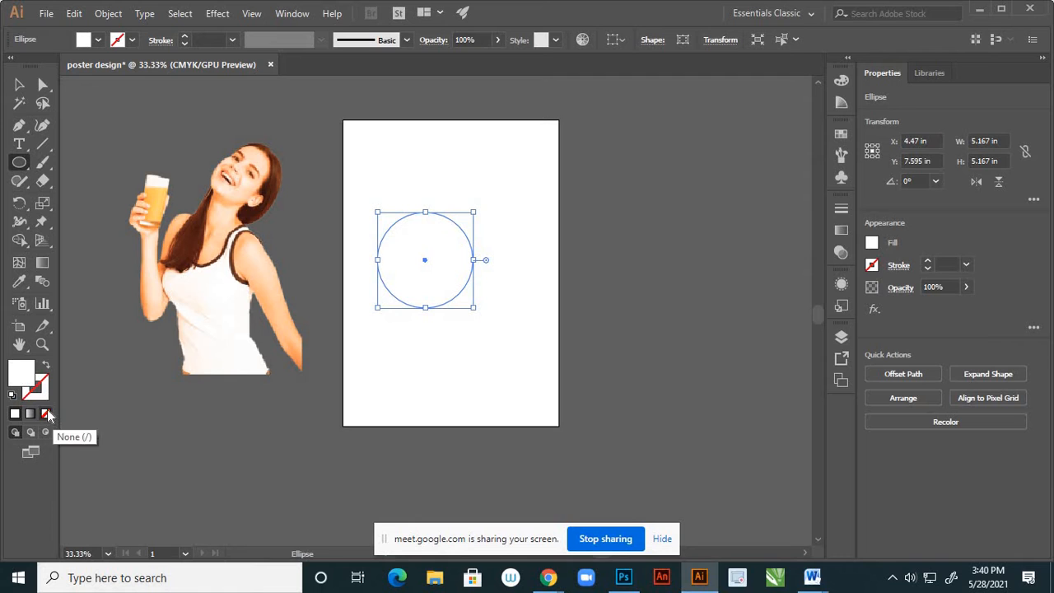
Remove the circle's fill and give it a near-black 050505 stroke
{"action": "left_click", "coordinate": [47, 413]}
{"action": "left_click", "coordinate": [45, 394]}
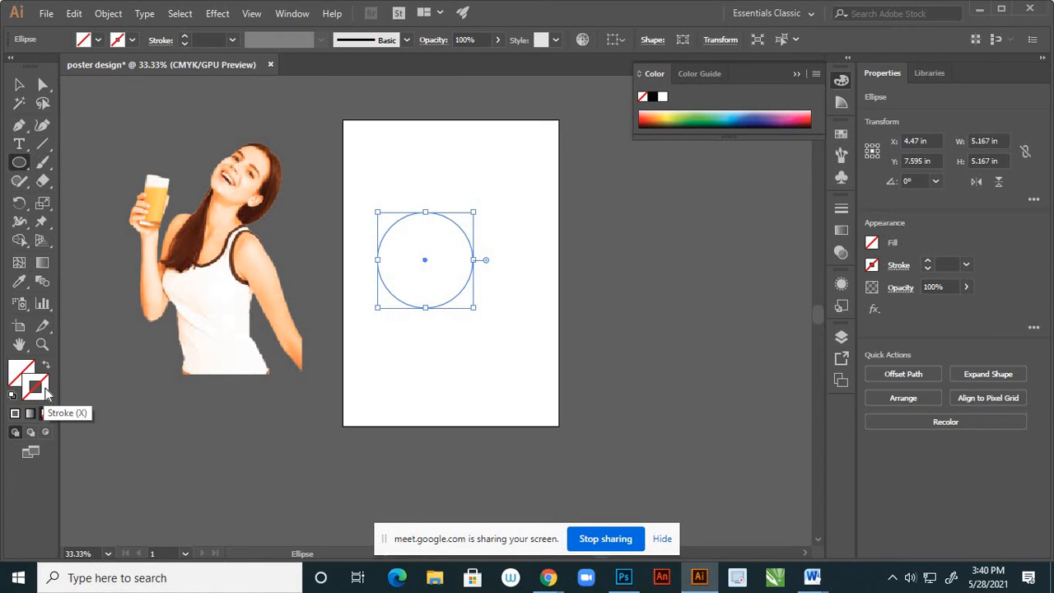
{"action": "double_click", "coordinate": [45, 393]}
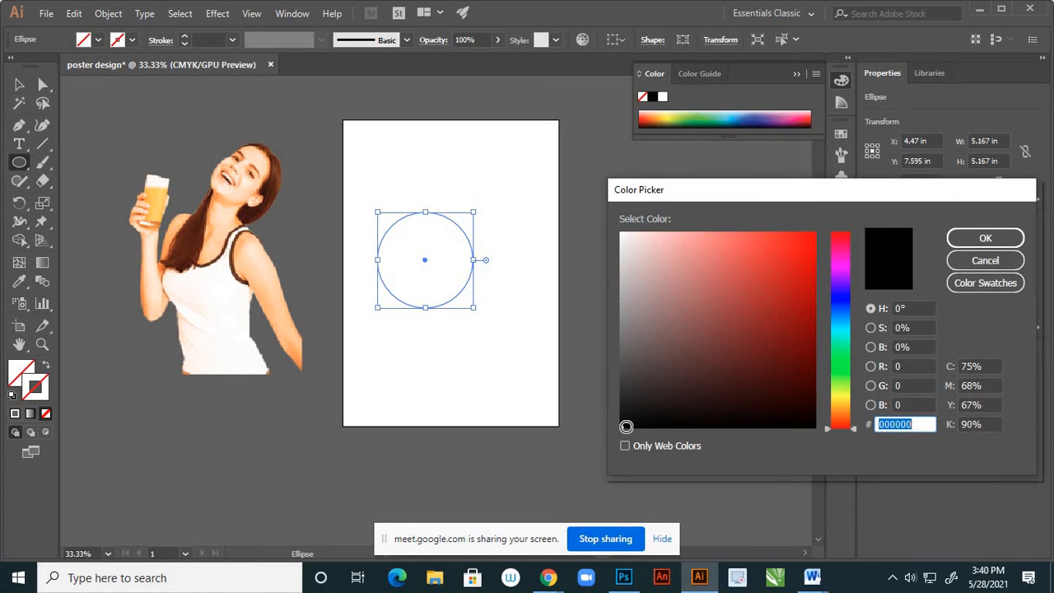
{"action": "left_click", "coordinate": [964, 238]}
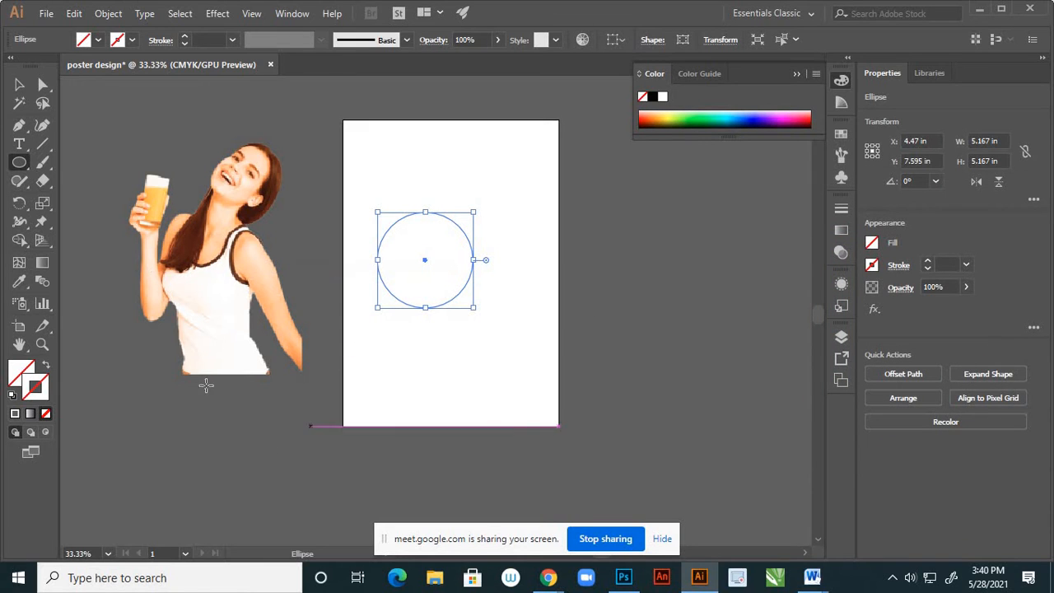
{"action": "double_click", "coordinate": [36, 392]}
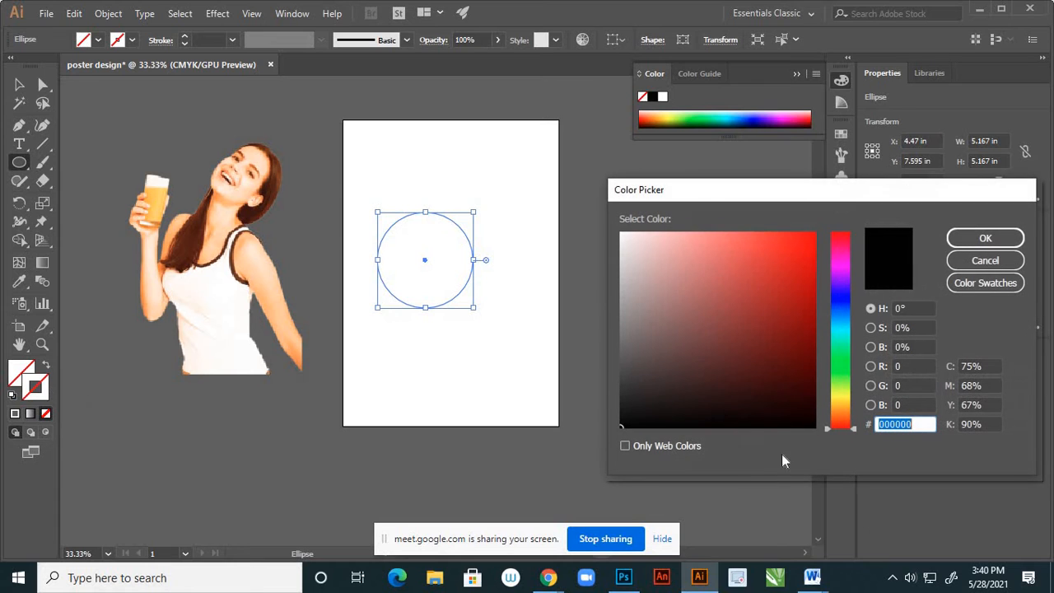
{"action": "left_click", "coordinate": [635, 424]}
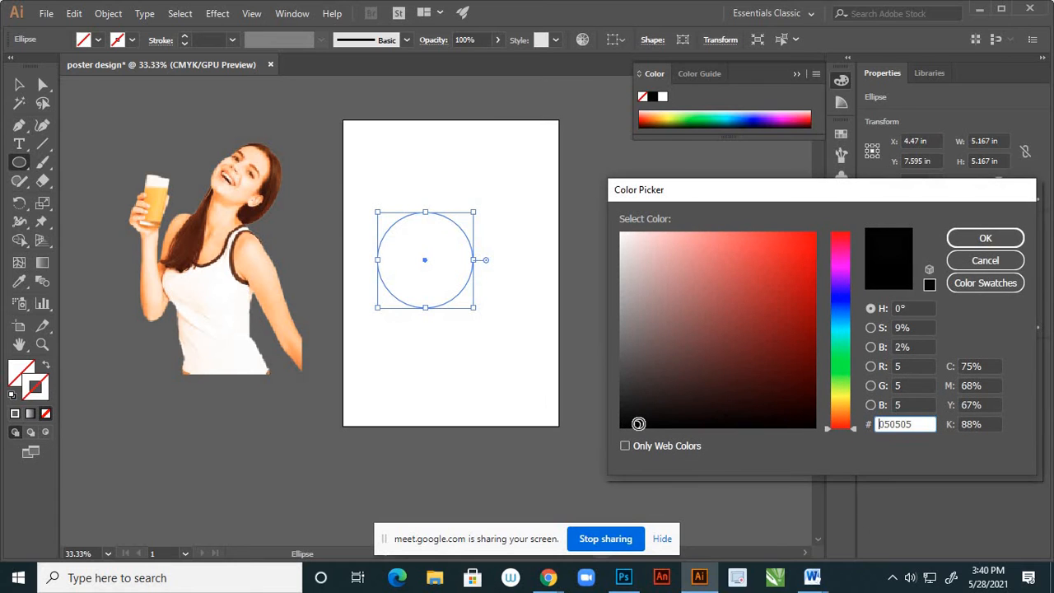
{"action": "left_click", "coordinate": [985, 238]}
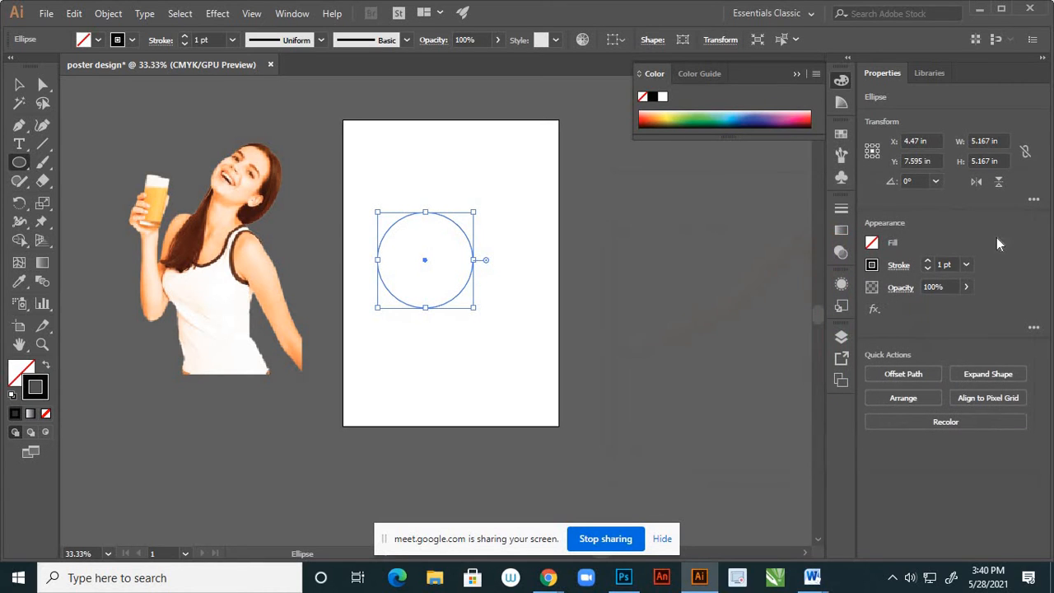
Move the circle to about X 6.4 in, Y 9.2 in and scale it down from its centre to about 3.88 in
{"action": "left_click", "coordinate": [19, 84]}
{"action": "left_click", "coordinate": [476, 334]}
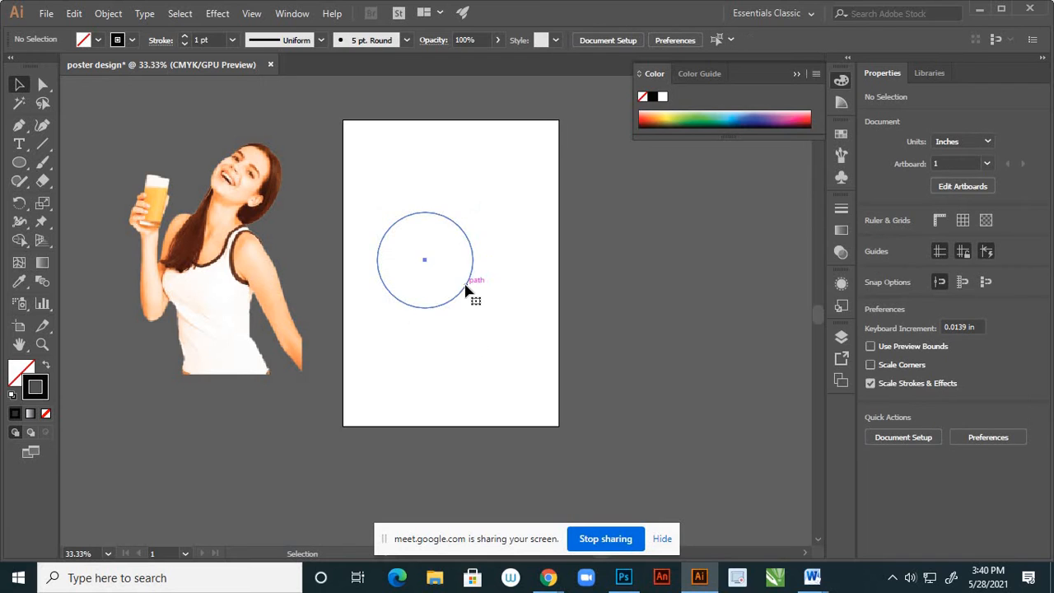
{"action": "left_click_drag", "start_coordinate": [467, 290], "coordinate": [501, 325]}
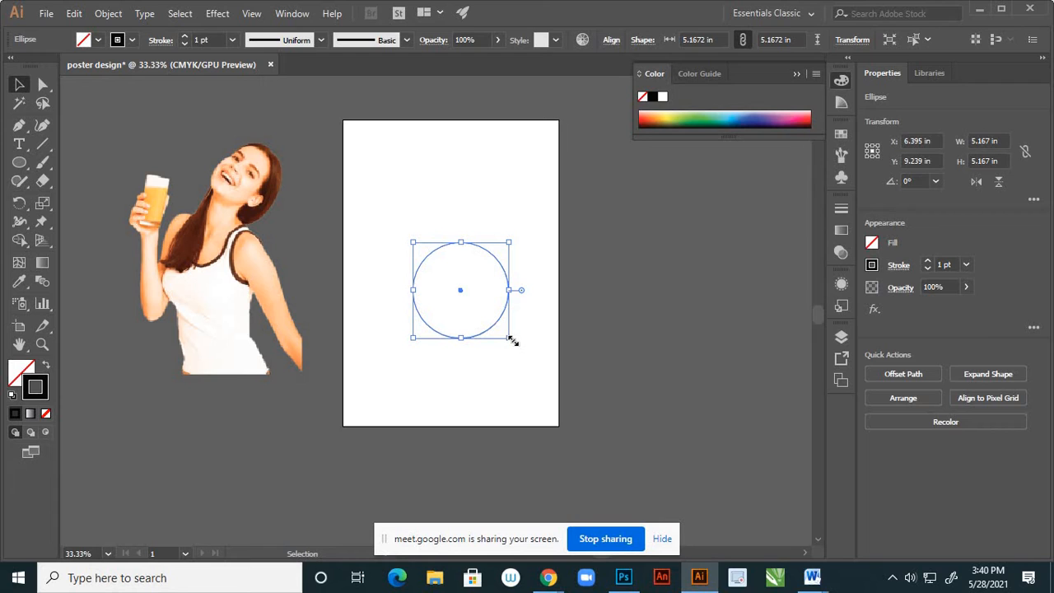
{"action": "left_click_drag", "start_coordinate": [503, 332], "coordinate": [504, 328]}
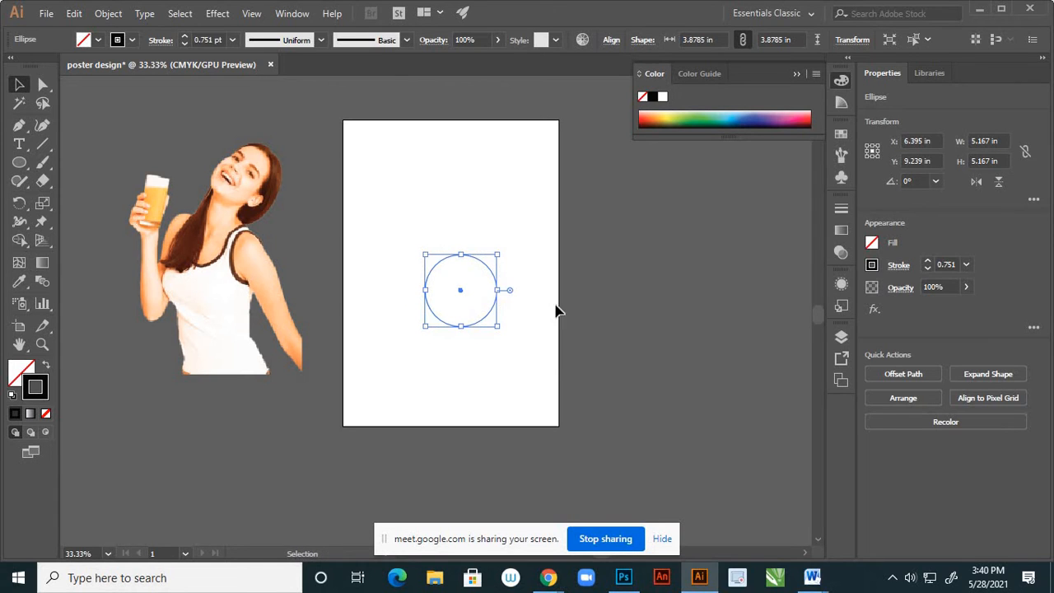
{"action": "left_click", "coordinate": [560, 296]}
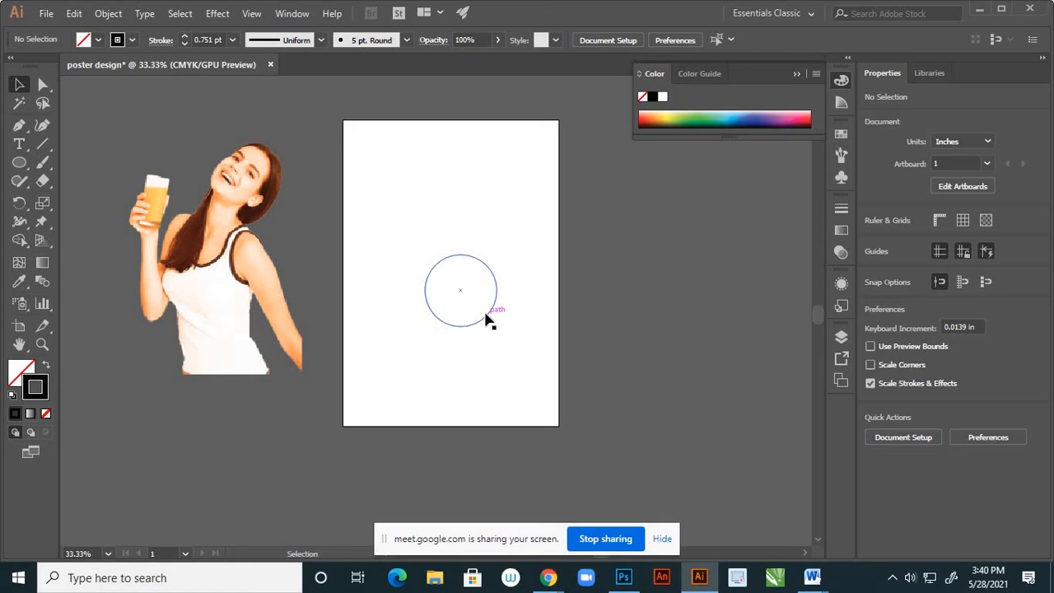
Lock Layer 1 and transfer the circle in place onto a new layer above it by cutting and pasting in front
{"action": "left_click", "coordinate": [841, 337]}
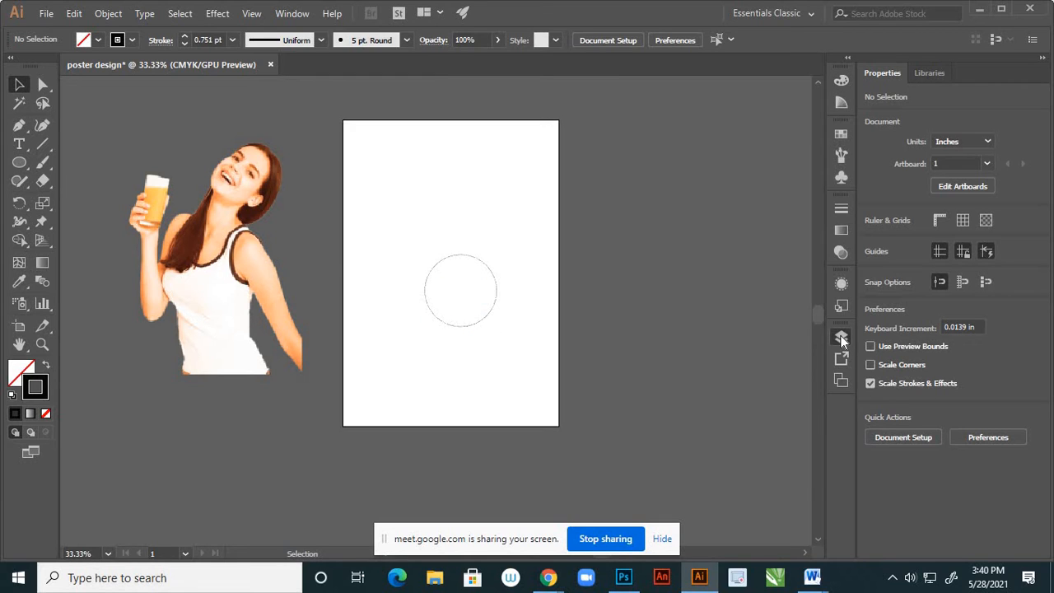
{"action": "left_click", "coordinate": [497, 297]}
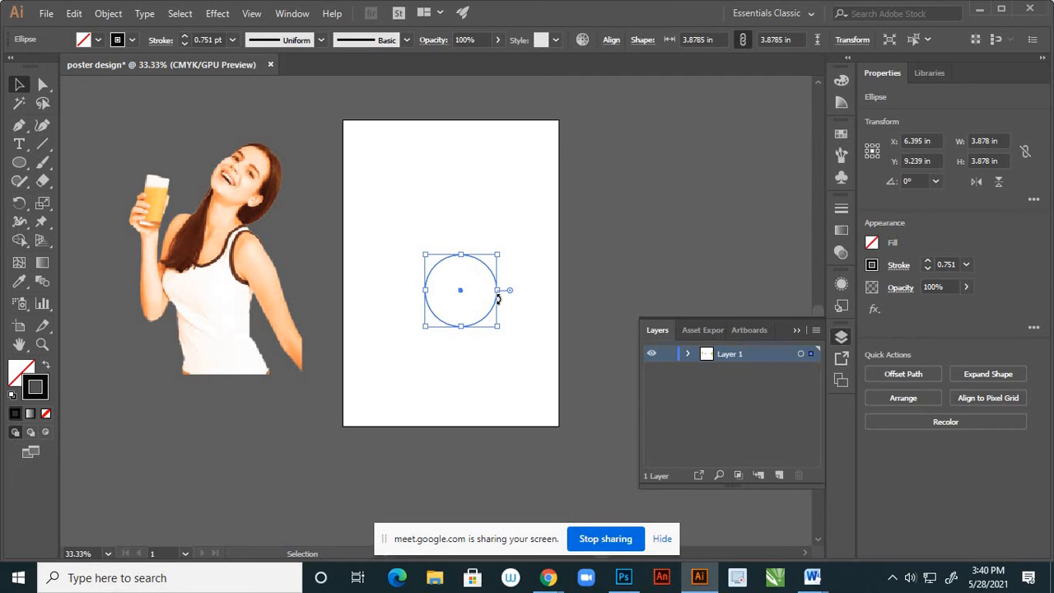
{"action": "key", "text": "Delete"}
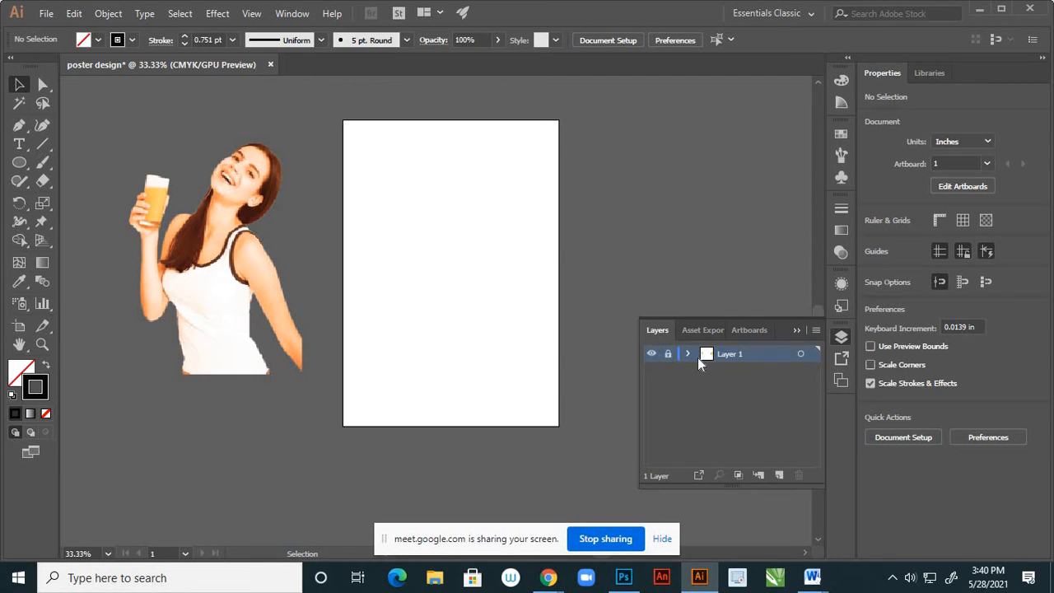
{"action": "left_click", "coordinate": [778, 476]}
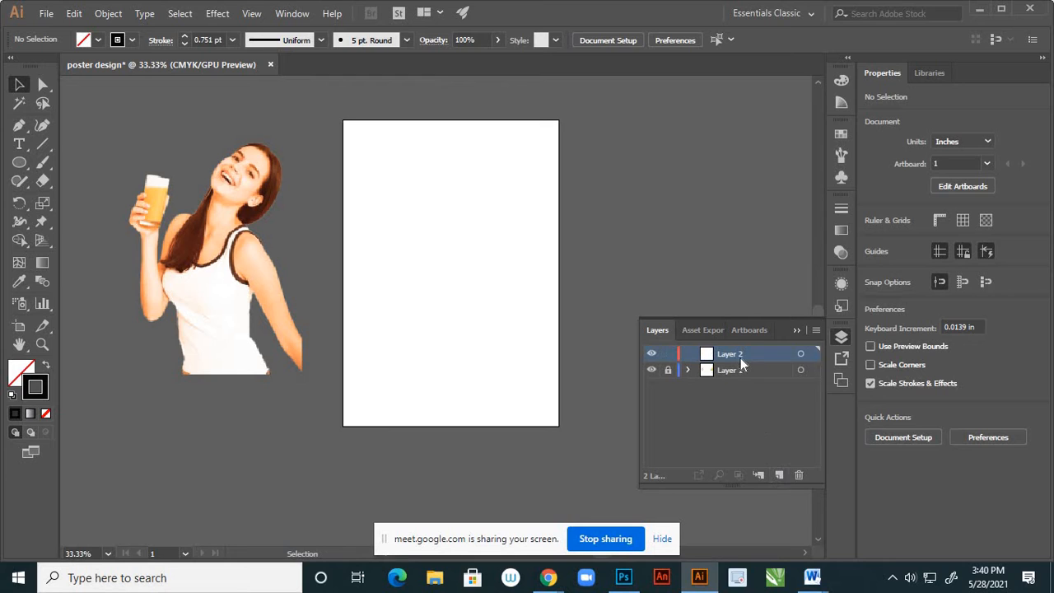
{"action": "left_click", "coordinate": [800, 354]}
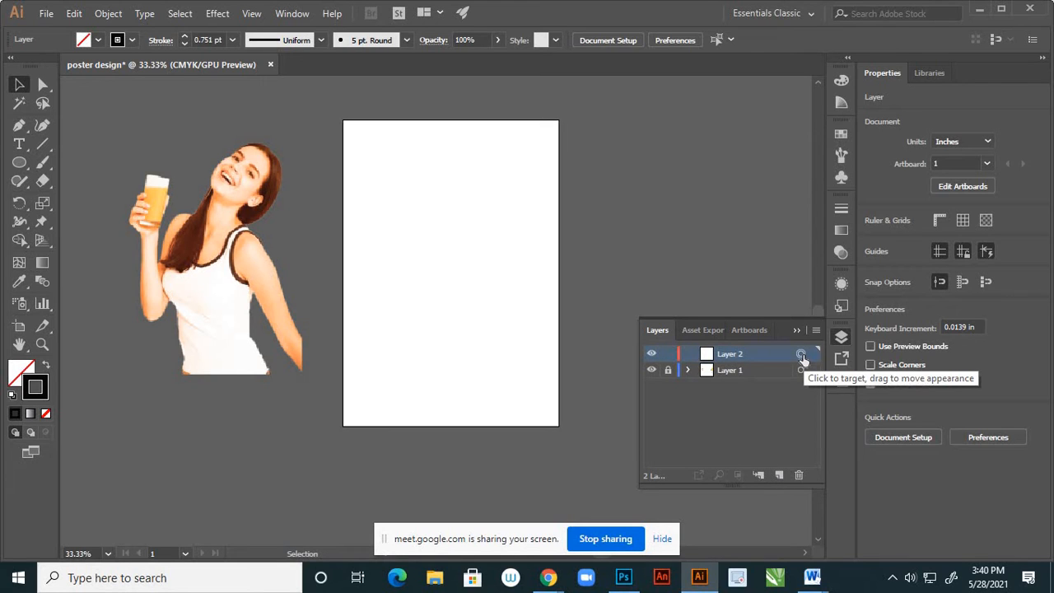
{"action": "key", "text": "ctrl+f"}
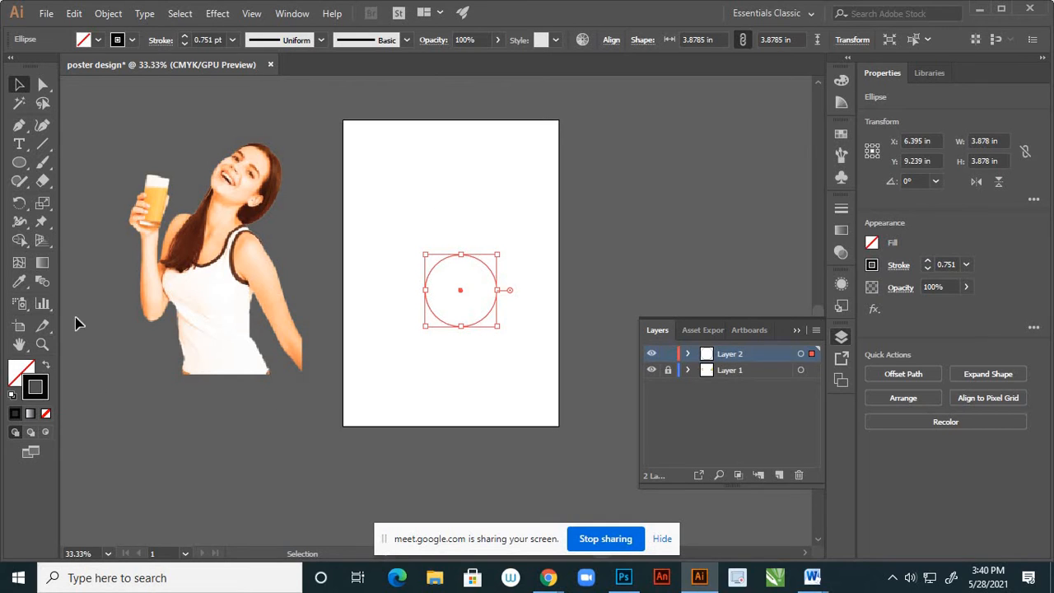
Fill the circle with a bright yellow-orange at hue 45°, then deselect it
{"action": "double_click", "coordinate": [21, 371]}
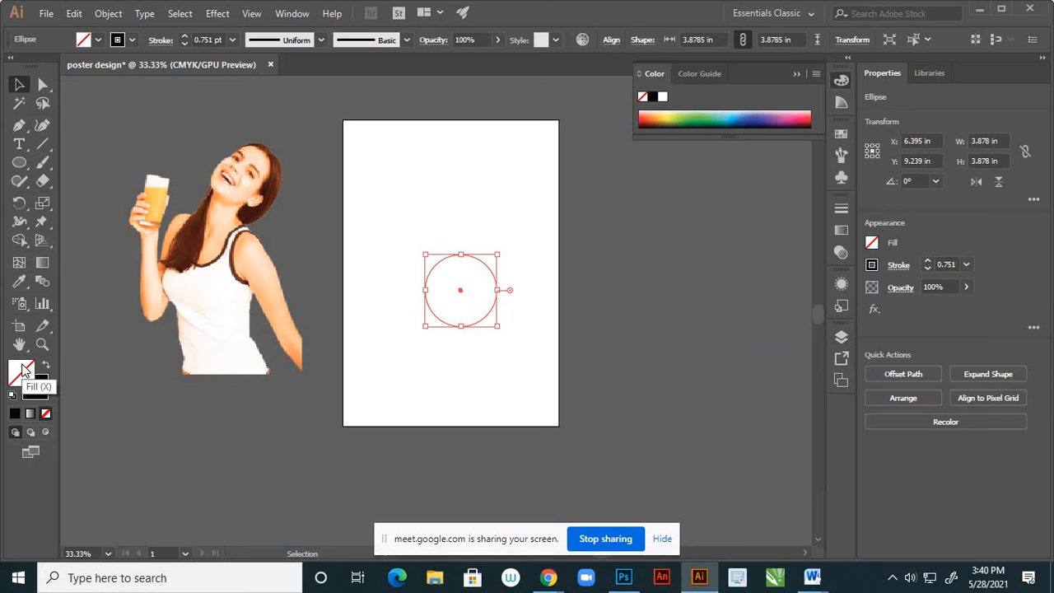
{"action": "left_click_drag", "start_coordinate": [843, 423], "coordinate": [845, 411]}
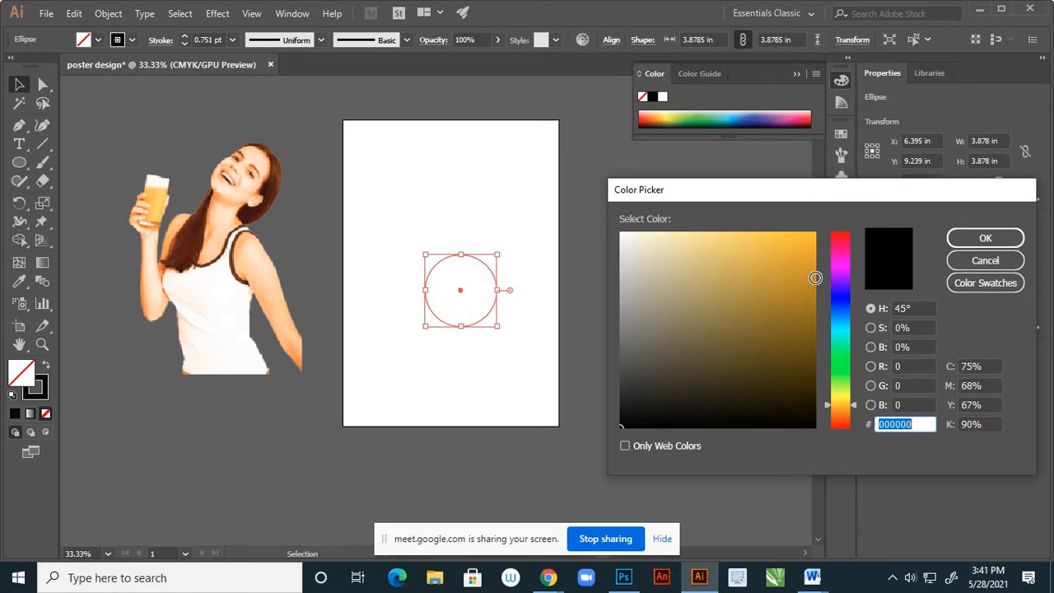
{"action": "left_click", "coordinate": [790, 242]}
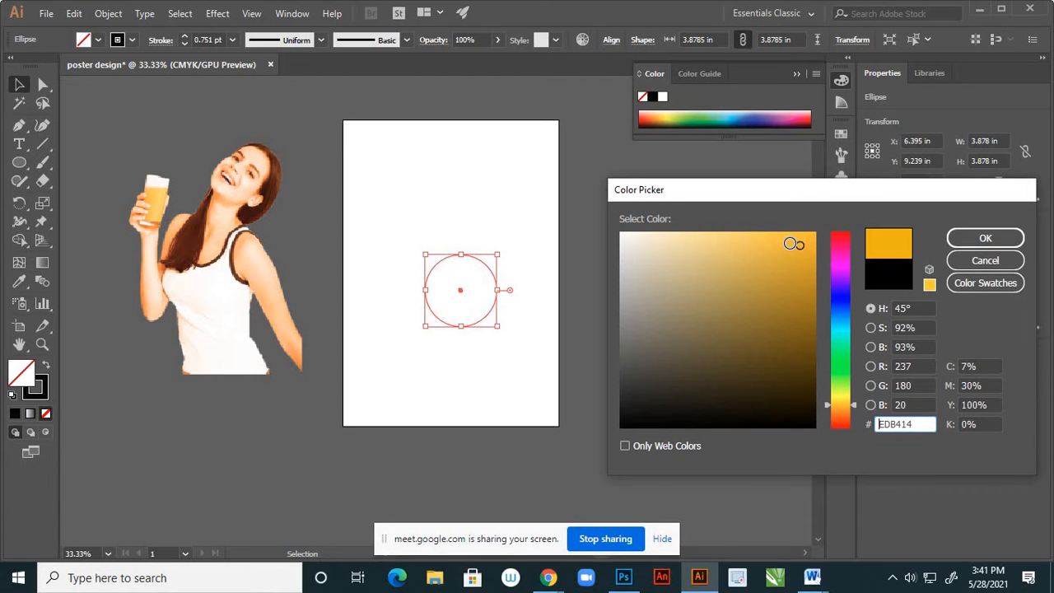
{"action": "left_click", "coordinate": [984, 238]}
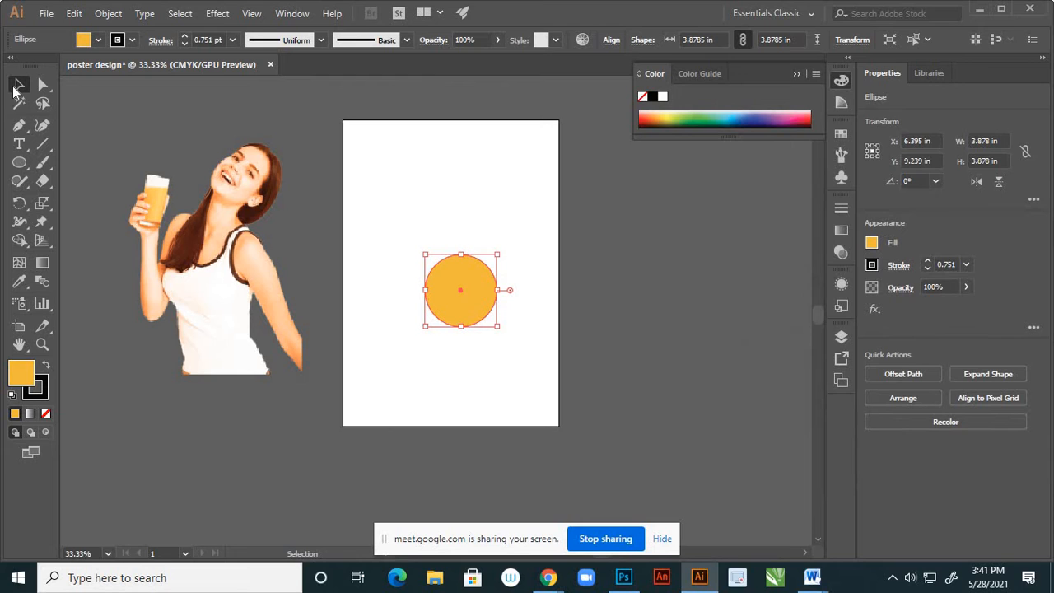
{"action": "left_click", "coordinate": [676, 345]}
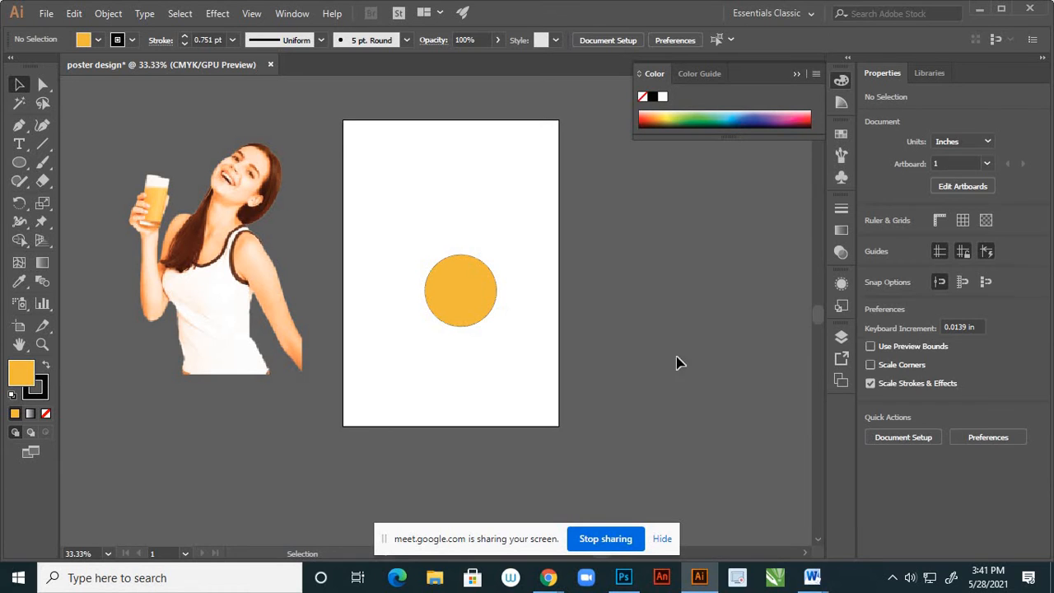
Add a new layer above Layer 2, leaving Layer 2 unlocked
{"action": "left_click", "coordinate": [840, 337]}
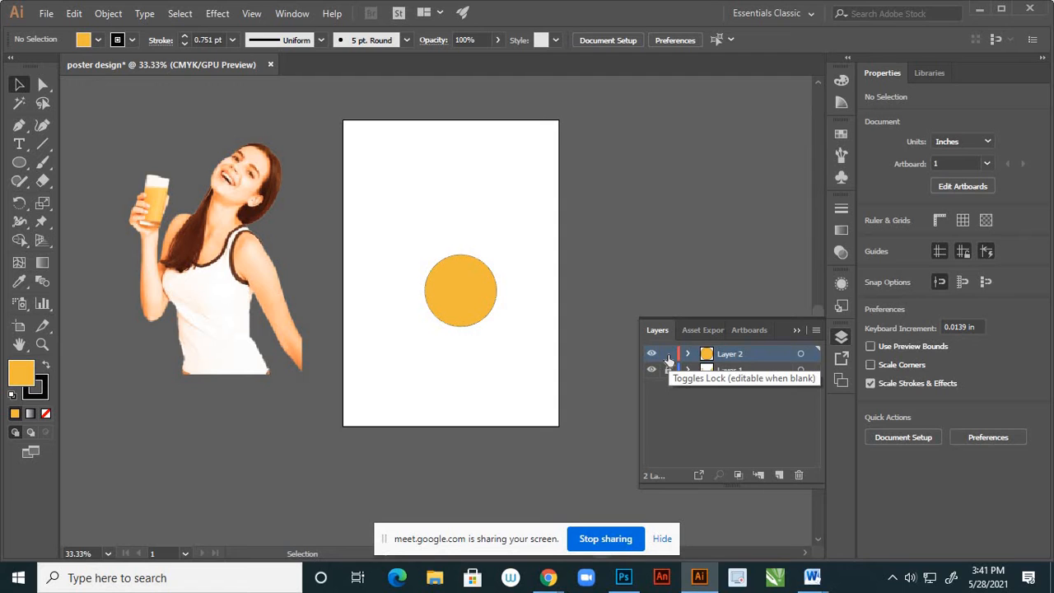
{"action": "left_click", "coordinate": [667, 356]}
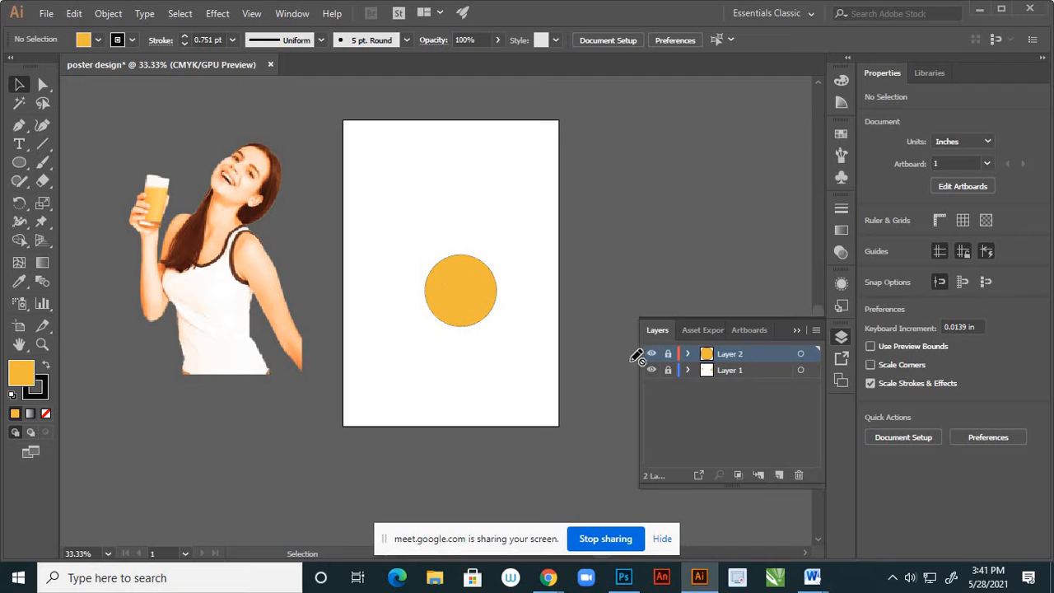
{"action": "left_click", "coordinate": [666, 356]}
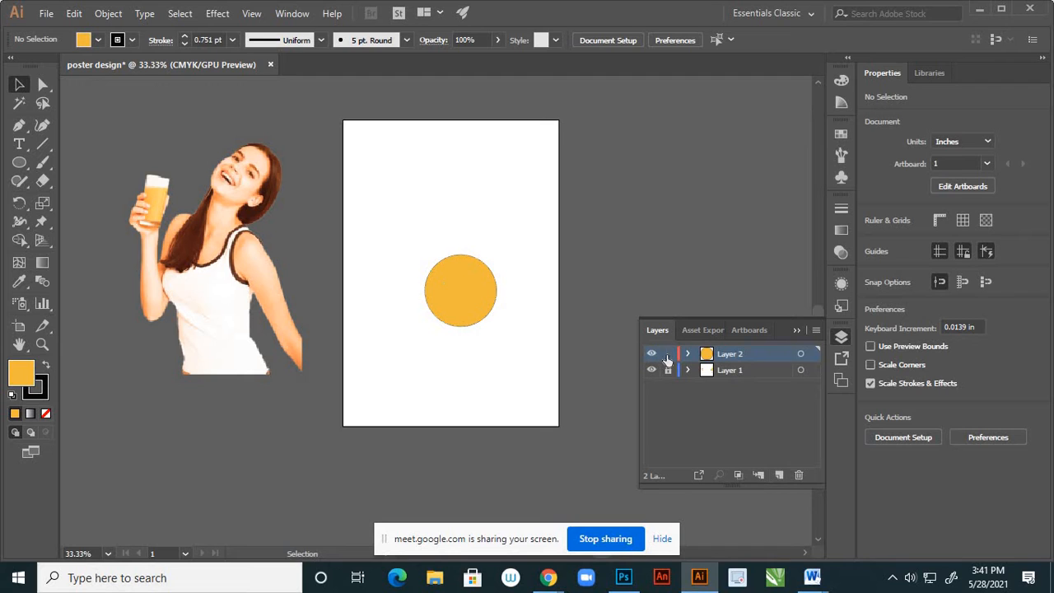
{"action": "left_click", "coordinate": [779, 477]}
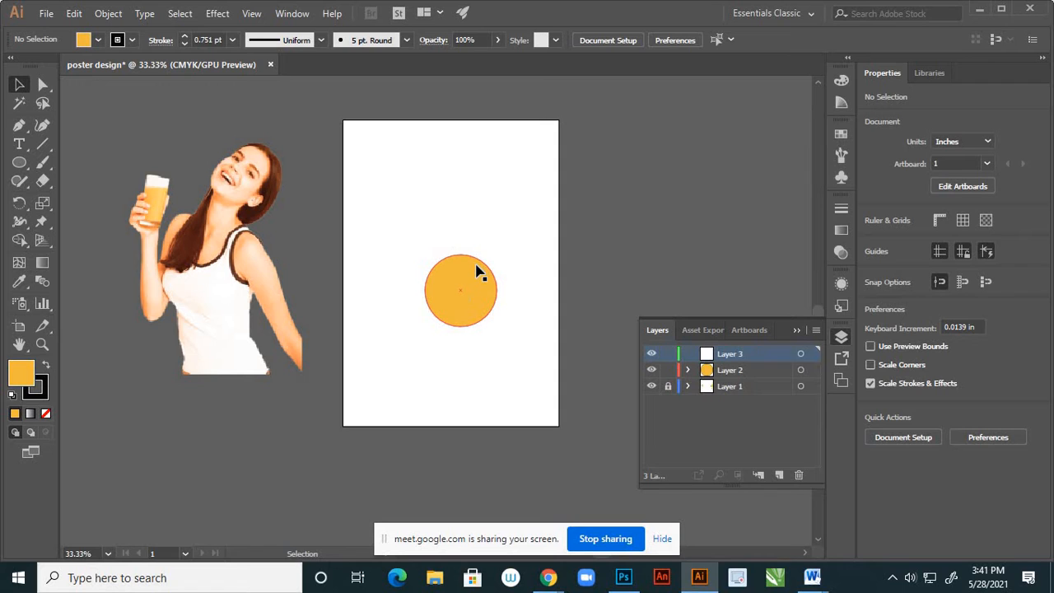
Copy the yellow-orange circle on Layer 2 and clear the selection
{"action": "left_click", "coordinate": [795, 331]}
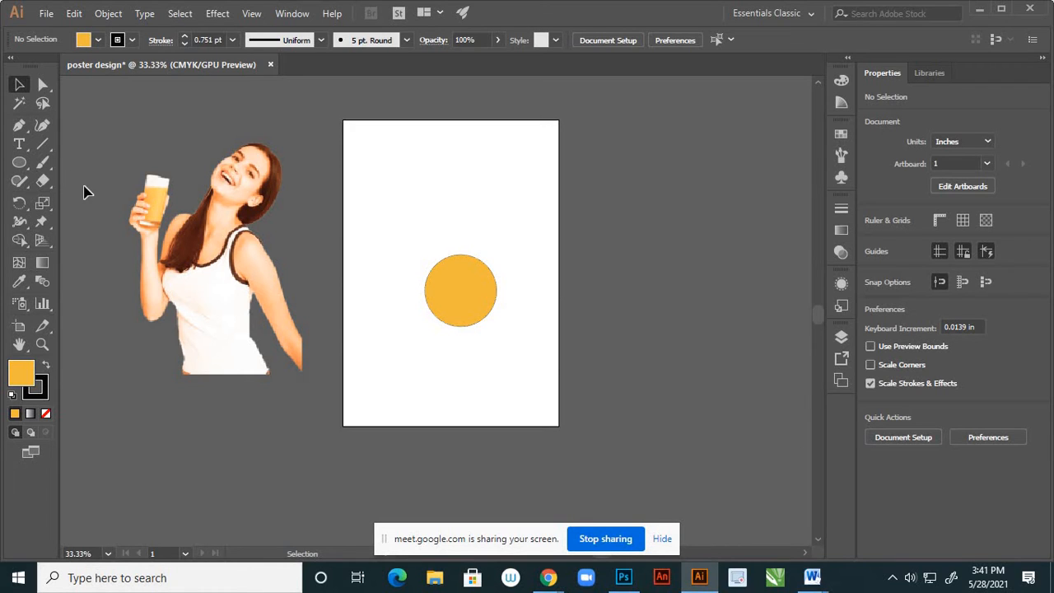
{"action": "left_click", "coordinate": [842, 336]}
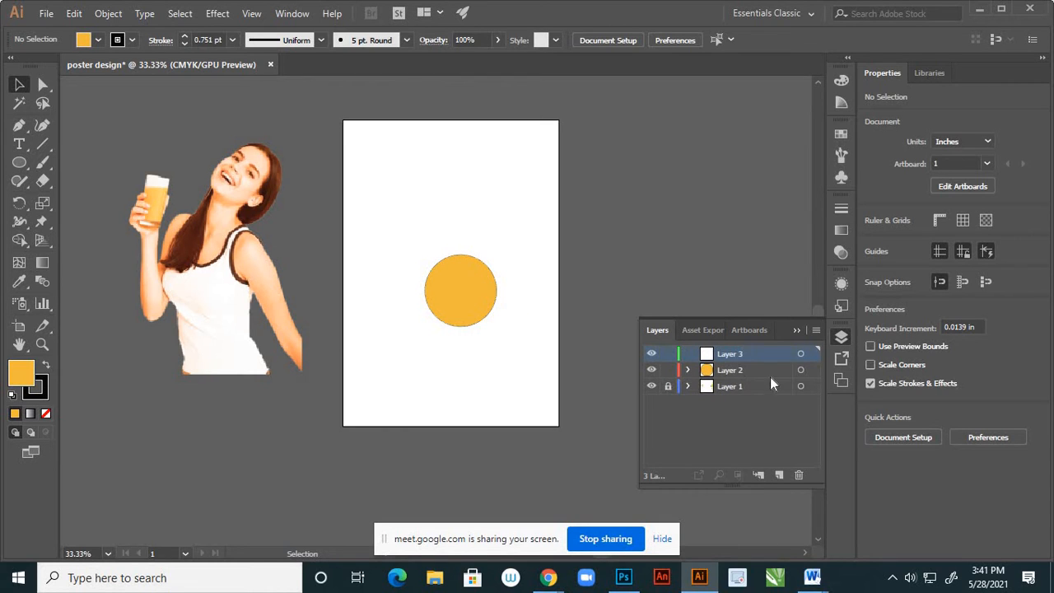
{"action": "left_click", "coordinate": [801, 371]}
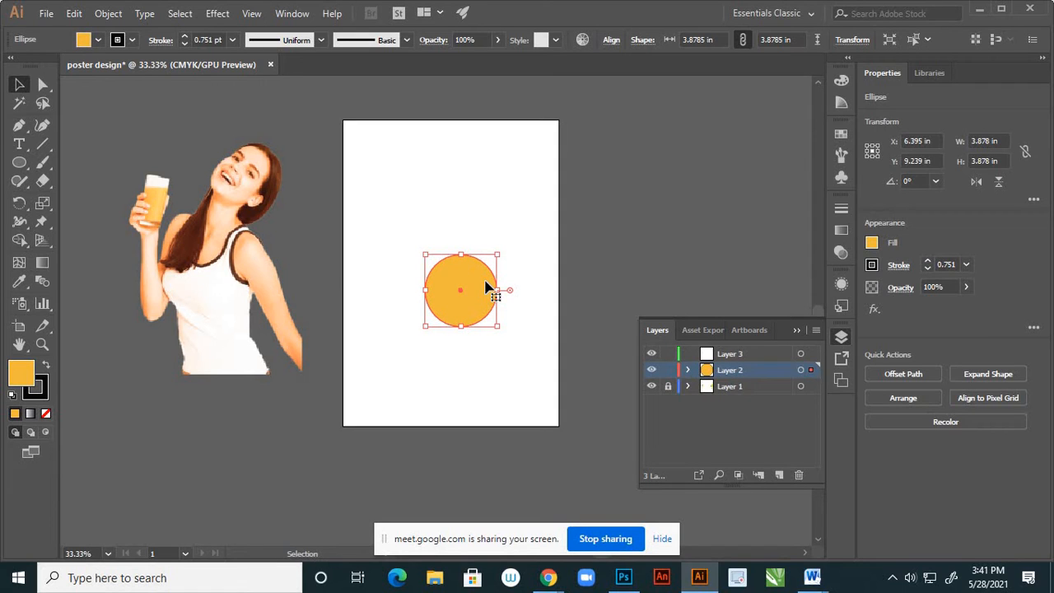
{"action": "key", "text": "ctrl+shift+a"}
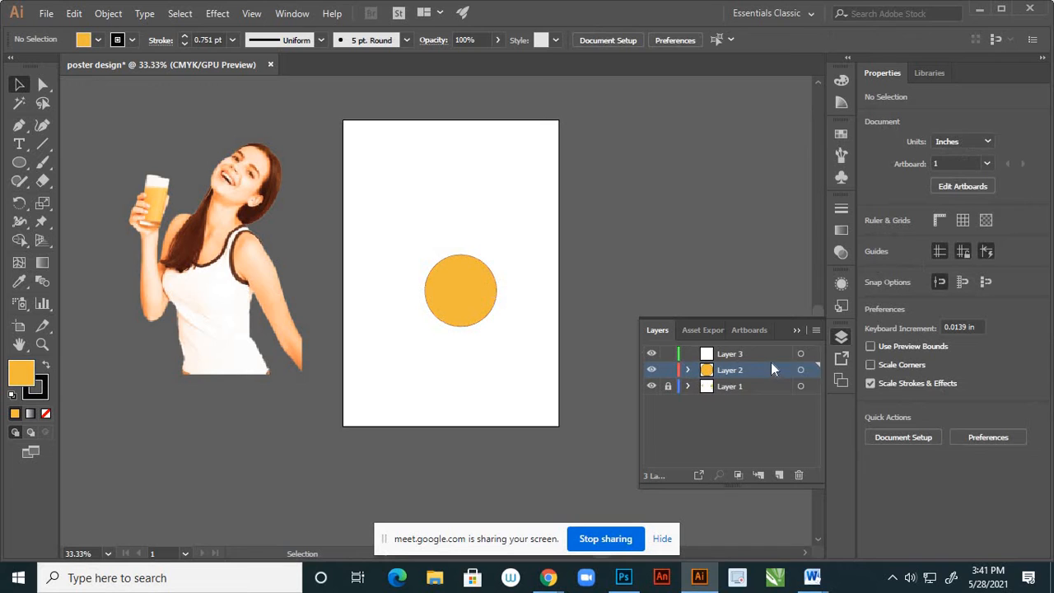
Try to paste the copied circle in place onto Layer 3, checking the result by briefly locking and hiding Layer 2
{"action": "left_click", "coordinate": [800, 355]}
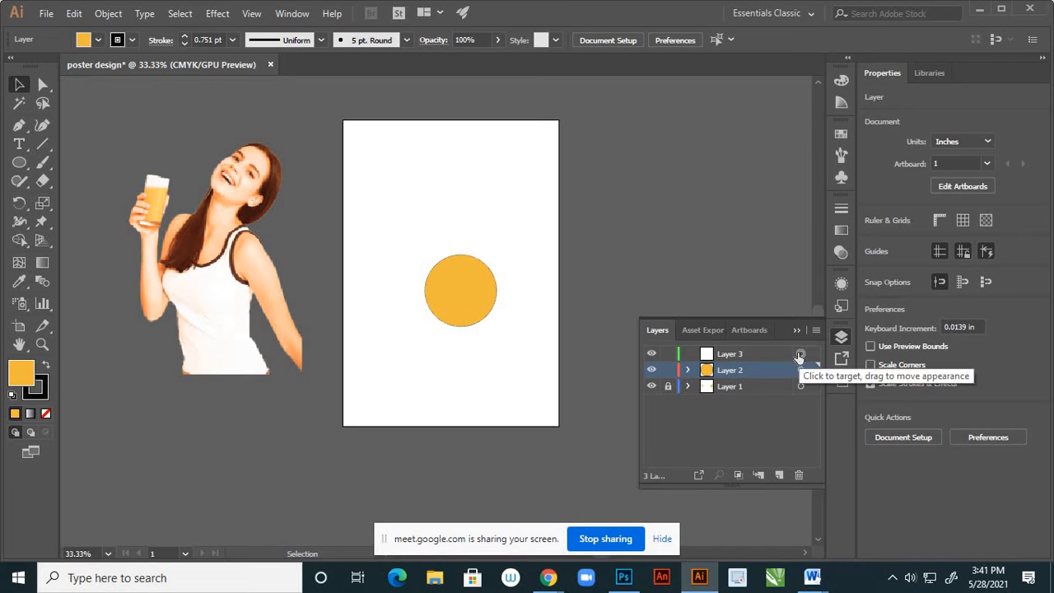
{"action": "left_click", "coordinate": [801, 370]}
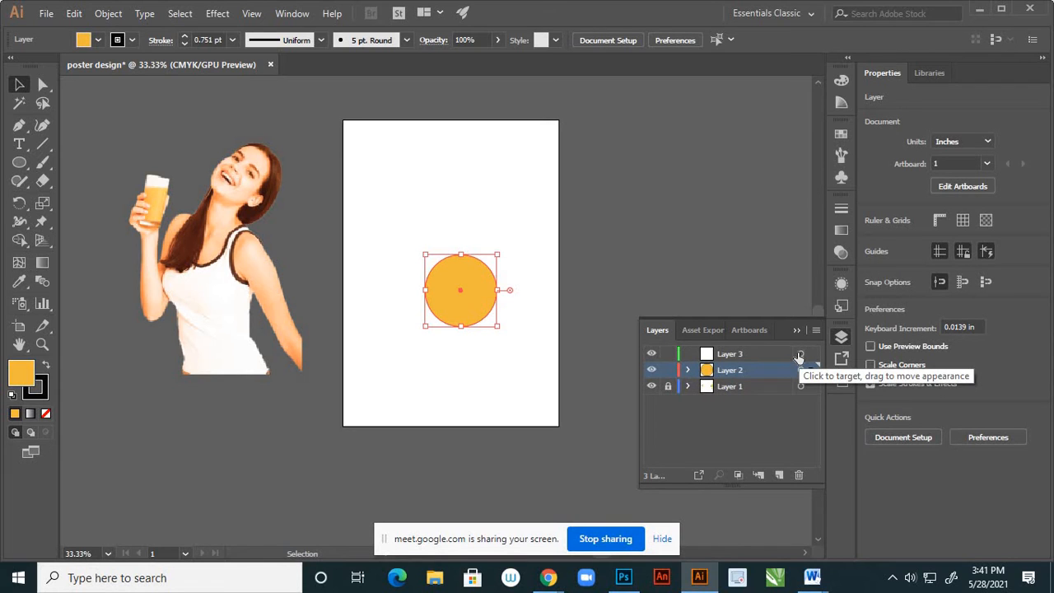
{"action": "left_click", "coordinate": [669, 371]}
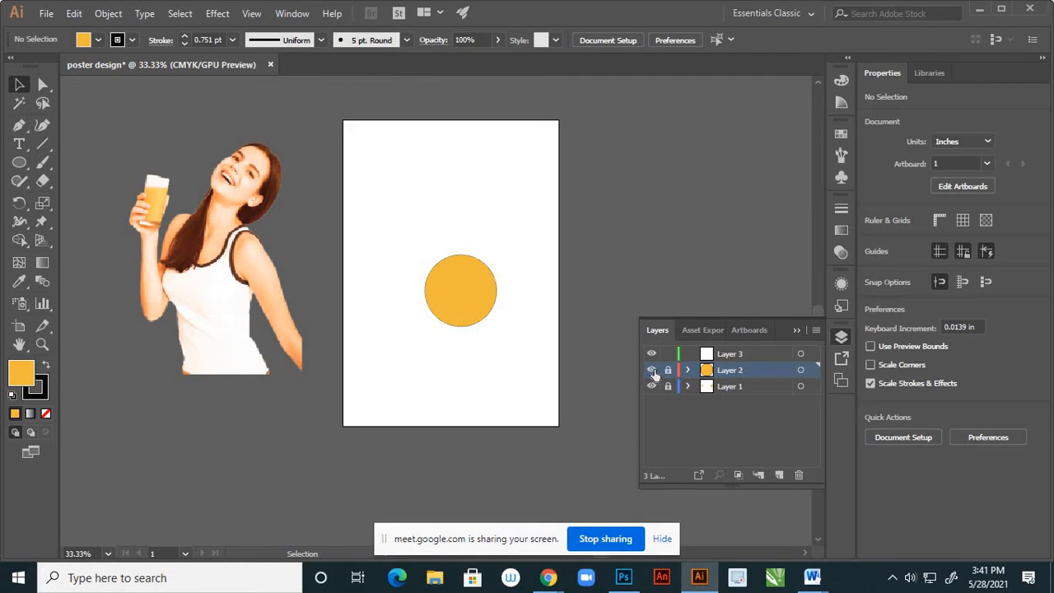
{"action": "left_click", "coordinate": [652, 371]}
{"action": "left_click", "coordinate": [652, 371]}
{"action": "left_click", "coordinate": [668, 371]}
Check both ellipses inside Layer 2, delete the lower duplicate and collapse the layer
{"action": "left_click", "coordinate": [688, 370]}
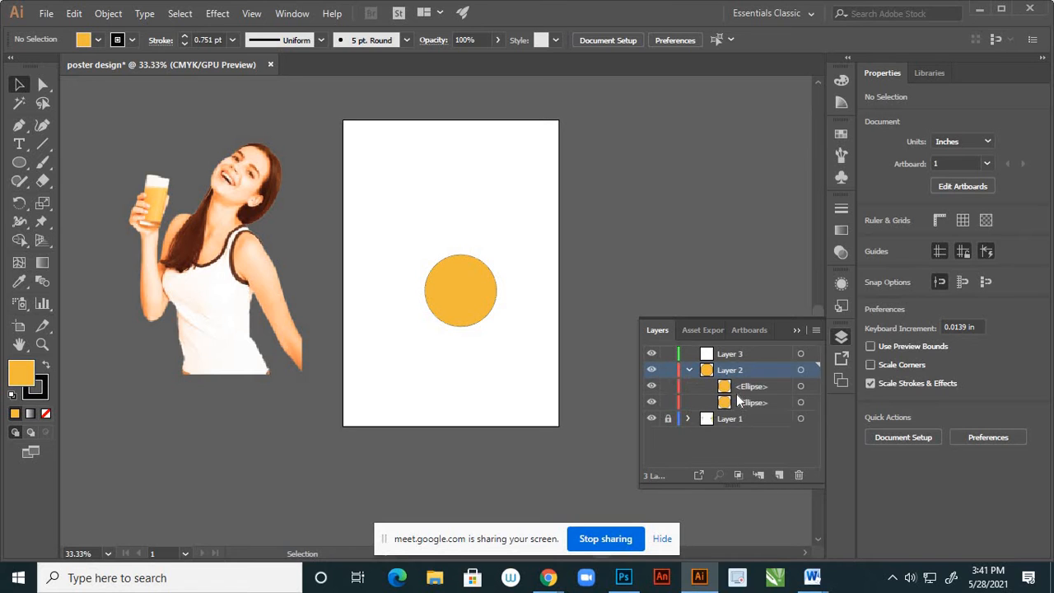
{"action": "left_click", "coordinate": [800, 387]}
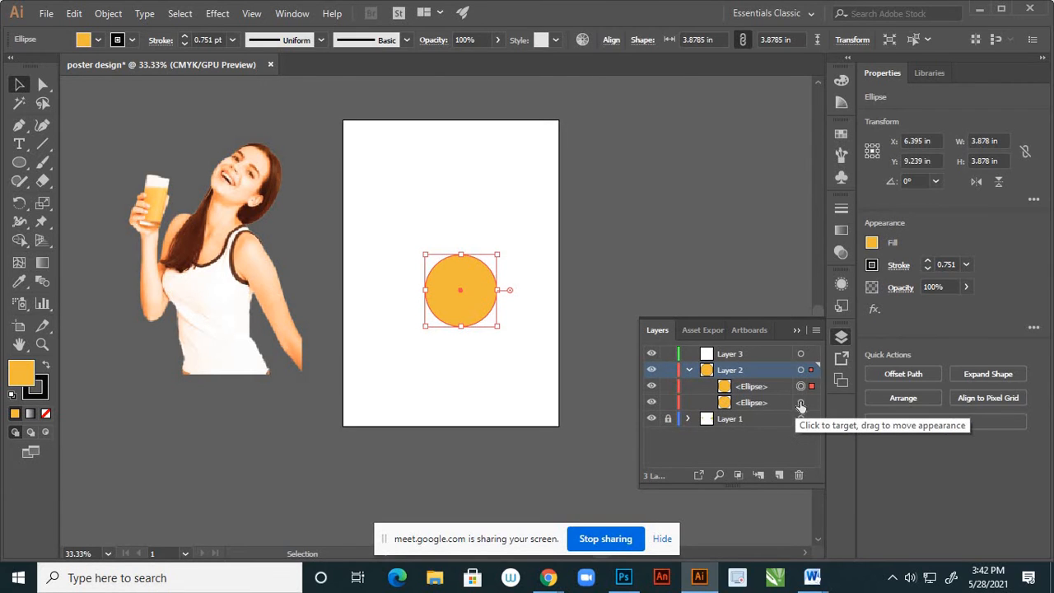
{"action": "left_click", "coordinate": [801, 403]}
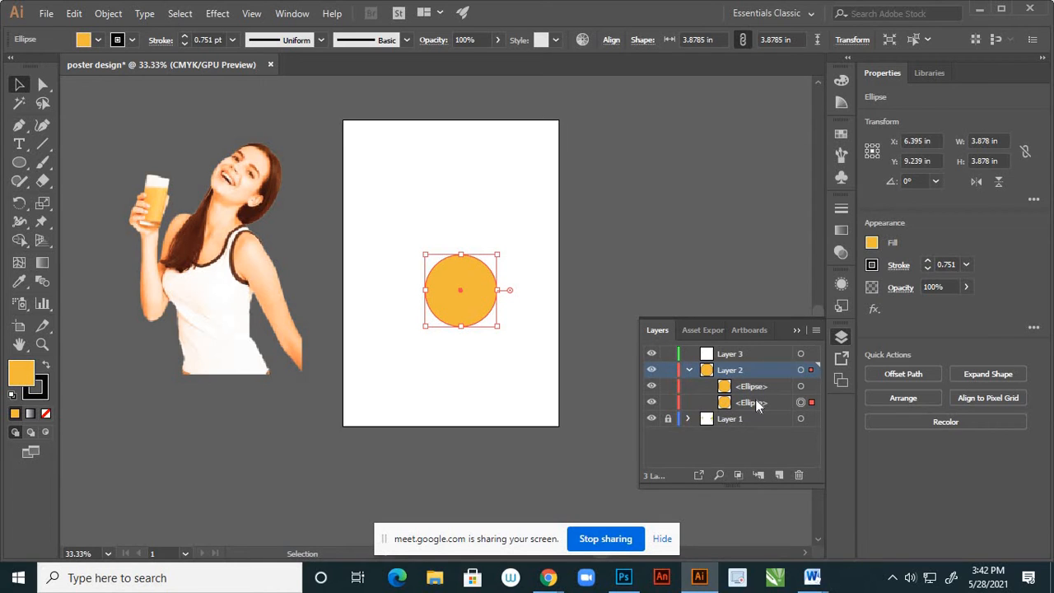
{"action": "key", "text": "Delete"}
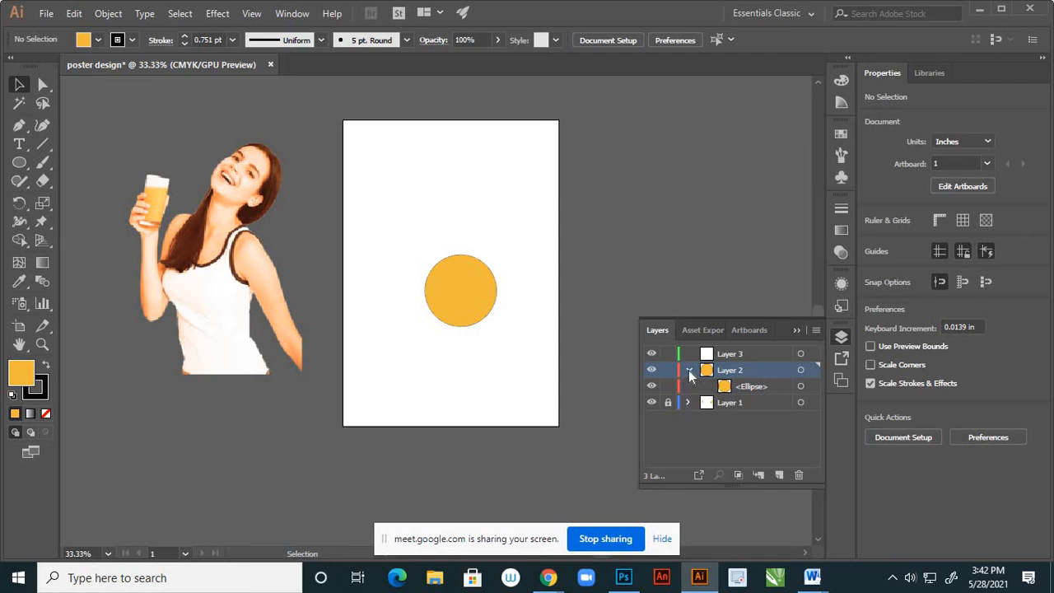
{"action": "left_click", "coordinate": [688, 370]}
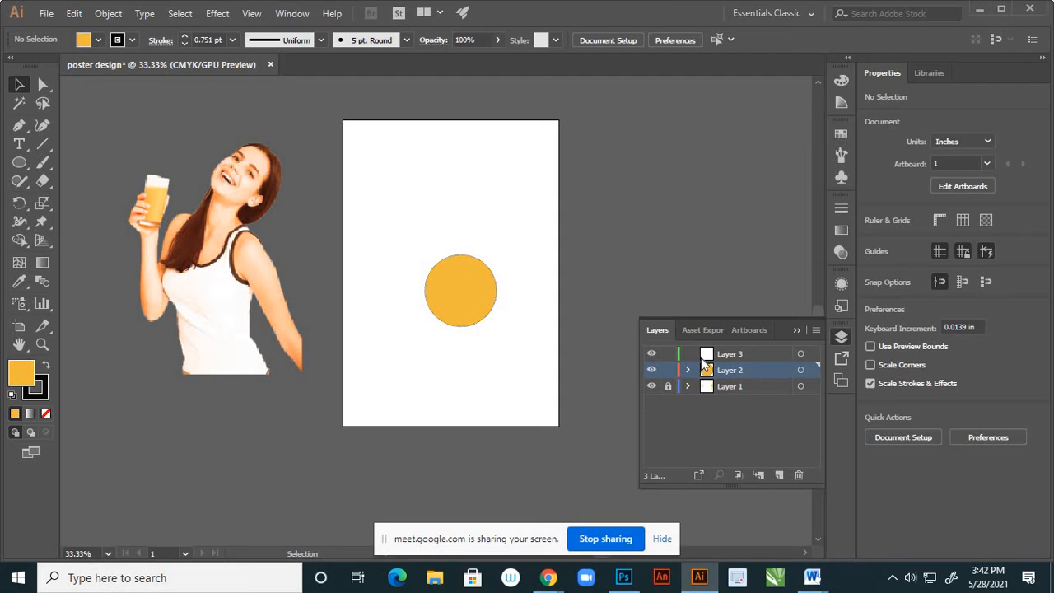
Lock and hide Layer 2 and try to paste the circle onto Layer 3, agreeing to unlock and show the layers
{"action": "left_click", "coordinate": [650, 370]}
{"action": "left_click", "coordinate": [800, 355]}
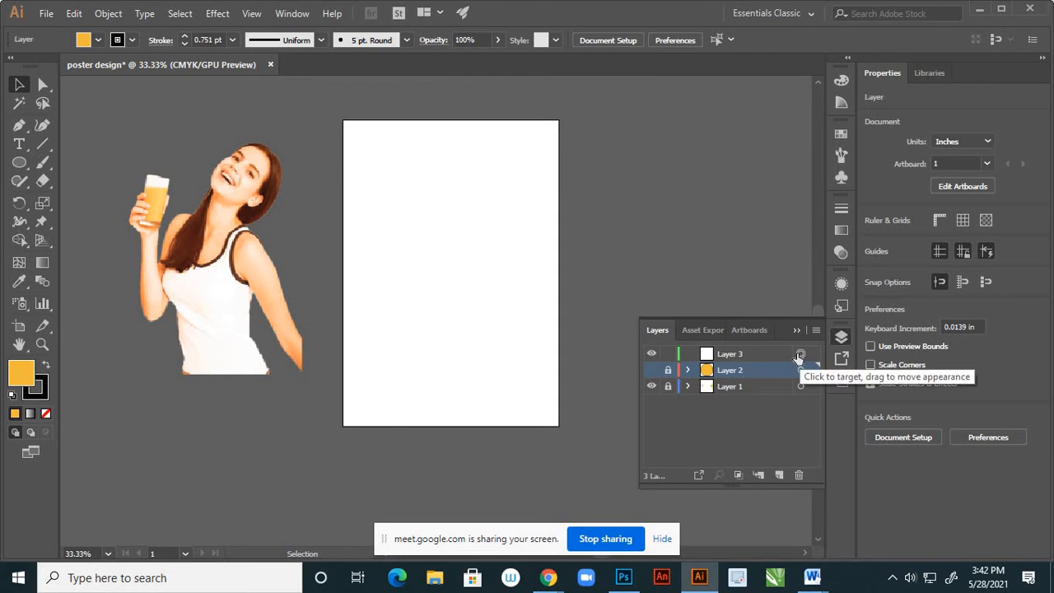
{"action": "key", "text": "ctrl+v"}
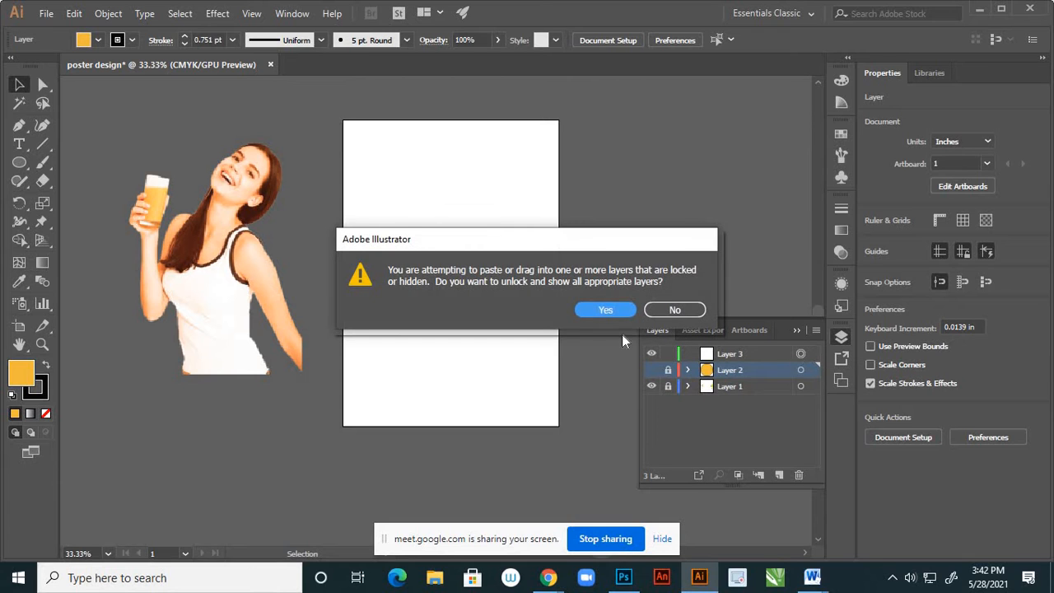
{"action": "left_click", "coordinate": [606, 310]}
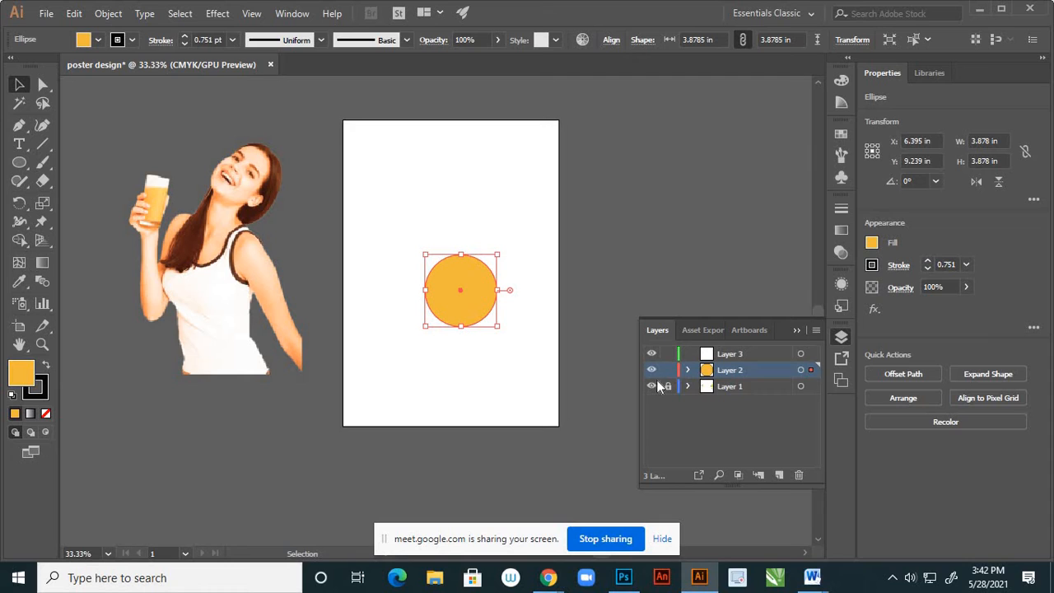
{"action": "left_click", "coordinate": [688, 369]}
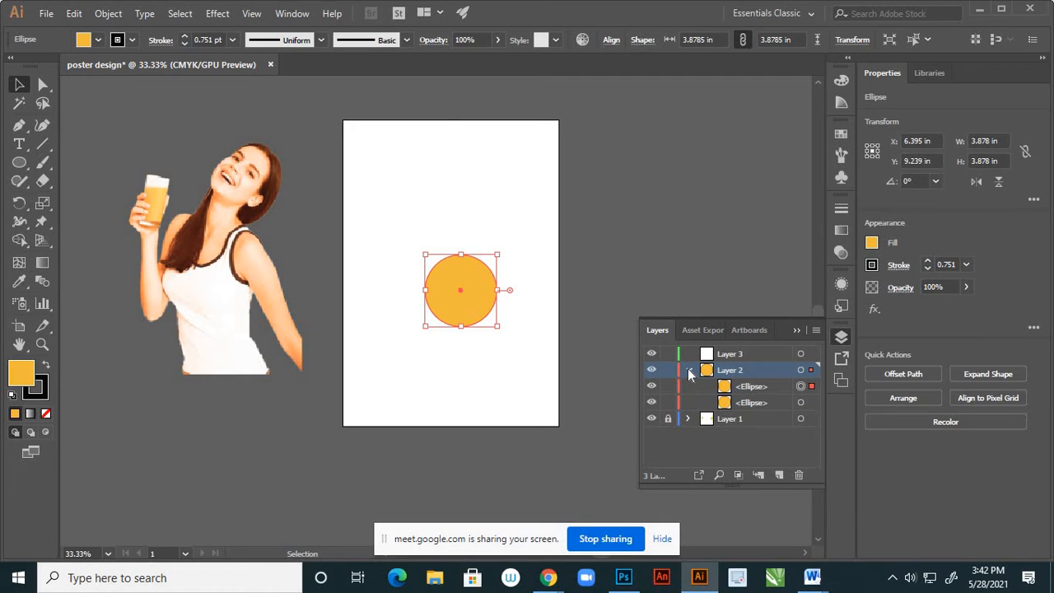
Undo the last paste and make Layer 2 unlocked and visible again
{"action": "key", "text": "ctrl+z"}
{"action": "left_click", "coordinate": [668, 373]}
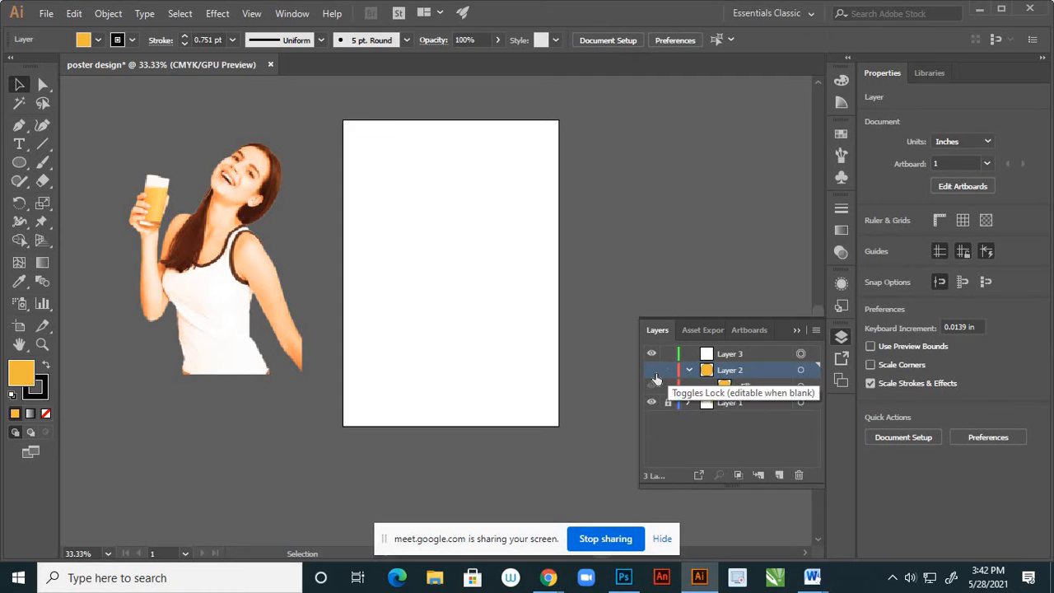
{"action": "left_click", "coordinate": [652, 371]}
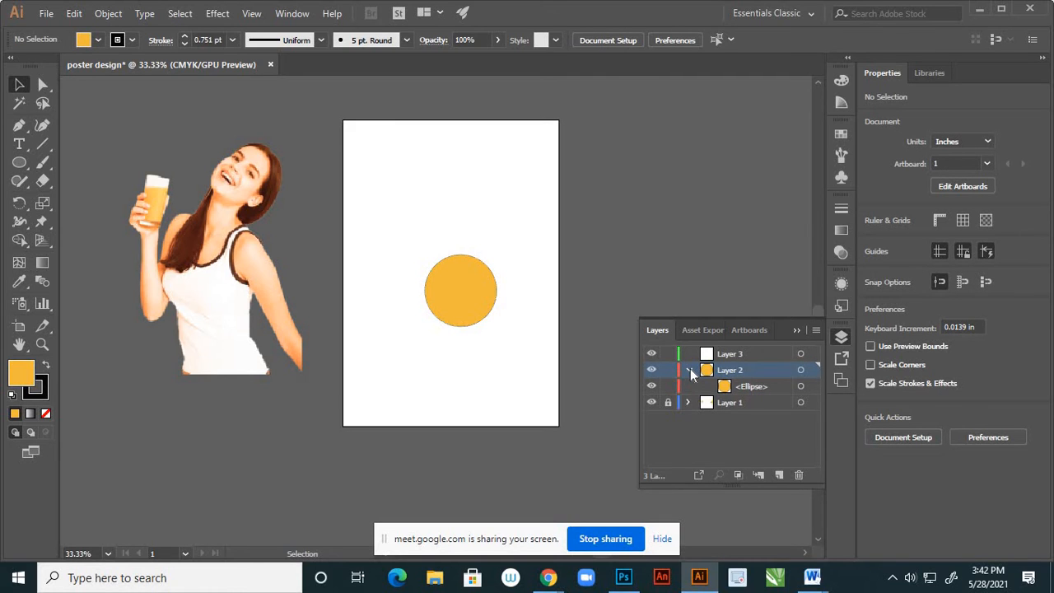
{"action": "left_click", "coordinate": [689, 371]}
Target Layer 3 and try again to paste the circle there, toggling Layer 2's lock and visibility to check
{"action": "left_click", "coordinate": [802, 354]}
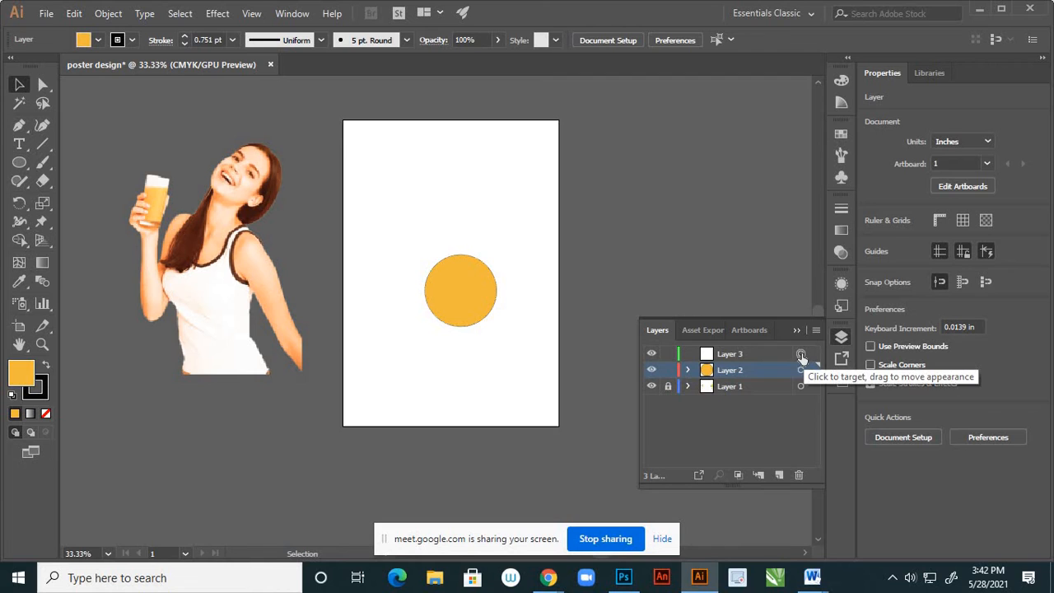
{"action": "left_click", "coordinate": [808, 371]}
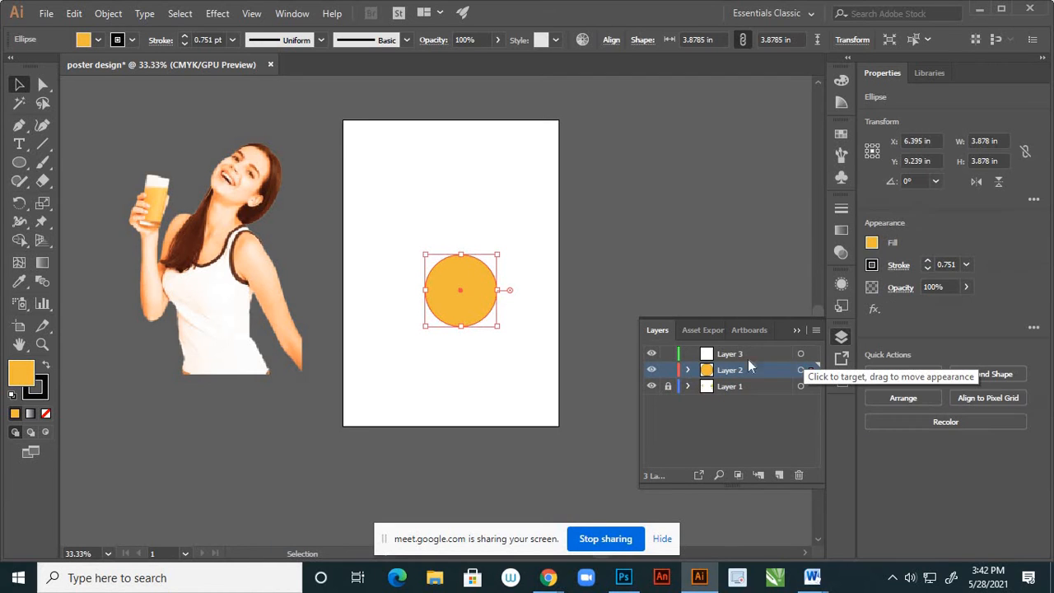
{"action": "left_click", "coordinate": [666, 370]}
{"action": "left_click", "coordinate": [651, 370]}
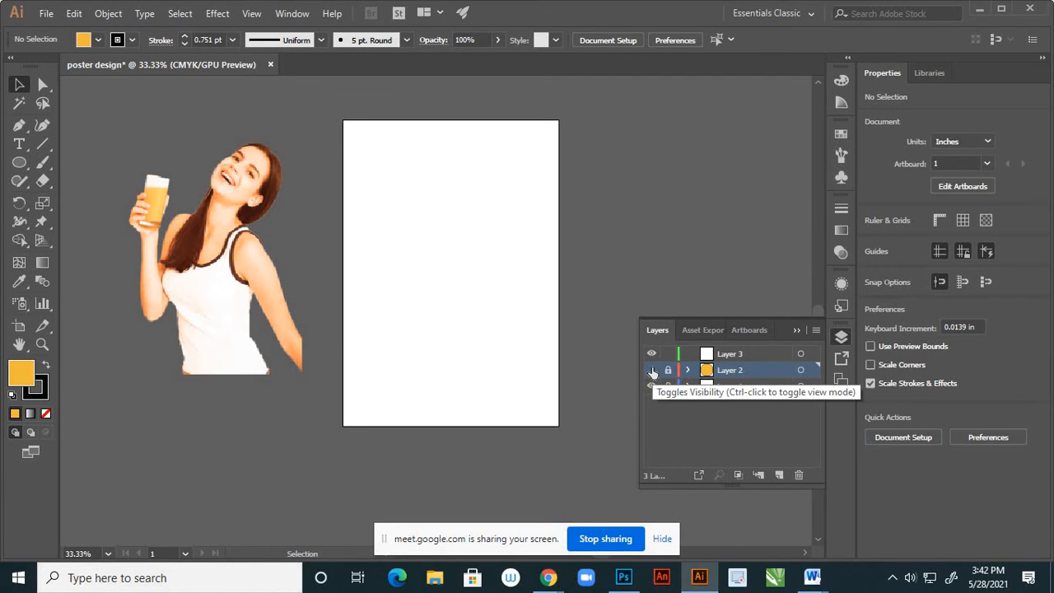
{"action": "left_click", "coordinate": [651, 371]}
{"action": "left_click", "coordinate": [668, 370]}
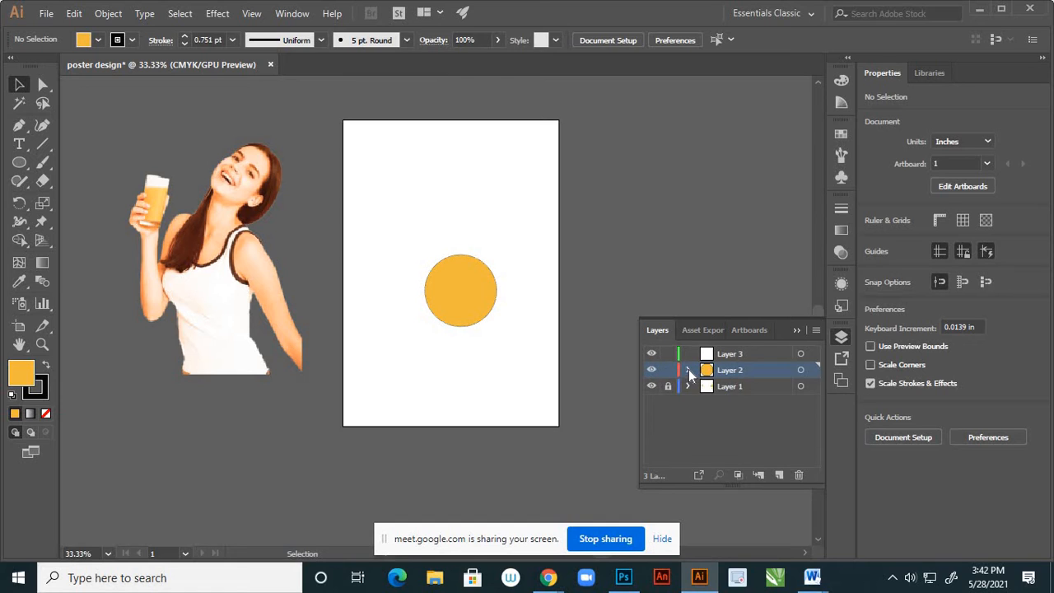
Delete the lower of the two ellipses in Layer 2 and collapse the layer
{"action": "left_click", "coordinate": [688, 371]}
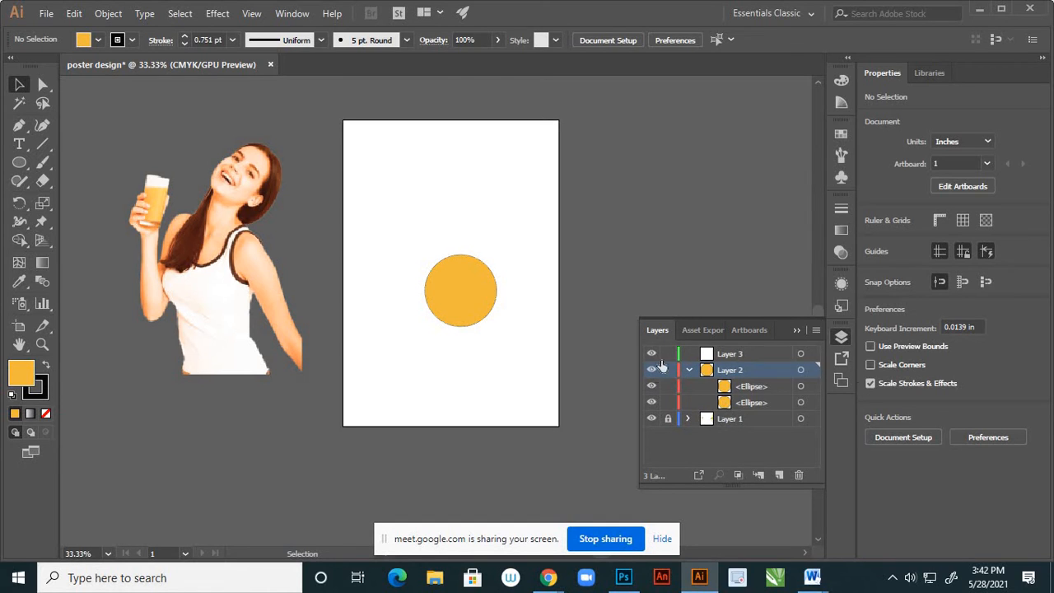
{"action": "left_click", "coordinate": [762, 404]}
{"action": "left_click", "coordinate": [800, 404]}
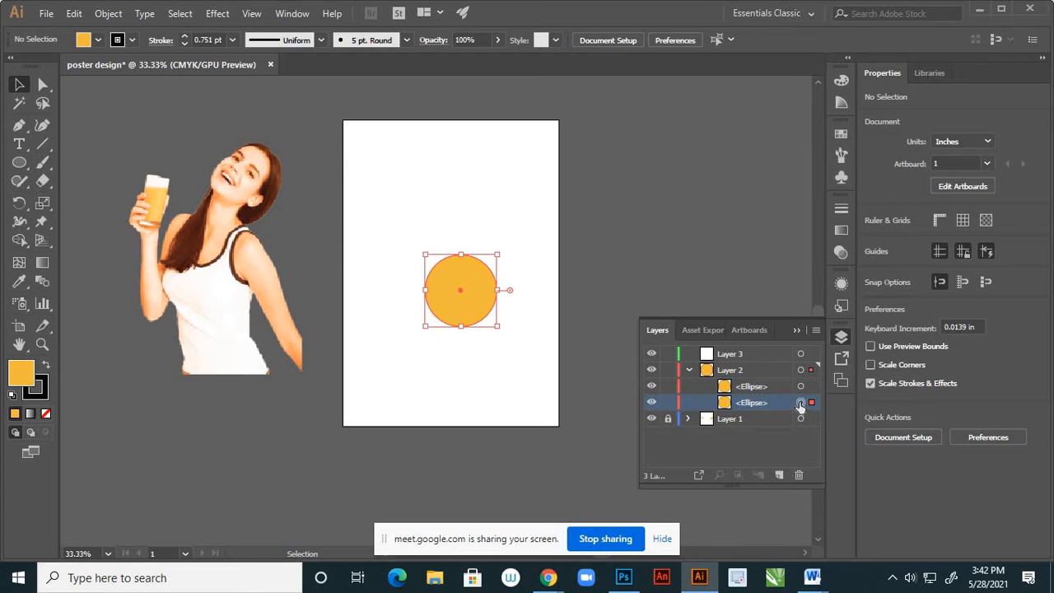
{"action": "key", "text": "Delete"}
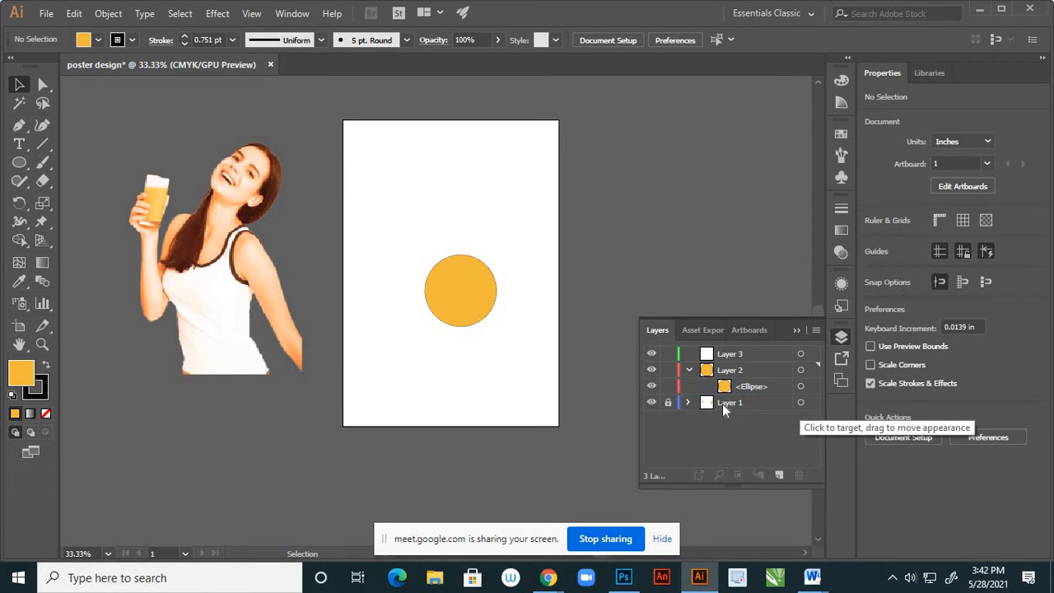
{"action": "left_click", "coordinate": [688, 371]}
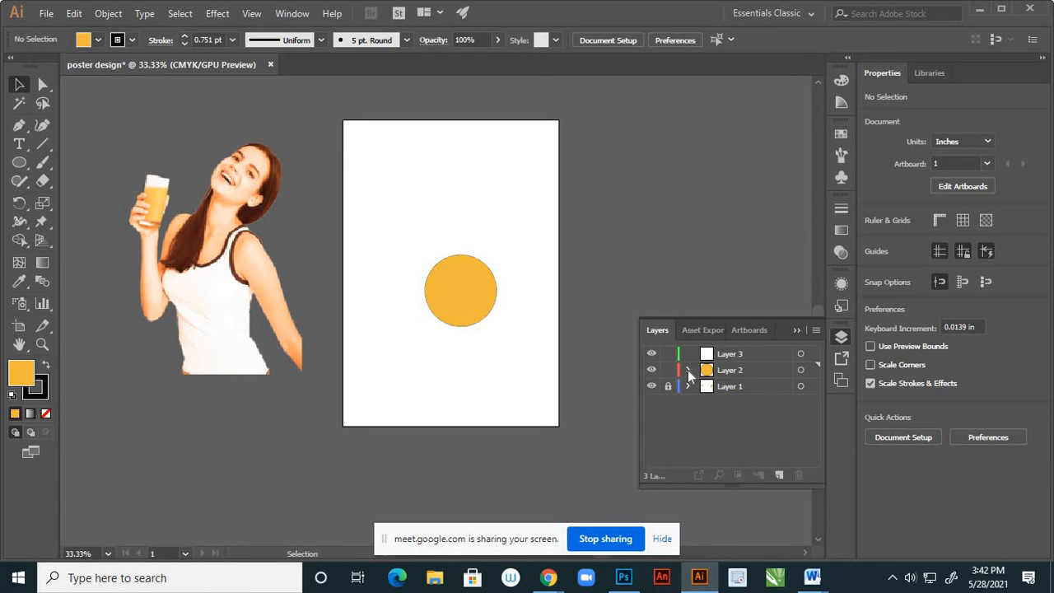
Make Layer 3 active and paste the copied circle in place on it, with Layer 2 locked and hidden
{"action": "left_click", "coordinate": [754, 354]}
{"action": "left_click", "coordinate": [800, 354]}
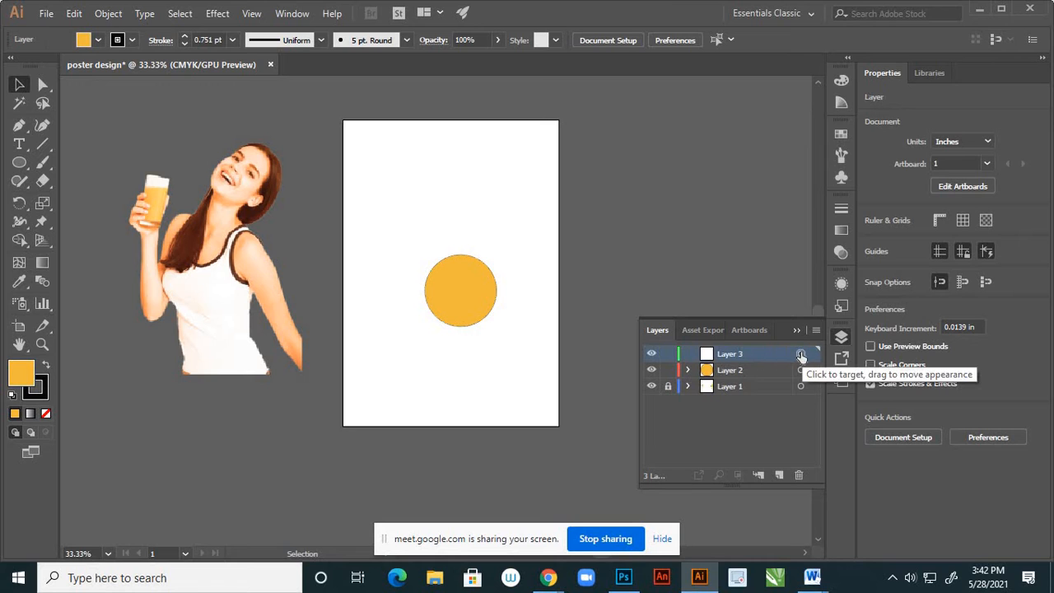
{"action": "key", "text": "ctrl+f"}
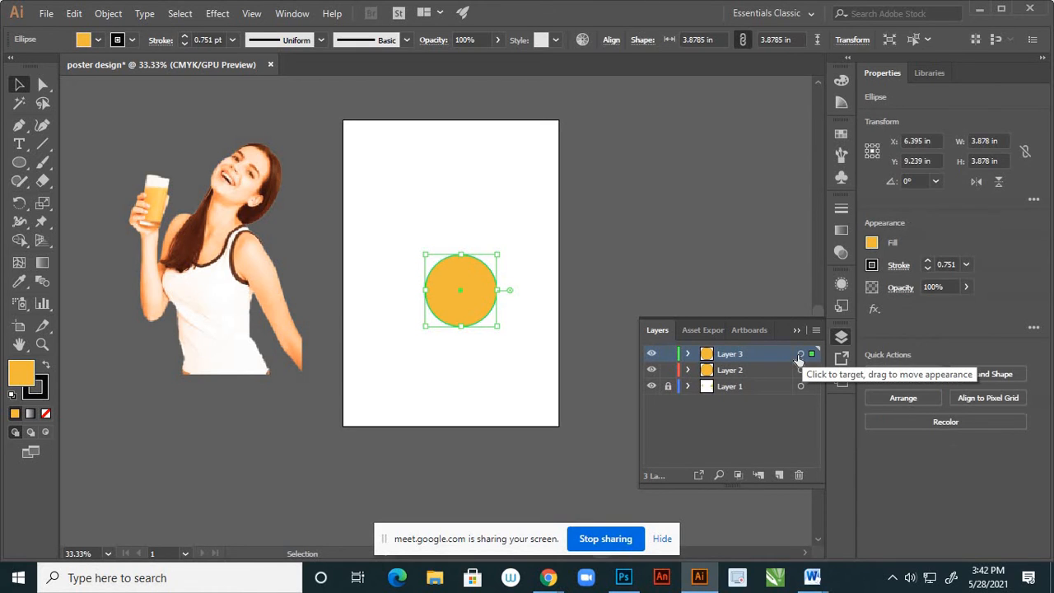
{"action": "left_click", "coordinate": [667, 370]}
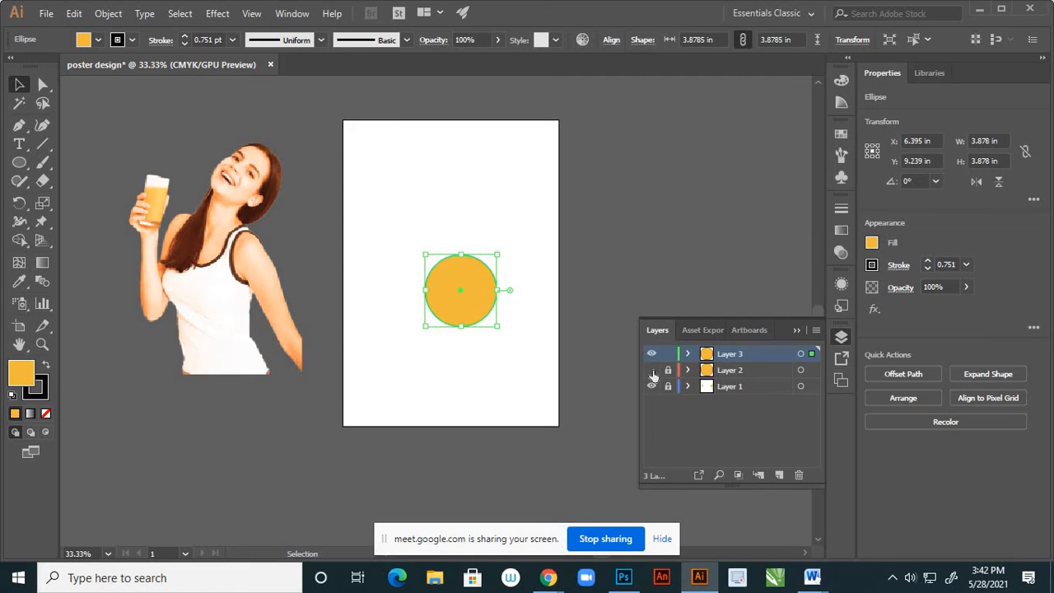
{"action": "left_click", "coordinate": [651, 370]}
{"action": "key", "text": "ctrl+shift+a"}
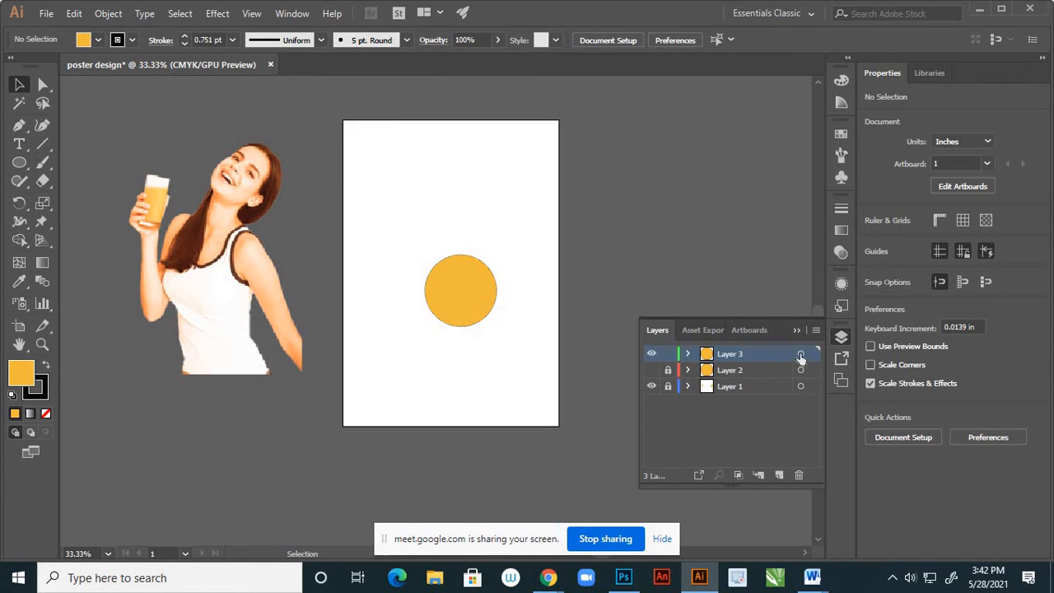
Remove the fill from the Layer 3 circle and, with Layer 2 shown, scale it up slightly from its centre as an outer ring
{"action": "left_click", "coordinate": [799, 354]}
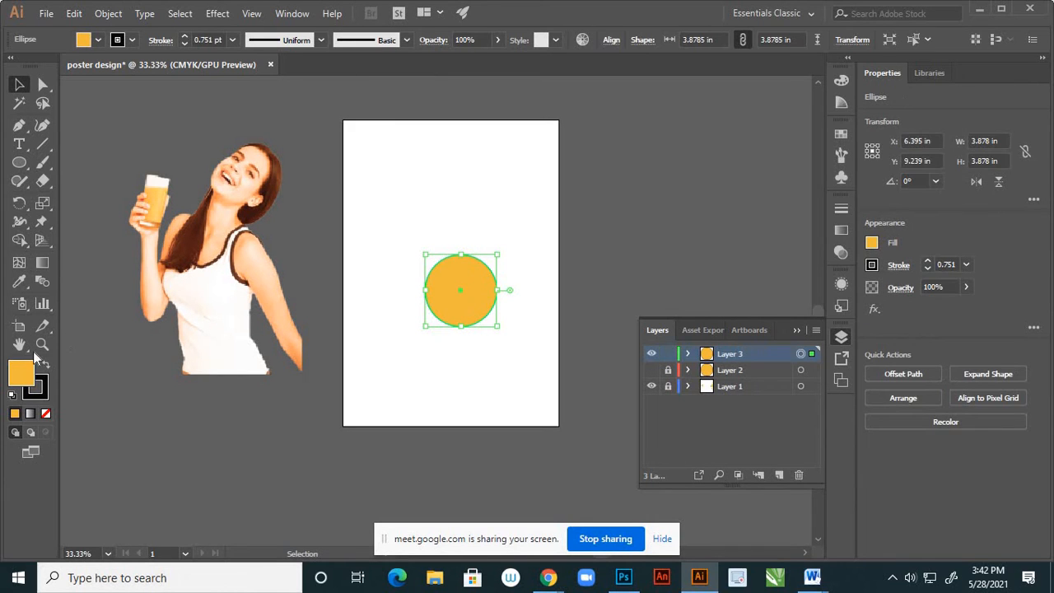
{"action": "left_click", "coordinate": [46, 414]}
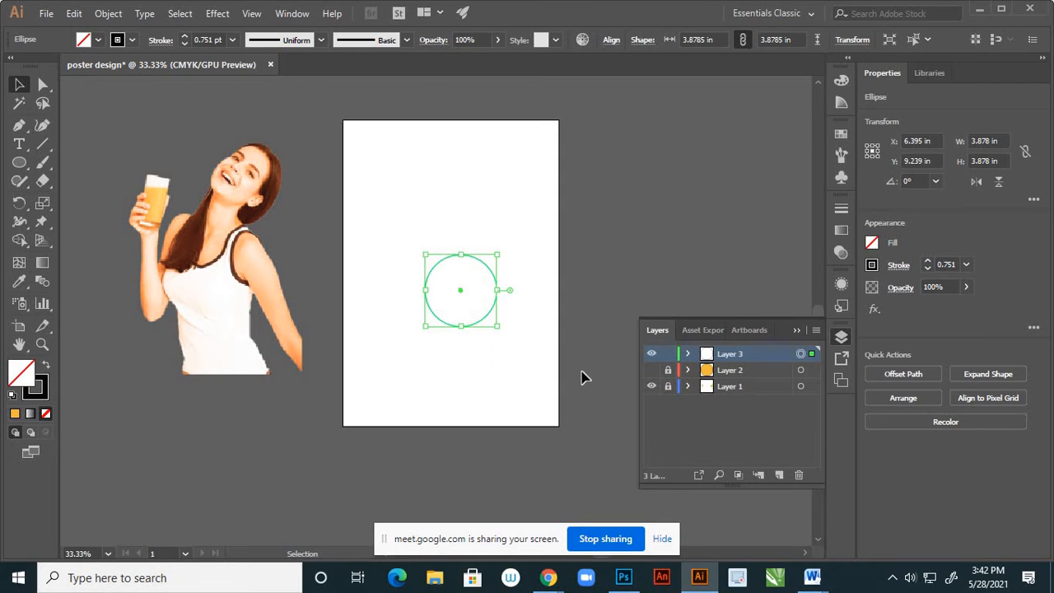
{"action": "left_click", "coordinate": [651, 370]}
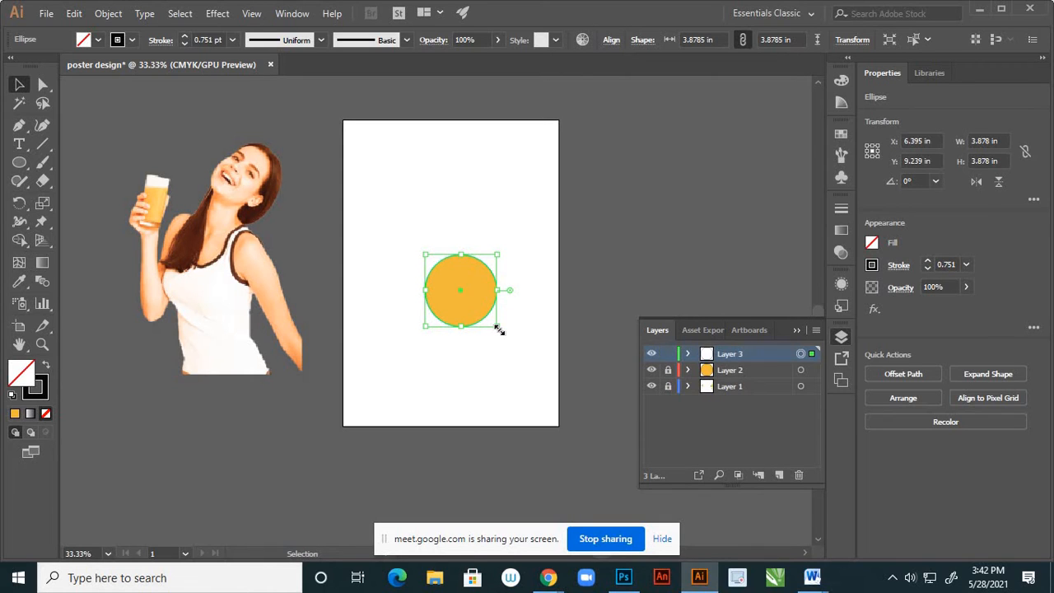
{"action": "left_click_drag", "start_coordinate": [495, 326], "coordinate": [507, 331]}
Lock Layer 3 and add a new layer above it
{"action": "left_click", "coordinate": [668, 354]}
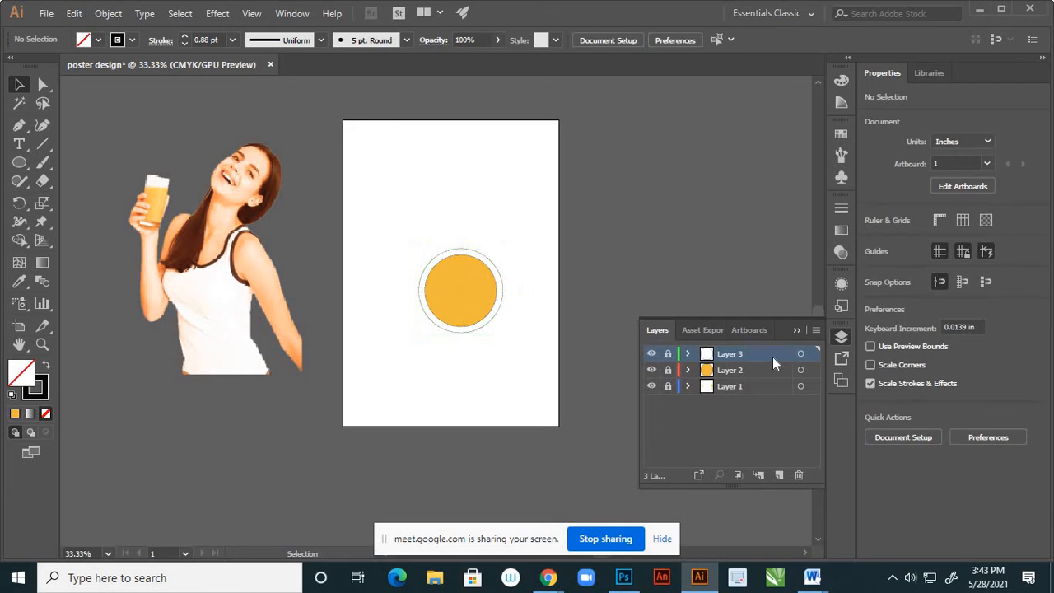
{"action": "left_click", "coordinate": [780, 475]}
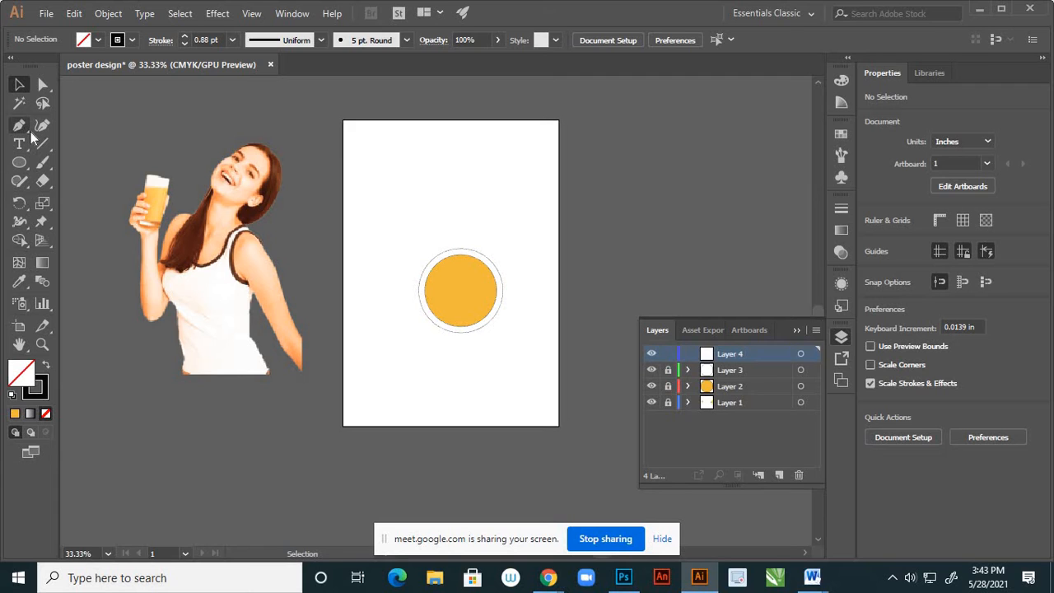
Draw a narrow unfilled rectangle about 0.78 in wide and 5.12 in high on Layer 4, standing on top of the outer ring
{"action": "left_click", "coordinate": [25, 168]}
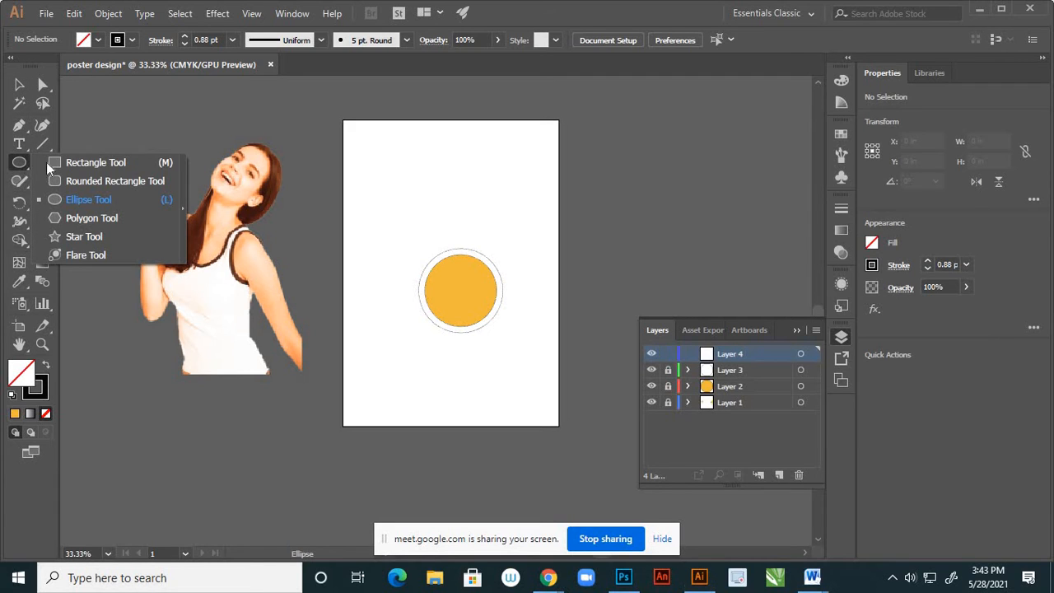
{"action": "left_click", "coordinate": [100, 168]}
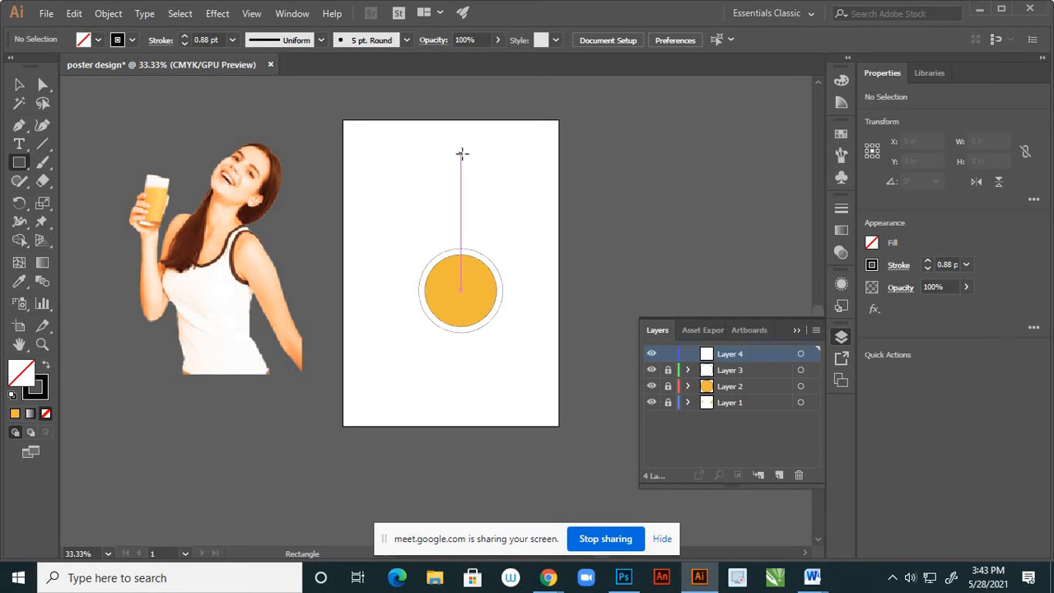
{"action": "left_click_drag", "start_coordinate": [462, 153], "coordinate": [476, 248]}
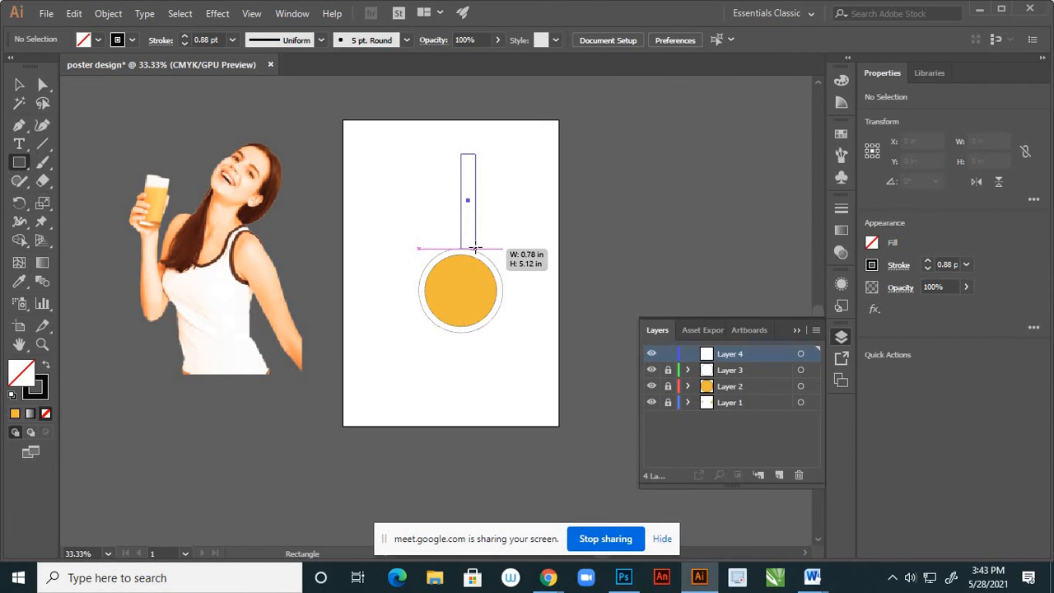
{"action": "left_click_drag", "start_coordinate": [475, 248], "coordinate": [475, 248]}
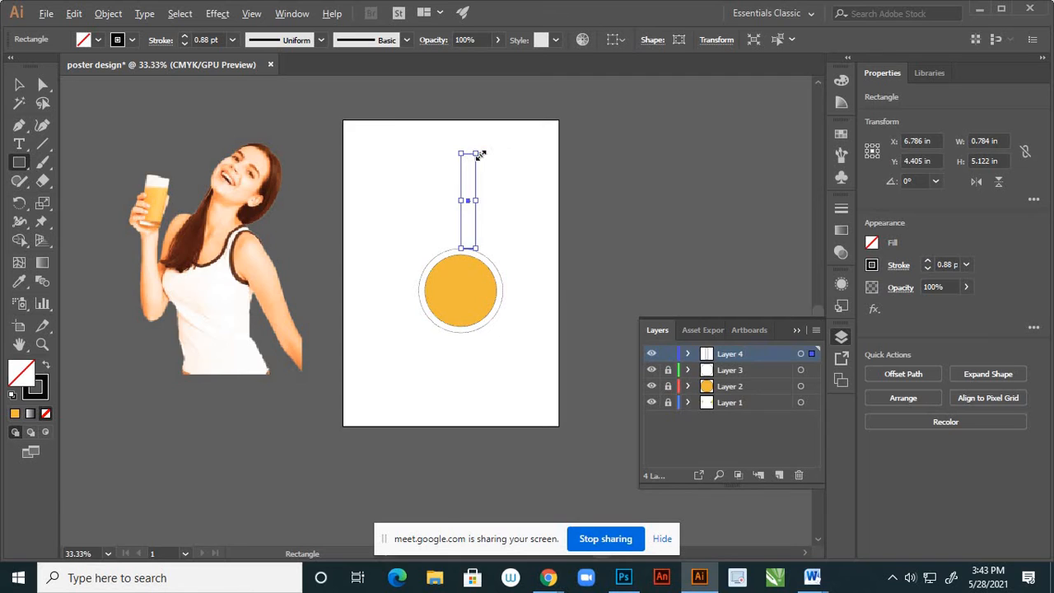
Move the rectangle's lower-right anchor onto its lower-left anchor so the shape tapers to a point on the ring
{"action": "scroll", "coordinate": [481, 154], "scroll_direction": "up", "scroll_amount": 1}
{"action": "scroll", "coordinate": [466, 343], "scroll_direction": "up", "scroll_amount": 1}
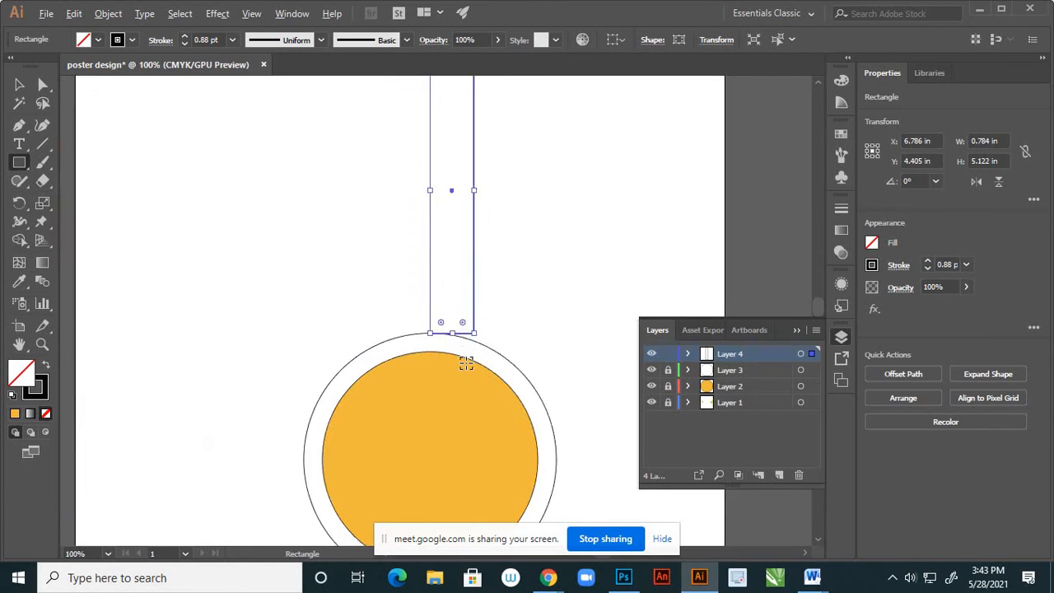
{"action": "scroll", "coordinate": [466, 363], "scroll_direction": "up", "scroll_amount": 1}
{"action": "left_click", "coordinate": [44, 86]}
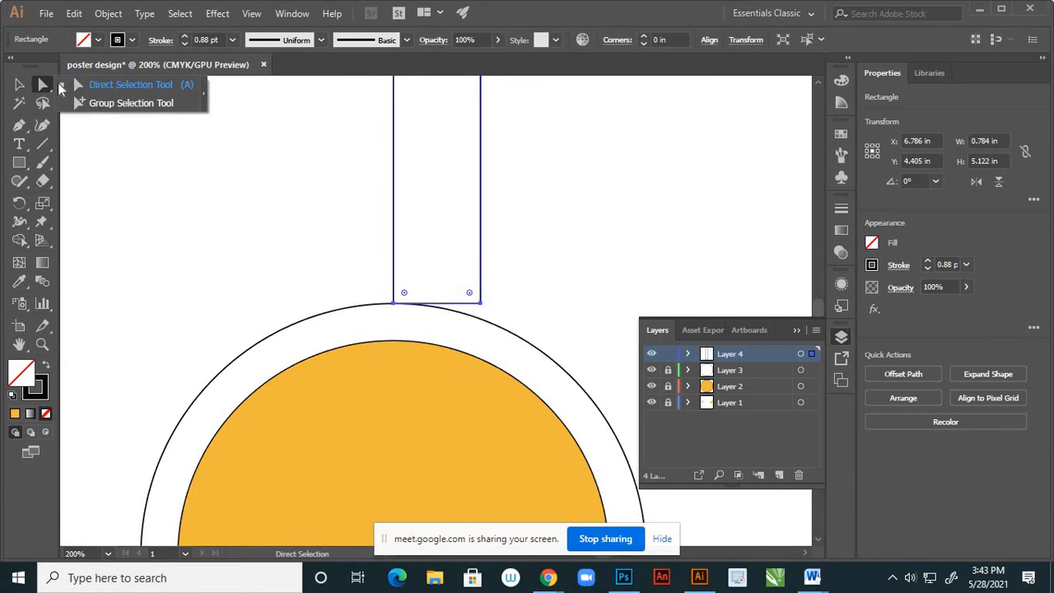
{"action": "left_click", "coordinate": [97, 91]}
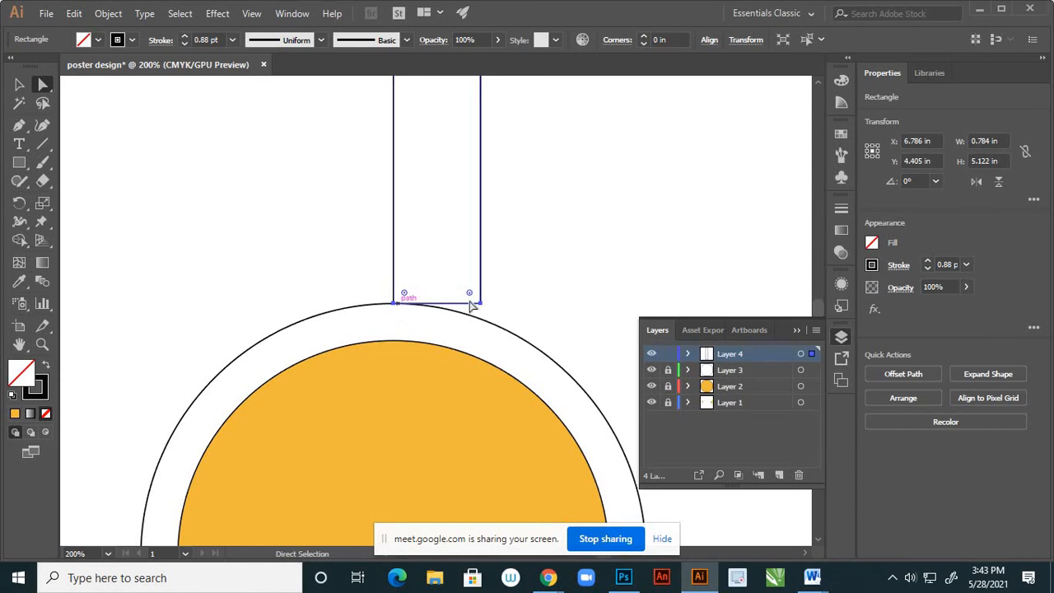
{"action": "left_click", "coordinate": [481, 303]}
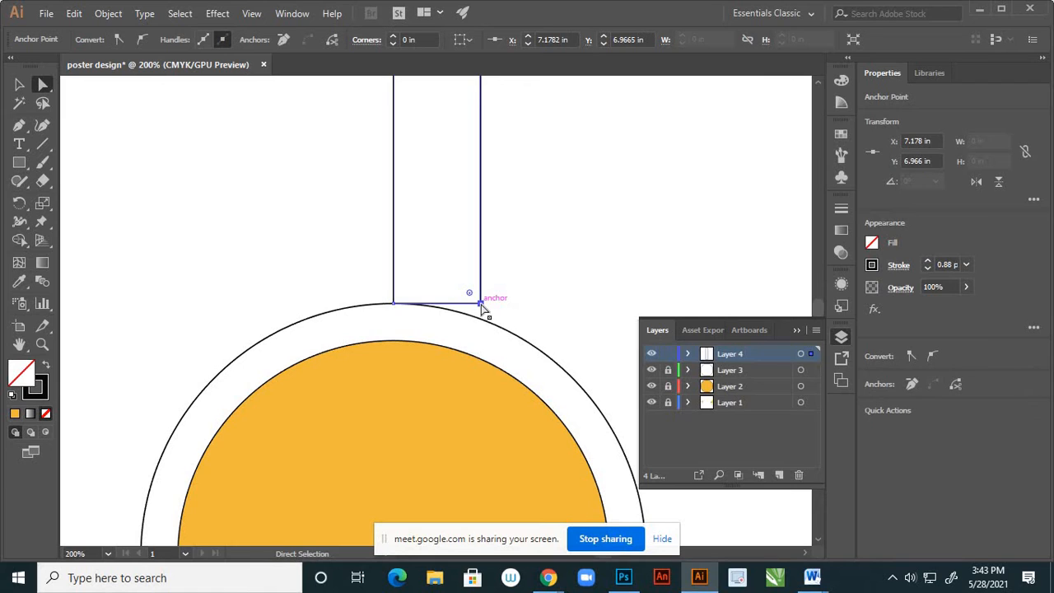
{"action": "left_click_drag", "start_coordinate": [482, 304], "coordinate": [397, 306]}
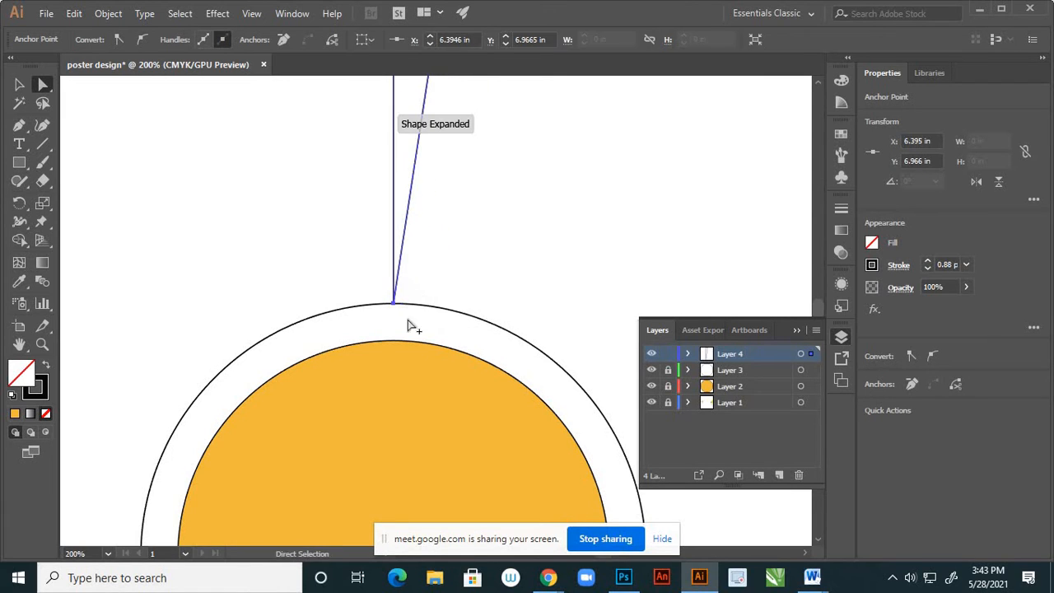
{"action": "scroll", "coordinate": [406, 324], "scroll_direction": "up", "scroll_amount": 5}
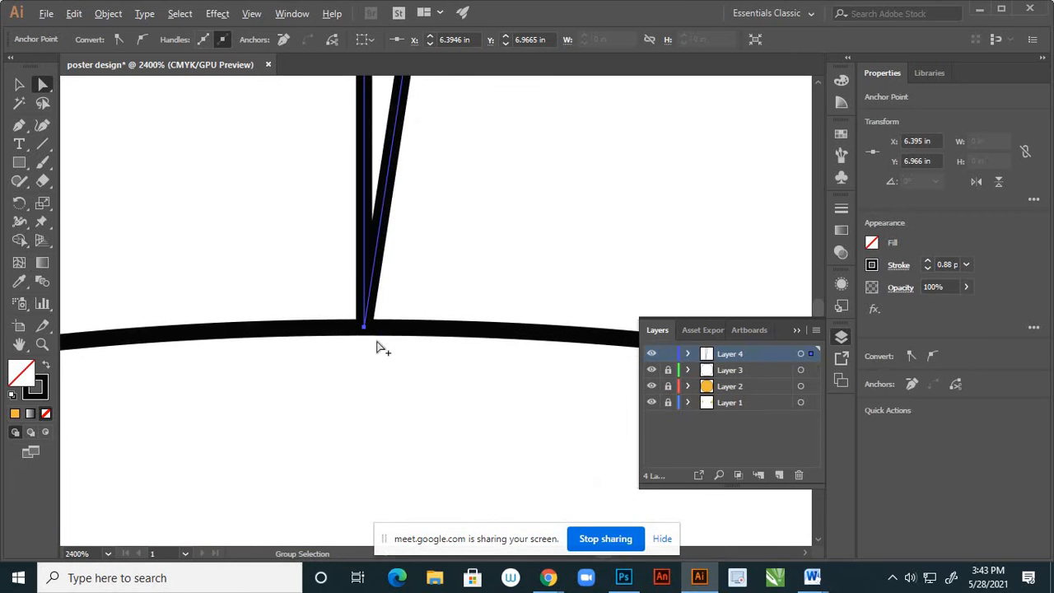
{"action": "scroll", "coordinate": [411, 342], "scroll_direction": "down", "scroll_amount": 9}
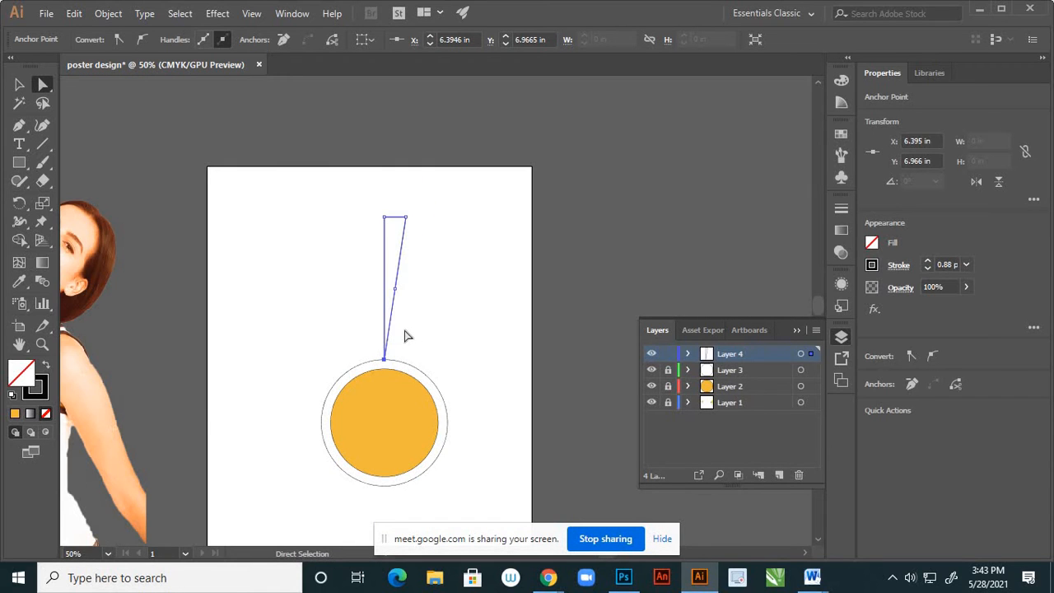
Rotate the tapered shape counter-clockwise by about 0.65°
{"action": "left_click", "coordinate": [20, 85]}
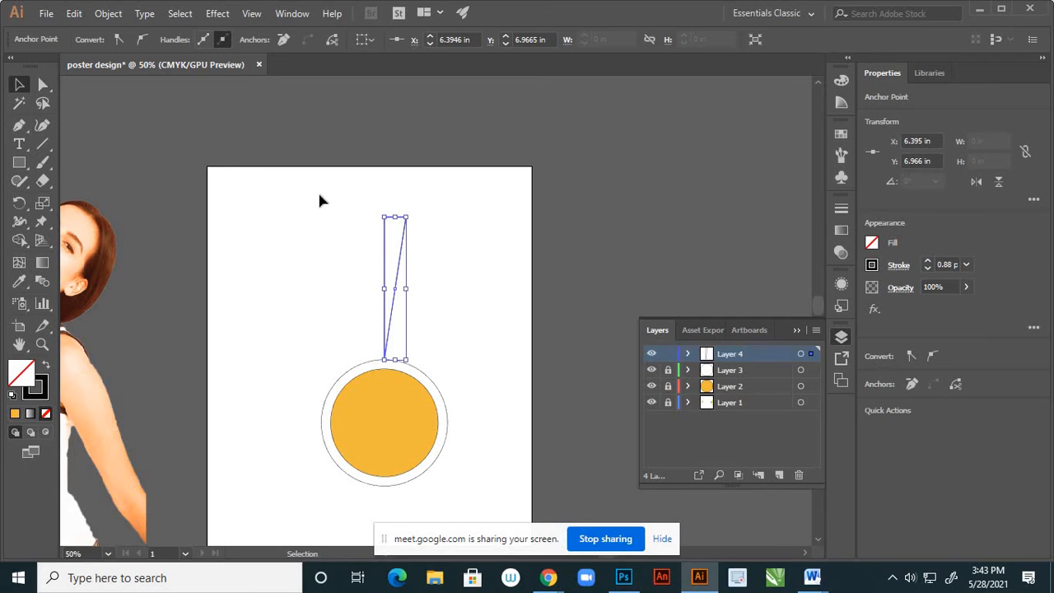
{"action": "left_click", "coordinate": [436, 252]}
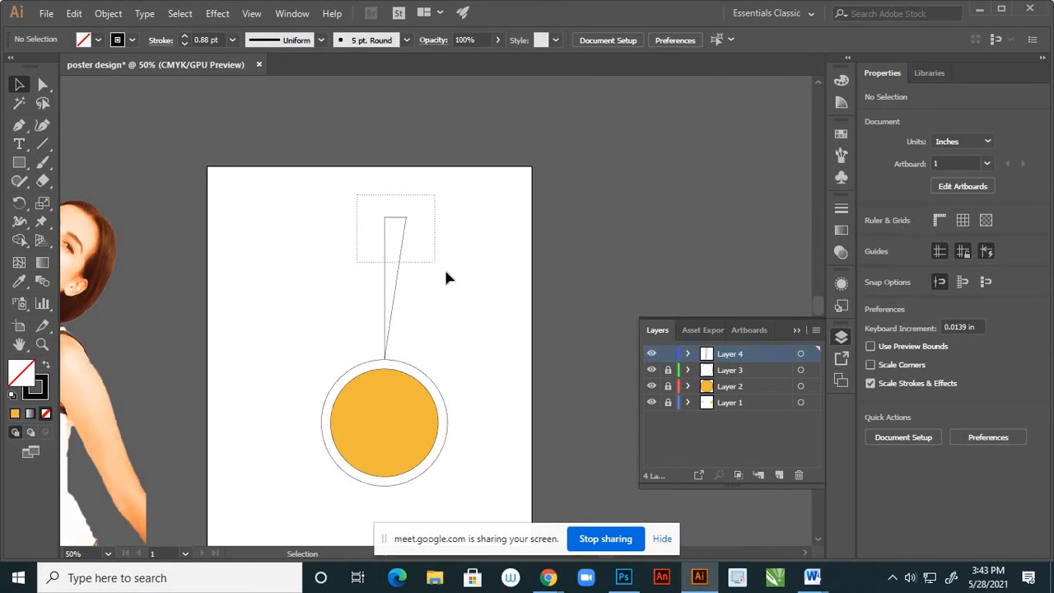
{"action": "left_click_drag", "start_coordinate": [446, 277], "coordinate": [435, 261]}
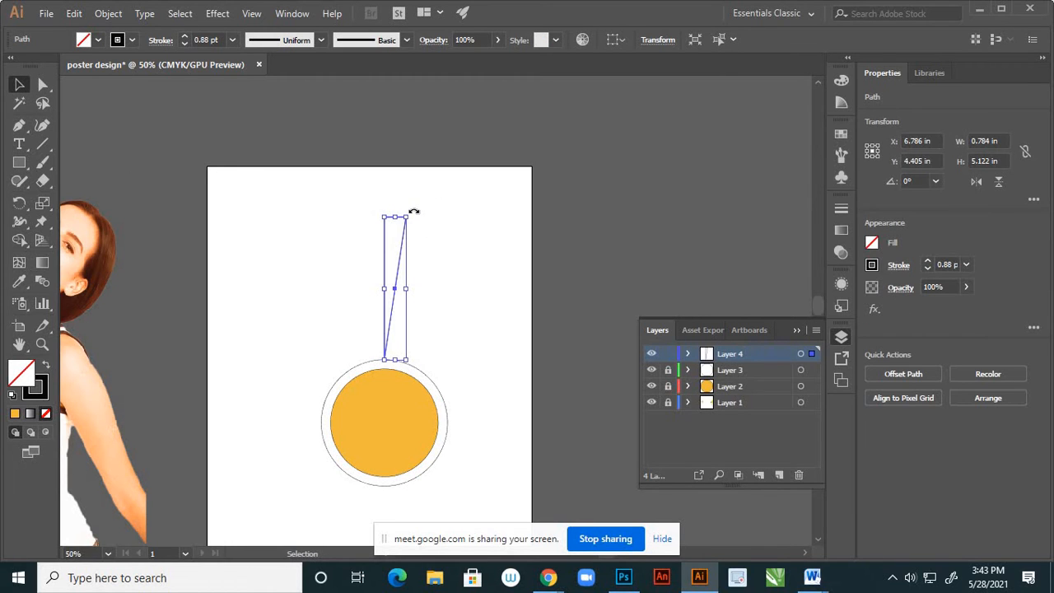
{"action": "left_click_drag", "start_coordinate": [412, 210], "coordinate": [411, 211]}
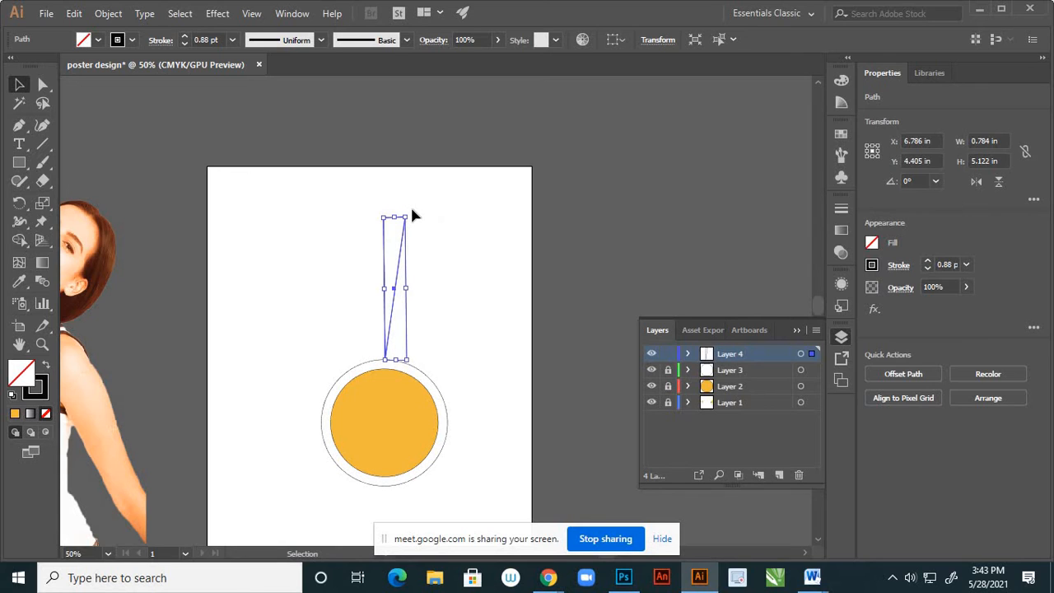
{"action": "left_click", "coordinate": [436, 251]}
{"action": "scroll", "coordinate": [393, 228], "scroll_direction": "up", "scroll_amount": 3}
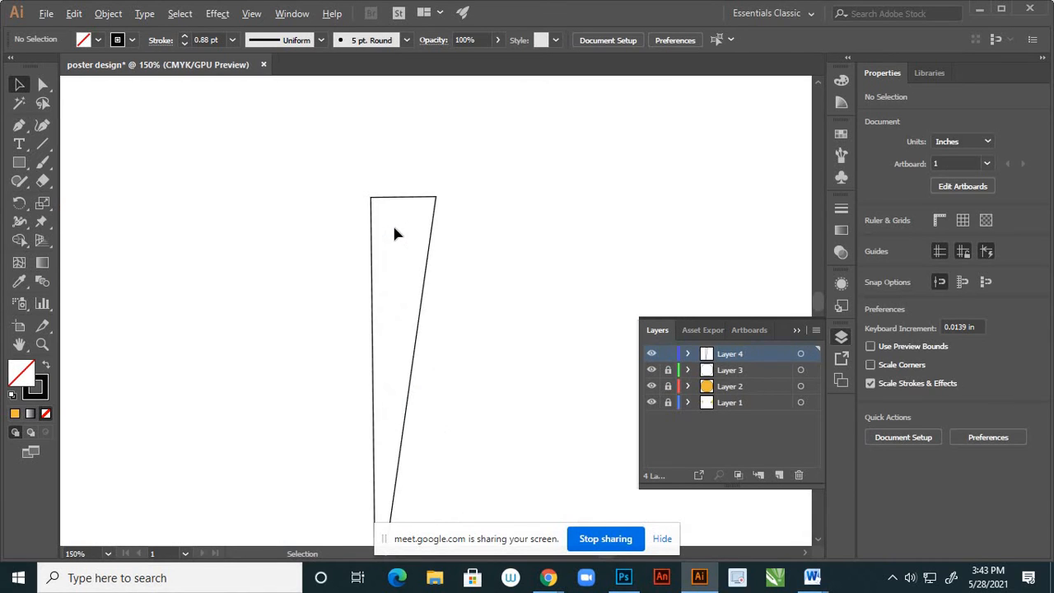
{"action": "scroll", "coordinate": [392, 228], "scroll_direction": "up", "scroll_amount": 1}
{"action": "left_click", "coordinate": [43, 84]}
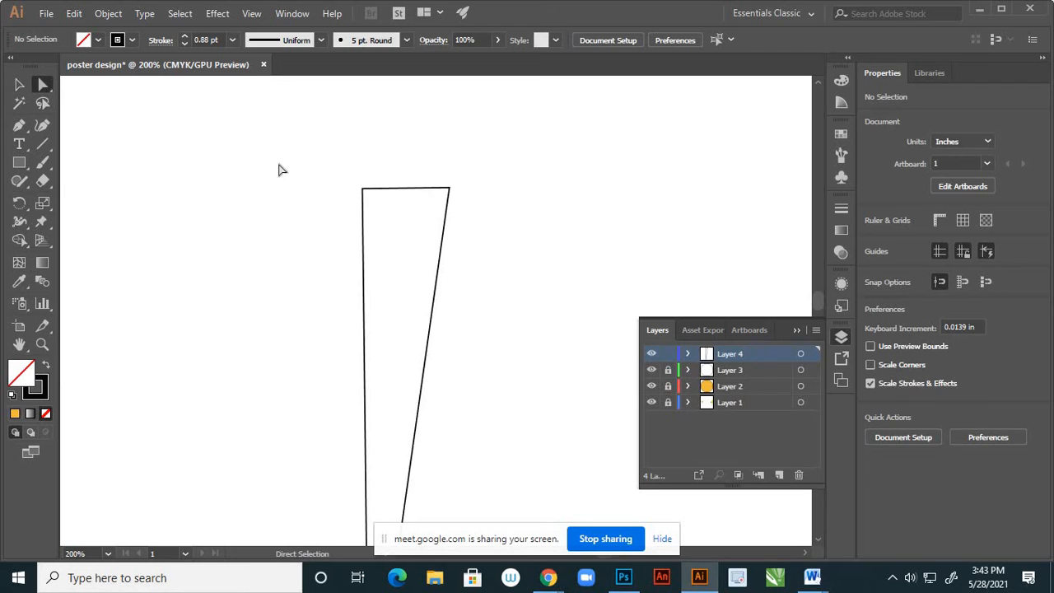
{"action": "left_click", "coordinate": [363, 190]}
{"action": "scroll", "coordinate": [385, 199], "scroll_direction": "down", "scroll_amount": 1}
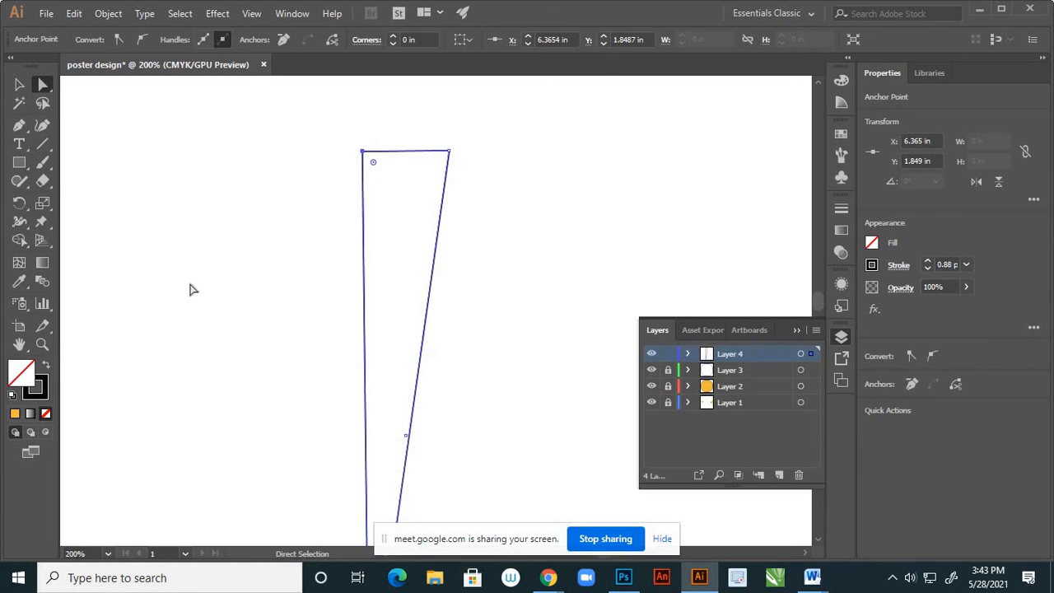
{"action": "left_click", "coordinate": [550, 193]}
{"action": "scroll", "coordinate": [549, 192], "scroll_direction": "down", "scroll_amount": 2}
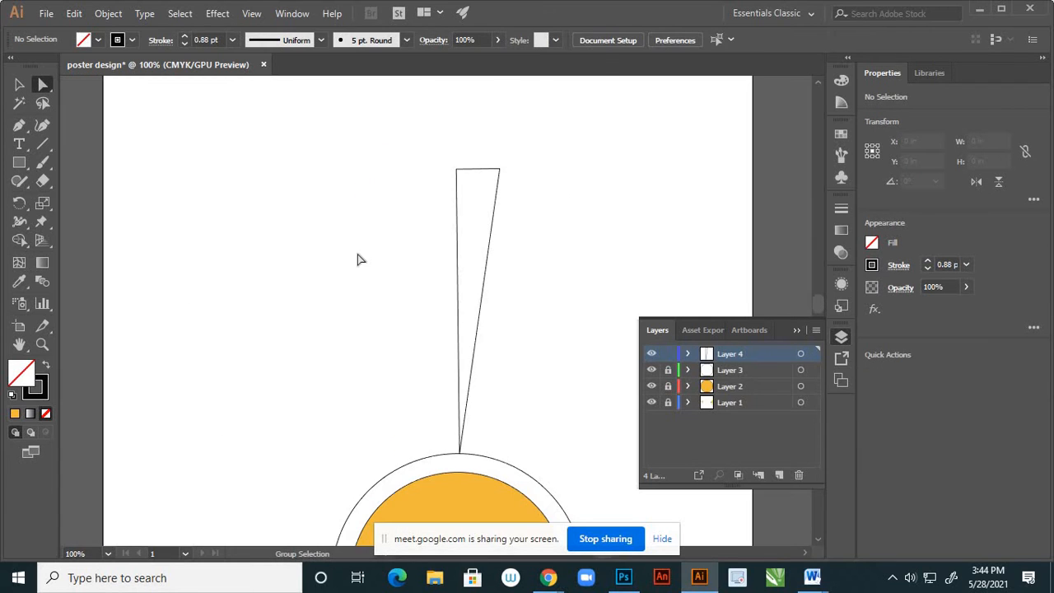
{"action": "scroll", "coordinate": [428, 242], "scroll_direction": "down", "scroll_amount": 1}
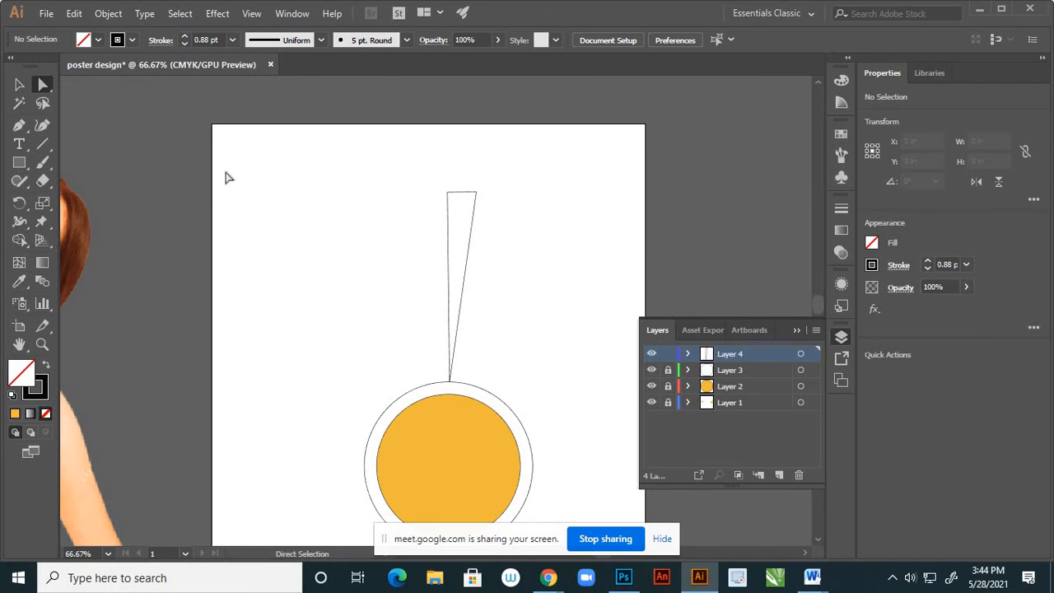
Show the rulers and place a vertical guide at about 6.43 in, running through the tapered shape's tip and the circle
{"action": "left_click", "coordinate": [19, 84]}
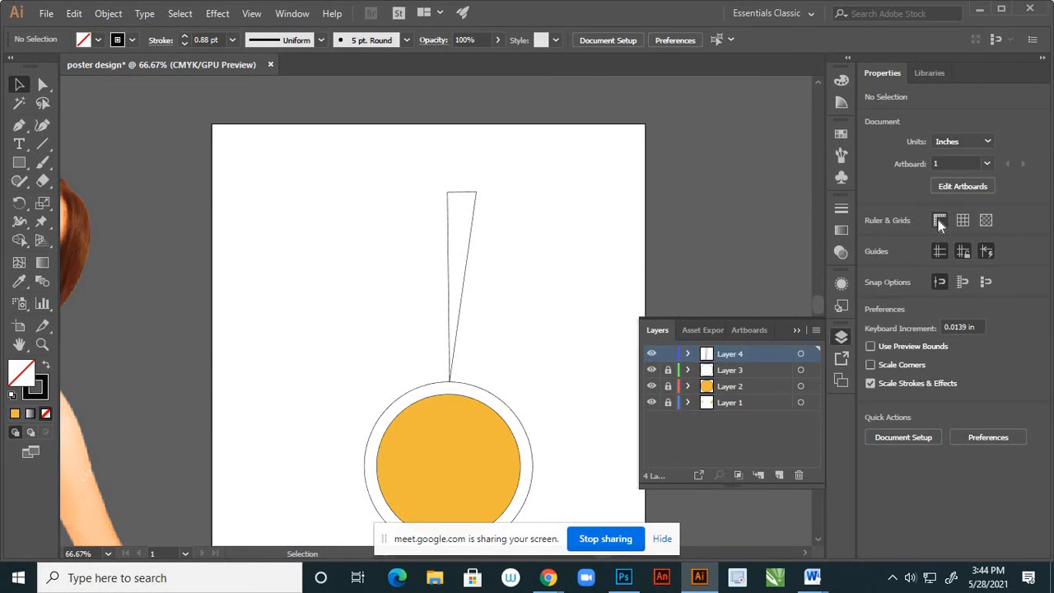
{"action": "left_click", "coordinate": [940, 221]}
{"action": "left_click_drag", "start_coordinate": [66, 308], "coordinate": [449, 403]}
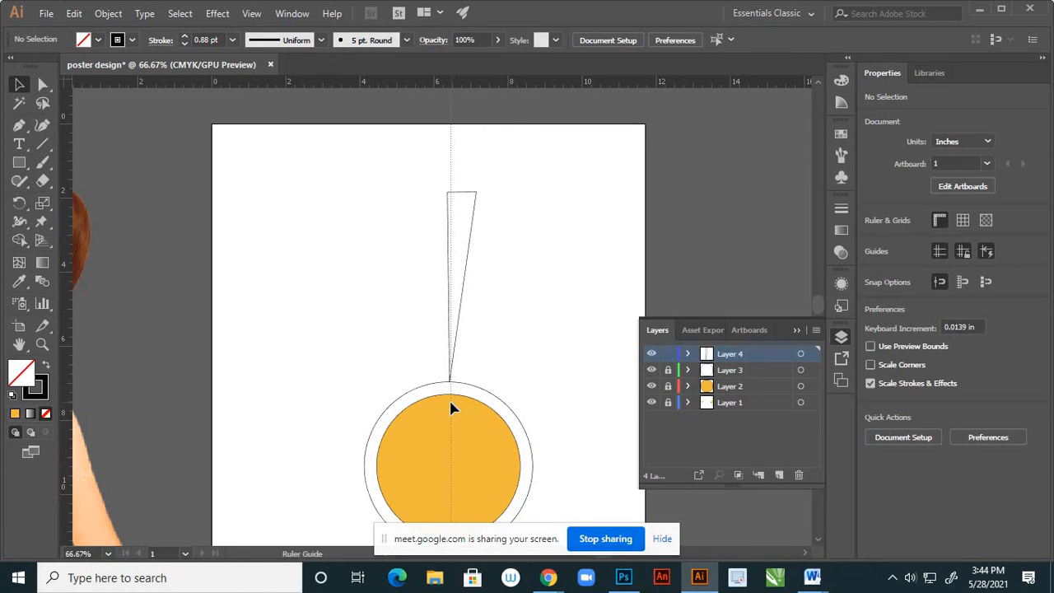
{"action": "left_click_drag", "start_coordinate": [451, 406], "coordinate": [452, 405]}
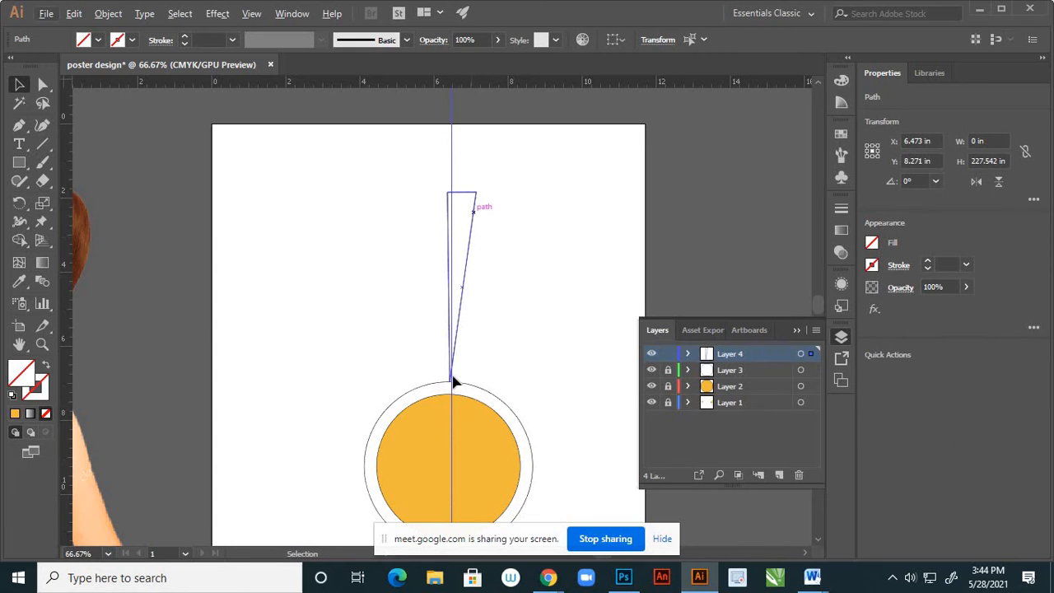
{"action": "scroll", "coordinate": [453, 434], "scroll_direction": "up", "scroll_amount": 4}
{"action": "mouse_move", "coordinate": [447, 353]}
{"action": "left_mouse_down"}
{"action": "mouse_move", "coordinate": [437, 355]}
{"action": "mouse_move", "coordinate": [441, 370]}
{"action": "left_mouse_up"}
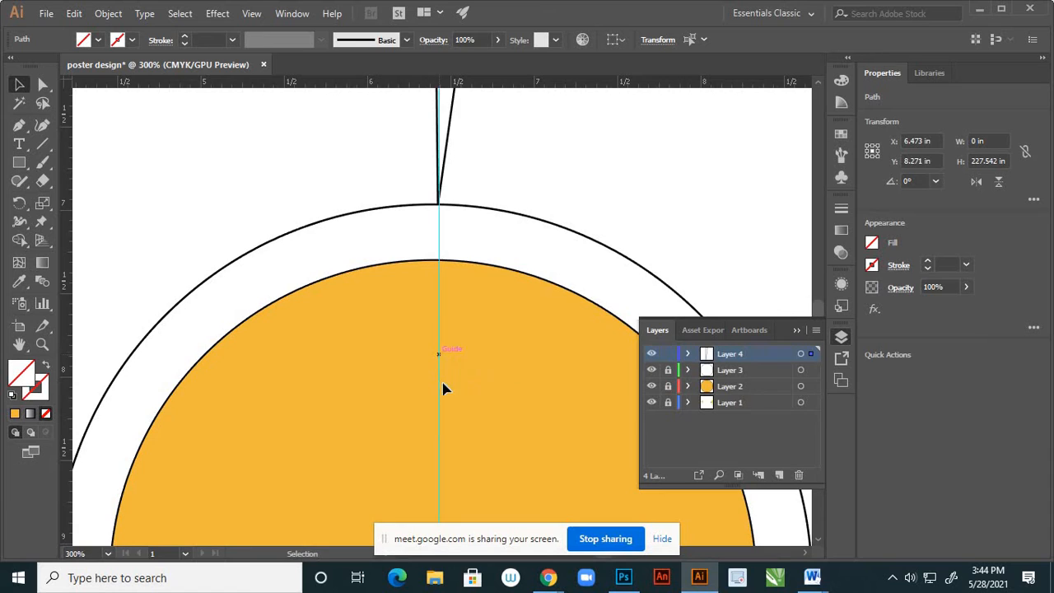
Shift both upper anchors of the tapered shape to the left so that it is symmetrical about the vertical guide
{"action": "scroll", "coordinate": [445, 411], "scroll_direction": "down", "scroll_amount": 5}
{"action": "scroll", "coordinate": [461, 197], "scroll_direction": "up", "scroll_amount": 3}
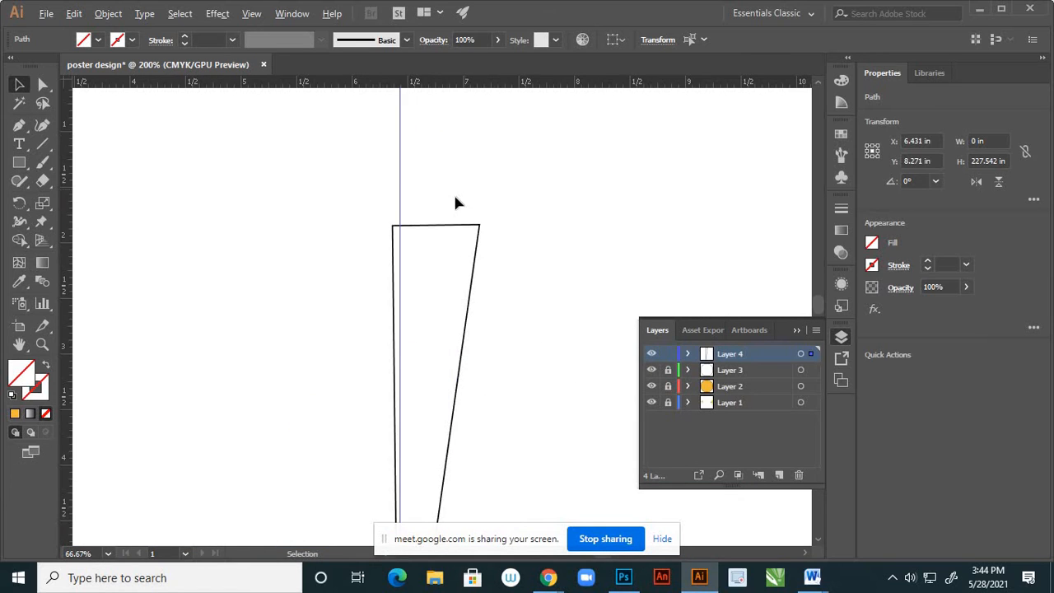
{"action": "left_click", "coordinate": [43, 84]}
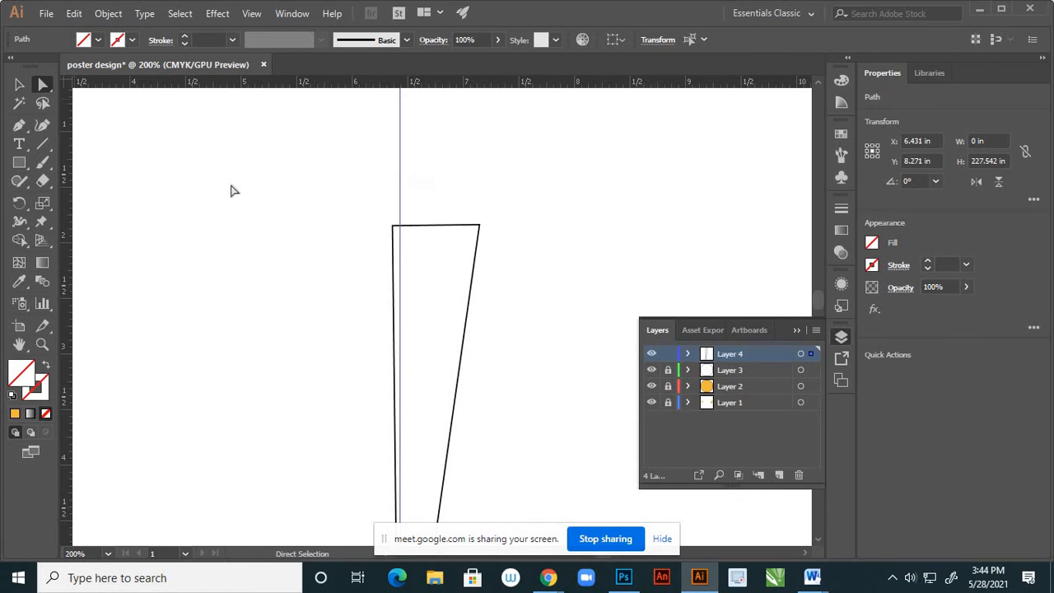
{"action": "left_click", "coordinate": [394, 227]}
{"action": "left_click_drag", "start_coordinate": [367, 230], "coordinate": [358, 227]}
{"action": "left_click_drag", "start_coordinate": [481, 229], "coordinate": [442, 228]}
{"action": "left_click", "coordinate": [496, 258]}
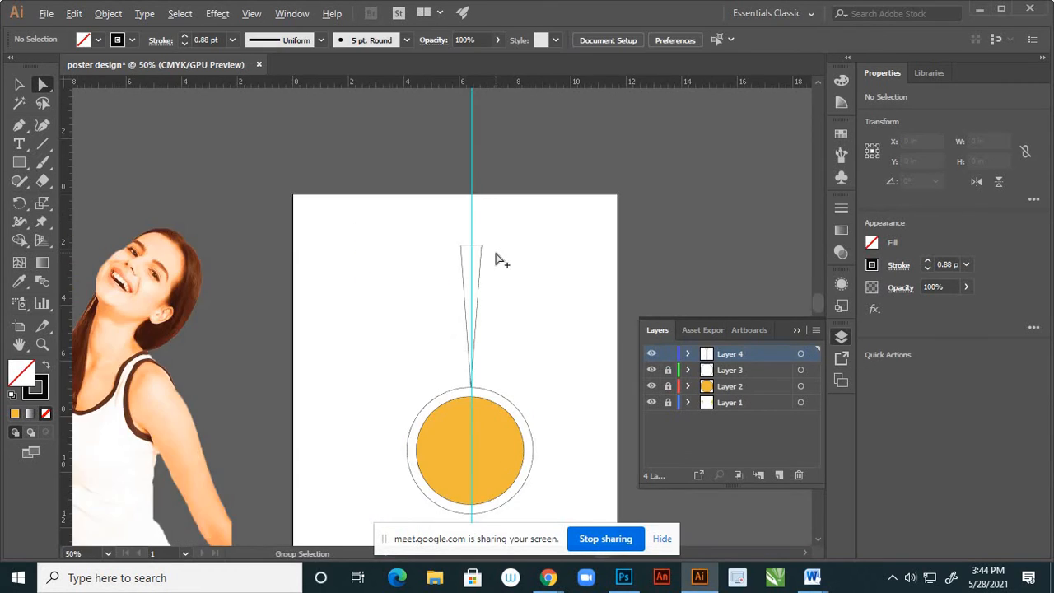
{"action": "scroll", "coordinate": [496, 258], "scroll_direction": "down", "scroll_amount": 4}
Stretch the tapered shape upward past the artboard's upper edge to a height of about 8.11 in, keeping its tip on the ring
{"action": "left_click", "coordinate": [19, 84]}
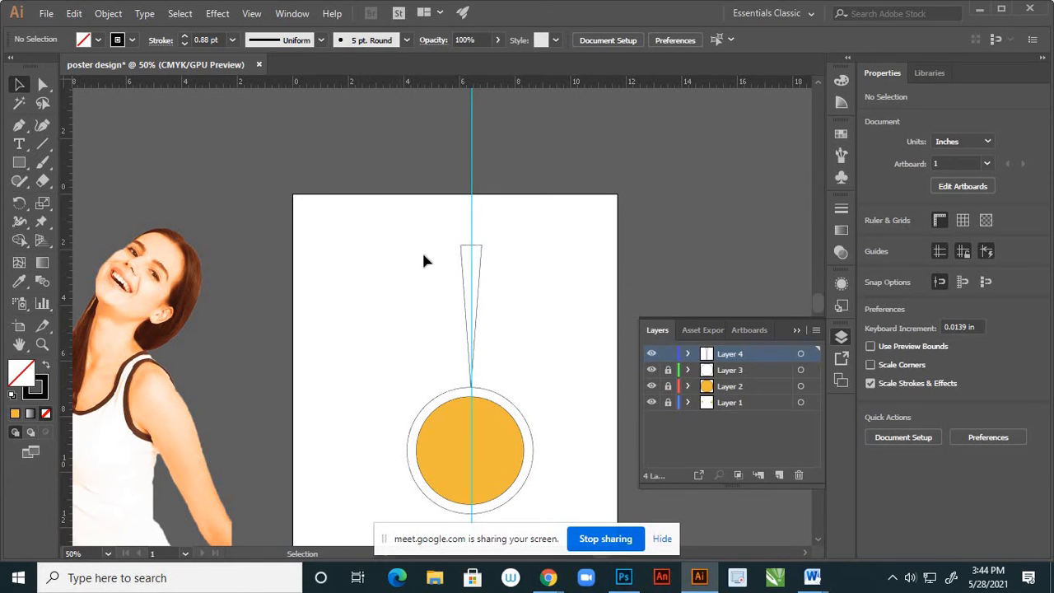
{"action": "left_click", "coordinate": [463, 262]}
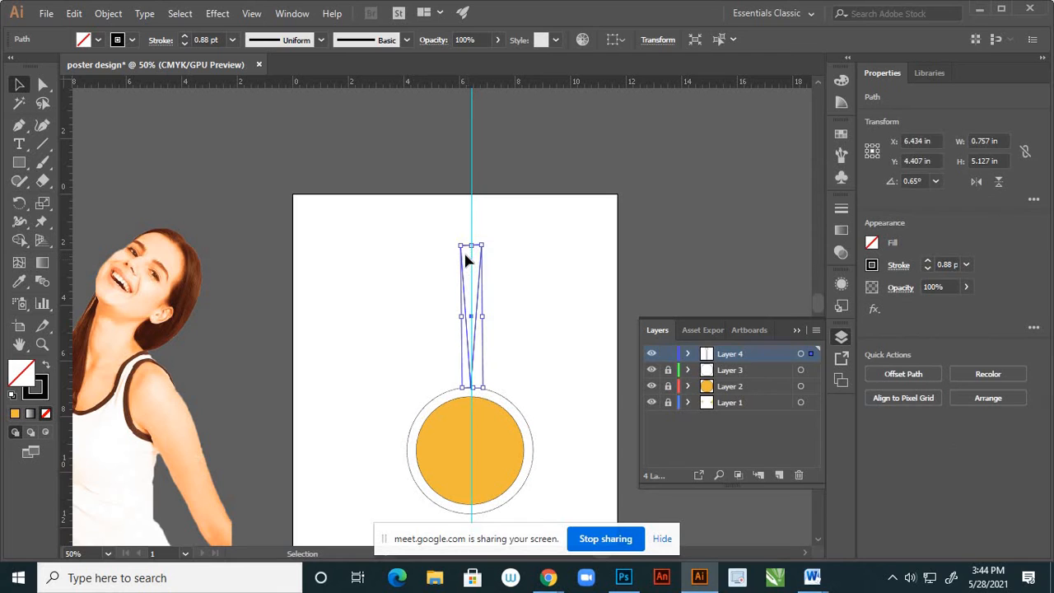
{"action": "left_click_drag", "start_coordinate": [472, 235], "coordinate": [473, 162]}
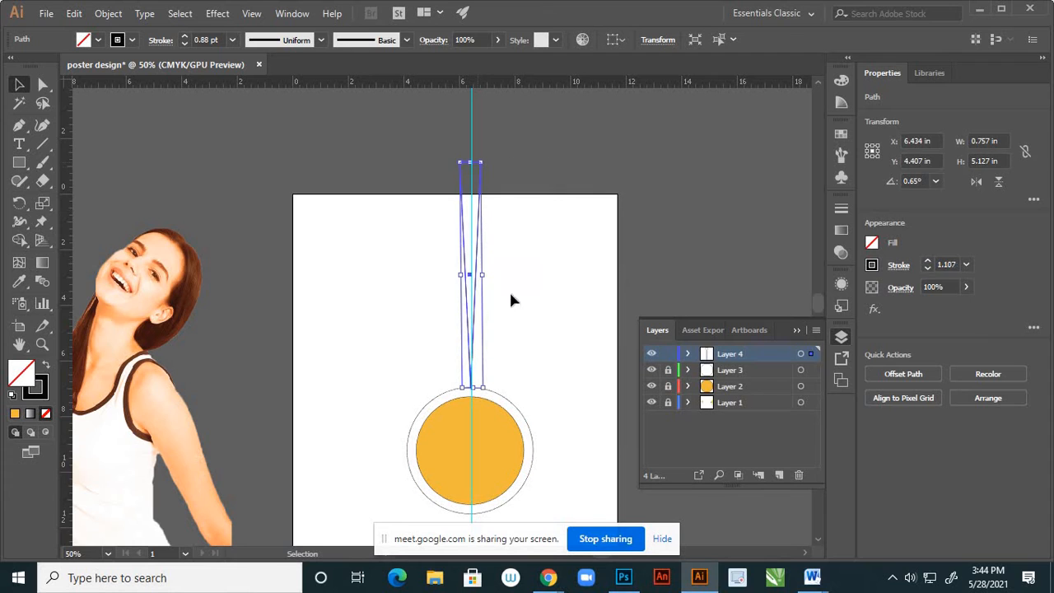
{"action": "key", "text": "ctrl+equal"}
{"action": "key", "text": "ctrl+equal"}
{"action": "key", "text": "ctrl+equal"}
{"action": "left_click", "coordinate": [503, 353]}
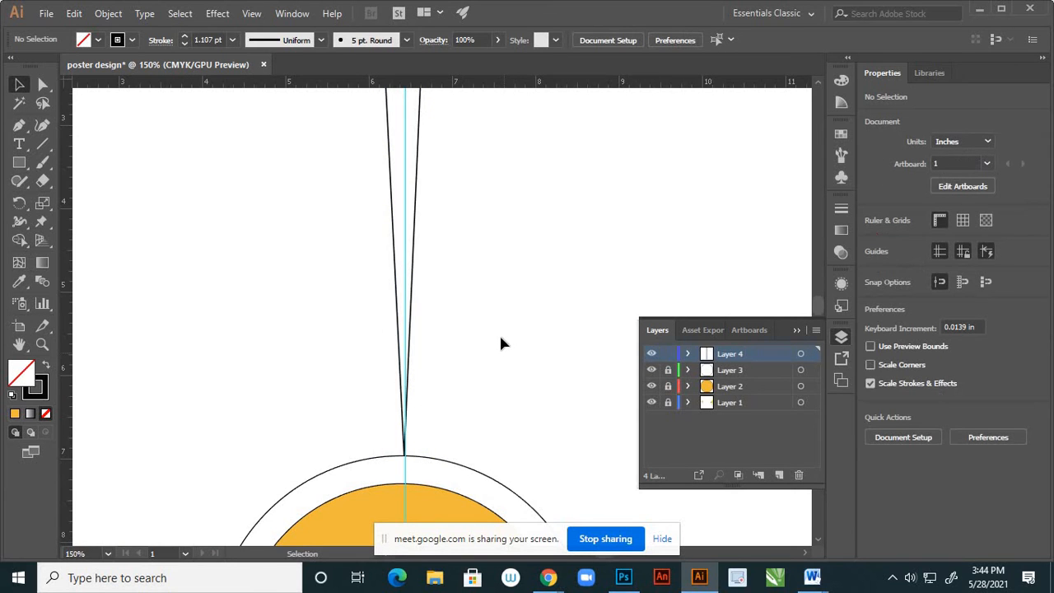
{"action": "scroll", "coordinate": [499, 333], "scroll_direction": "down", "scroll_amount": 5}
{"action": "scroll", "coordinate": [474, 308], "scroll_direction": "up", "scroll_amount": 3}
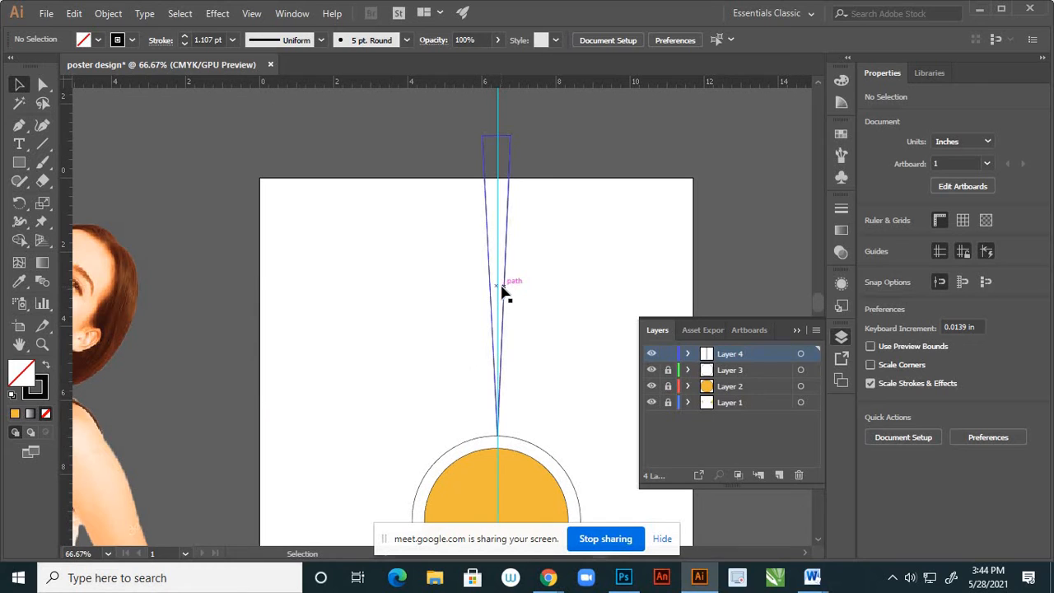
Fill the tapered shape with the circle's yellow-orange and remove its stroke
{"action": "left_click", "coordinate": [503, 288]}
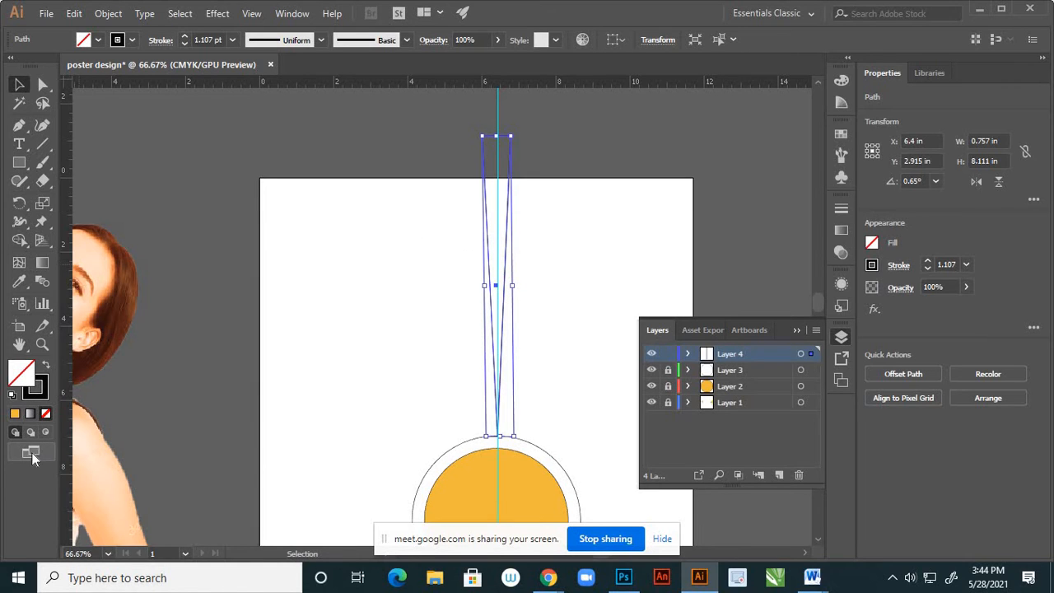
{"action": "left_click", "coordinate": [14, 414]}
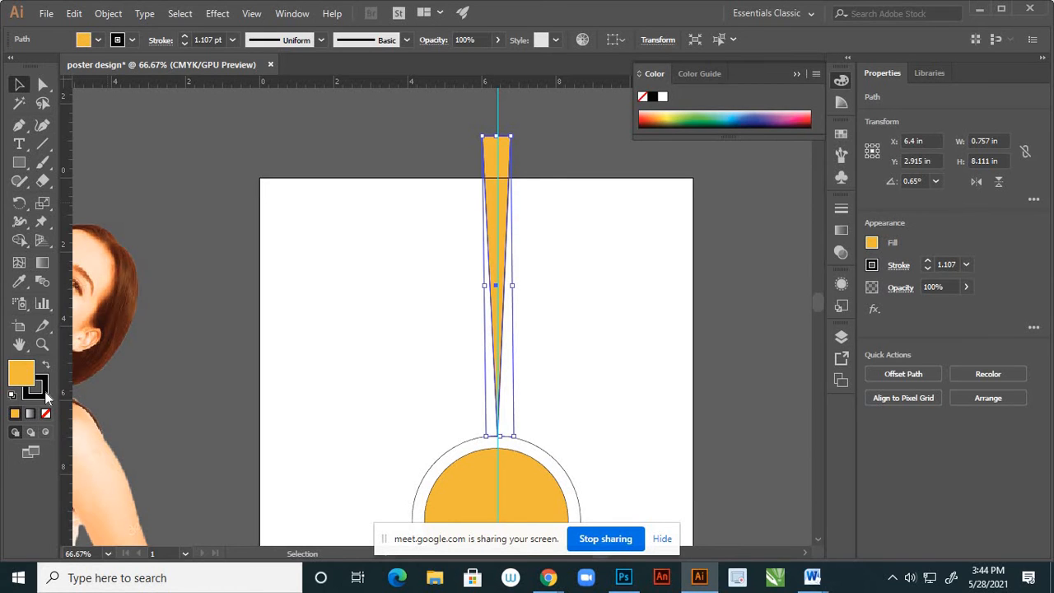
{"action": "left_click", "coordinate": [36, 387]}
{"action": "left_click", "coordinate": [45, 413]}
{"action": "left_click", "coordinate": [360, 377]}
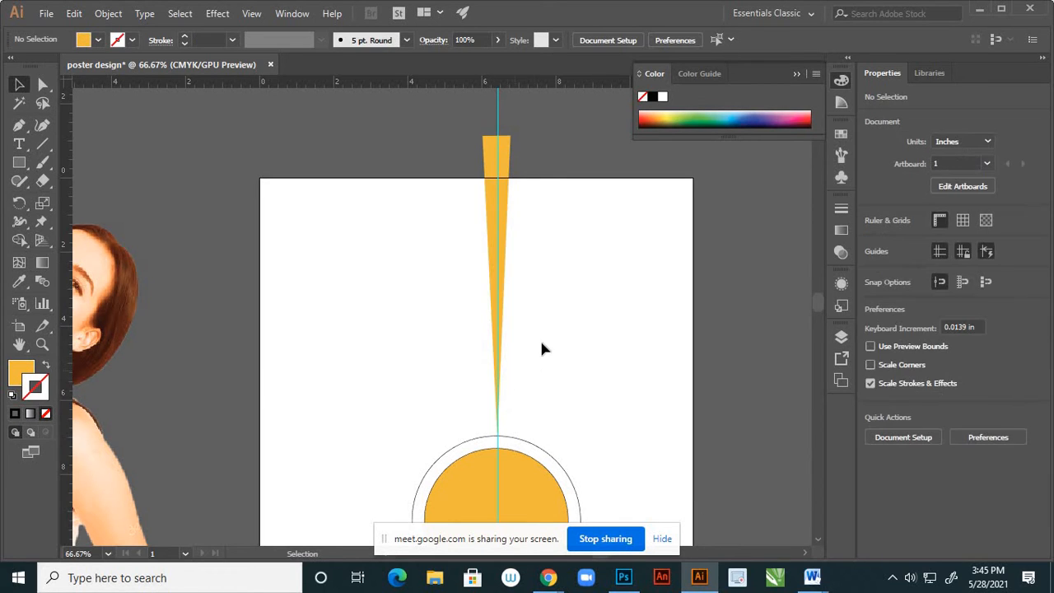
Delete the vertical guide running through the tapered ray and the circle
{"action": "scroll", "coordinate": [538, 337], "scroll_direction": "down", "scroll_amount": 2}
{"action": "left_click_drag", "start_coordinate": [569, 147], "coordinate": [453, 162]}
{"action": "key", "text": "Delete"}
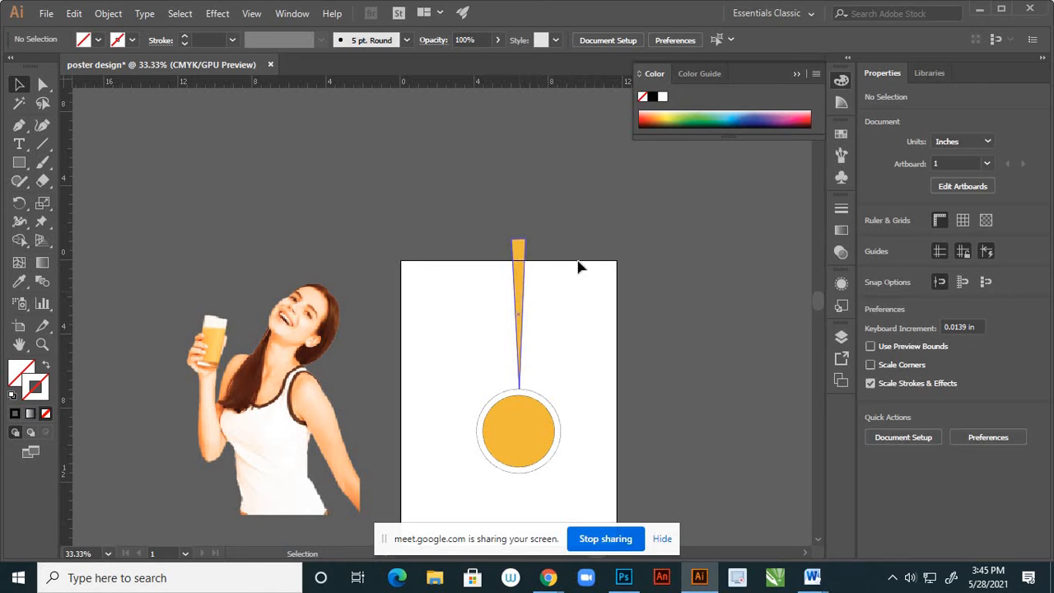
Try to rotate the tapered ray 50° about the circle's center, then undo the rotation and deselect the ray
{"action": "scroll", "coordinate": [609, 225], "scroll_direction": "down", "scroll_amount": 2}
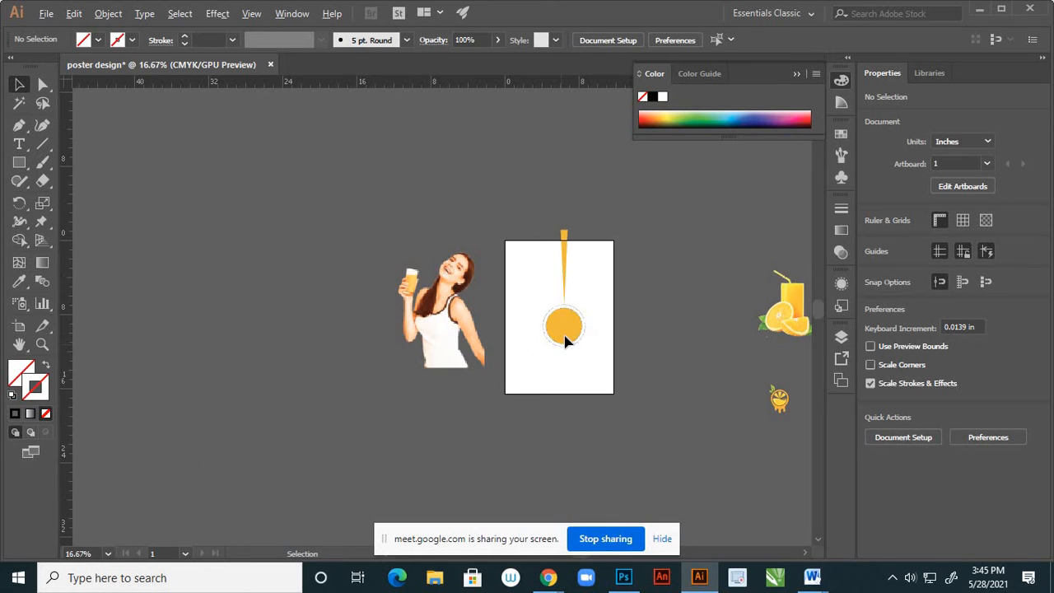
{"action": "scroll", "coordinate": [564, 341], "scroll_direction": "up", "scroll_amount": 3}
{"action": "scroll", "coordinate": [622, 313], "scroll_direction": "down", "scroll_amount": 1}
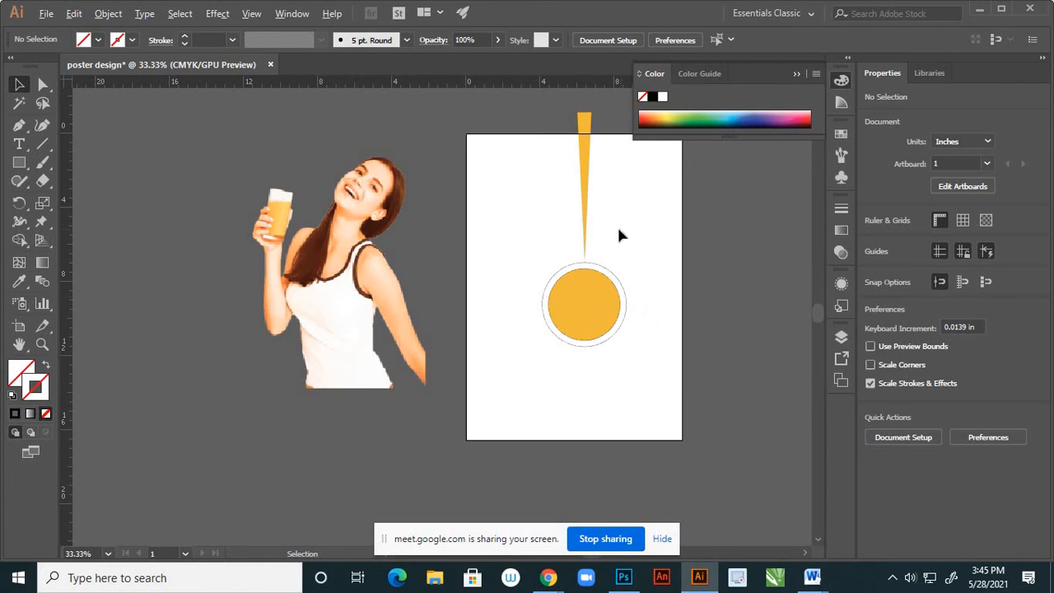
{"action": "scroll", "coordinate": [618, 233], "scroll_direction": "up", "scroll_amount": 1}
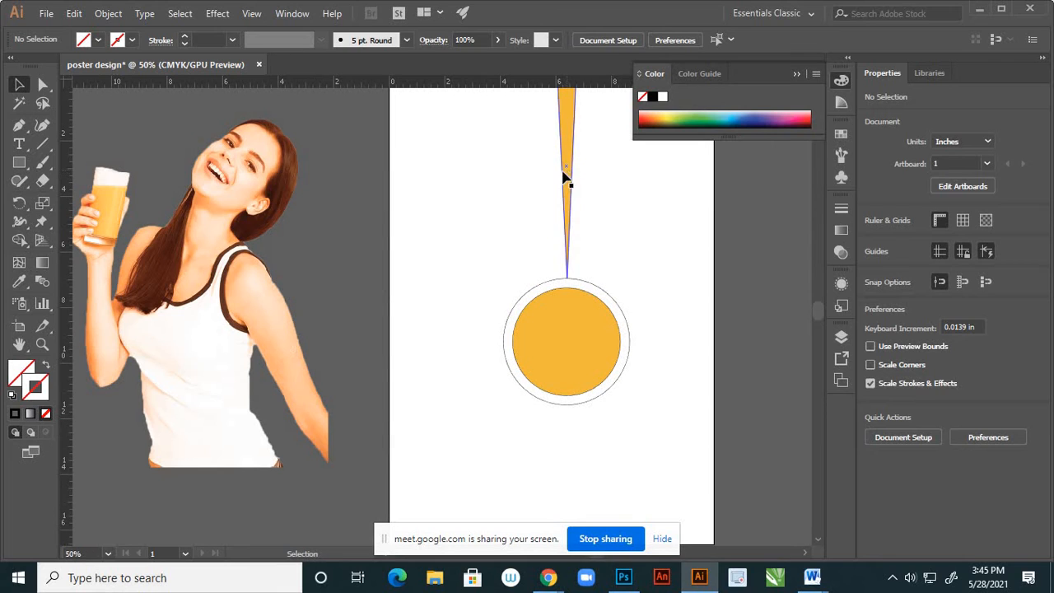
{"action": "left_click", "coordinate": [574, 147]}
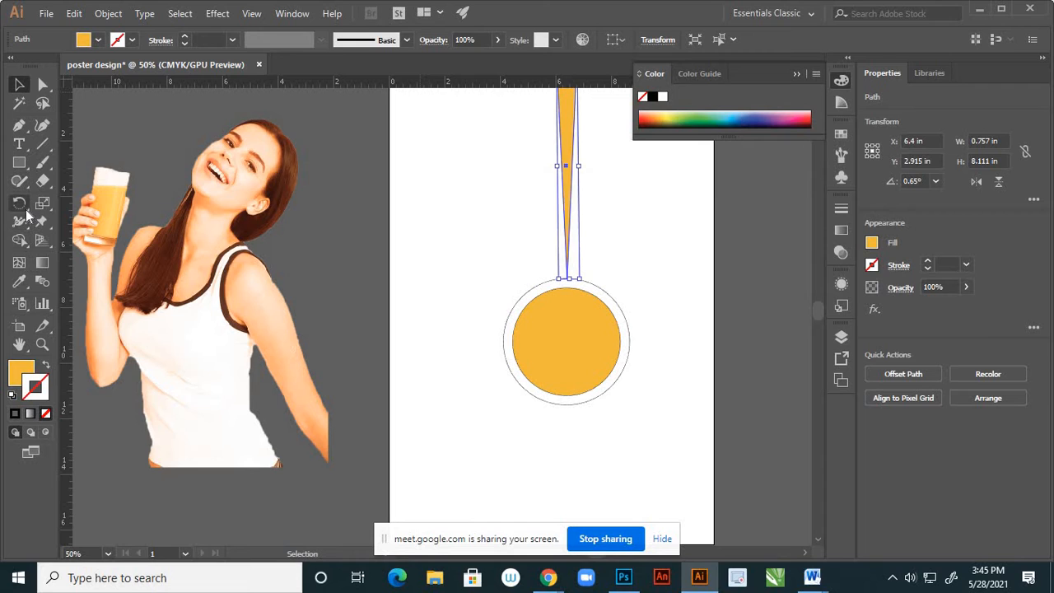
{"action": "left_click", "coordinate": [19, 202]}
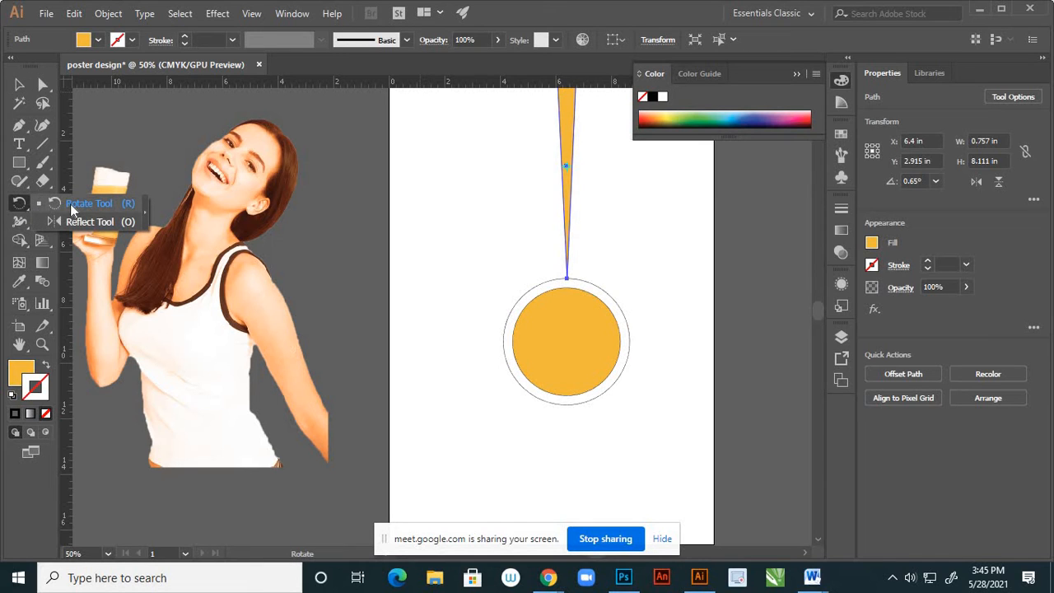
{"action": "left_click", "coordinate": [71, 207]}
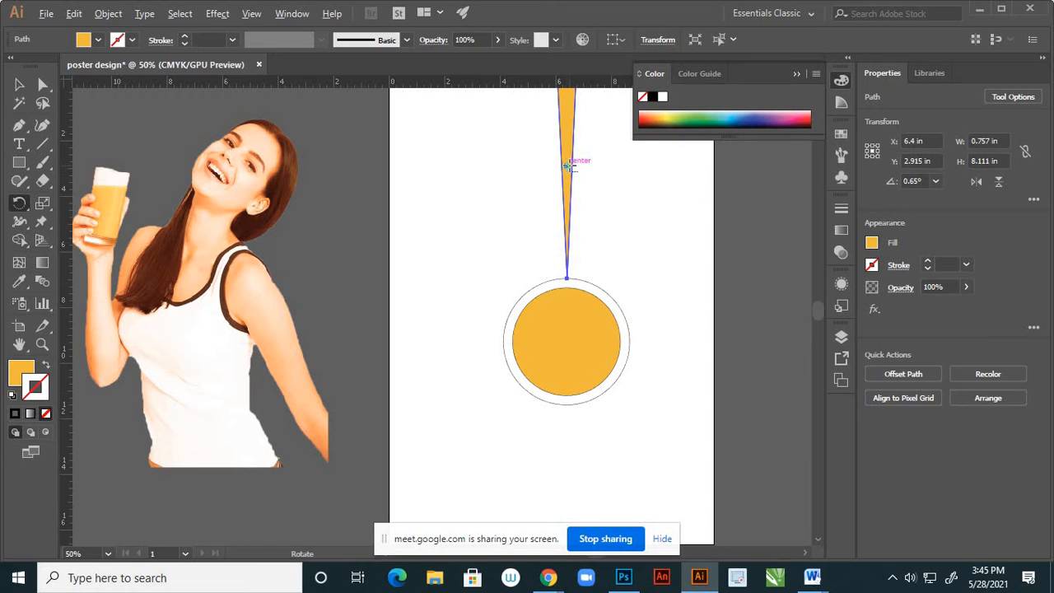
{"action": "left_click", "coordinate": [567, 340], "text": "alt"}
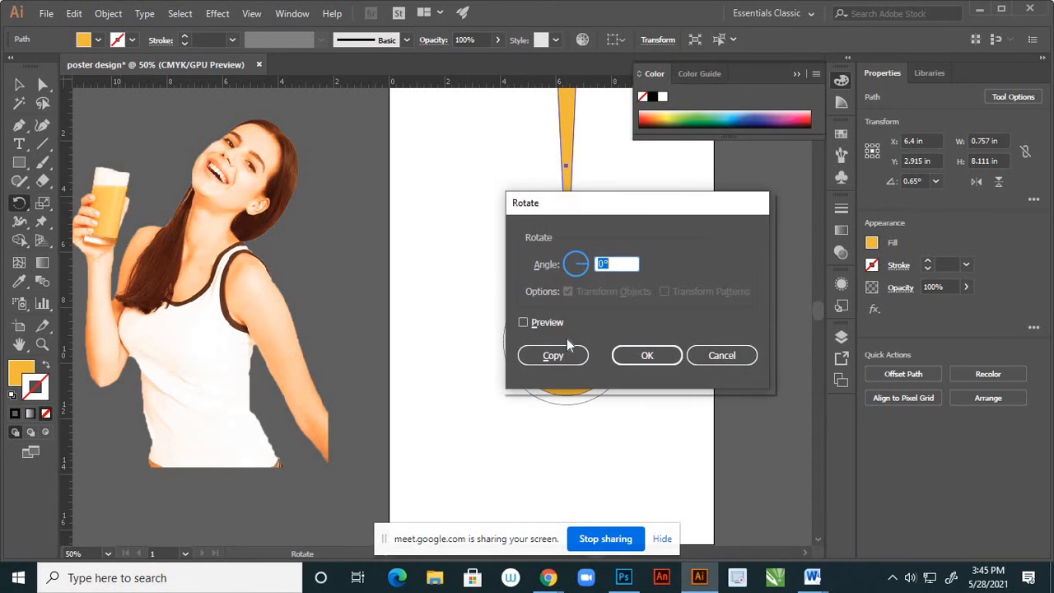
{"action": "left_click_drag", "start_coordinate": [650, 207], "coordinate": [765, 244]}
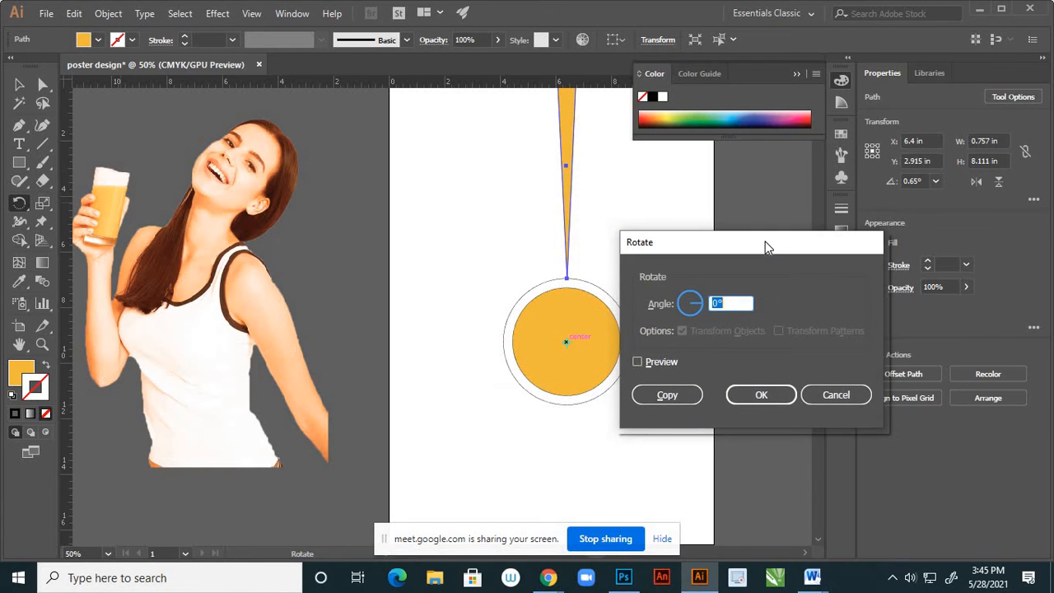
{"action": "left_click", "coordinate": [638, 362]}
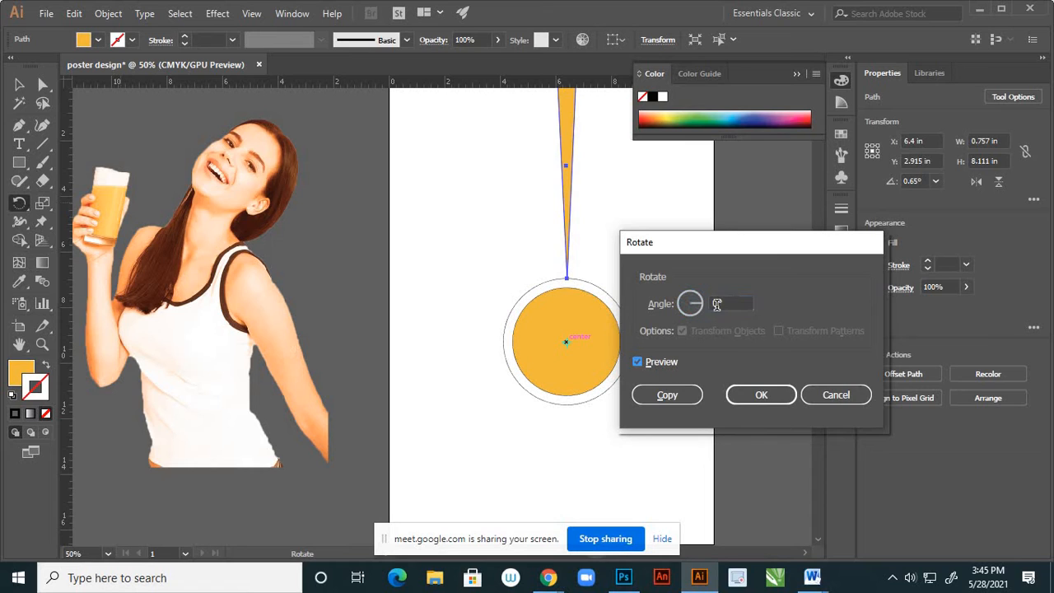
{"action": "double_click", "coordinate": [716, 302]}
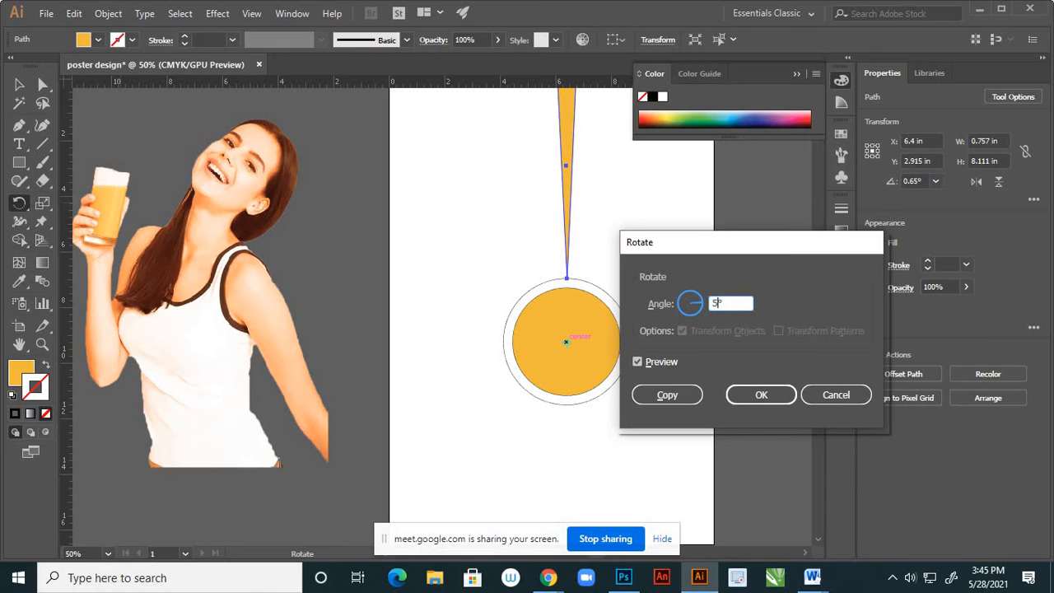
{"action": "left_click", "coordinate": [778, 396]}
{"action": "left_click", "coordinate": [769, 395]}
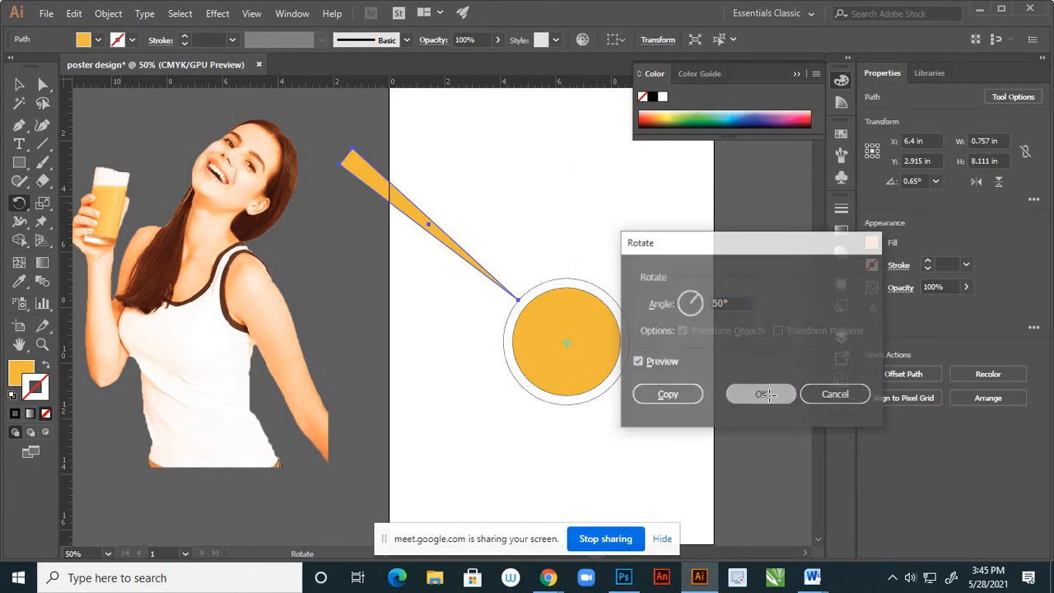
{"action": "key", "text": "ctrl+z"}
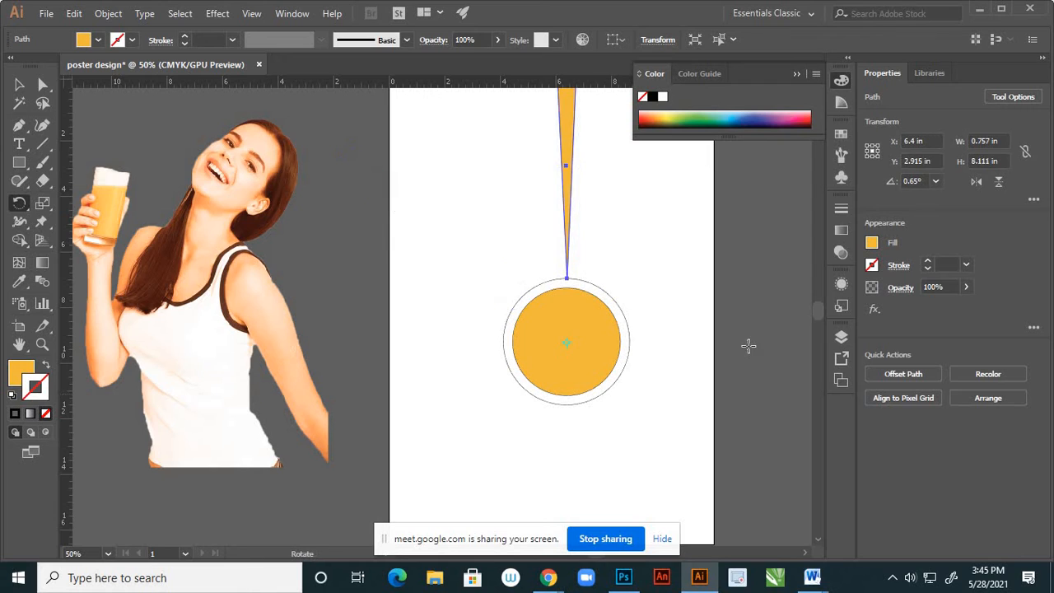
{"action": "key", "text": "v"}
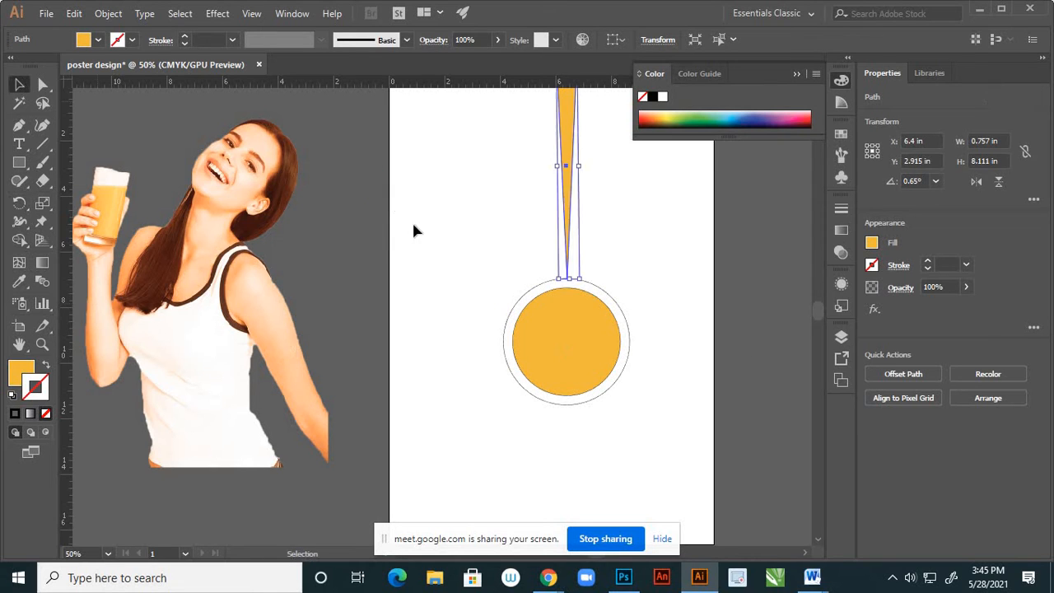
{"action": "left_click", "coordinate": [493, 224]}
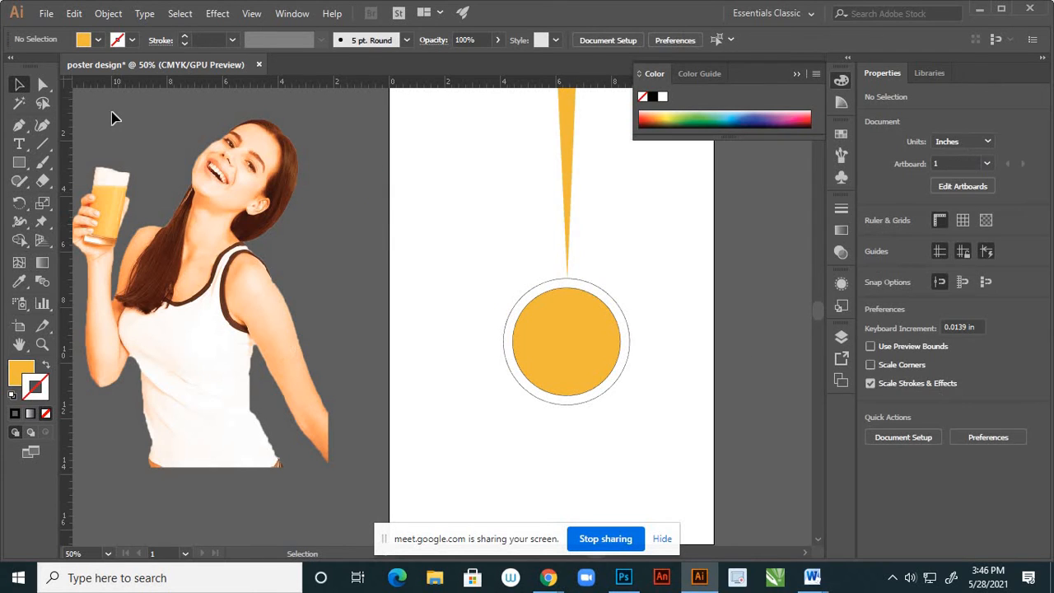
Try to create a copy of the tapered ray rotated 50° about the circle's center, then undo the copy
{"action": "left_click", "coordinate": [570, 161]}
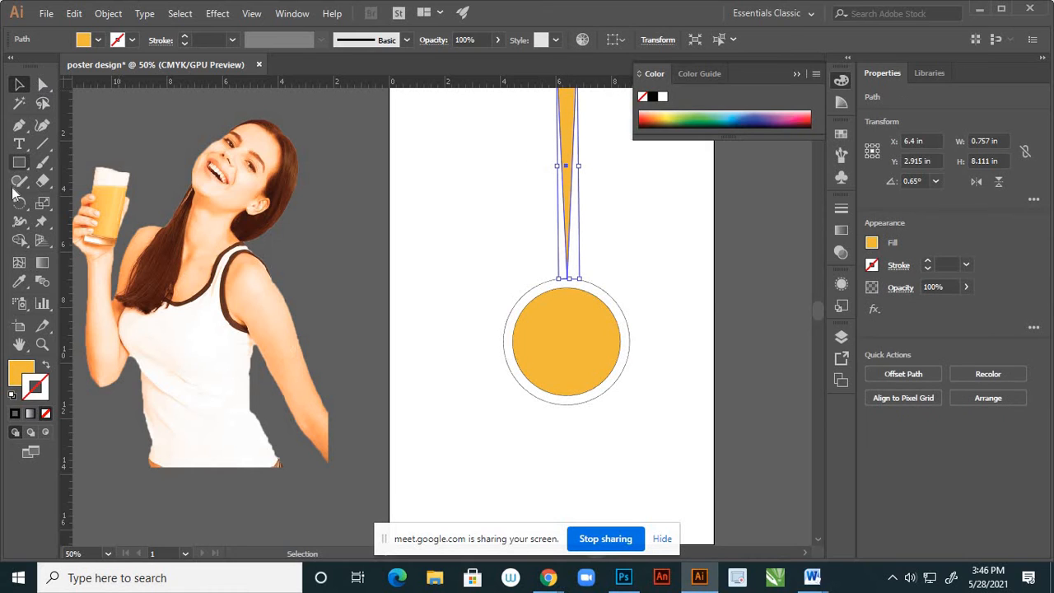
{"action": "left_click", "coordinate": [19, 204]}
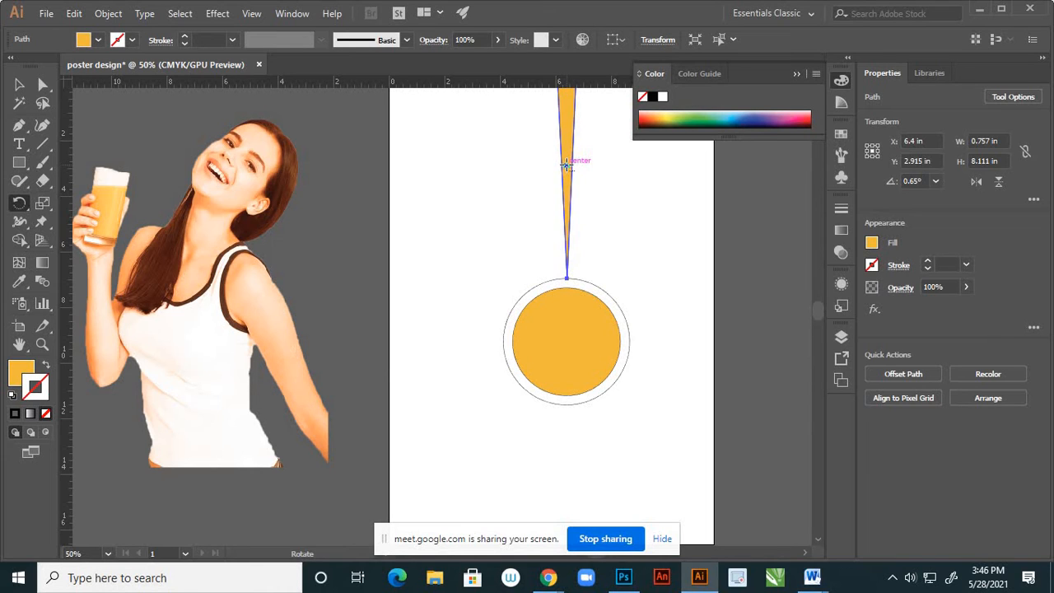
{"action": "left_click", "coordinate": [567, 344], "text": "alt"}
{"action": "left_click", "coordinate": [663, 363]}
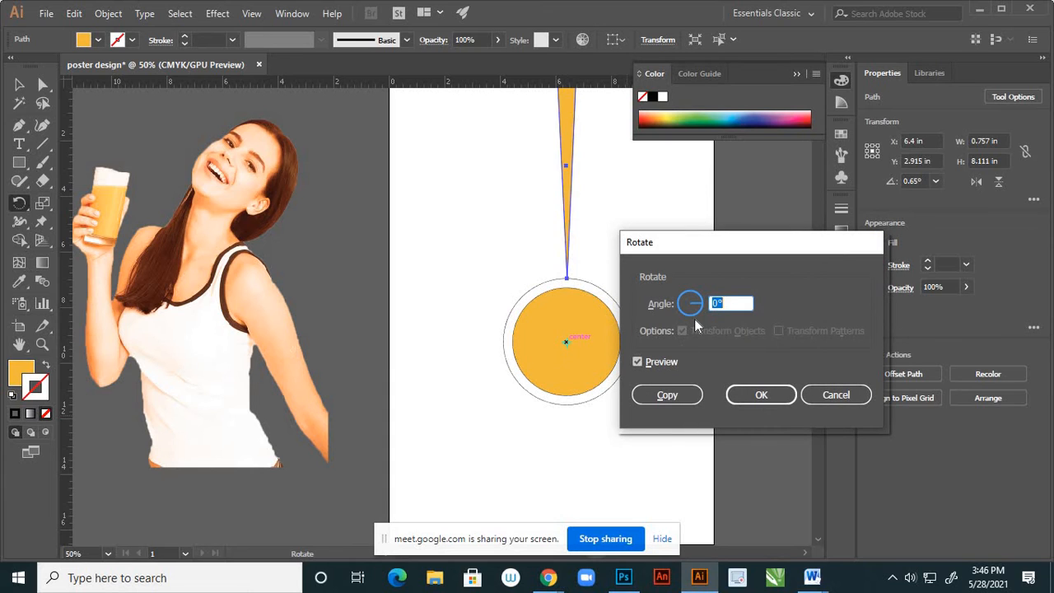
{"action": "left_click", "coordinate": [712, 303]}
{"action": "type", "text": "5"}
{"action": "left_click", "coordinate": [677, 395]}
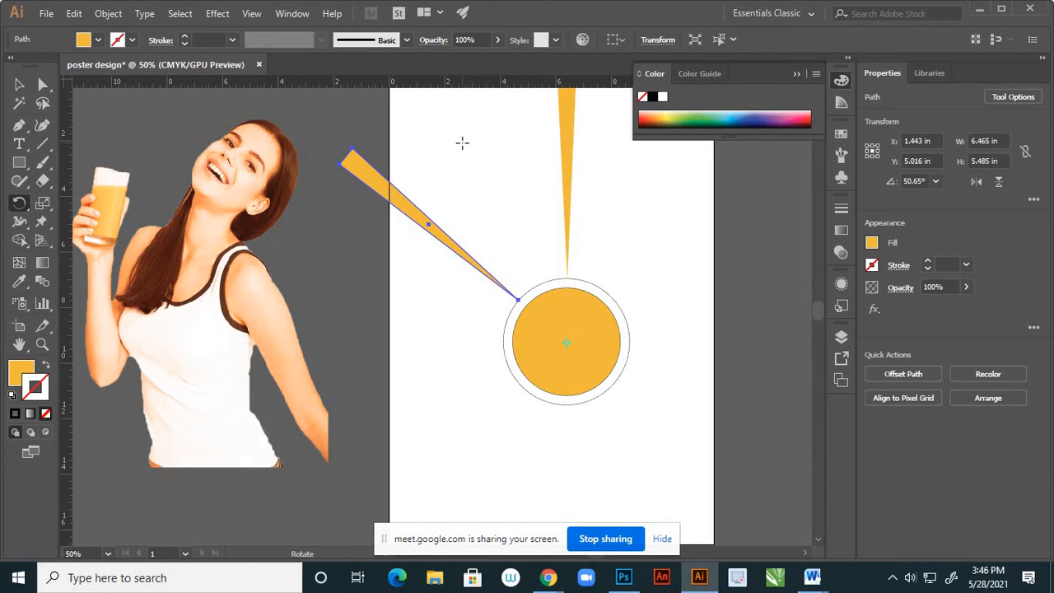
{"action": "key", "text": "ctrl+z"}
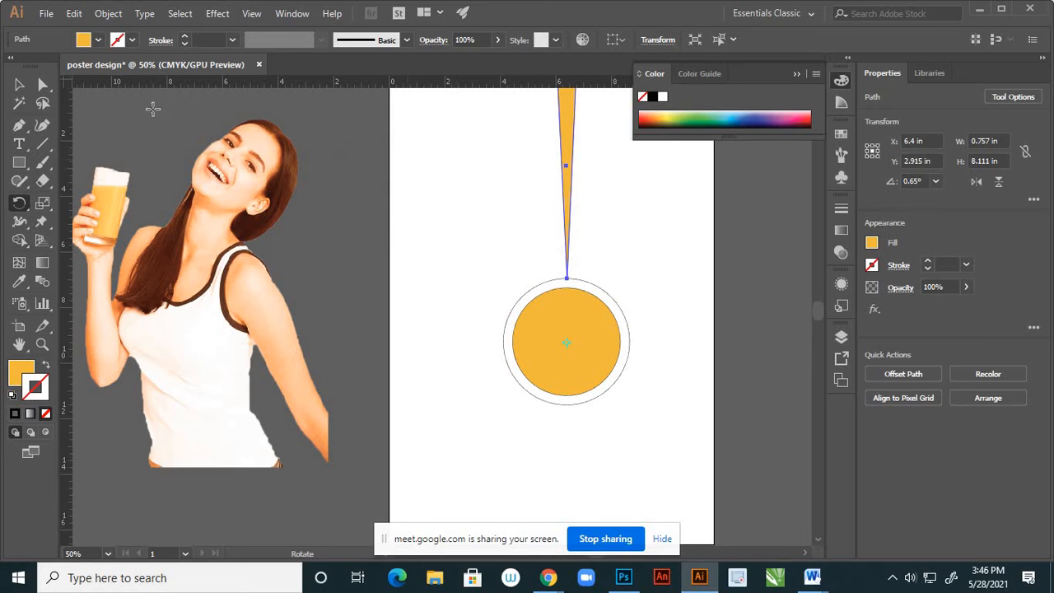
{"action": "left_click", "coordinate": [19, 84]}
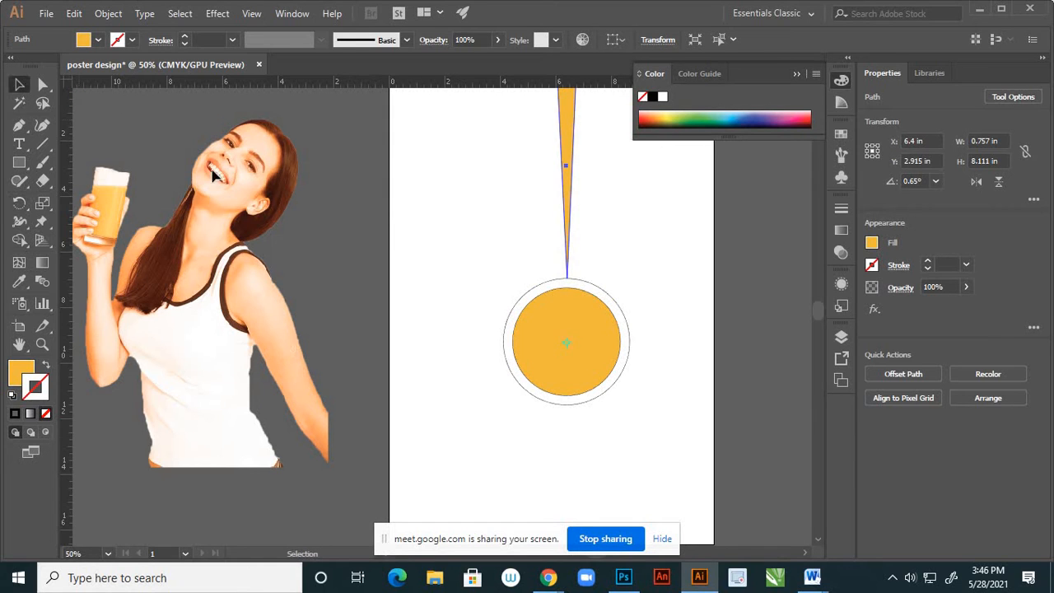
{"action": "left_click", "coordinate": [501, 189]}
Create a copy of the tapered ray rotated 10° clockwise about the circle's center
{"action": "left_click", "coordinate": [565, 157]}
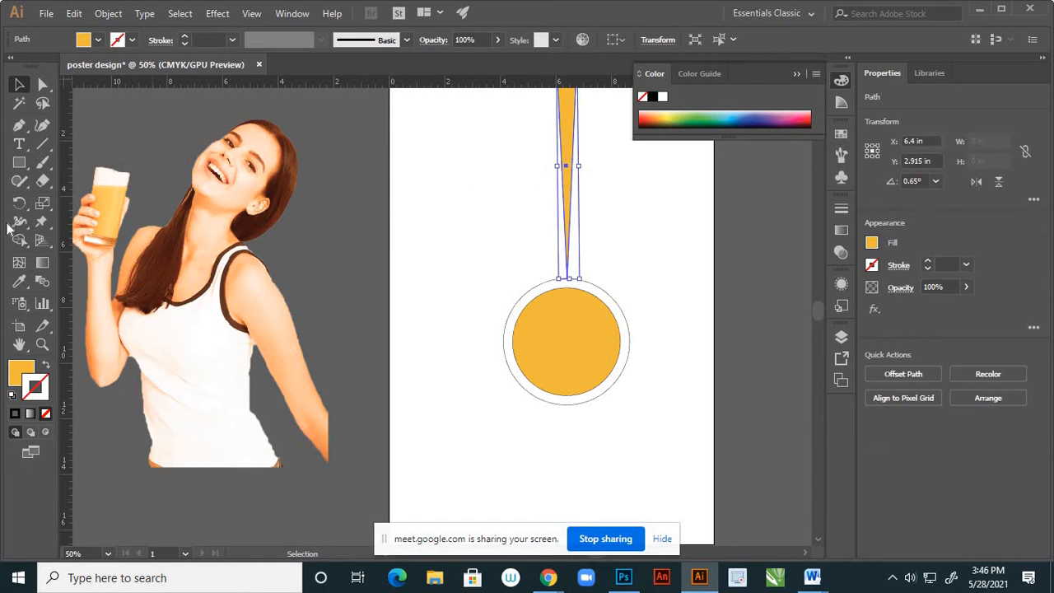
{"action": "left_click", "coordinate": [19, 202]}
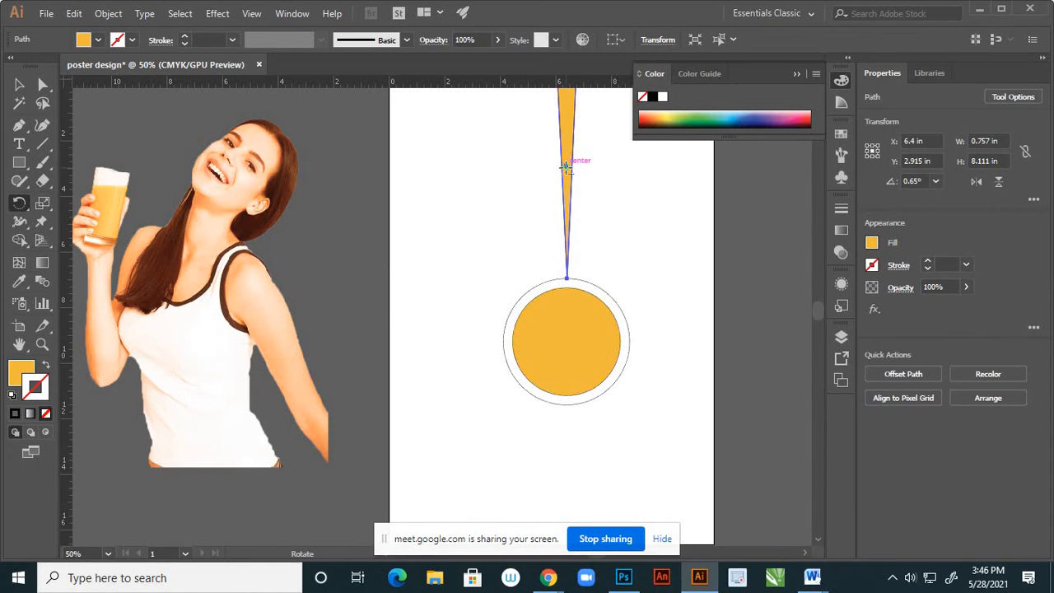
{"action": "left_click_drag", "start_coordinate": [565, 165], "coordinate": [569, 318]}
{"action": "left_click", "coordinate": [568, 339], "text": "alt"}
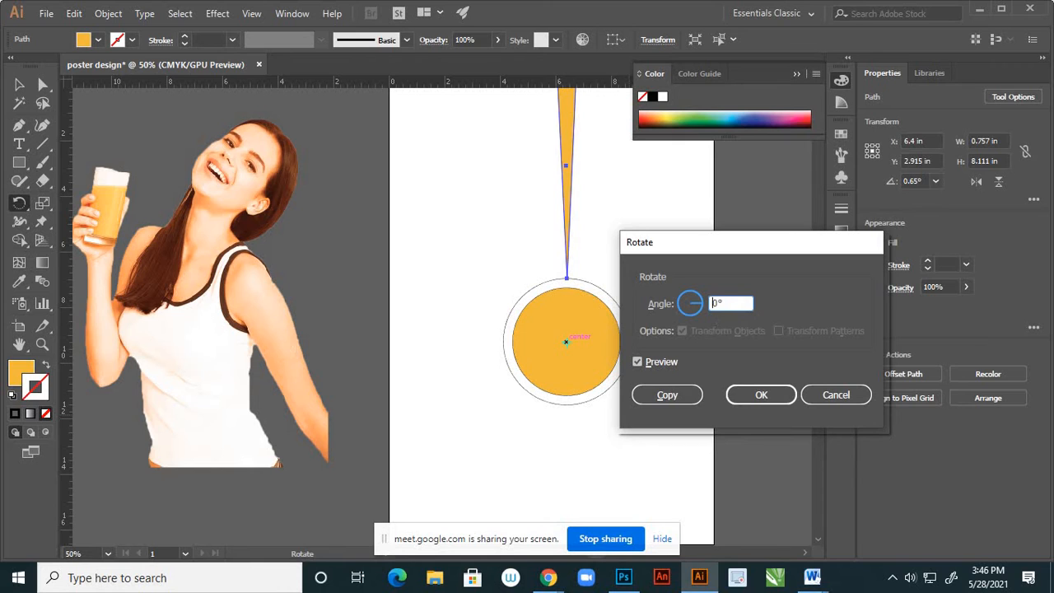
{"action": "left_click", "coordinate": [667, 395]}
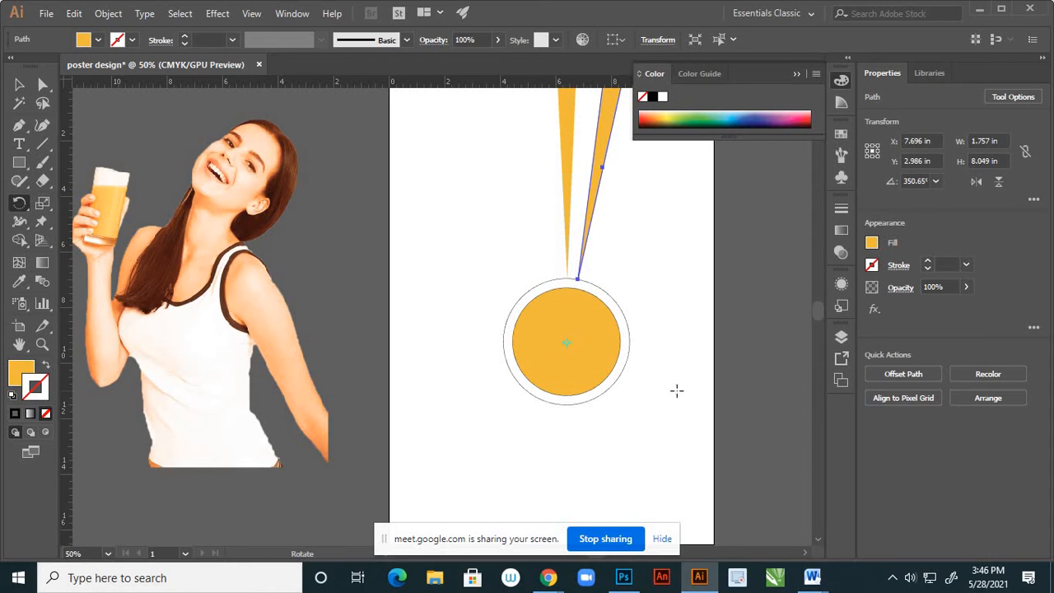
Repeat the rotated copy of the ray until the rays form a full sunburst around the ring, then deselect
{"action": "key", "text": "ctrl+d"}
{"action": "key", "text": "ctrl+d"}
{"action": "key", "text": "ctrl+d"}
{"action": "key", "text": "ctrl+d"}
{"action": "key", "text": "ctrl+d"}
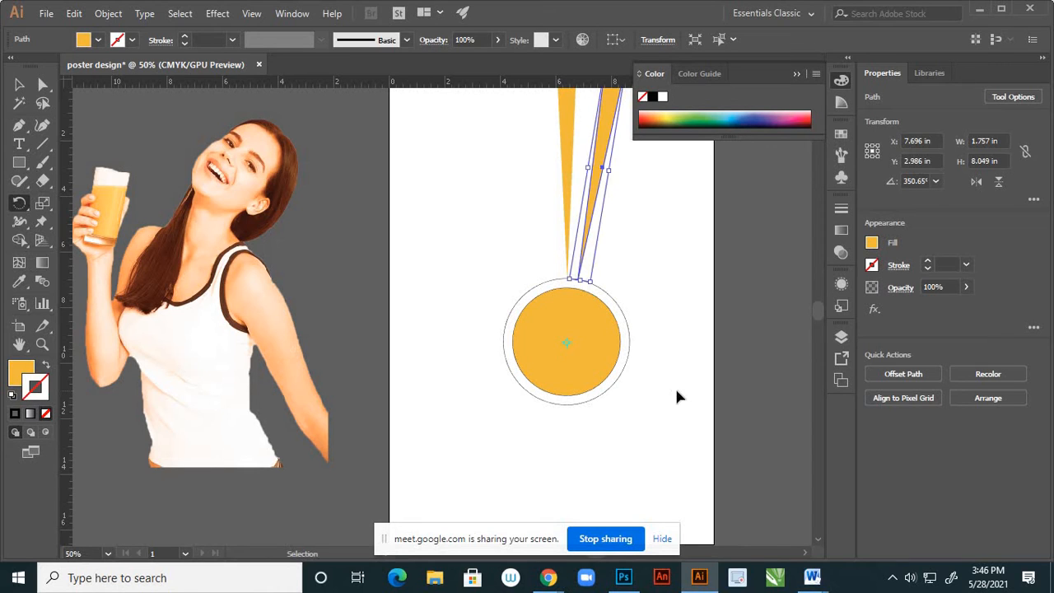
{"action": "key", "text": "ctrl+d"}
{"action": "key", "text": "ctrl+d"}
{"action": "key", "text": "ctrl+d"}
{"action": "key", "text": "ctrl+d"}
{"action": "key", "text": "ctrl+d"}
{"action": "key", "text": "ctrl+d"}
{"action": "key", "text": "ctrl+d"}
{"action": "key", "text": "ctrl+d"}
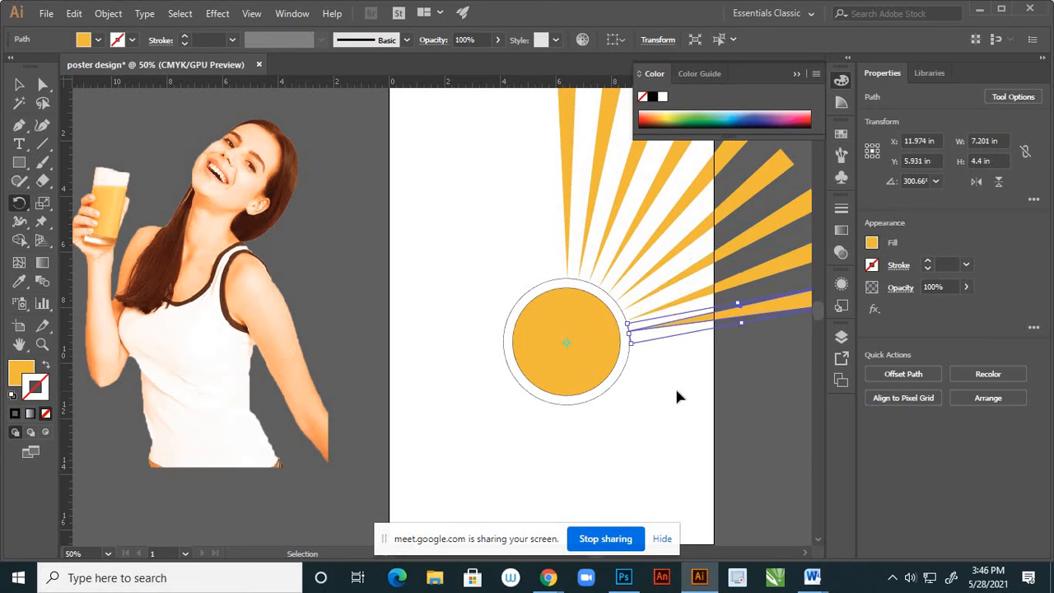
{"action": "key", "text": "ctrl+d"}
{"action": "key", "text": "ctrl+d"}
{"action": "key", "text": "ctrl+d"}
{"action": "key", "text": "ctrl+d"}
{"action": "key", "text": "ctrl+d"}
{"action": "key", "text": "ctrl+d"}
{"action": "key", "text": "ctrl+d"}
{"action": "key", "text": "ctrl+d"}
{"action": "key", "text": "ctrl+d"}
{"action": "key", "text": "ctrl+d"}
{"action": "key", "text": "ctrl+d"}
{"action": "key", "text": "ctrl+d"}
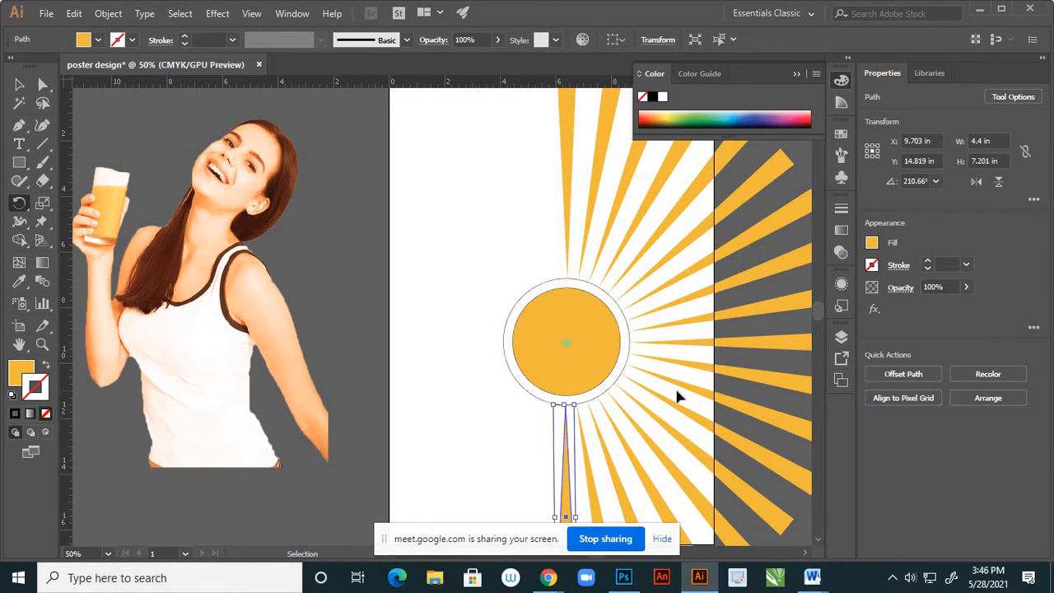
{"action": "key", "text": "ctrl+d"}
{"action": "key", "text": "ctrl+d"}
{"action": "key", "text": "ctrl+d"}
{"action": "key", "text": "ctrl+d"}
{"action": "key", "text": "ctrl+d"}
{"action": "key", "text": "ctrl+d"}
{"action": "key", "text": "ctrl+d"}
{"action": "key", "text": "ctrl+d"}
{"action": "key", "text": "ctrl+d"}
{"action": "key", "text": "ctrl+d"}
{"action": "key", "text": "ctrl+d"}
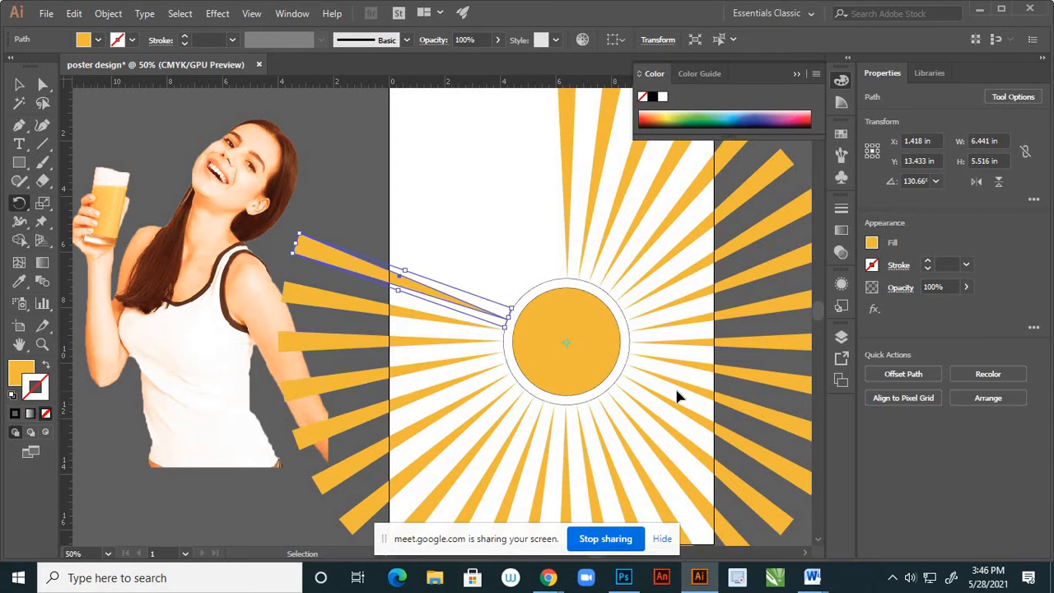
{"action": "key", "text": "ctrl+d"}
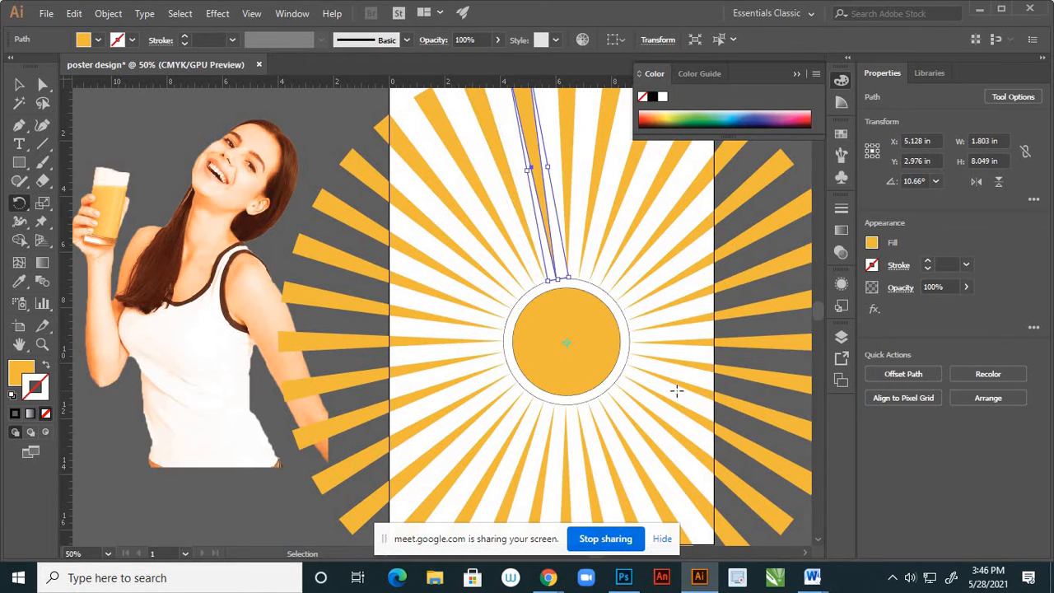
{"action": "scroll", "coordinate": [405, 232], "scroll_direction": "up", "scroll_amount": 1}
{"action": "left_click", "coordinate": [19, 84]}
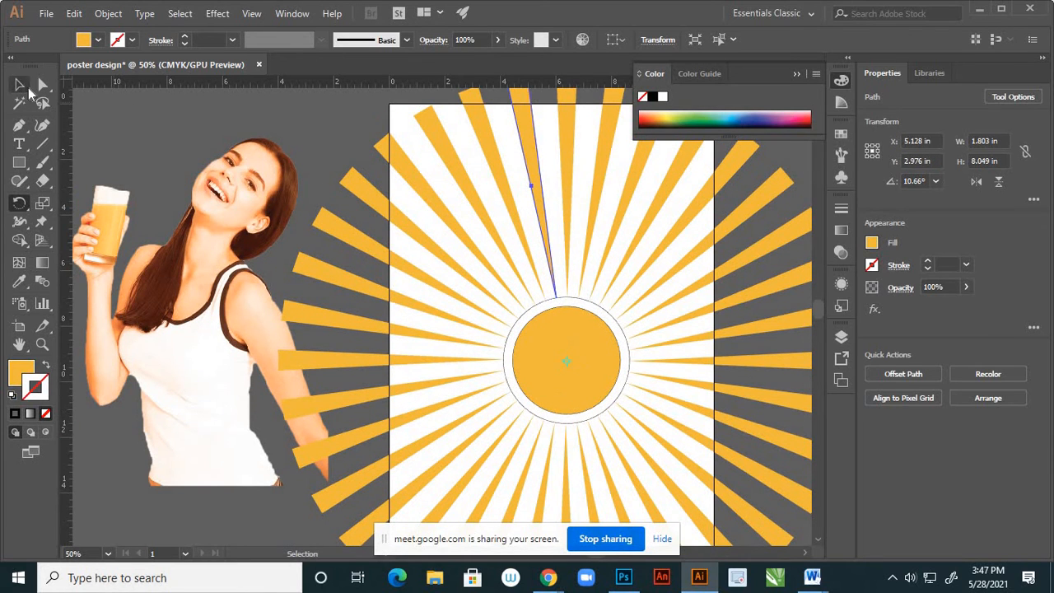
{"action": "left_click", "coordinate": [535, 310]}
Delete the outer ring on Layer 3 around the yellow-orange circle
{"action": "scroll", "coordinate": [575, 290], "scroll_direction": "down", "scroll_amount": 3}
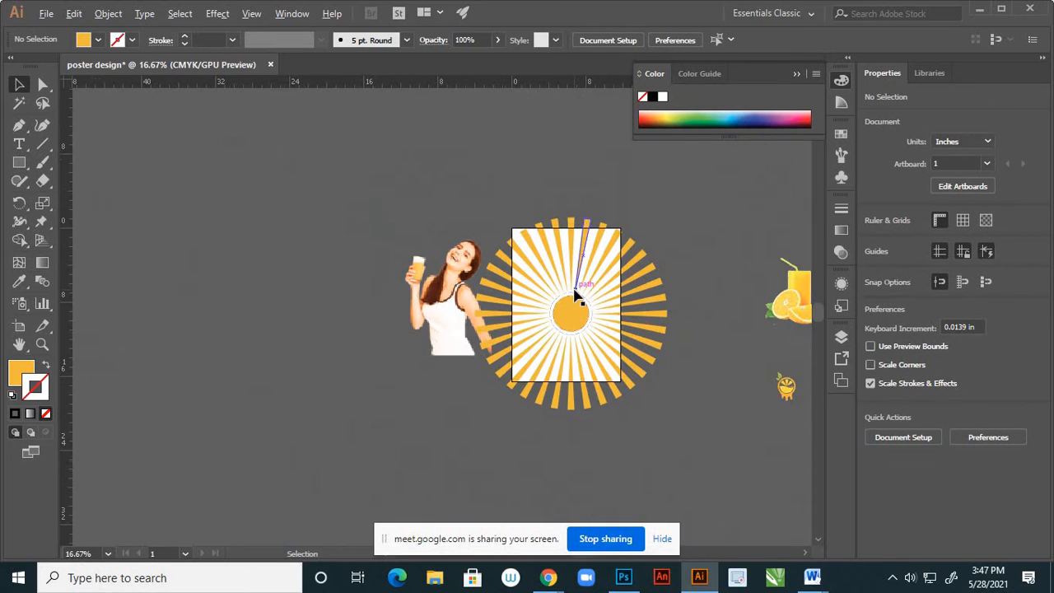
{"action": "scroll", "coordinate": [614, 300], "scroll_direction": "up", "scroll_amount": 2}
{"action": "scroll", "coordinate": [570, 271], "scroll_direction": "down", "scroll_amount": 2}
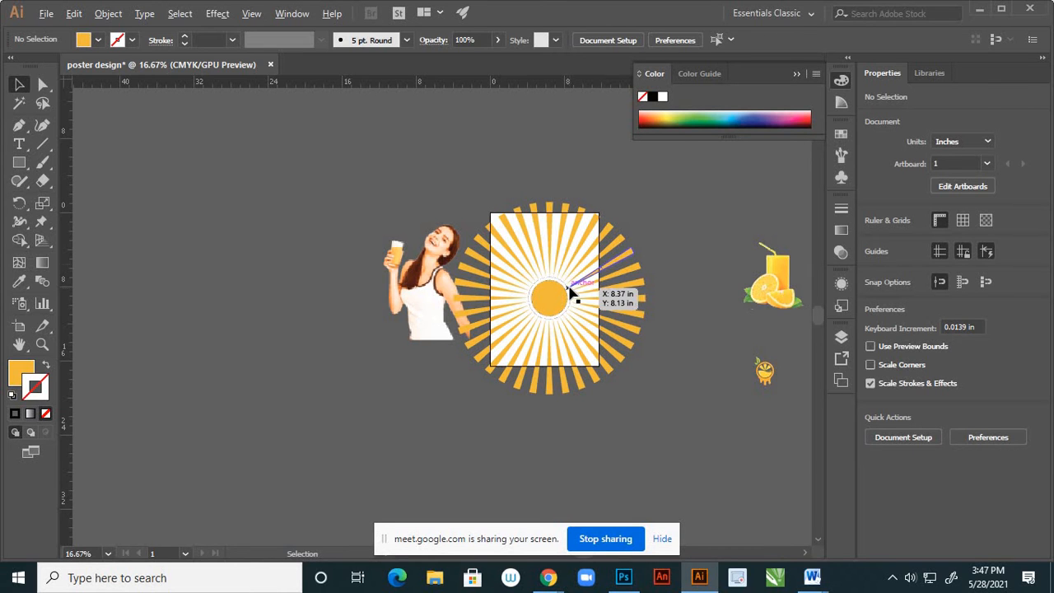
{"action": "scroll", "coordinate": [544, 298], "scroll_direction": "up", "scroll_amount": 5}
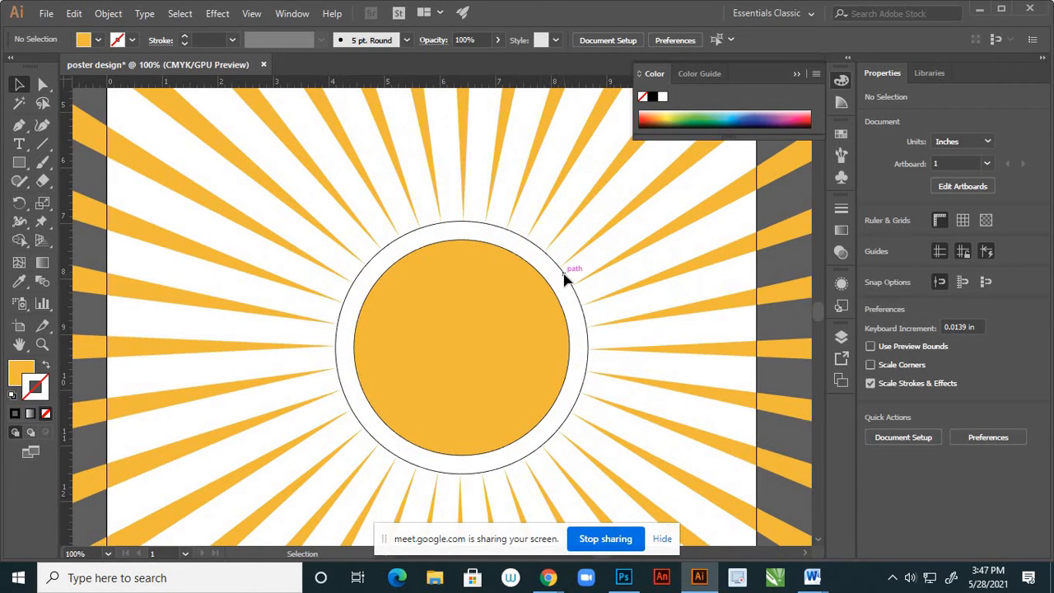
{"action": "left_click", "coordinate": [840, 338]}
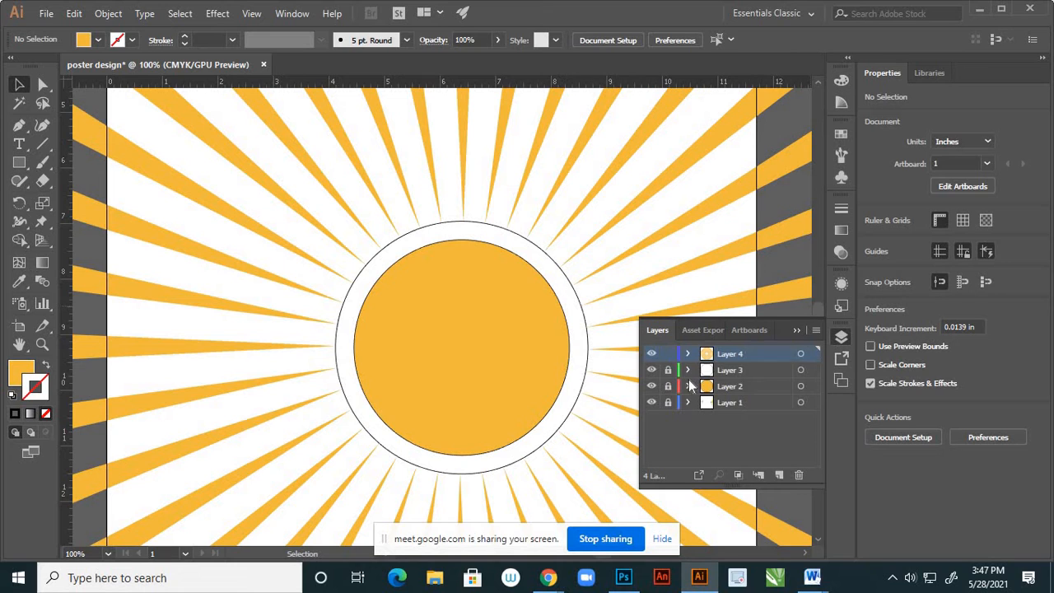
{"action": "left_click", "coordinate": [801, 371]}
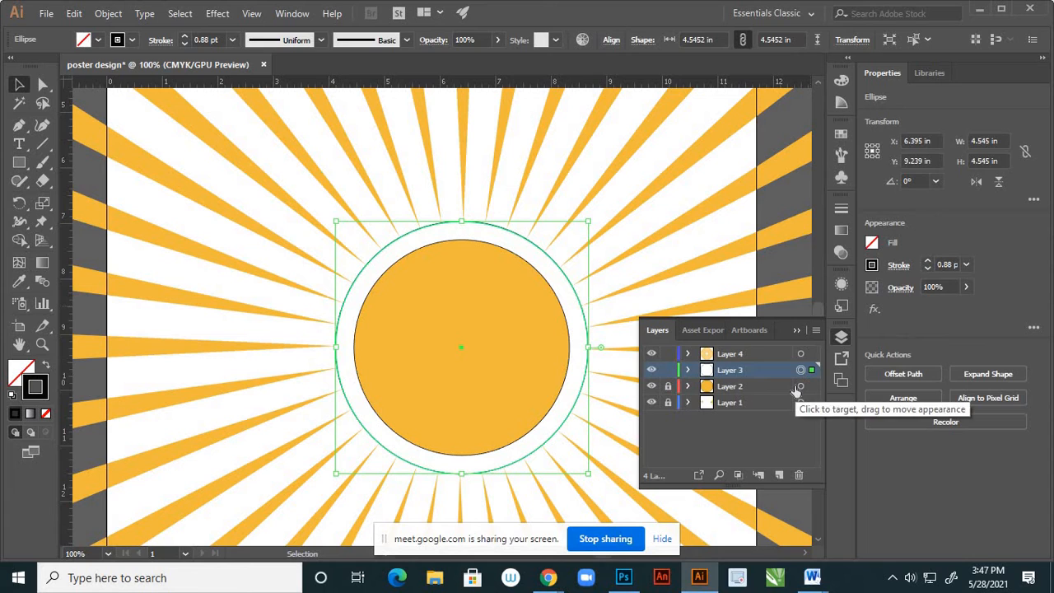
{"action": "key", "text": "Delete"}
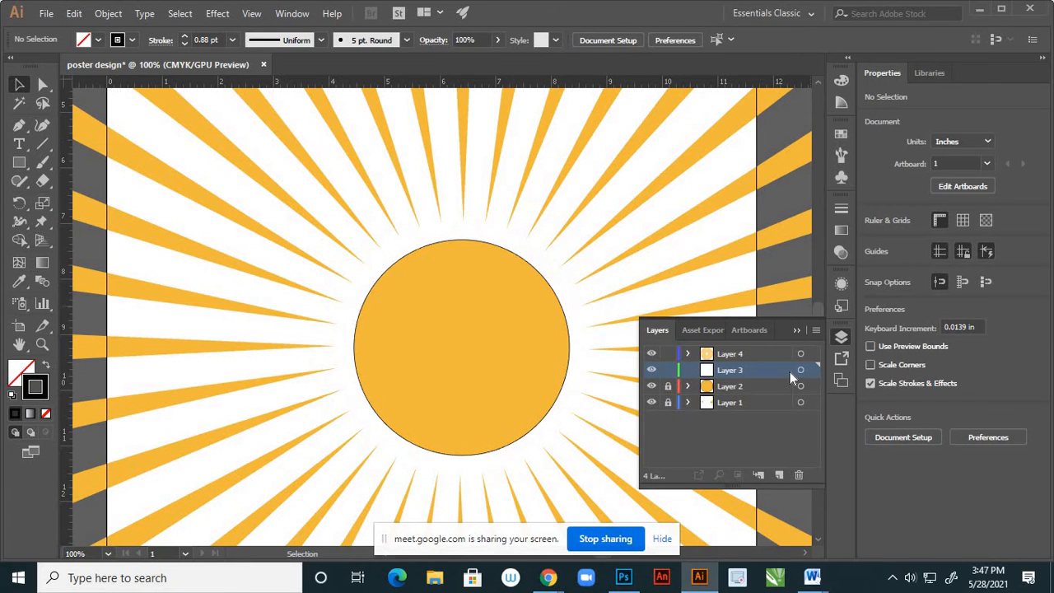
{"action": "left_click", "coordinate": [796, 330]}
{"action": "scroll", "coordinate": [694, 316], "scroll_direction": "down", "scroll_amount": 4, "text": "alt"}
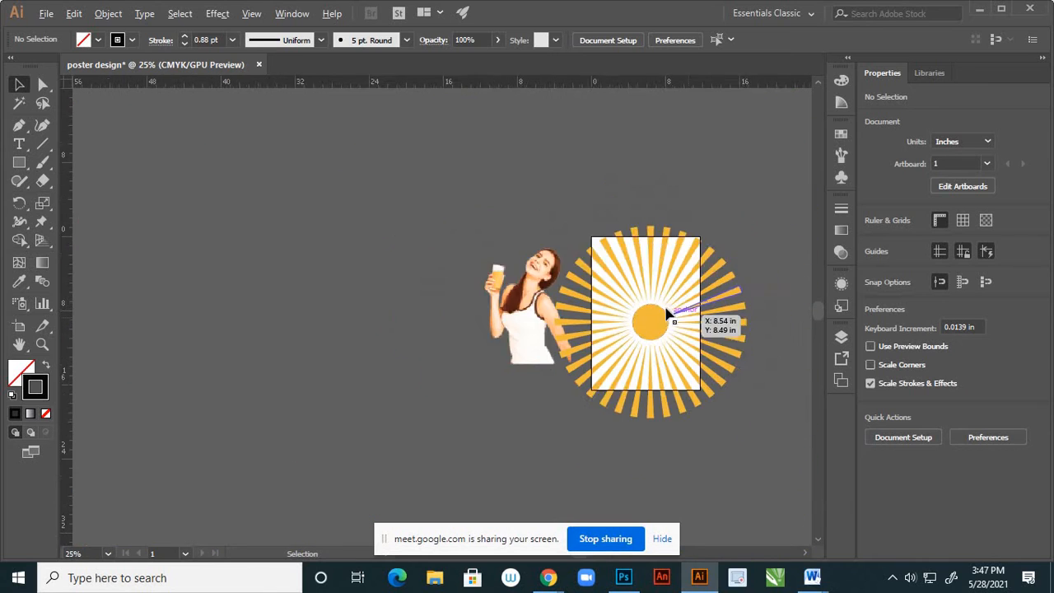
{"action": "scroll", "coordinate": [667, 311], "scroll_direction": "down", "scroll_amount": 2}
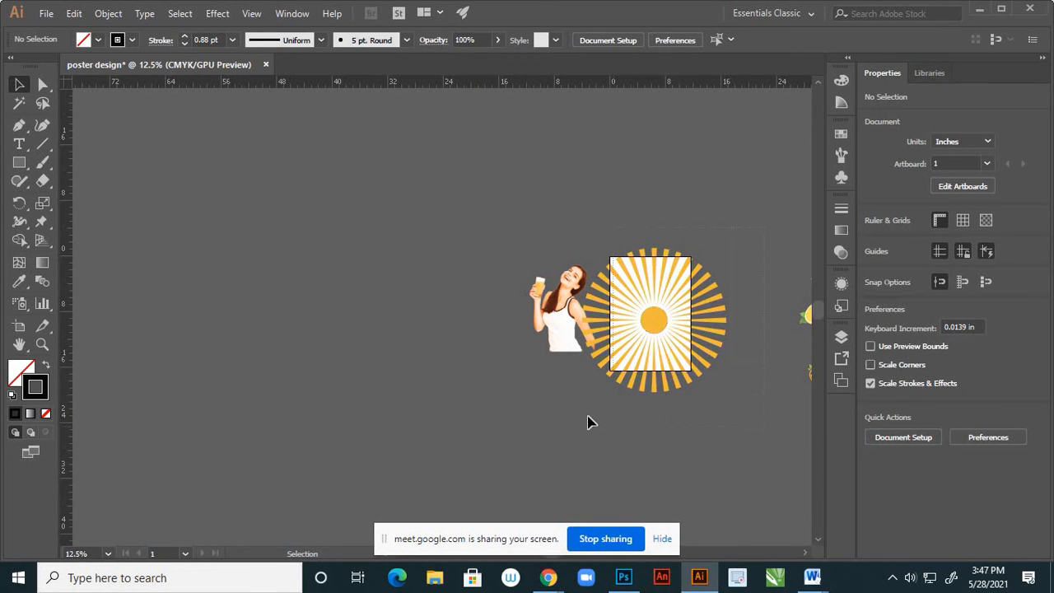
{"action": "key", "text": "ctrl+a"}
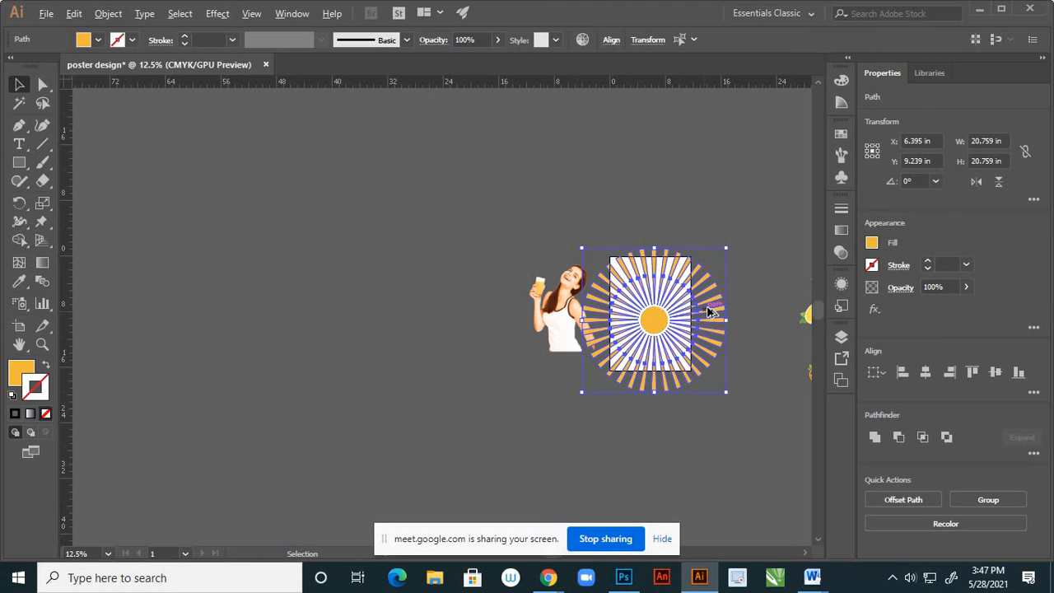
{"action": "scroll", "coordinate": [710, 311], "scroll_direction": "up", "scroll_amount": 4}
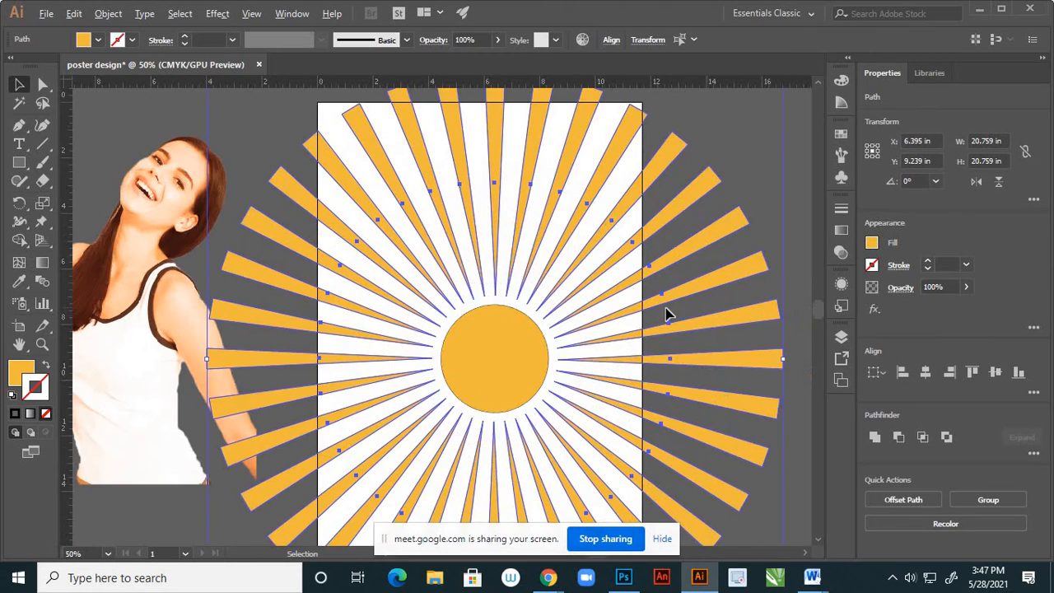
{"action": "left_click", "coordinate": [841, 337]}
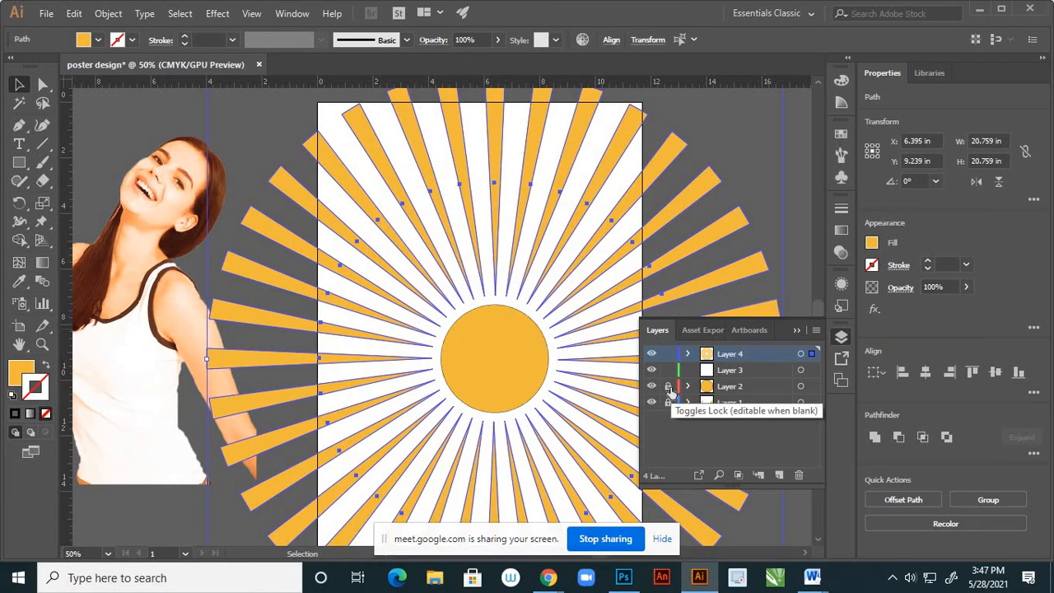
{"action": "left_click", "coordinate": [796, 331]}
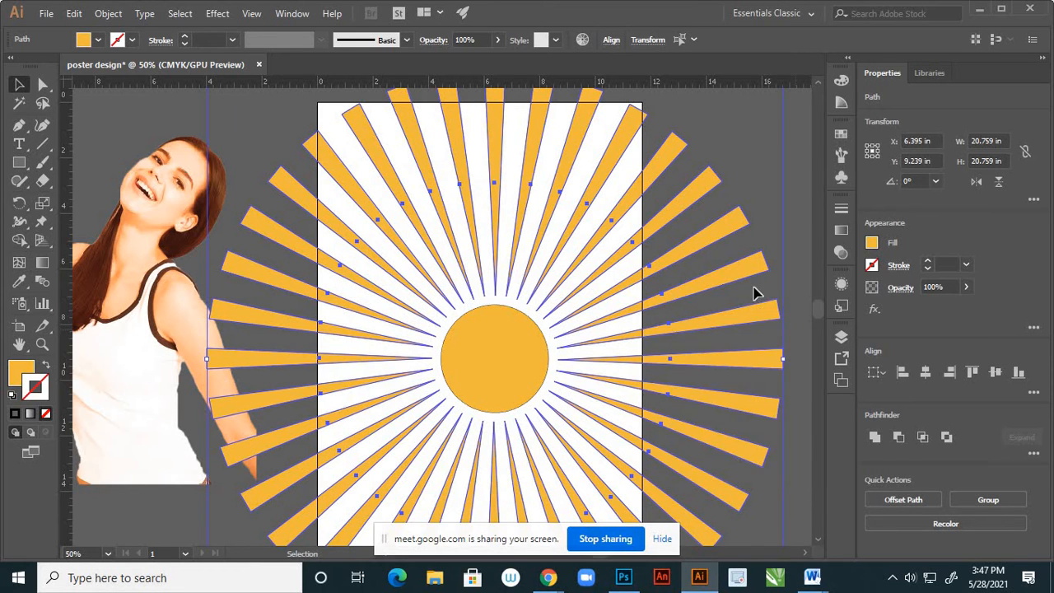
{"action": "scroll", "coordinate": [699, 238], "scroll_direction": "down", "scroll_amount": 3}
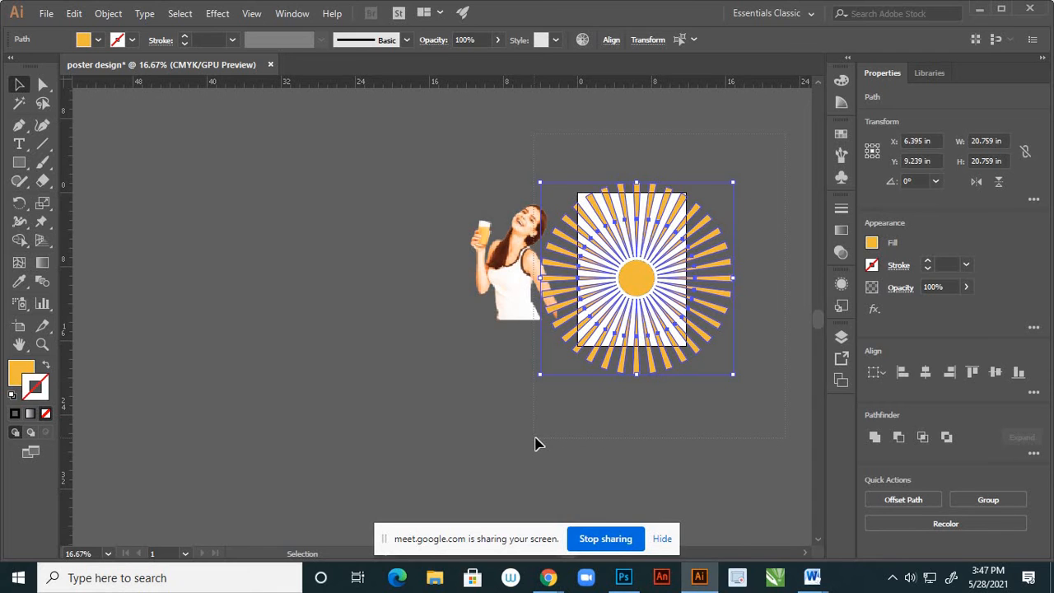
{"action": "left_click", "coordinate": [628, 440]}
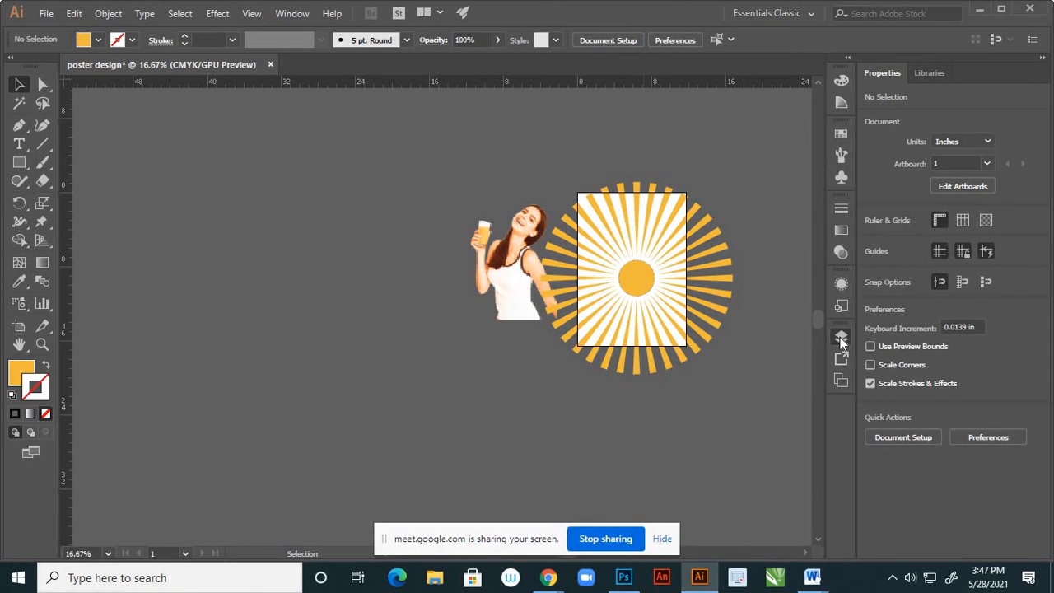
{"action": "left_click", "coordinate": [840, 338]}
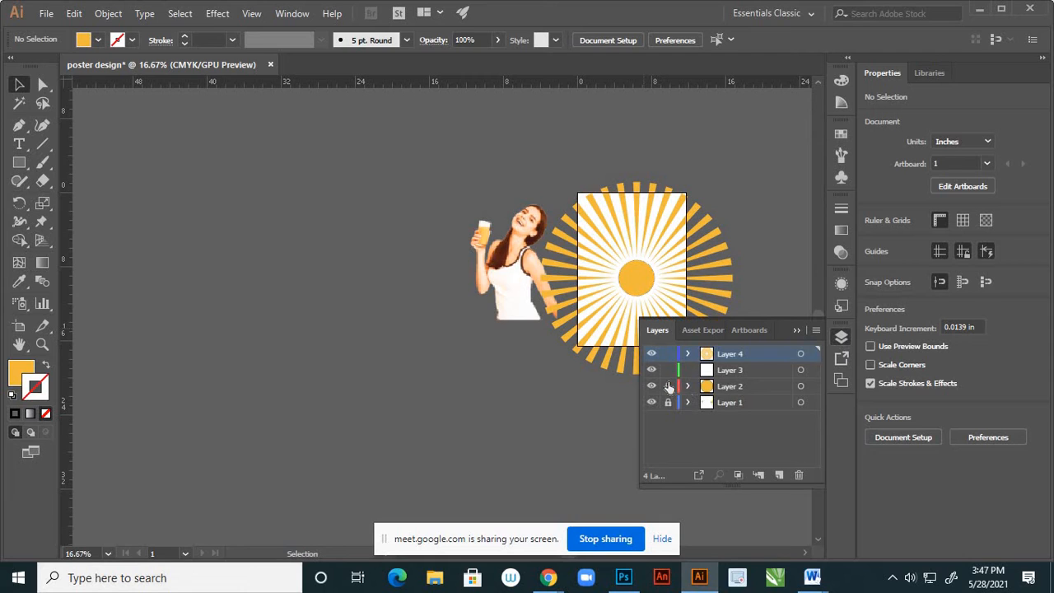
{"action": "left_click", "coordinate": [668, 386]}
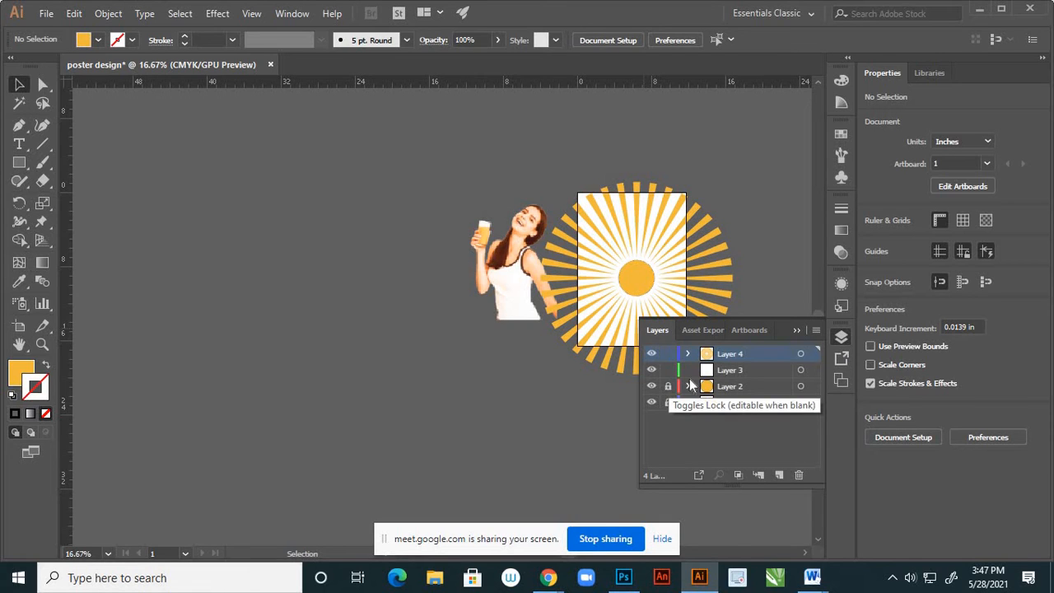
{"action": "left_click", "coordinate": [797, 331]}
Select all the tapered rays, combine them into one group, and deselect
{"action": "left_click", "coordinate": [665, 277]}
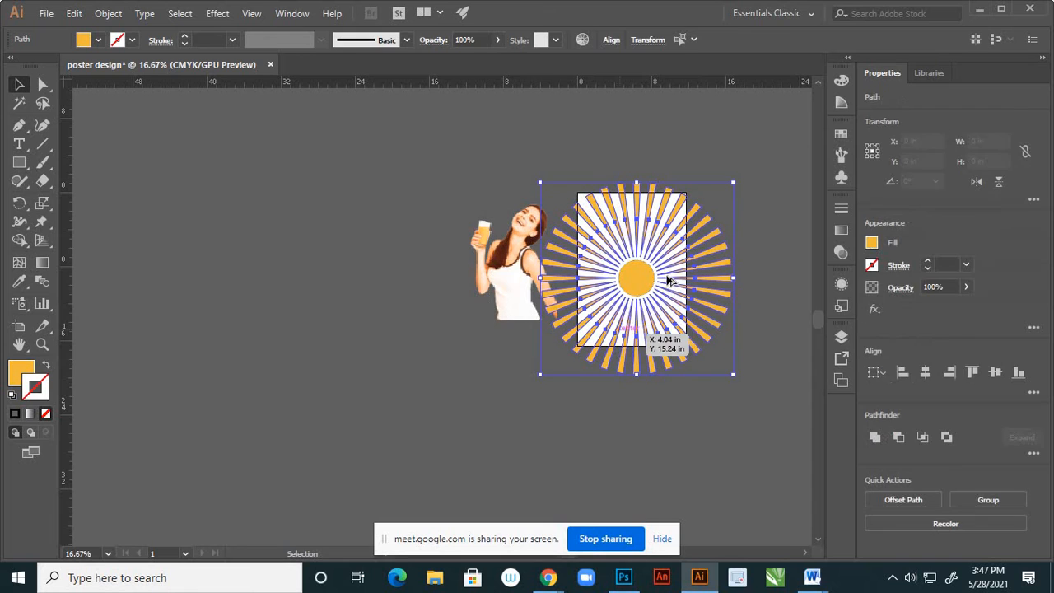
{"action": "scroll", "coordinate": [665, 277], "scroll_direction": "up", "scroll_amount": 2}
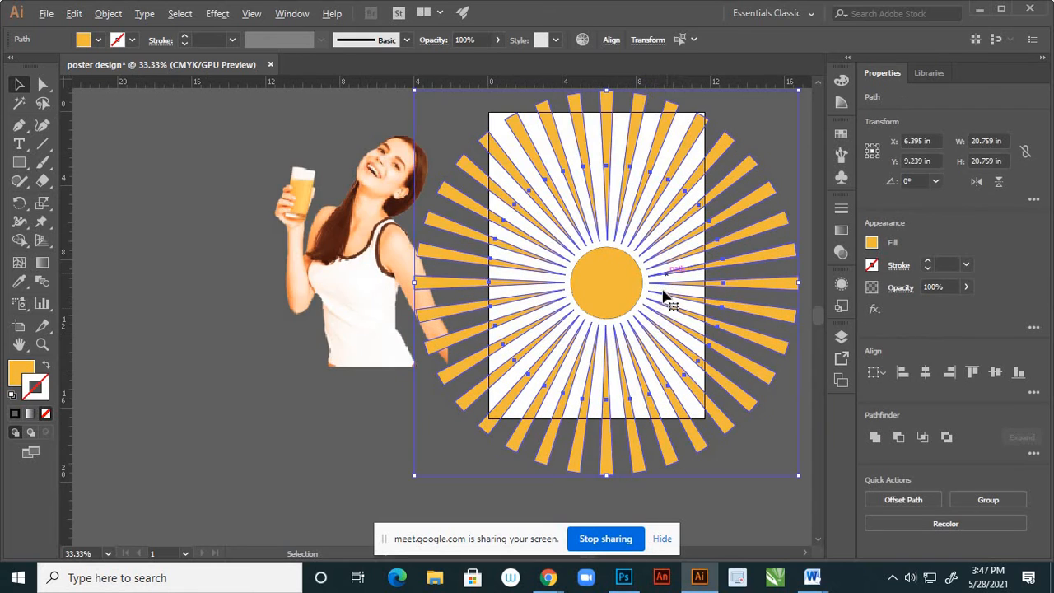
{"action": "right_click", "coordinate": [722, 387]}
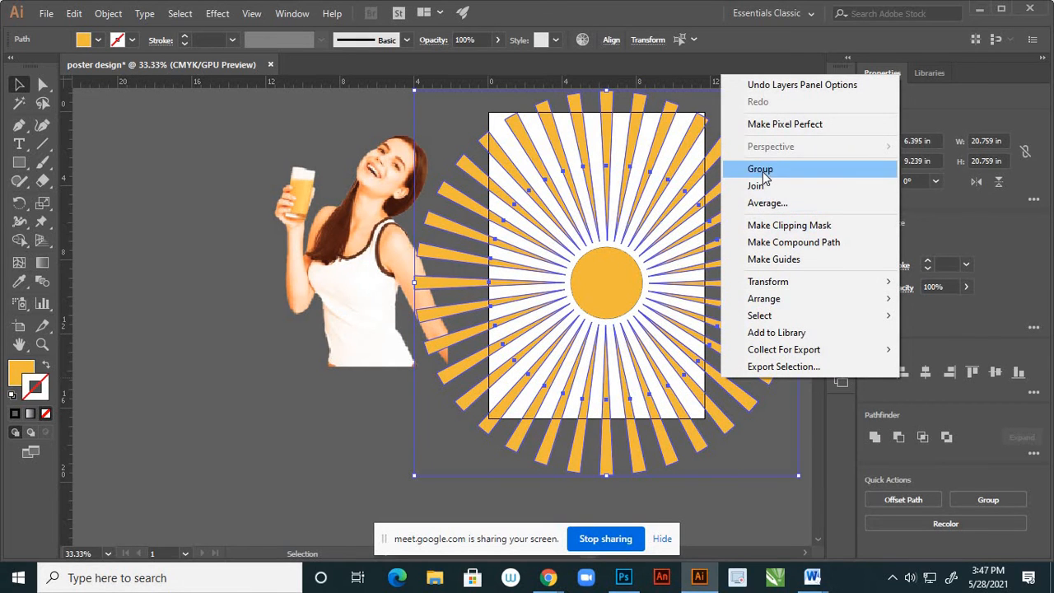
{"action": "left_click", "coordinate": [763, 169]}
{"action": "left_click", "coordinate": [671, 270]}
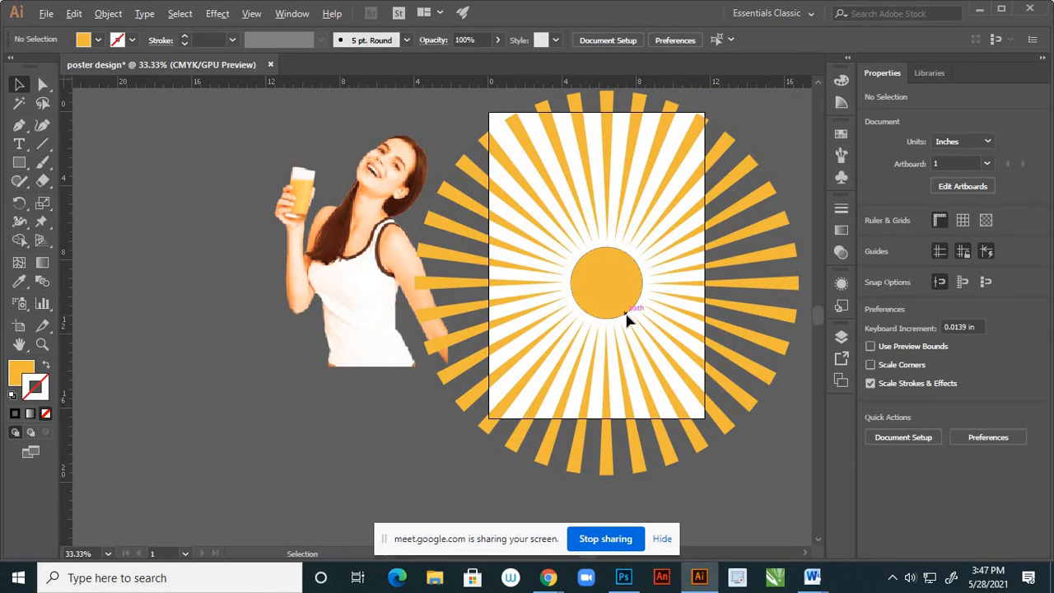
Unlock Layer 2, remove the stroke from its yellow-orange circle, and deselect the circle
{"action": "scroll", "coordinate": [626, 318], "scroll_direction": "down", "scroll_amount": 2}
{"action": "scroll", "coordinate": [631, 312], "scroll_direction": "up", "scroll_amount": 3}
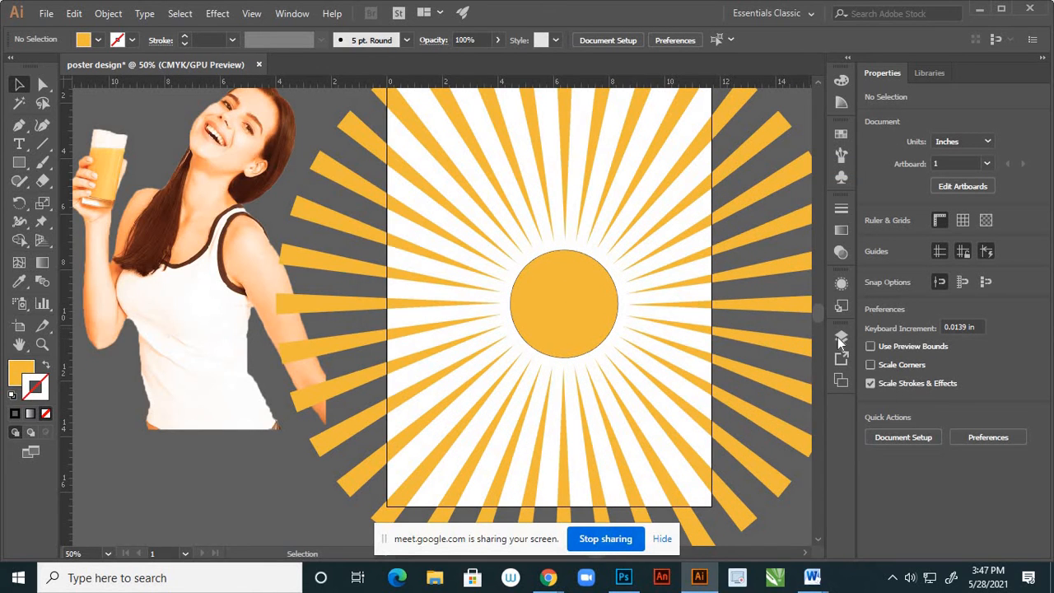
{"action": "left_click", "coordinate": [841, 339]}
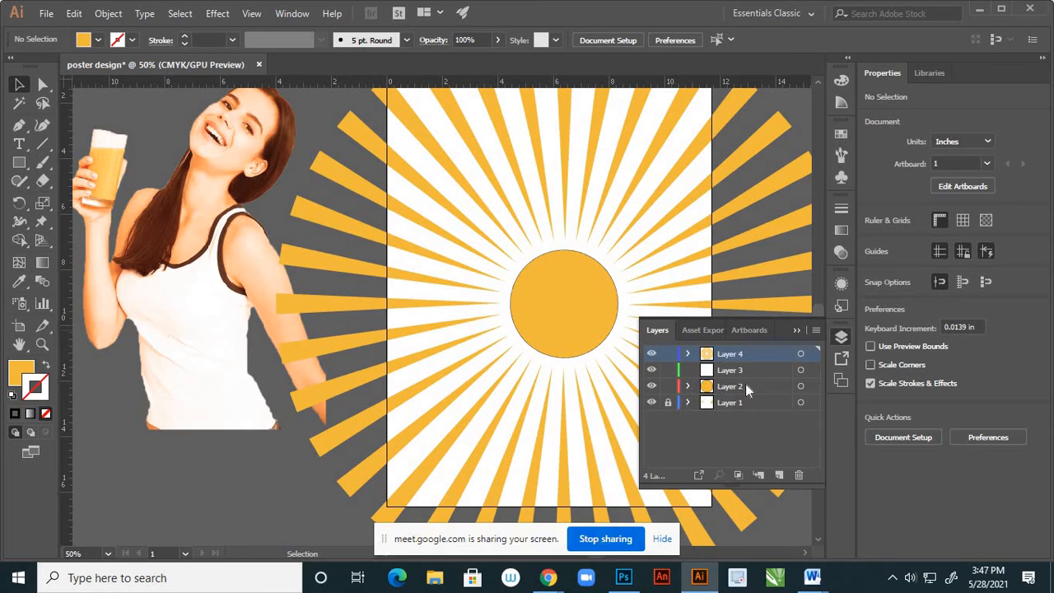
{"action": "left_click", "coordinate": [800, 387]}
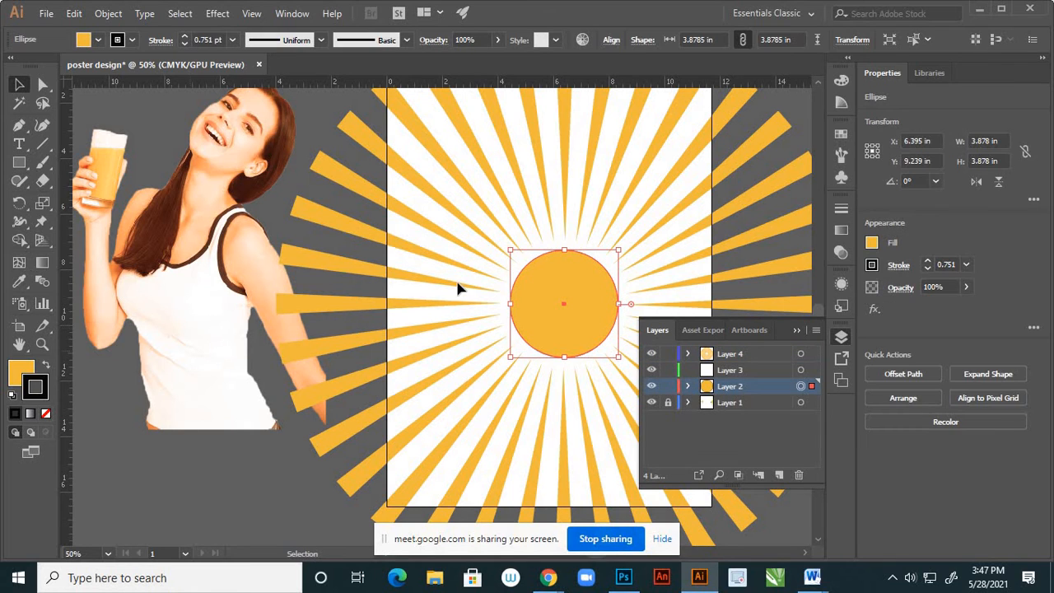
{"action": "left_click", "coordinate": [46, 414]}
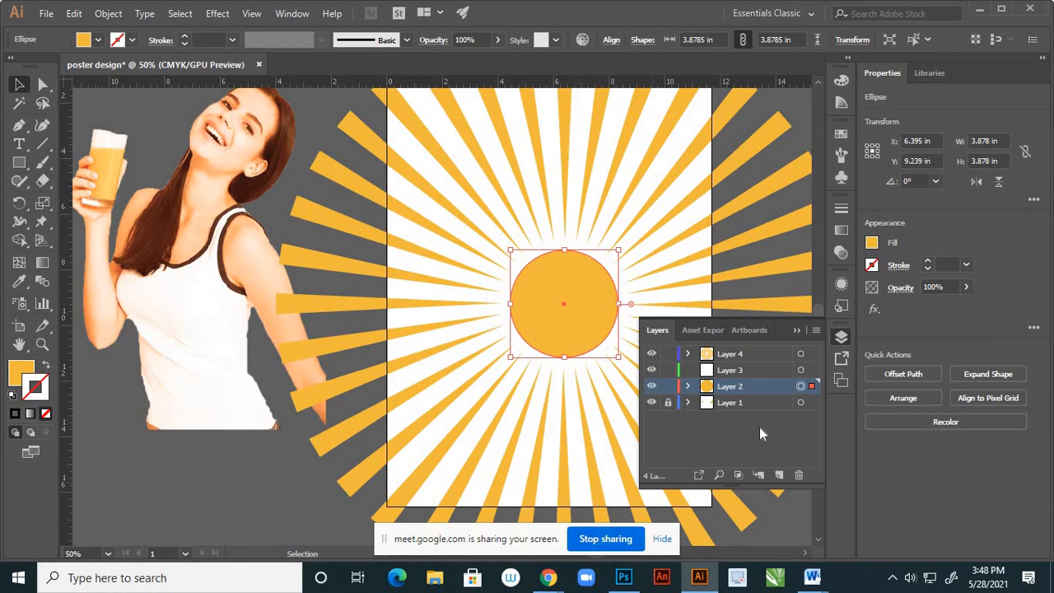
{"action": "left_click", "coordinate": [841, 336]}
{"action": "scroll", "coordinate": [587, 367], "scroll_direction": "down", "scroll_amount": 3}
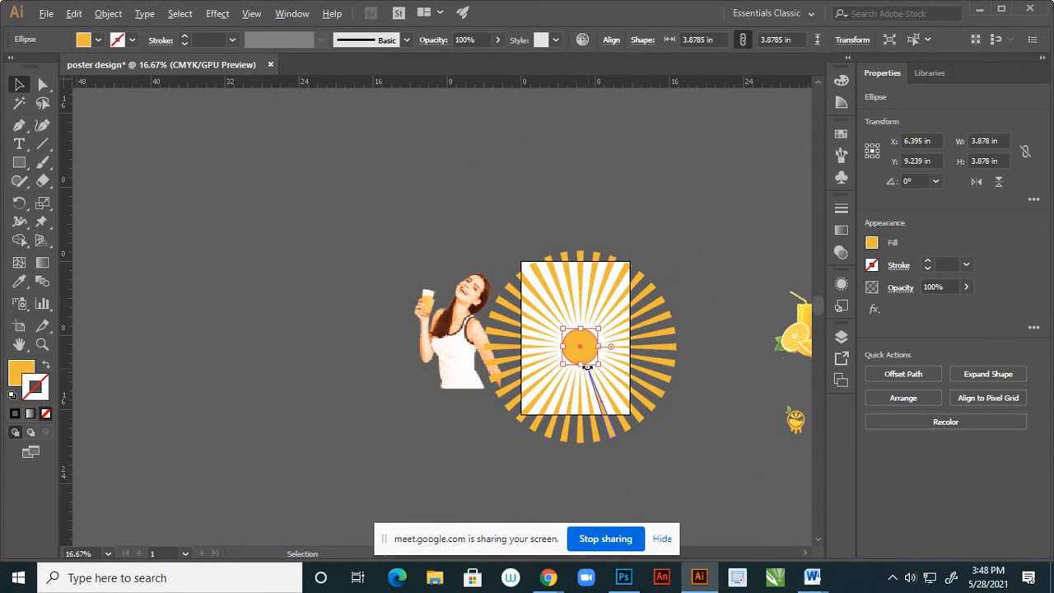
{"action": "left_click", "coordinate": [713, 270]}
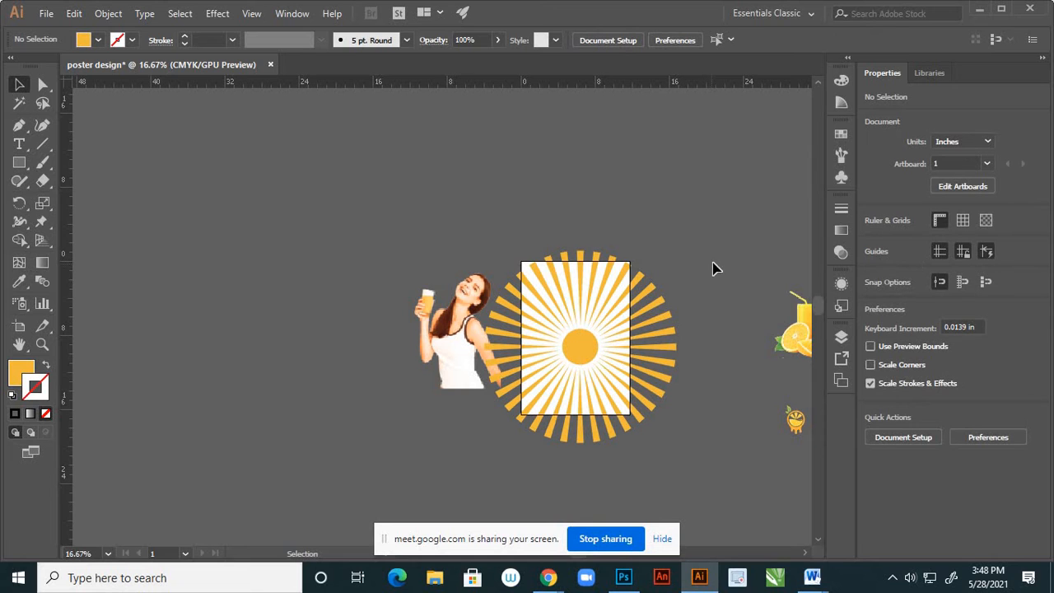
Group the yellow-orange circle with the sunburst rays and deselect the group
{"action": "left_click_drag", "start_coordinate": [713, 254], "coordinate": [444, 425]}
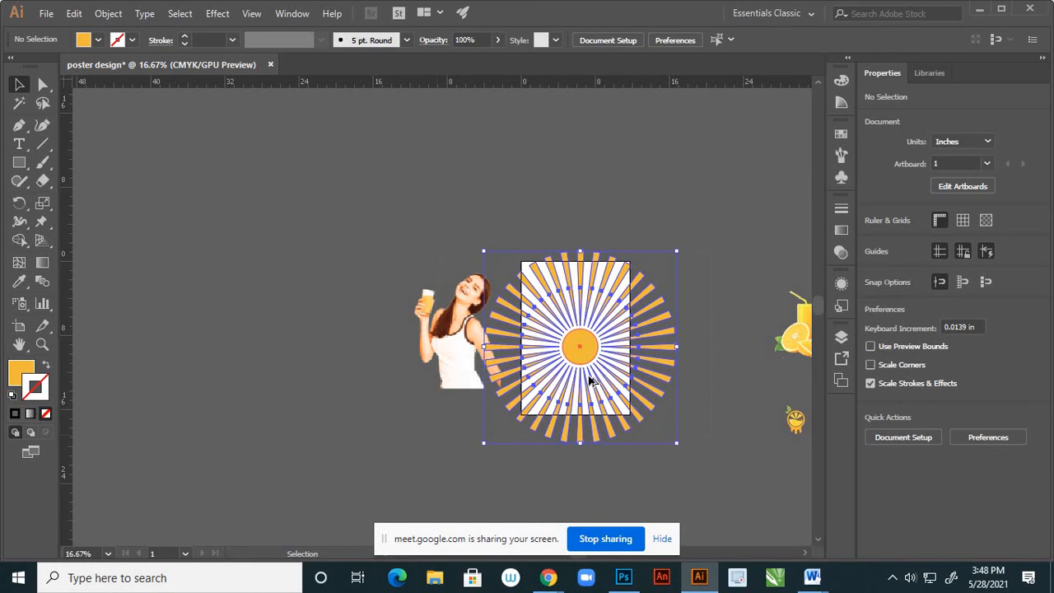
{"action": "scroll", "coordinate": [594, 364], "scroll_direction": "up", "scroll_amount": 1}
{"action": "scroll", "coordinate": [595, 365], "scroll_direction": "up", "scroll_amount": 1}
{"action": "right_click", "coordinate": [580, 340]}
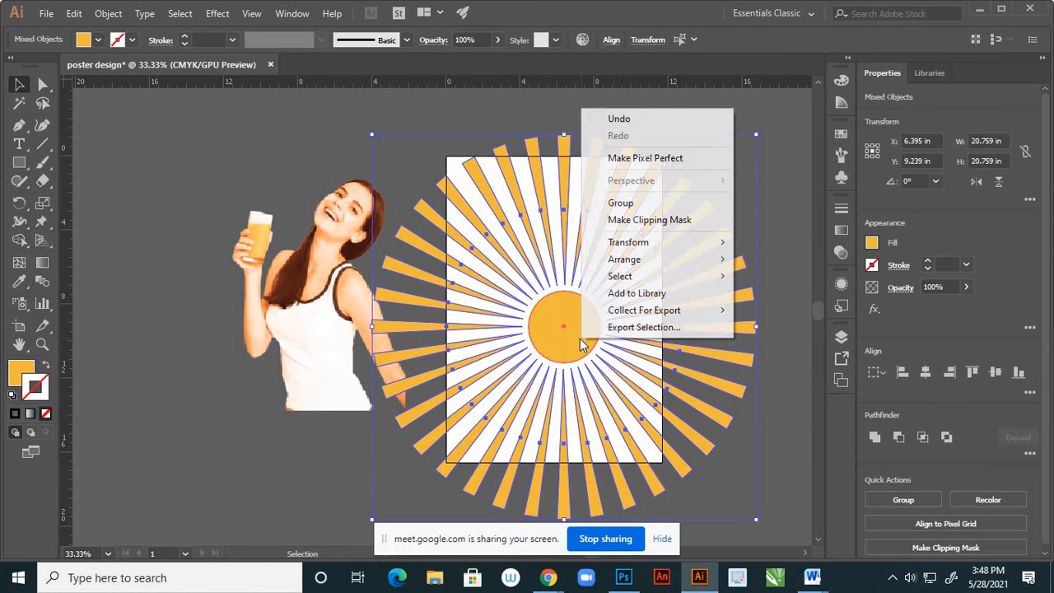
{"action": "left_click", "coordinate": [624, 203]}
{"action": "scroll", "coordinate": [584, 275], "scroll_direction": "down", "scroll_amount": 3}
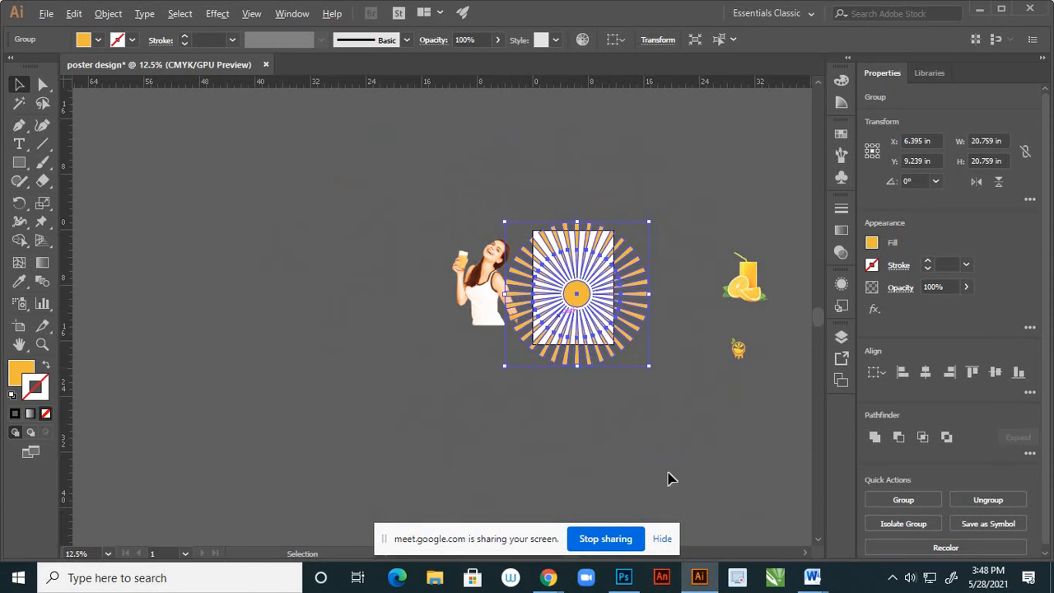
{"action": "left_click", "coordinate": [667, 448]}
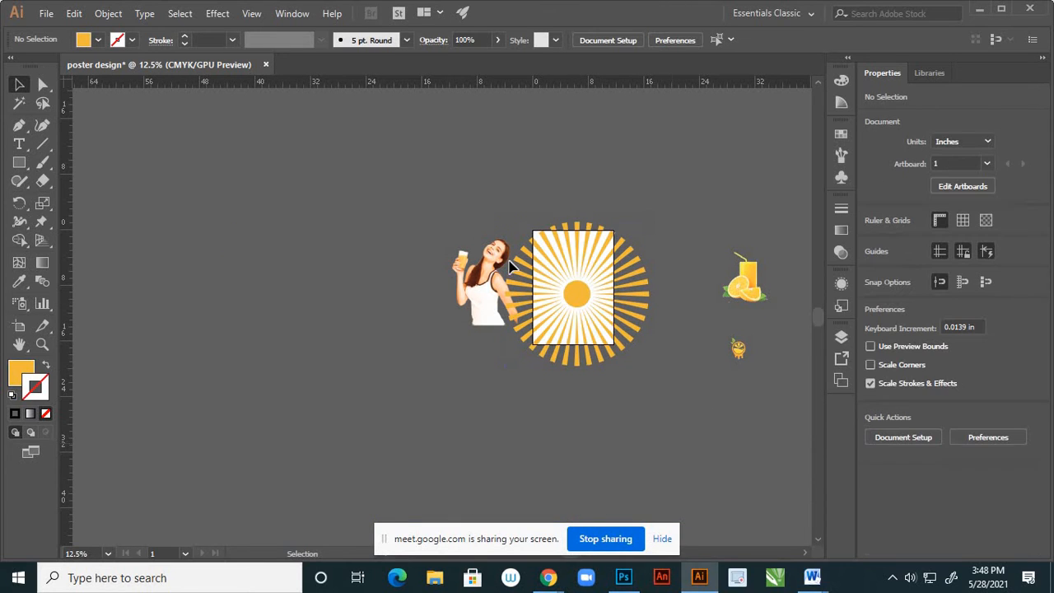
Move the sunburst group up and left of the artboard's center and scale it down proportionally to about 11.16 in wide
{"action": "left_click", "coordinate": [579, 294]}
{"action": "left_click_drag", "start_coordinate": [579, 294], "coordinate": [524, 215]}
{"action": "scroll", "coordinate": [600, 197], "scroll_direction": "up", "scroll_amount": 2}
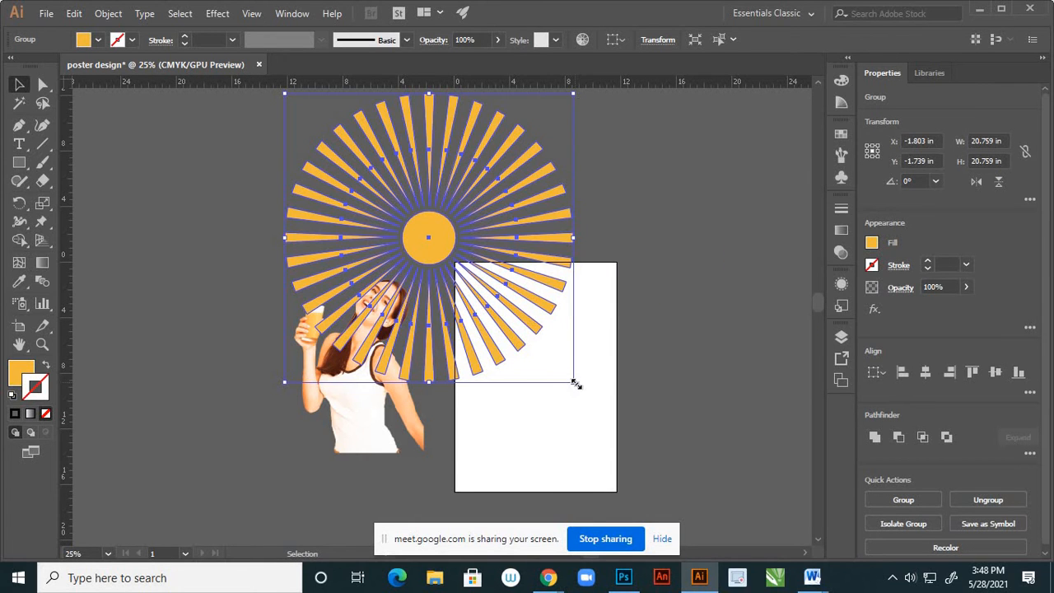
{"action": "left_click_drag", "start_coordinate": [576, 384], "coordinate": [506, 336]}
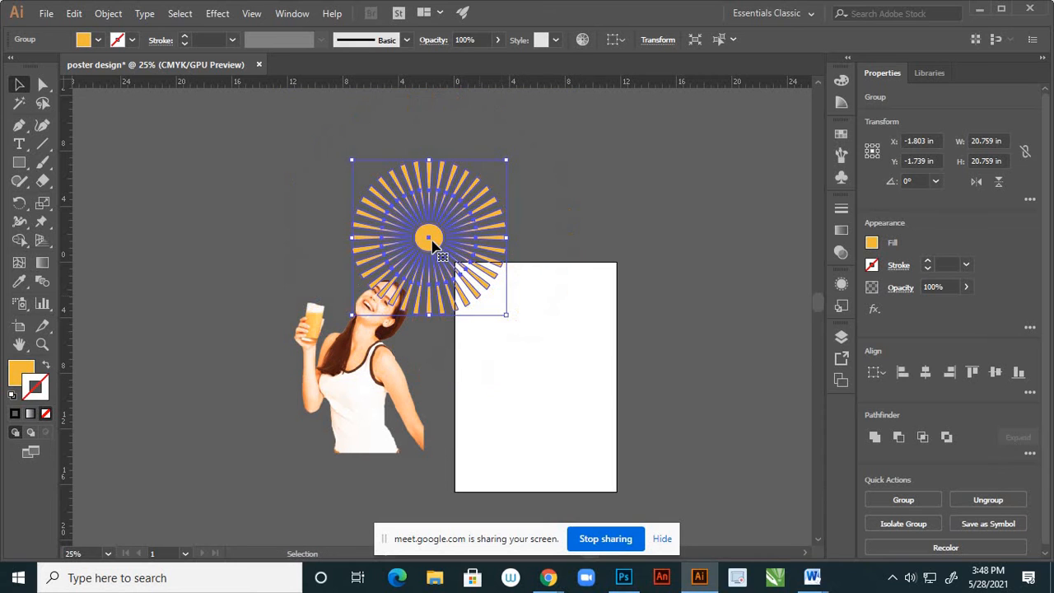
Move the sunburst group so its center sits near the artboard's upper-left corner, and reselect it after deselecting
{"action": "left_click_drag", "start_coordinate": [470, 281], "coordinate": [466, 278]}
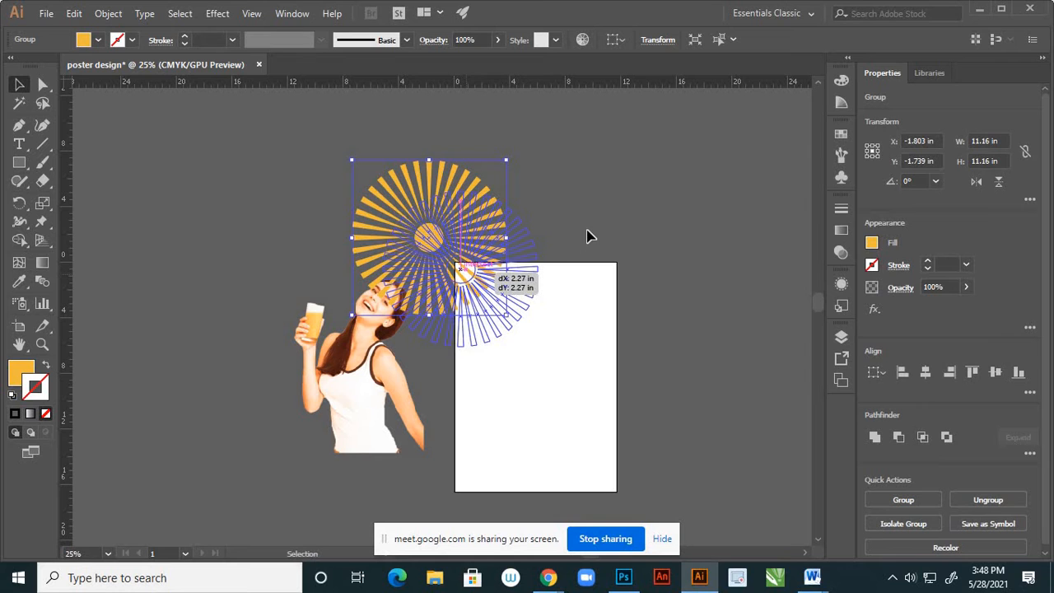
{"action": "left_click", "coordinate": [586, 235]}
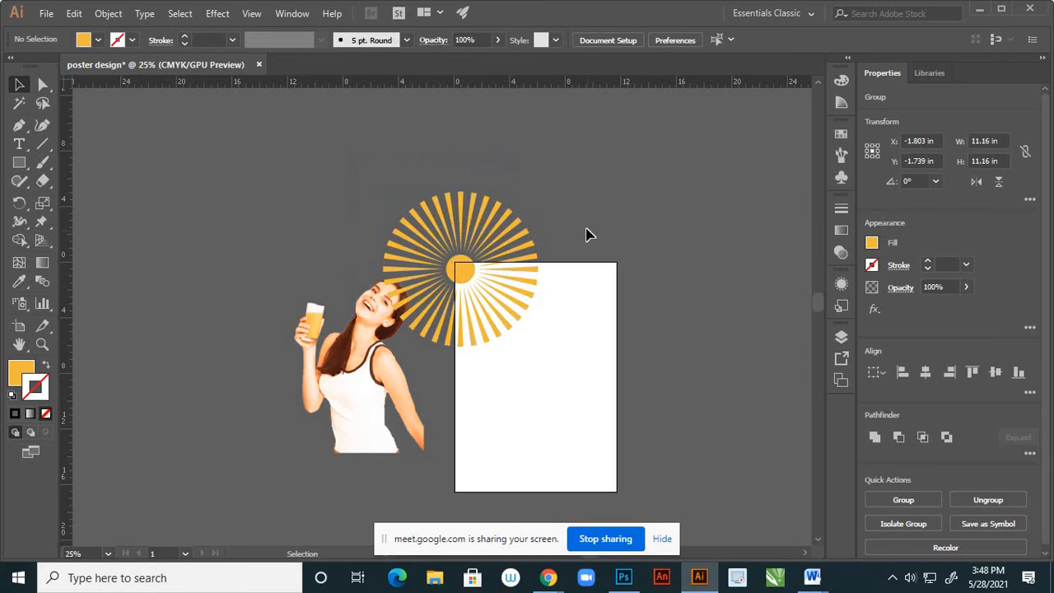
{"action": "left_click", "coordinate": [510, 312]}
{"action": "scroll", "coordinate": [546, 238], "scroll_direction": "down", "scroll_amount": 1}
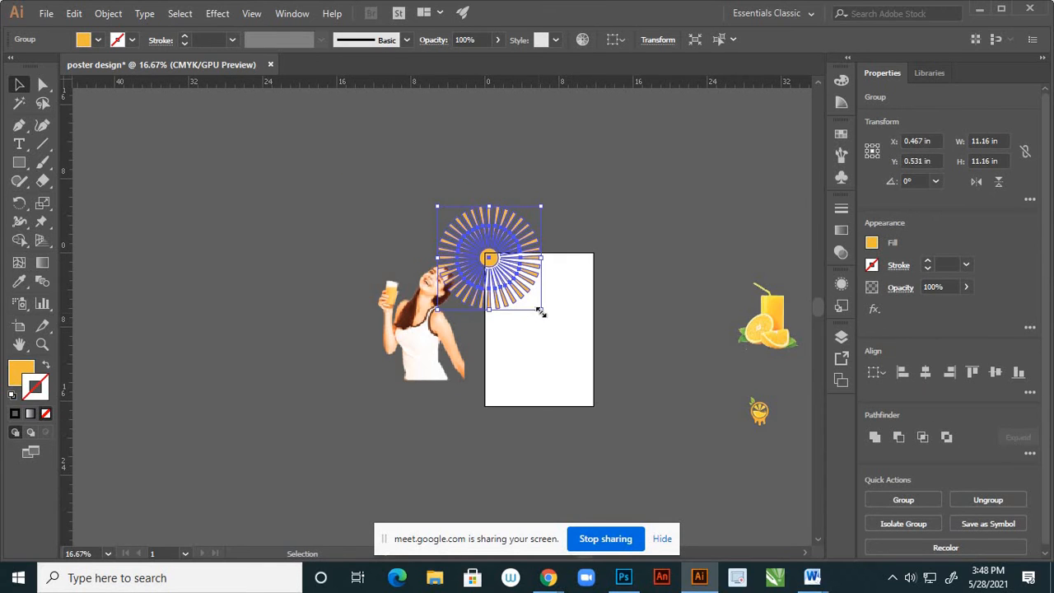
Enlarge the sunburst group to about 28.3 in wide with its center just beyond the artboard's upper-left corner, and deselect it
{"action": "left_click_drag", "start_coordinate": [542, 312], "coordinate": [637, 406]}
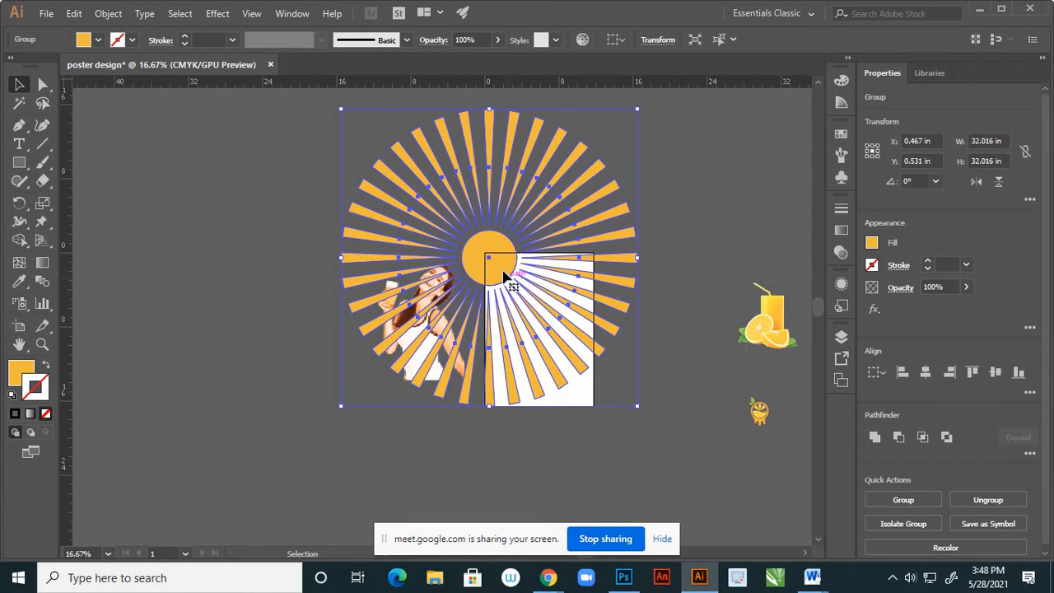
{"action": "left_click_drag", "start_coordinate": [504, 277], "coordinate": [488, 252]}
{"action": "left_click_drag", "start_coordinate": [626, 393], "coordinate": [613, 379]}
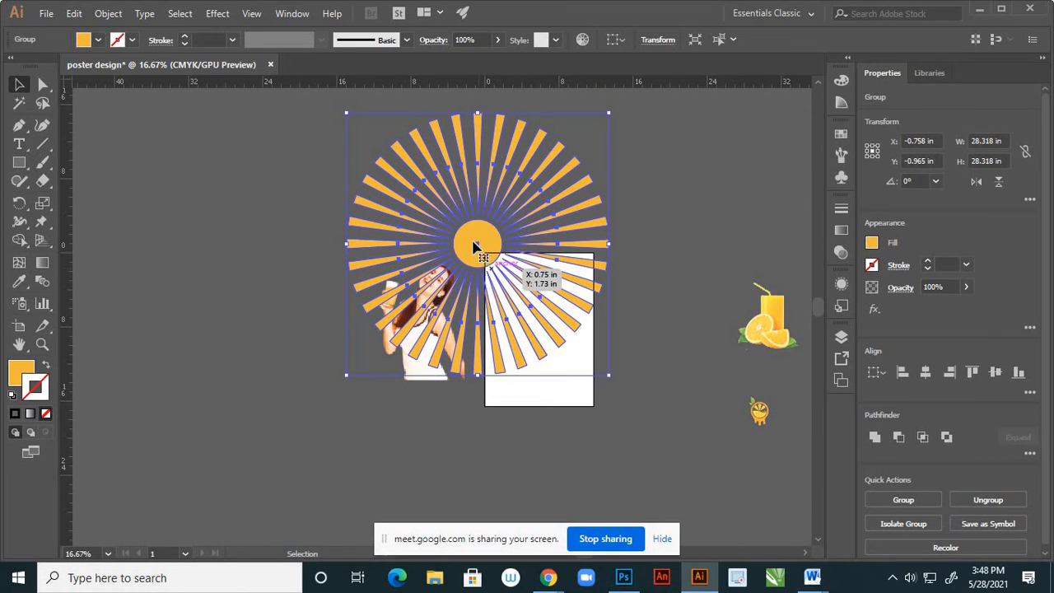
{"action": "left_click_drag", "start_coordinate": [474, 245], "coordinate": [484, 250]}
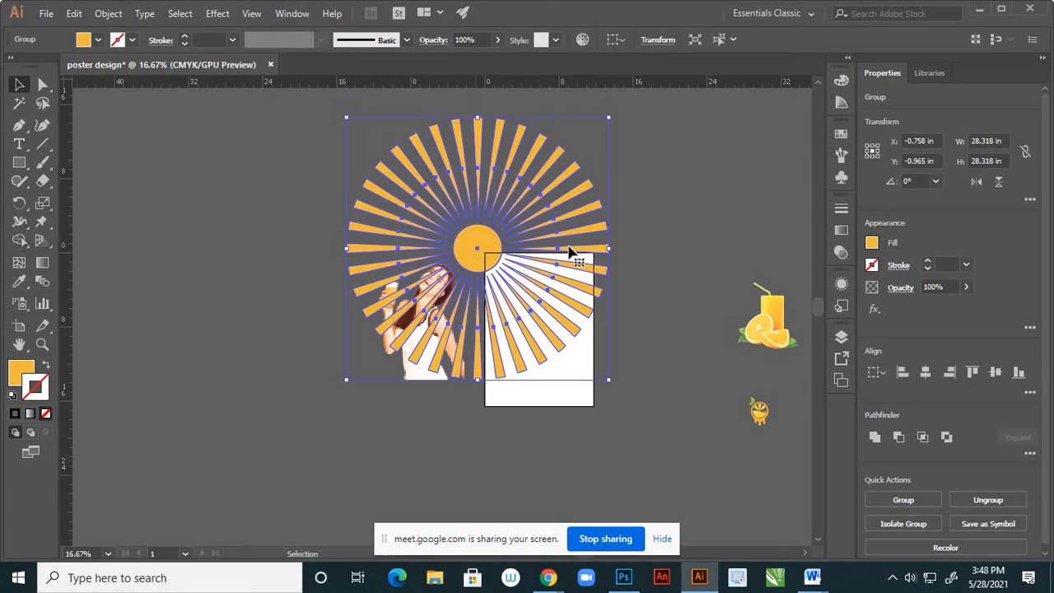
{"action": "left_click", "coordinate": [680, 255]}
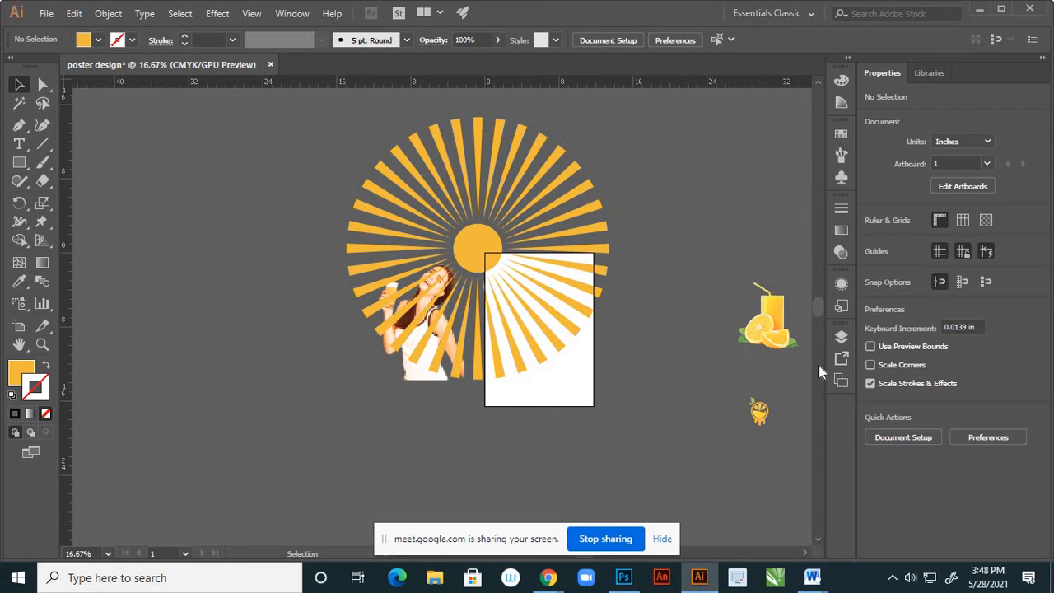
Lock Layer 4 with the sunburst and unlock Layer 1
{"action": "left_click", "coordinate": [841, 338]}
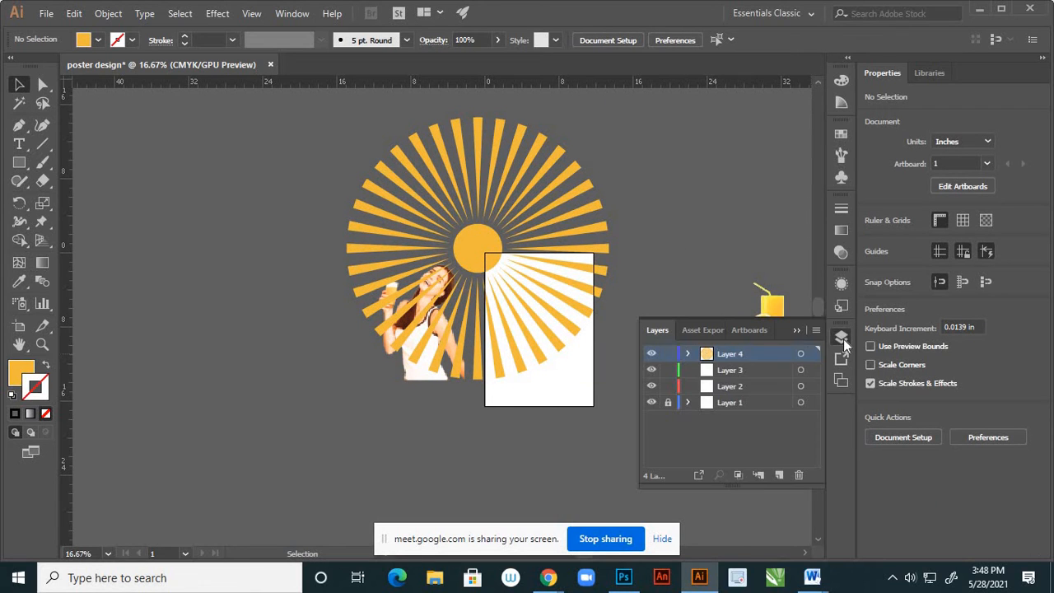
{"action": "left_click", "coordinate": [651, 353]}
{"action": "left_click", "coordinate": [651, 353]}
{"action": "left_click", "coordinate": [668, 402]}
Cut the linked image model.png from Layer 1, beside the artboard
{"action": "left_click", "coordinate": [421, 381]}
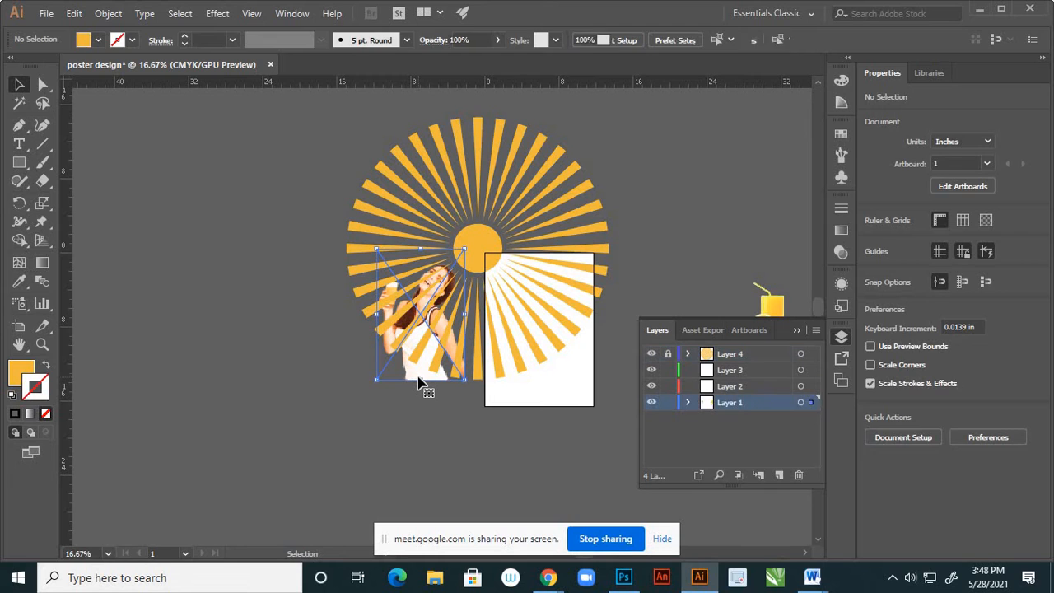
{"action": "key", "text": "a"}
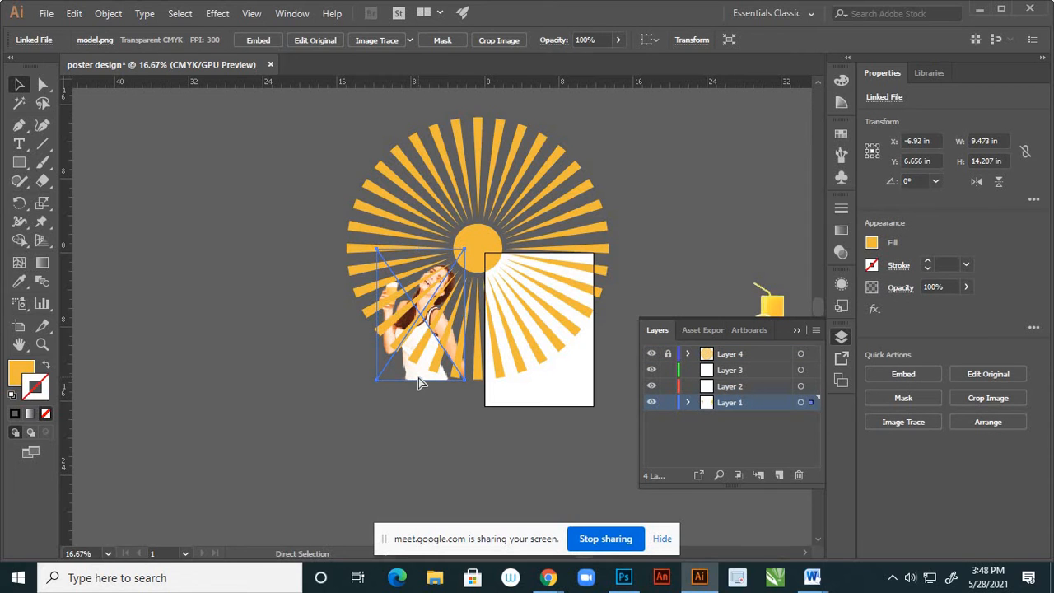
{"action": "key", "text": "Delete"}
{"action": "key", "text": "v"}
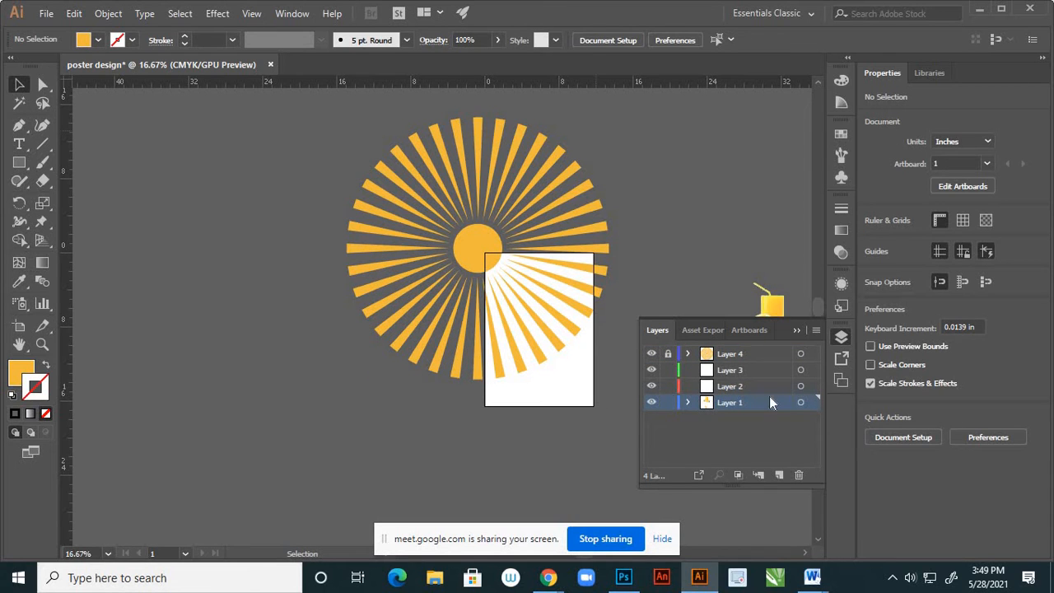
Create a new layer above Layer 4 and paste the model image in place on it
{"action": "left_click", "coordinate": [779, 475]}
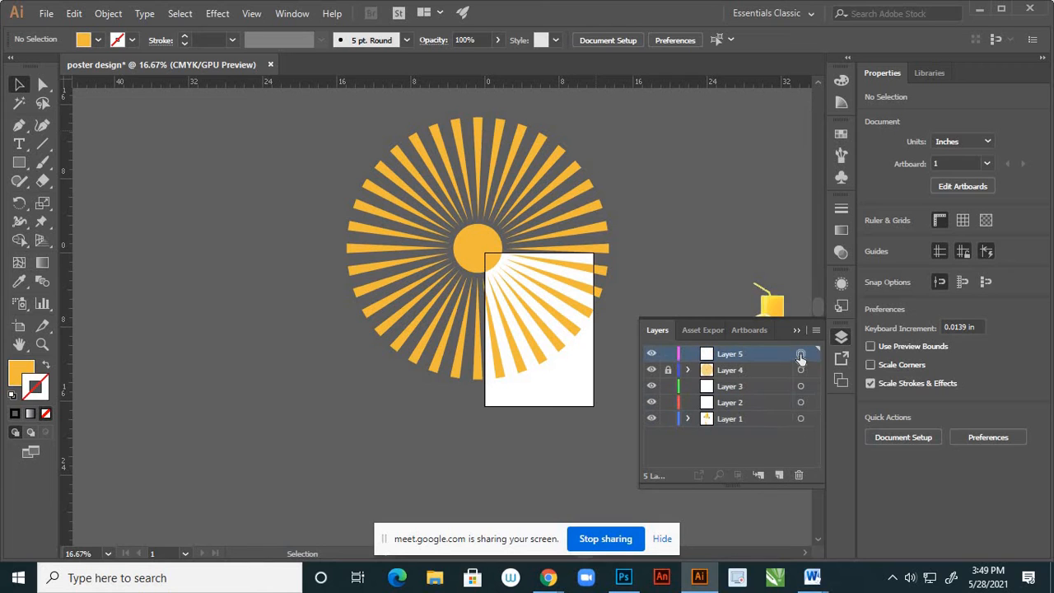
{"action": "left_click", "coordinate": [800, 355]}
{"action": "key", "text": "ctrl+v"}
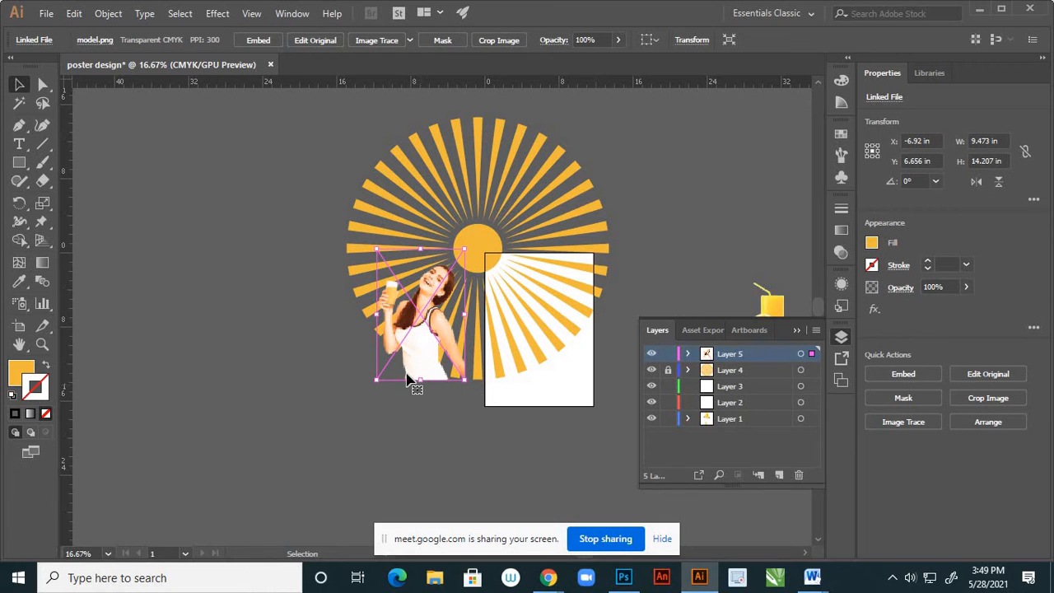
Move the model image onto the artboard over the sunburst rays and deselect it
{"action": "left_click_drag", "start_coordinate": [407, 377], "coordinate": [551, 382]}
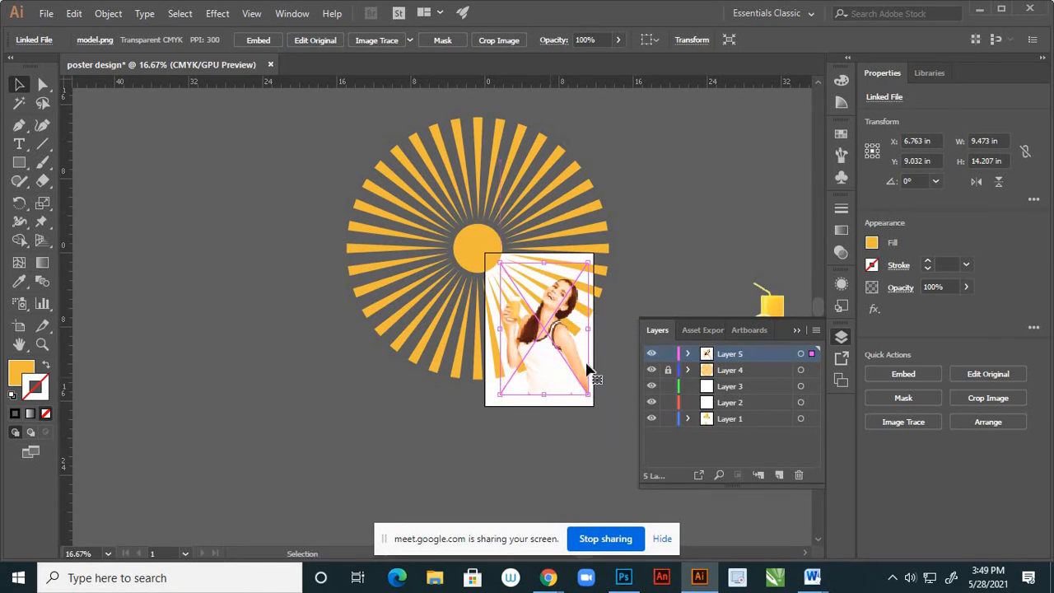
{"action": "left_click", "coordinate": [841, 337]}
{"action": "left_click", "coordinate": [704, 306]}
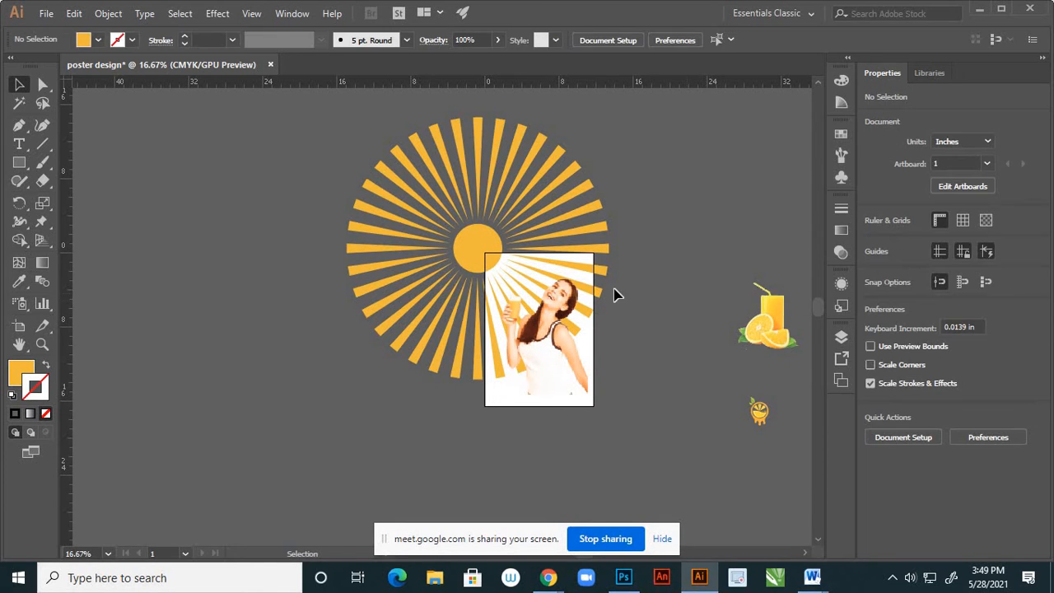
Scale the model image proportionally to about 8.26 in wide and move it to the artboard's right edge
{"action": "scroll", "coordinate": [617, 294], "scroll_direction": "up", "scroll_amount": 2}
{"action": "scroll", "coordinate": [649, 341], "scroll_direction": "down", "scroll_amount": 1}
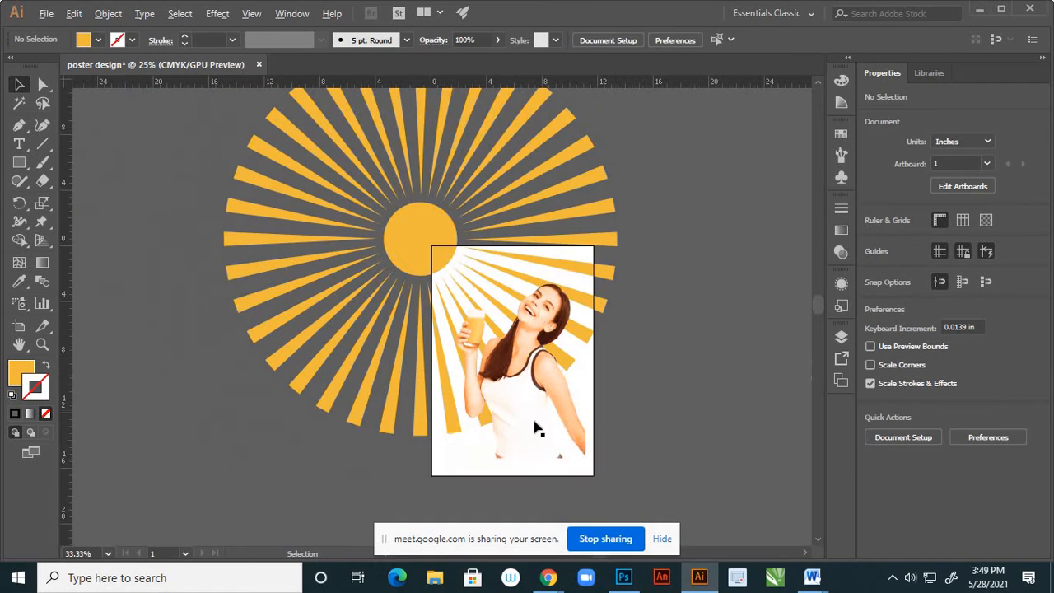
{"action": "left_click", "coordinate": [527, 437]}
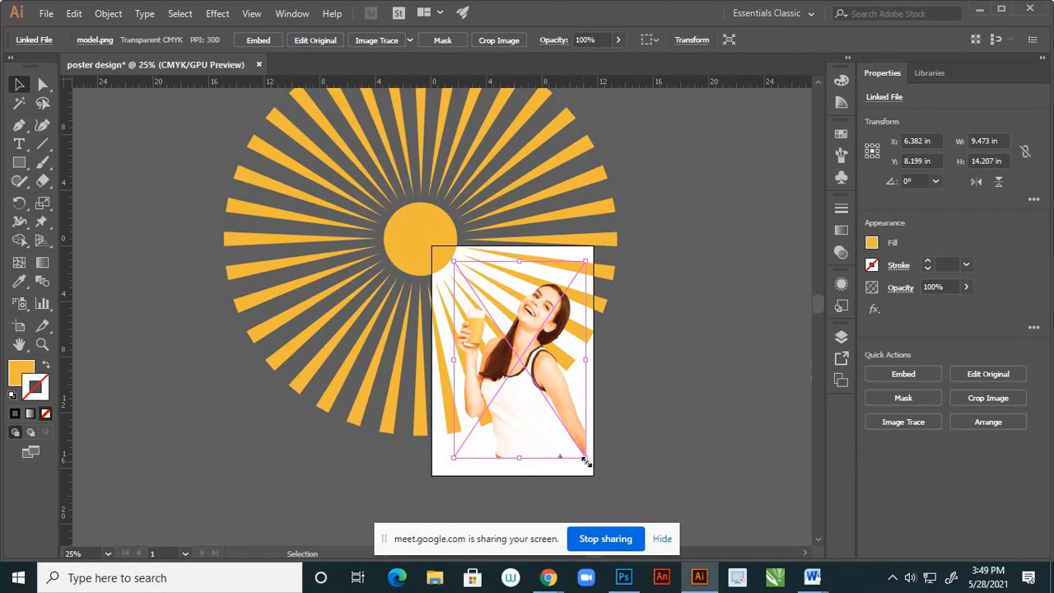
{"action": "mouse_move", "coordinate": [585, 461]}
{"action": "left_mouse_down"}
{"action": "mouse_move", "coordinate": [572, 437]}
{"action": "mouse_move", "coordinate": [579, 448]}
{"action": "left_mouse_up"}
{"action": "left_click_drag", "start_coordinate": [566, 409], "coordinate": [607, 442]}
Nudge the model image left until its cropped arm lines up with the artboard's right edge, and deselect it
{"action": "scroll", "coordinate": [579, 419], "scroll_direction": "up", "scroll_amount": 2}
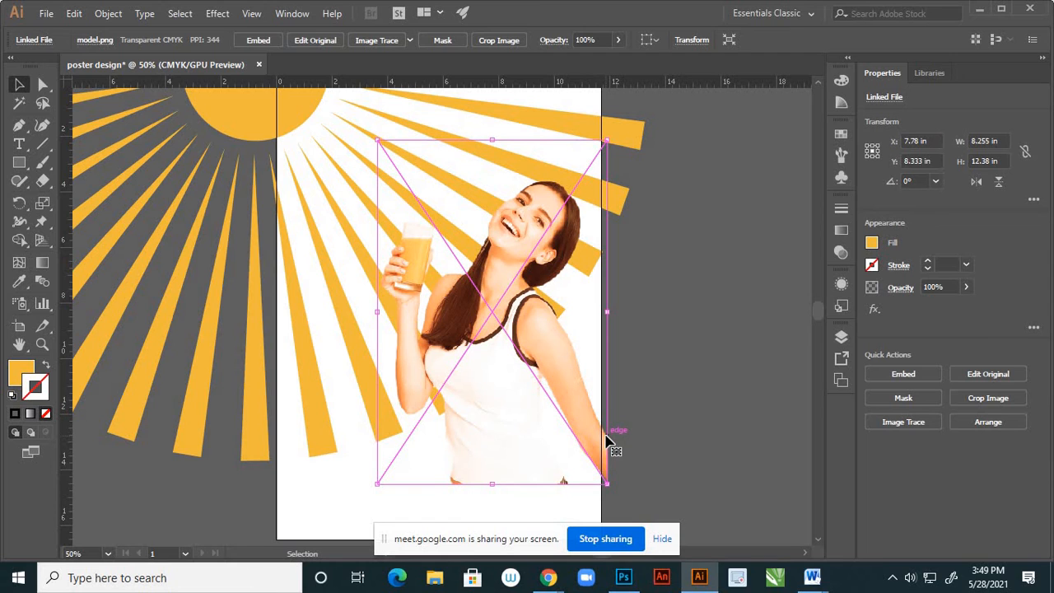
{"action": "scroll", "coordinate": [609, 437], "scroll_direction": "up", "scroll_amount": 5}
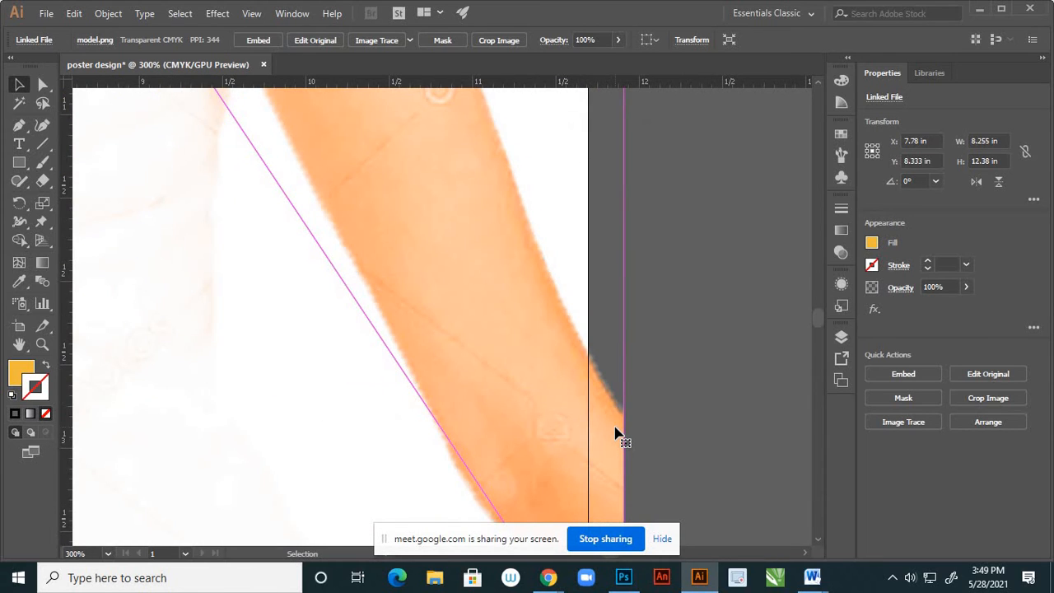
{"action": "key", "text": "Left"}
{"action": "key", "text": "Left"}
{"action": "key", "text": "Left"}
{"action": "key", "text": "Left"}
{"action": "key", "text": "Left"}
{"action": "key", "text": "Left"}
{"action": "key", "text": "Left"}
{"action": "key", "text": "Left"}
{"action": "key", "text": "Left"}
{"action": "key", "text": "Left"}
{"action": "key", "text": "Left"}
{"action": "key", "text": "Left"}
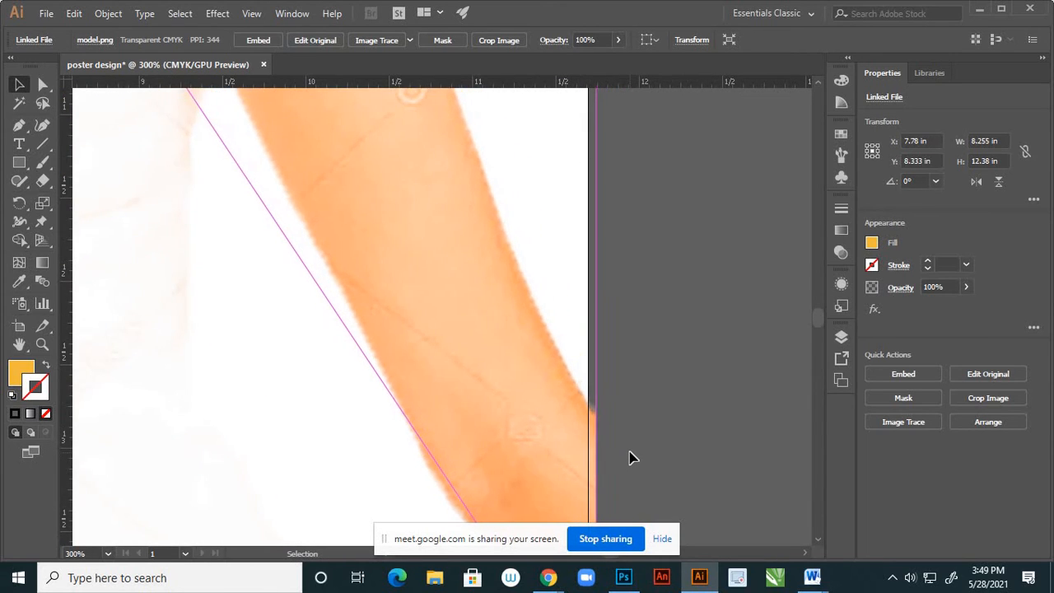
{"action": "key", "text": "Left"}
{"action": "key", "text": "Left"}
{"action": "key", "text": "Left"}
{"action": "key", "text": "Left"}
{"action": "left_click", "coordinate": [622, 381]}
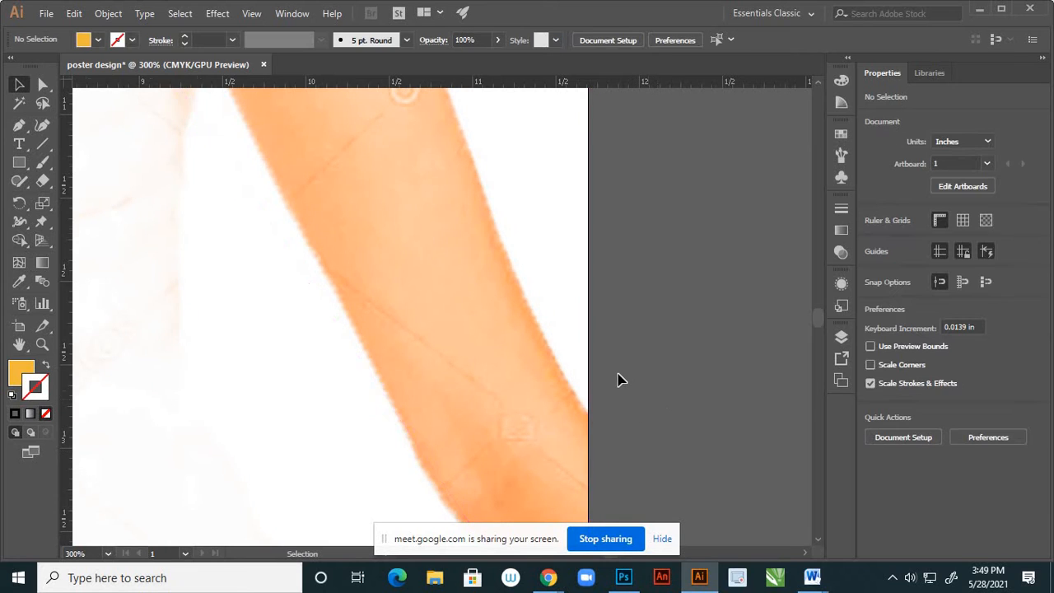
Move the juice glass and oranges group onto the artboard's lower right, scaled proportionally to about 3.76 in wide, and deselect it
{"action": "scroll", "coordinate": [622, 380], "scroll_direction": "down", "scroll_amount": 6}
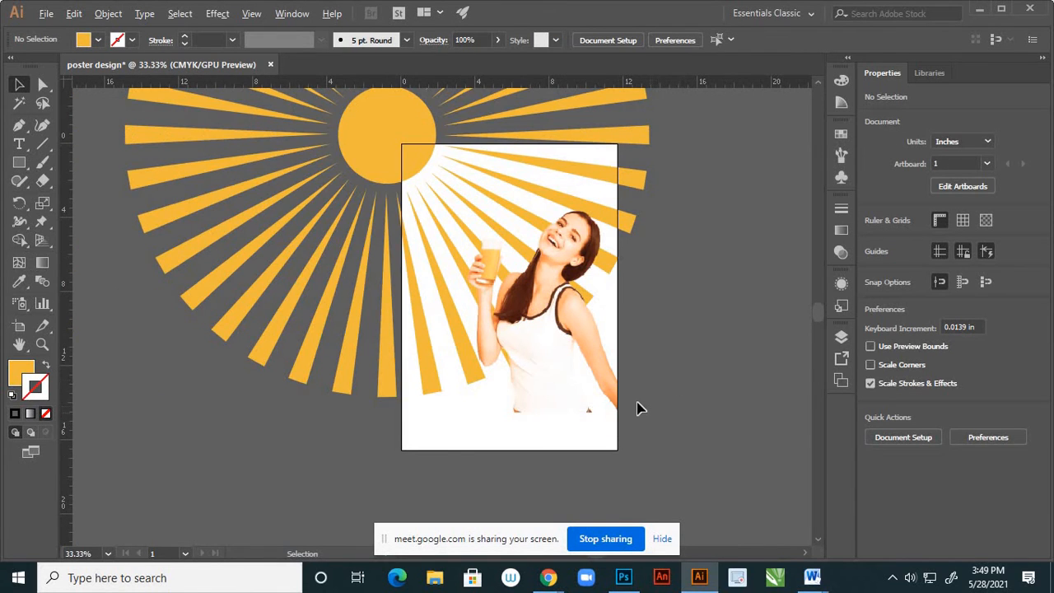
{"action": "scroll", "coordinate": [636, 402], "scroll_direction": "down", "scroll_amount": 2}
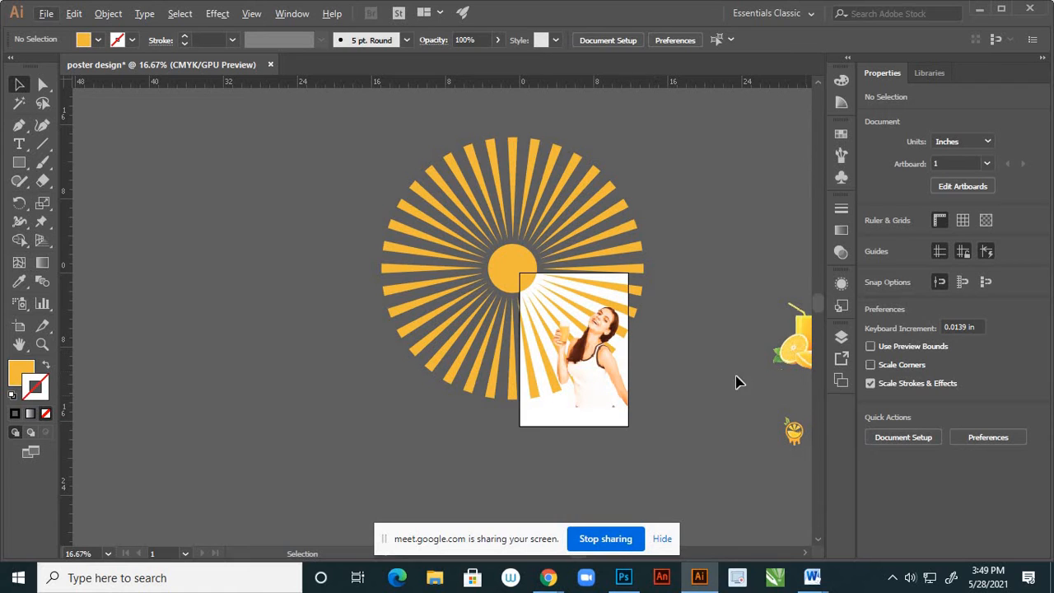
{"action": "left_click", "coordinate": [794, 351]}
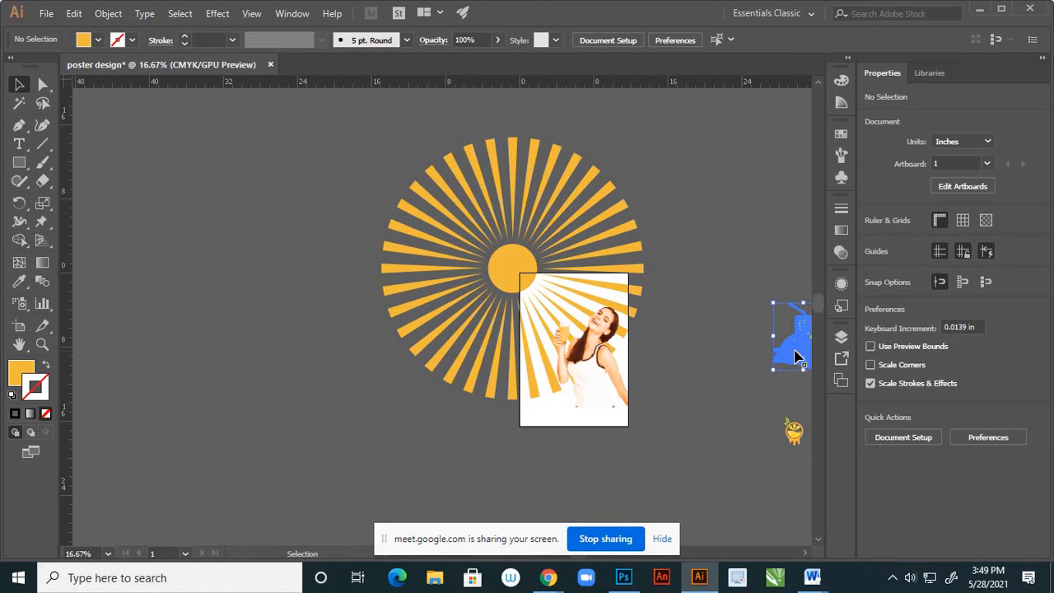
{"action": "left_click_drag", "start_coordinate": [795, 353], "coordinate": [630, 424]}
{"action": "scroll", "coordinate": [630, 424], "scroll_direction": "up", "scroll_amount": 4}
{"action": "scroll", "coordinate": [617, 430], "scroll_direction": "up", "scroll_amount": 1}
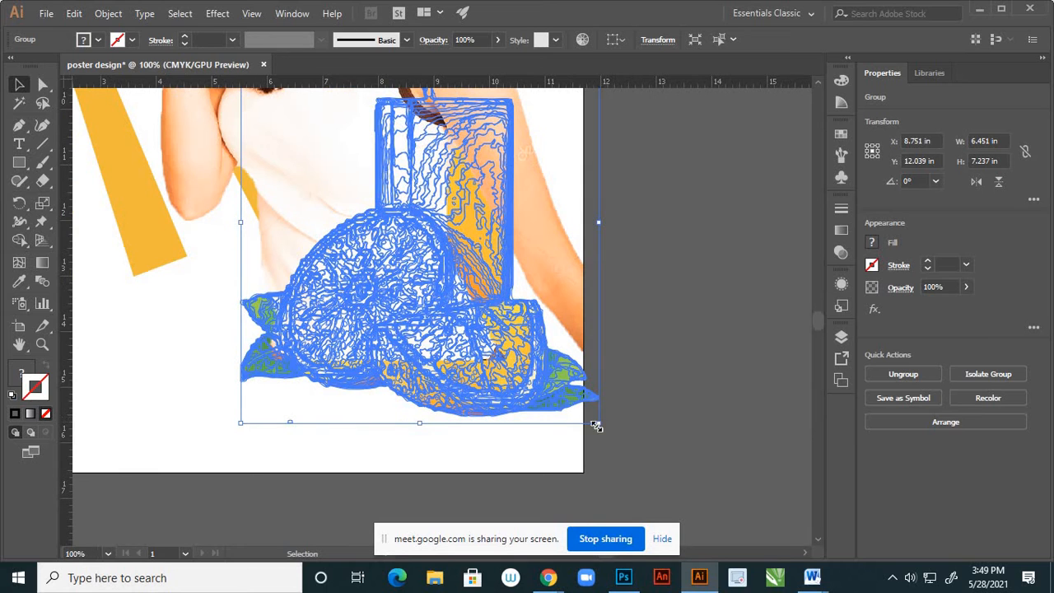
{"action": "left_click_drag", "start_coordinate": [596, 425], "coordinate": [523, 339]}
{"action": "left_click_drag", "start_coordinate": [480, 296], "coordinate": [483, 372]}
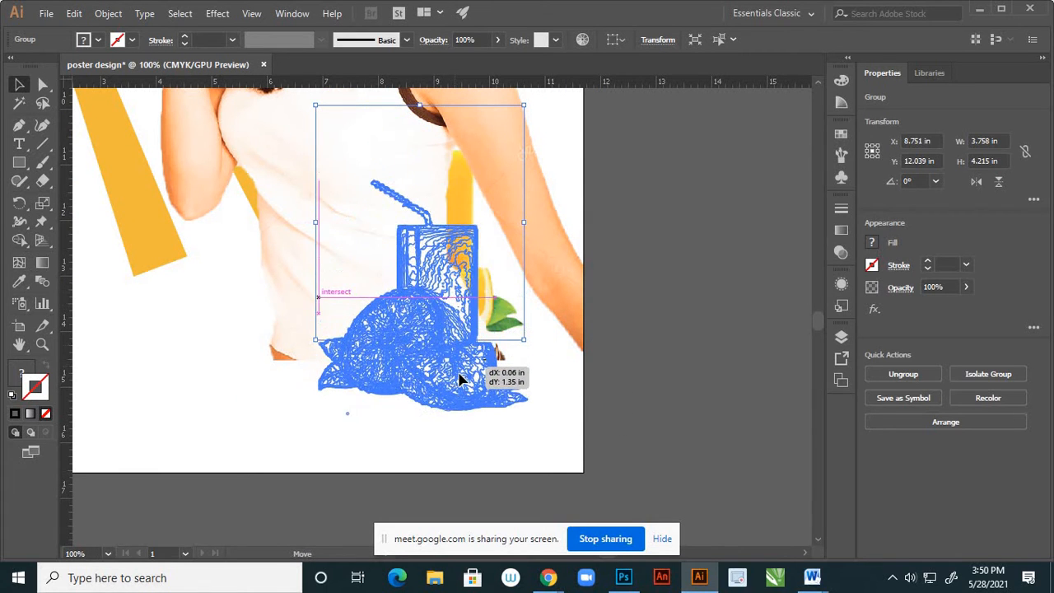
{"action": "left_click", "coordinate": [694, 359]}
Cut the juice glass and oranges group and paste it in place on a new layer above Layer 5
{"action": "left_click", "coordinate": [475, 382]}
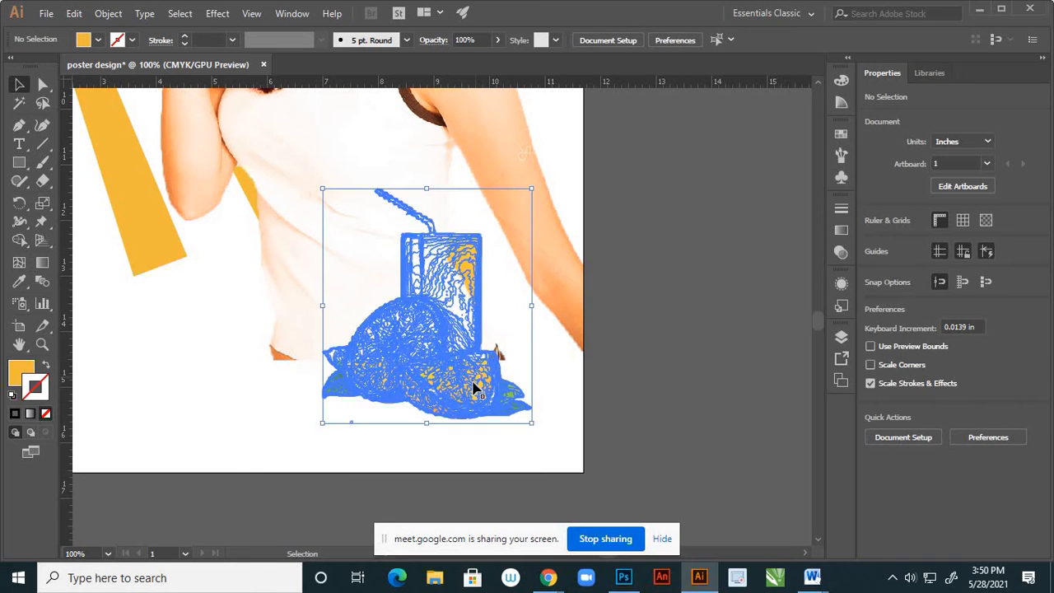
{"action": "key", "text": "ctrl+x"}
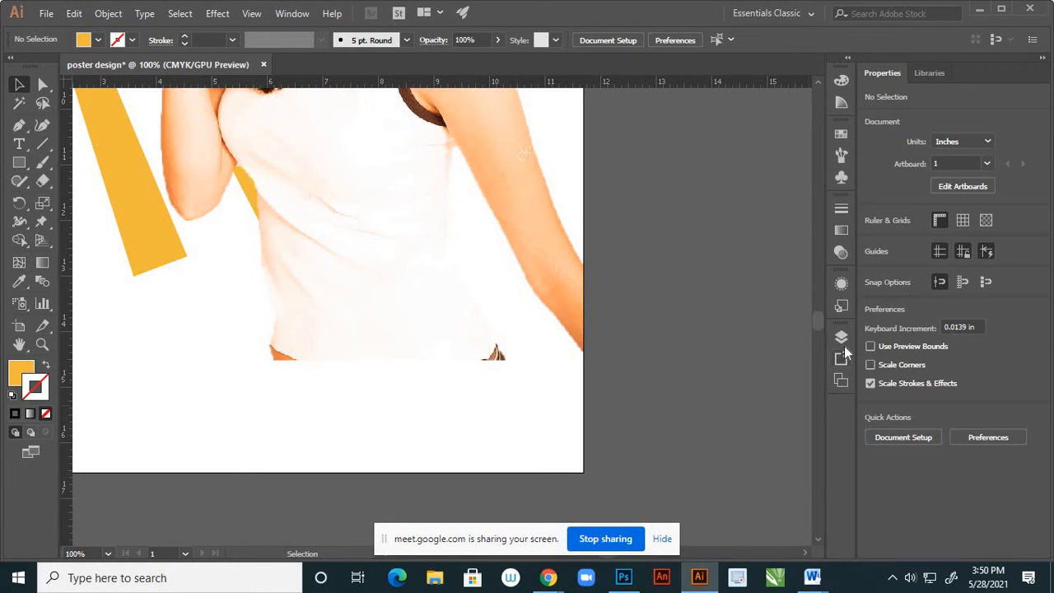
{"action": "left_click", "coordinate": [840, 337]}
{"action": "left_click", "coordinate": [764, 353]}
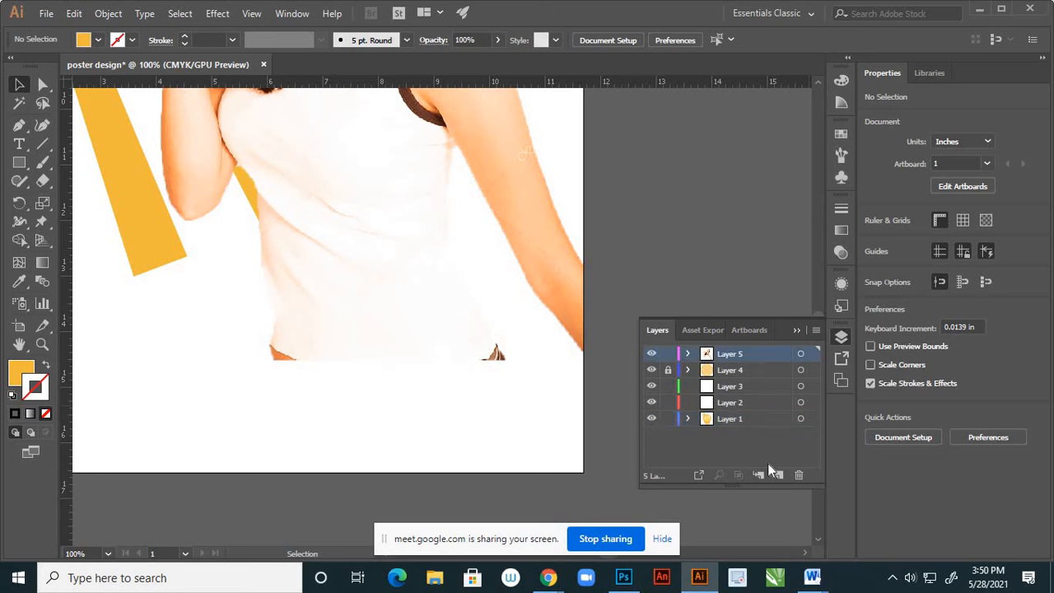
{"action": "left_click", "coordinate": [779, 475]}
{"action": "left_click", "coordinate": [801, 355]}
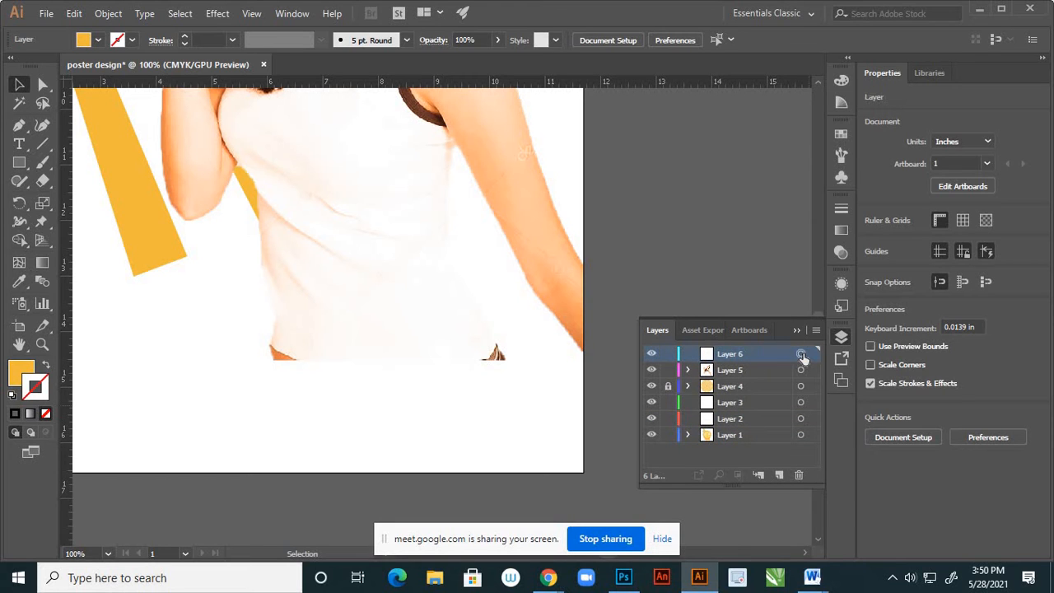
{"action": "key", "text": "ctrl+v"}
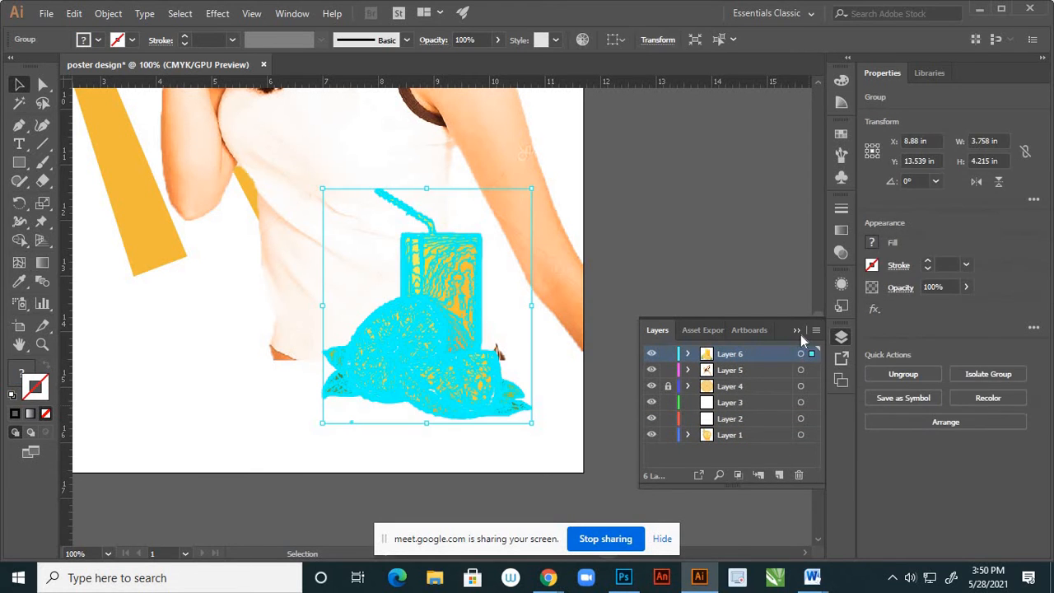
{"action": "left_click", "coordinate": [795, 331]}
{"action": "left_click", "coordinate": [683, 381]}
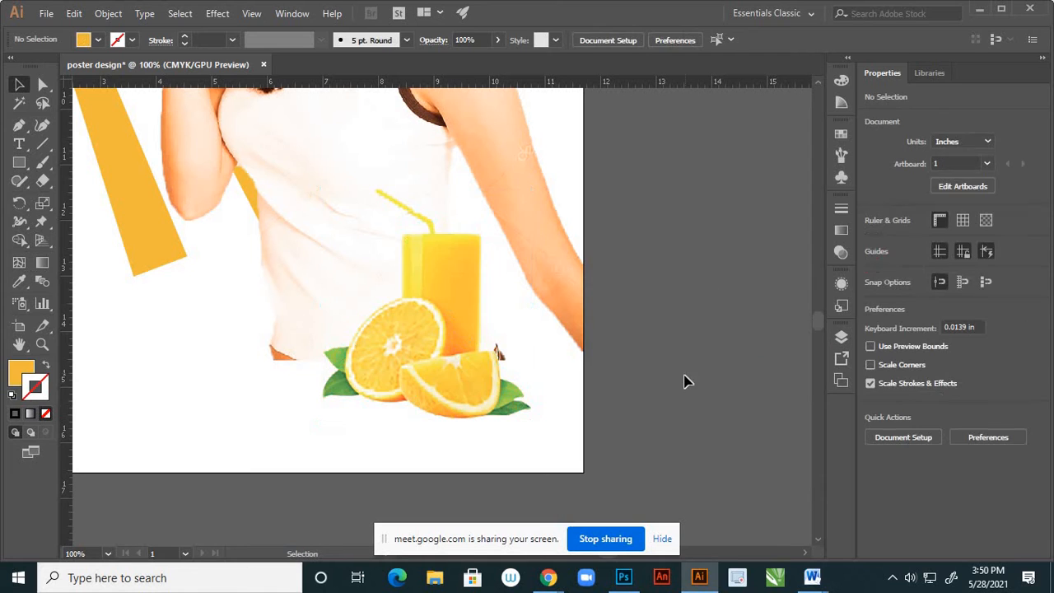
Enlarge the juice glass and oranges group proportionally to about 5.63 in wide and deselect it
{"action": "scroll", "coordinate": [634, 355], "scroll_direction": "down", "scroll_amount": 5}
{"action": "scroll", "coordinate": [649, 334], "scroll_direction": "up", "scroll_amount": 3}
{"action": "left_click", "coordinate": [649, 336]}
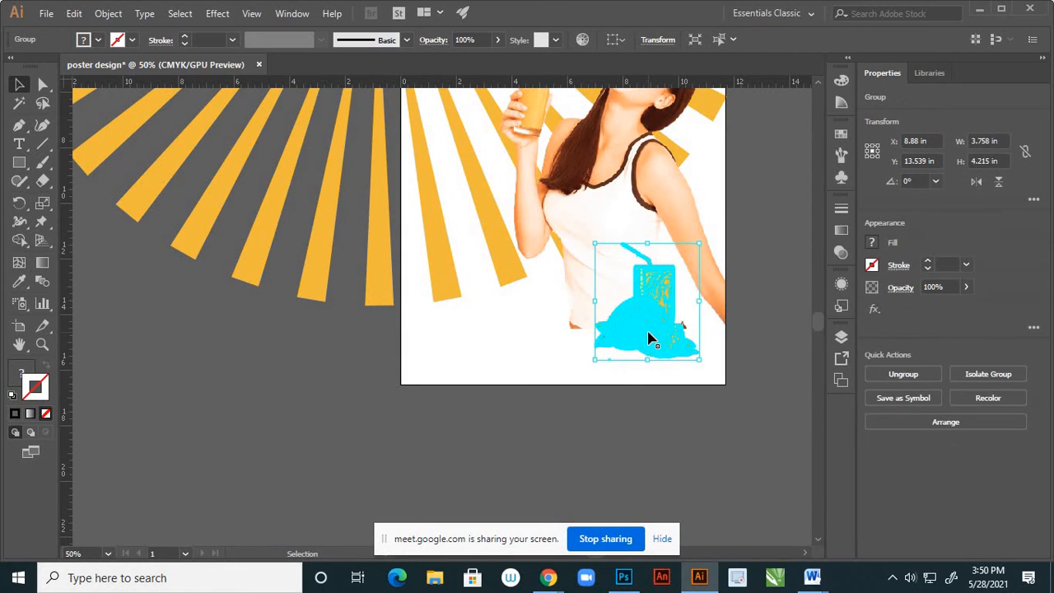
{"action": "key", "text": "a"}
{"action": "key", "text": "v"}
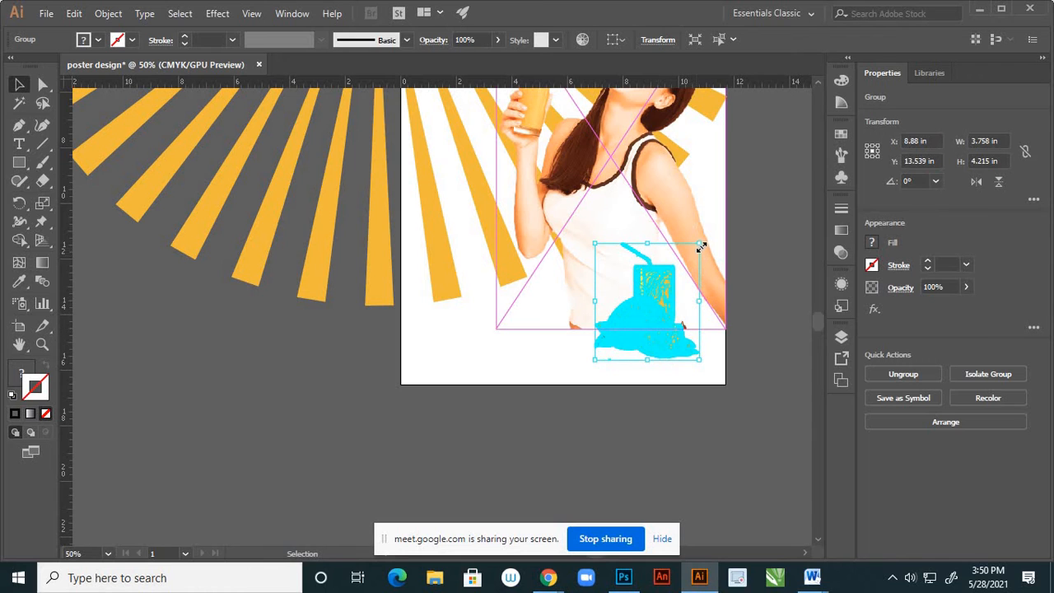
{"action": "left_click_drag", "start_coordinate": [699, 246], "coordinate": [725, 213]}
{"action": "left_click", "coordinate": [560, 422]}
{"action": "scroll", "coordinate": [598, 375], "scroll_direction": "down", "scroll_amount": 3}
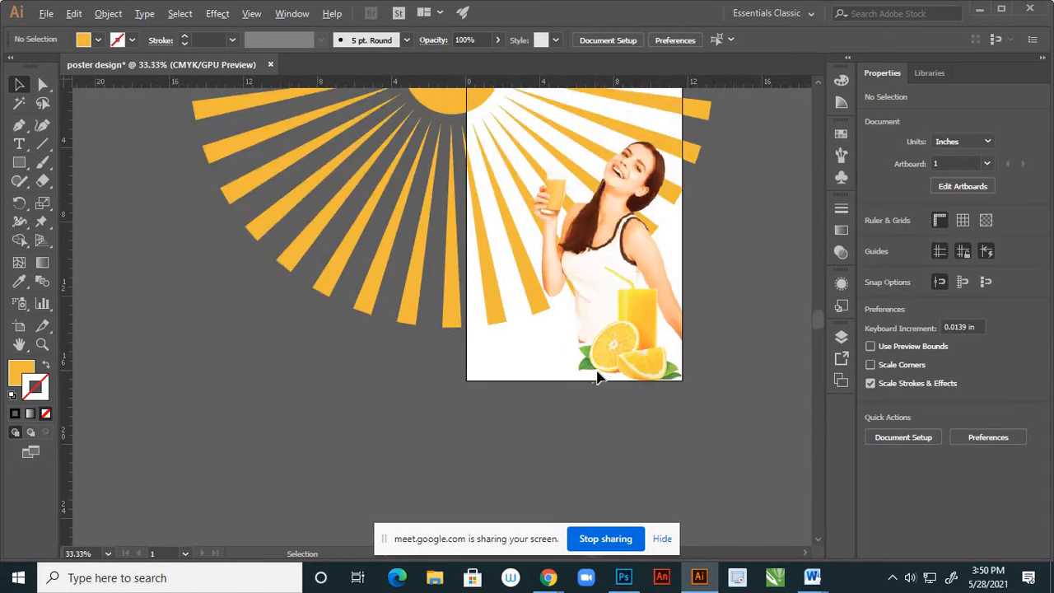
Move the juice glass and oranges group slightly left, shrink it proportionally about its center to fit inside the artboard, and deselect it
{"action": "scroll", "coordinate": [631, 367], "scroll_direction": "up", "scroll_amount": 2}
{"action": "left_click", "coordinate": [612, 320]}
{"action": "mouse_move", "coordinate": [612, 321]}
{"action": "left_mouse_down"}
{"action": "mouse_move", "coordinate": [626, 326]}
{"action": "mouse_move", "coordinate": [596, 324]}
{"action": "left_mouse_up"}
{"action": "left_click_drag", "start_coordinate": [634, 431], "coordinate": [634, 431]}
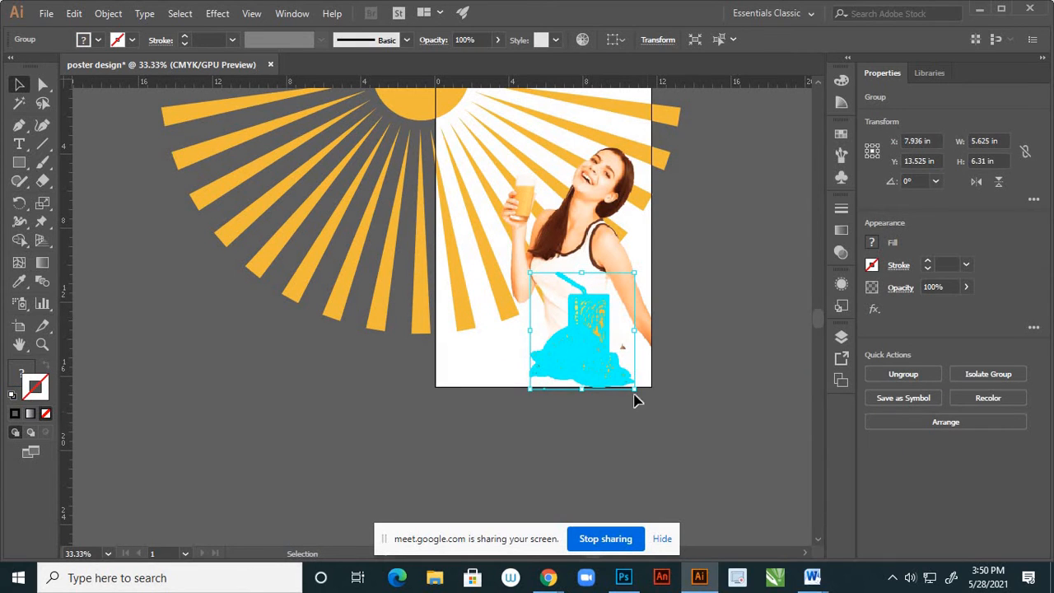
{"action": "left_click_drag", "start_coordinate": [631, 385], "coordinate": [624, 377]}
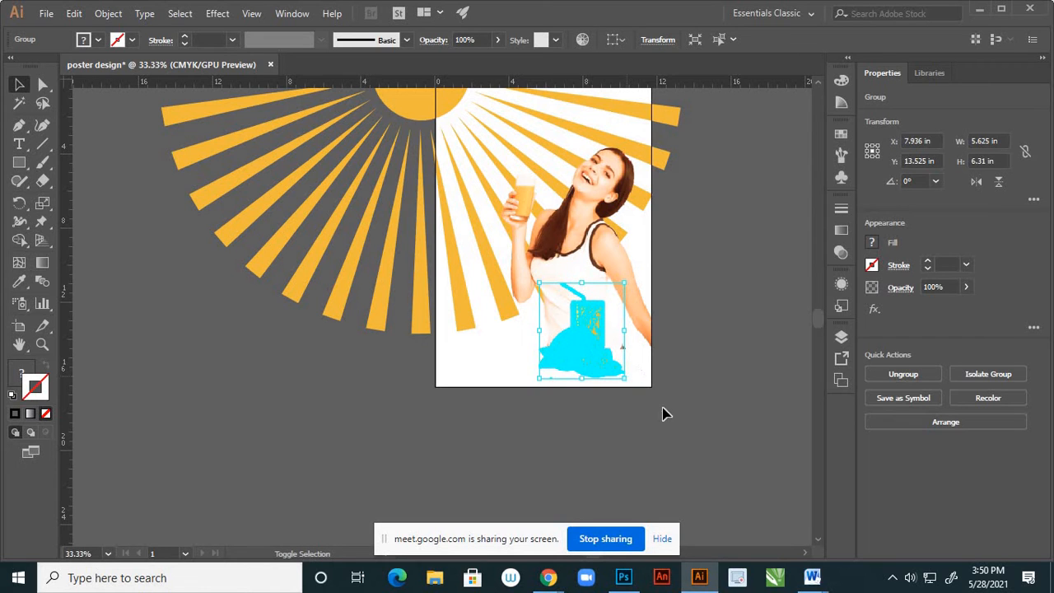
{"action": "left_click", "coordinate": [705, 362]}
{"action": "scroll", "coordinate": [690, 362], "scroll_direction": "down", "scroll_amount": 1}
{"action": "scroll", "coordinate": [696, 355], "scroll_direction": "down", "scroll_amount": 1}
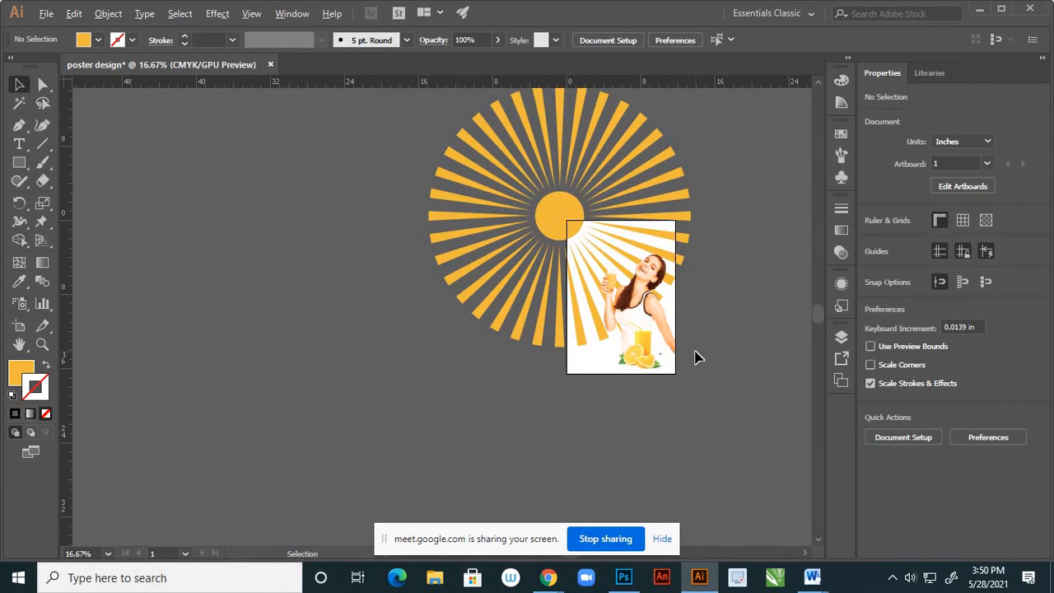
Select the dripping orange logo group beside the artboard and enlarge it proportionally about its center to about 3.55 in wide
{"action": "scroll", "coordinate": [697, 355], "scroll_direction": "up", "scroll_amount": 2}
{"action": "scroll", "coordinate": [671, 366], "scroll_direction": "down", "scroll_amount": 1}
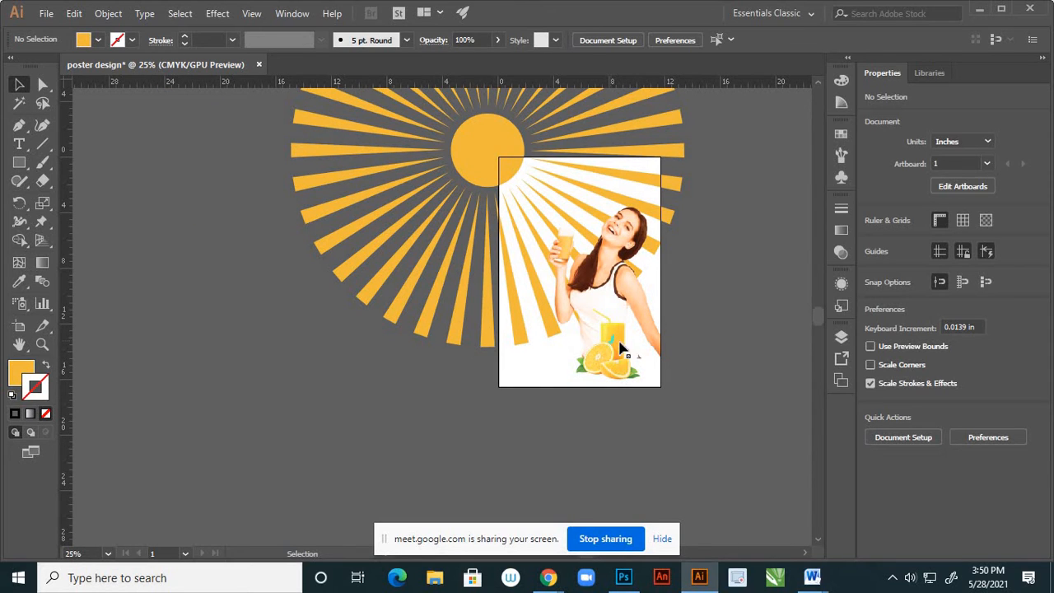
{"action": "left_click", "coordinate": [841, 337]}
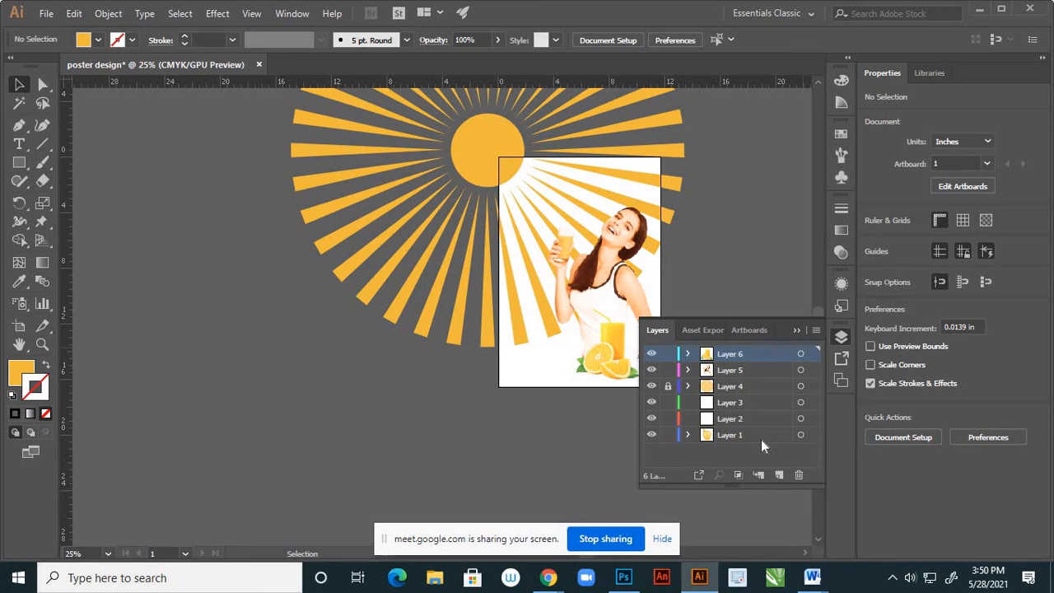
{"action": "scroll", "coordinate": [524, 370], "scroll_direction": "down", "scroll_amount": 4}
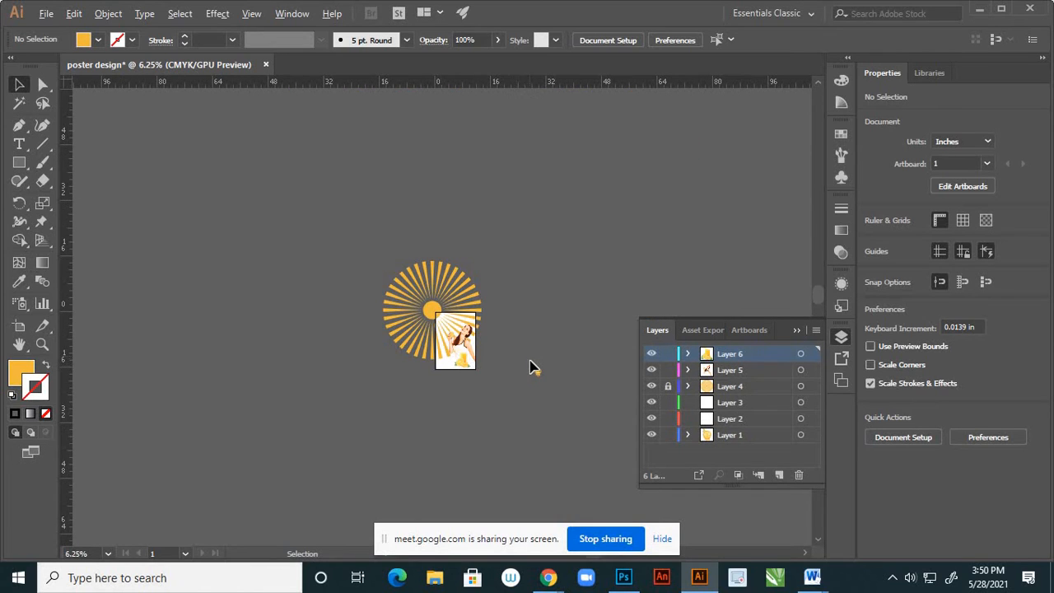
{"action": "left_click", "coordinate": [536, 370]}
{"action": "scroll", "coordinate": [539, 374], "scroll_direction": "up", "scroll_amount": 4}
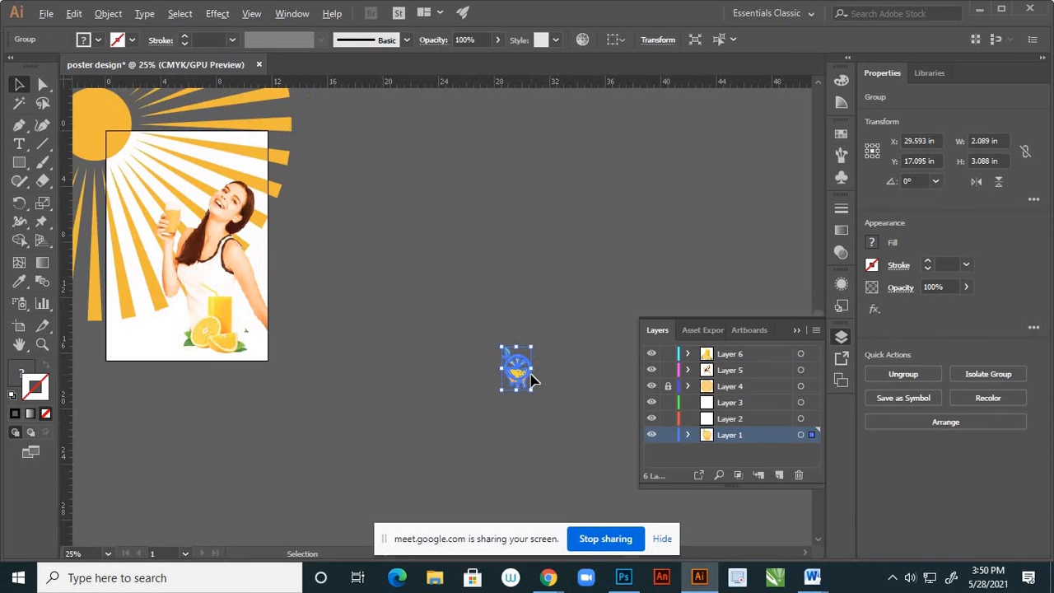
{"action": "scroll", "coordinate": [531, 378], "scroll_direction": "up", "scroll_amount": 2}
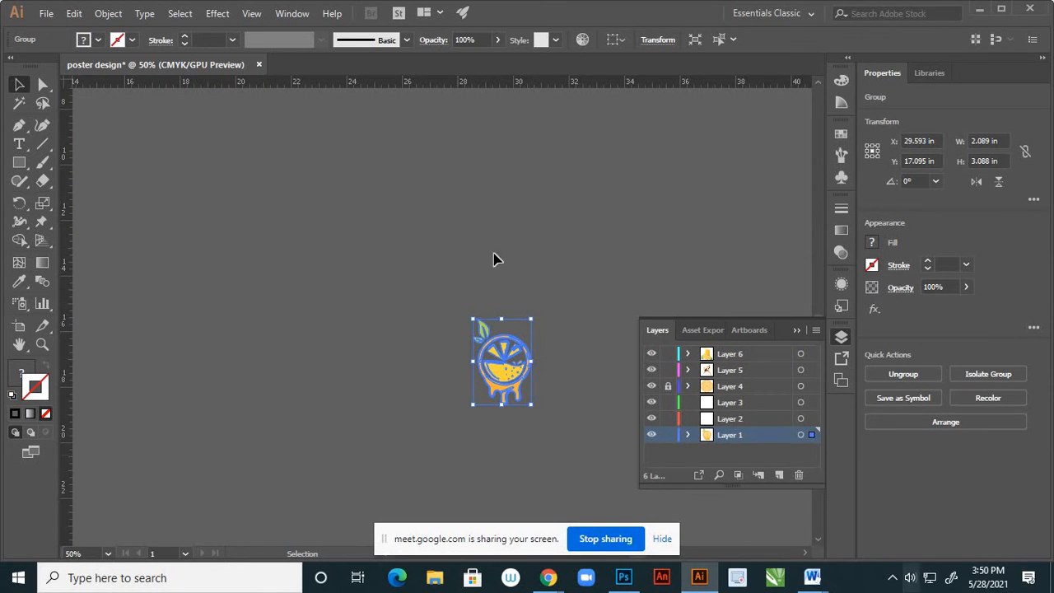
{"action": "left_click_drag", "start_coordinate": [533, 318], "coordinate": [576, 292]}
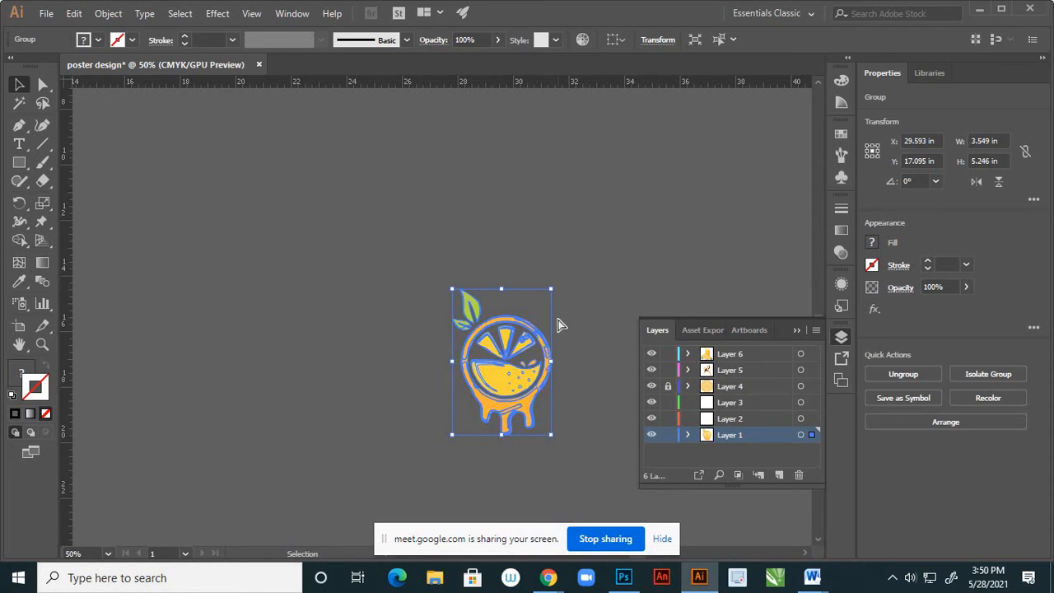
Cut the orange logo group and paste it in place on a new layer above Layer 6
{"action": "key", "text": "Delete"}
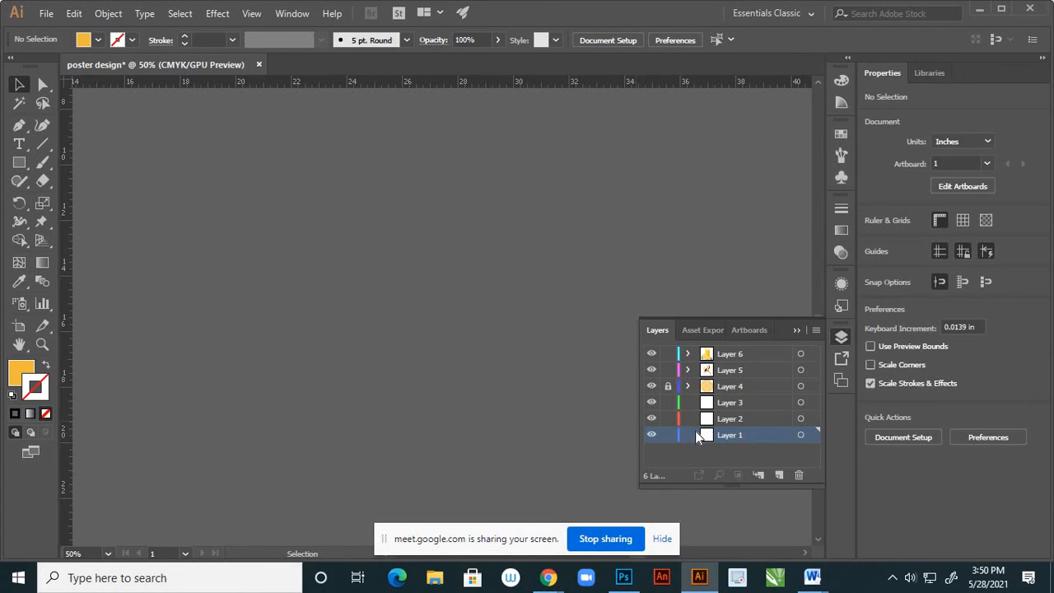
{"action": "left_click", "coordinate": [761, 352]}
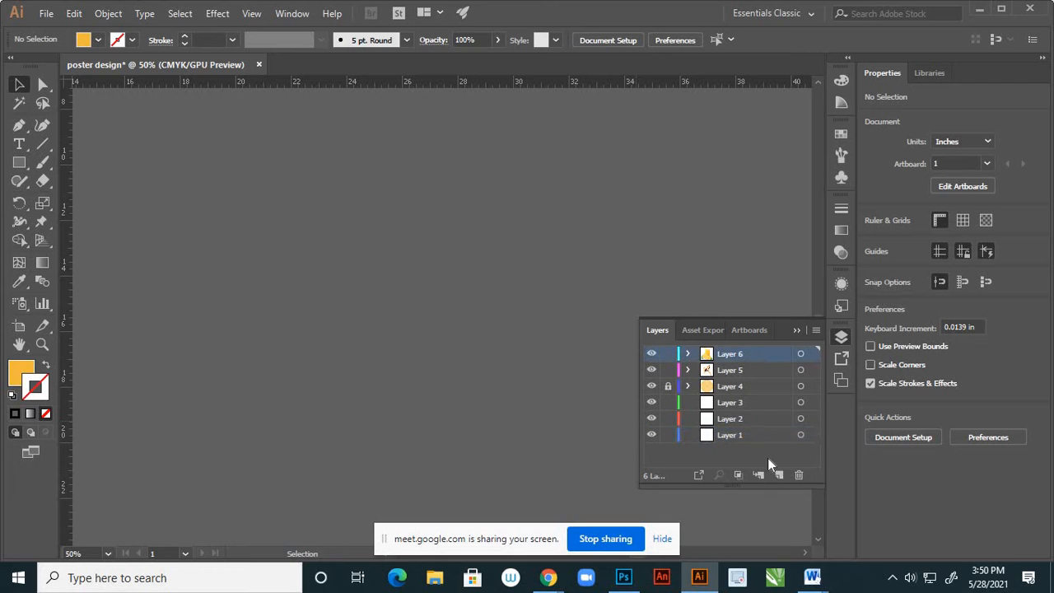
{"action": "left_click", "coordinate": [779, 474]}
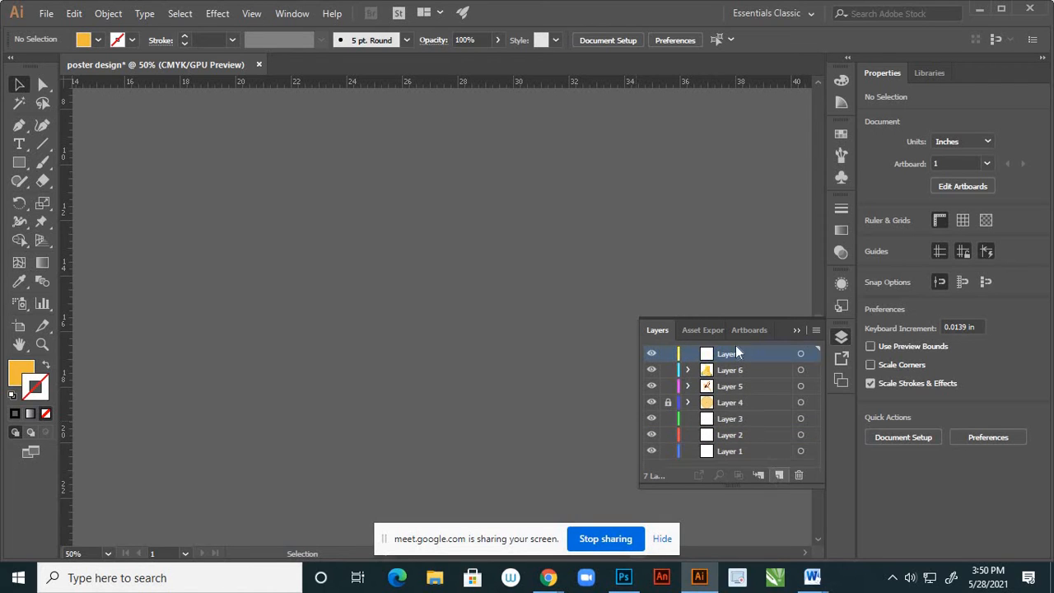
{"action": "left_click", "coordinate": [800, 355]}
{"action": "key", "text": "ctrl+v"}
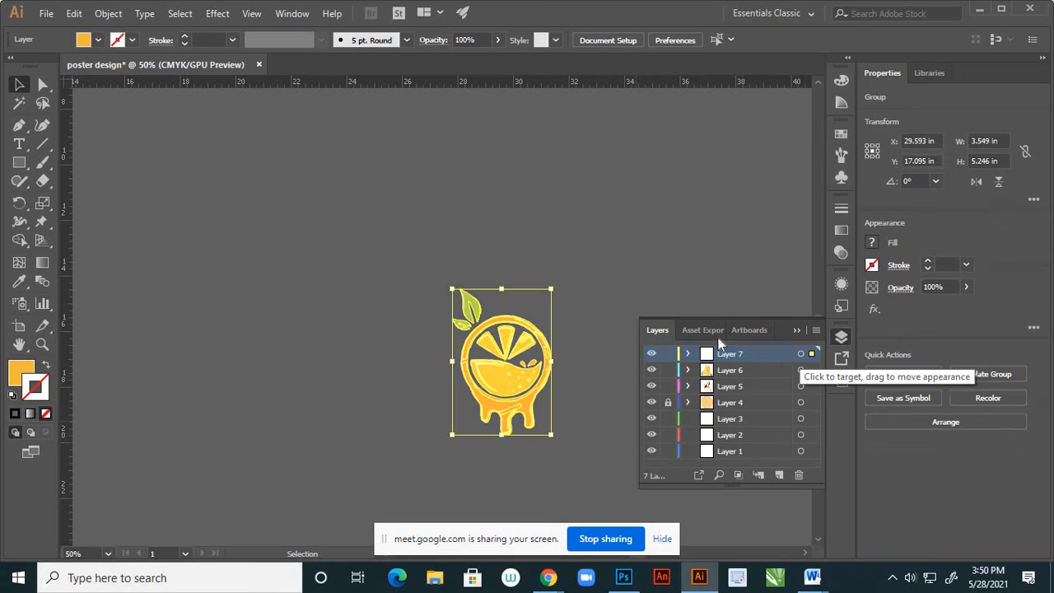
Move the orange logo to the artboard's upper-right corner above the model, shrink it proportionally to about 2.15 in wide, and deselect it
{"action": "scroll", "coordinate": [690, 209], "scroll_direction": "down", "scroll_amount": 4}
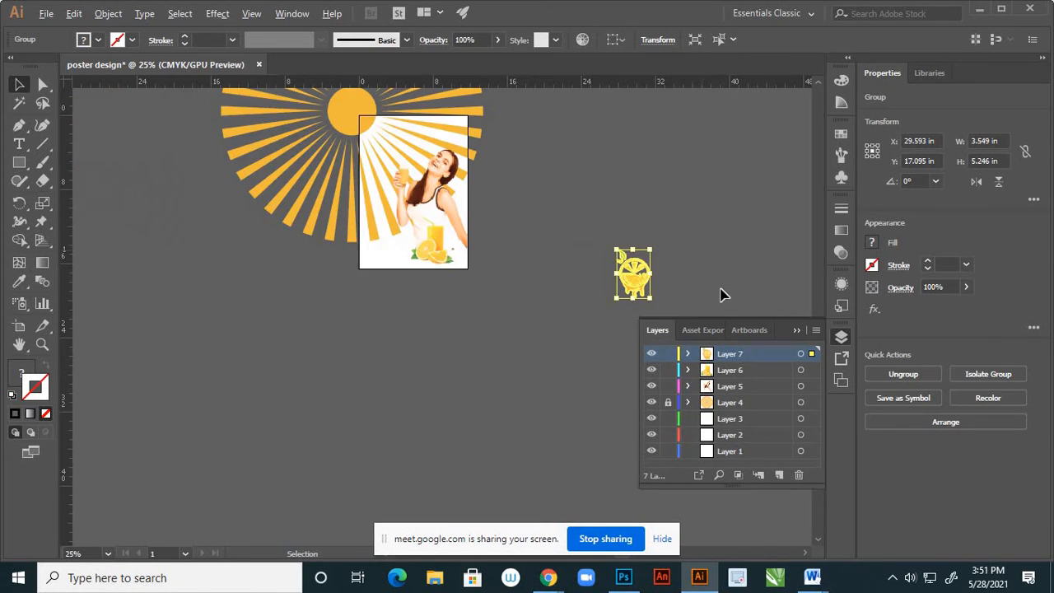
{"action": "left_click_drag", "start_coordinate": [656, 278], "coordinate": [527, 177]}
{"action": "scroll", "coordinate": [539, 138], "scroll_direction": "up", "scroll_amount": 2}
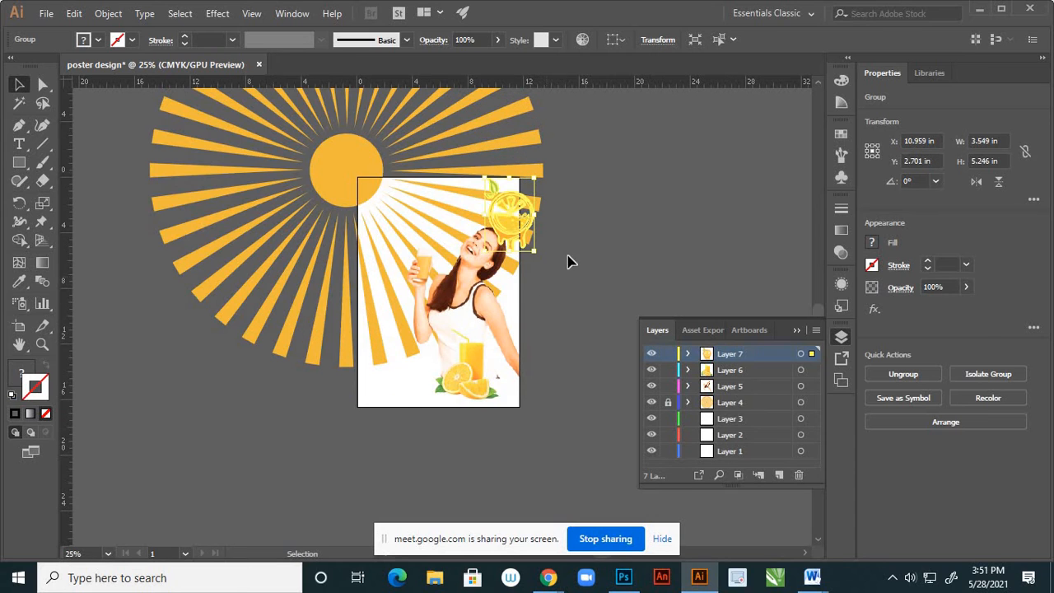
{"action": "scroll", "coordinate": [527, 230], "scroll_direction": "up", "scroll_amount": 1}
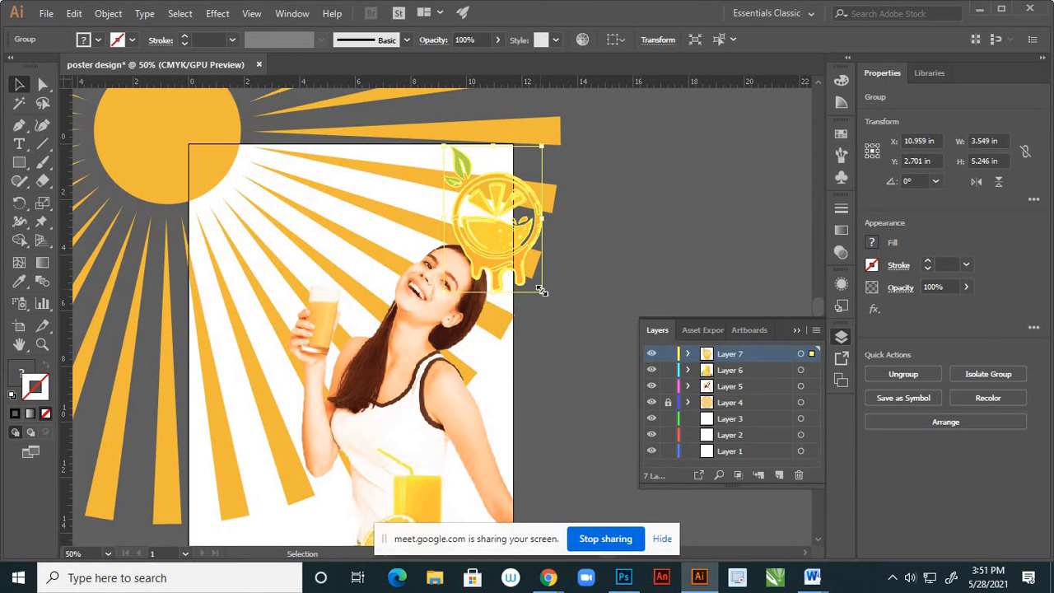
{"action": "left_click_drag", "start_coordinate": [533, 280], "coordinate": [522, 263]}
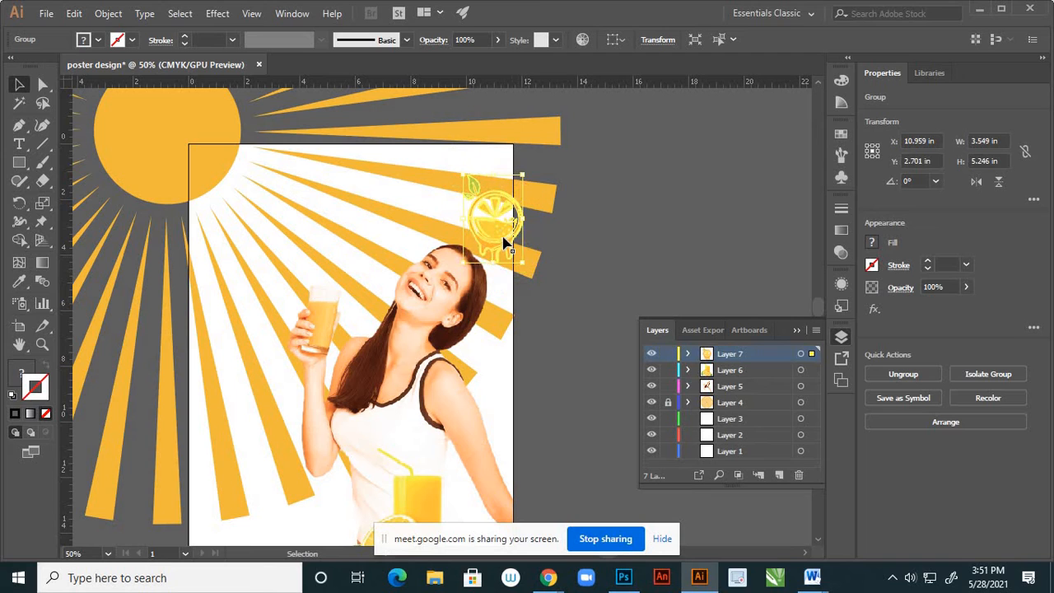
{"action": "left_click_drag", "start_coordinate": [486, 219], "coordinate": [452, 181]}
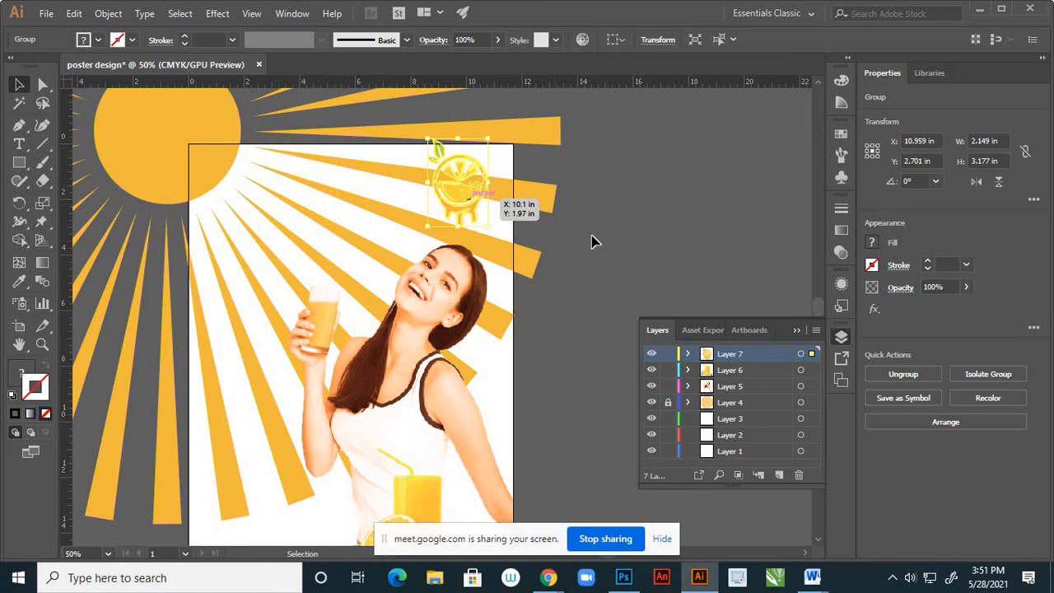
{"action": "left_click", "coordinate": [605, 239]}
{"action": "scroll", "coordinate": [678, 233], "scroll_direction": "down", "scroll_amount": 1}
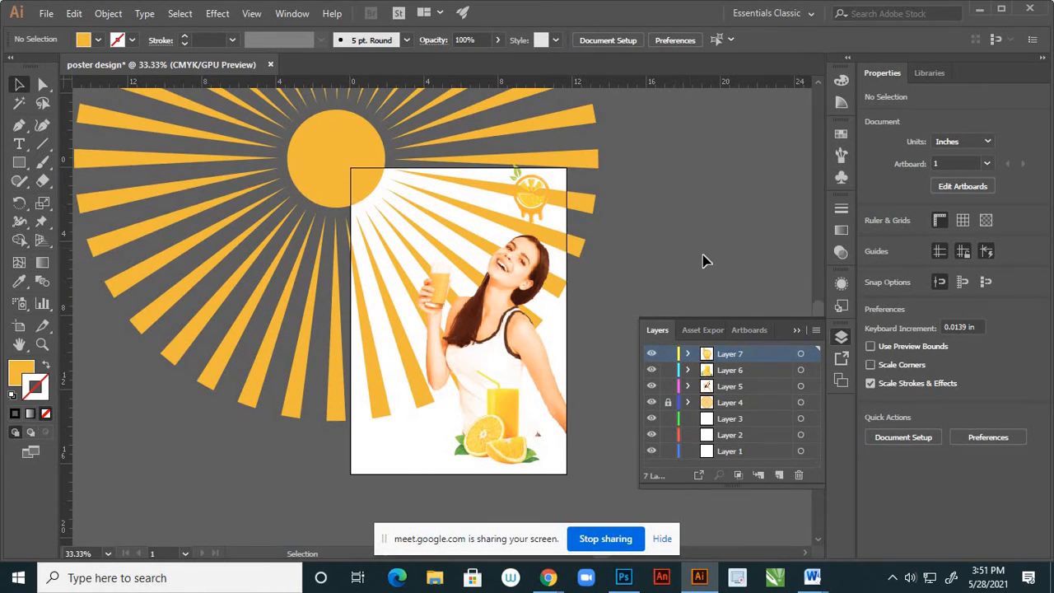
Examine how the logo, model and juice glass sit over the sunburst on the artboard
{"action": "scroll", "coordinate": [598, 288], "scroll_direction": "down", "scroll_amount": 2}
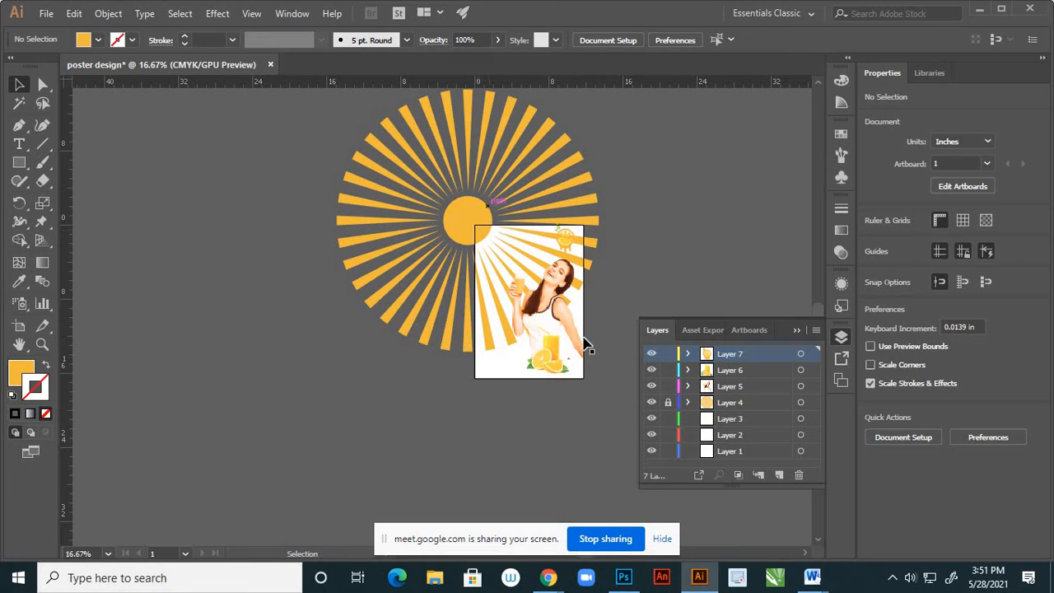
{"action": "left_click", "coordinate": [796, 330]}
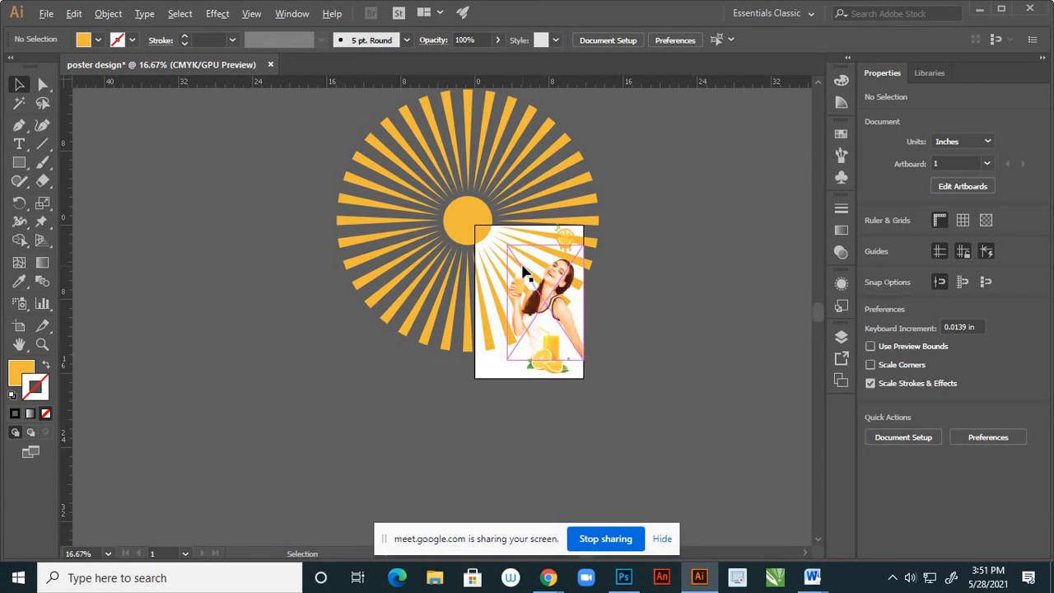
{"action": "scroll", "coordinate": [520, 274], "scroll_direction": "up", "scroll_amount": 3}
{"action": "scroll", "coordinate": [496, 270], "scroll_direction": "down", "scroll_amount": 3}
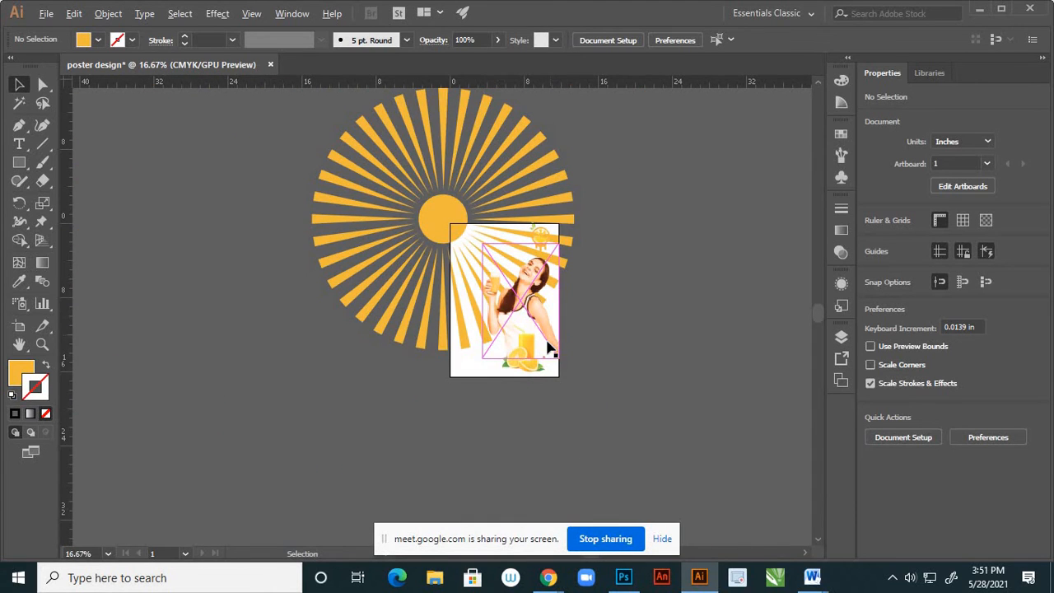
{"action": "scroll", "coordinate": [549, 349], "scroll_direction": "up", "scroll_amount": 2}
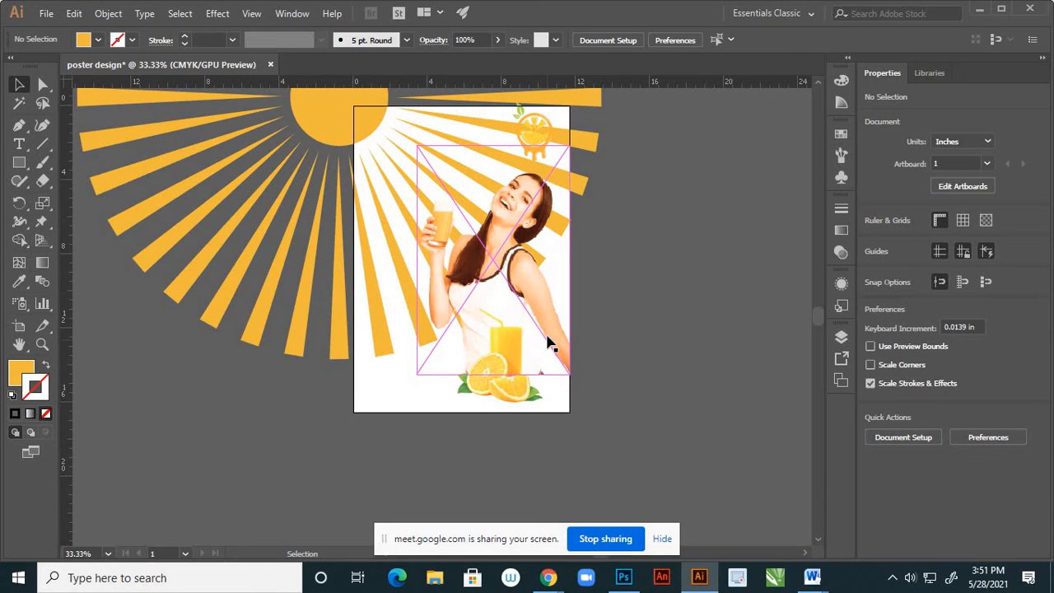
{"action": "scroll", "coordinate": [547, 346], "scroll_direction": "down", "scroll_amount": 1}
{"action": "scroll", "coordinate": [563, 370], "scroll_direction": "down", "scroll_amount": 3}
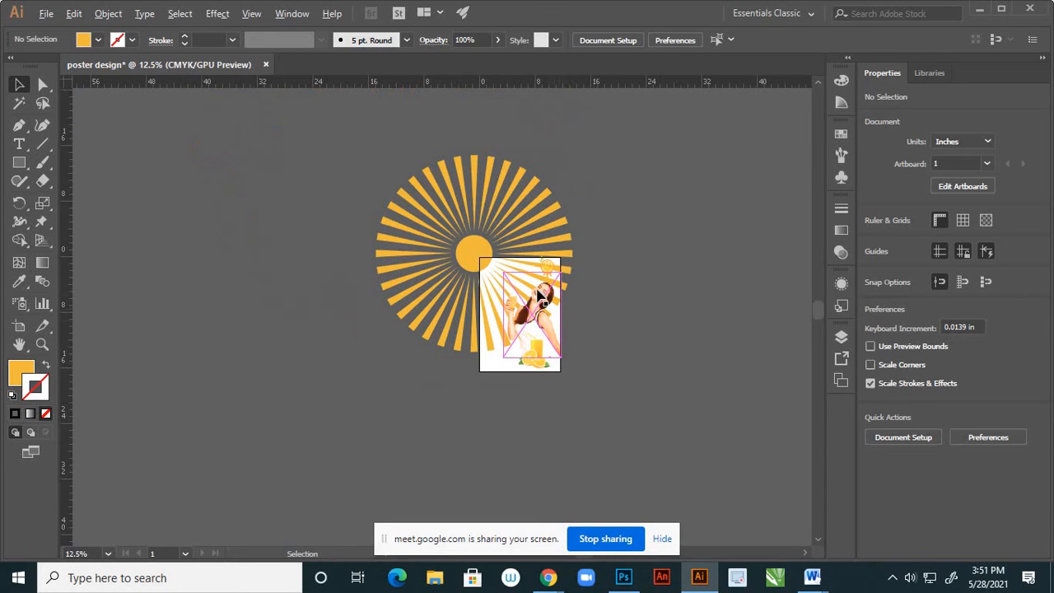
{"action": "scroll", "coordinate": [529, 346], "scroll_direction": "up", "scroll_amount": 2}
{"action": "scroll", "coordinate": [511, 408], "scroll_direction": "down", "scroll_amount": 1}
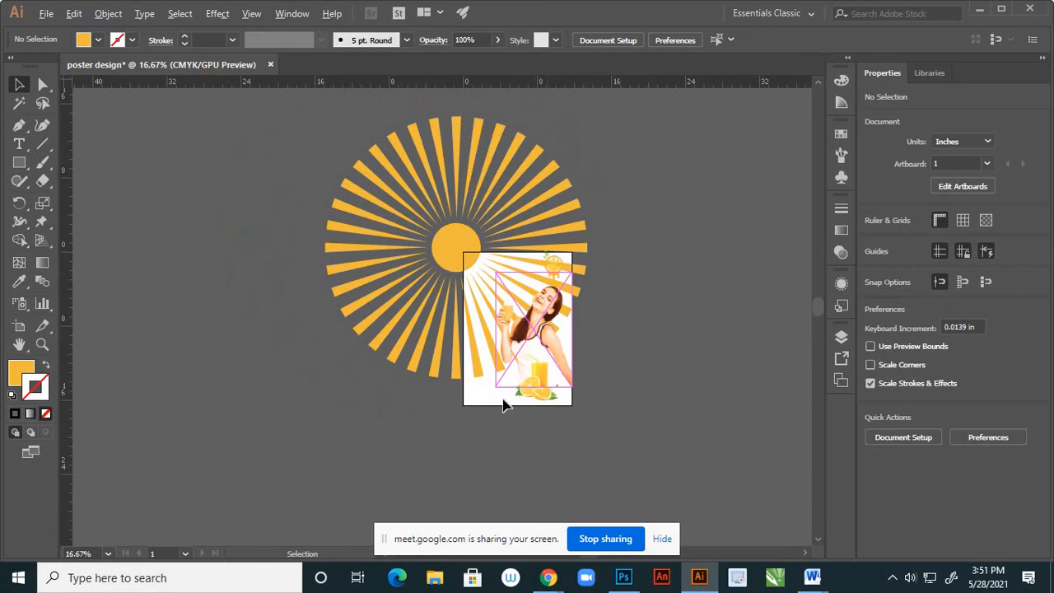
Draw a background rectangle on Layer 1 covering the whole artboard, about 11.87 in wide and 16.73 in high
{"action": "left_click", "coordinate": [836, 334]}
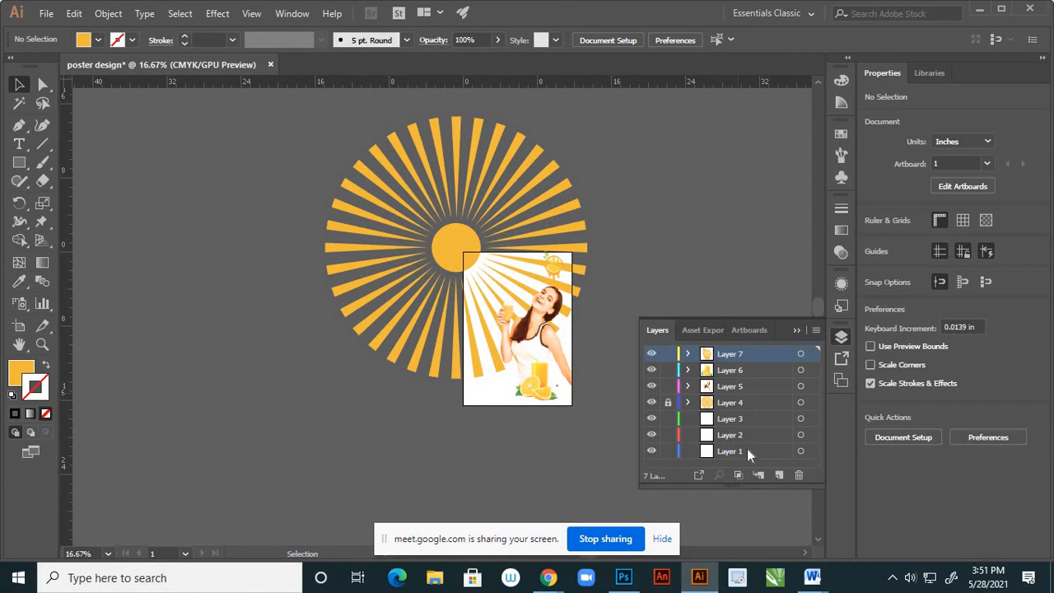
{"action": "left_click", "coordinate": [797, 451]}
{"action": "left_click", "coordinate": [800, 451]}
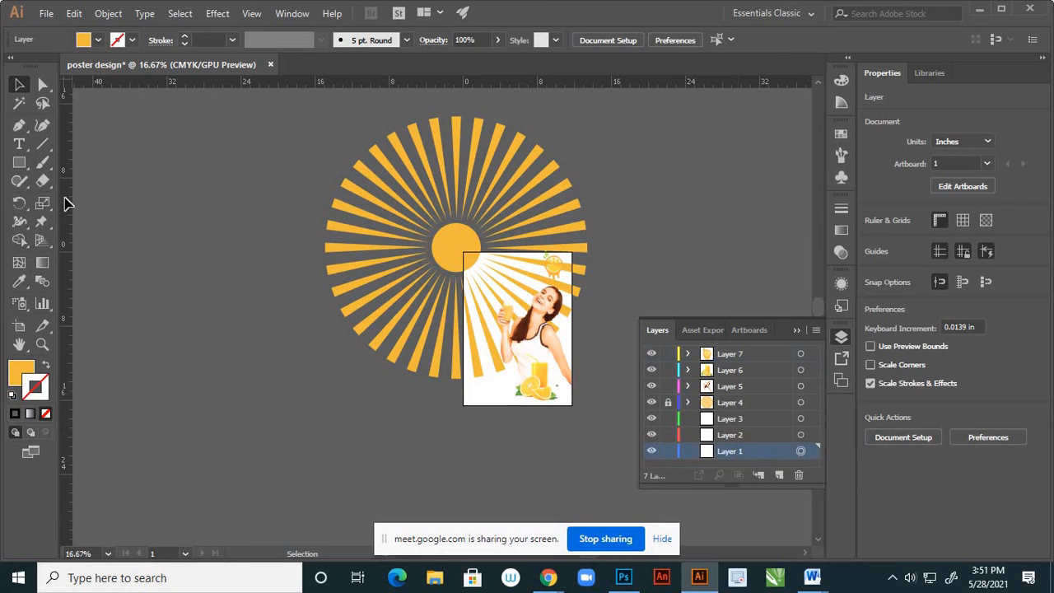
{"action": "left_click", "coordinate": [19, 162]}
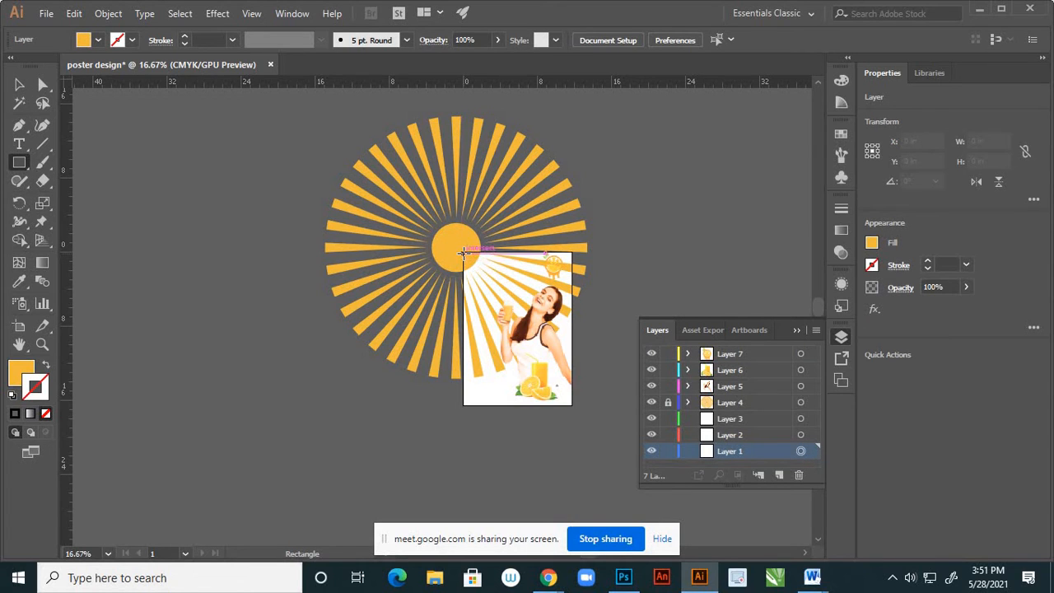
{"action": "left_click_drag", "start_coordinate": [464, 249], "coordinate": [572, 410]}
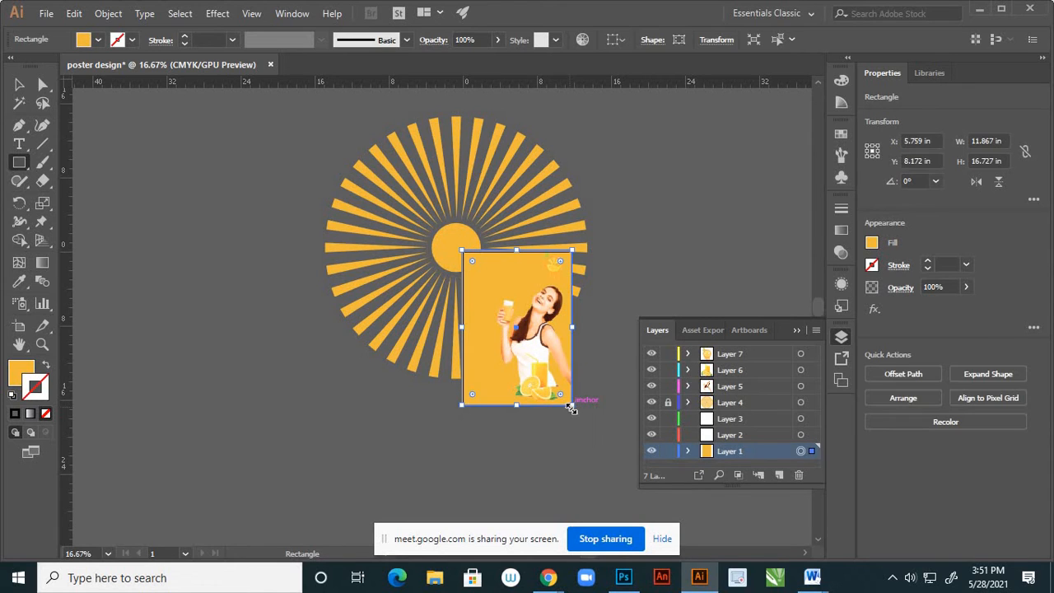
Change the background rectangle's fill to a darker orange than the sunburst rays and deselect it
{"action": "double_click", "coordinate": [25, 370]}
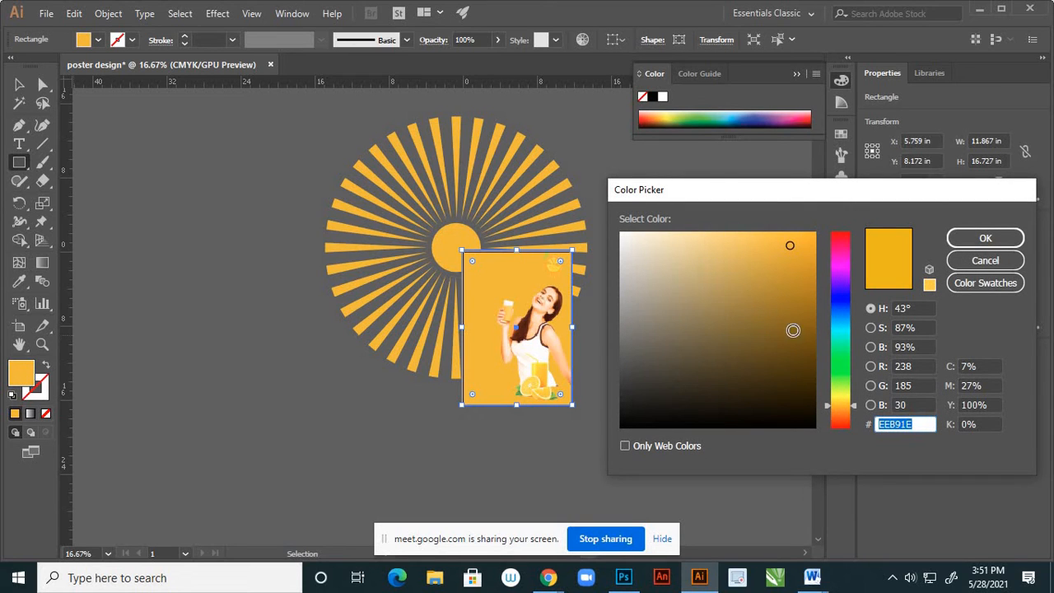
{"action": "left_click", "coordinate": [840, 409]}
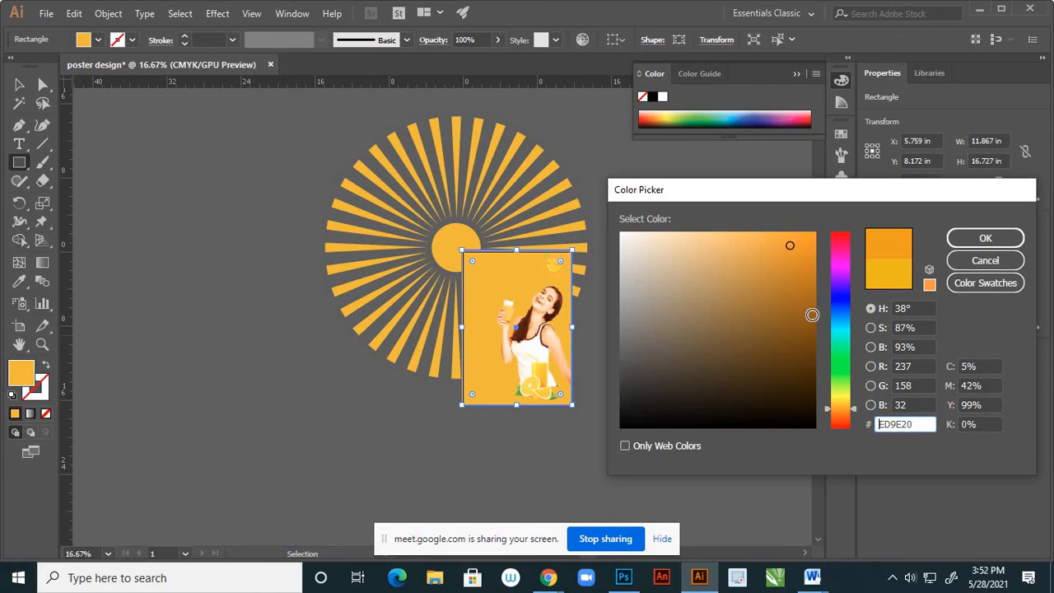
{"action": "left_click", "coordinate": [794, 264]}
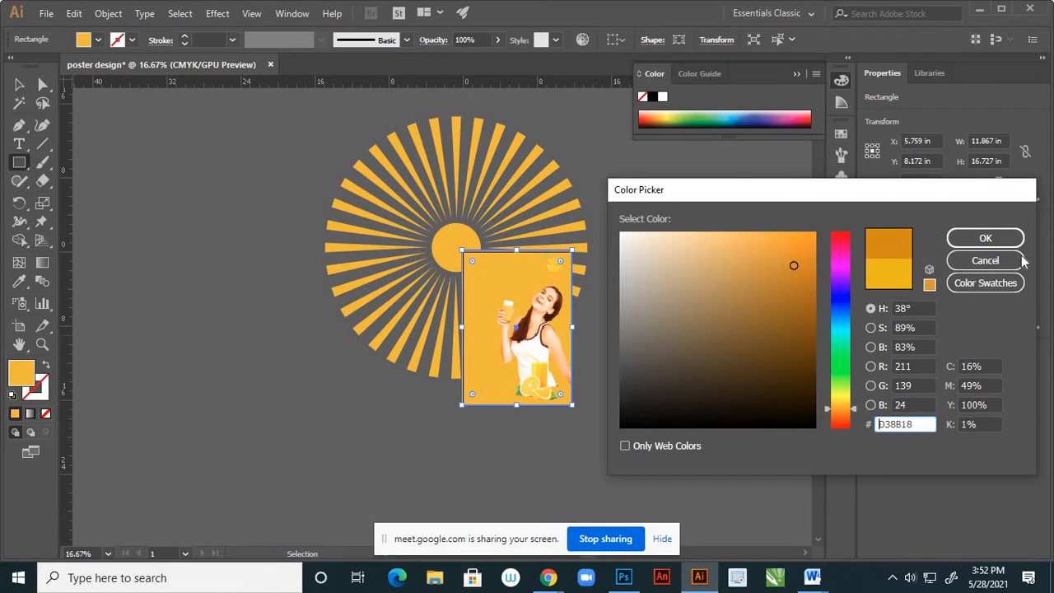
{"action": "left_click", "coordinate": [792, 255]}
{"action": "left_click", "coordinate": [967, 240]}
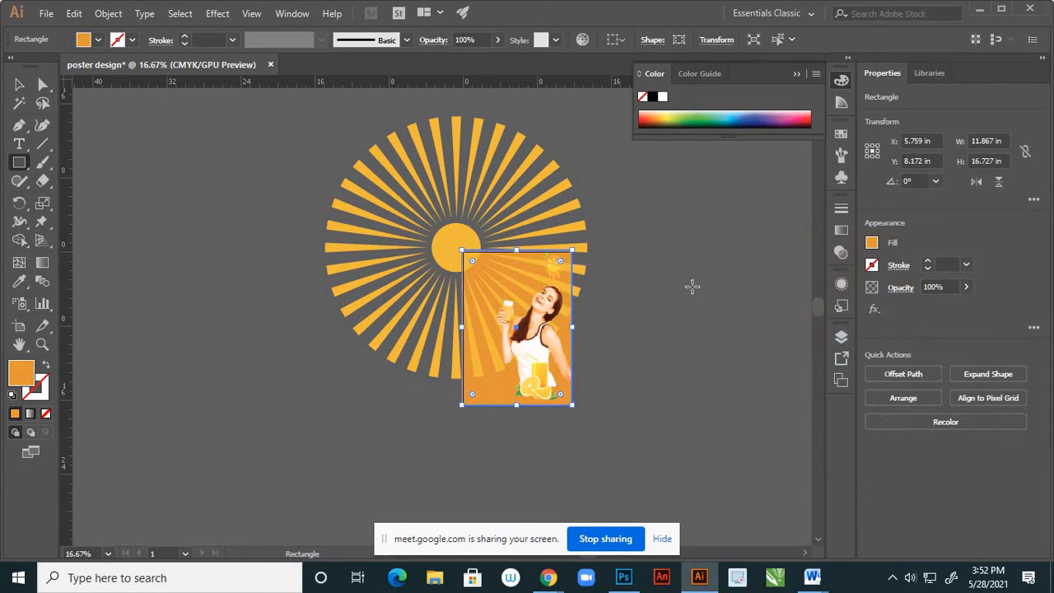
{"action": "left_click", "coordinate": [20, 85]}
{"action": "left_click", "coordinate": [268, 288]}
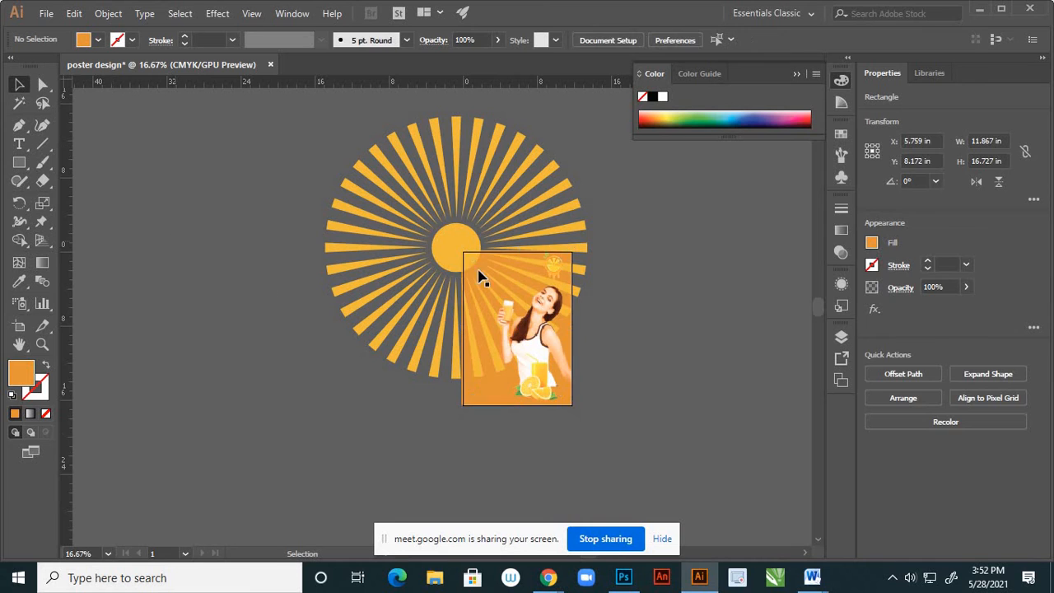
Resize the background rectangle so its left edge snaps to the artboard's left edge, making it about 11.69 in wide
{"action": "scroll", "coordinate": [539, 280], "scroll_direction": "up", "scroll_amount": 2}
{"action": "scroll", "coordinate": [596, 270], "scroll_direction": "down", "scroll_amount": 3}
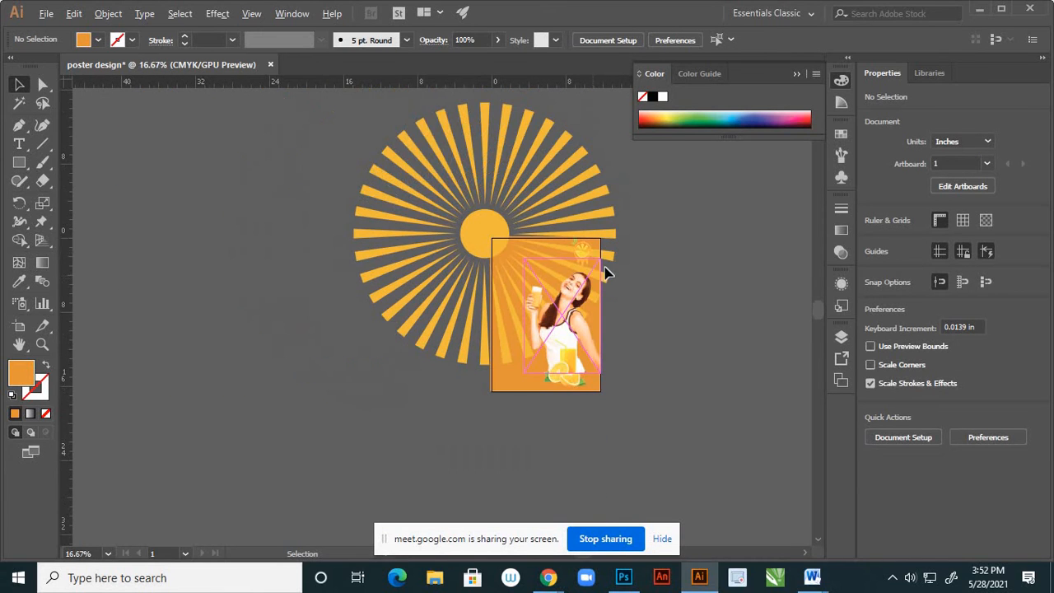
{"action": "scroll", "coordinate": [568, 270], "scroll_direction": "up", "scroll_amount": 1}
{"action": "scroll", "coordinate": [566, 270], "scroll_direction": "up", "scroll_amount": 2}
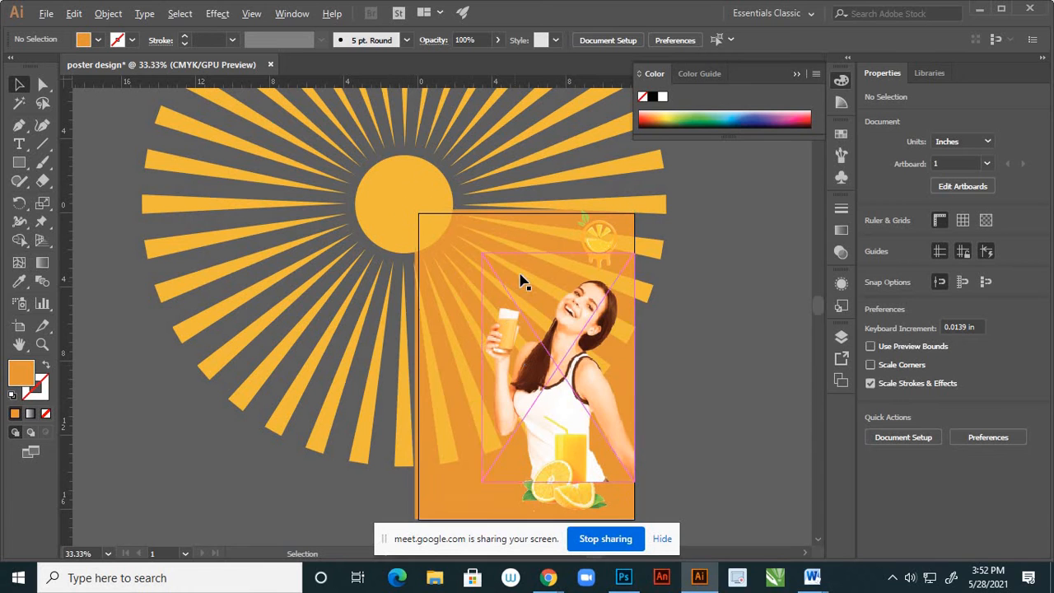
{"action": "scroll", "coordinate": [522, 282], "scroll_direction": "down", "scroll_amount": 2}
{"action": "scroll", "coordinate": [476, 388], "scroll_direction": "up", "scroll_amount": 6}
{"action": "left_click", "coordinate": [488, 392]}
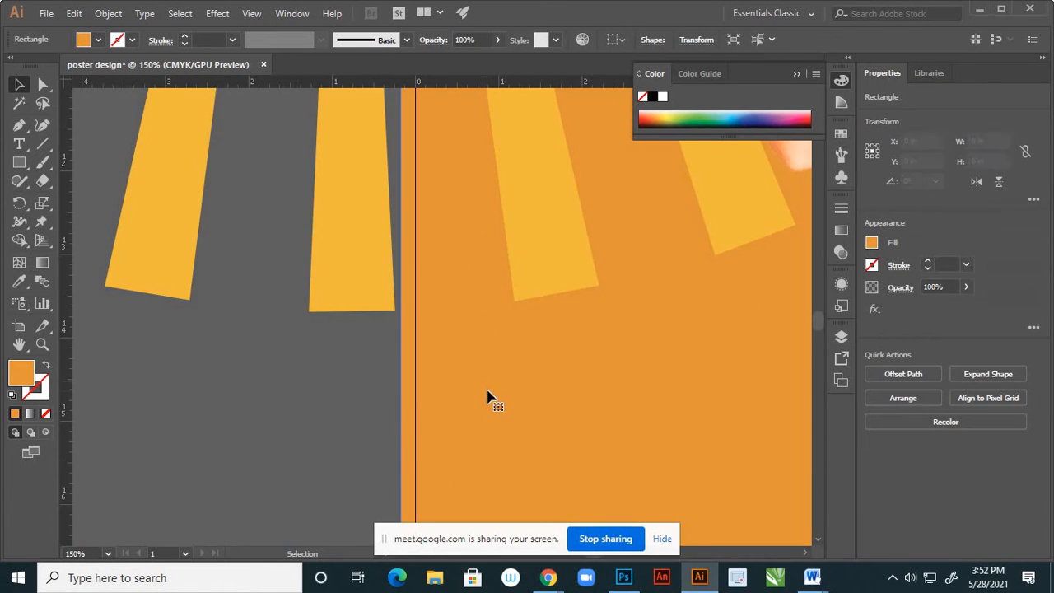
{"action": "scroll", "coordinate": [466, 226], "scroll_direction": "down", "scroll_amount": 3}
{"action": "scroll", "coordinate": [437, 197], "scroll_direction": "up", "scroll_amount": 5}
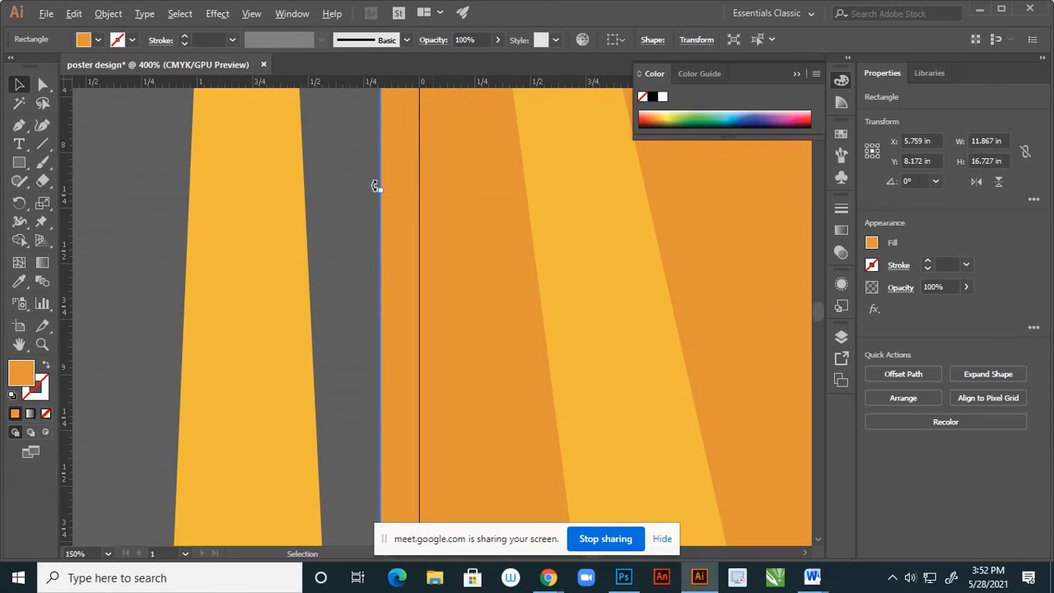
{"action": "left_click_drag", "start_coordinate": [383, 190], "coordinate": [421, 208]}
{"action": "scroll", "coordinate": [435, 245], "scroll_direction": "down", "scroll_amount": 2}
{"action": "scroll", "coordinate": [441, 251], "scroll_direction": "down", "scroll_amount": 7}
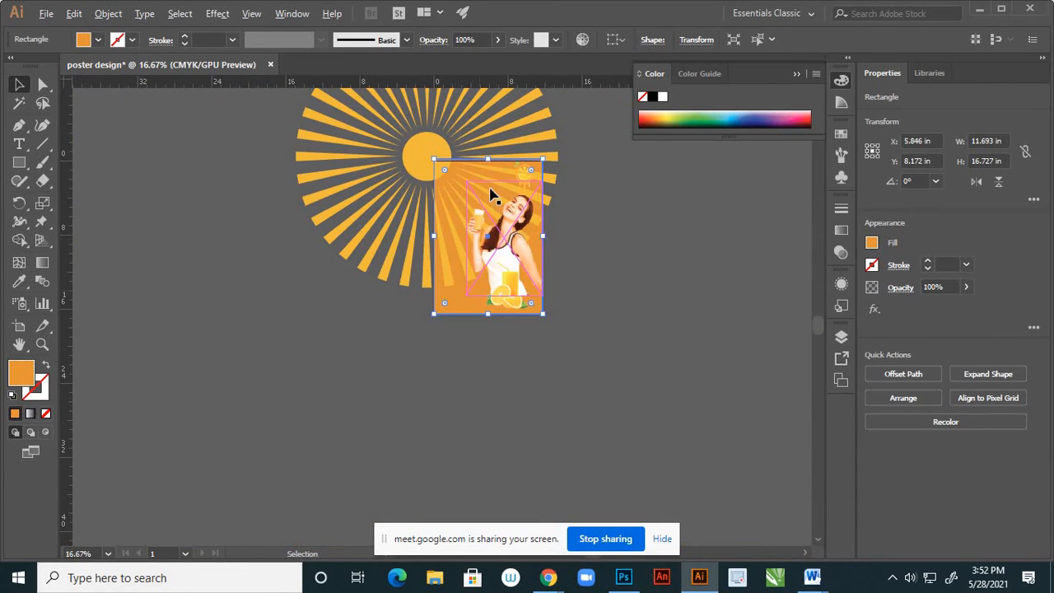
Resize the background rectangle so its top edge meets the artboard's top edge, about 16.54 in high, deselect it and check the bottom edge
{"action": "left_click", "coordinate": [507, 150]}
{"action": "scroll", "coordinate": [494, 161], "scroll_direction": "up", "scroll_amount": 7}
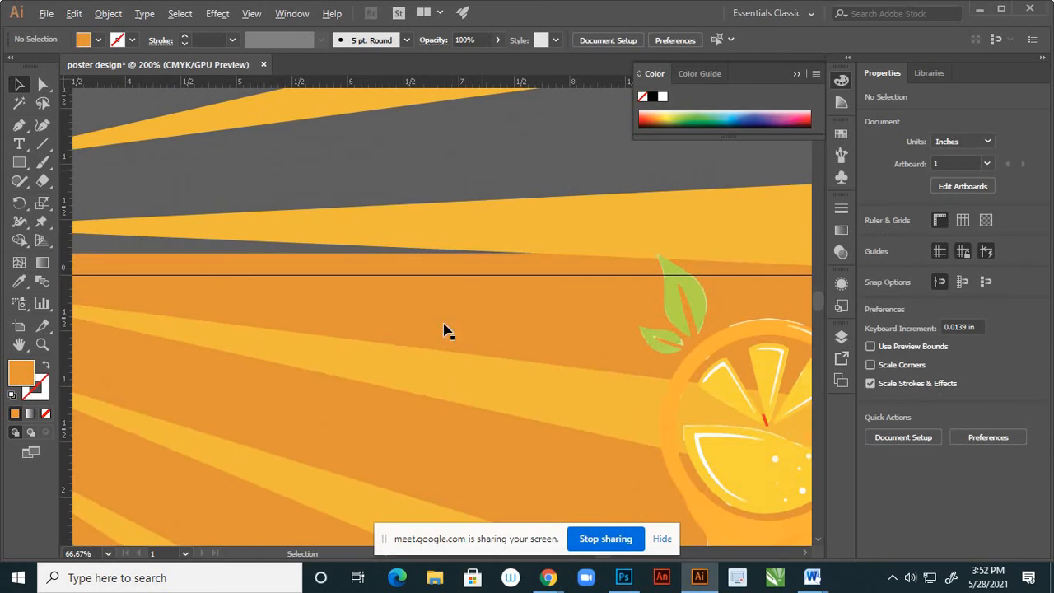
{"action": "left_click", "coordinate": [334, 252]}
{"action": "left_click_drag", "start_coordinate": [331, 252], "coordinate": [330, 275]}
{"action": "scroll", "coordinate": [437, 263], "scroll_direction": "down", "scroll_amount": 6}
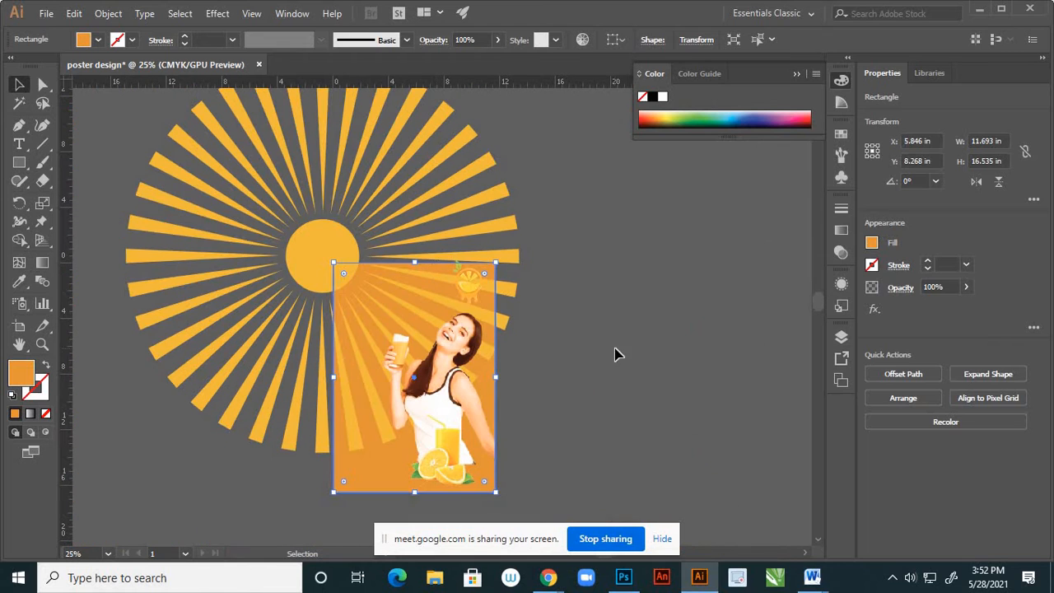
{"action": "left_click", "coordinate": [611, 342]}
{"action": "scroll", "coordinate": [434, 497], "scroll_direction": "up", "scroll_amount": 8}
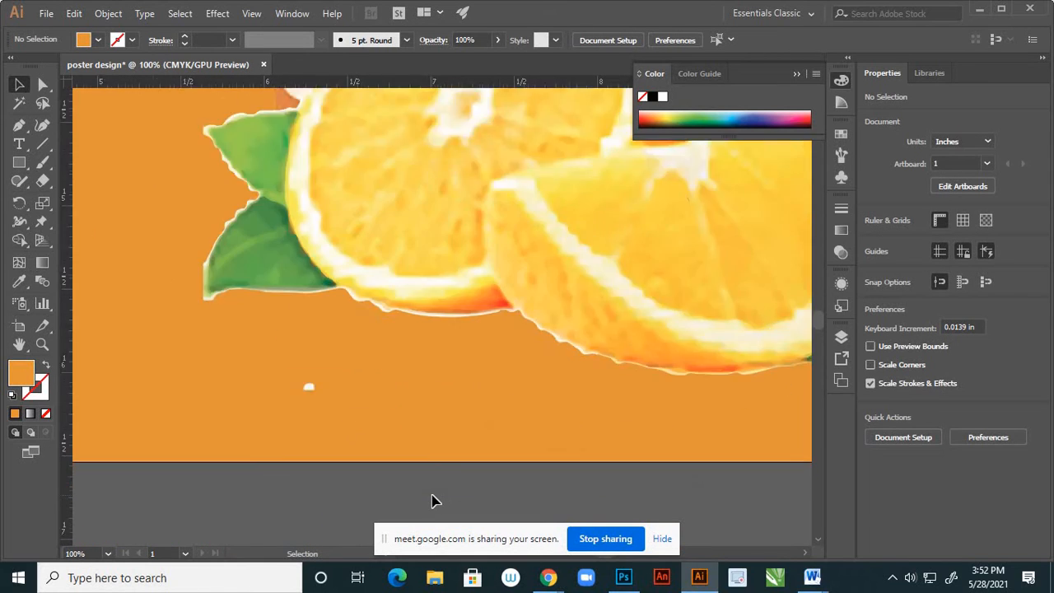
{"action": "scroll", "coordinate": [456, 419], "scroll_direction": "down", "scroll_amount": 9}
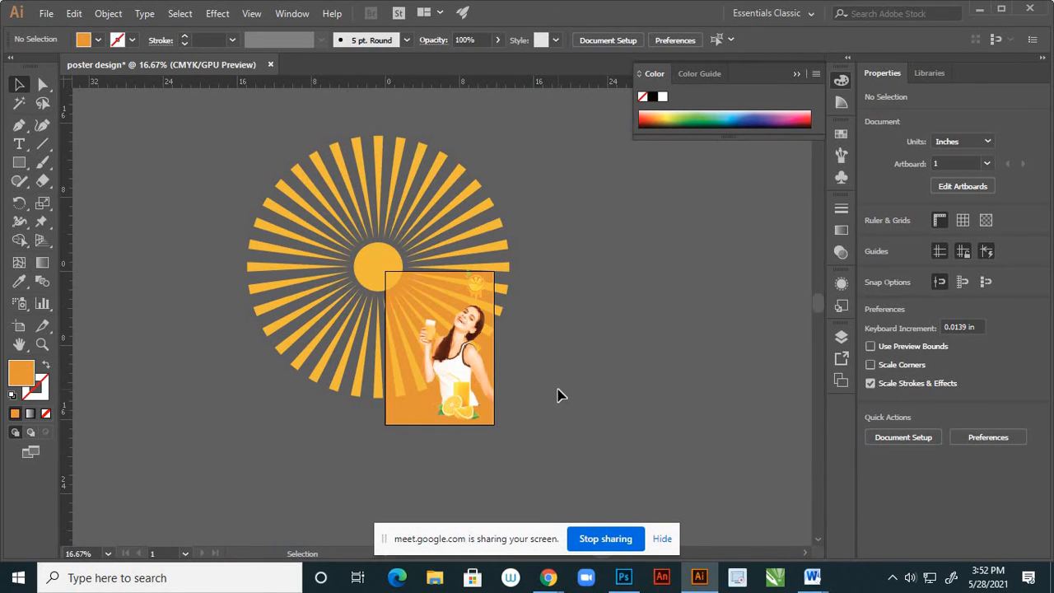
Save the document to the Desktop as an Adobe Illustrator file named poster design
{"action": "key", "text": "a"}
{"action": "key", "text": "ctrl+s"}
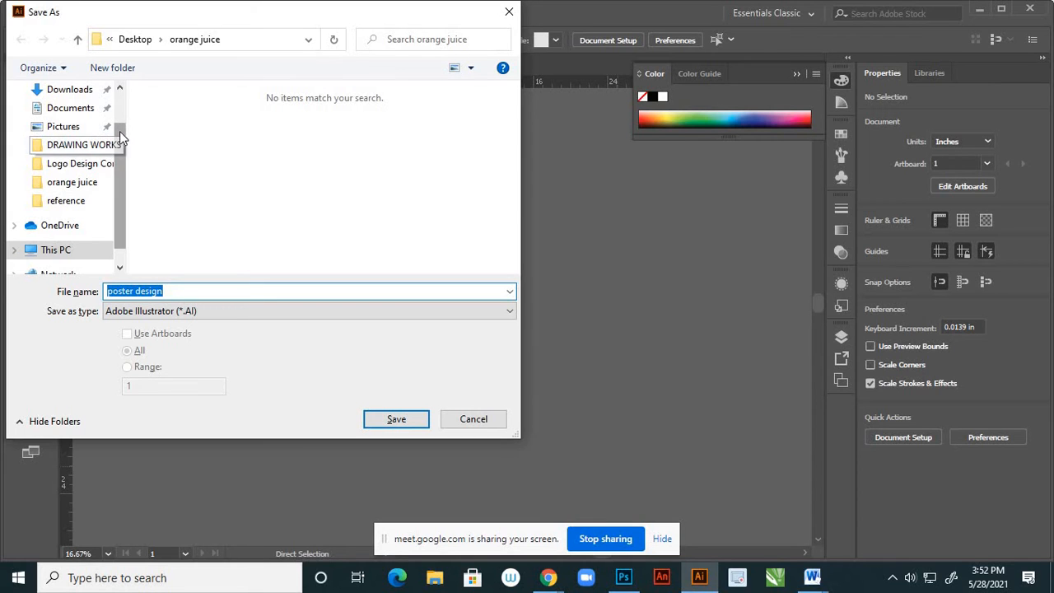
{"action": "scroll", "coordinate": [119, 111], "scroll_direction": "up", "scroll_amount": 2}
{"action": "left_click", "coordinate": [74, 121]}
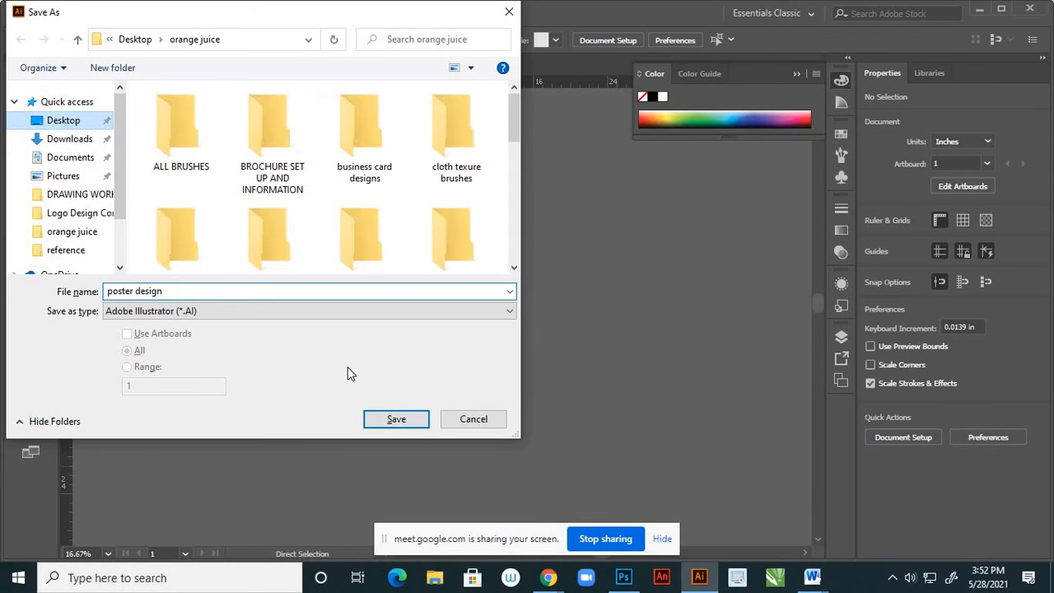
{"action": "left_click", "coordinate": [397, 419]}
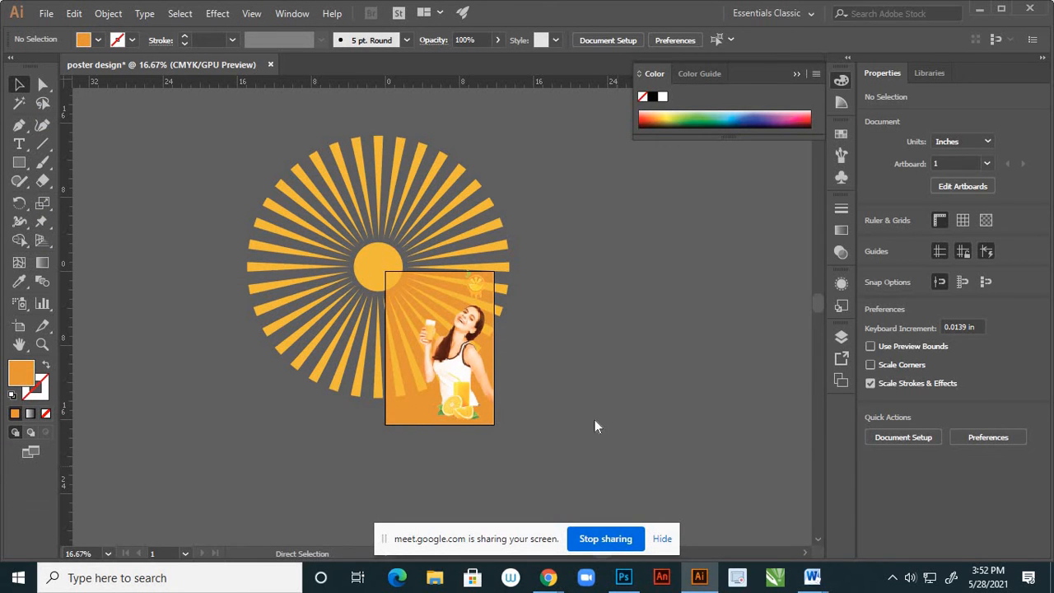
{"action": "left_click", "coordinate": [857, 532]}
Identify the sunburst's layer, Layer 4, by toggling its visibility, and unlock it
{"action": "left_click", "coordinate": [840, 338]}
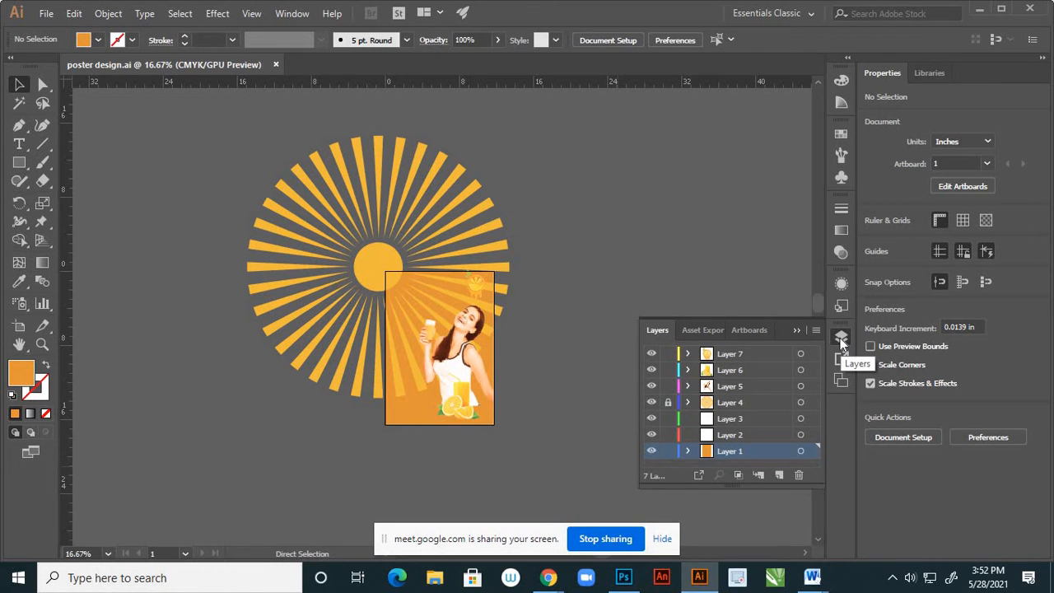
{"action": "left_click", "coordinate": [651, 402]}
{"action": "left_click", "coordinate": [652, 402]}
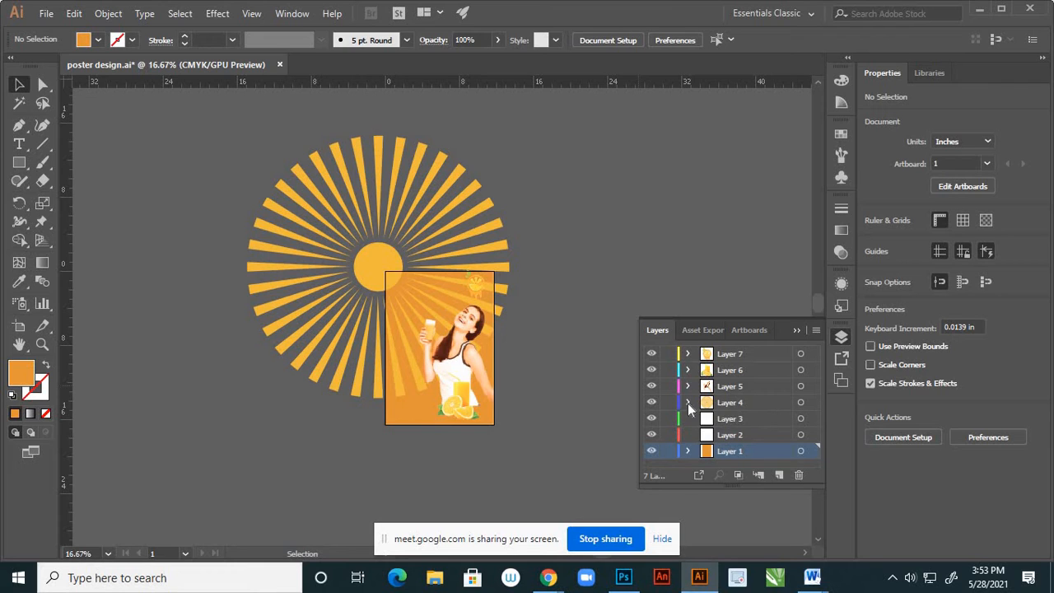
Select the sunburst group and expand Layer 4 and the group to list its rays and center circle
{"action": "left_click", "coordinate": [687, 403]}
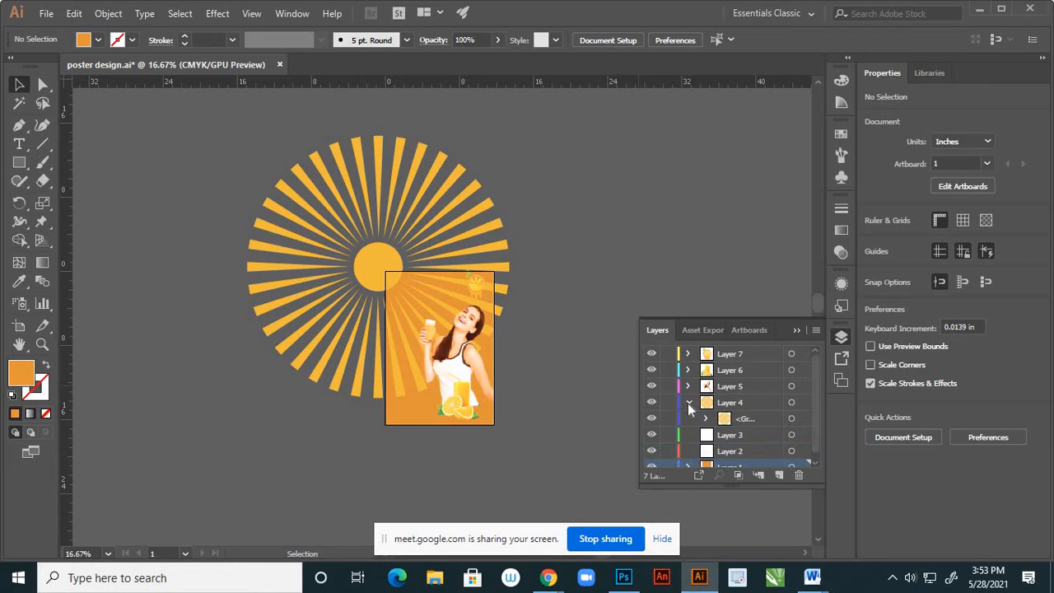
{"action": "left_click", "coordinate": [383, 264]}
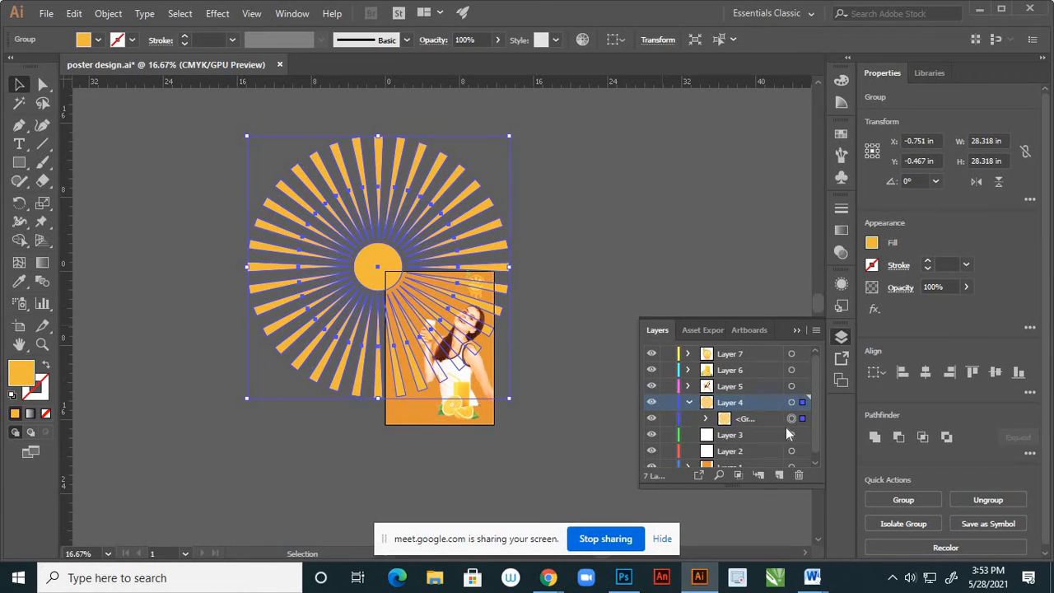
{"action": "left_click", "coordinate": [707, 417]}
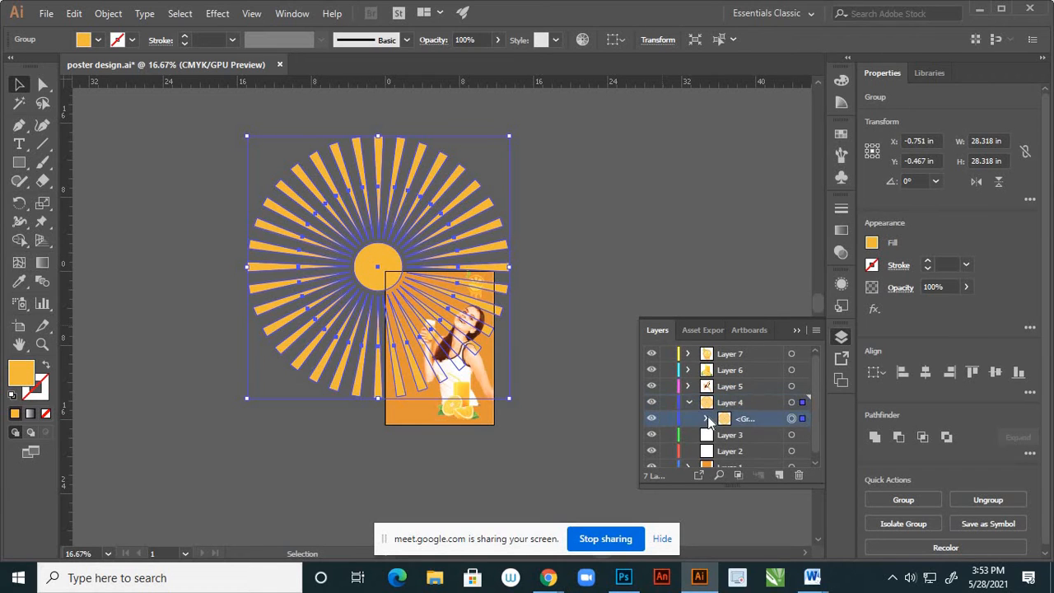
{"action": "left_click", "coordinate": [707, 417]}
{"action": "scroll", "coordinate": [773, 391], "scroll_direction": "down", "scroll_amount": 2}
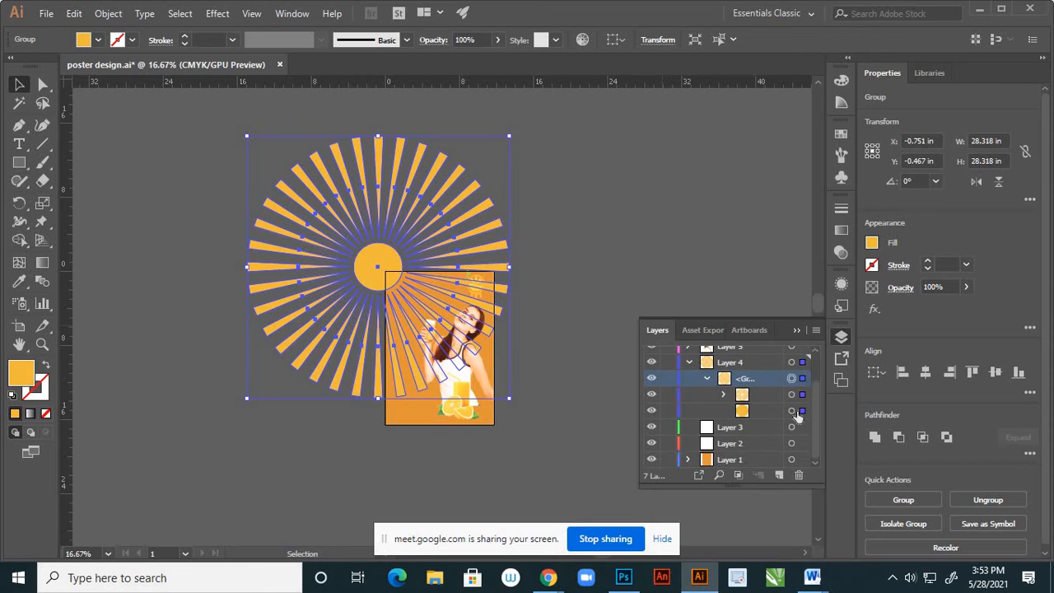
Start an Outer Glow effect on the sunburst's central circle with the preview turned on
{"action": "left_click", "coordinate": [792, 411]}
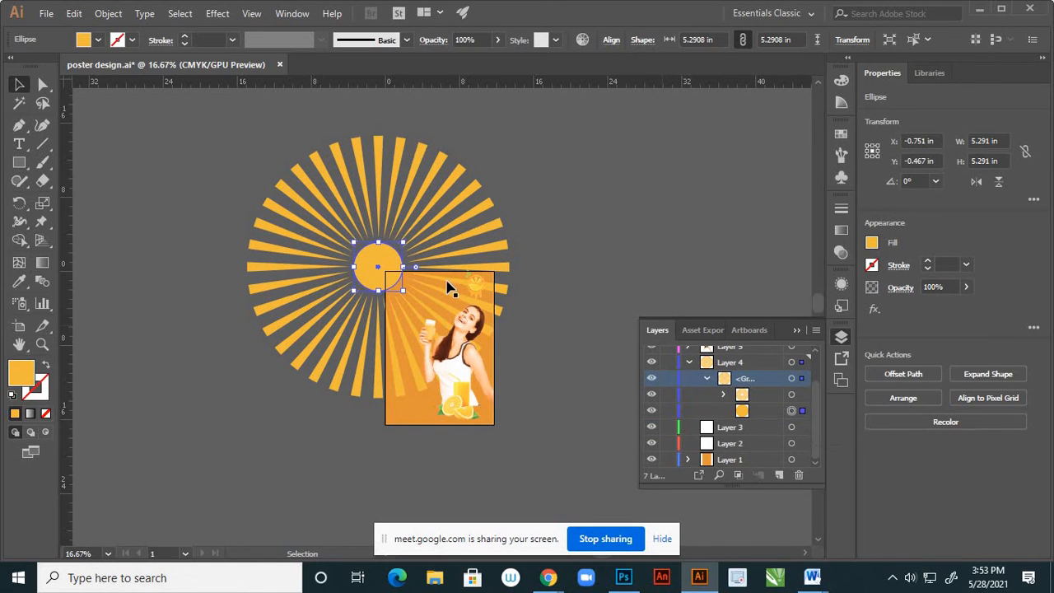
{"action": "scroll", "coordinate": [411, 268], "scroll_direction": "up", "scroll_amount": 2}
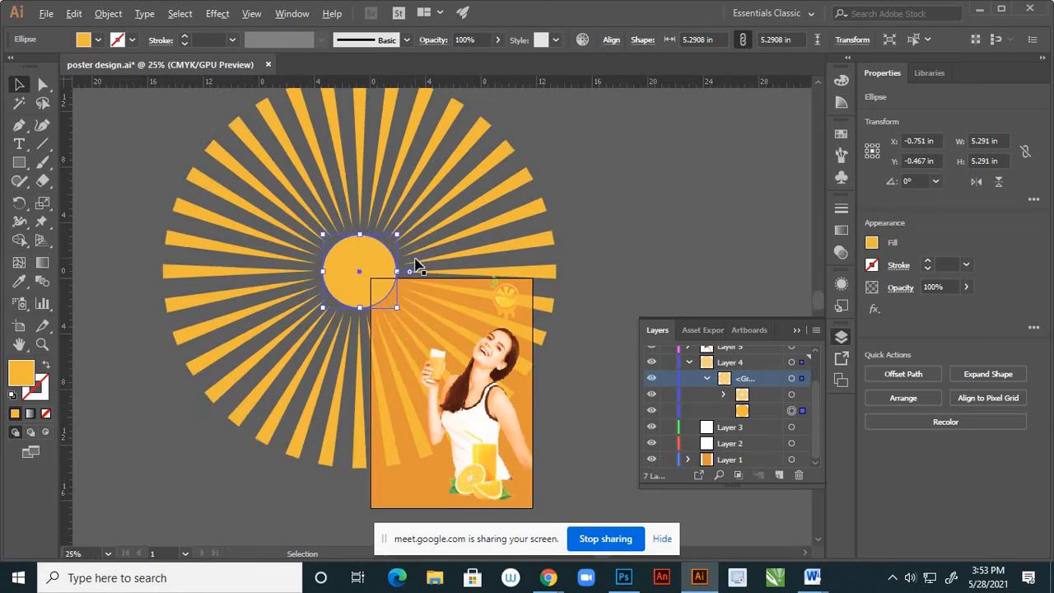
{"action": "scroll", "coordinate": [411, 267], "scroll_direction": "up", "scroll_amount": 1}
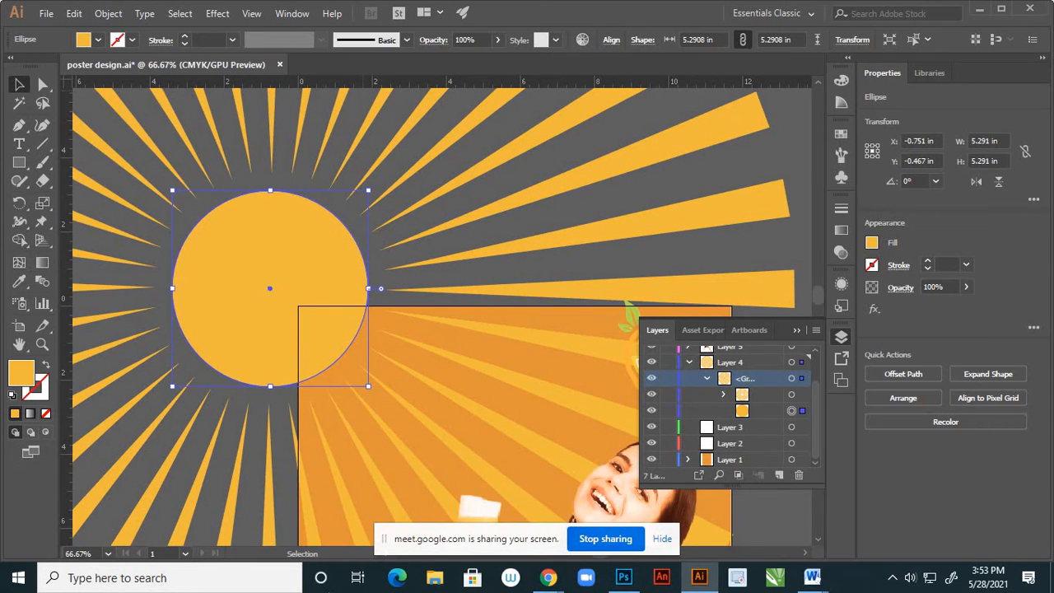
{"action": "left_click", "coordinate": [217, 14]}
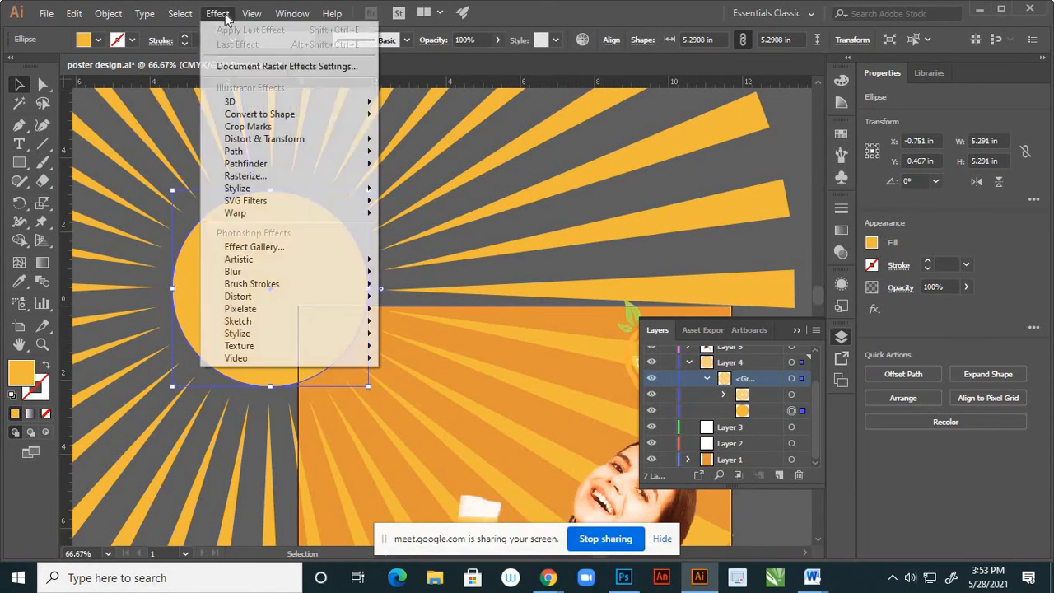
{"action": "mouse_move", "coordinate": [367, 189]}
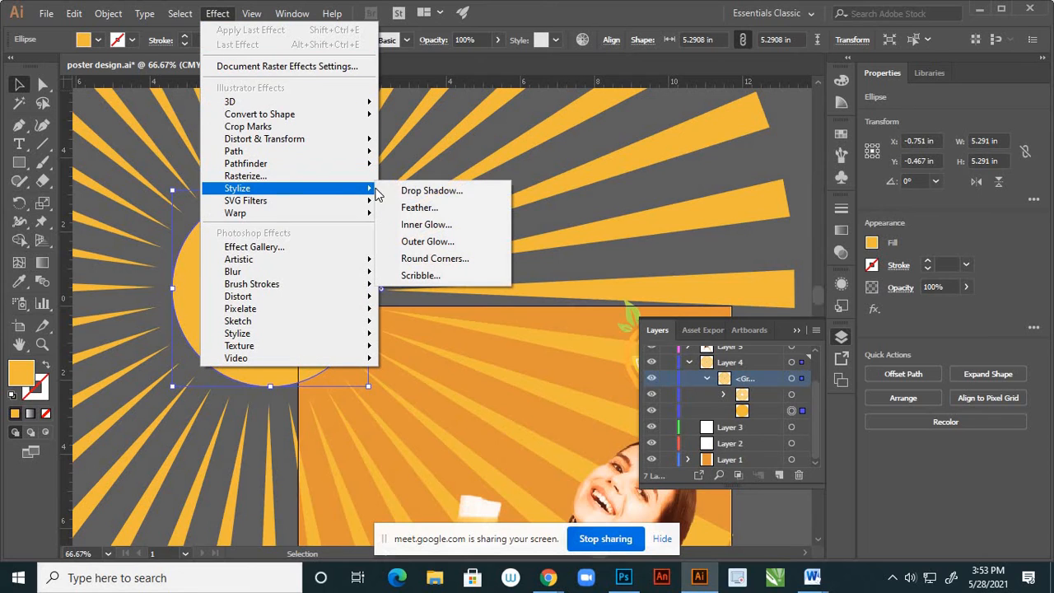
{"action": "left_click", "coordinate": [452, 243]}
{"action": "left_click_drag", "start_coordinate": [328, 213], "coordinate": [661, 223]}
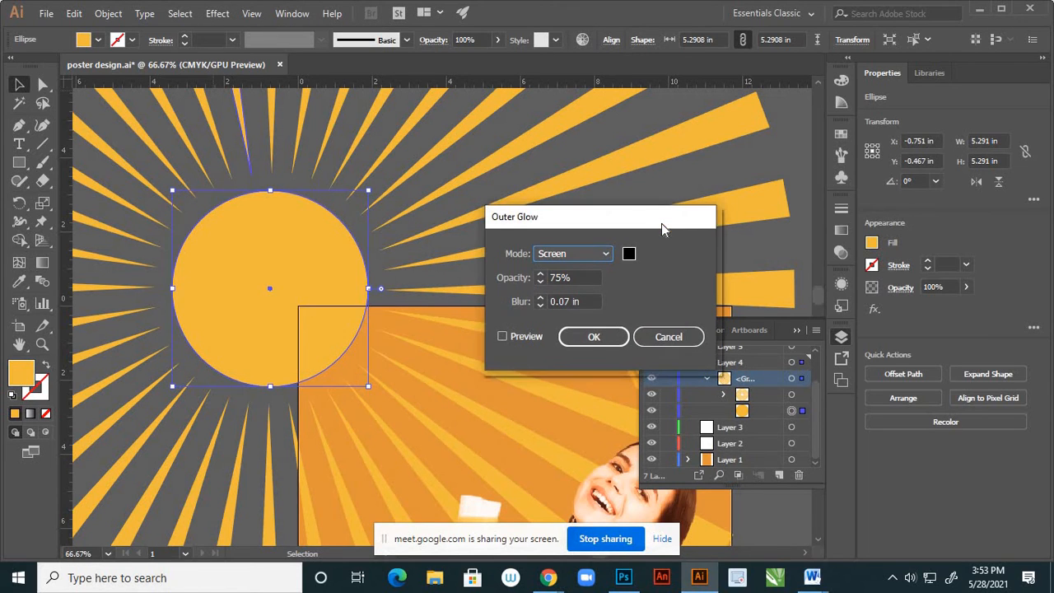
{"action": "left_click", "coordinate": [503, 336]}
{"action": "left_click", "coordinate": [505, 335]}
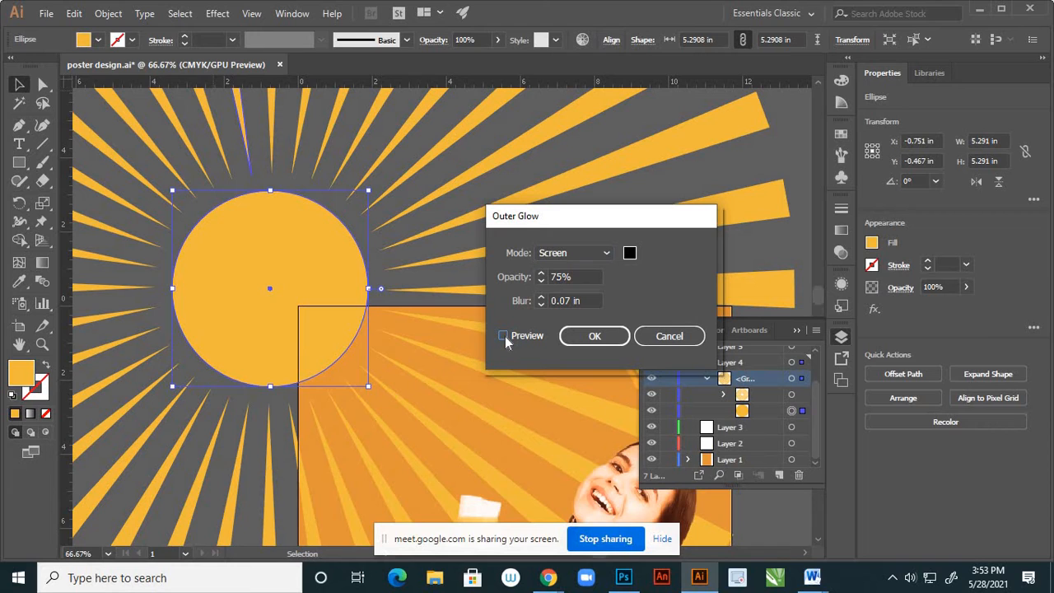
Raise the circle's outer glow blur to 0.9 in
{"action": "left_click", "coordinate": [540, 298]}
{"action": "left_click", "coordinate": [540, 298]}
{"action": "left_click", "coordinate": [540, 298]}
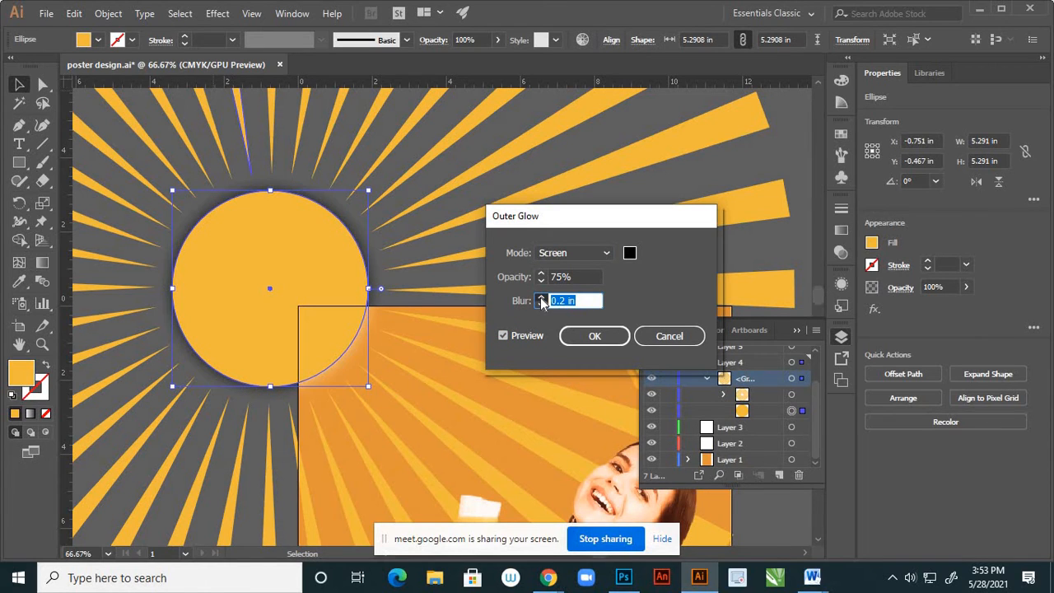
{"action": "left_click", "coordinate": [541, 298]}
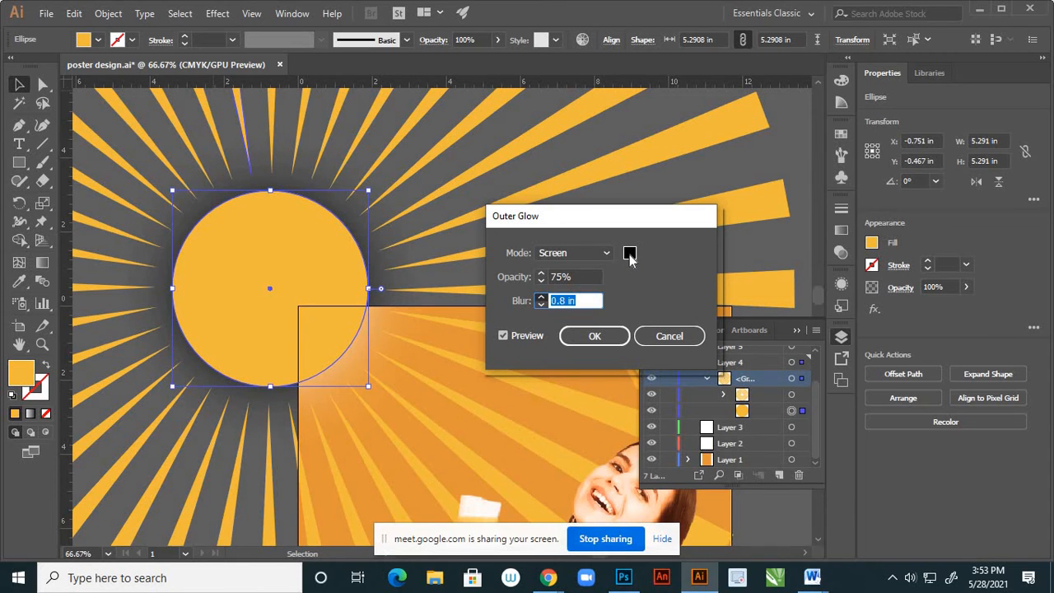
{"action": "left_click", "coordinate": [541, 297]}
Set the circle's outer glow colour to the golden yellow EACB11
{"action": "left_click", "coordinate": [629, 253]}
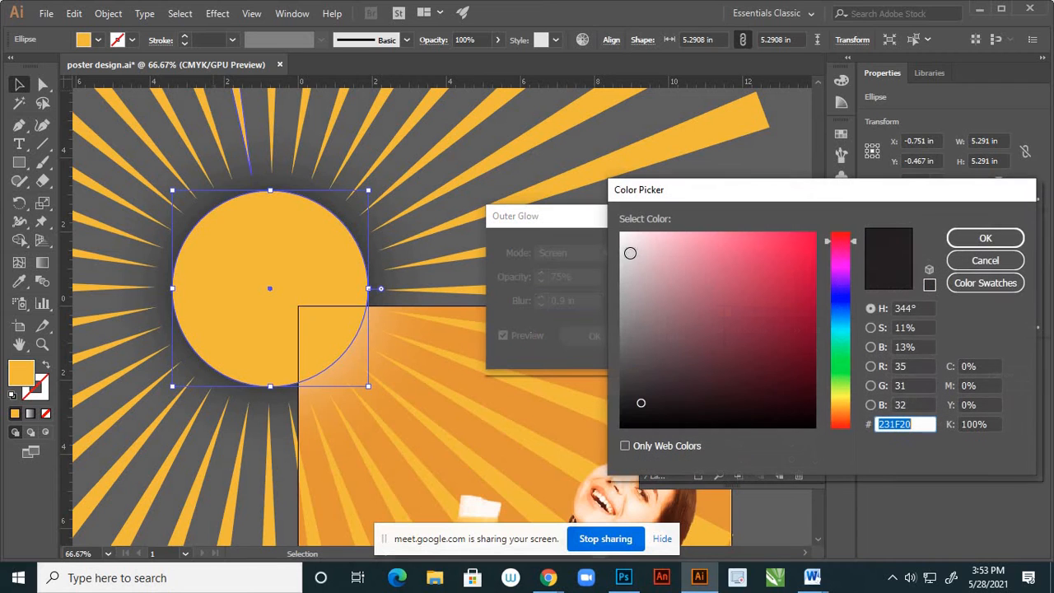
{"action": "left_click", "coordinate": [838, 401]}
{"action": "left_click", "coordinate": [796, 252]}
{"action": "left_click", "coordinate": [805, 245]}
{"action": "left_click", "coordinate": [804, 246]}
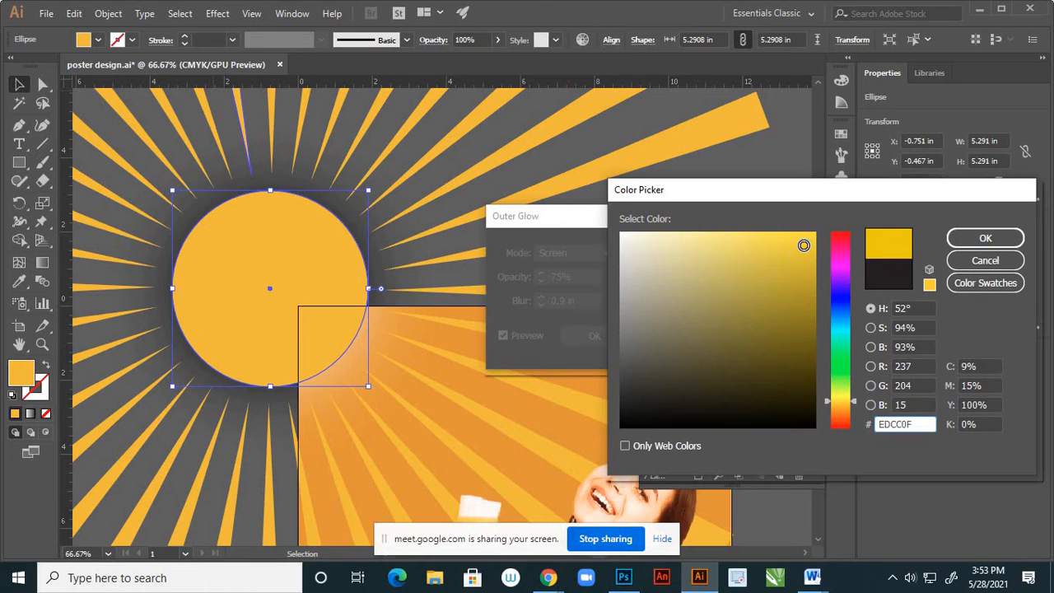
{"action": "left_click", "coordinate": [804, 246]}
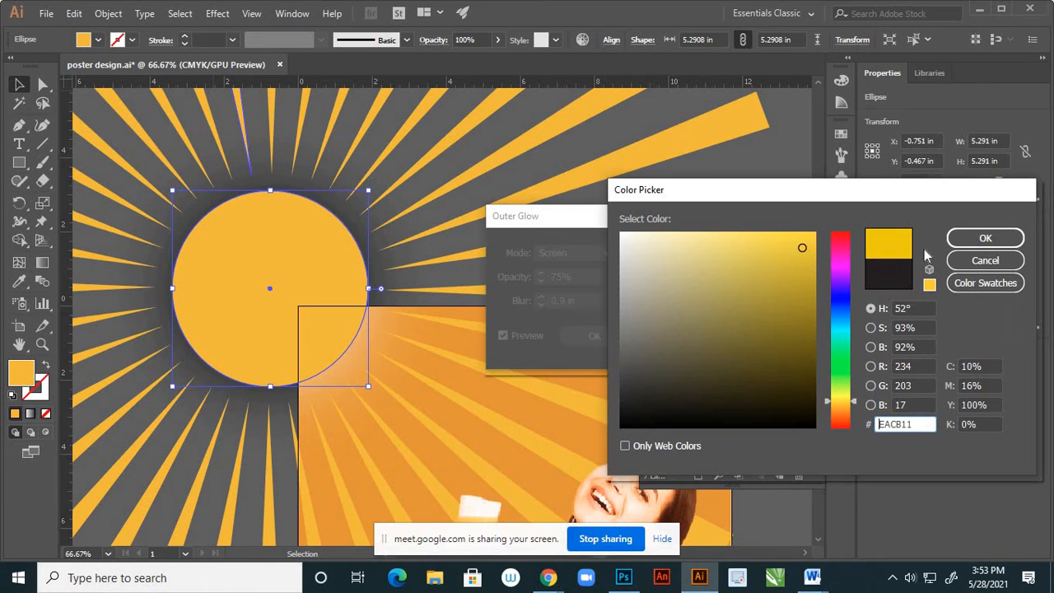
{"action": "left_click", "coordinate": [954, 238]}
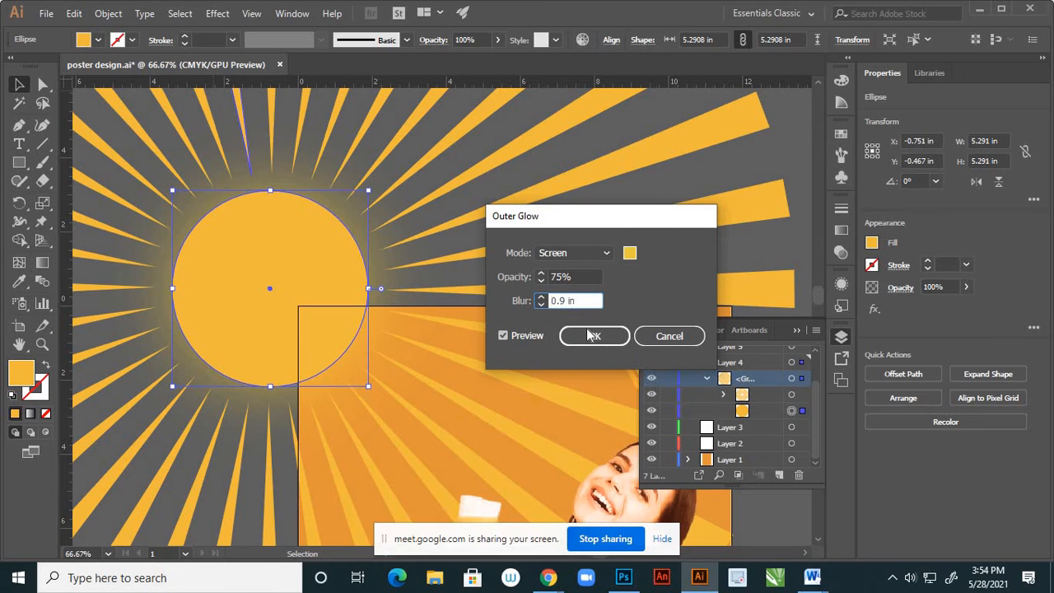
Set the glow's blur to 1 in and apply the Outer Glow to the circle
{"action": "left_click", "coordinate": [544, 302]}
{"action": "left_click", "coordinate": [541, 297]}
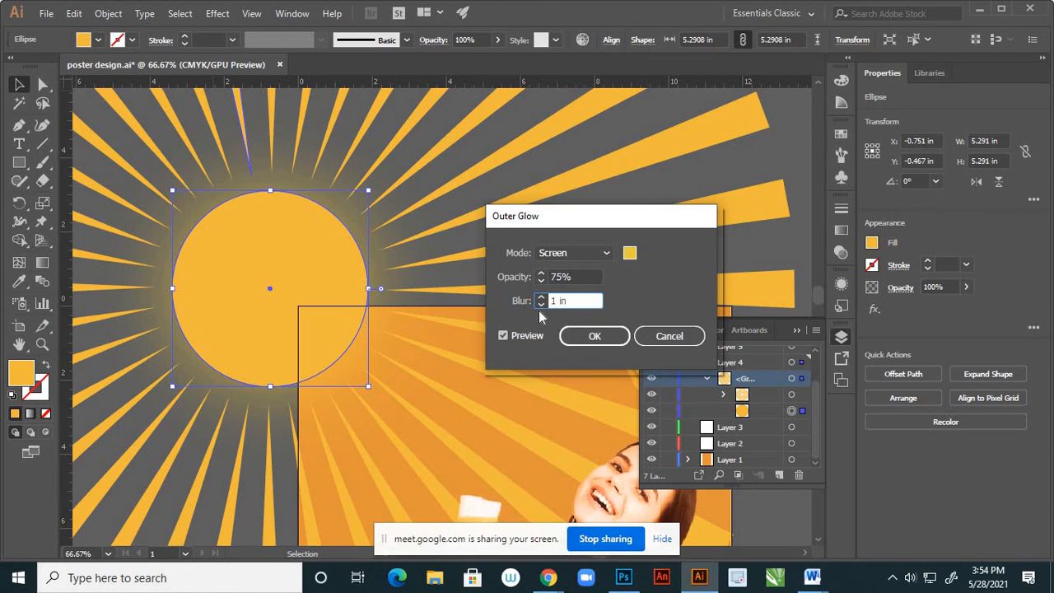
{"action": "left_click", "coordinate": [593, 338]}
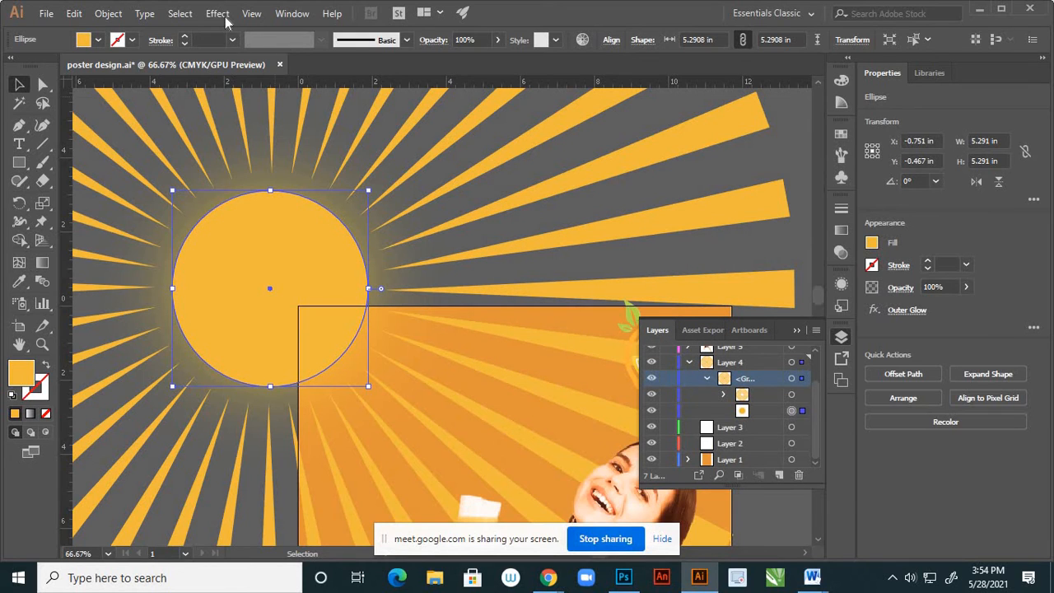
Apply a Feather effect with a 0.1 in radius to the sunburst's central circle, then deselect it
{"action": "left_click", "coordinate": [224, 16]}
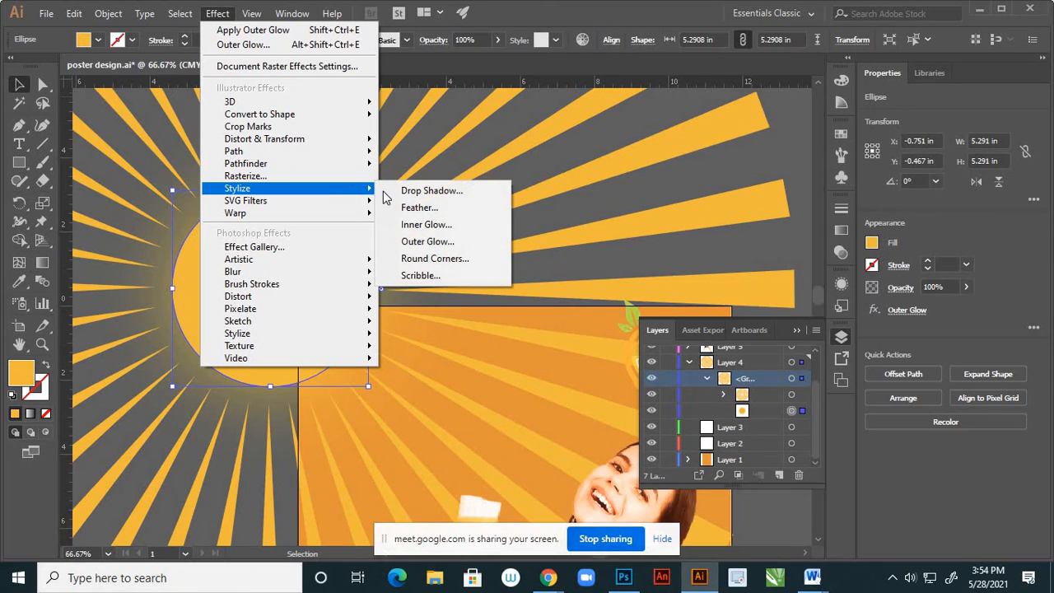
{"action": "left_click", "coordinate": [419, 207]}
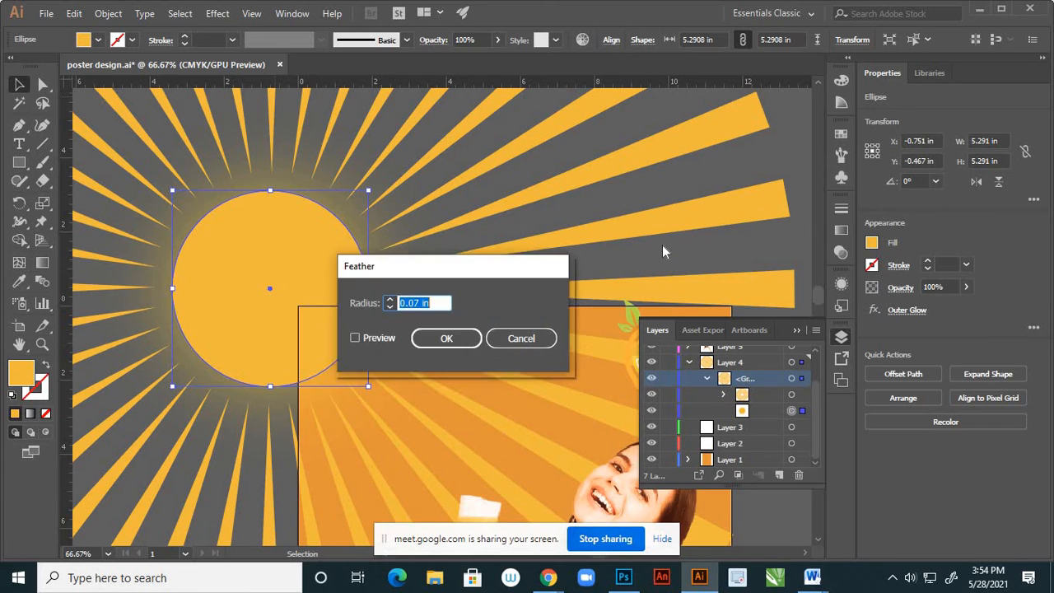
{"action": "left_click", "coordinate": [498, 317]}
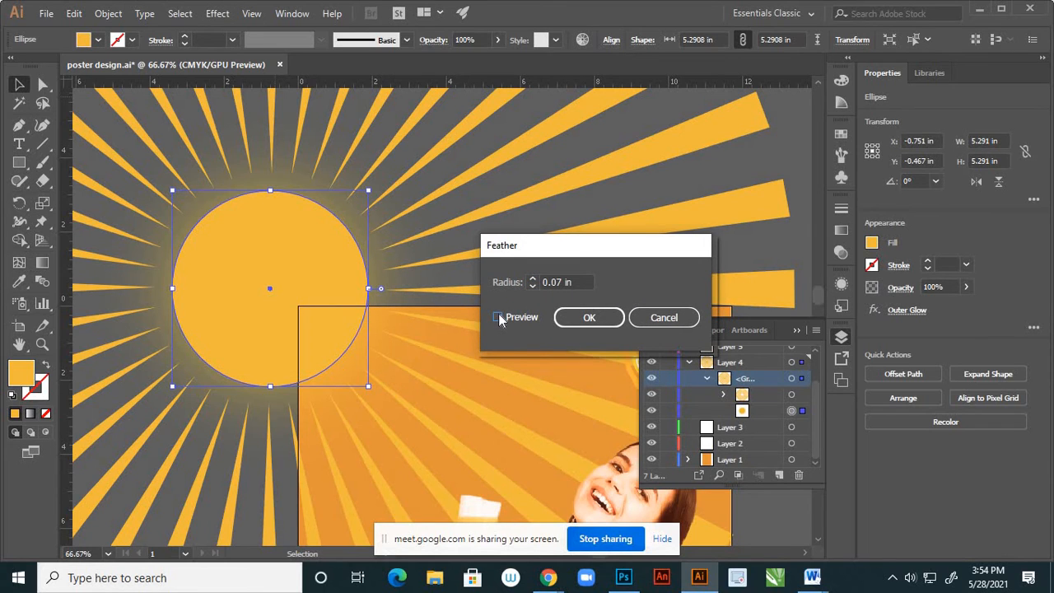
{"action": "left_click", "coordinate": [499, 318]}
{"action": "left_click", "coordinate": [533, 283]}
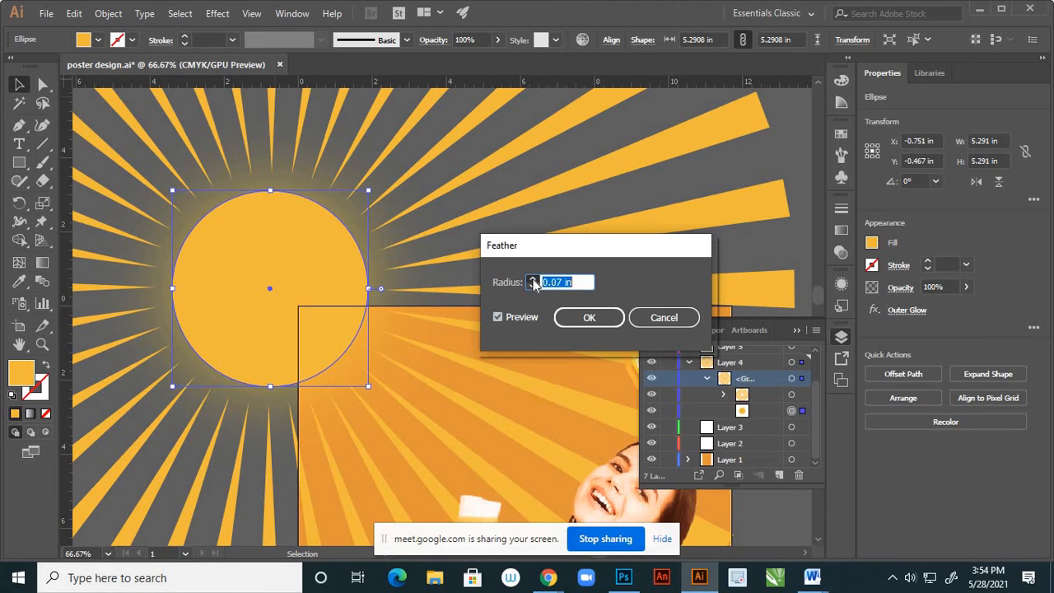
{"action": "left_click", "coordinate": [533, 279]}
{"action": "left_click", "coordinate": [576, 318]}
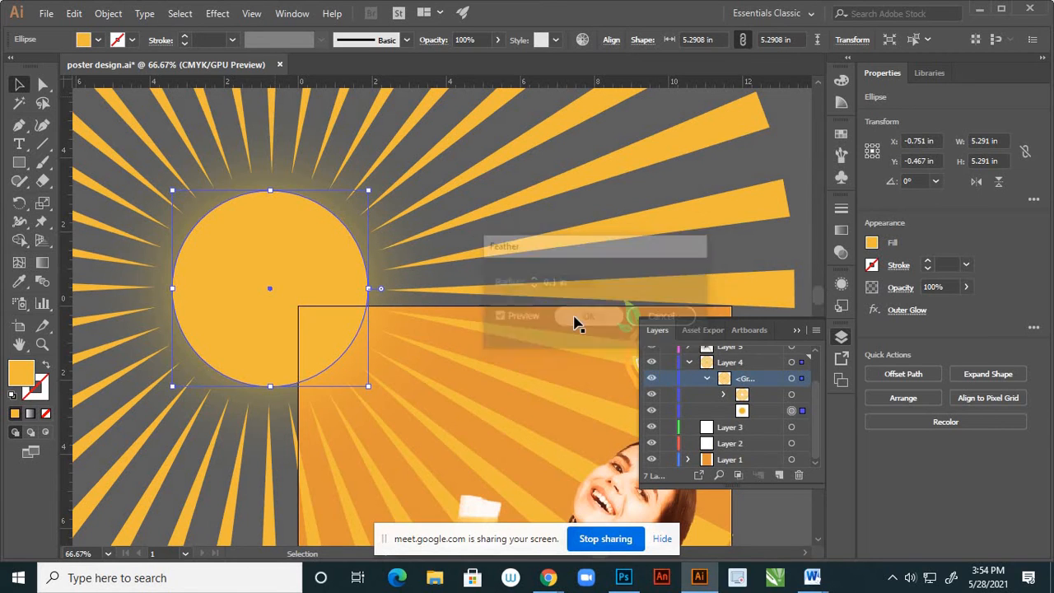
{"action": "left_click", "coordinate": [452, 250]}
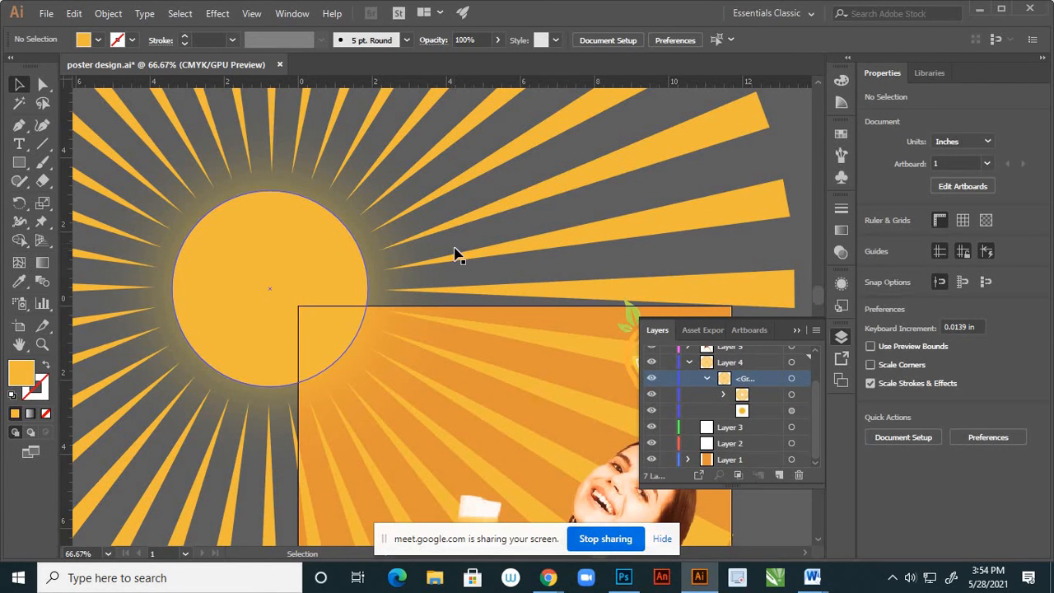
Move the whole sunburst group slightly down and right, centring it at about X -0.26 in, Y 0.22 in
{"action": "scroll", "coordinate": [457, 256], "scroll_direction": "down", "scroll_amount": 2}
{"action": "scroll", "coordinate": [455, 252], "scroll_direction": "down", "scroll_amount": 2}
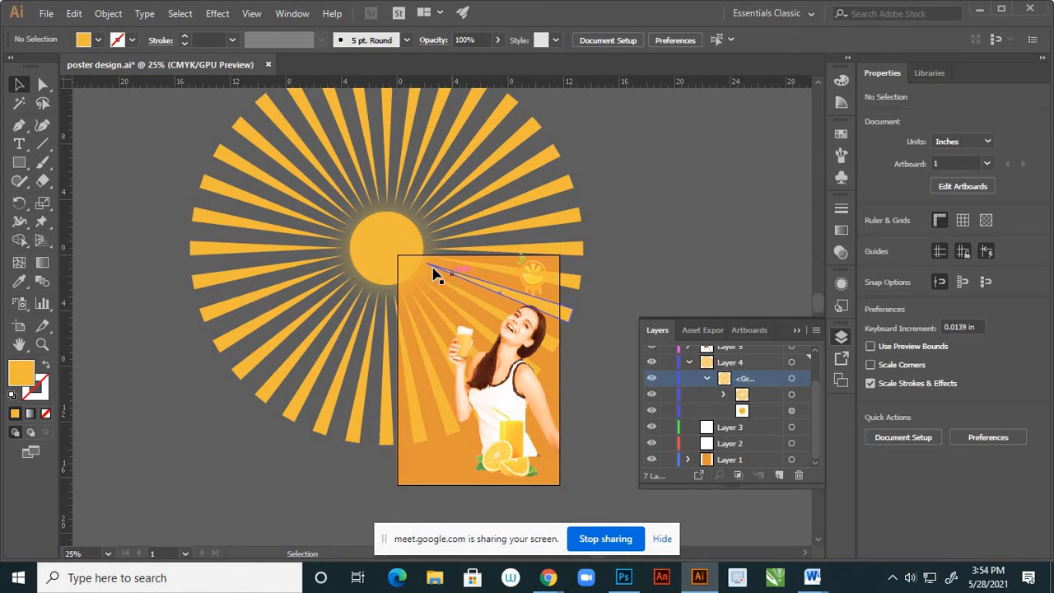
{"action": "left_click", "coordinate": [389, 246]}
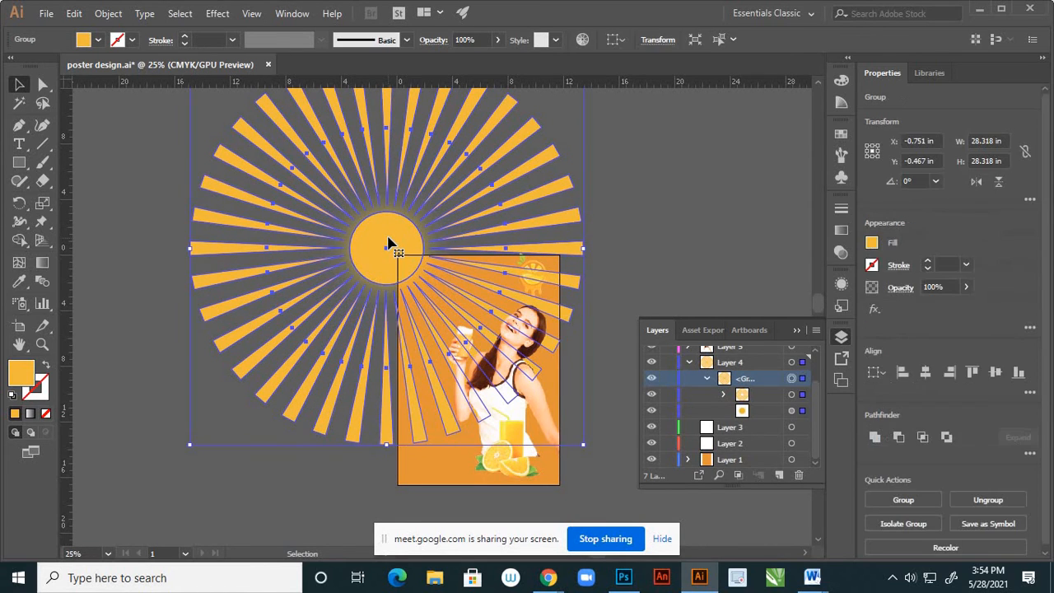
{"action": "left_click", "coordinate": [616, 165]}
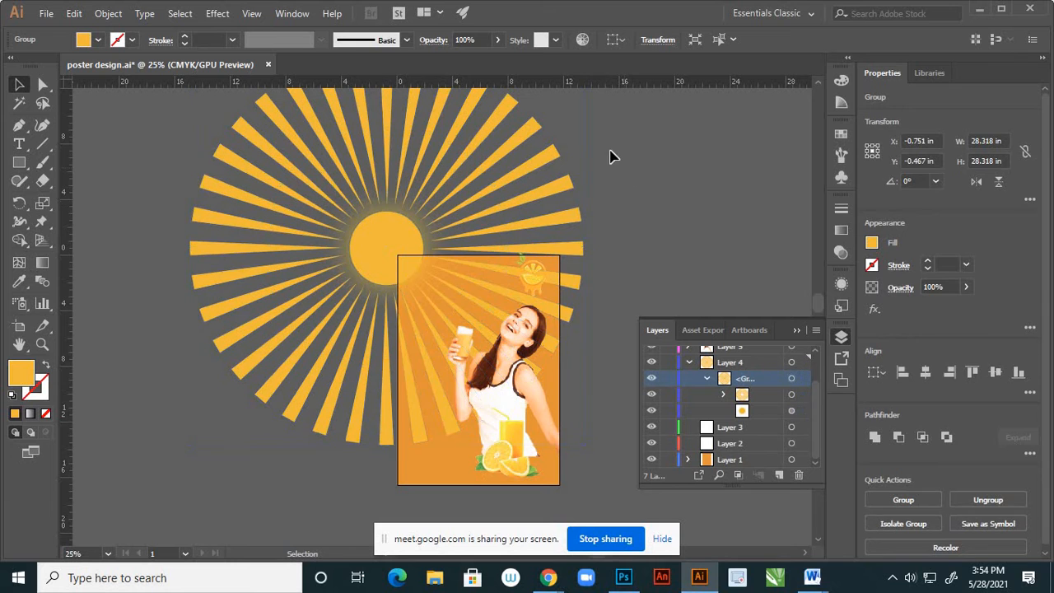
{"action": "left_click", "coordinate": [387, 240]}
{"action": "left_click_drag", "start_coordinate": [388, 242], "coordinate": [389, 246]}
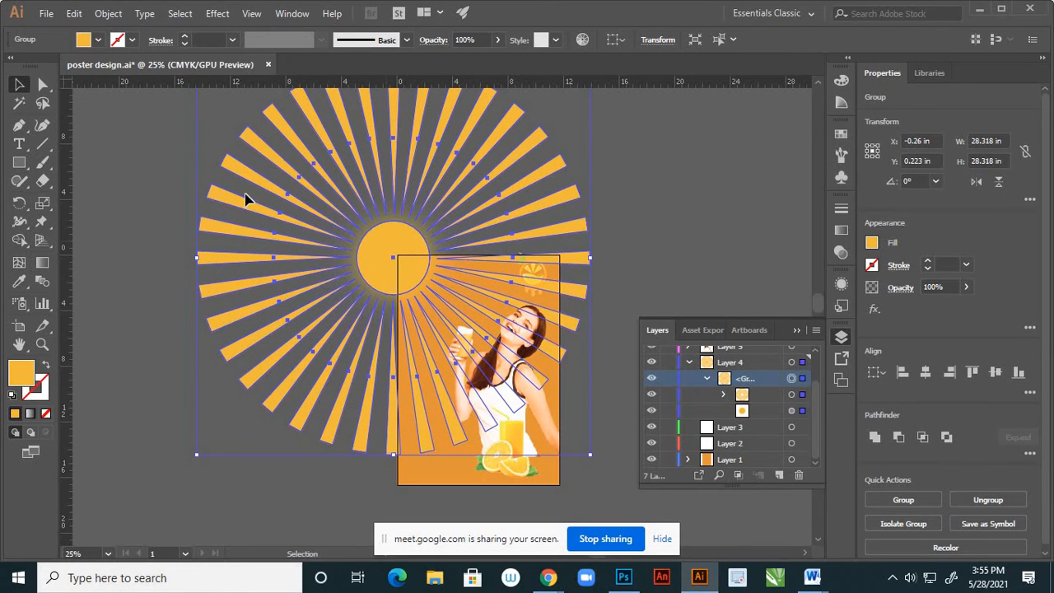
{"action": "left_click", "coordinate": [176, 162]}
Apply a Feather effect with a 0.1 in radius to the whole sunburst group, then deselect it
{"action": "scroll", "coordinate": [525, 206], "scroll_direction": "down", "scroll_amount": 2}
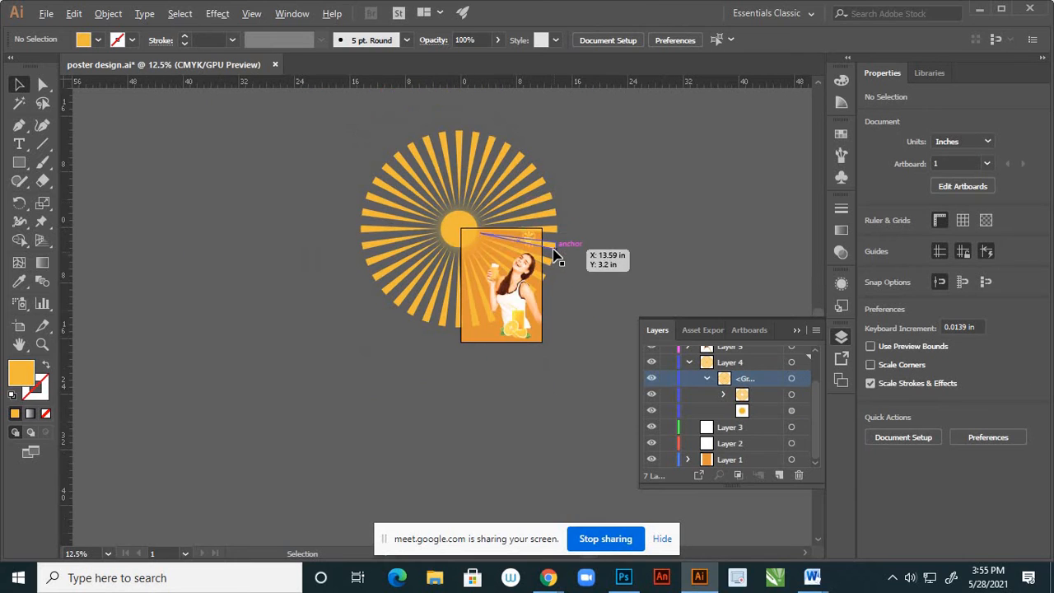
{"action": "scroll", "coordinate": [555, 257], "scroll_direction": "up", "scroll_amount": 2}
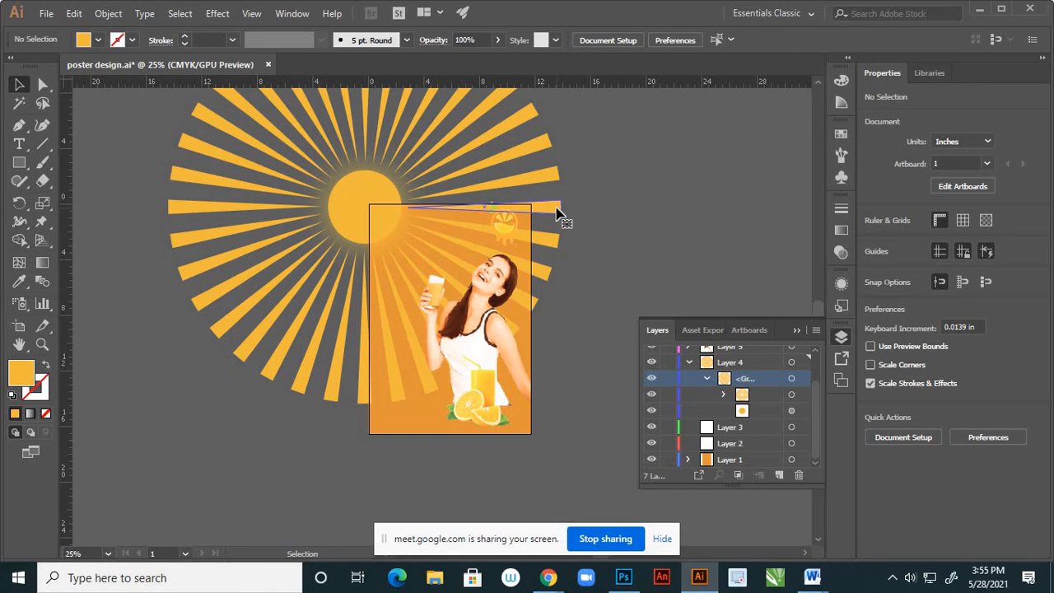
{"action": "left_click", "coordinate": [557, 214]}
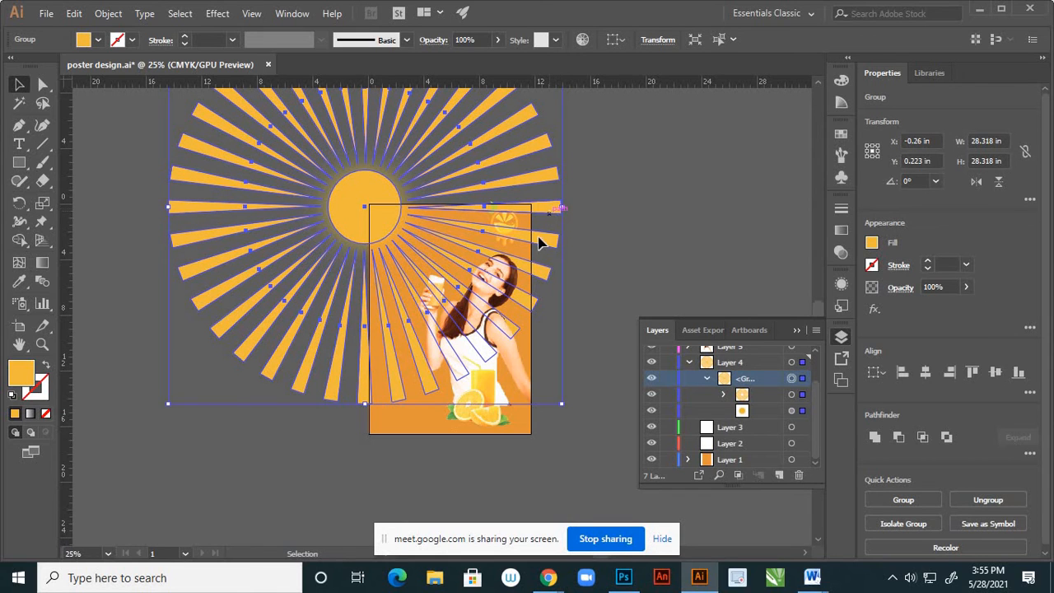
{"action": "left_click", "coordinate": [227, 14]}
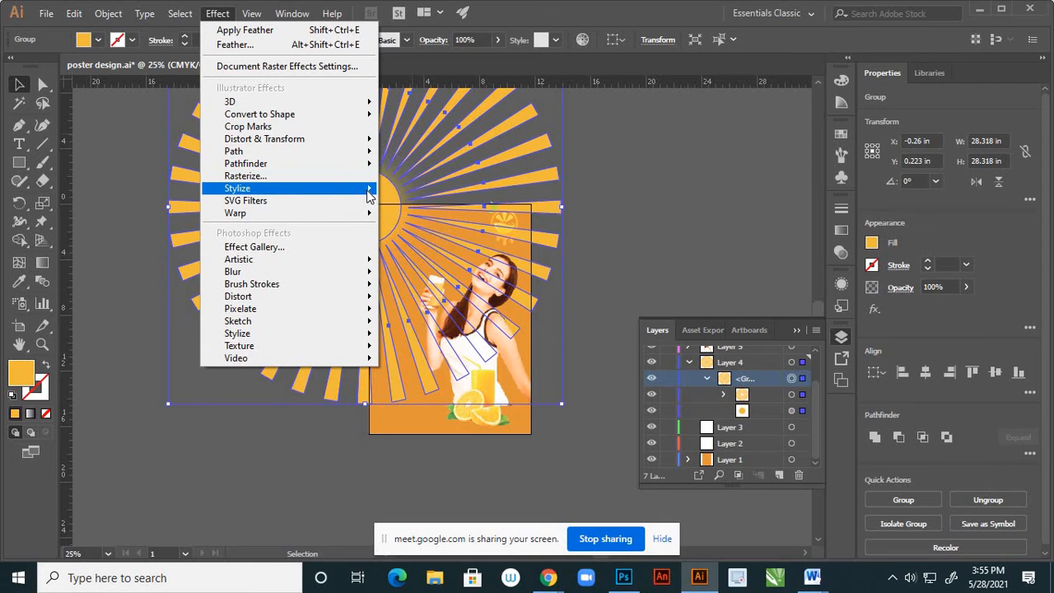
{"action": "mouse_move", "coordinate": [369, 191]}
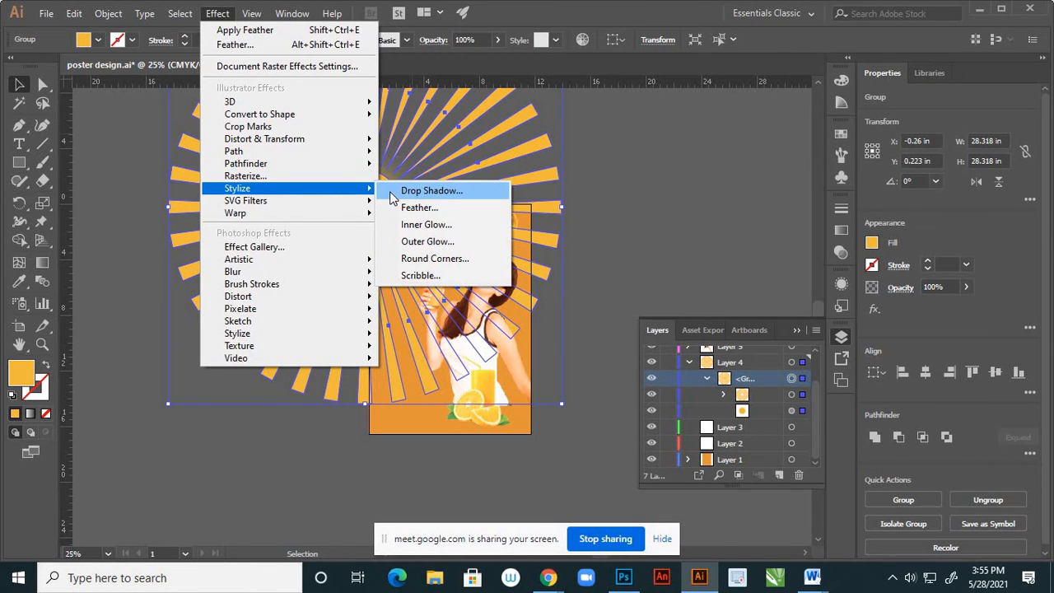
{"action": "left_click", "coordinate": [447, 212]}
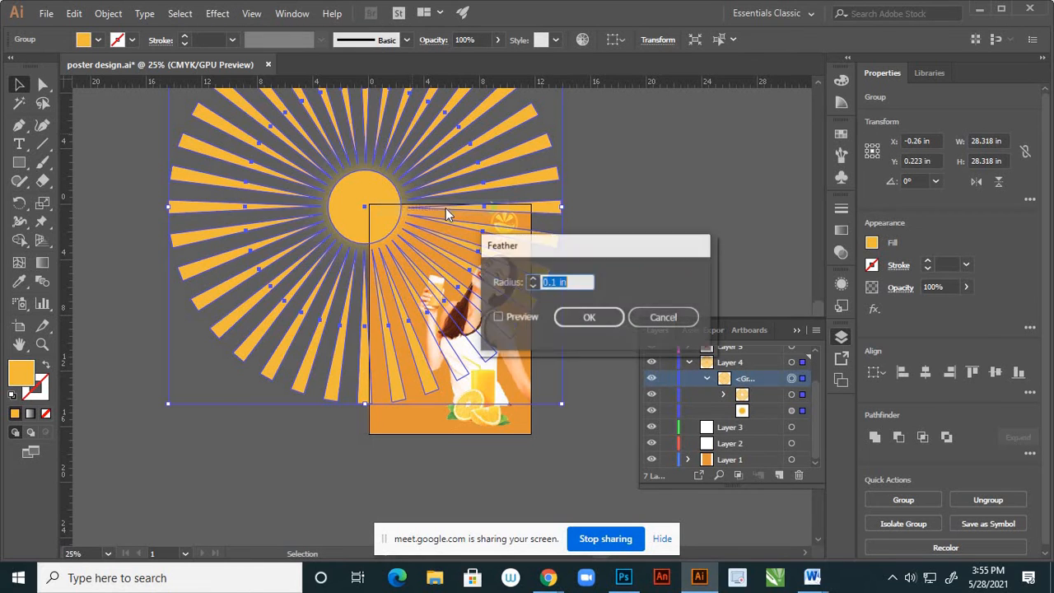
{"action": "left_click", "coordinate": [495, 318]}
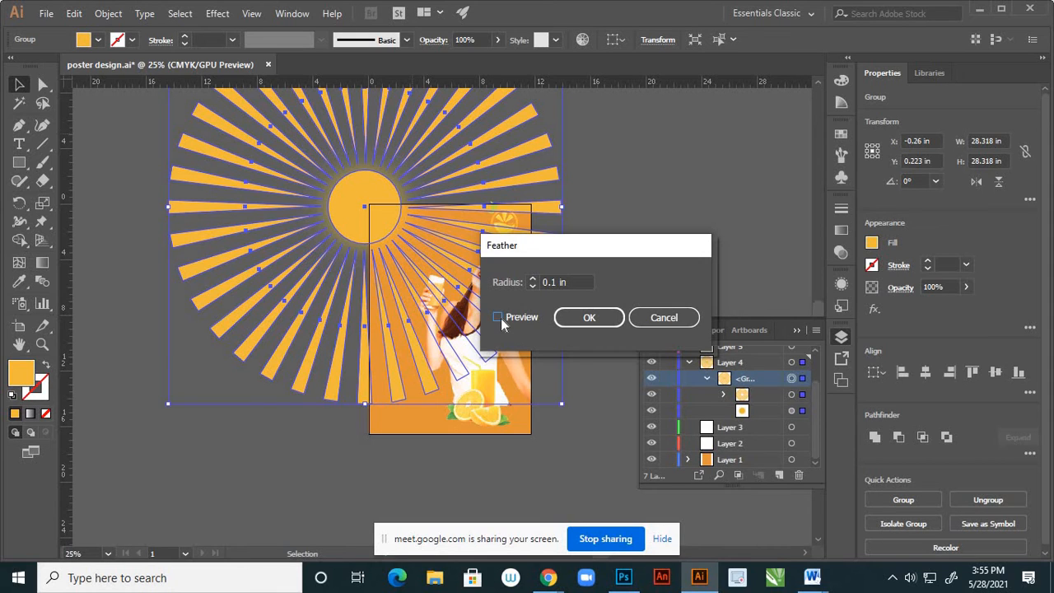
{"action": "left_click", "coordinate": [499, 318]}
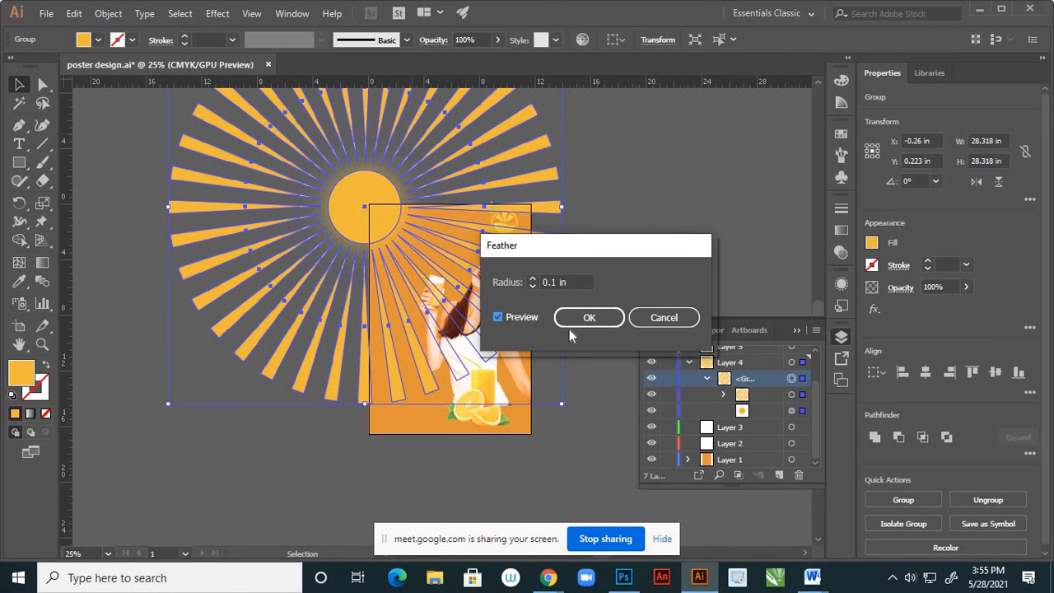
{"action": "left_click", "coordinate": [589, 317]}
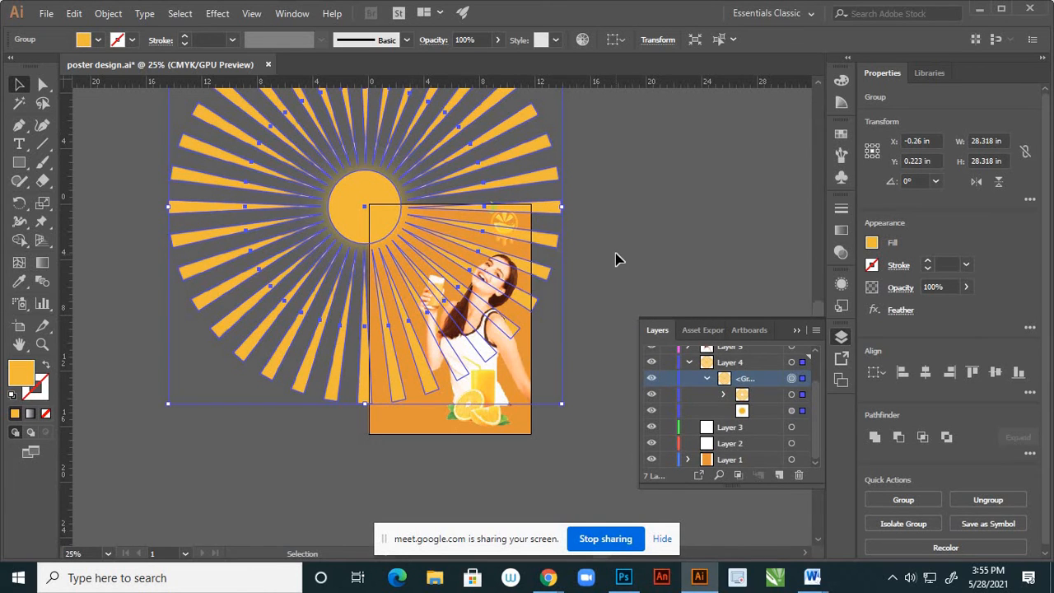
{"action": "left_click", "coordinate": [616, 258]}
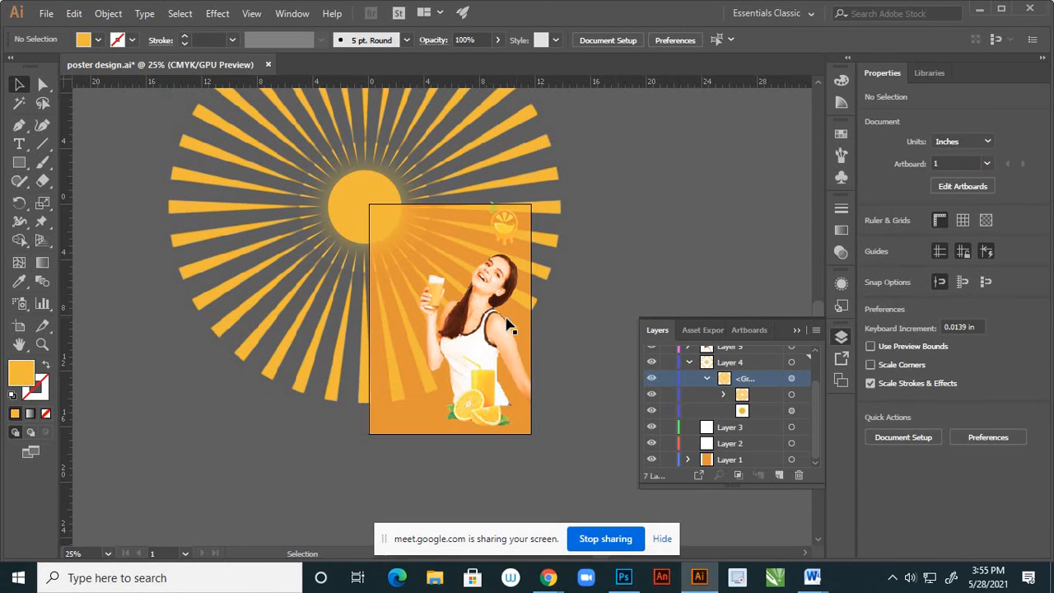
{"action": "scroll", "coordinate": [451, 326], "scroll_direction": "down", "scroll_amount": 1}
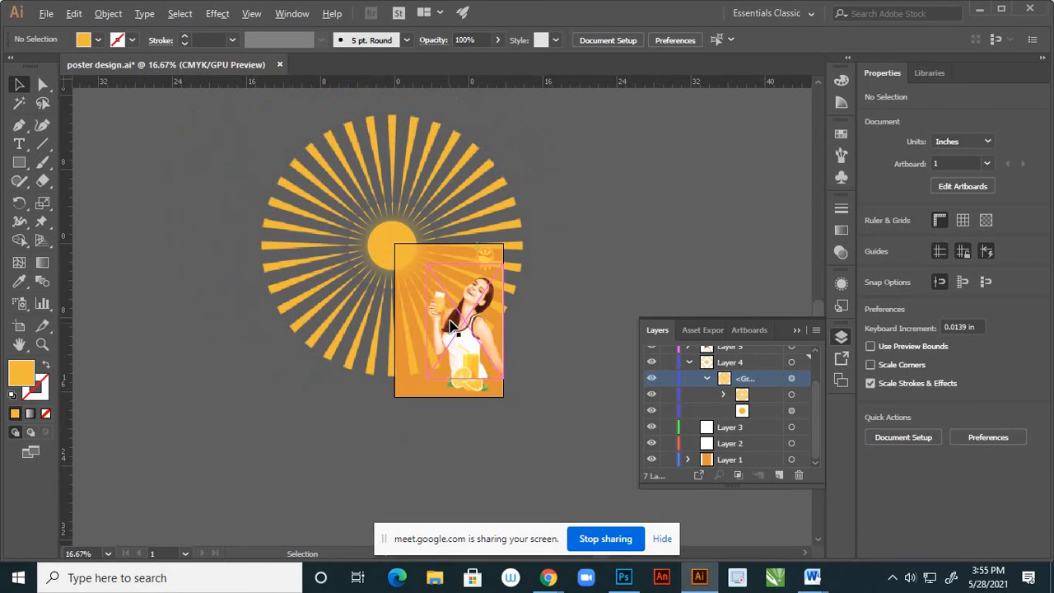
{"action": "scroll", "coordinate": [452, 327], "scroll_direction": "up", "scroll_amount": 2}
{"action": "scroll", "coordinate": [451, 327], "scroll_direction": "up", "scroll_amount": 2}
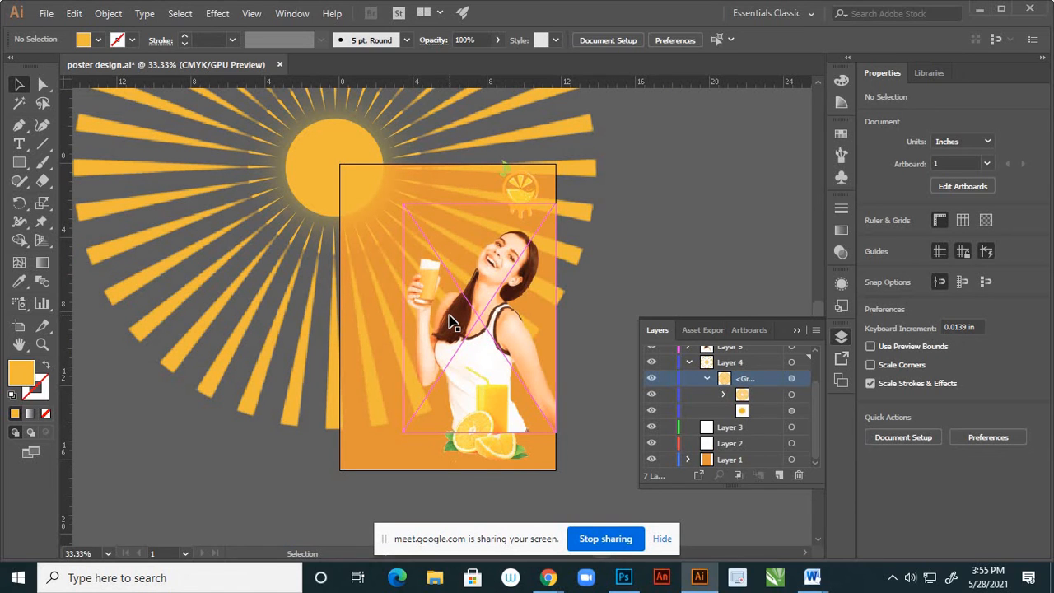
{"action": "scroll", "coordinate": [441, 197], "scroll_direction": "down", "scroll_amount": 2}
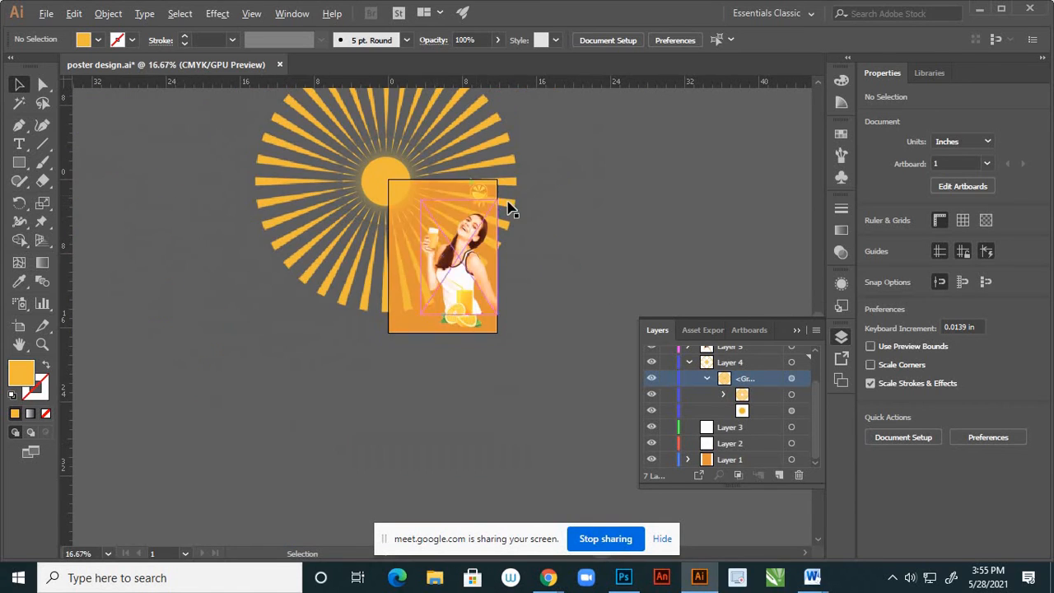
{"action": "scroll", "coordinate": [508, 206], "scroll_direction": "up", "scroll_amount": 1}
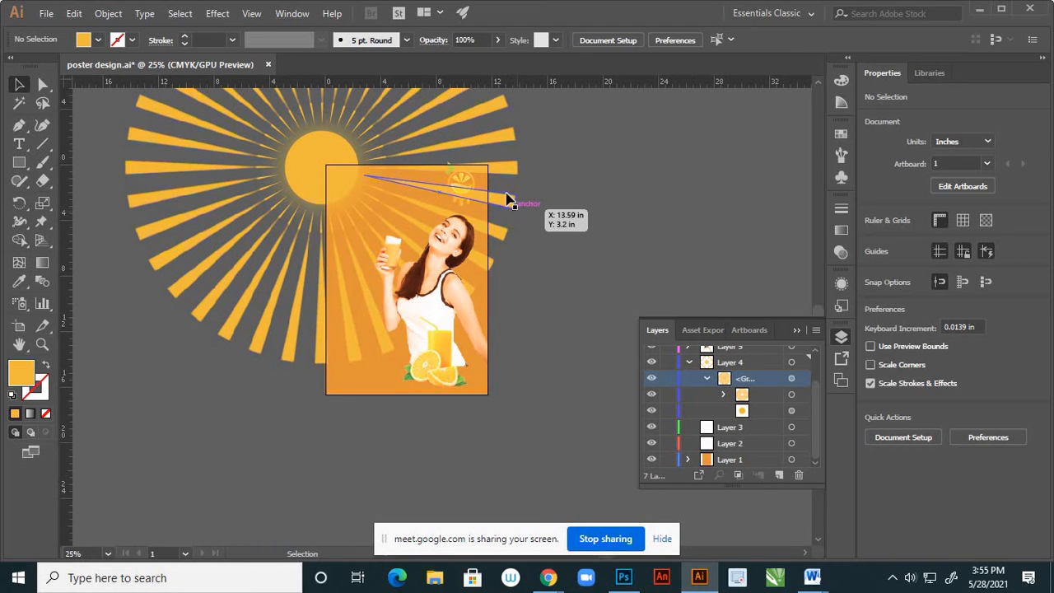
Collapse Layer 4 and toggle its visibility off and on to check the sunburst
{"action": "left_click", "coordinate": [510, 170]}
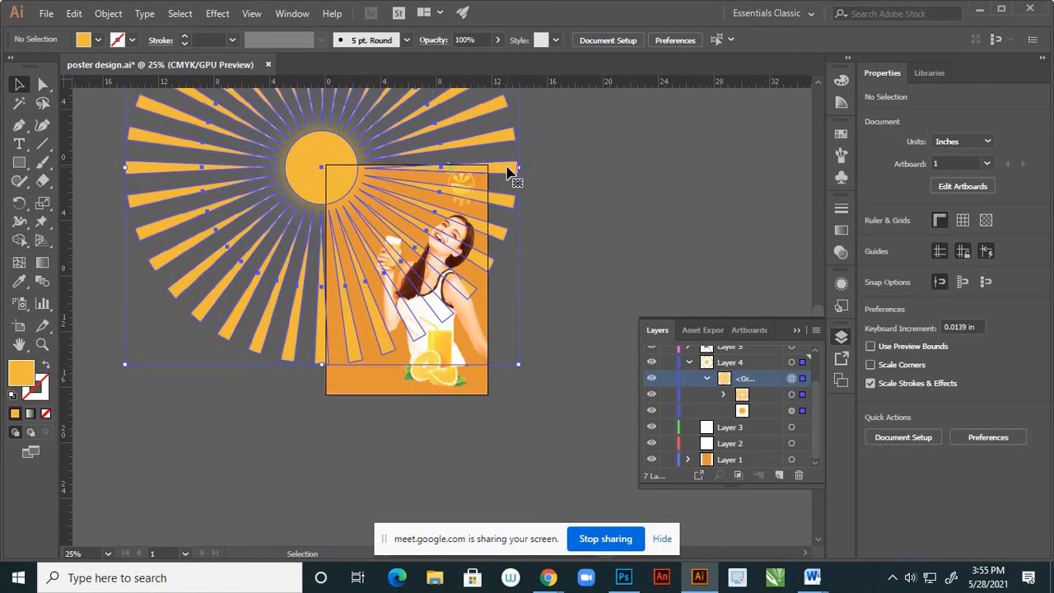
{"action": "left_click", "coordinate": [842, 336]}
{"action": "left_click", "coordinate": [842, 337]}
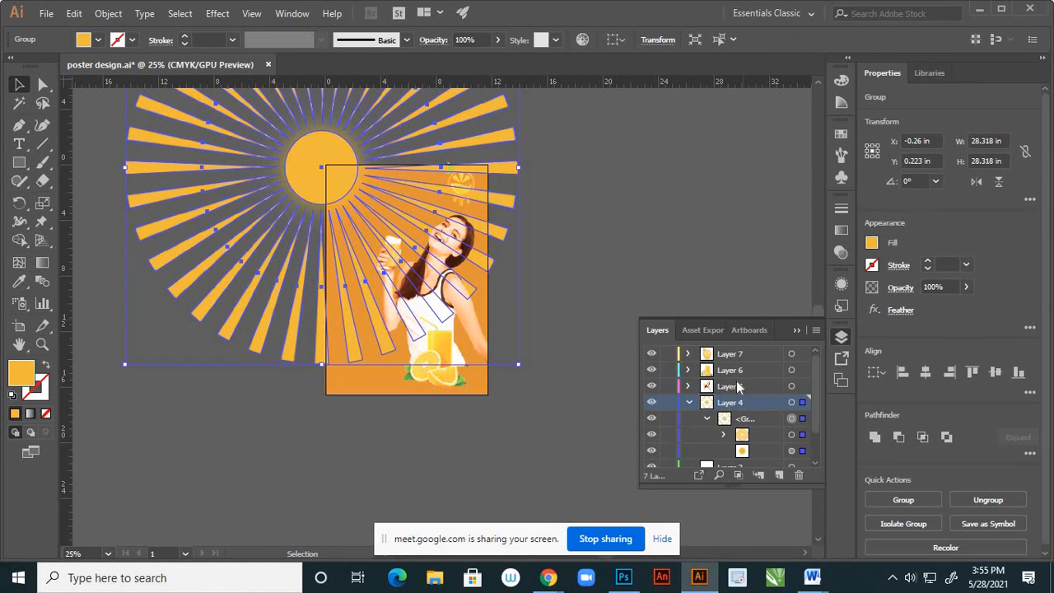
{"action": "left_click", "coordinate": [689, 402]}
{"action": "left_click", "coordinate": [651, 403]}
{"action": "left_click", "coordinate": [651, 402]}
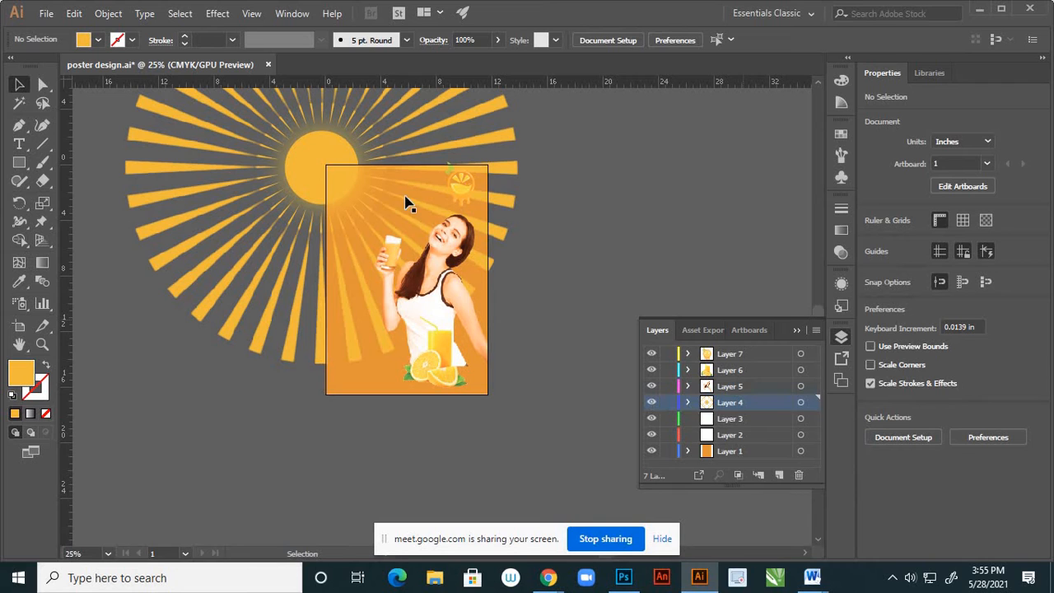
Reduce the whole sunburst group's opacity to 74%, then deselect it
{"action": "left_click", "coordinate": [349, 161]}
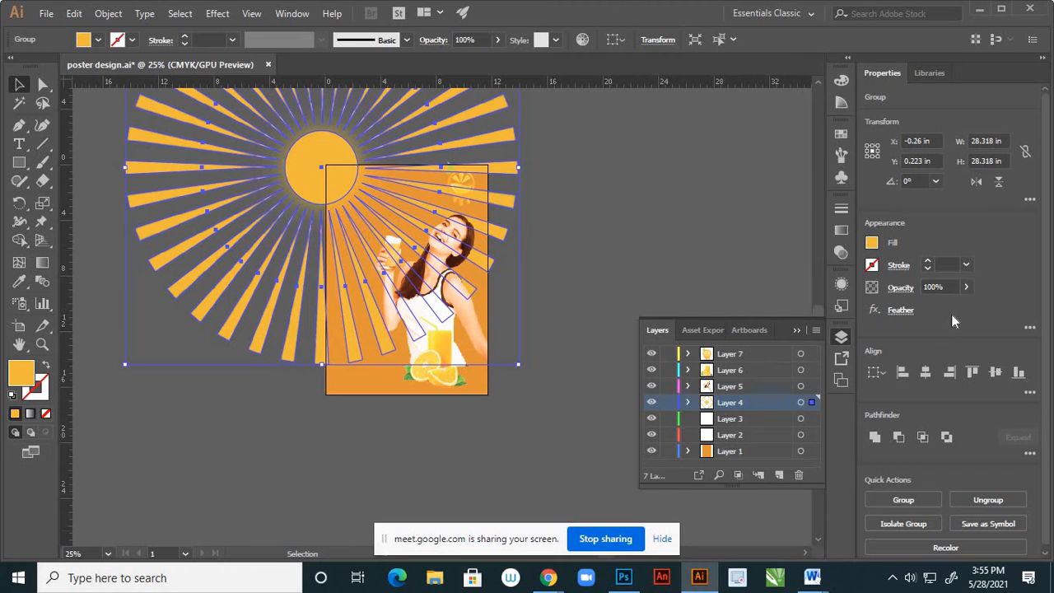
{"action": "left_click", "coordinate": [965, 287]}
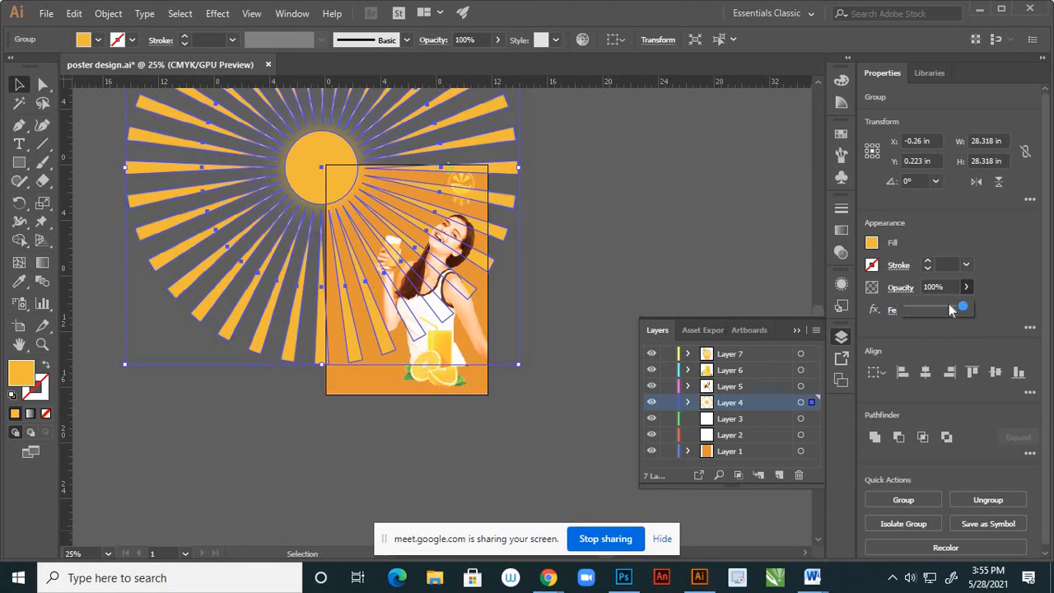
{"action": "left_click_drag", "start_coordinate": [949, 305], "coordinate": [941, 311]}
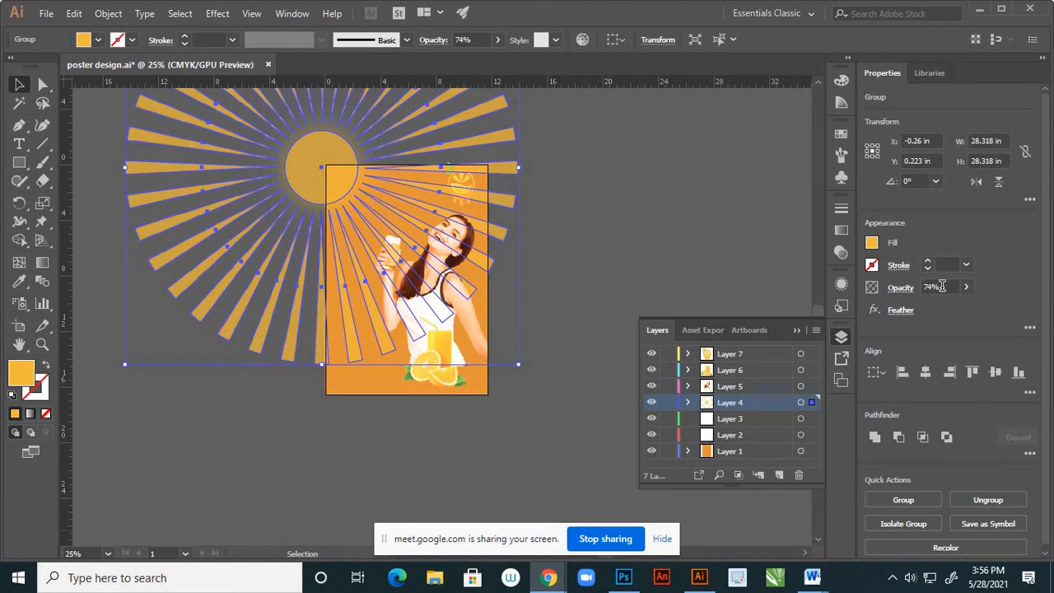
{"action": "left_click", "coordinate": [746, 252]}
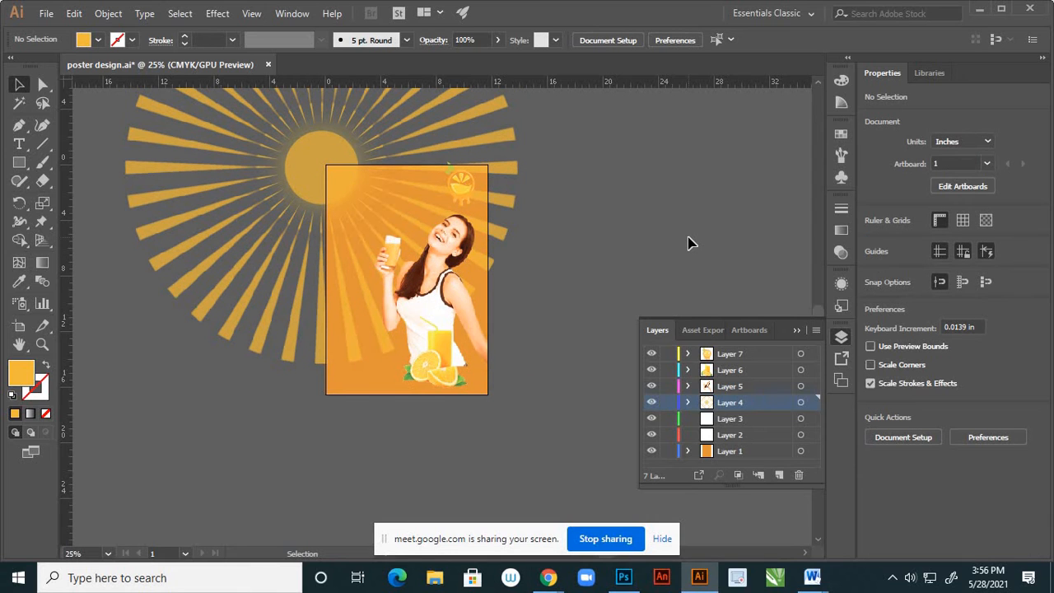
Set the sunburst group's opacity to 50% and deselect it
{"action": "scroll", "coordinate": [438, 276], "scroll_direction": "down", "scroll_amount": 1}
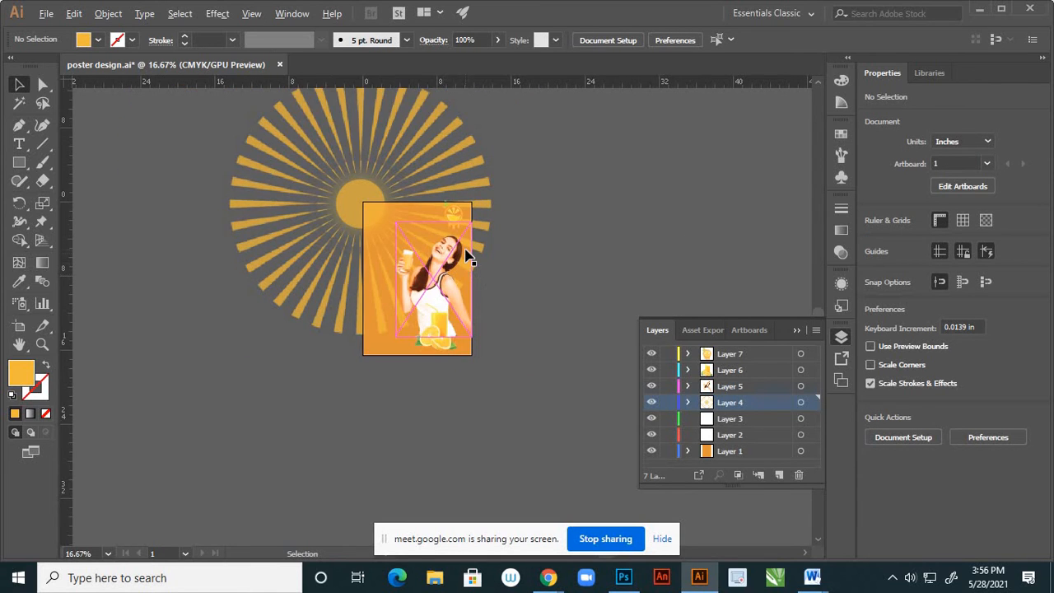
{"action": "scroll", "coordinate": [465, 257], "scroll_direction": "up", "scroll_amount": 2}
{"action": "left_click", "coordinate": [497, 245]}
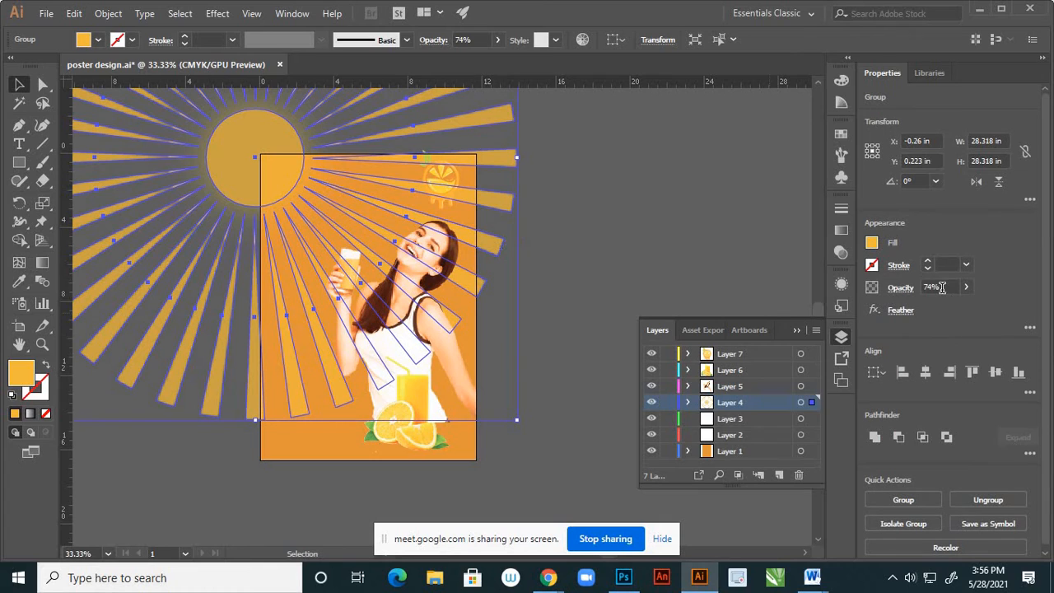
{"action": "left_click", "coordinate": [924, 286]}
{"action": "type", "text": "50"}
{"action": "key", "text": "Return"}
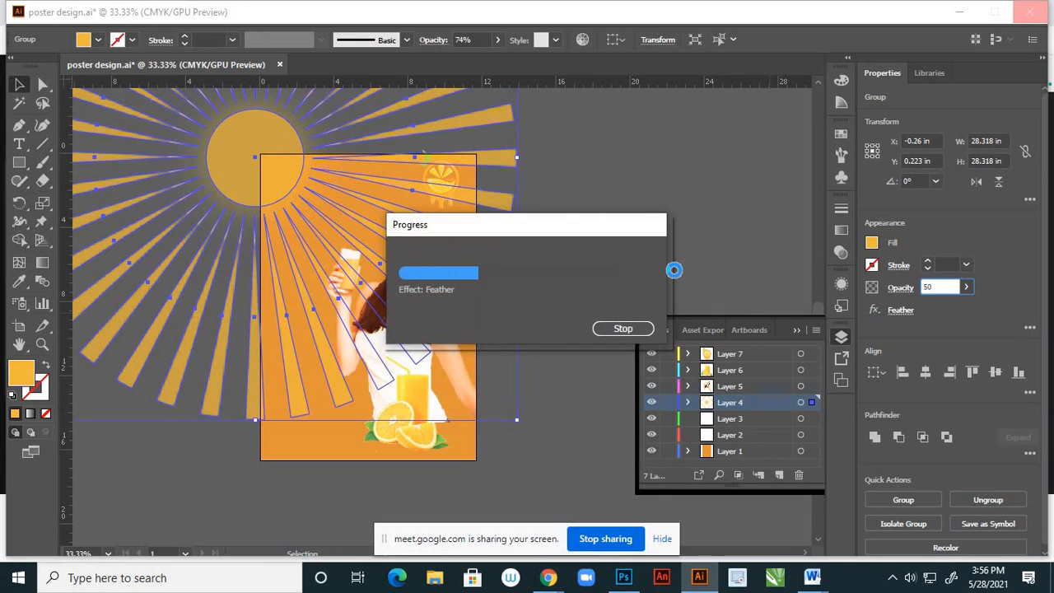
{"action": "left_click", "coordinate": [796, 330]}
{"action": "left_click", "coordinate": [675, 252]}
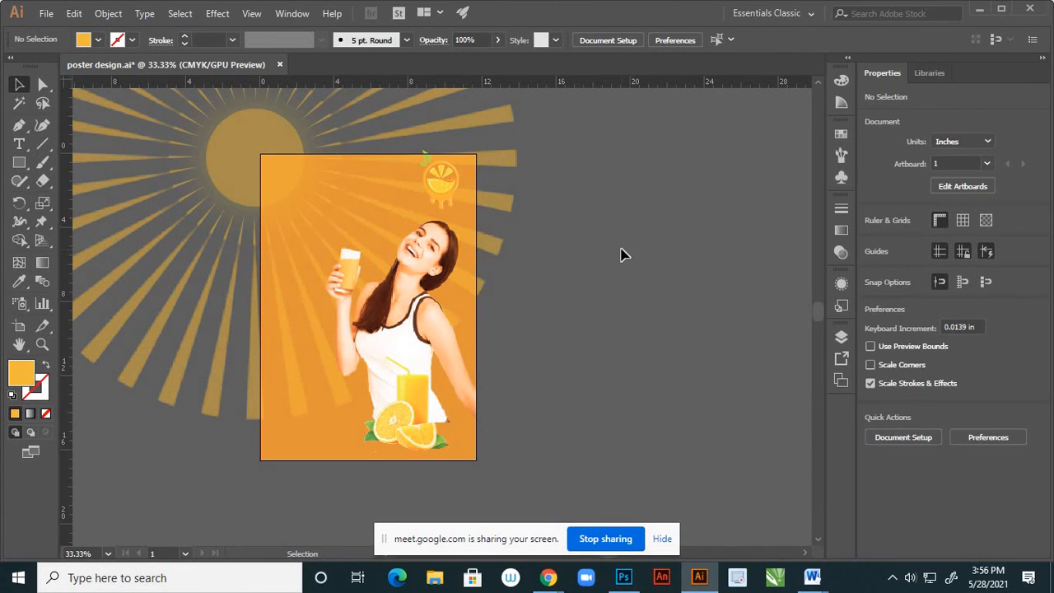
Examine the poster with the semi-transparent sunburst both close up and as a whole
{"action": "scroll", "coordinate": [621, 254], "scroll_direction": "down", "scroll_amount": 2}
{"action": "scroll", "coordinate": [524, 257], "scroll_direction": "up", "scroll_amount": 2}
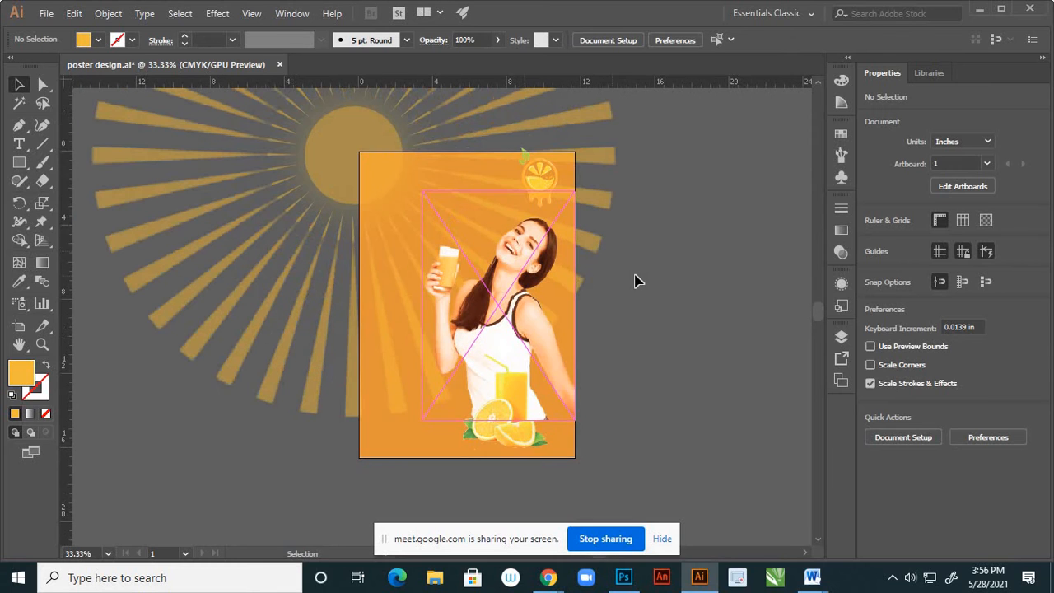
{"action": "scroll", "coordinate": [590, 251], "scroll_direction": "up", "scroll_amount": 2}
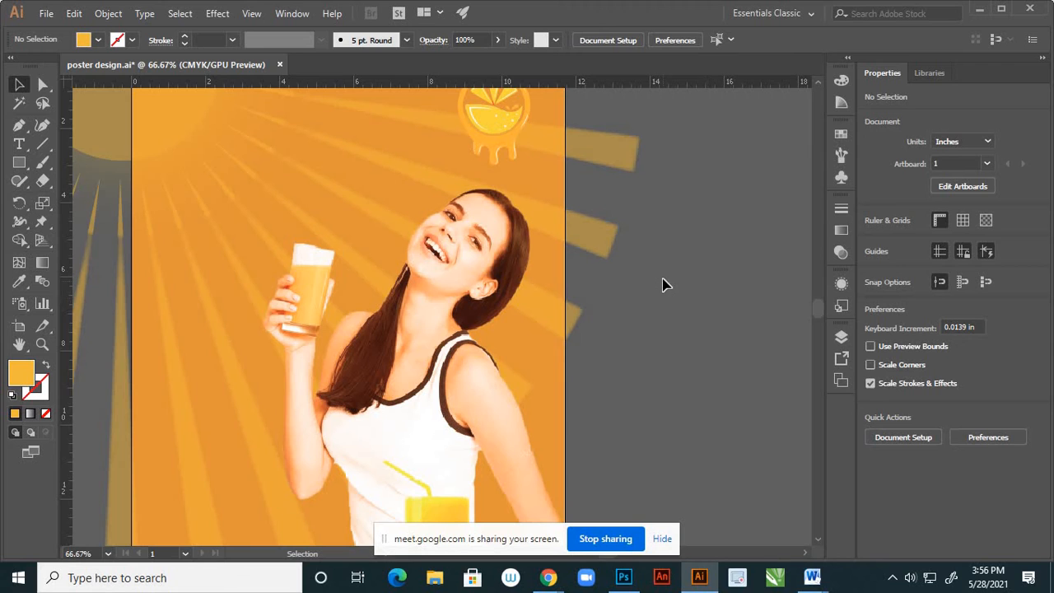
{"action": "scroll", "coordinate": [641, 247], "scroll_direction": "down", "scroll_amount": 1}
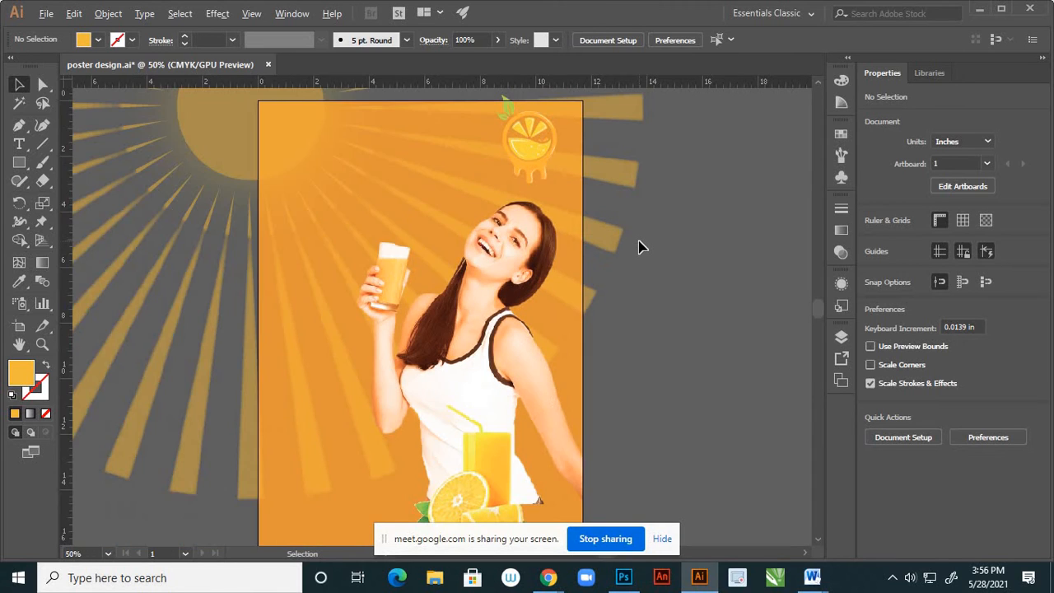
{"action": "scroll", "coordinate": [641, 247], "scroll_direction": "down", "scroll_amount": 1}
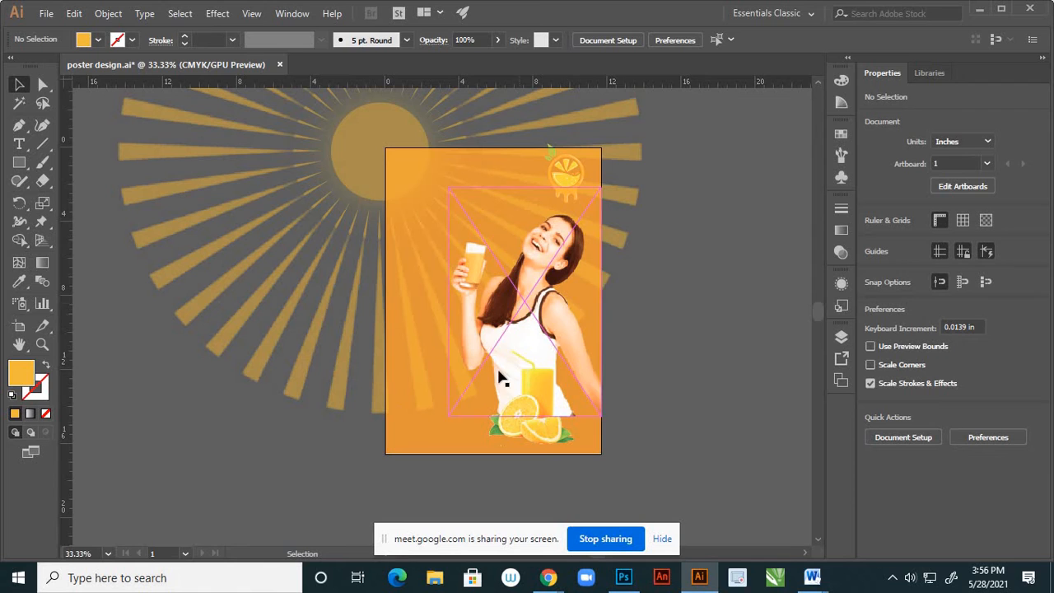
{"action": "scroll", "coordinate": [625, 272], "scroll_direction": "down", "scroll_amount": 1}
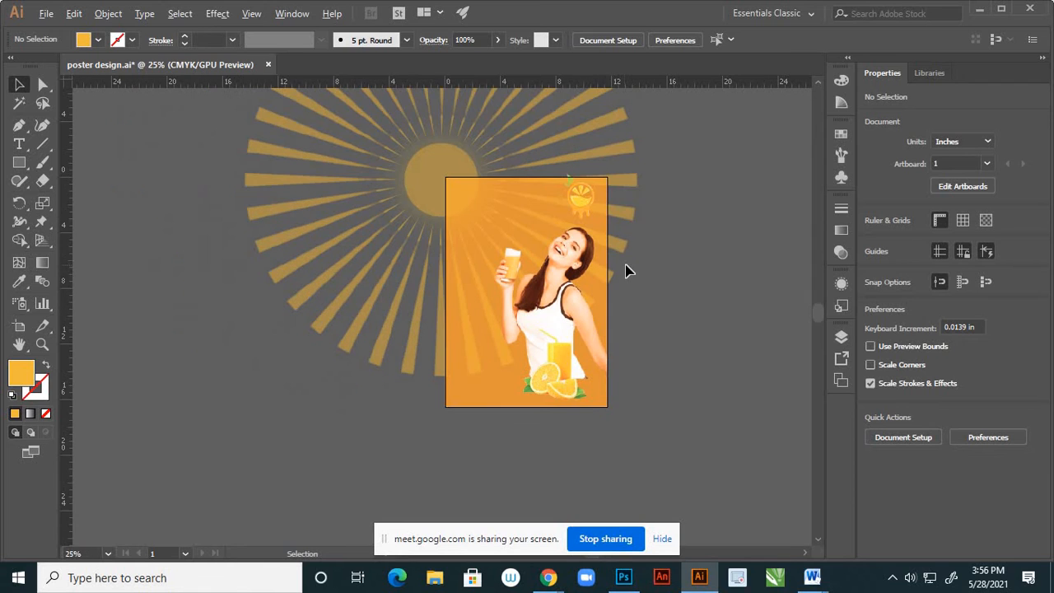
{"action": "scroll", "coordinate": [627, 270], "scroll_direction": "up", "scroll_amount": 1}
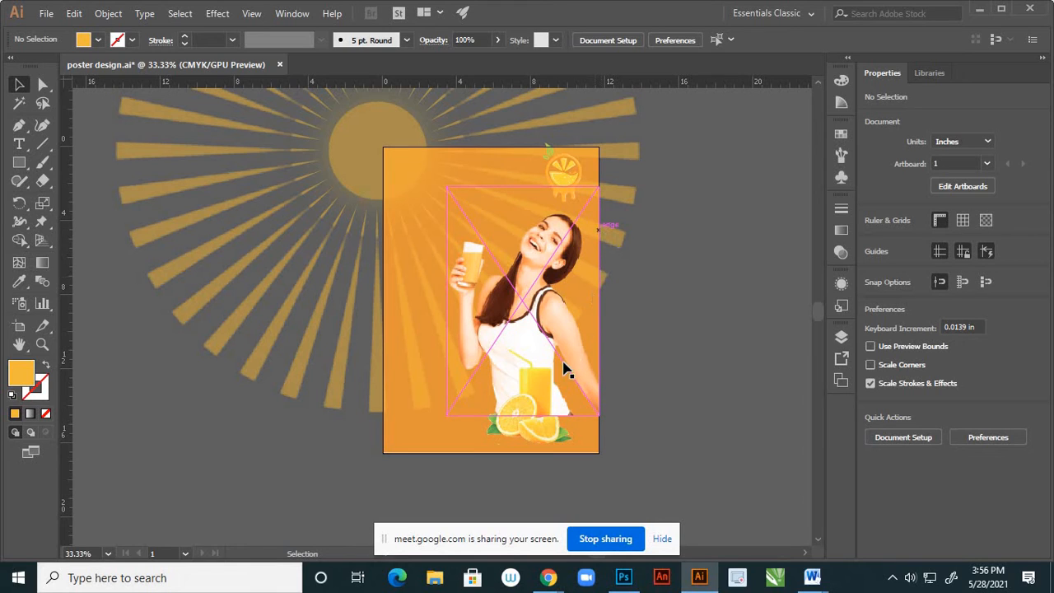
Activate the Pen tool and add a new layer above Layer 7 for the next shape
{"action": "left_click", "coordinate": [19, 124]}
{"action": "left_click_drag", "start_coordinate": [19, 125], "coordinate": [90, 132]}
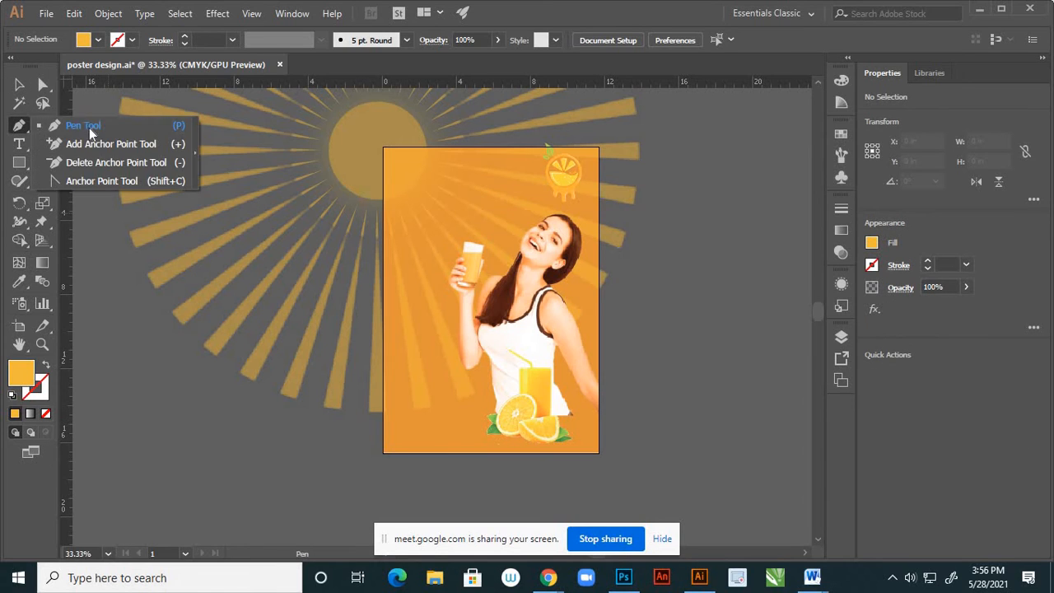
{"action": "left_click", "coordinate": [839, 337]}
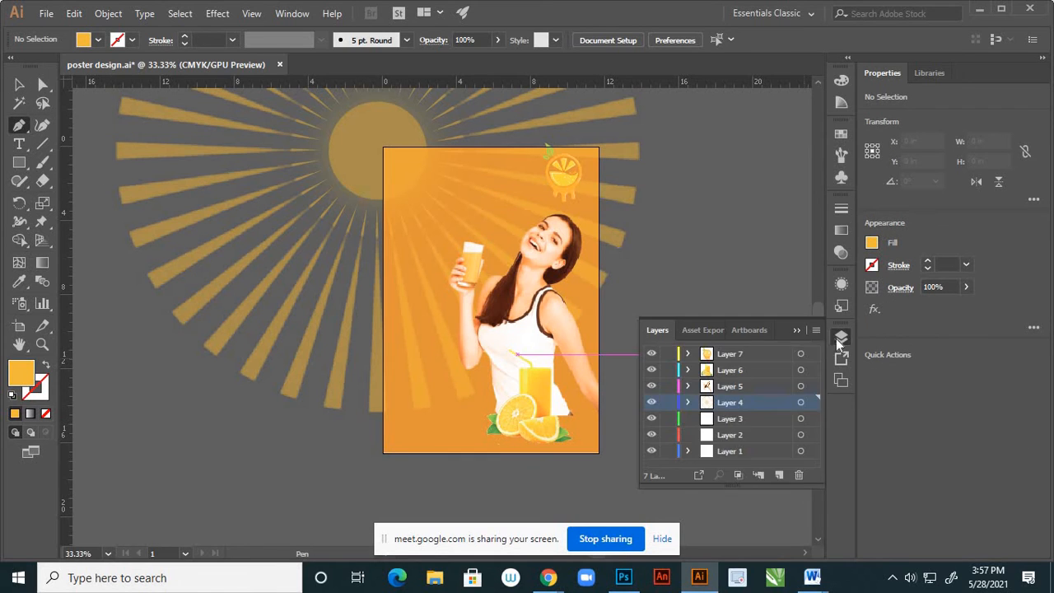
{"action": "left_click", "coordinate": [787, 354]}
{"action": "left_click", "coordinate": [779, 475]}
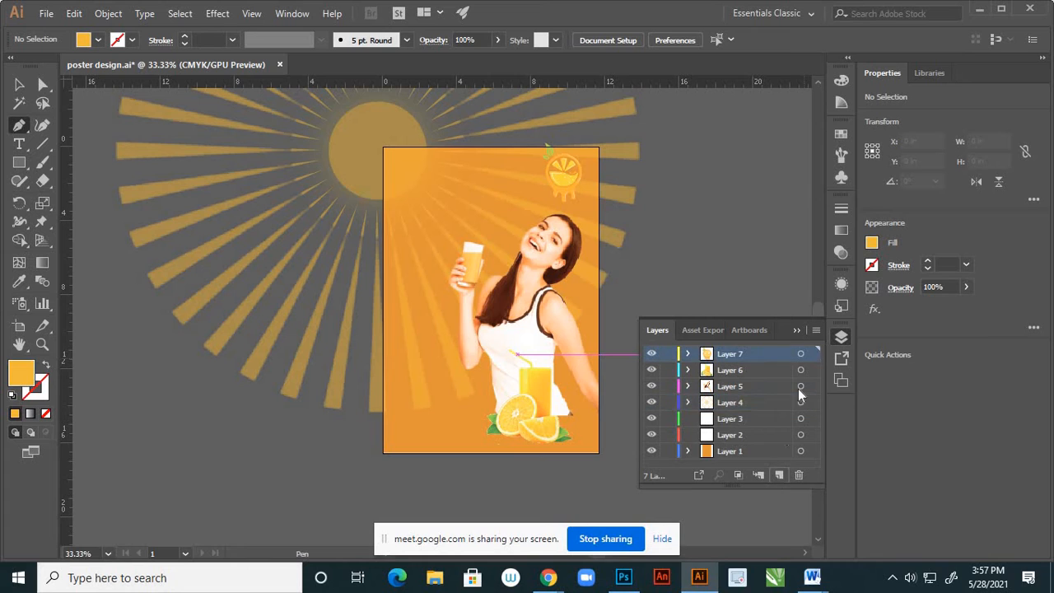
{"action": "left_click", "coordinate": [797, 330]}
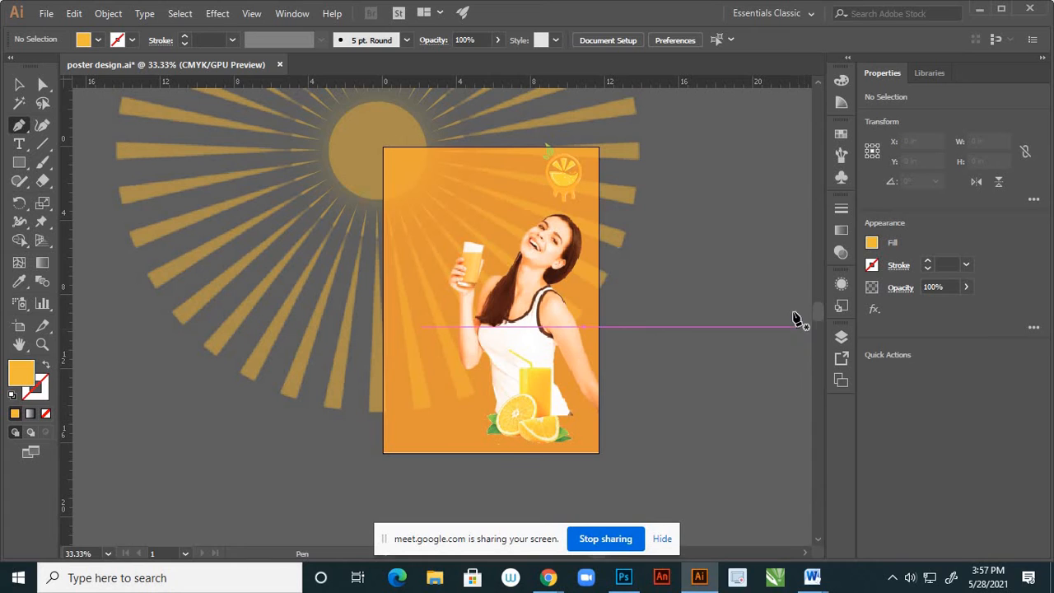
Draw an unfilled closed path curving from the artboard's right edge at about Y 5.94 in to its left edge at 14.26 in, enclosing both bottom corners
{"action": "left_click", "coordinate": [46, 367]}
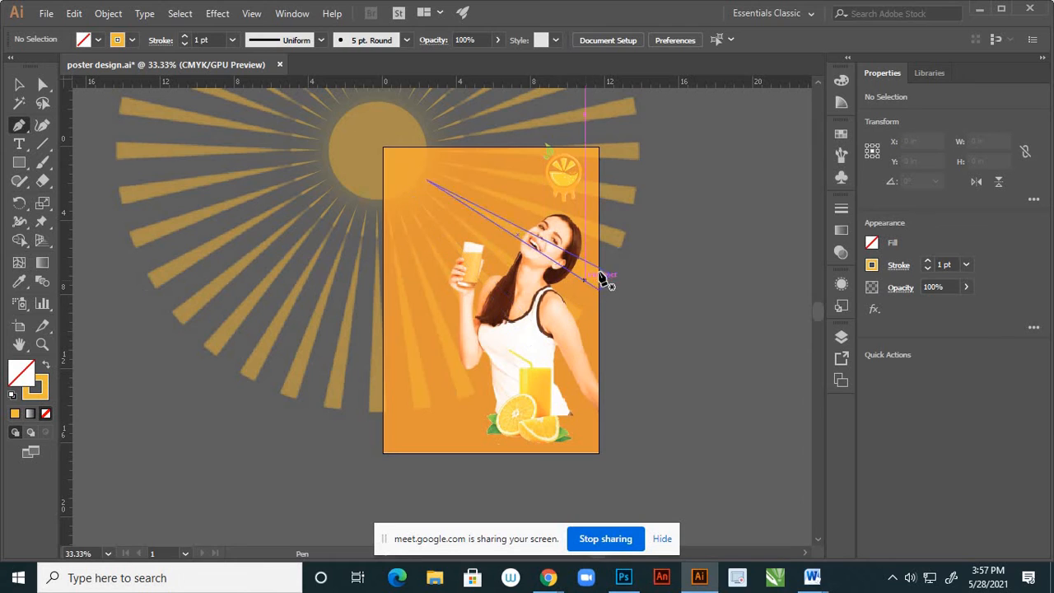
{"action": "left_click", "coordinate": [599, 256]}
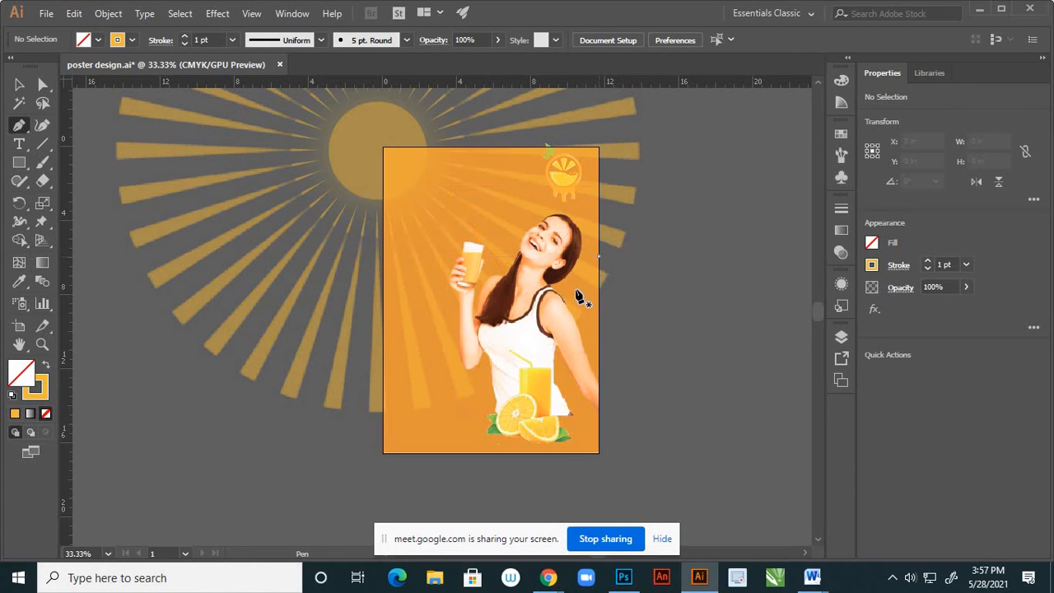
{"action": "left_click", "coordinate": [449, 438]}
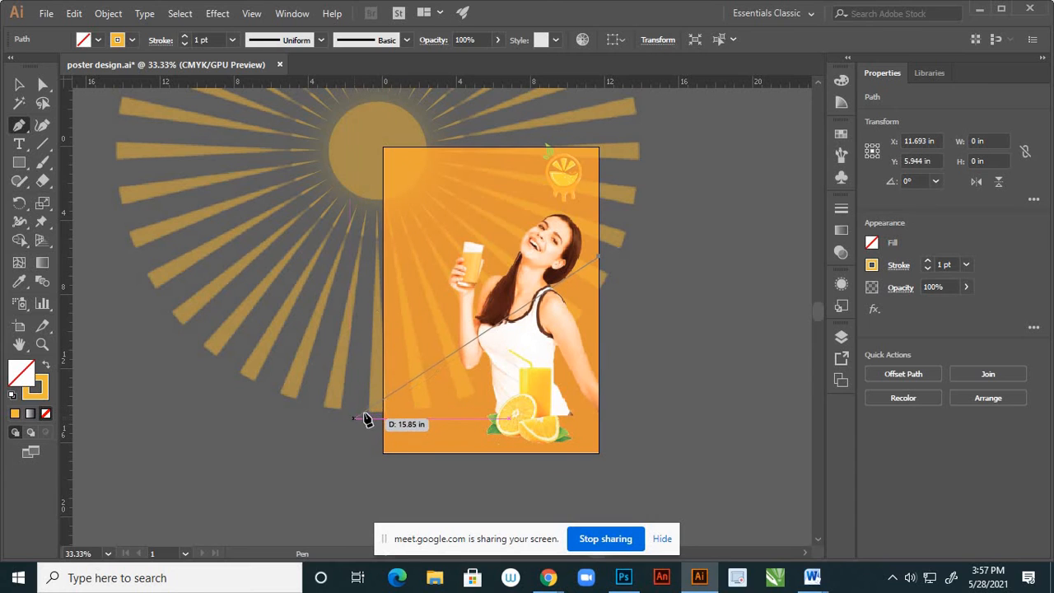
{"action": "left_click_drag", "start_coordinate": [382, 410], "coordinate": [316, 427]}
{"action": "left_click_drag", "start_coordinate": [261, 447], "coordinate": [207, 450]}
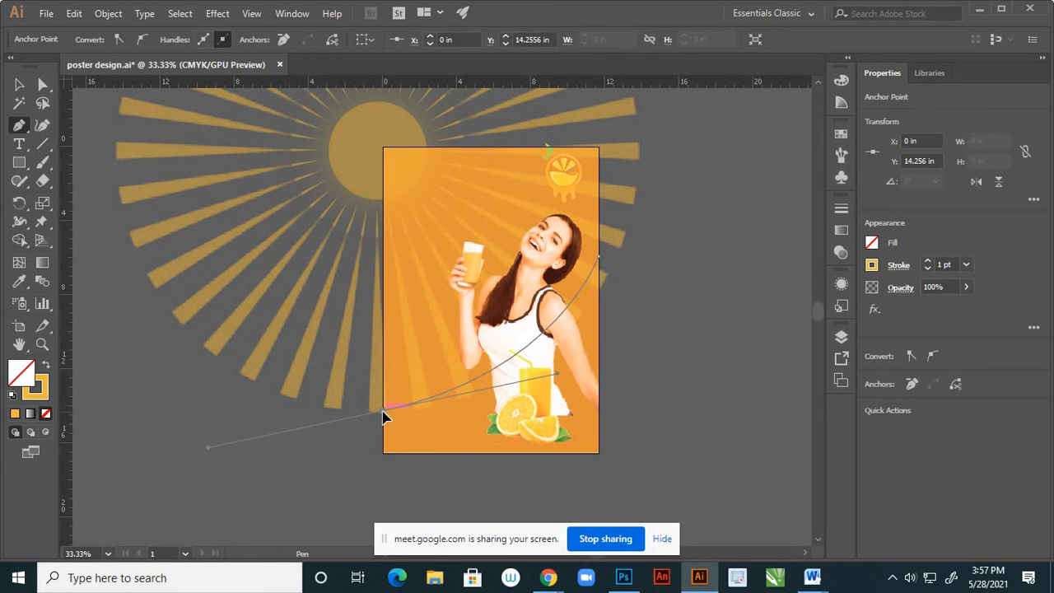
{"action": "left_click_drag", "start_coordinate": [383, 410], "coordinate": [387, 454]}
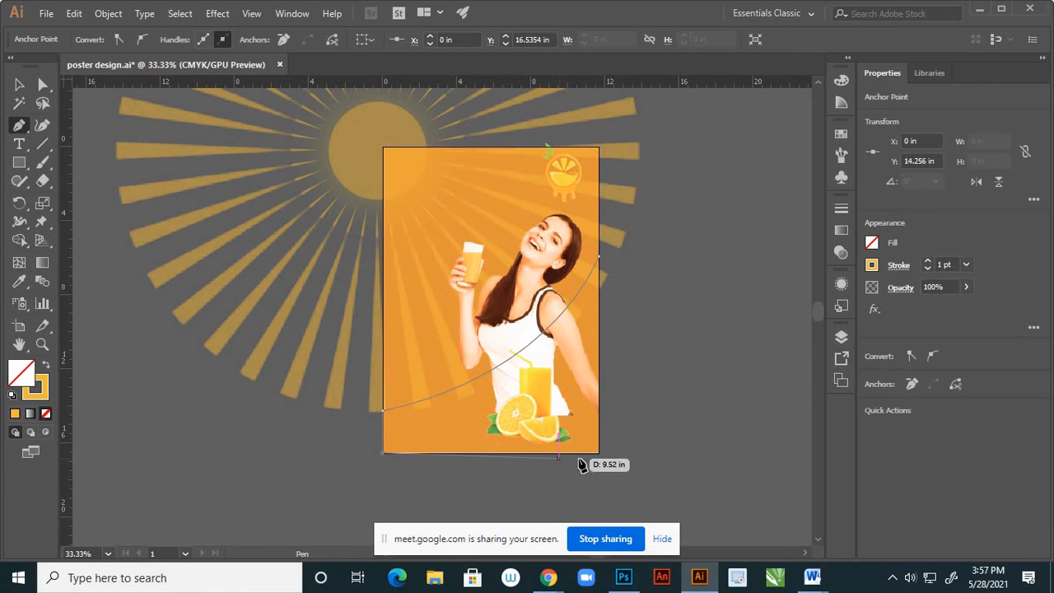
{"action": "left_click", "coordinate": [600, 453]}
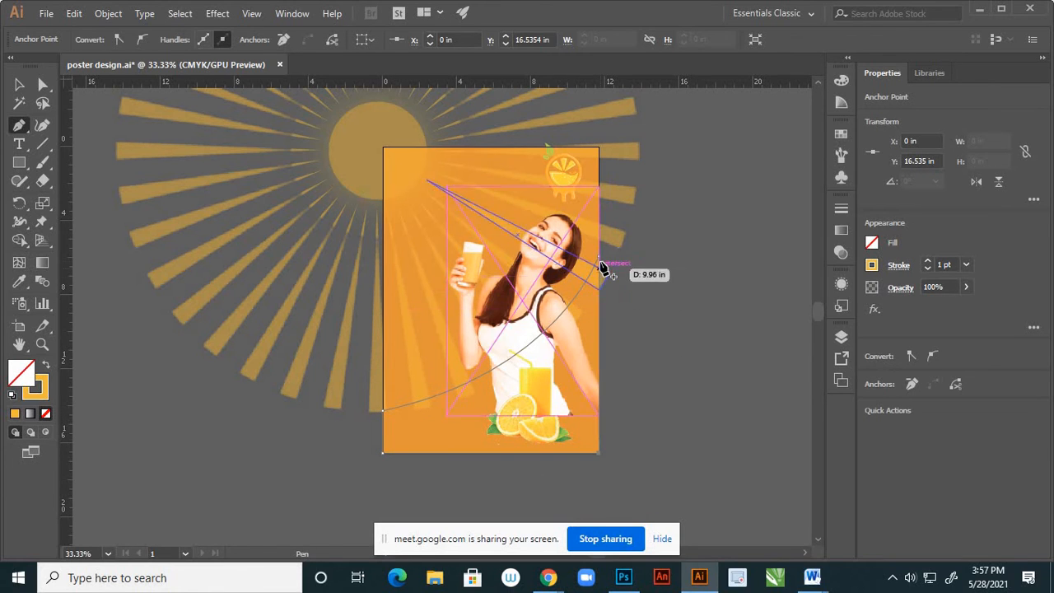
{"action": "left_click", "coordinate": [600, 258]}
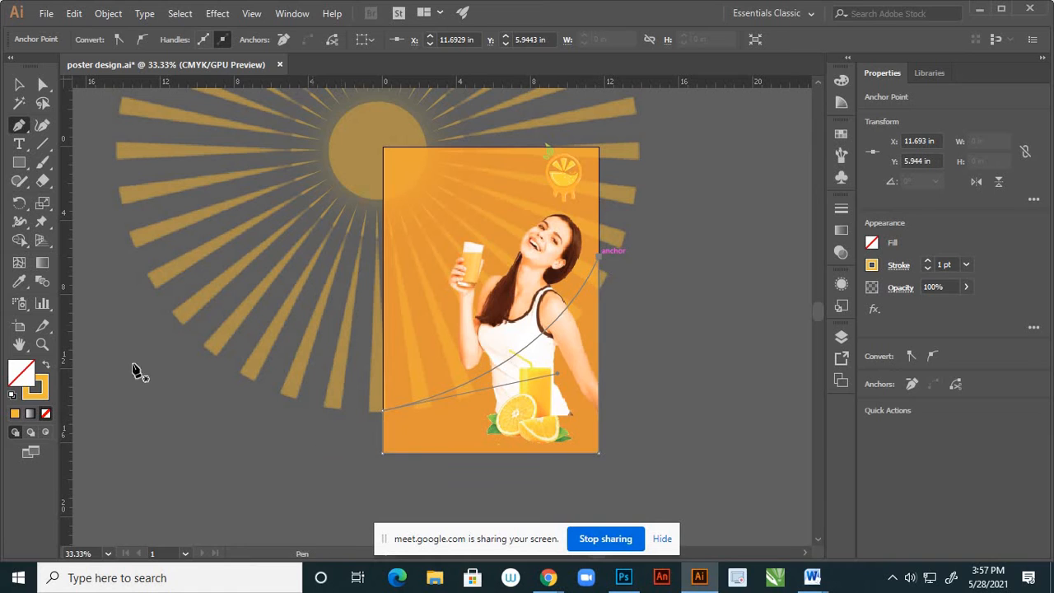
Give the curved lower shape no stroke and a dark orange CE6415 fill, and deselect it
{"action": "left_click", "coordinate": [47, 369]}
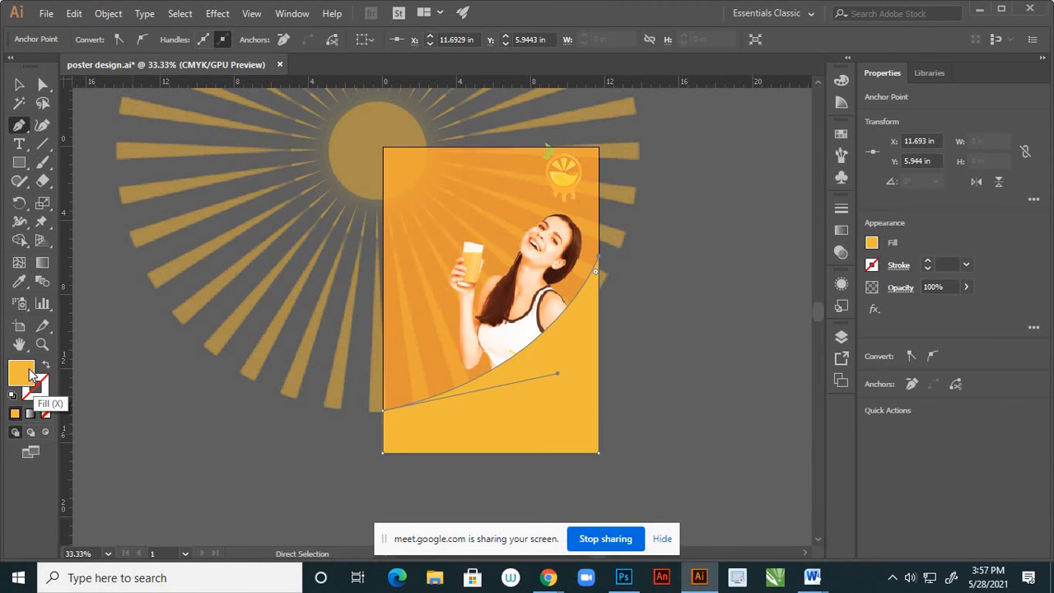
{"action": "double_click", "coordinate": [29, 373]}
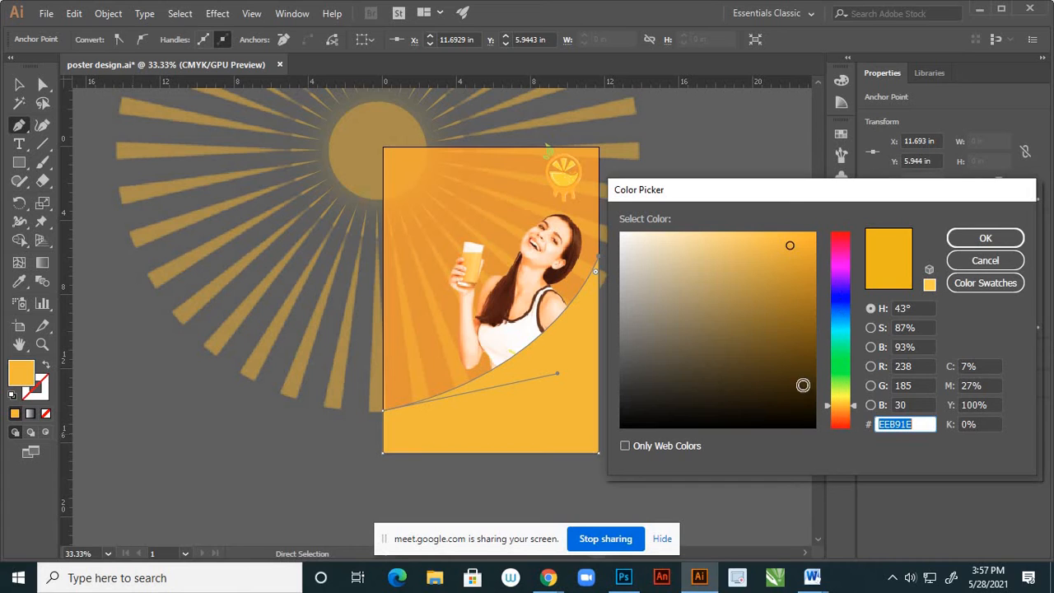
{"action": "left_click", "coordinate": [839, 424]}
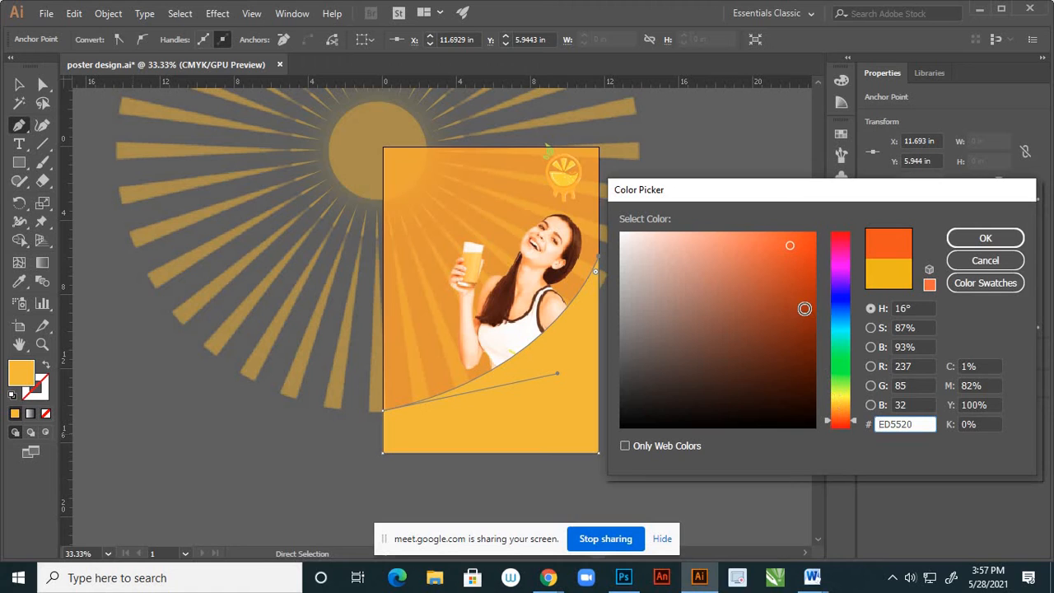
{"action": "left_click", "coordinate": [794, 268]}
{"action": "left_click", "coordinate": [802, 285]}
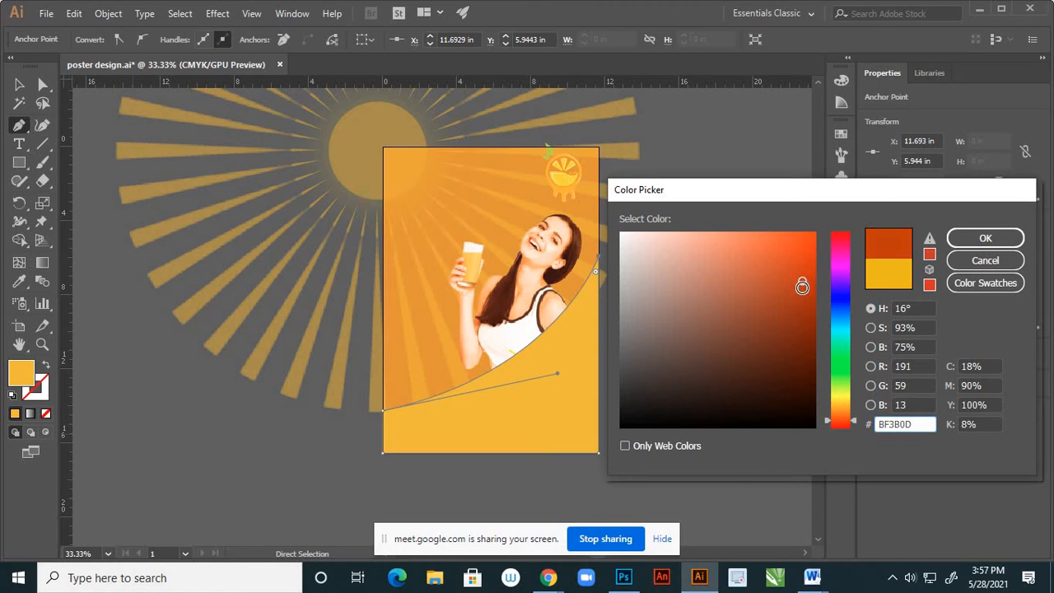
{"action": "left_click_drag", "start_coordinate": [802, 286], "coordinate": [792, 280]}
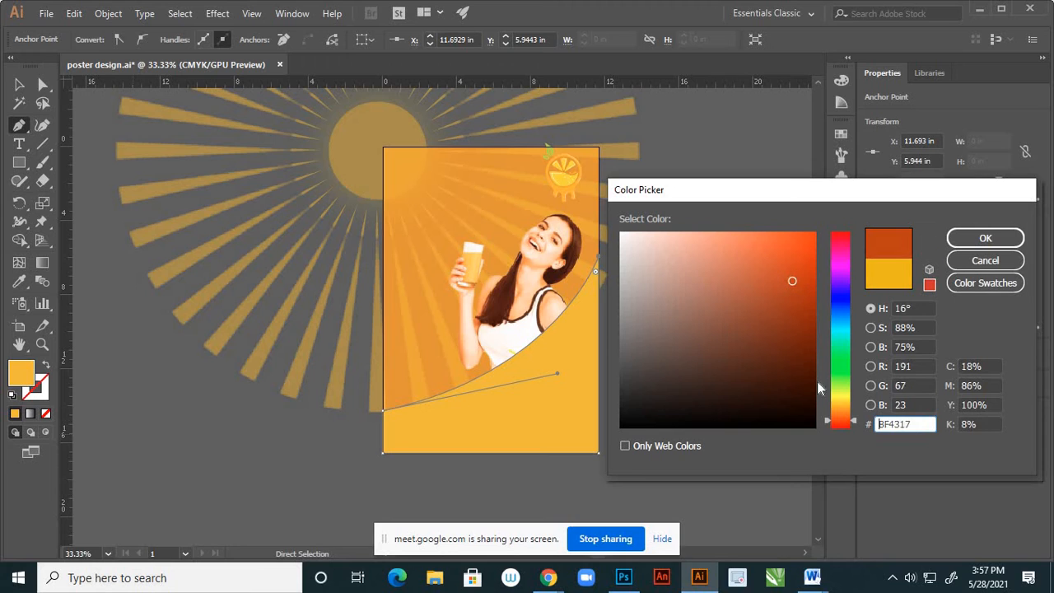
{"action": "left_click_drag", "start_coordinate": [828, 423], "coordinate": [829, 415]}
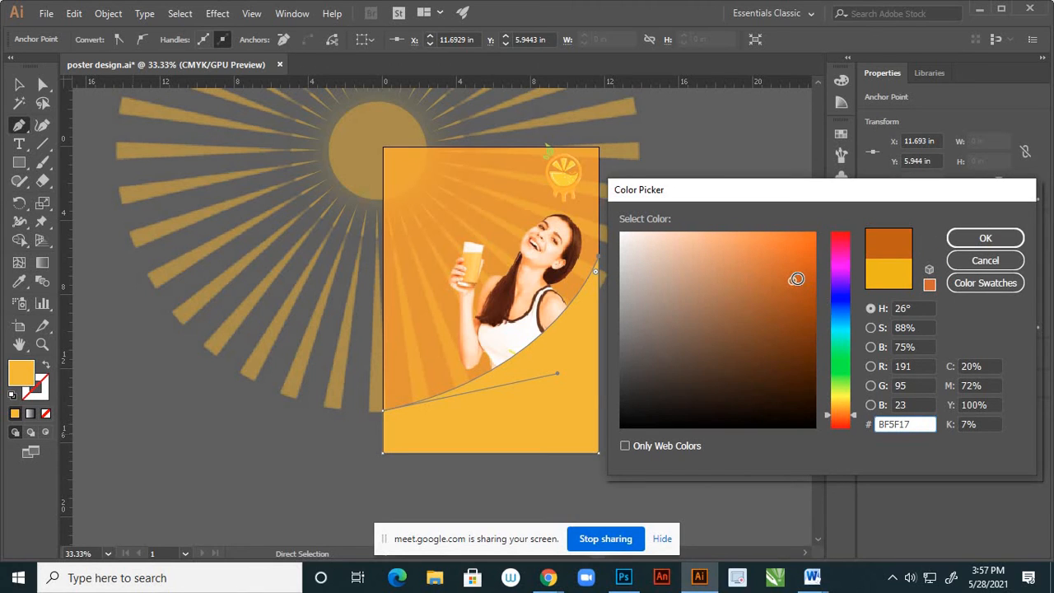
{"action": "left_click", "coordinate": [799, 280]}
{"action": "left_click_drag", "start_coordinate": [802, 283], "coordinate": [795, 296]}
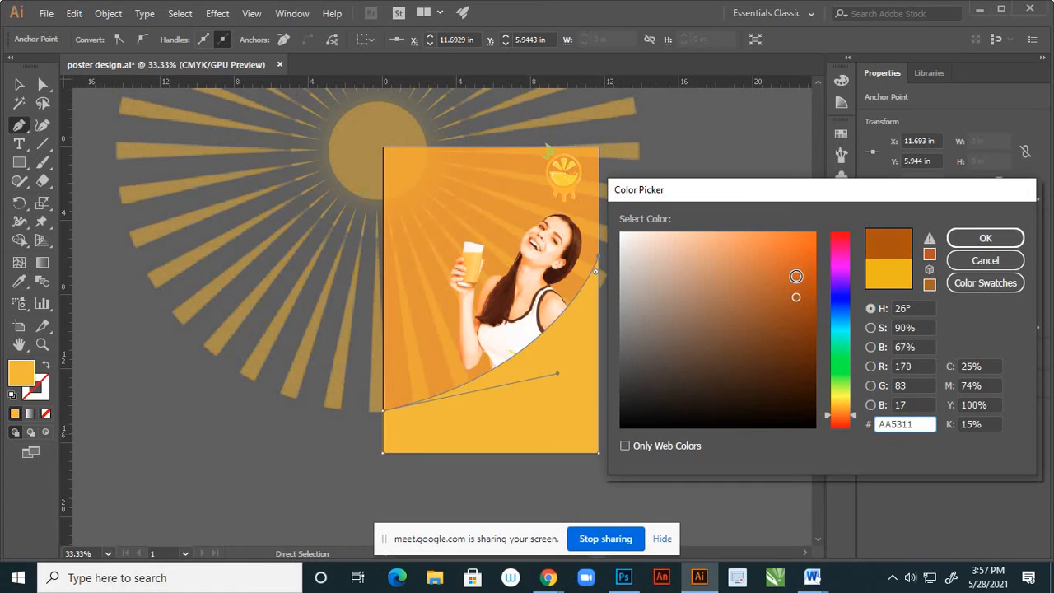
{"action": "left_click", "coordinate": [797, 268]}
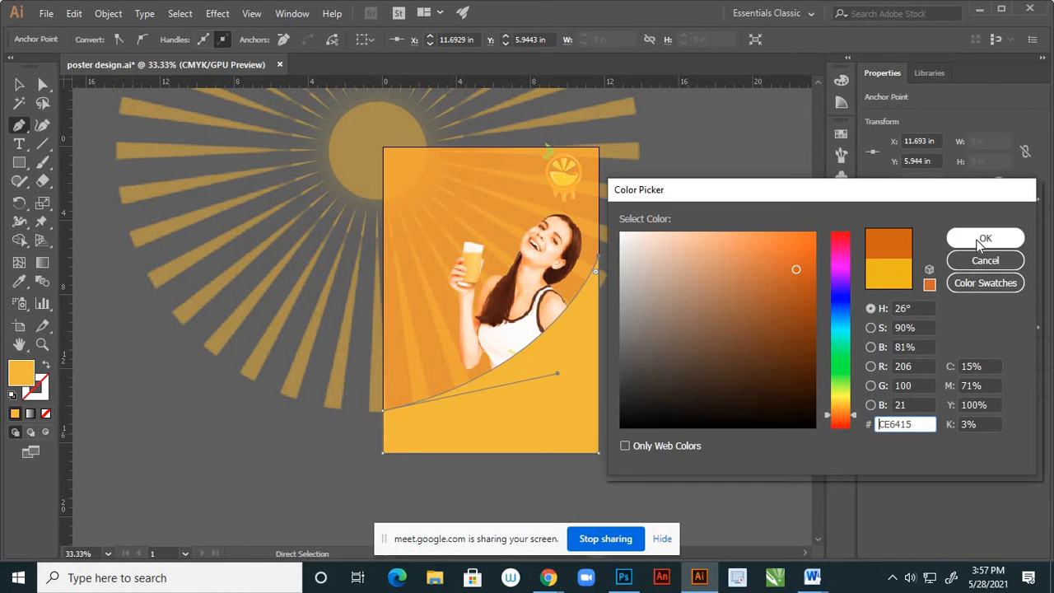
{"action": "key", "text": "Return"}
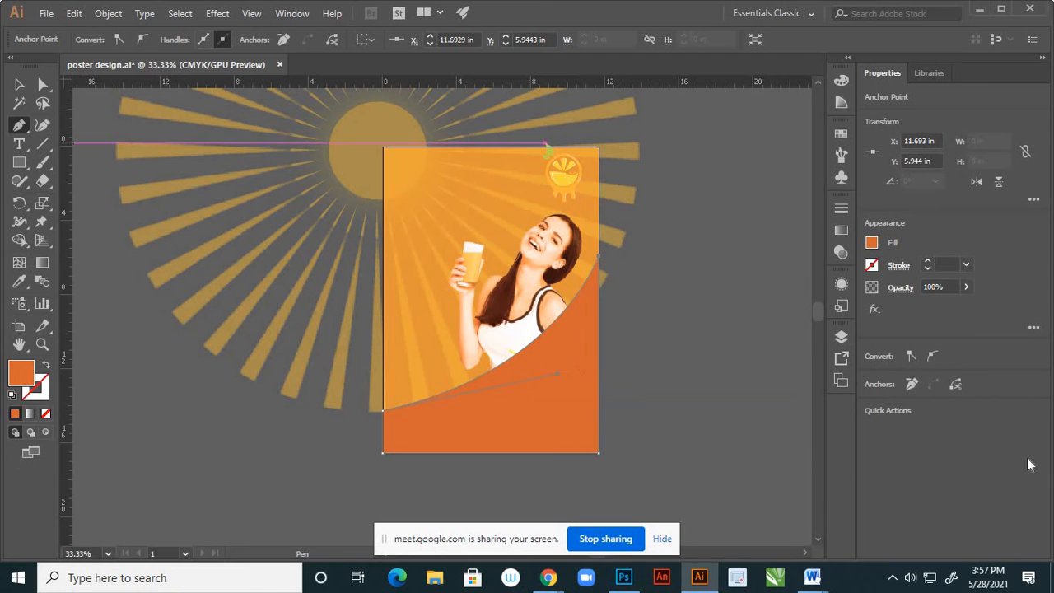
{"action": "left_click", "coordinate": [19, 84]}
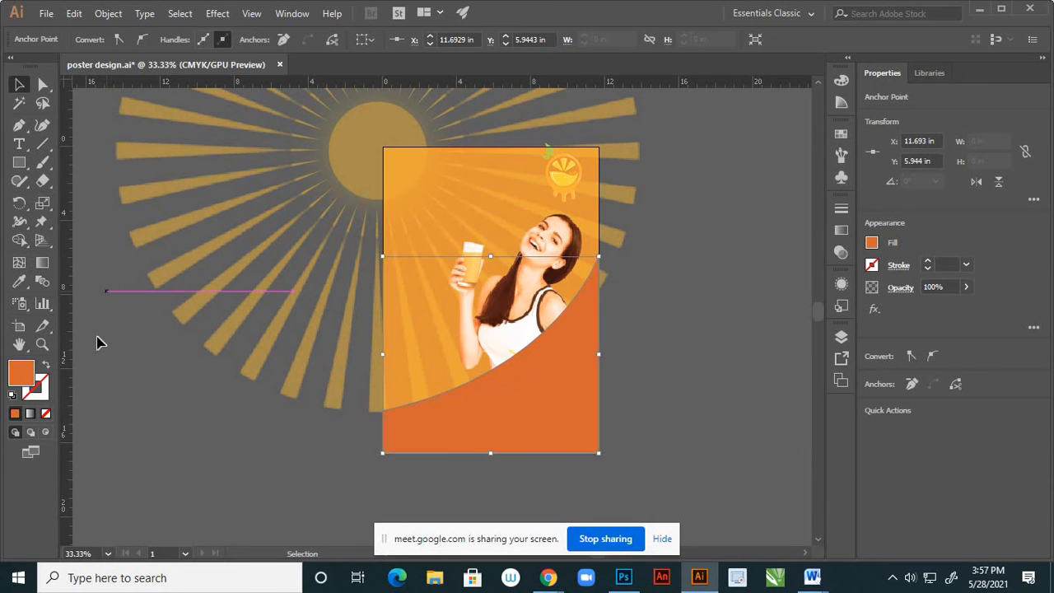
{"action": "left_click", "coordinate": [680, 446]}
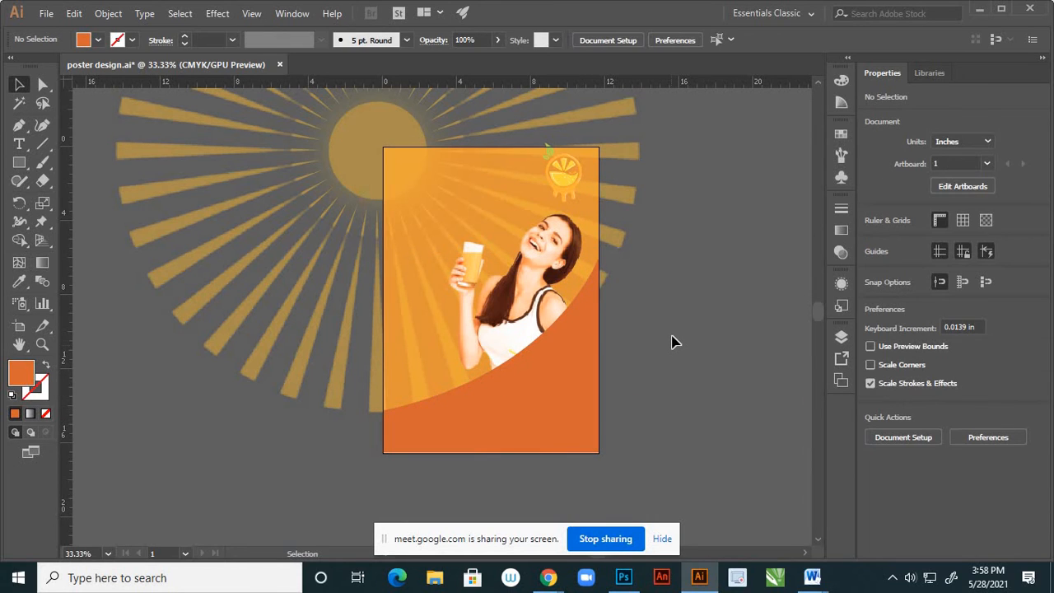
Move Layer 8 with the orange curved shape down the layer stack to between Layer 5 and Layer 4
{"action": "scroll", "coordinate": [670, 341], "scroll_direction": "down", "scroll_amount": 1}
{"action": "left_click", "coordinate": [839, 337]}
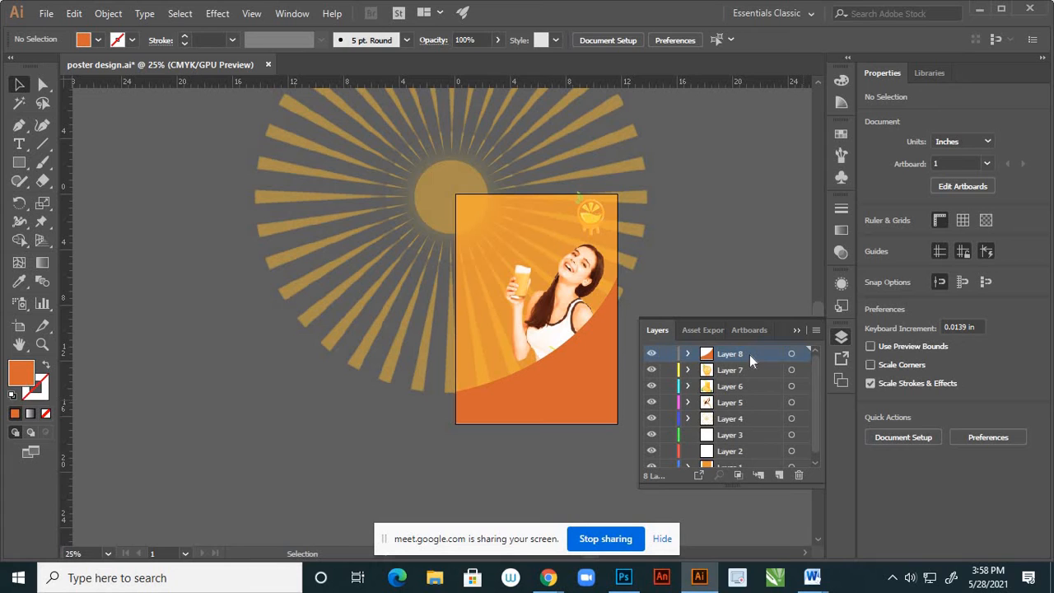
{"action": "left_click_drag", "start_coordinate": [749, 354], "coordinate": [755, 408]}
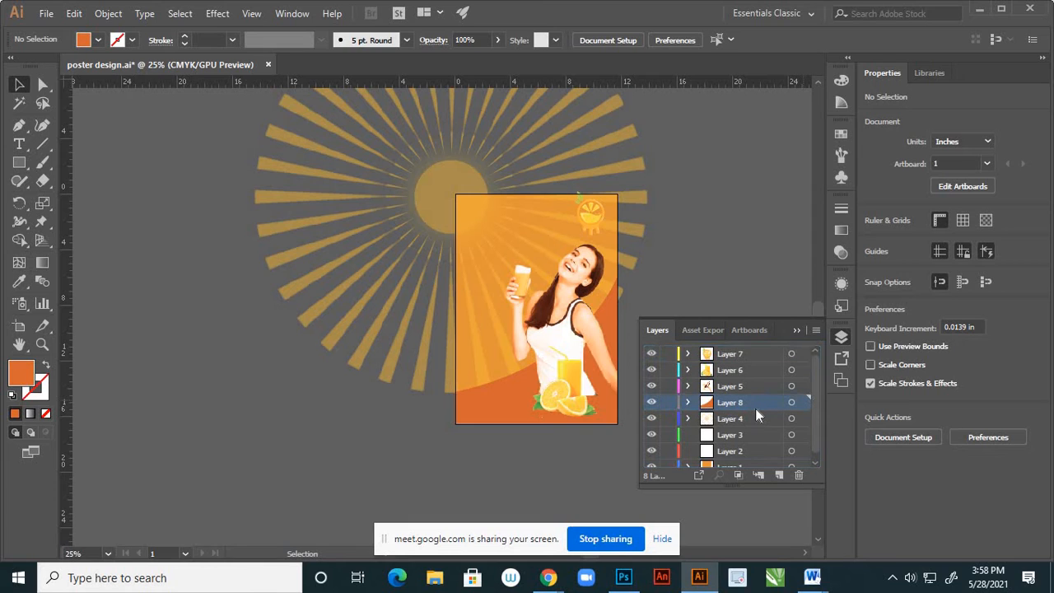
{"action": "left_click", "coordinate": [796, 330]}
Enlarge the juice glass and oranges group to about 5.37 × 6.02 in and centre it at about X 8.59 in, Y 13.08 in
{"action": "scroll", "coordinate": [539, 430], "scroll_direction": "up", "scroll_amount": 2}
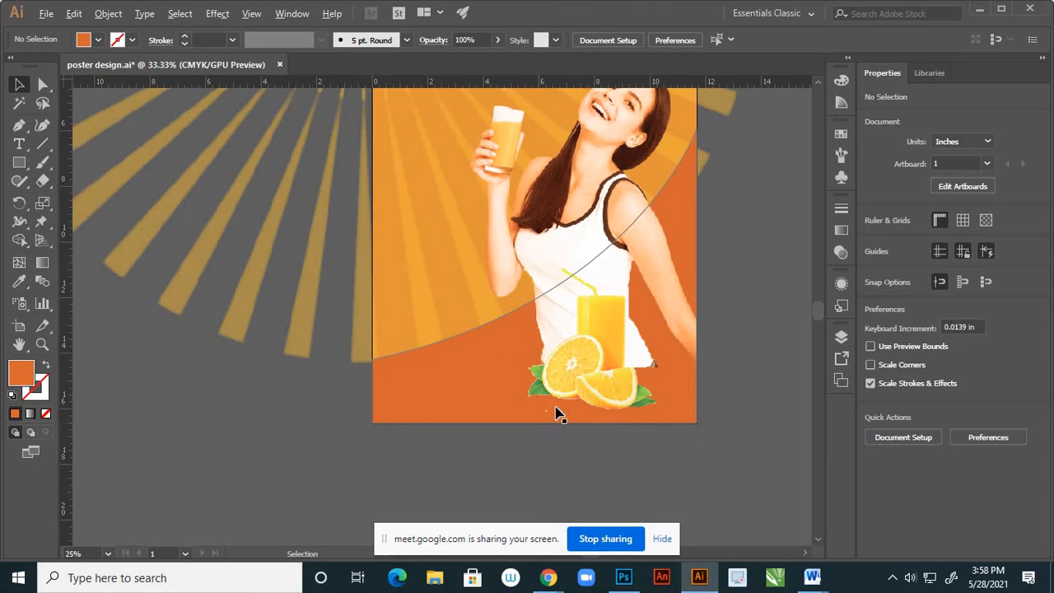
{"action": "left_click", "coordinate": [617, 346]}
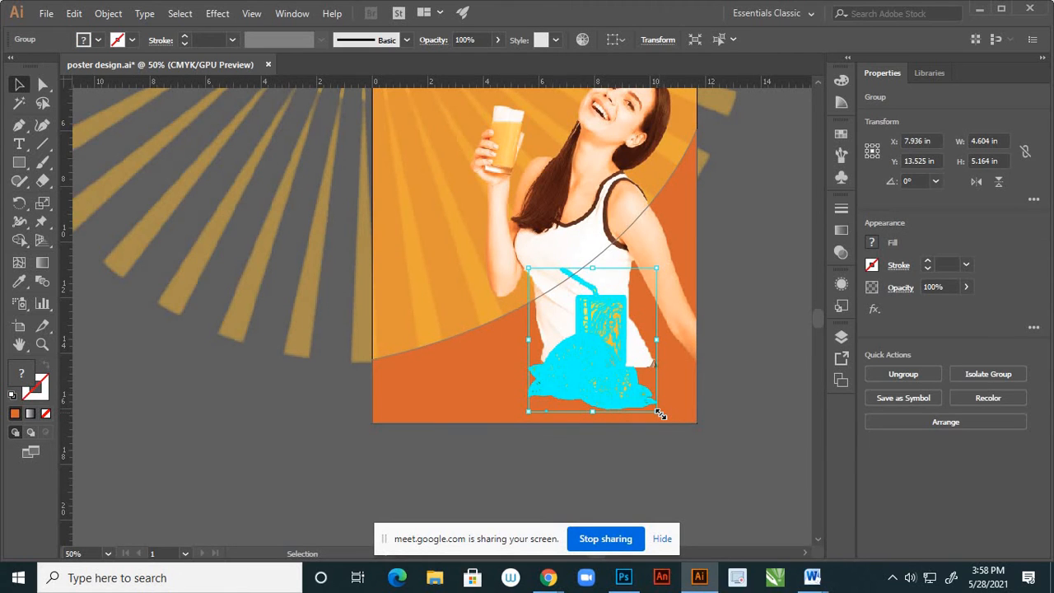
{"action": "left_click_drag", "start_coordinate": [660, 415], "coordinate": [699, 423]}
{"action": "left_click_drag", "start_coordinate": [619, 344], "coordinate": [643, 343]}
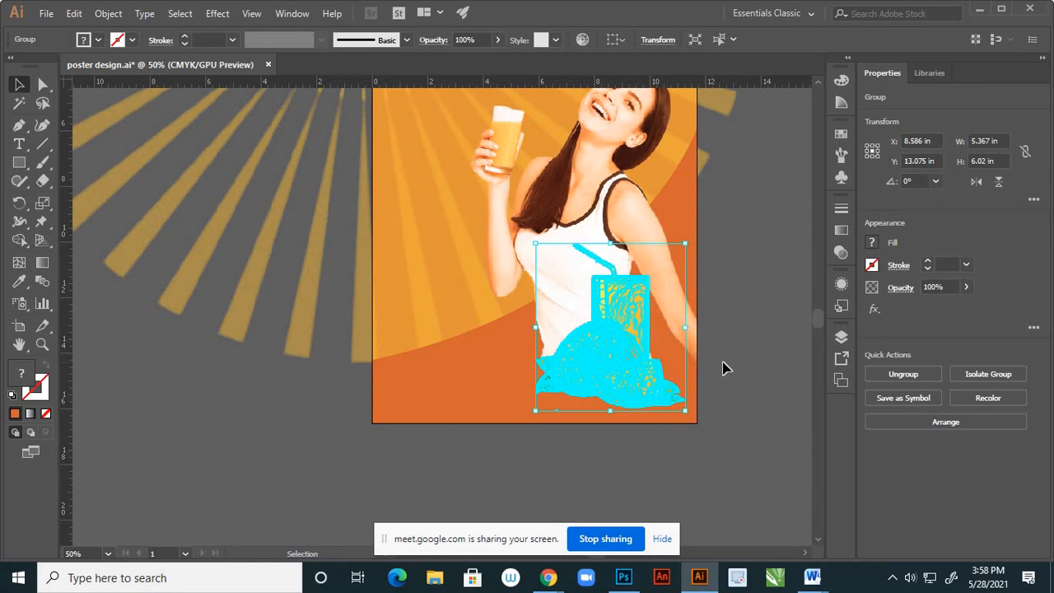
{"action": "left_click", "coordinate": [723, 368]}
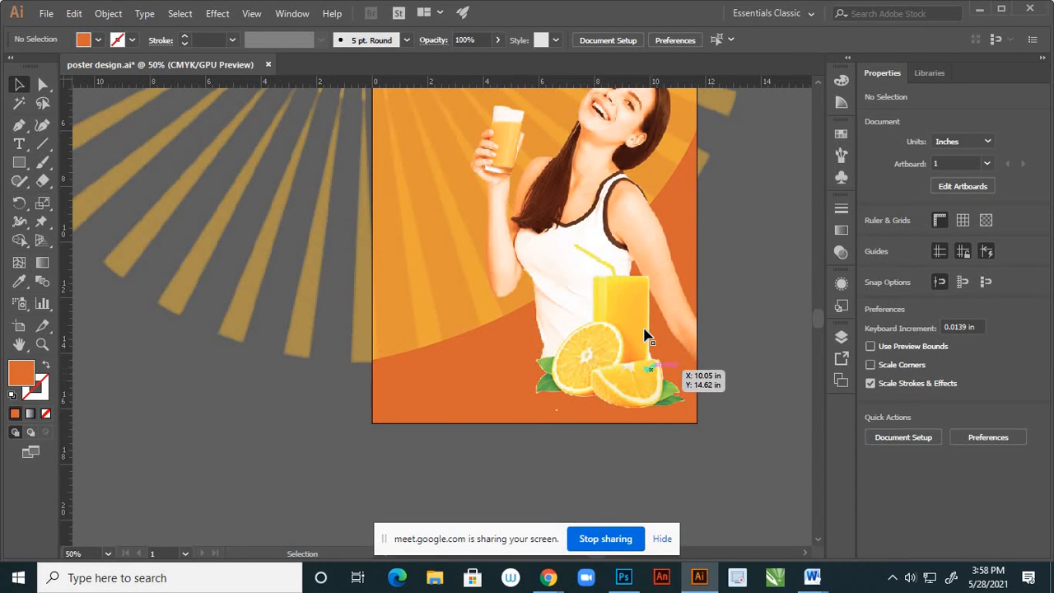
Save the poster file with the whole design in view
{"action": "scroll", "coordinate": [645, 336], "scroll_direction": "down", "scroll_amount": 3}
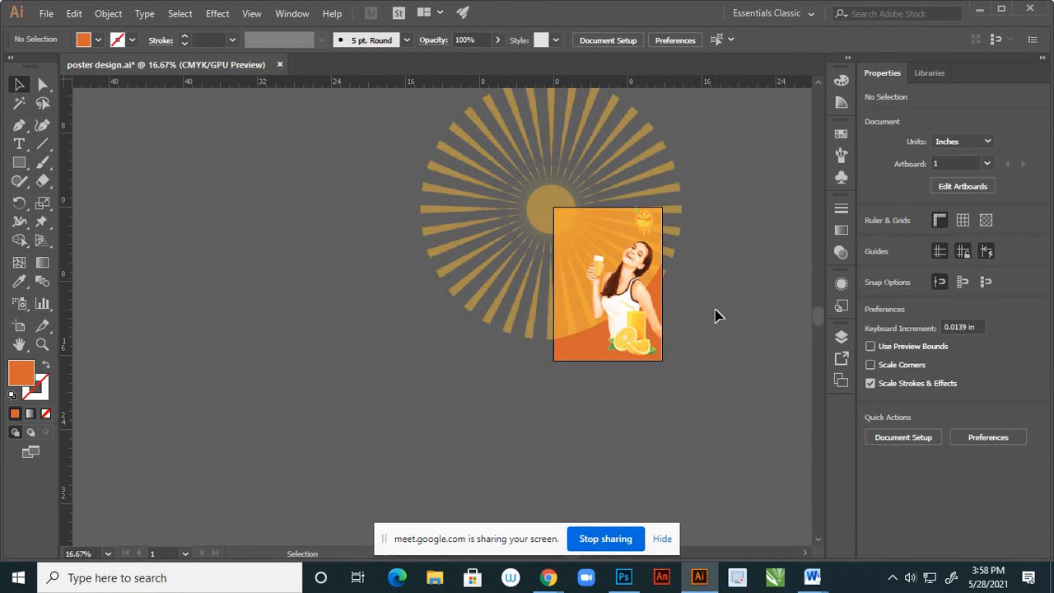
{"action": "key", "text": "ctrl"}
{"action": "key", "text": "ctrl+s"}
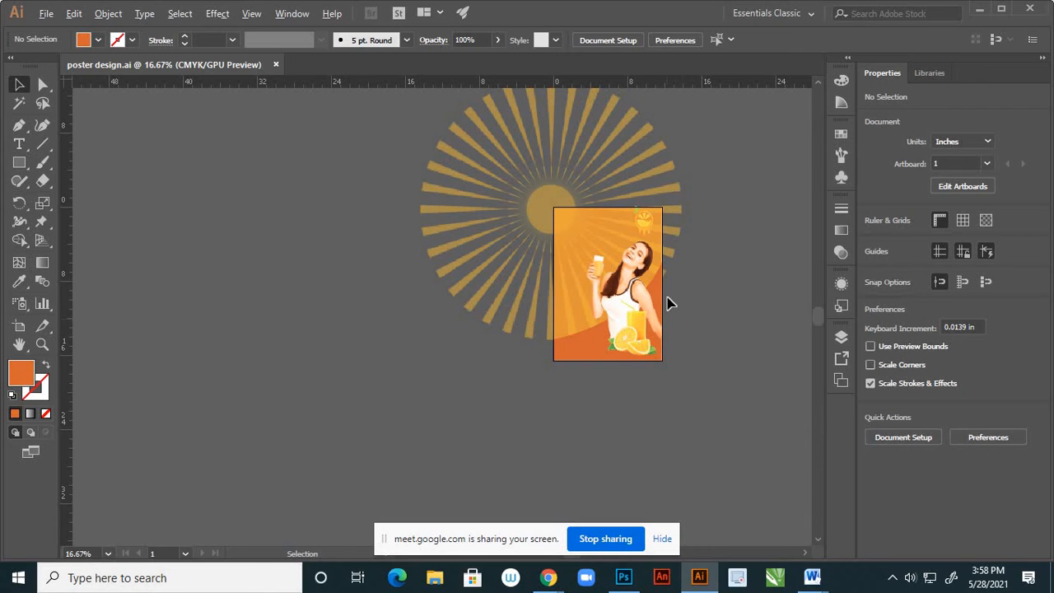
{"action": "scroll", "coordinate": [659, 298], "scroll_direction": "up", "scroll_amount": 2, "text": "alt"}
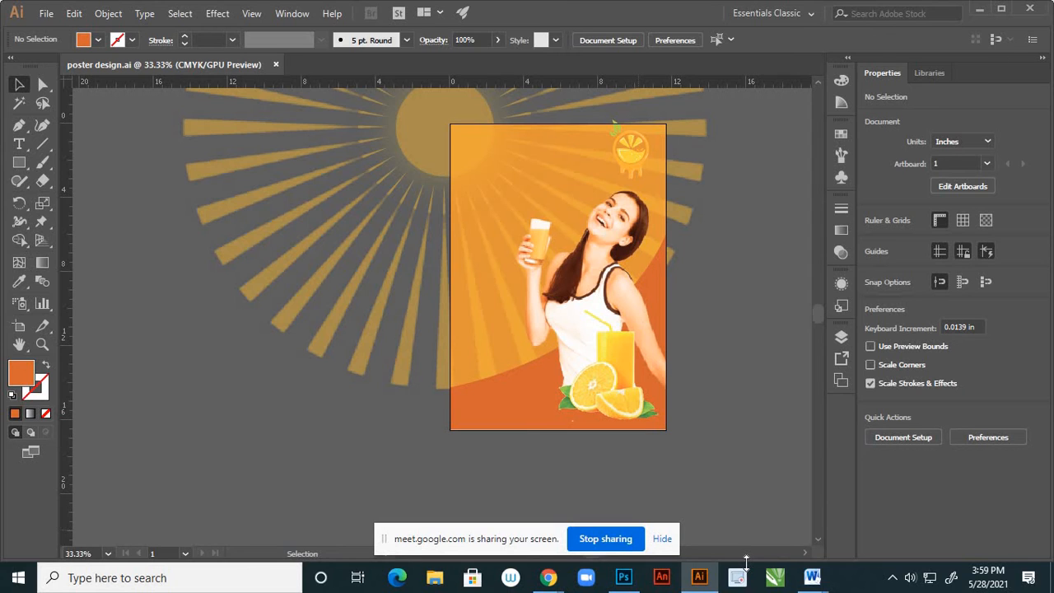
{"action": "key", "text": "alt+Tab"}
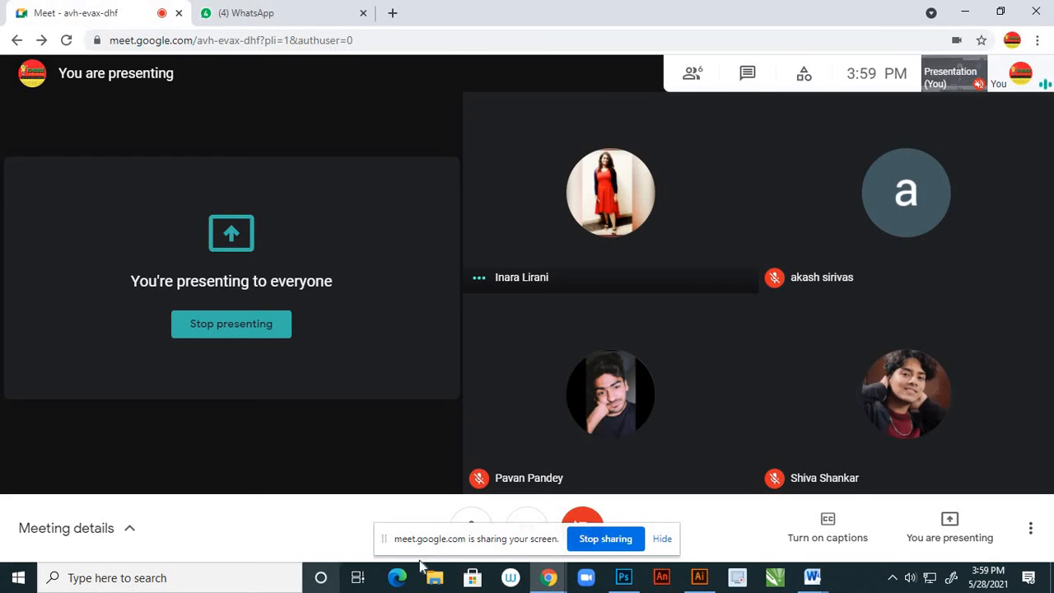
{"action": "left_click", "coordinate": [699, 577]}
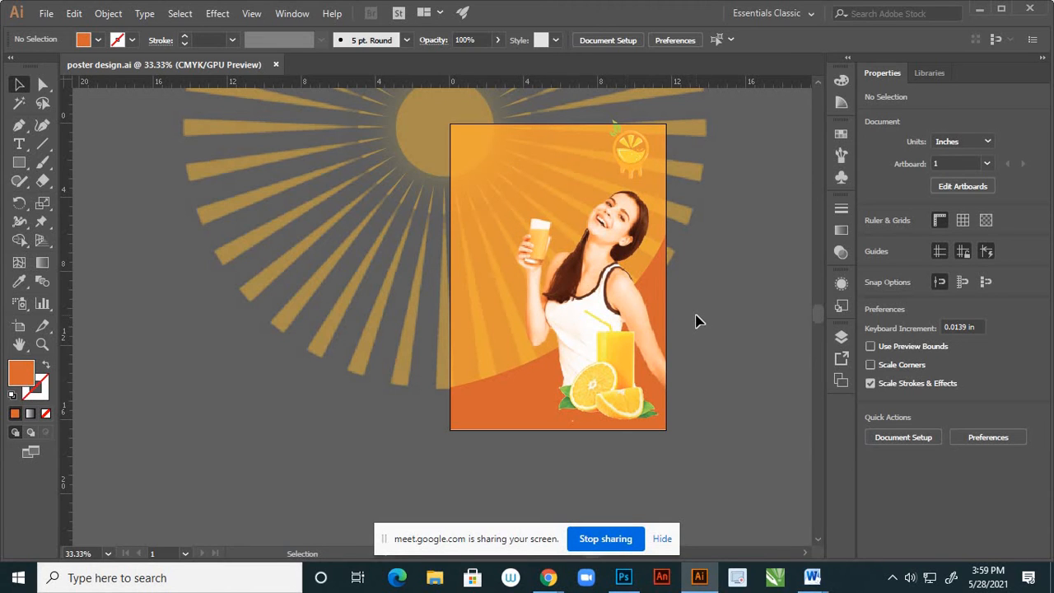
Lock Layers 3 to 8 and activate the Type tool with Layer 7 selected
{"action": "key", "text": "h"}
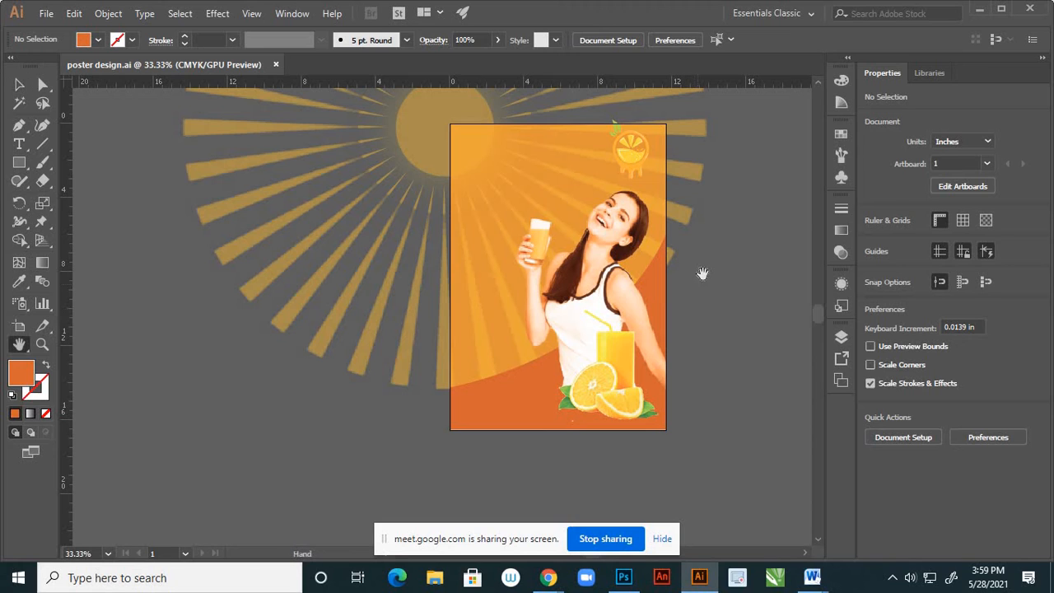
{"action": "left_click_drag", "start_coordinate": [699, 271], "coordinate": [694, 365]}
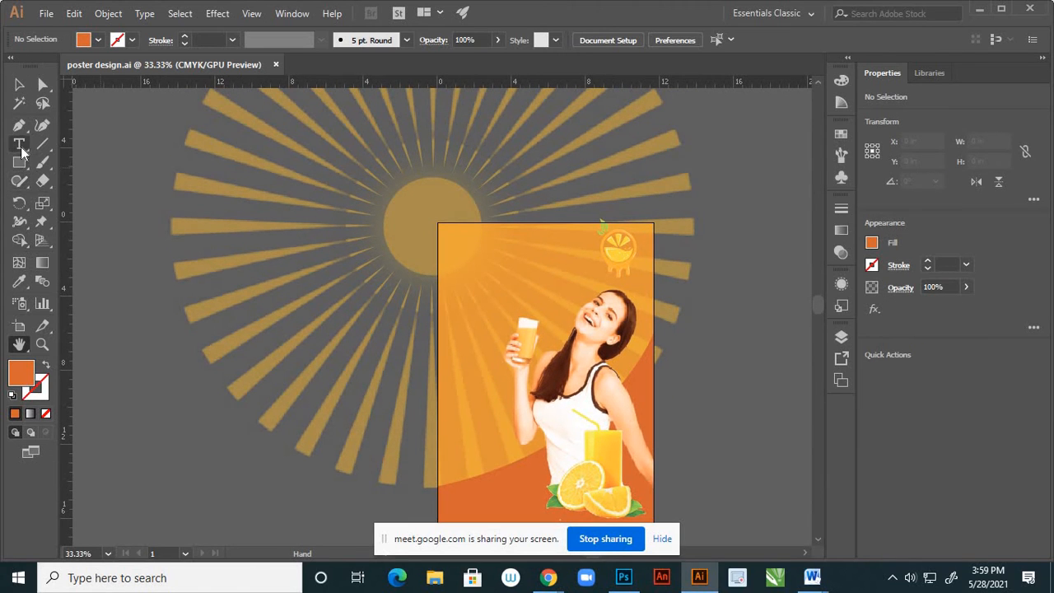
{"action": "left_click", "coordinate": [841, 335]}
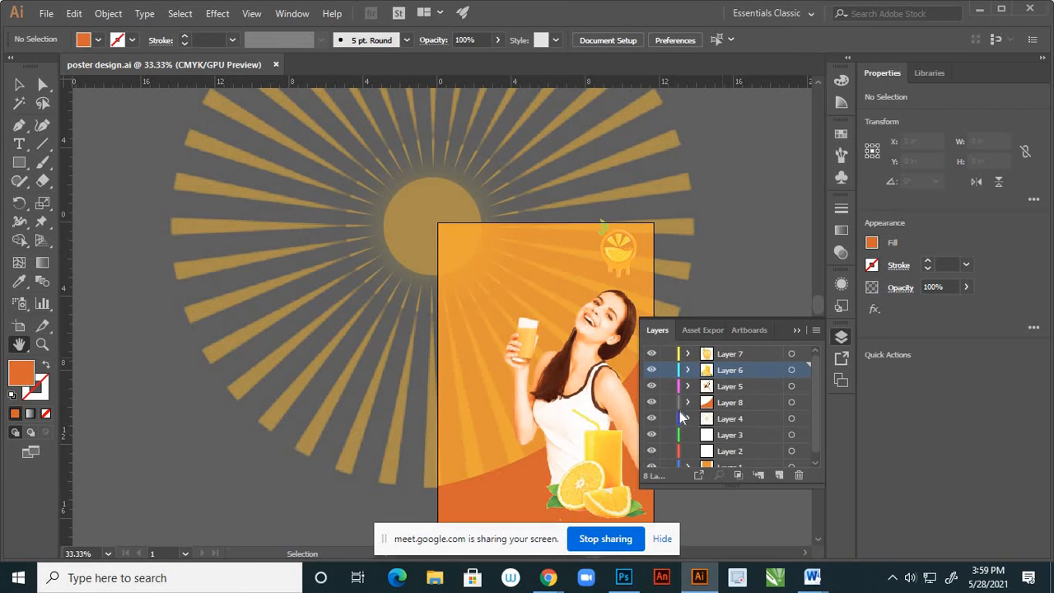
{"action": "left_click_drag", "start_coordinate": [669, 375], "coordinate": [668, 435]}
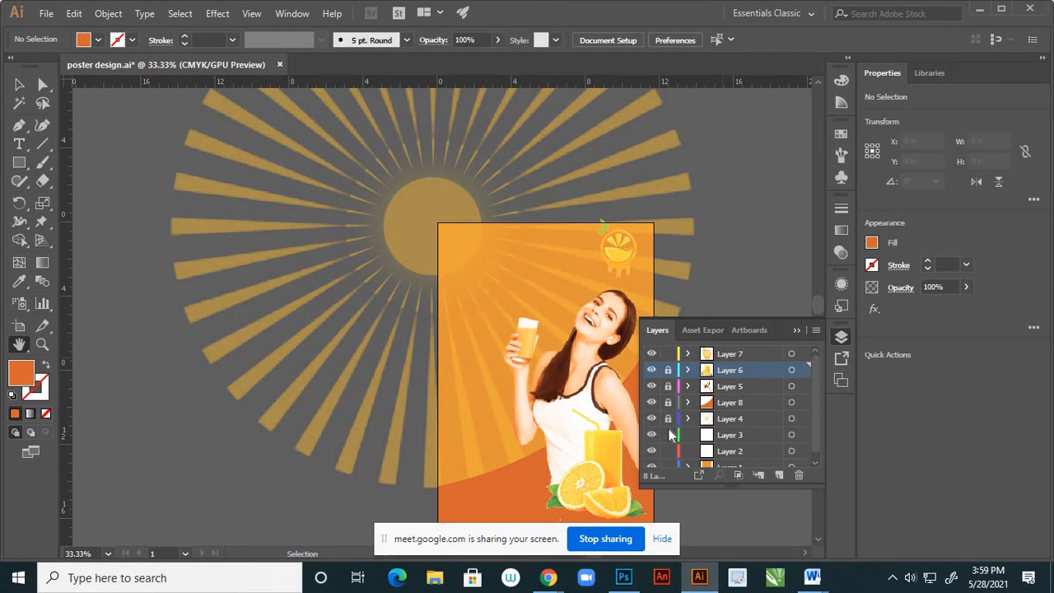
{"action": "left_click", "coordinate": [765, 356]}
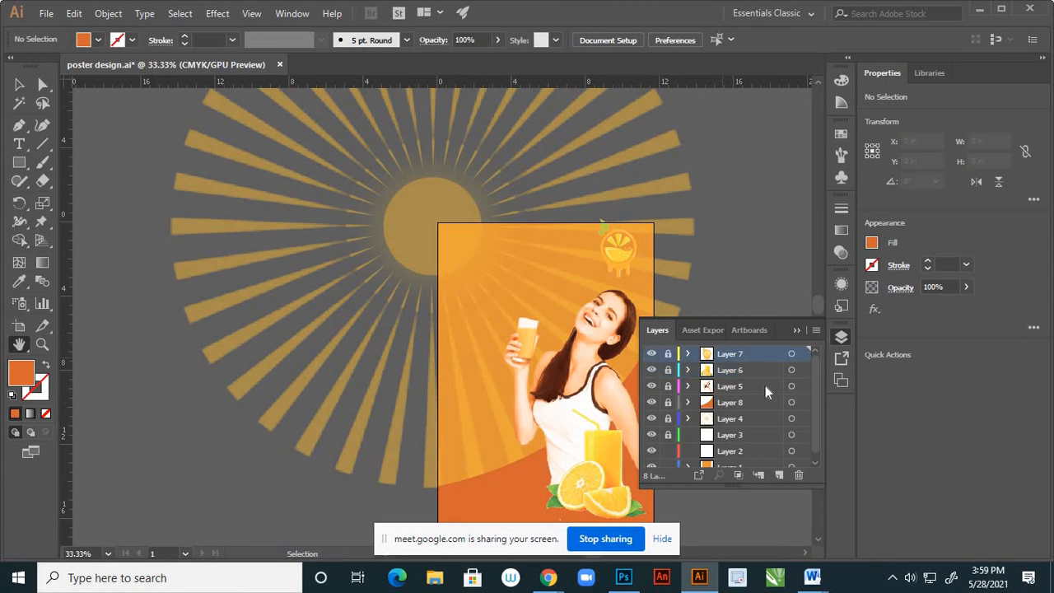
{"action": "left_click", "coordinate": [797, 330]}
{"action": "left_click", "coordinate": [19, 145]}
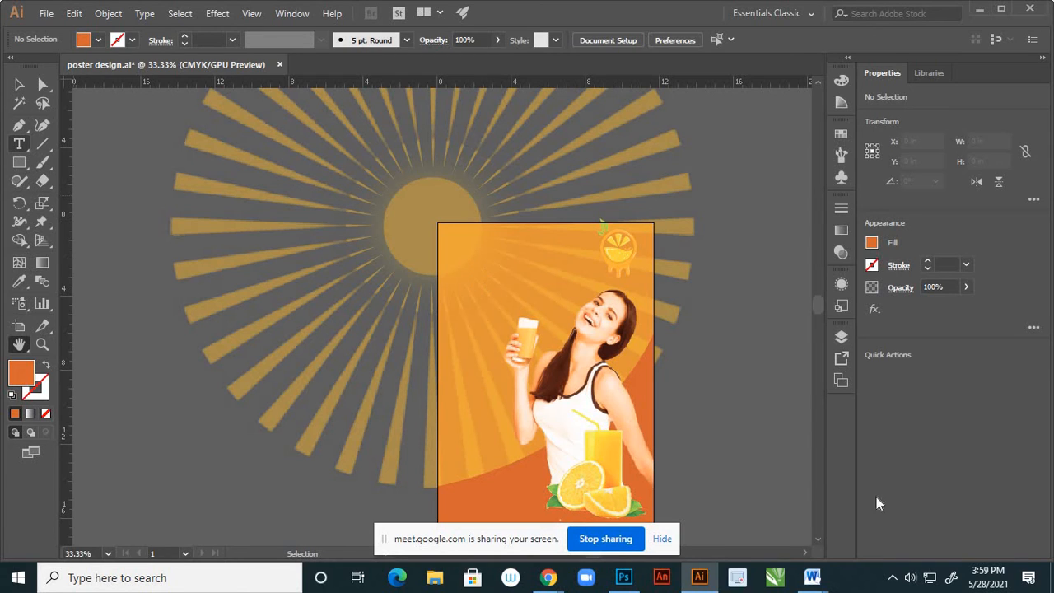
{"action": "left_click", "coordinate": [491, 281]}
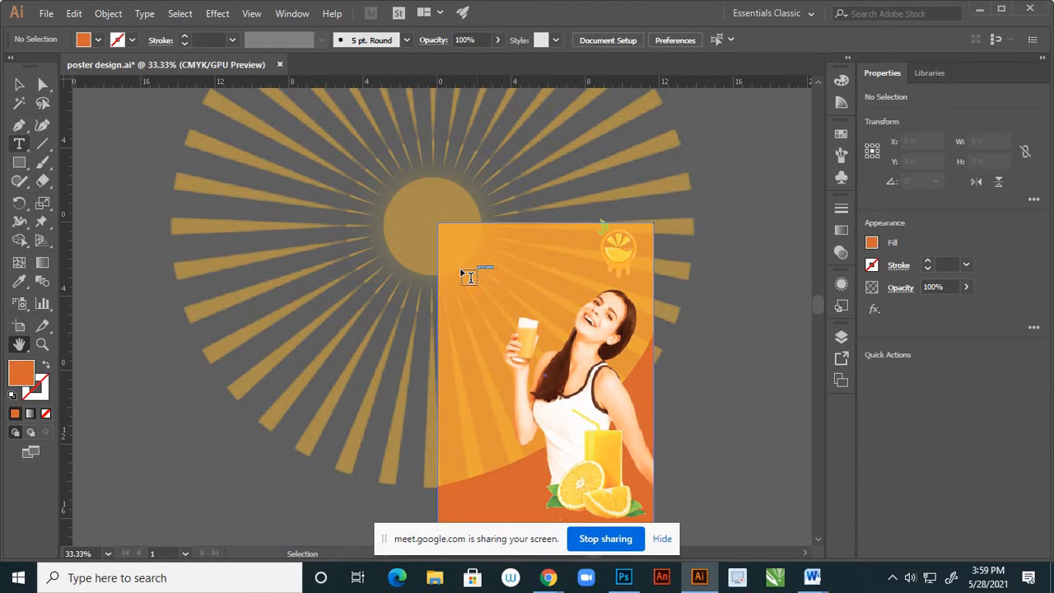
{"action": "left_click", "coordinate": [496, 288]}
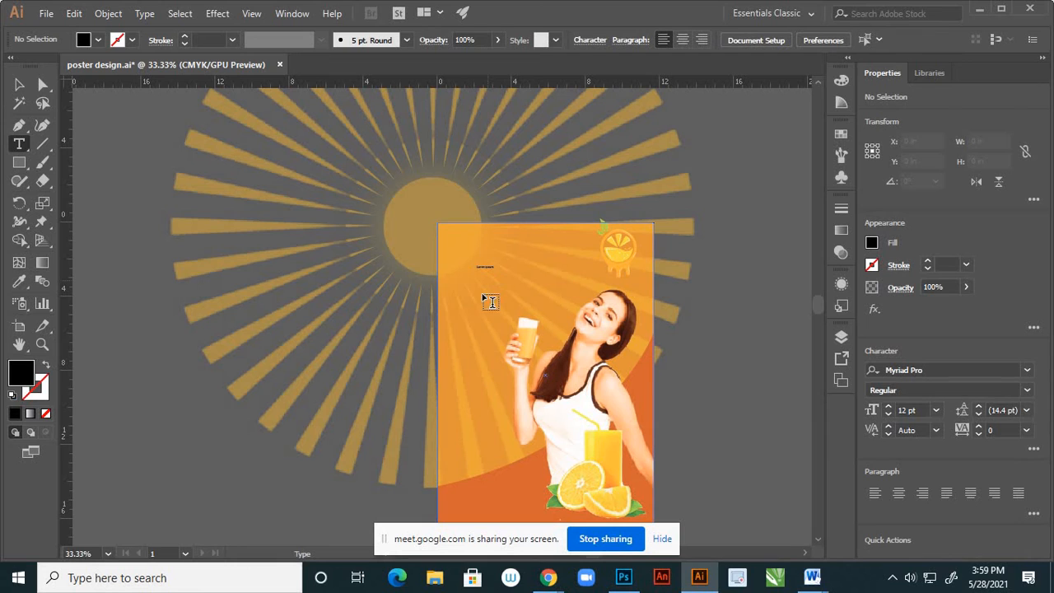
{"action": "scroll", "coordinate": [512, 280], "scroll_direction": "up", "scroll_amount": 1}
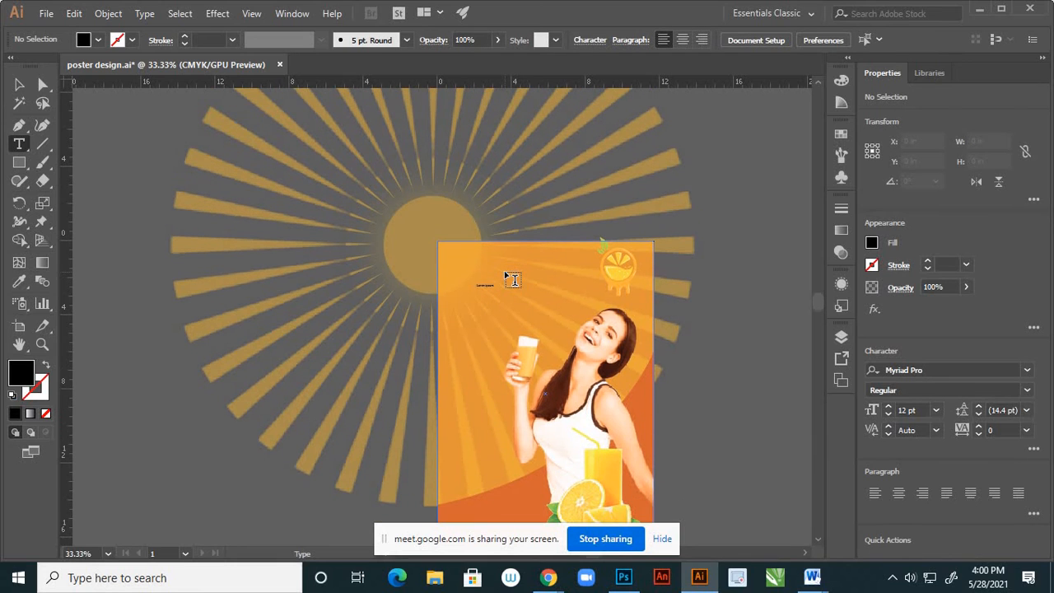
{"action": "key", "text": "ctrl+z"}
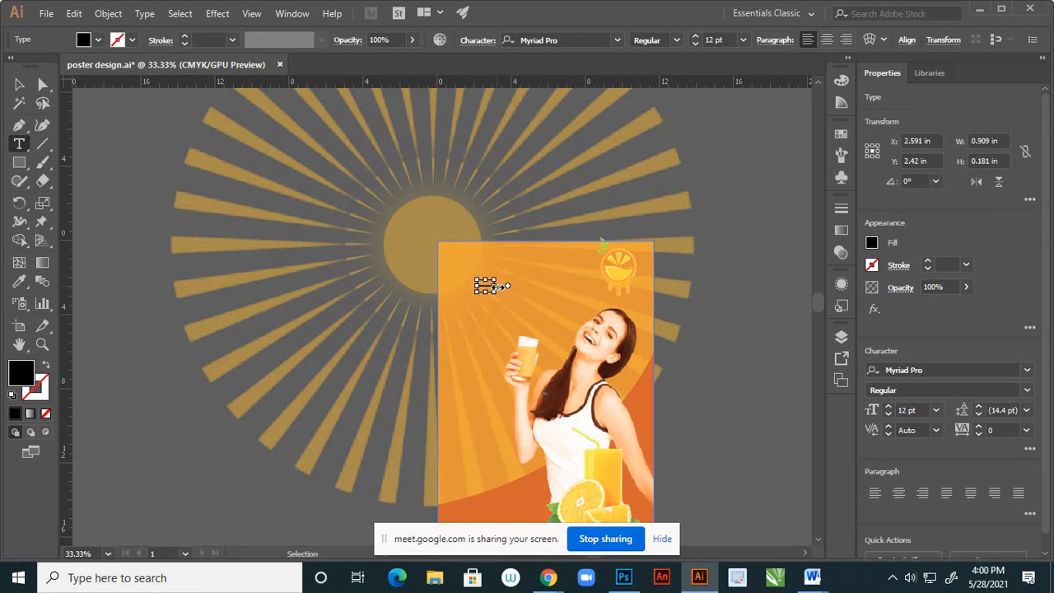
{"action": "key", "text": "ctrl+z"}
Place a point text line with placeholder text near the artboard's top, beside the logo, and set its font size to 72 pt
{"action": "left_click", "coordinate": [494, 282]}
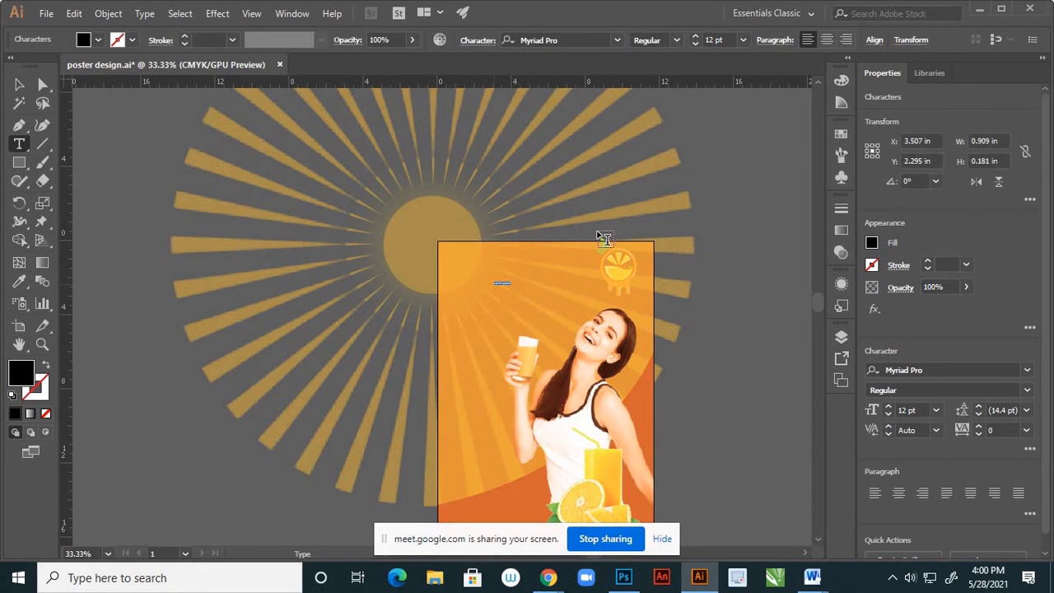
{"action": "left_click", "coordinate": [744, 43]}
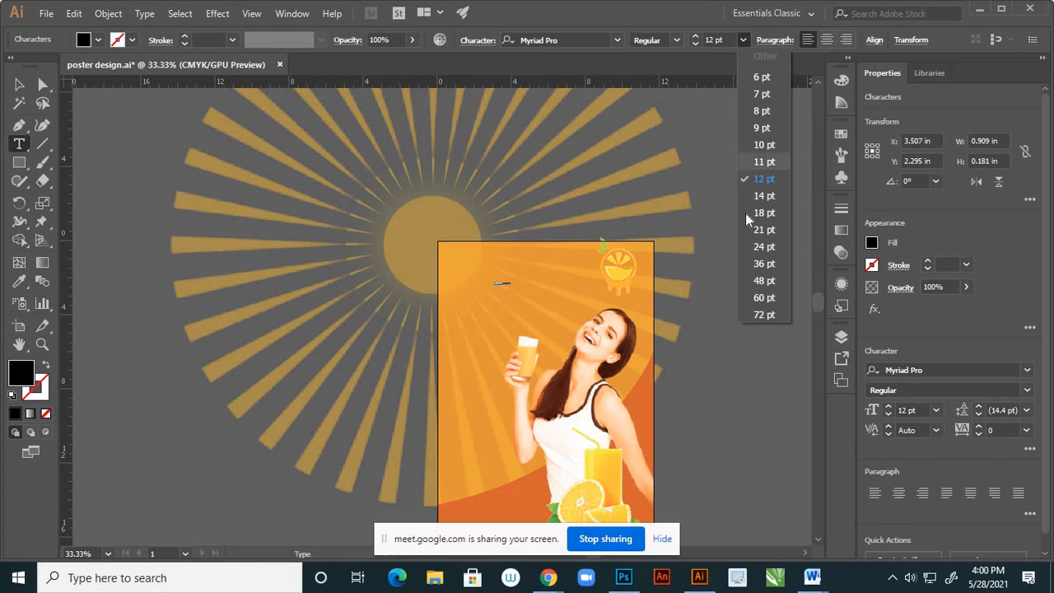
{"action": "left_click", "coordinate": [765, 315]}
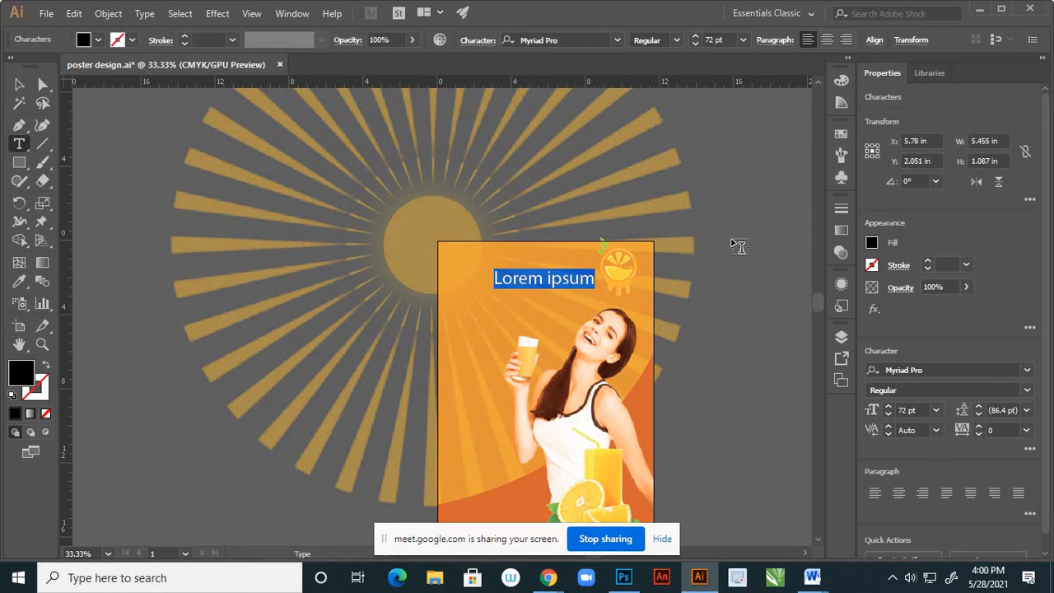
Replace the placeholder text with the headline "Fresh Your Day" and leave the text object selected with the whole artboard in view
{"action": "type", "text": "Fresh Your Day"}
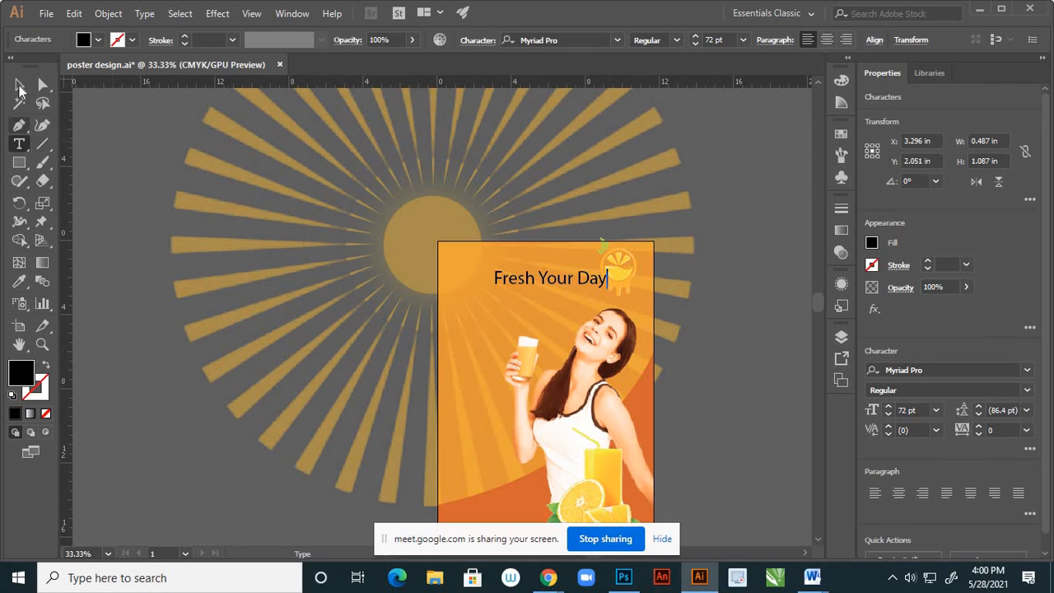
{"action": "left_click", "coordinate": [19, 85]}
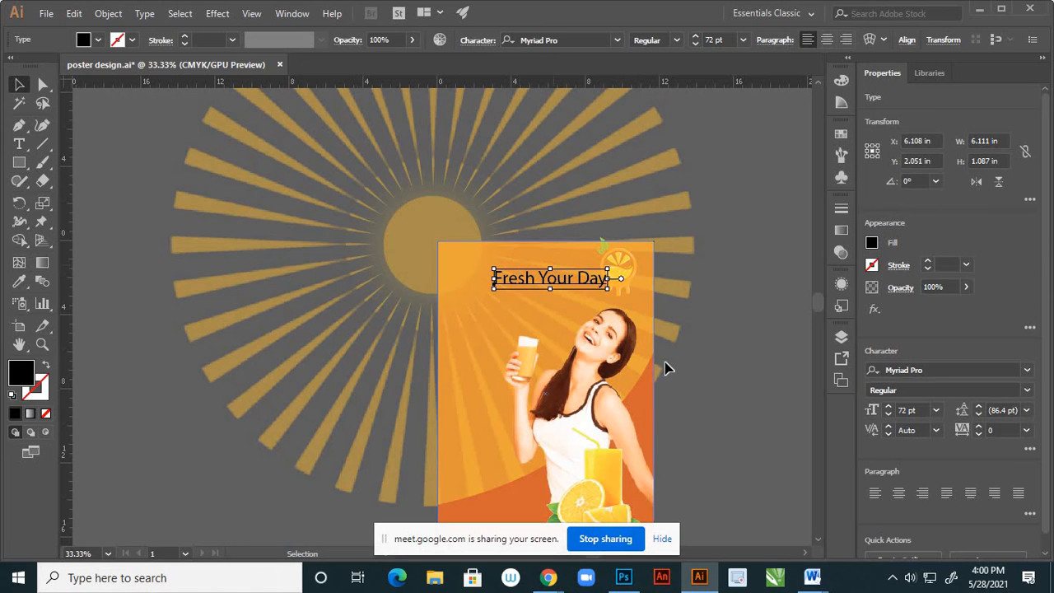
{"action": "key", "text": "h"}
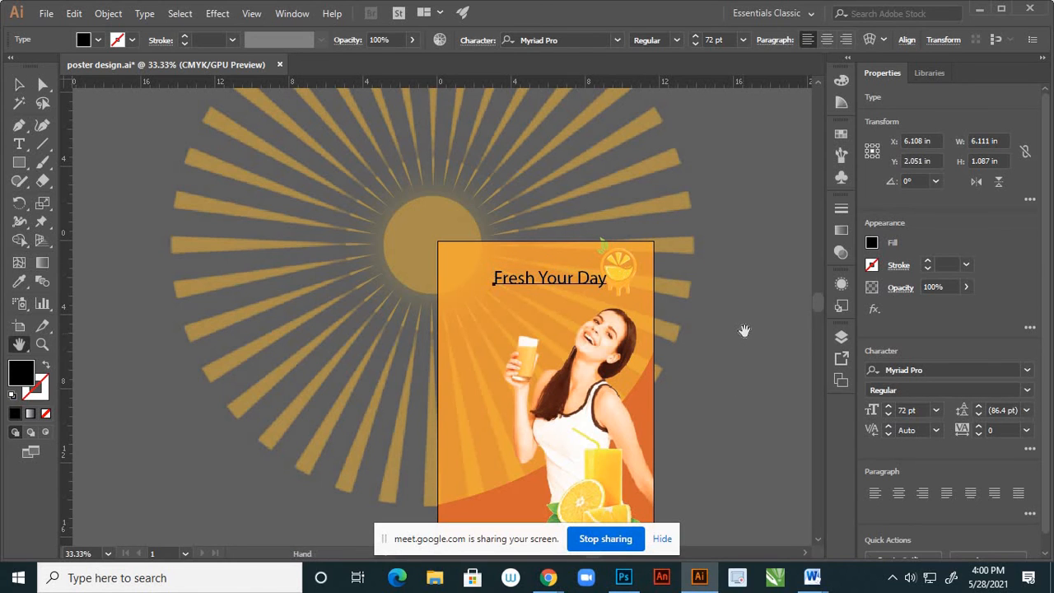
{"action": "left_click_drag", "start_coordinate": [744, 329], "coordinate": [455, 308]}
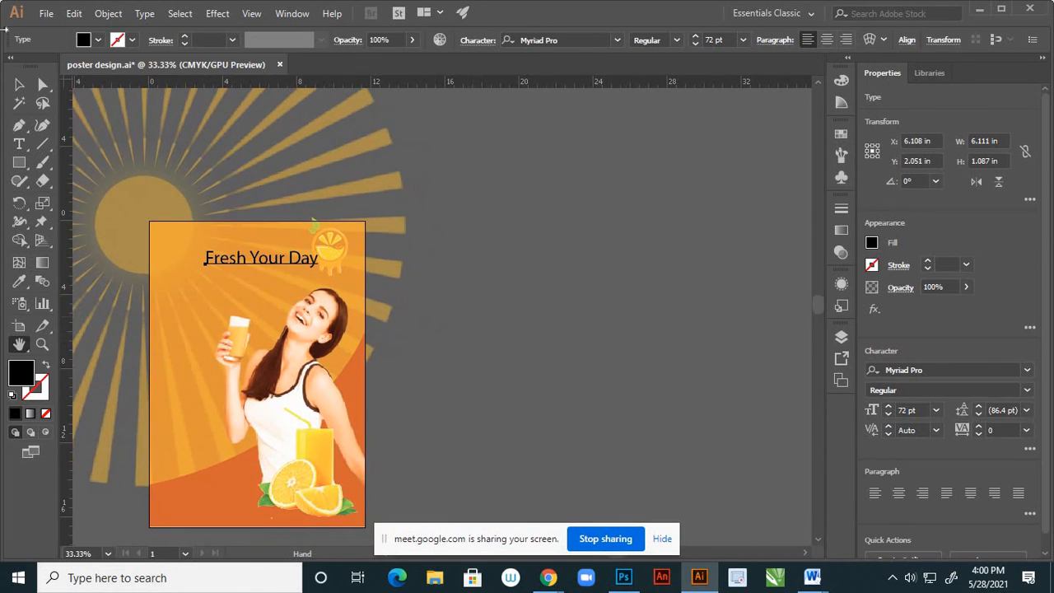
{"action": "left_click", "coordinate": [21, 85]}
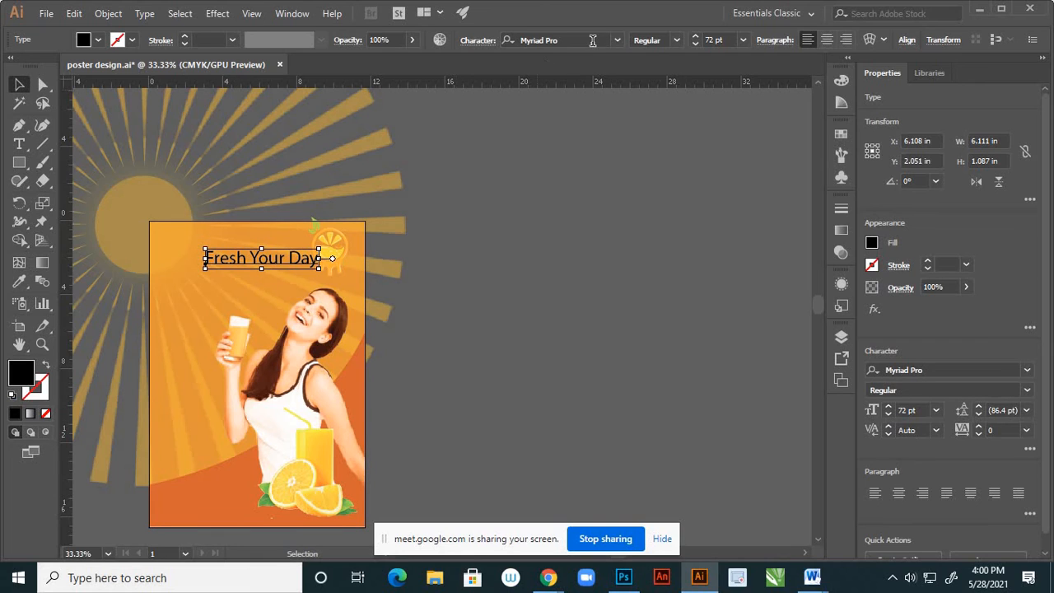
Set the "Fresh Your Day" headline's font to Berlin Sans FB Demi Bold
{"action": "left_click", "coordinate": [676, 43]}
{"action": "left_click", "coordinate": [679, 41]}
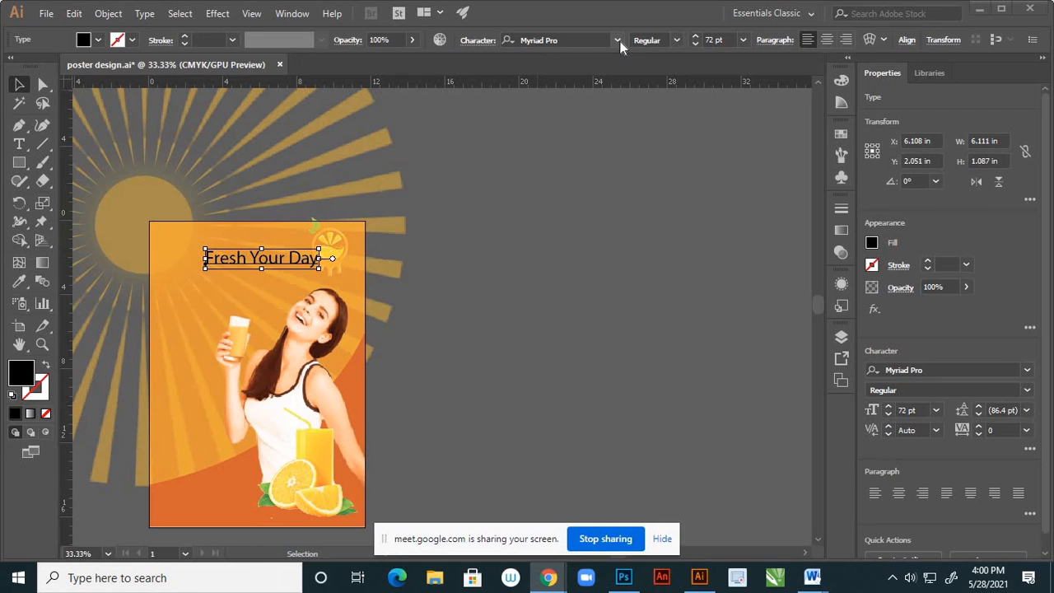
{"action": "left_click", "coordinate": [620, 41]}
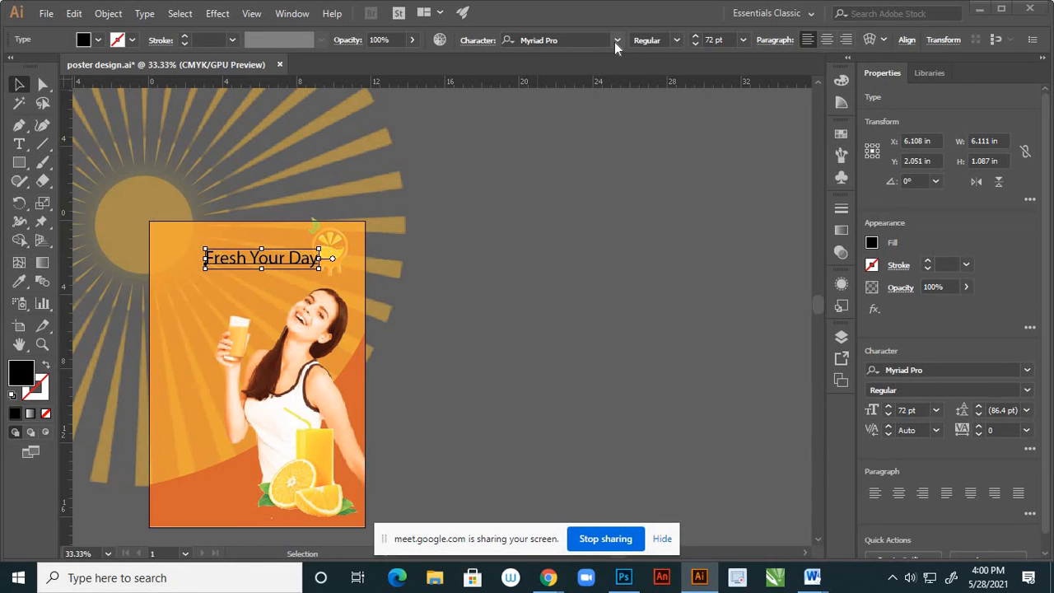
{"action": "left_click", "coordinate": [614, 42]}
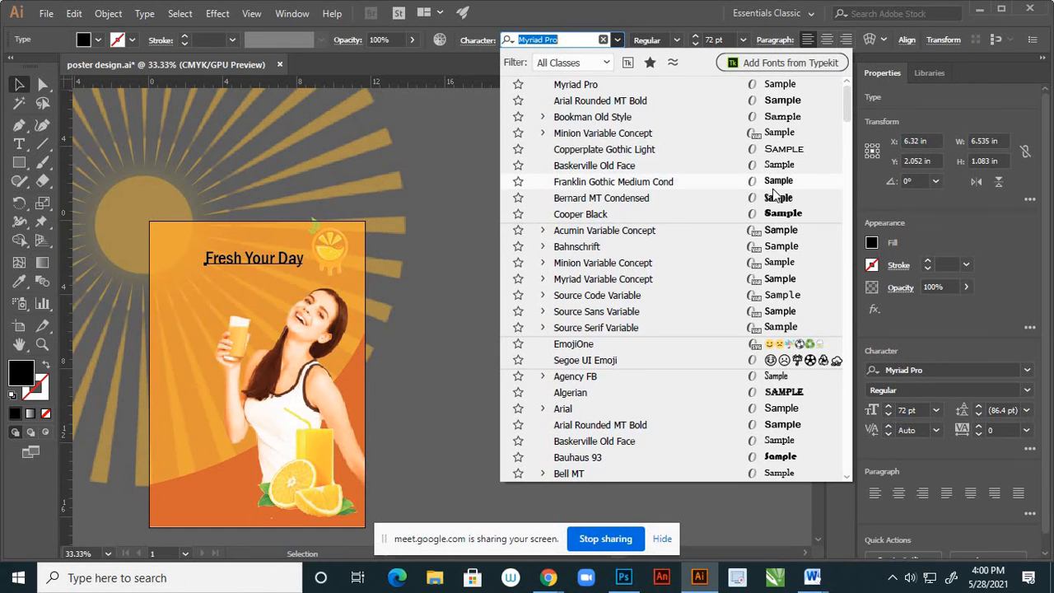
{"action": "scroll", "coordinate": [774, 189], "scroll_direction": "down", "scroll_amount": 6}
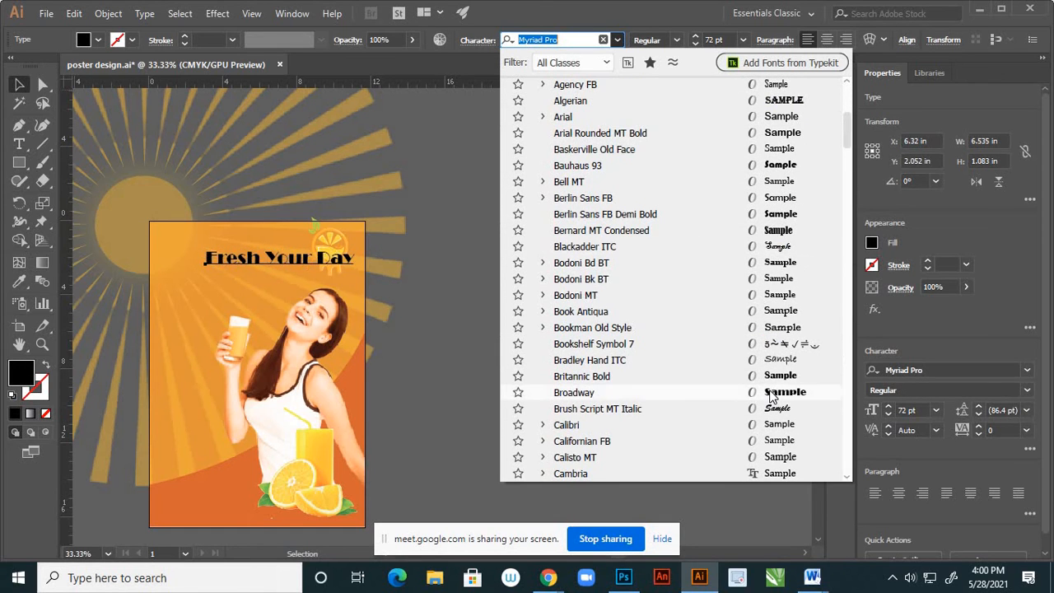
{"action": "scroll", "coordinate": [774, 399], "scroll_direction": "down", "scroll_amount": 5}
{"action": "scroll", "coordinate": [782, 395], "scroll_direction": "up", "scroll_amount": 6}
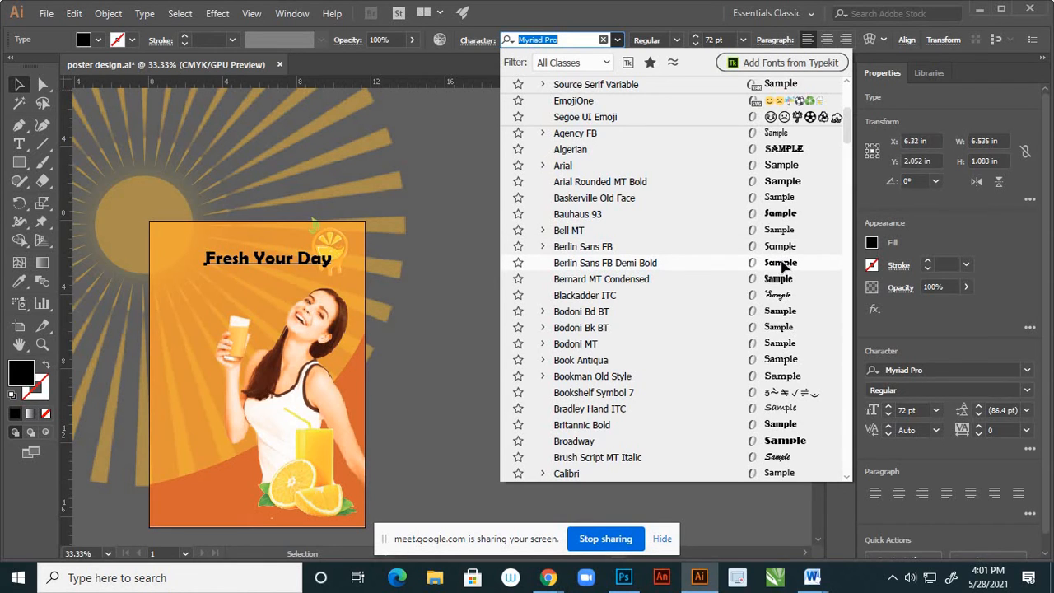
{"action": "left_click", "coordinate": [782, 264]}
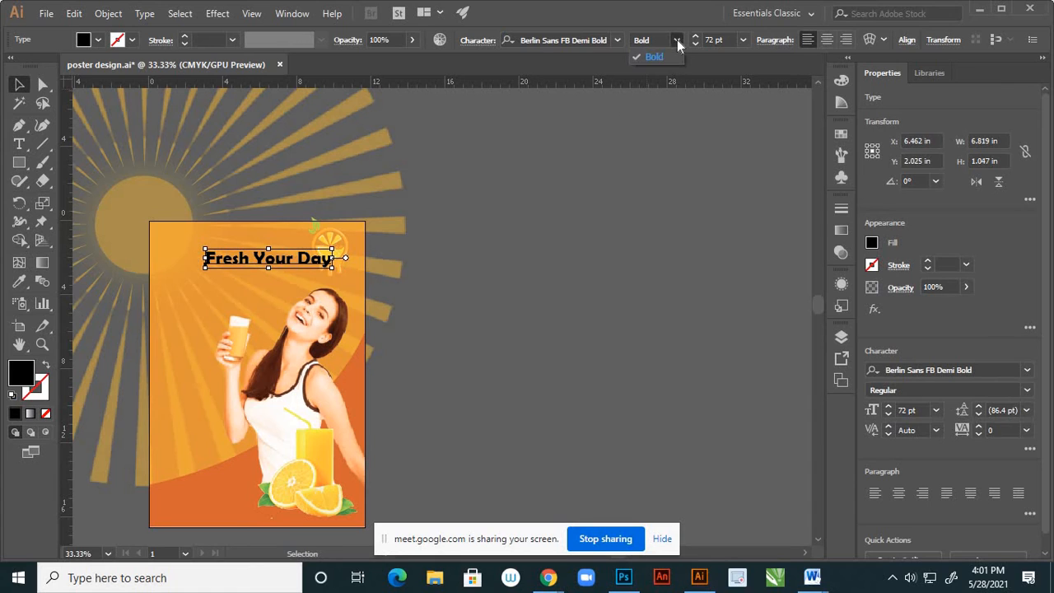
{"action": "left_click", "coordinate": [13, 85]}
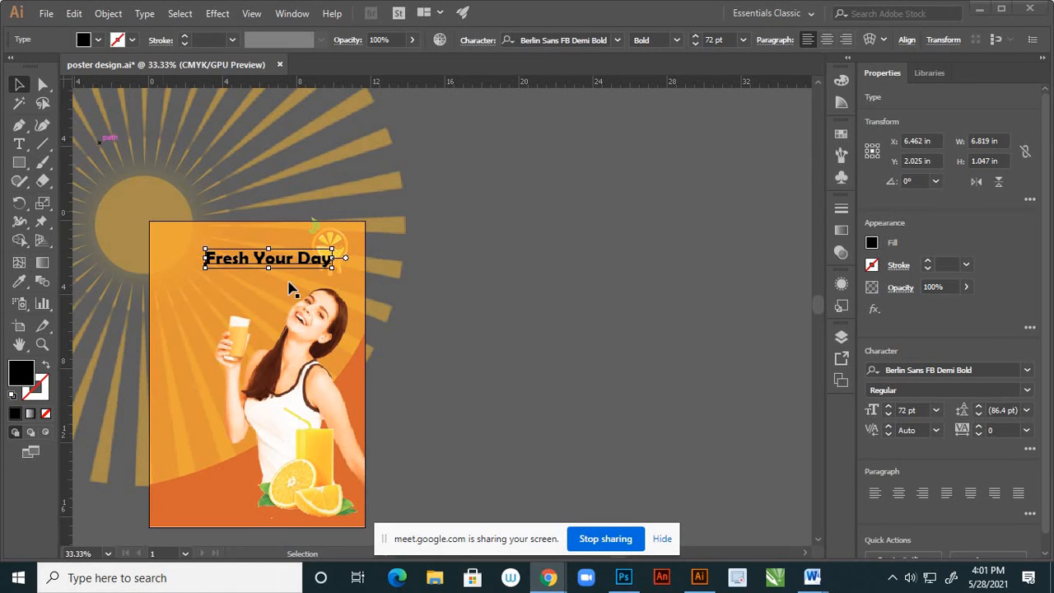
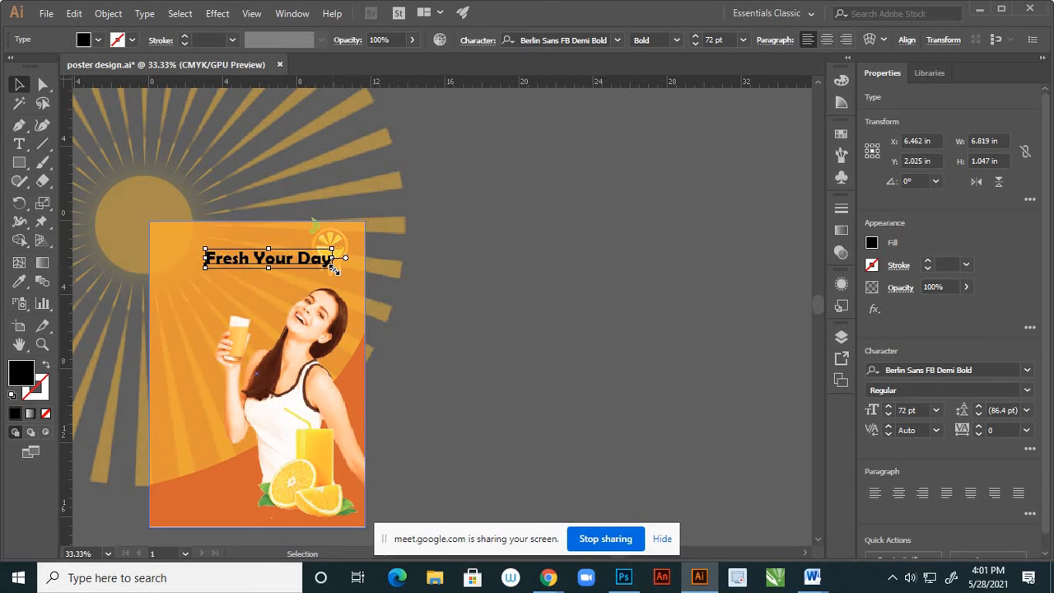
Scale the headline up to about 8.93 × 1.37 in, a font size of about 94.32 pt
{"action": "left_click_drag", "start_coordinate": [334, 268], "coordinate": [578, 308]}
{"action": "key", "text": "h"}
{"action": "scroll", "coordinate": [513, 299], "scroll_direction": "up", "scroll_amount": 2}
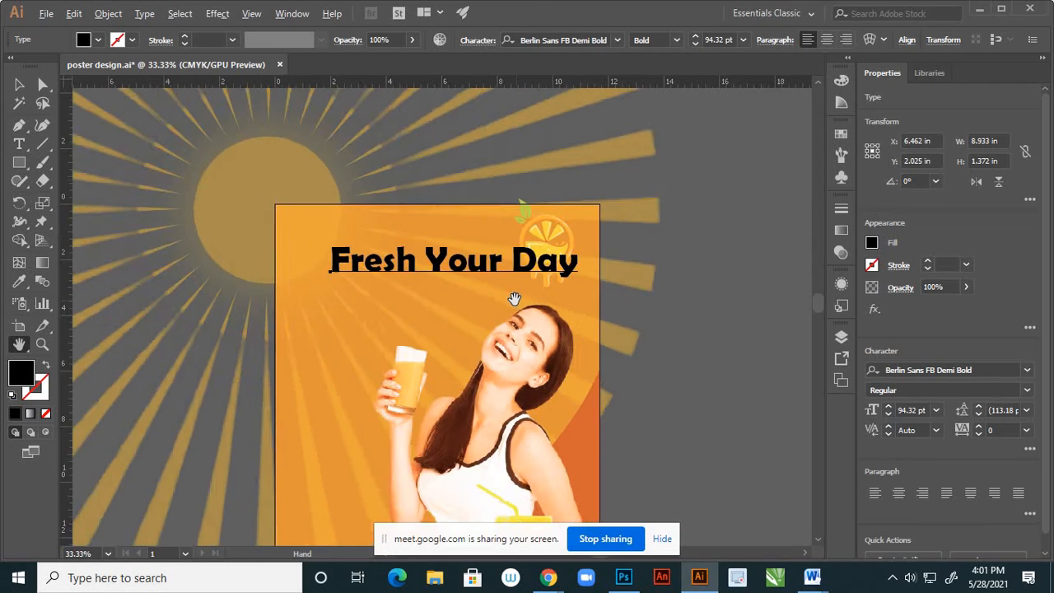
{"action": "left_click", "coordinate": [19, 84]}
{"action": "left_click", "coordinate": [366, 260]}
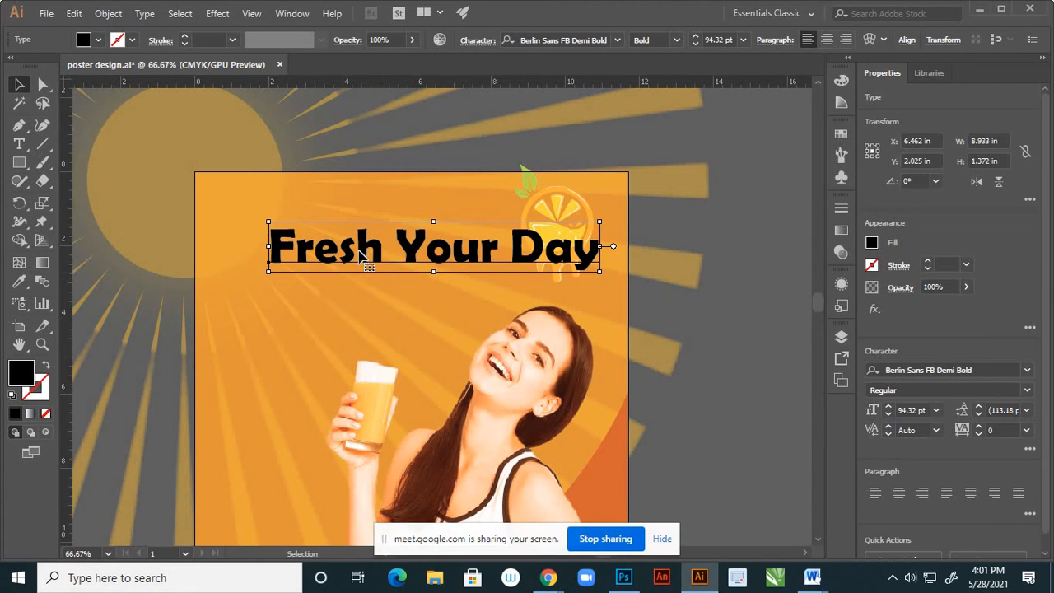
Reposition the headline near the artboard's top so that it is centred at about X 5.34 in, Y 1.85 in
{"action": "left_click_drag", "start_coordinate": [348, 258], "coordinate": [296, 254]}
{"action": "left_click", "coordinate": [713, 354]}
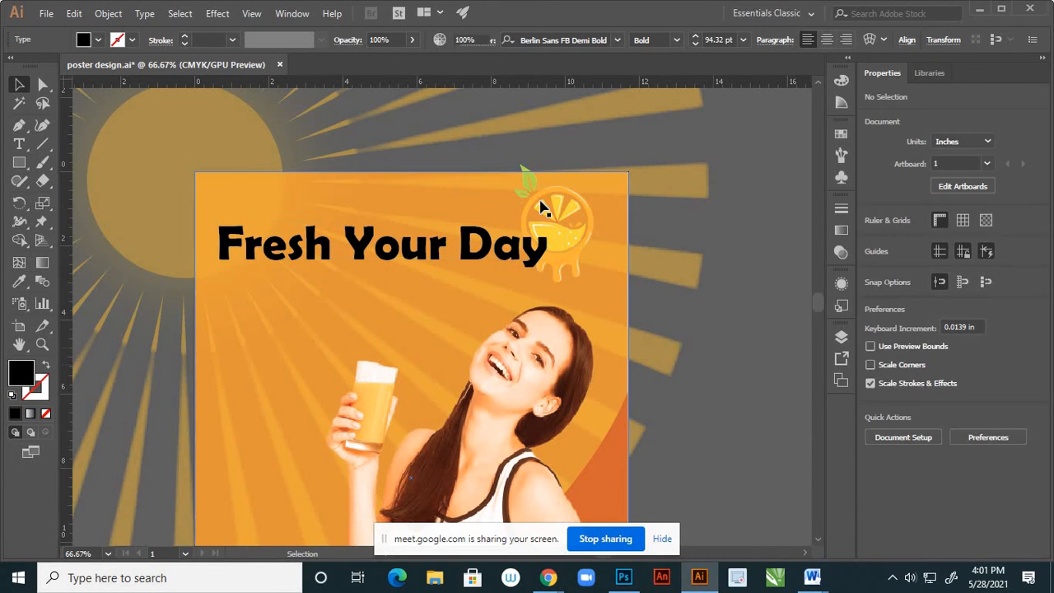
{"action": "scroll", "coordinate": [541, 206], "scroll_direction": "down", "scroll_amount": 2}
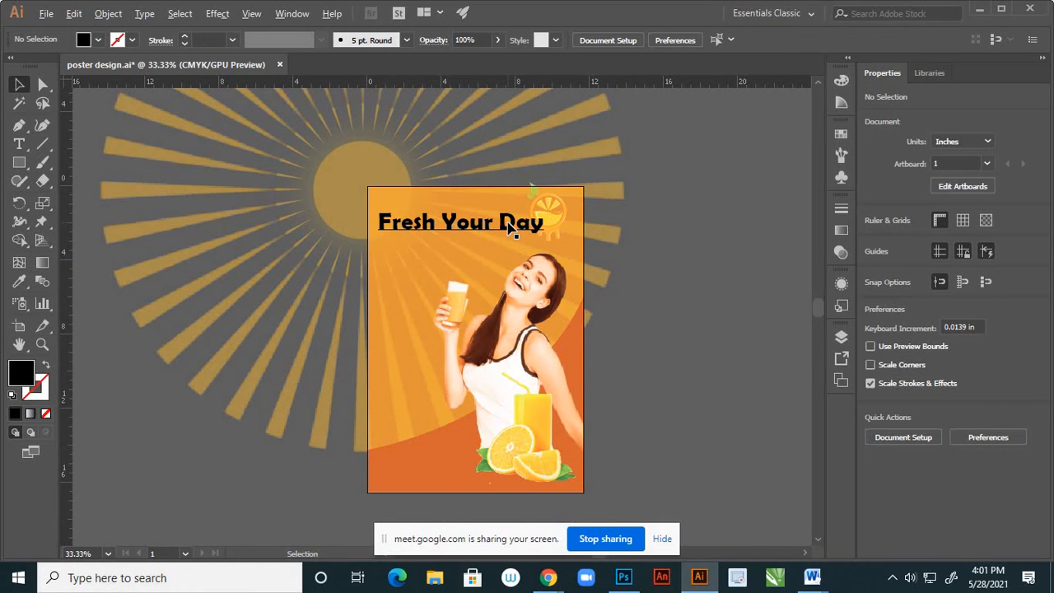
{"action": "scroll", "coordinate": [513, 227], "scroll_direction": "up", "scroll_amount": 3}
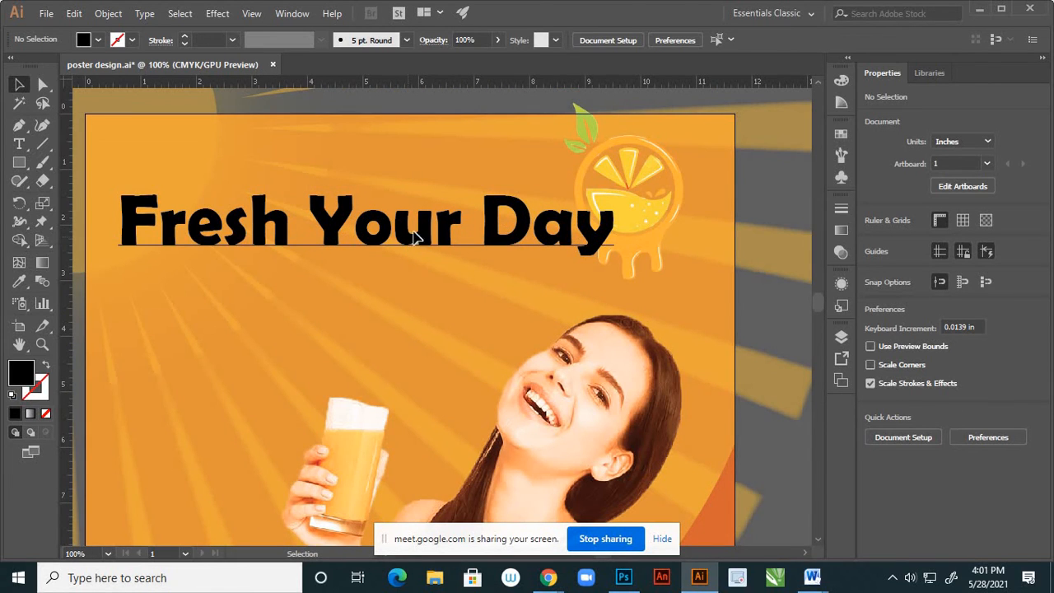
{"action": "left_click_drag", "start_coordinate": [410, 241], "coordinate": [416, 219]}
{"action": "scroll", "coordinate": [447, 247], "scroll_direction": "down", "scroll_amount": 3}
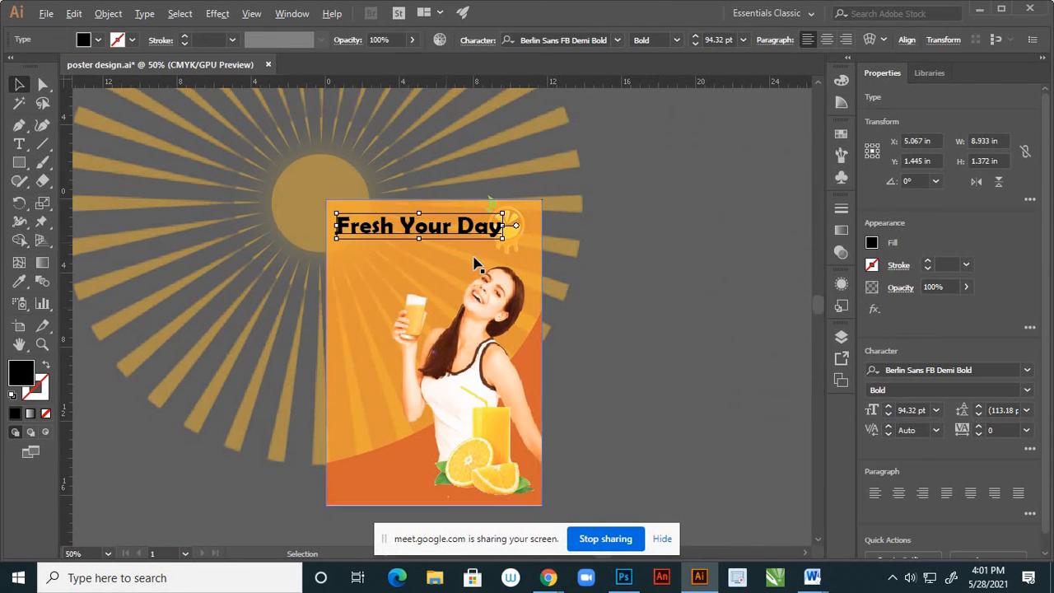
{"action": "left_click", "coordinate": [626, 314]}
{"action": "scroll", "coordinate": [435, 245], "scroll_direction": "up", "scroll_amount": 2}
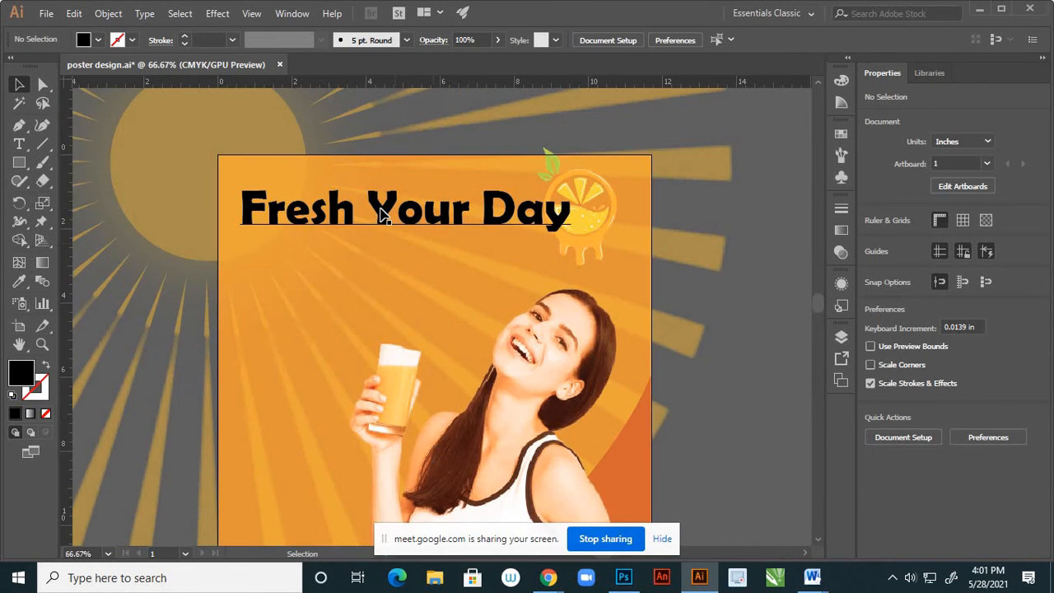
{"action": "left_click", "coordinate": [408, 227]}
{"action": "left_click_drag", "start_coordinate": [382, 212], "coordinate": [393, 228]}
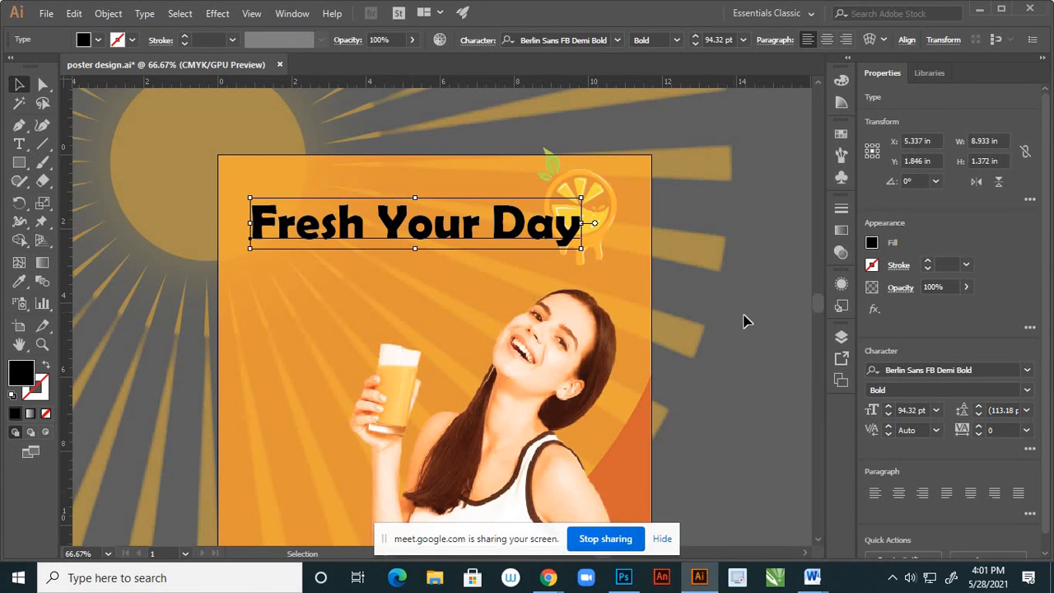
{"action": "left_click", "coordinate": [671, 296]}
{"action": "scroll", "coordinate": [519, 204], "scroll_direction": "down", "scroll_amount": 2}
{"action": "scroll", "coordinate": [546, 209], "scroll_direction": "up", "scroll_amount": 1}
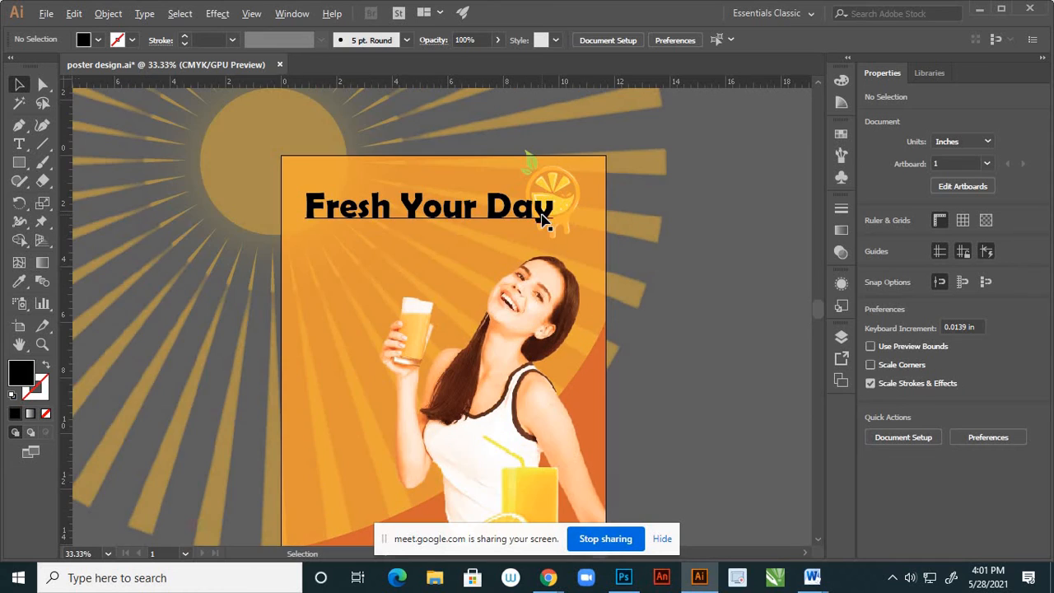
Change the headline's fill colour to near-white, FCFCFC
{"action": "scroll", "coordinate": [545, 216], "scroll_direction": "down", "scroll_amount": 2}
{"action": "scroll", "coordinate": [547, 227], "scroll_direction": "up", "scroll_amount": 2}
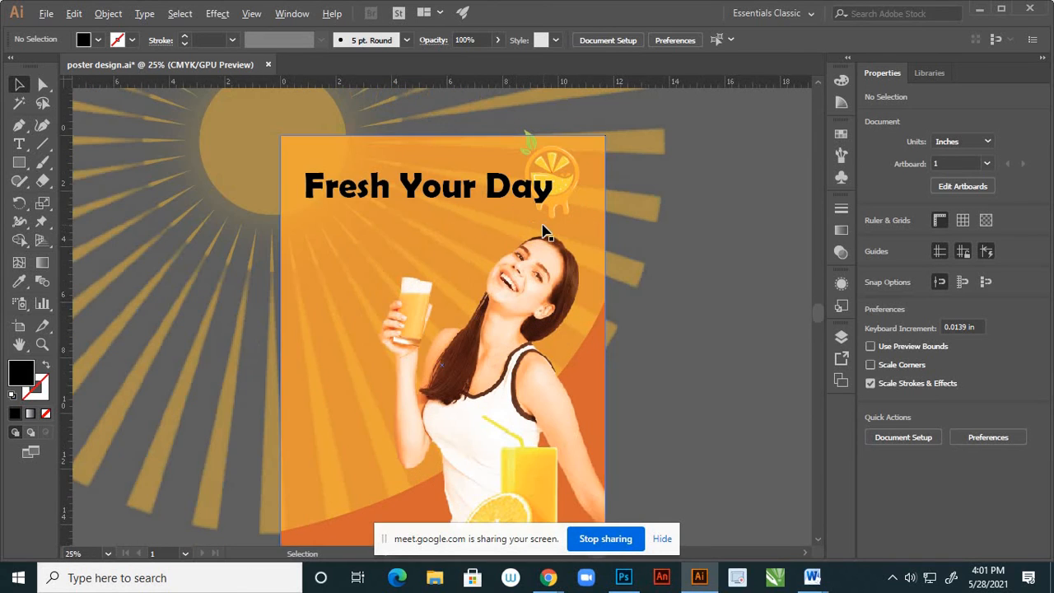
{"action": "scroll", "coordinate": [504, 200], "scroll_direction": "up", "scroll_amount": 1}
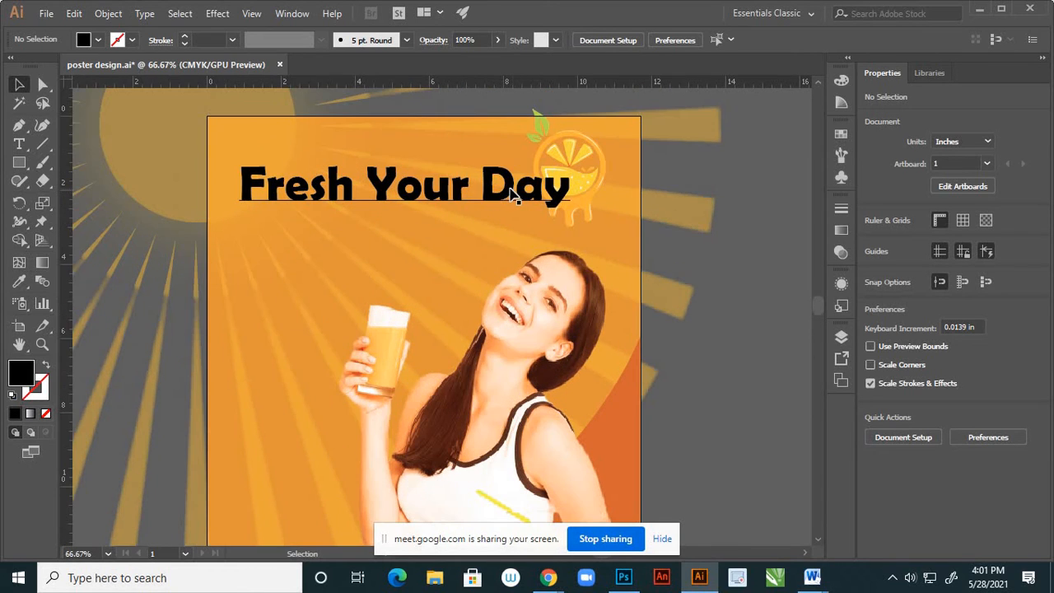
{"action": "left_click", "coordinate": [510, 194]}
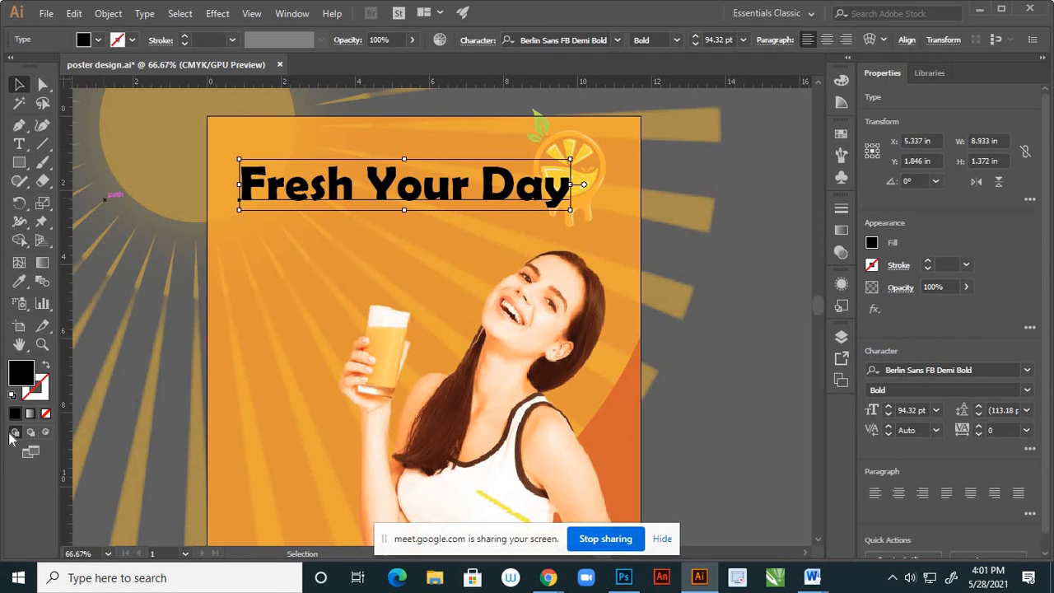
{"action": "double_click", "coordinate": [30, 373]}
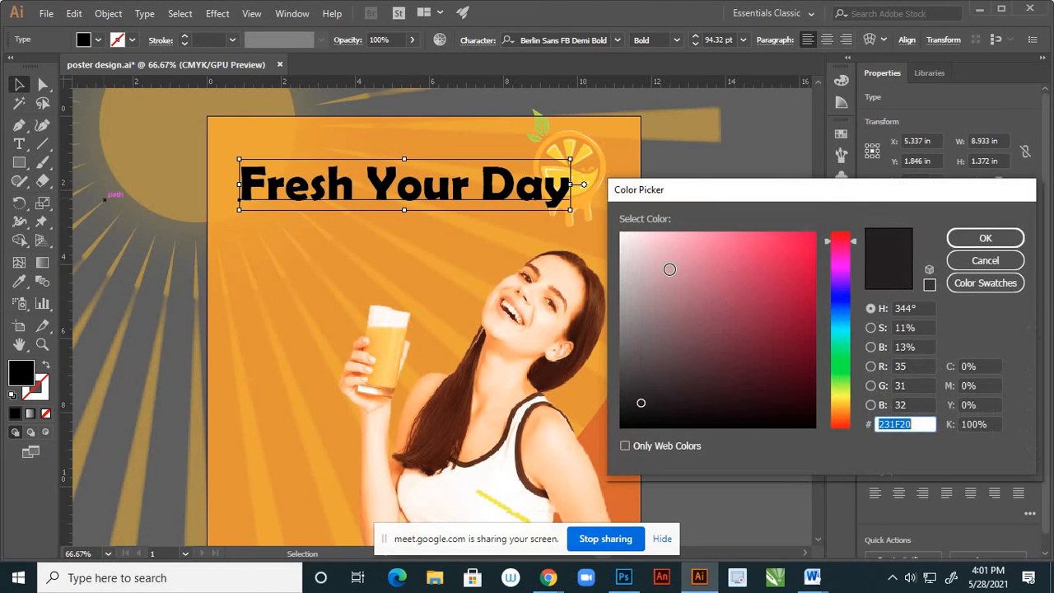
{"action": "left_click_drag", "start_coordinate": [667, 271], "coordinate": [621, 235]}
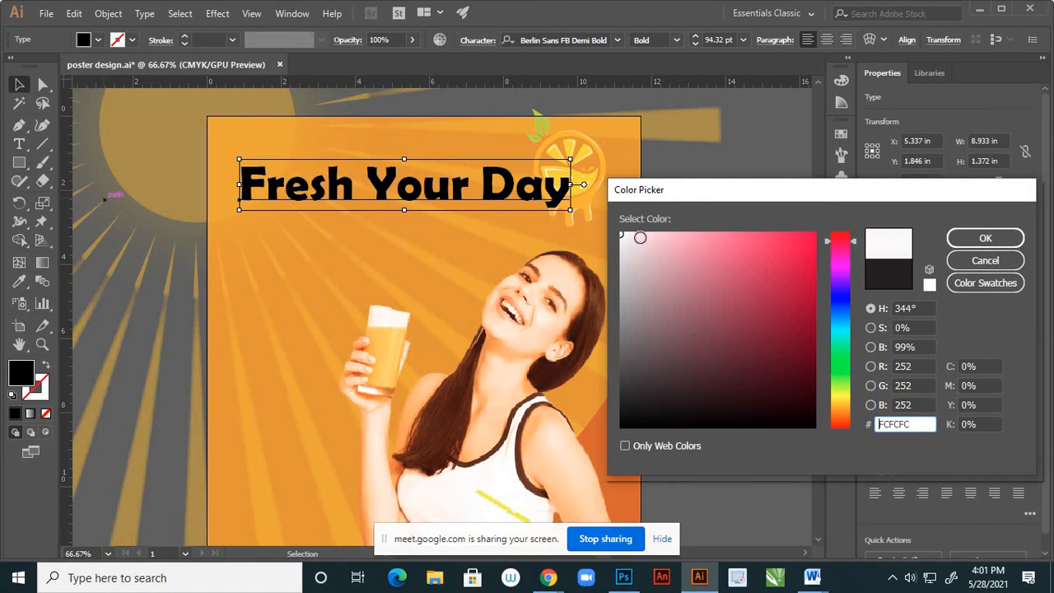
{"action": "left_click", "coordinate": [958, 238]}
{"action": "left_click", "coordinate": [589, 330]}
Start a Drop Shadow effect on the "Fresh Your Day" headline with its preview turned on, keeping the headline in view
{"action": "scroll", "coordinate": [590, 329], "scroll_direction": "down", "scroll_amount": 4}
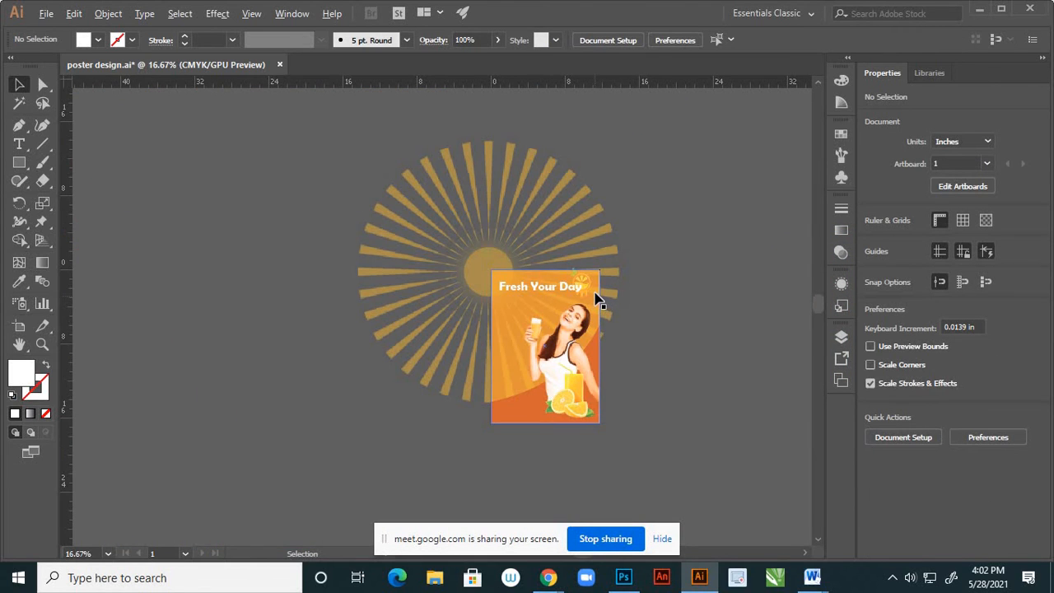
{"action": "scroll", "coordinate": [598, 303], "scroll_direction": "up", "scroll_amount": 2}
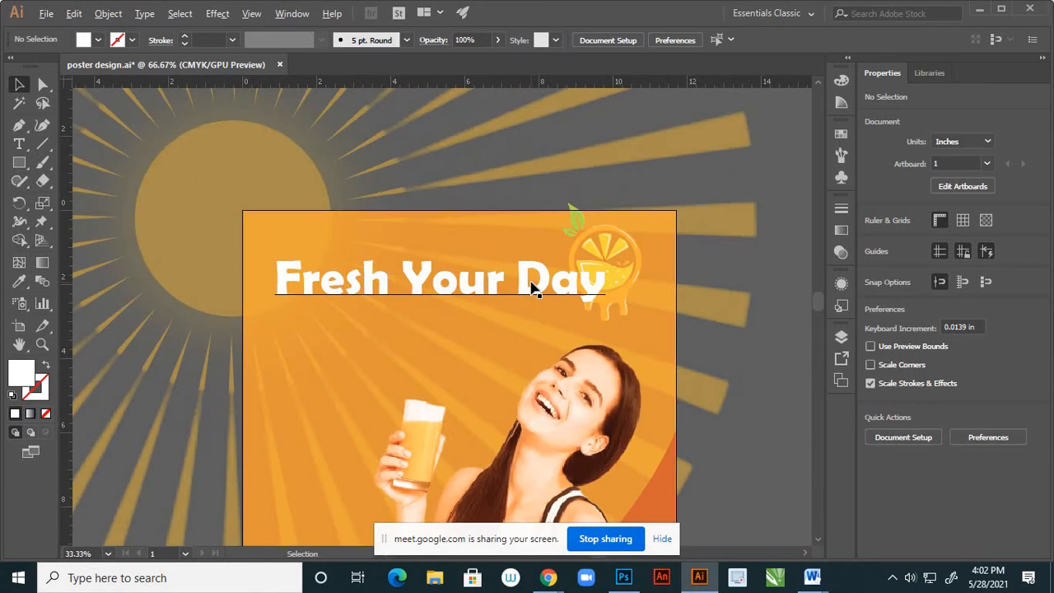
{"action": "scroll", "coordinate": [505, 294], "scroll_direction": "up", "scroll_amount": 1}
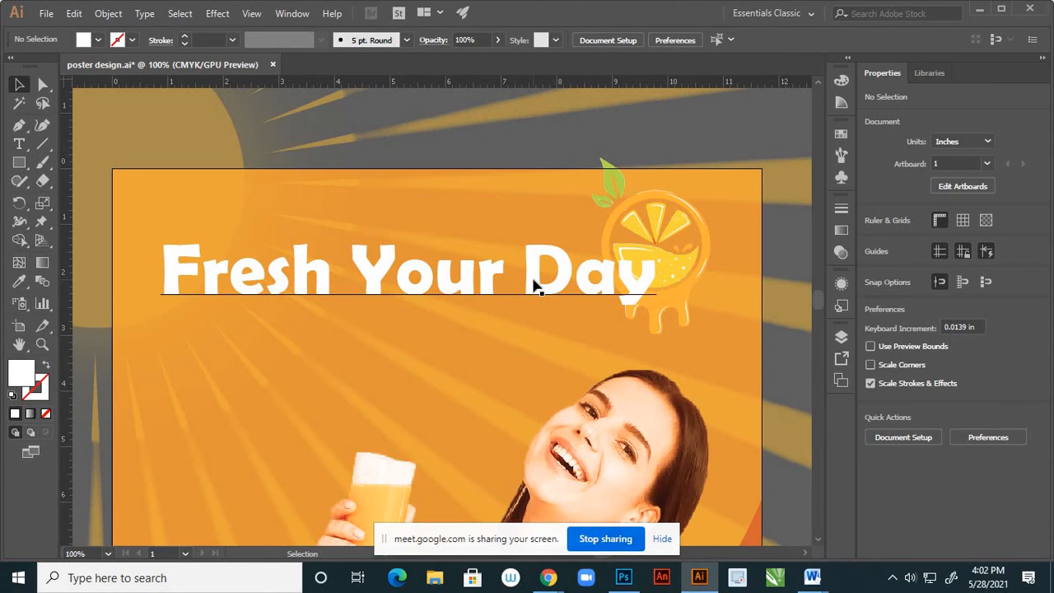
{"action": "left_click", "coordinate": [535, 286]}
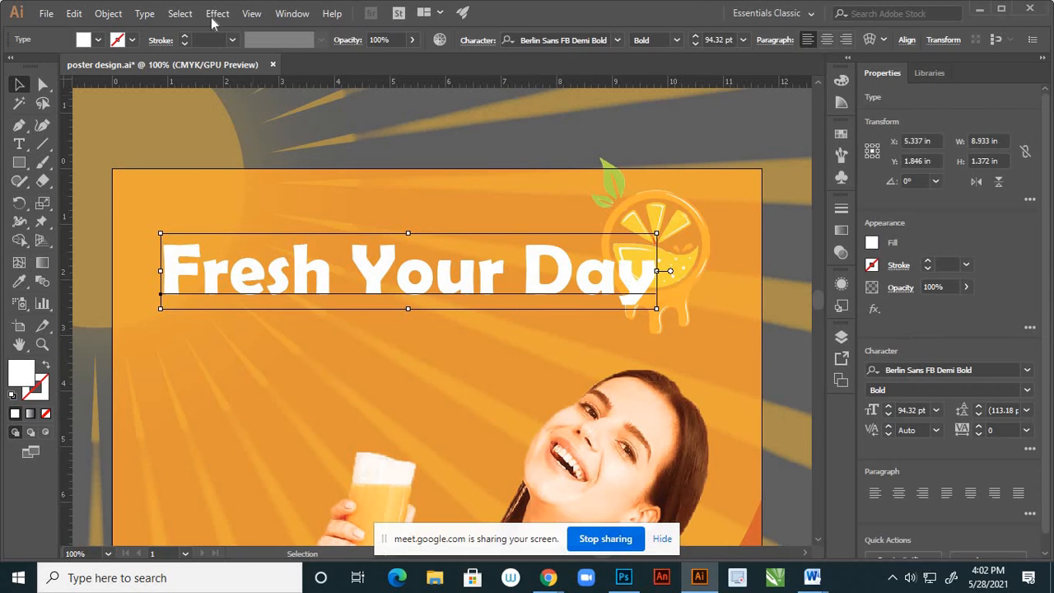
{"action": "left_click", "coordinate": [218, 14]}
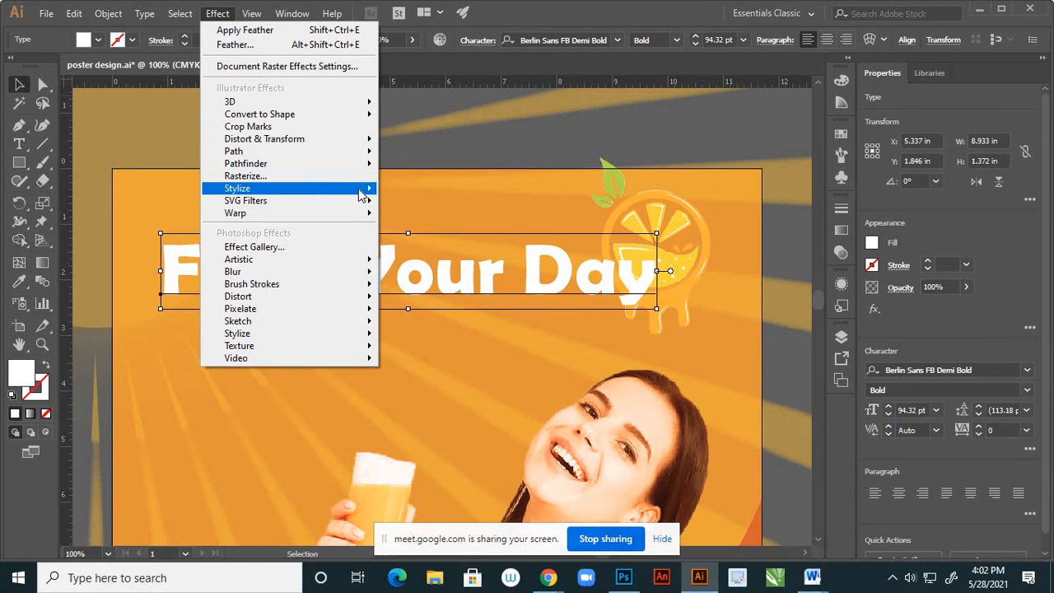
{"action": "mouse_move", "coordinate": [367, 191]}
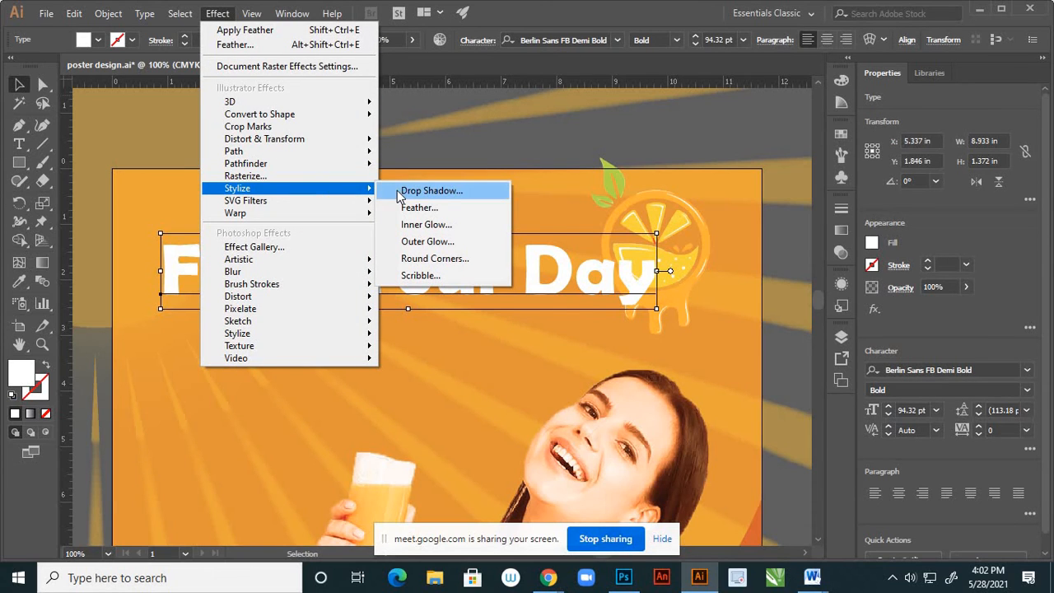
{"action": "left_click", "coordinate": [397, 190]}
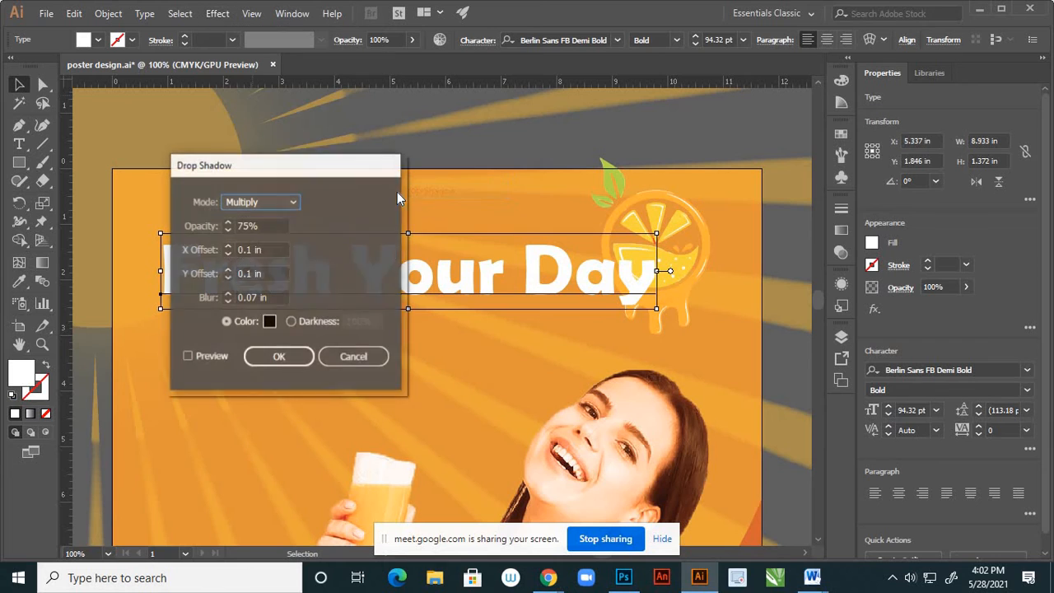
{"action": "left_click", "coordinate": [188, 356]}
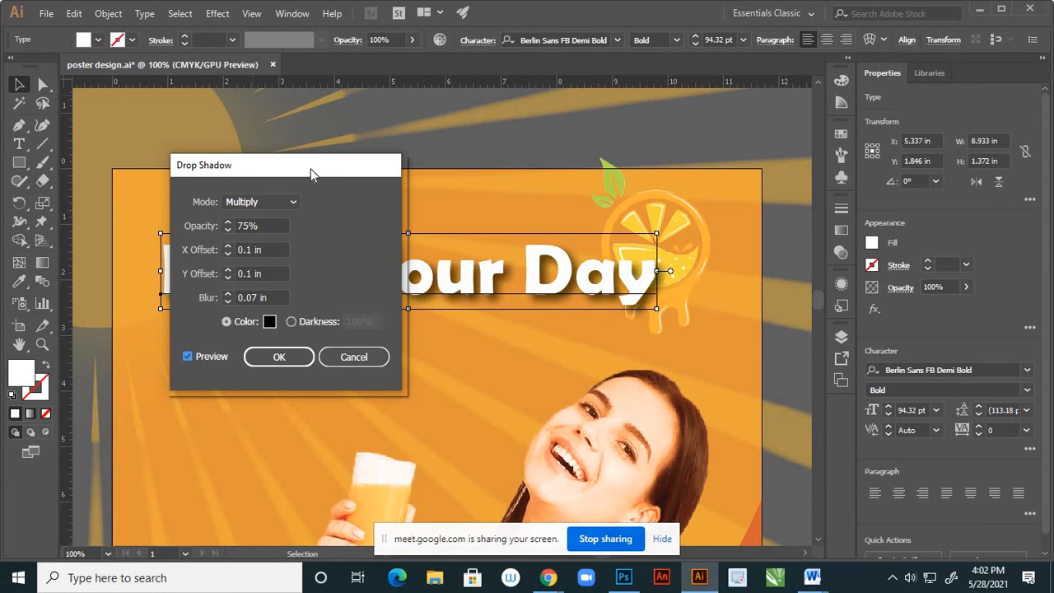
{"action": "left_click_drag", "start_coordinate": [310, 169], "coordinate": [793, 233]}
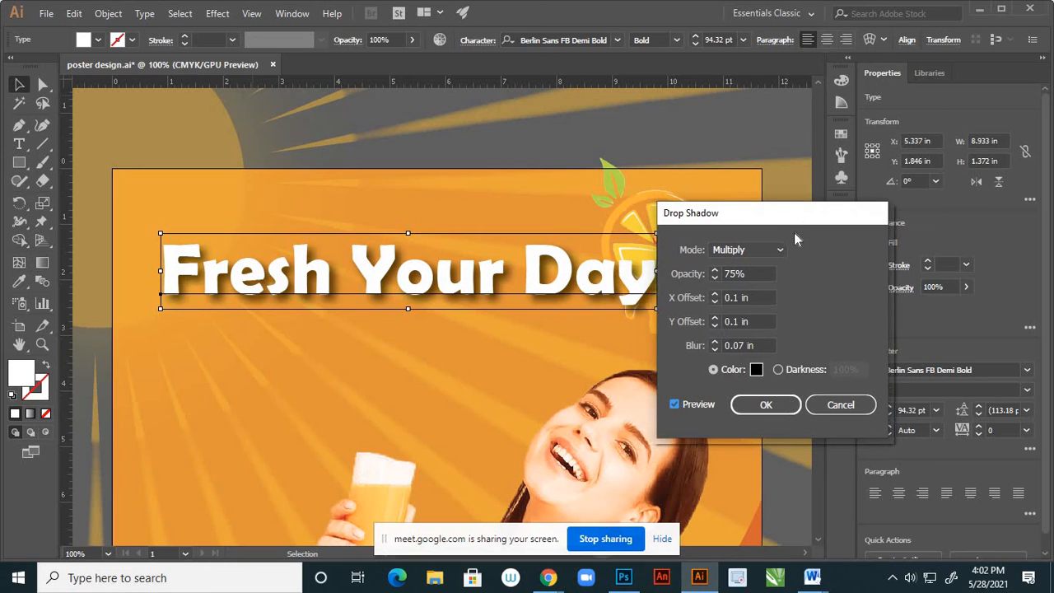
Set the headline shadow's blur to 0 in, apply the effect and deselect the headline
{"action": "left_click", "coordinate": [713, 343]}
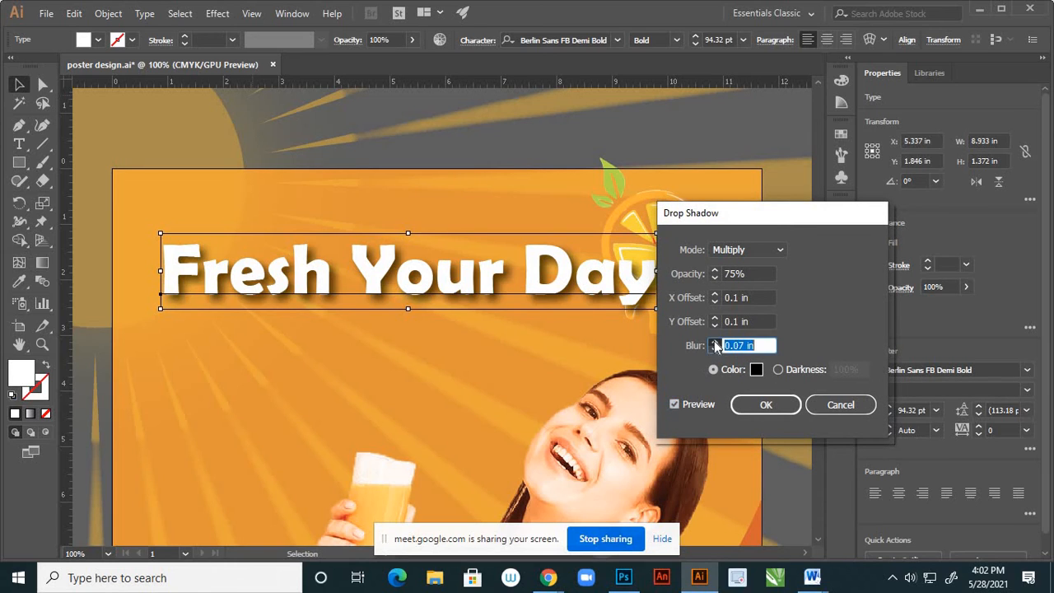
{"action": "left_click", "coordinate": [713, 342]}
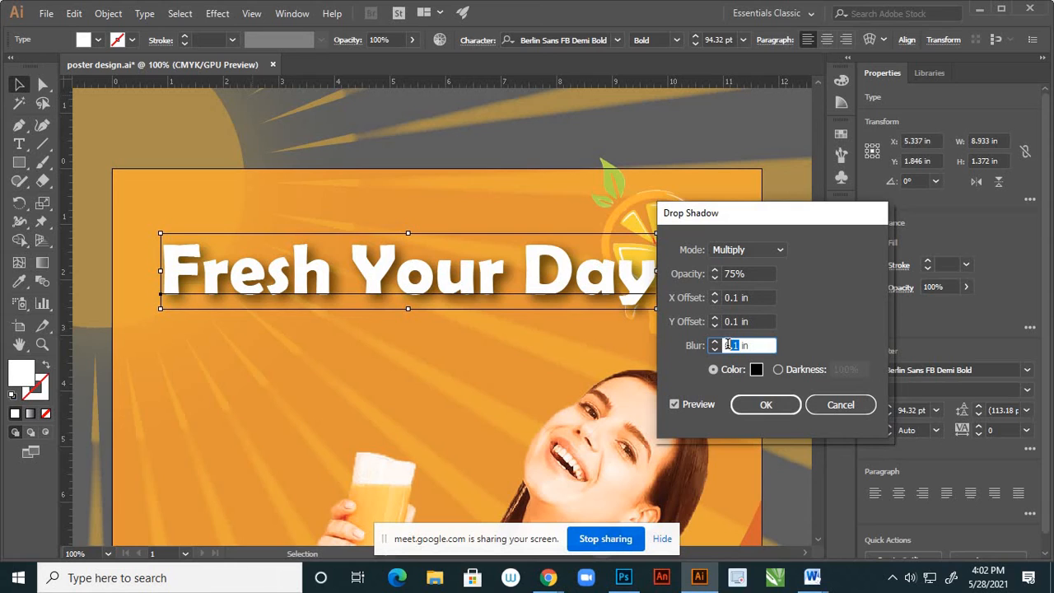
{"action": "type", "text": "0"}
{"action": "left_click", "coordinate": [675, 405]}
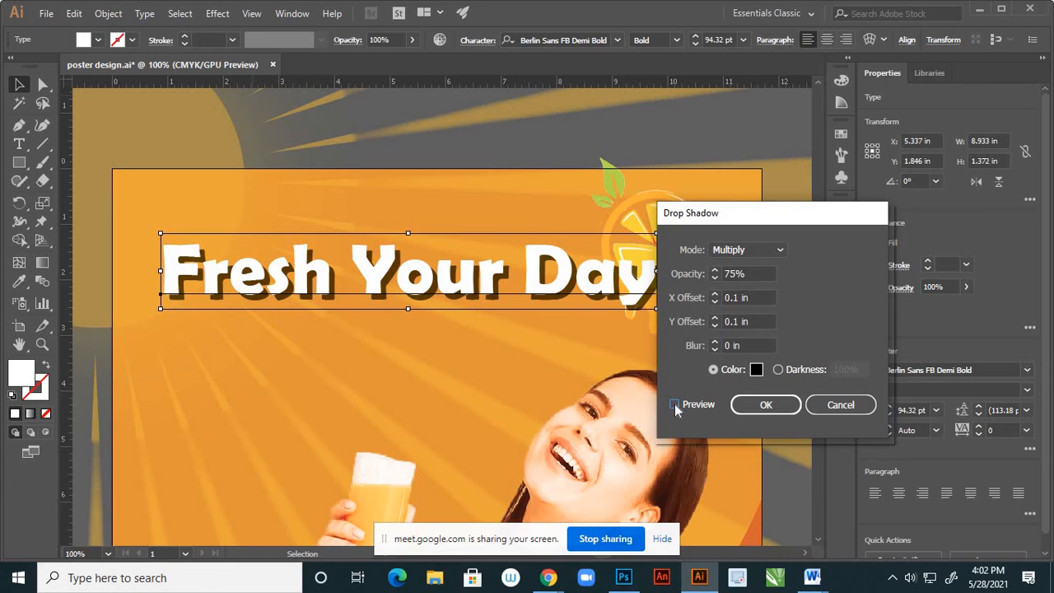
{"action": "left_click", "coordinate": [766, 405]}
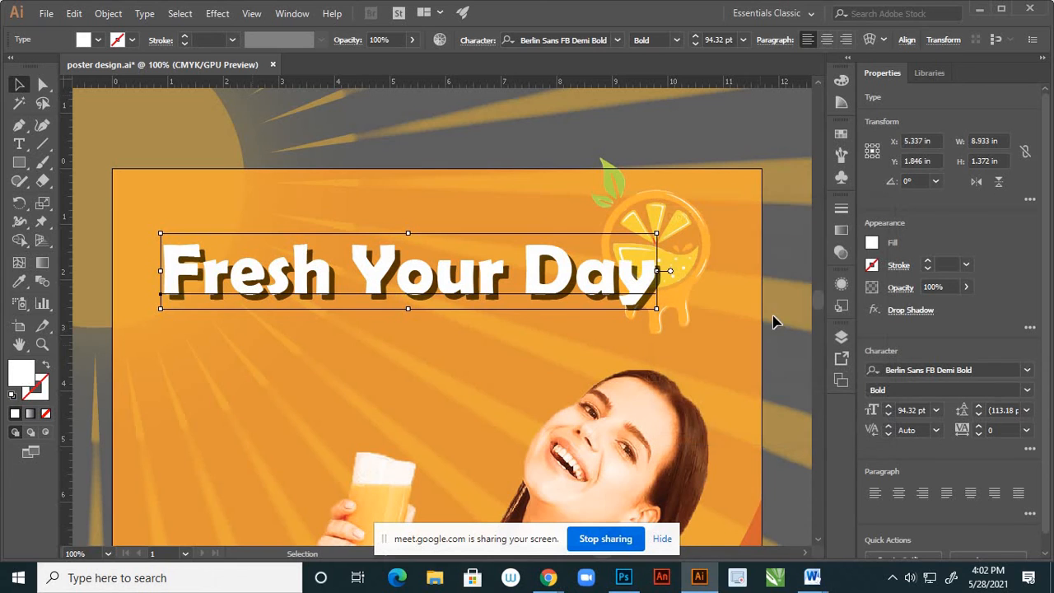
{"action": "left_click", "coordinate": [767, 315]}
{"action": "scroll", "coordinate": [525, 250], "scroll_direction": "down", "scroll_amount": 1}
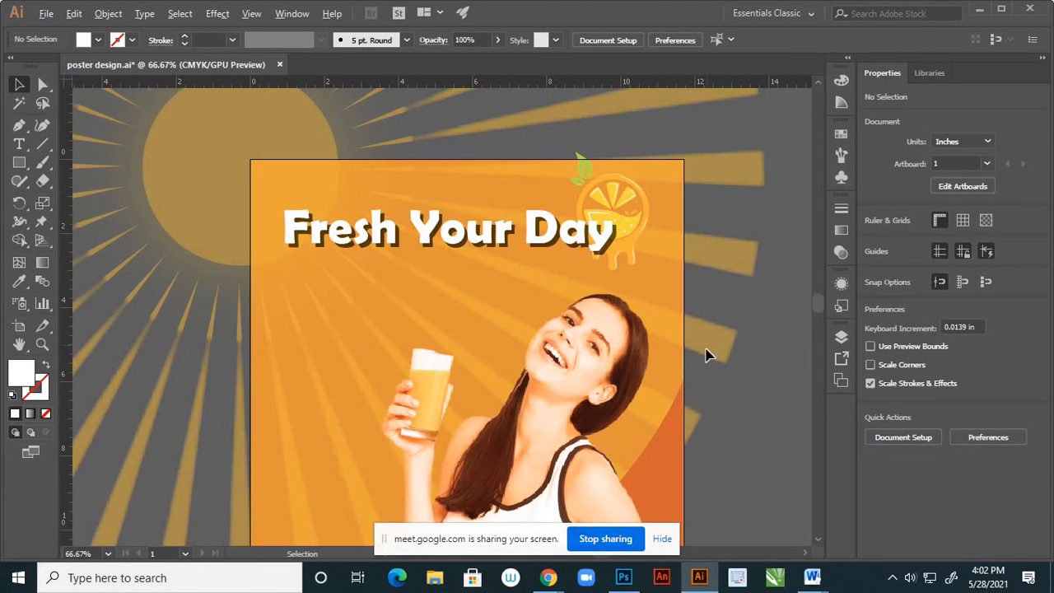
{"action": "scroll", "coordinate": [692, 329], "scroll_direction": "down", "scroll_amount": 4}
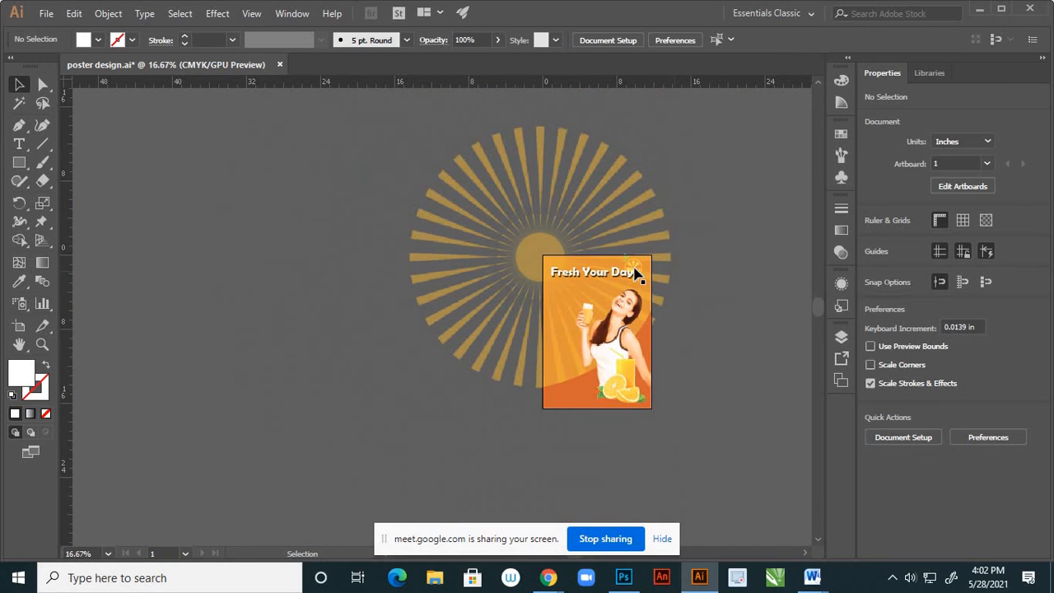
{"action": "scroll", "coordinate": [633, 273], "scroll_direction": "up", "scroll_amount": 2}
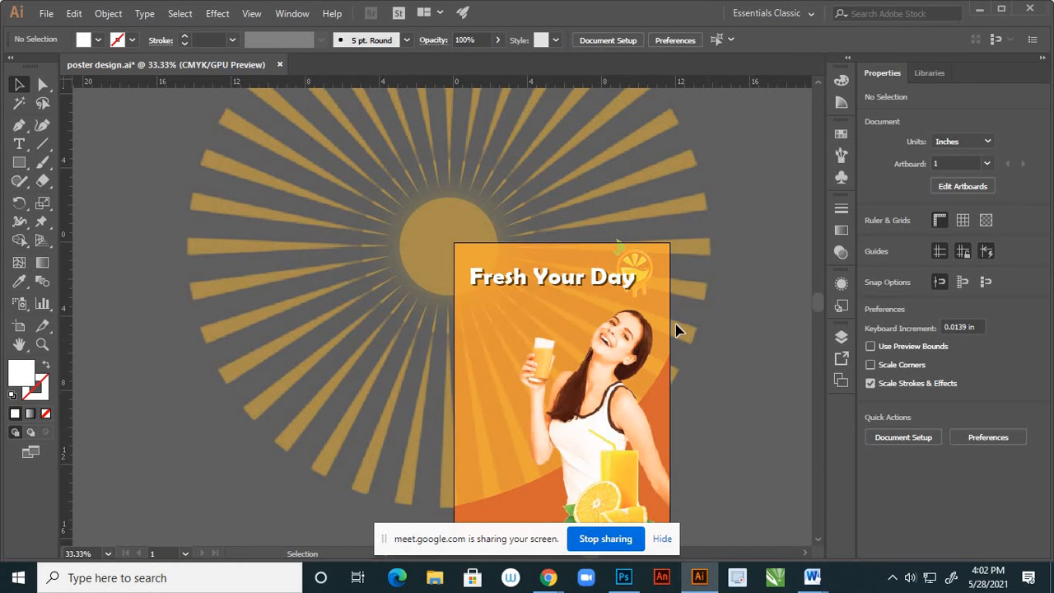
{"action": "scroll", "coordinate": [577, 219], "scroll_direction": "down", "scroll_amount": 1}
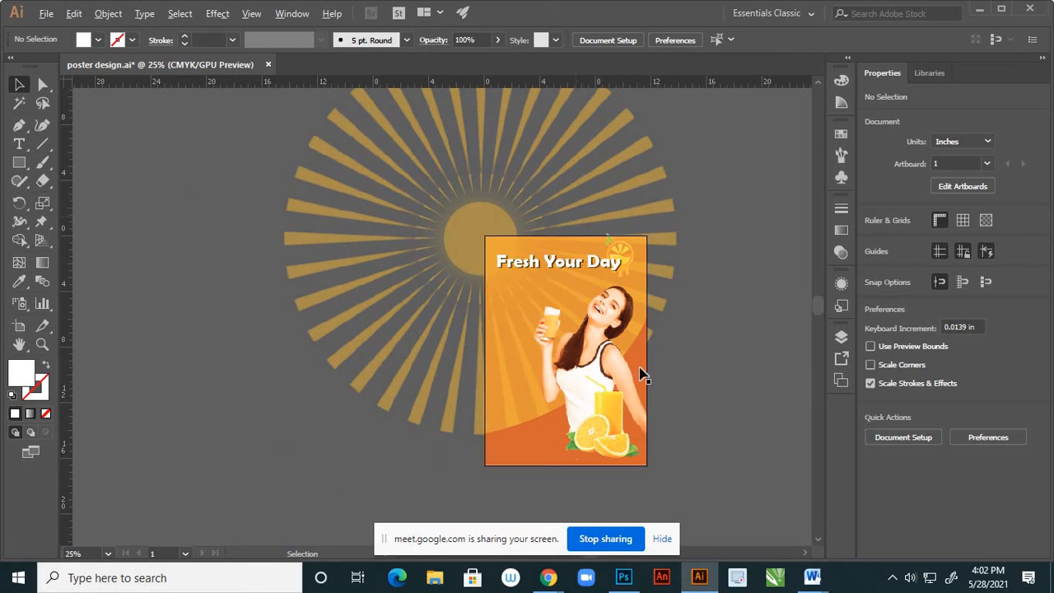
{"action": "scroll", "coordinate": [626, 408], "scroll_direction": "up", "scroll_amount": 1}
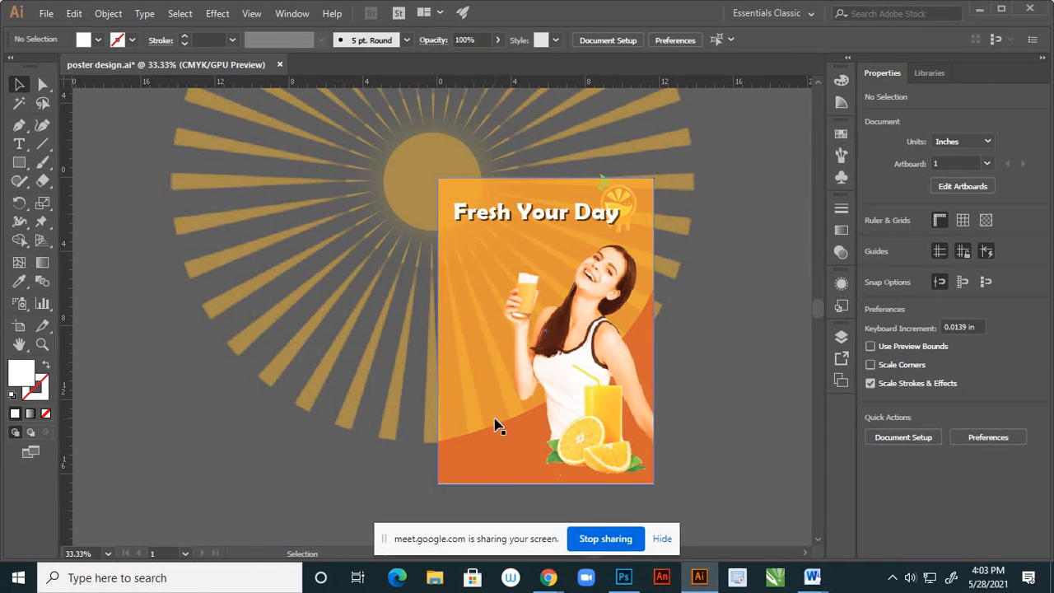
Examine which artwork sits on which layer by hiding and reshowing Layers 4, 1, 5 and 7 one at a time
{"action": "left_click", "coordinate": [840, 337]}
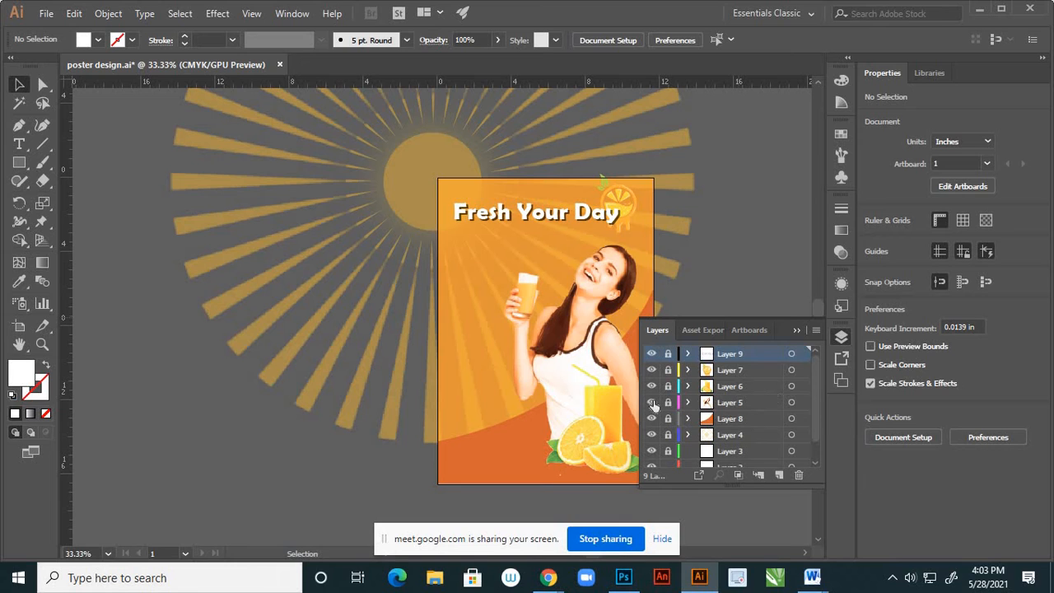
{"action": "left_click", "coordinate": [651, 434]}
{"action": "left_click", "coordinate": [650, 435]}
{"action": "left_click", "coordinate": [650, 432]}
{"action": "left_click", "coordinate": [650, 436]}
{"action": "scroll", "coordinate": [725, 418], "scroll_direction": "down", "scroll_amount": 1}
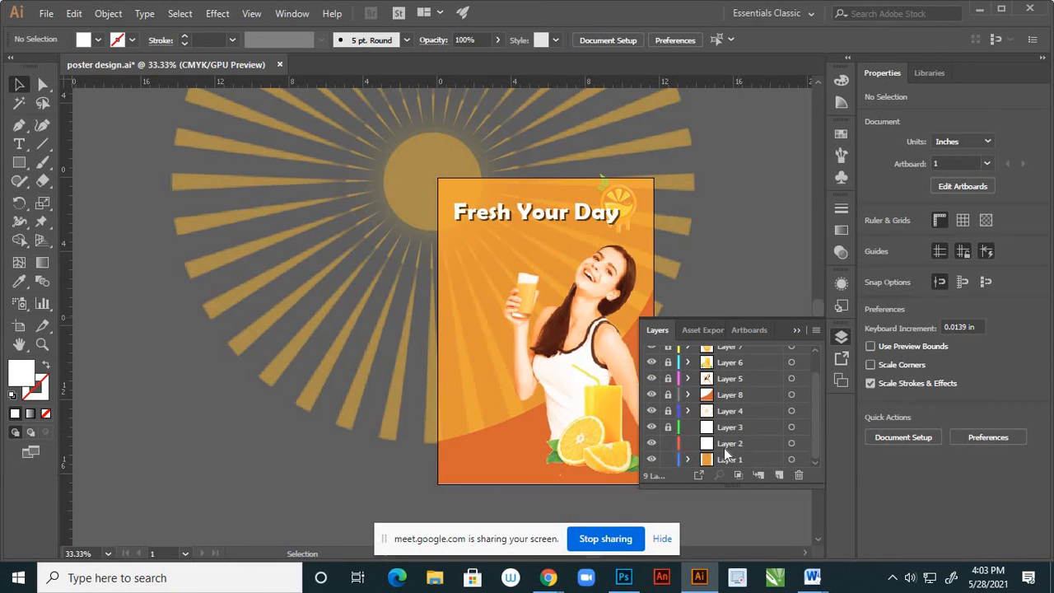
{"action": "left_click", "coordinate": [651, 461]}
{"action": "left_click", "coordinate": [651, 461]}
{"action": "left_click", "coordinate": [652, 411]}
{"action": "left_click", "coordinate": [652, 411]}
{"action": "left_click", "coordinate": [651, 379]}
{"action": "left_click", "coordinate": [651, 378]}
{"action": "scroll", "coordinate": [666, 379], "scroll_direction": "up", "scroll_amount": 2}
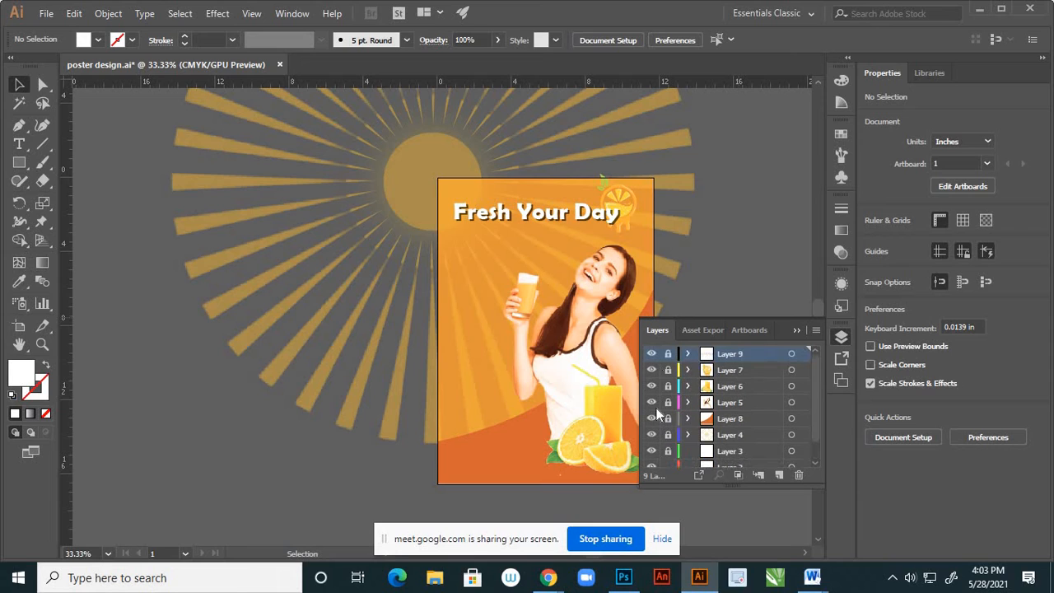
{"action": "left_click", "coordinate": [652, 371]}
{"action": "left_click", "coordinate": [653, 371]}
{"action": "left_click", "coordinate": [652, 371]}
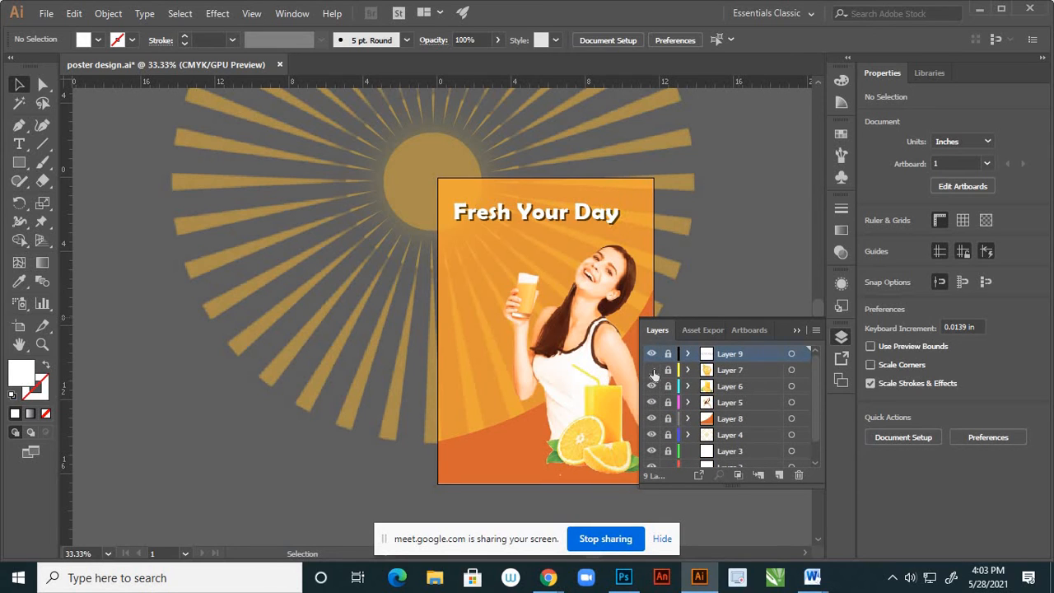
{"action": "left_click", "coordinate": [652, 371]}
Unlock Layer 7 and select its orange slice logo artwork
{"action": "left_click", "coordinate": [668, 370]}
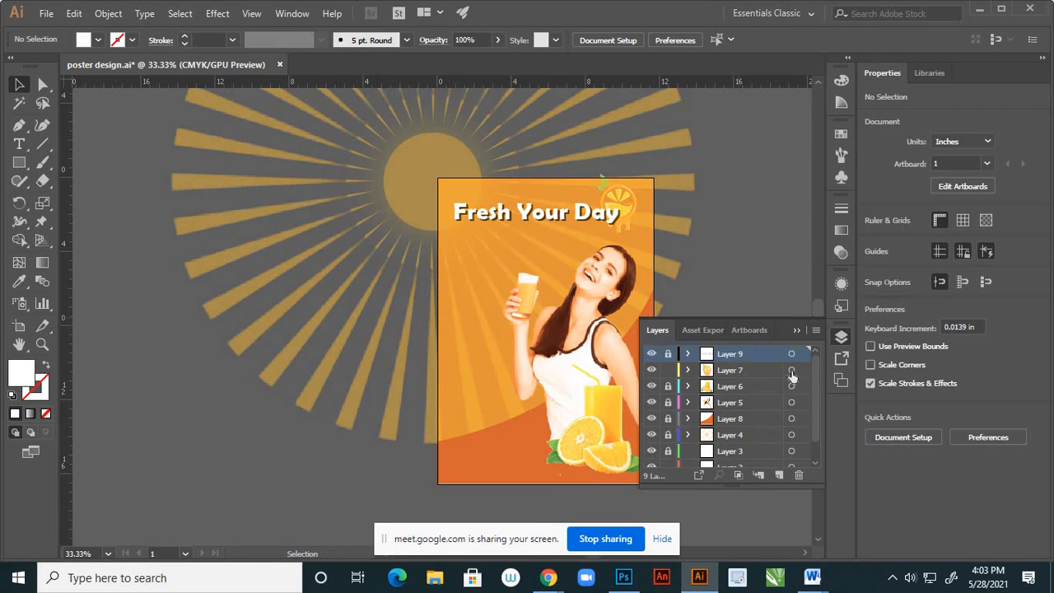
{"action": "left_click", "coordinate": [792, 371]}
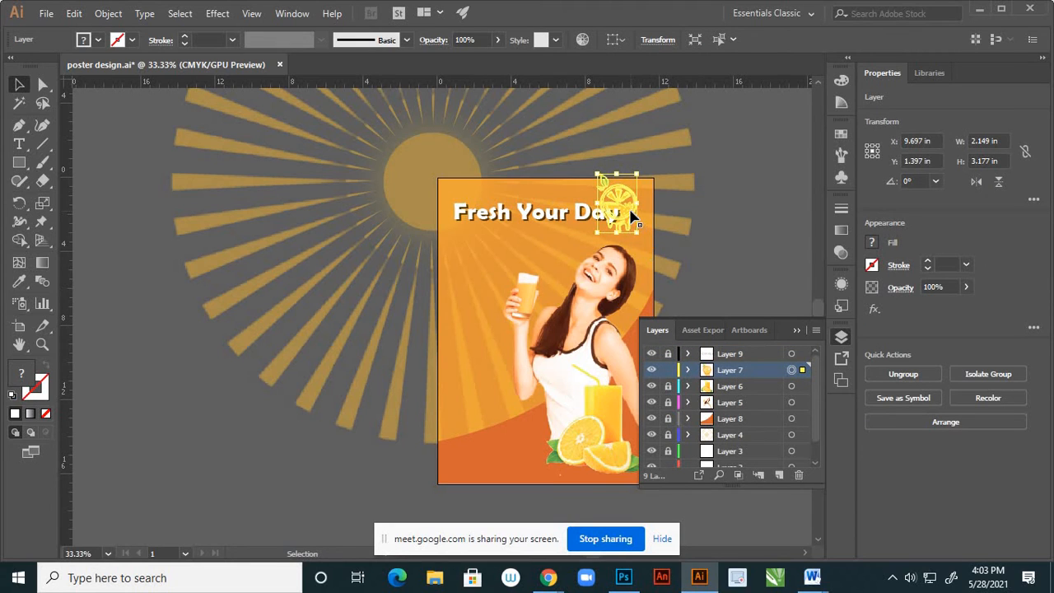
Try the orange logo in the poster's lower-left area, beside the juice glass and oranges
{"action": "left_click_drag", "start_coordinate": [630, 212], "coordinate": [576, 401]}
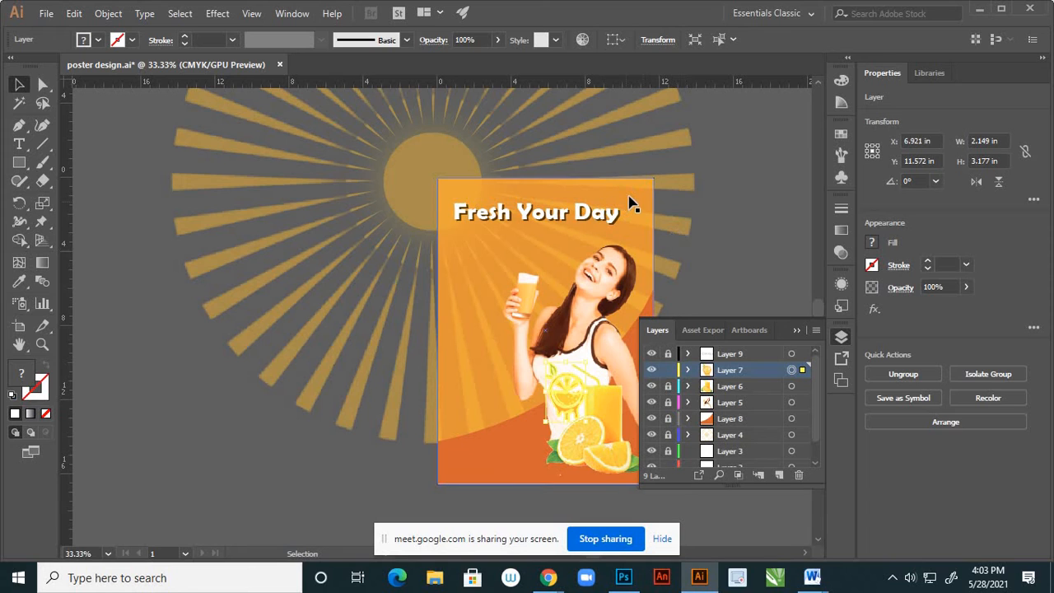
{"action": "left_click_drag", "start_coordinate": [557, 406], "coordinate": [475, 421]}
{"action": "left_click", "coordinate": [400, 467]}
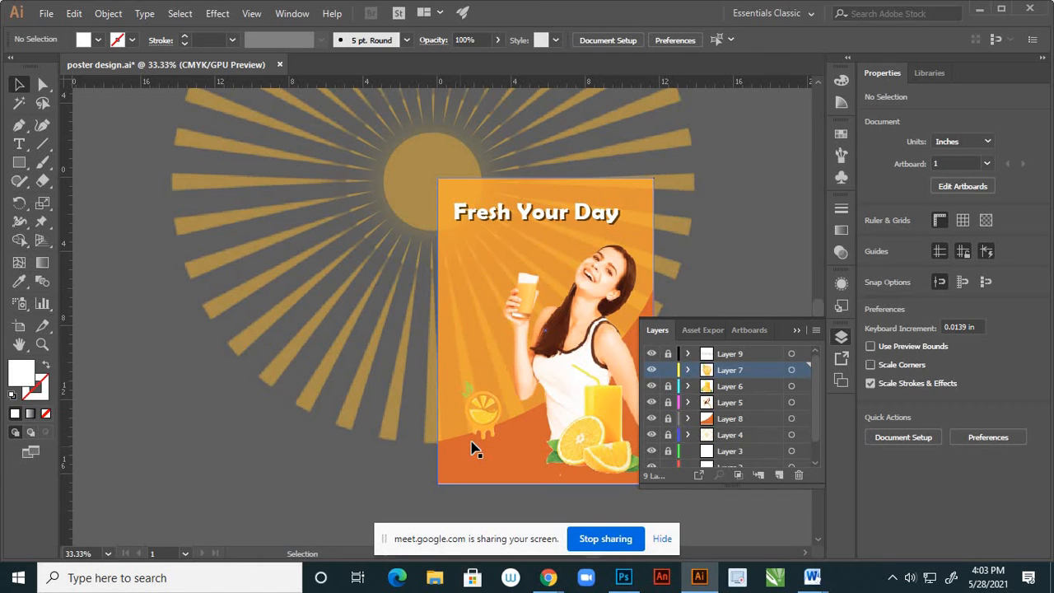
Place the orange logo in the poster's top-right corner, scaled to about 1.69 × 2.50 in and centred at about X 10.34 in, Y 1.50 in
{"action": "left_click", "coordinate": [491, 421]}
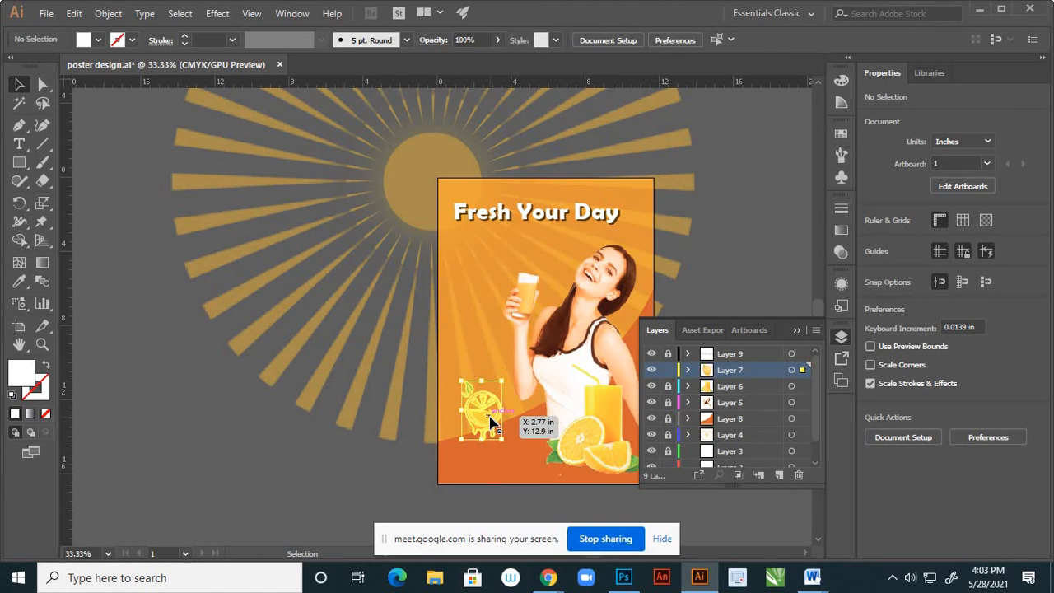
{"action": "left_click_drag", "start_coordinate": [491, 422], "coordinate": [630, 219]}
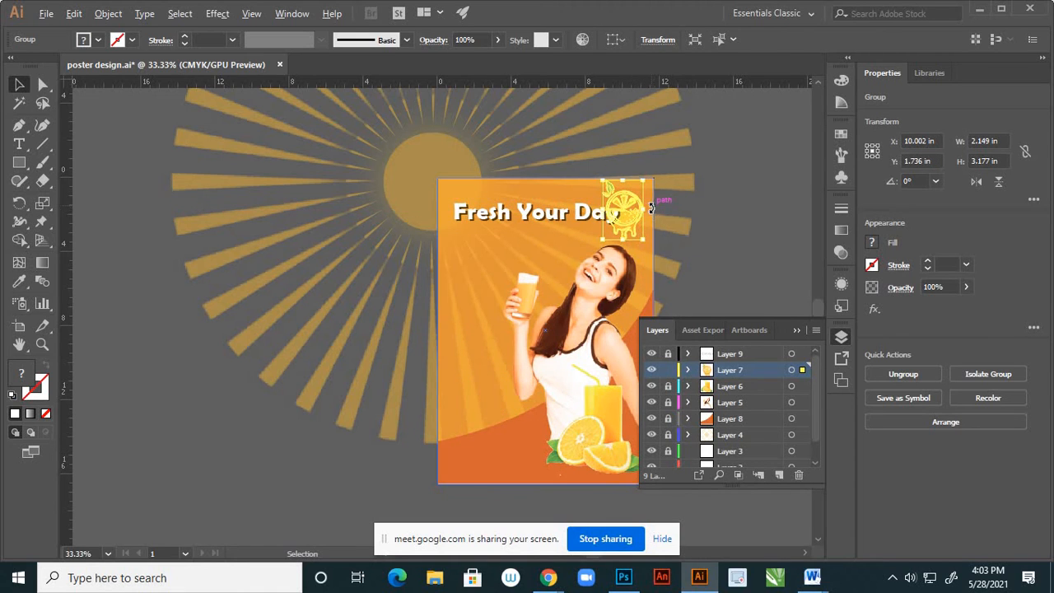
{"action": "scroll", "coordinate": [651, 208], "scroll_direction": "up", "scroll_amount": 3}
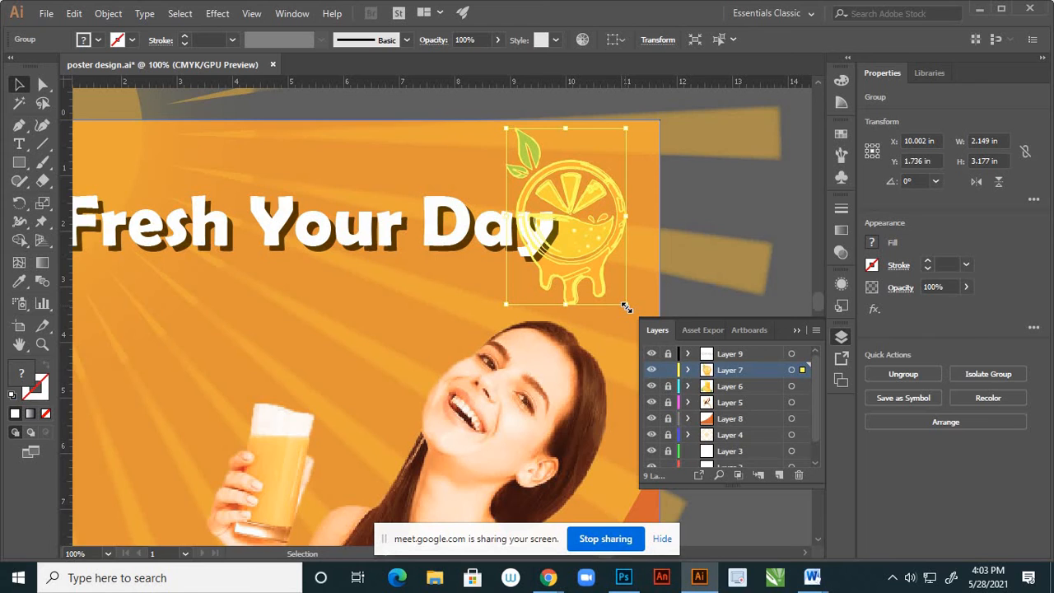
{"action": "left_click_drag", "start_coordinate": [626, 306], "coordinate": [613, 286]}
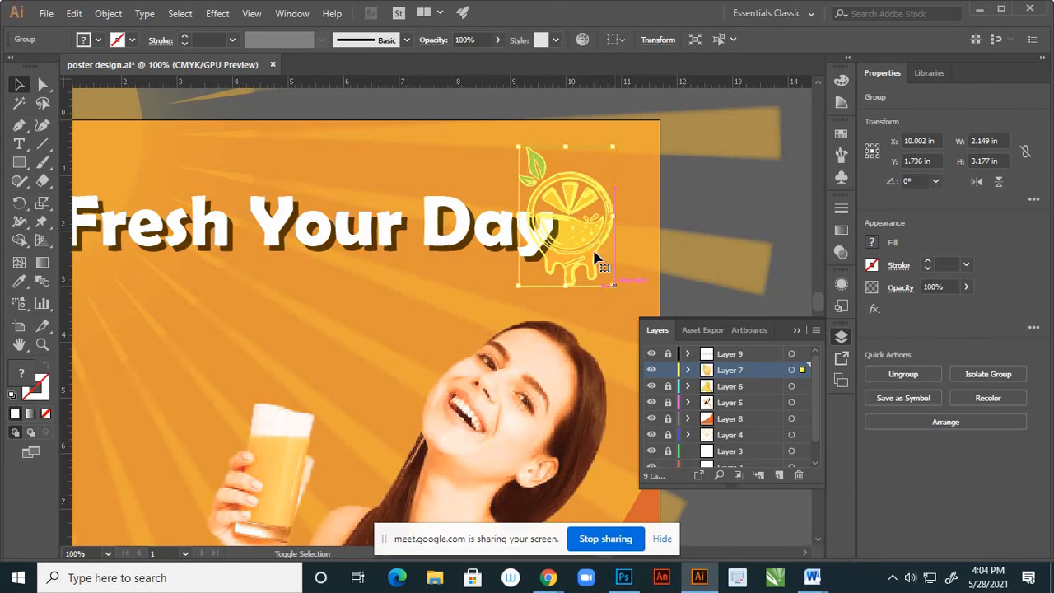
{"action": "left_click_drag", "start_coordinate": [595, 241], "coordinate": [615, 236]}
Apply a Drop Shadow to the orange logo: Multiply mode, 75% opacity, 0.1 in X and Y offsets, 0 in blur, black
{"action": "scroll", "coordinate": [615, 236], "scroll_direction": "down", "scroll_amount": 2}
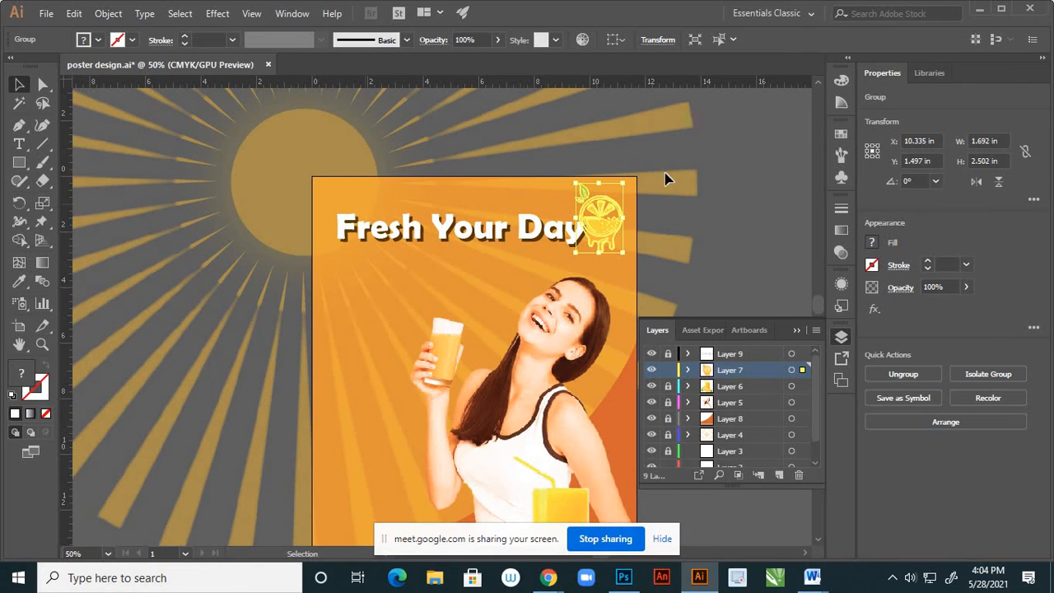
{"action": "scroll", "coordinate": [627, 208], "scroll_direction": "up", "scroll_amount": 1}
{"action": "scroll", "coordinate": [617, 230], "scroll_direction": "up", "scroll_amount": 1}
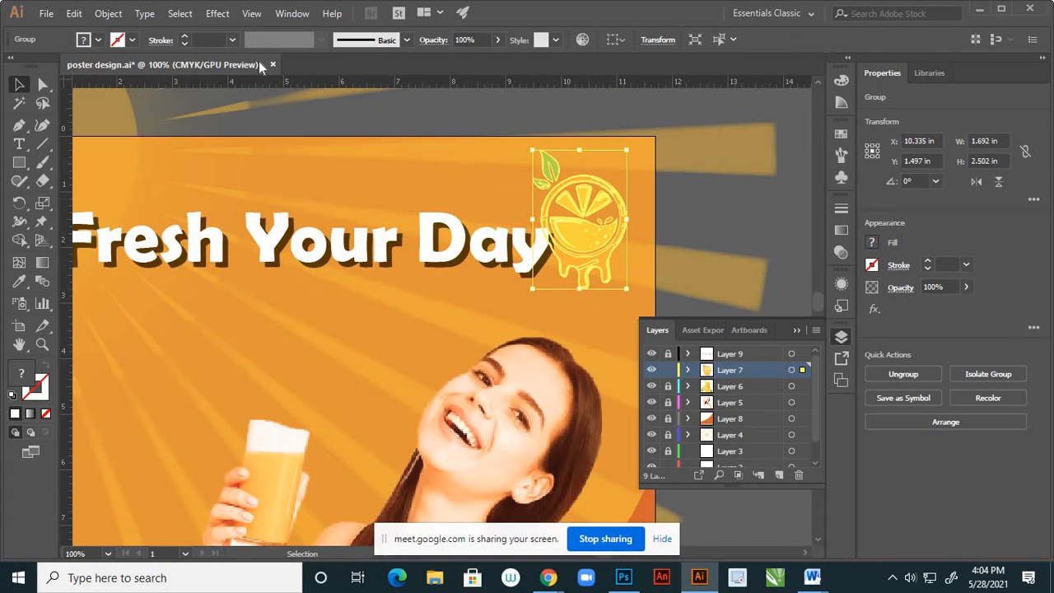
{"action": "left_click", "coordinate": [217, 14]}
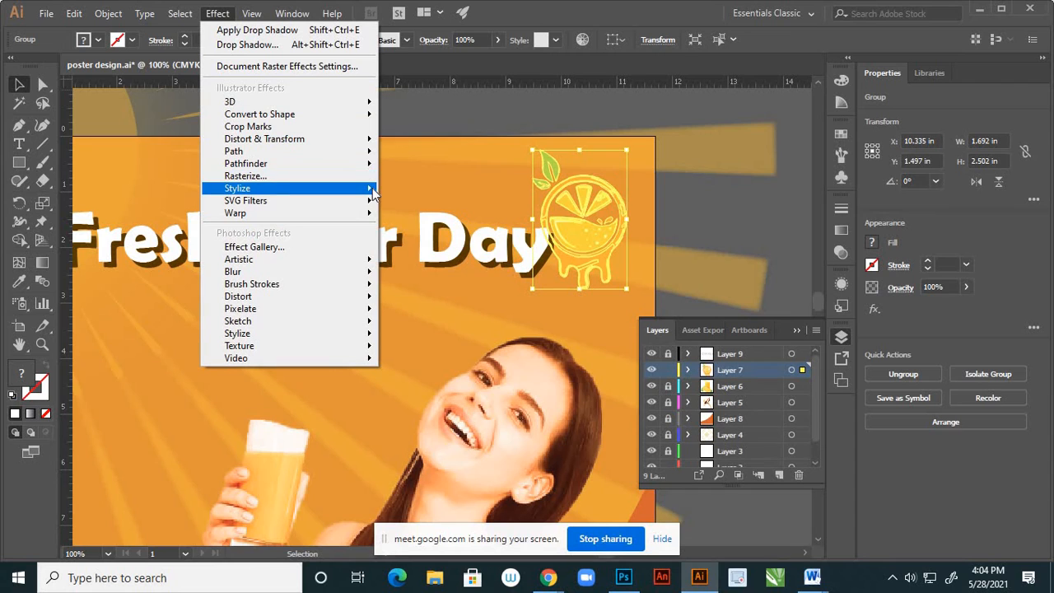
{"action": "mouse_move", "coordinate": [373, 192]}
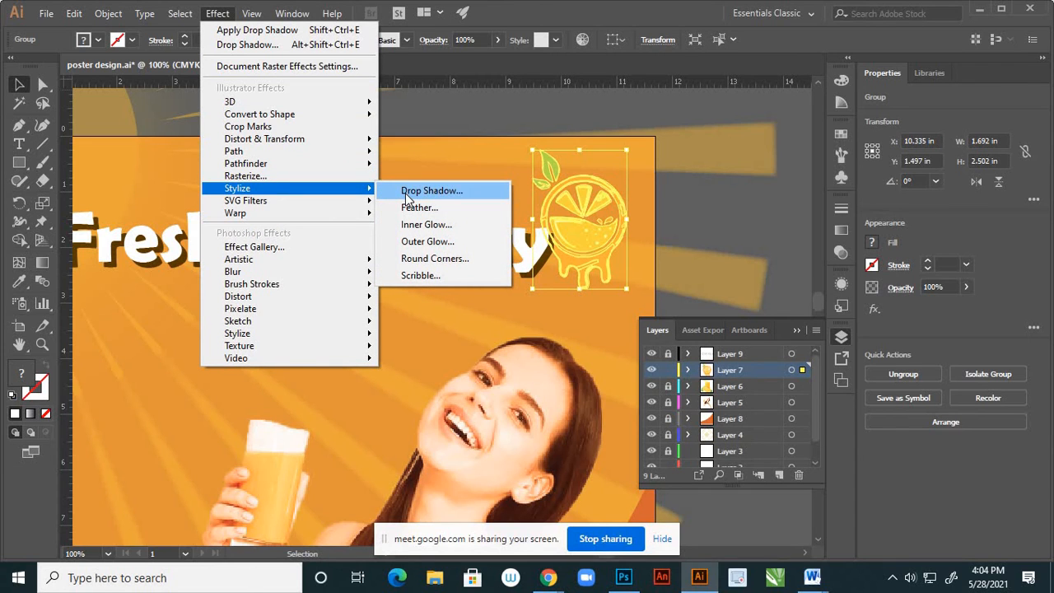
{"action": "left_click", "coordinate": [405, 192]}
{"action": "left_click", "coordinate": [679, 404]}
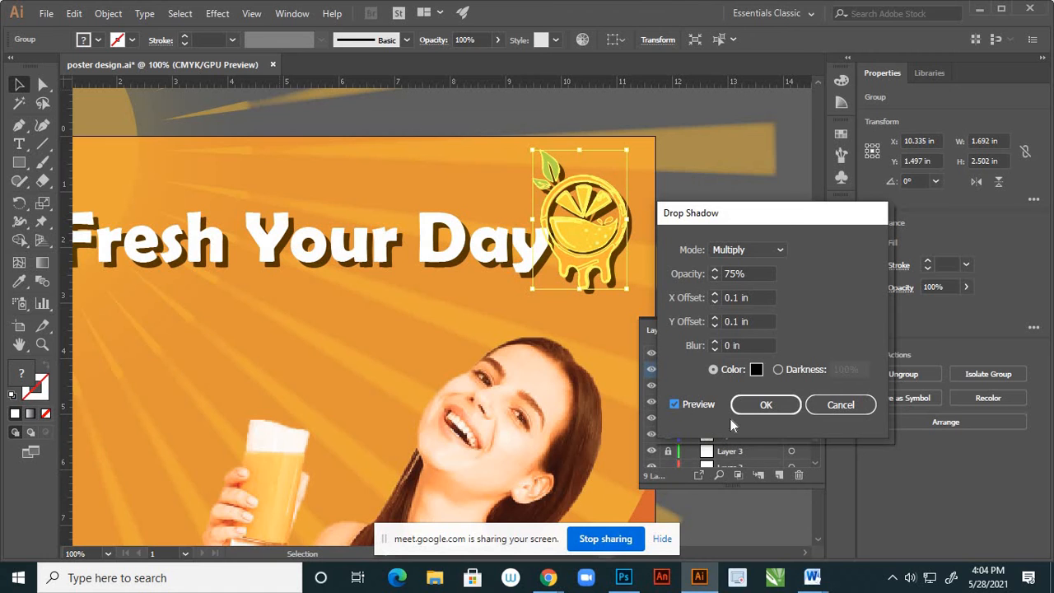
{"action": "left_click", "coordinate": [757, 403]}
{"action": "left_click", "coordinate": [678, 226]}
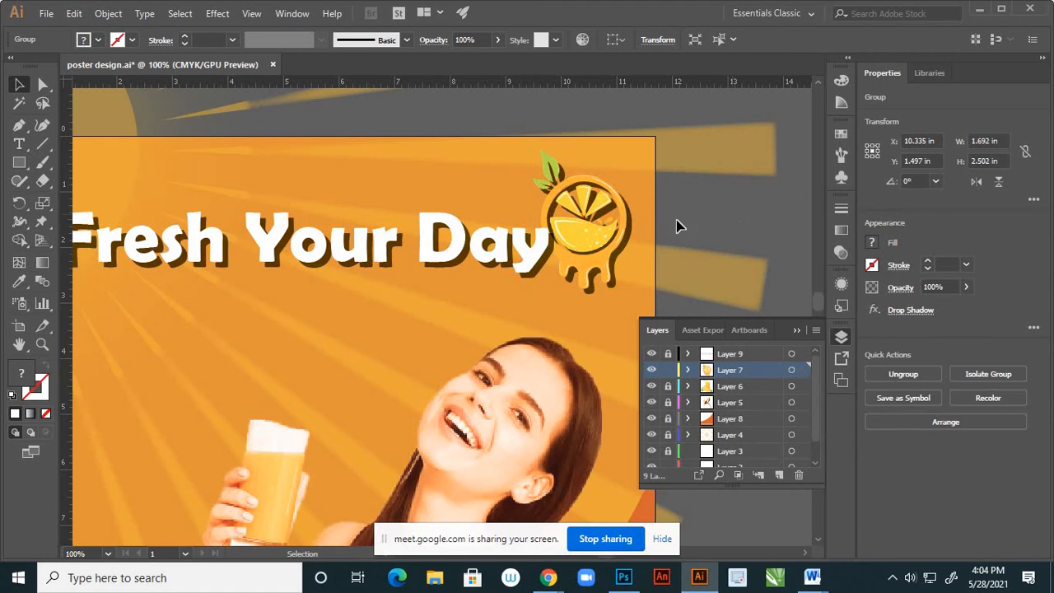
Unlock Layer 9 and set the "Fresh Your Day" headline's font size to 80 pt
{"action": "key", "text": "ctrl+minus"}
{"action": "key", "text": "ctrl+minus"}
{"action": "key", "text": "ctrl+minus"}
{"action": "key", "text": "ctrl+minus"}
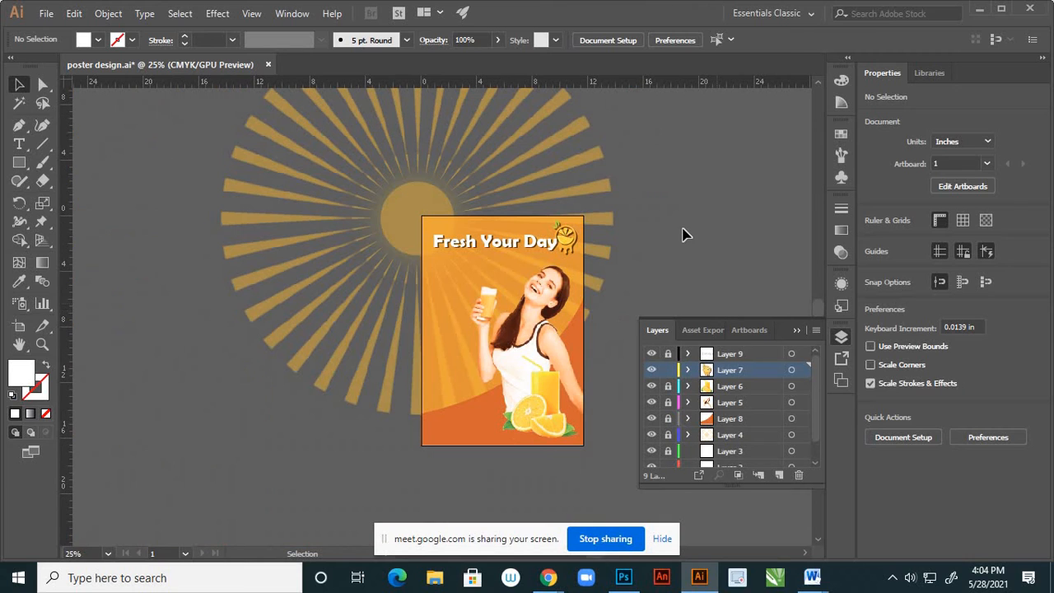
{"action": "scroll", "coordinate": [495, 251], "scroll_direction": "up", "scroll_amount": 2, "text": "alt"}
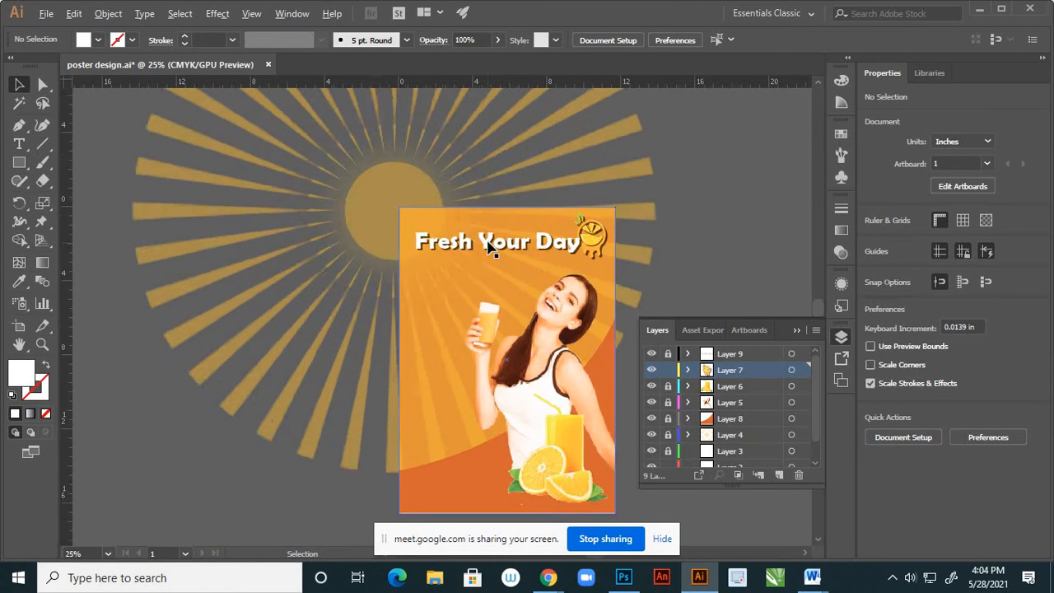
{"action": "left_click", "coordinate": [499, 255]}
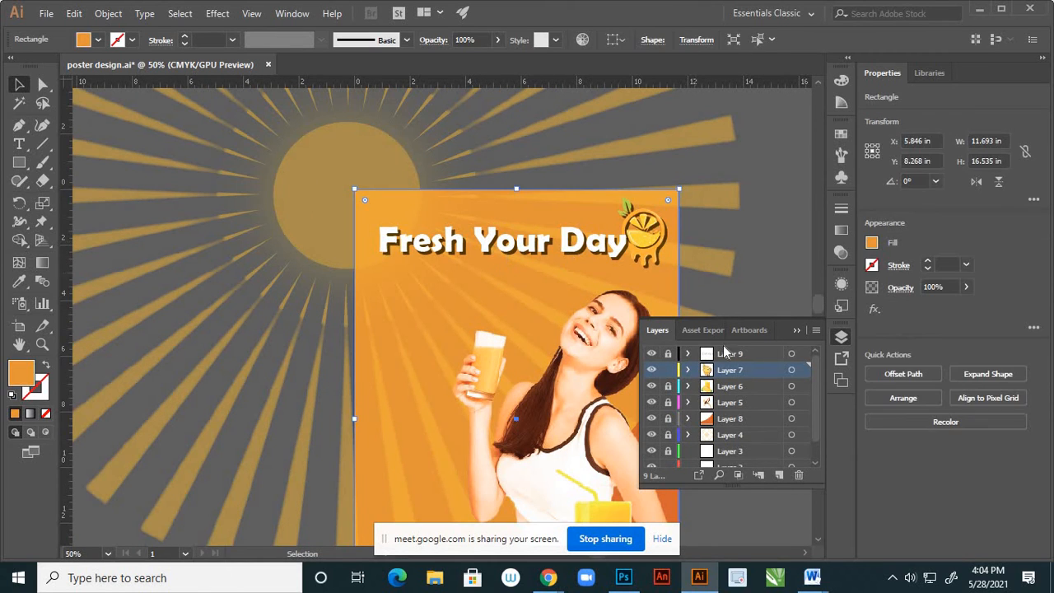
{"action": "left_click", "coordinate": [668, 353]}
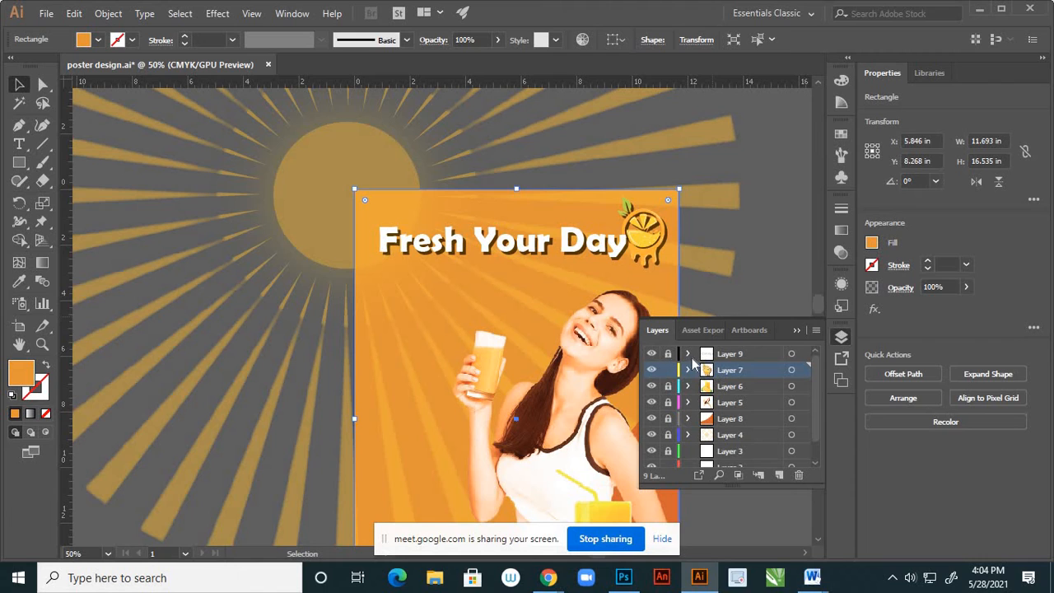
{"action": "left_click", "coordinate": [792, 353]}
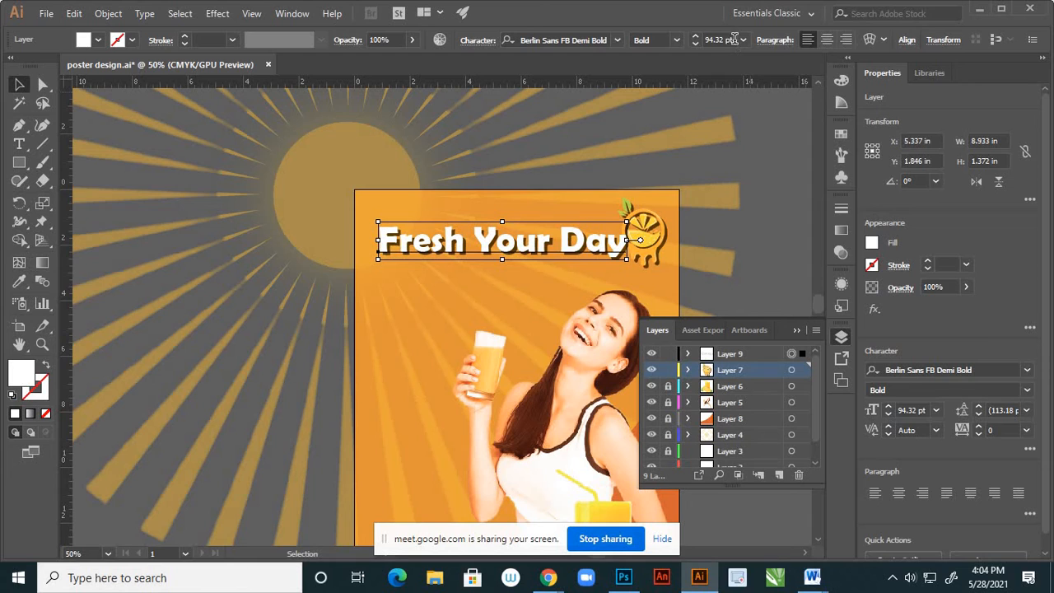
{"action": "left_click", "coordinate": [706, 39]}
{"action": "double_click", "coordinate": [706, 39]}
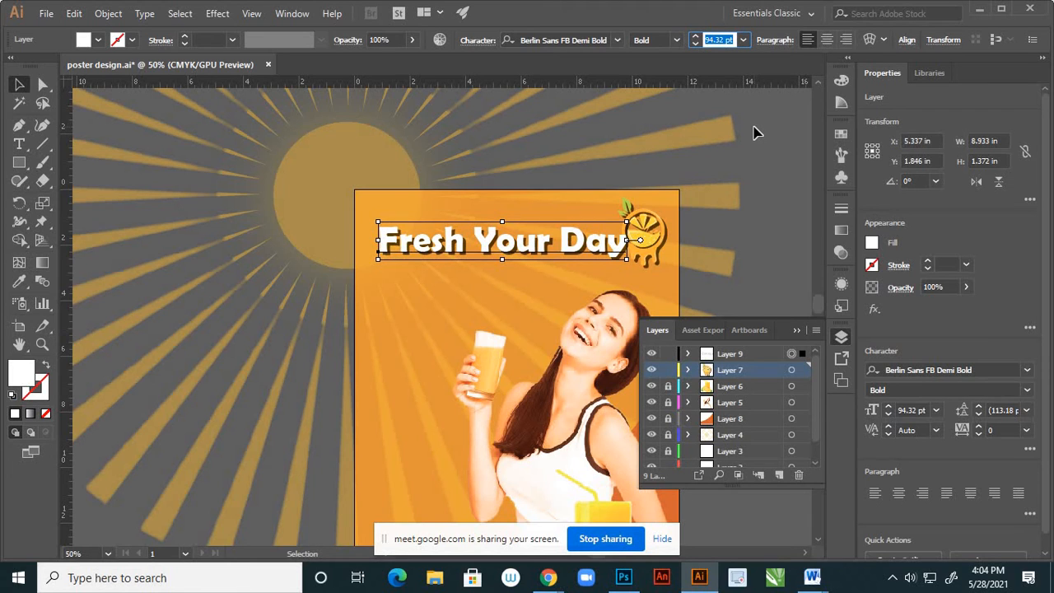
{"action": "type", "text": "80"}
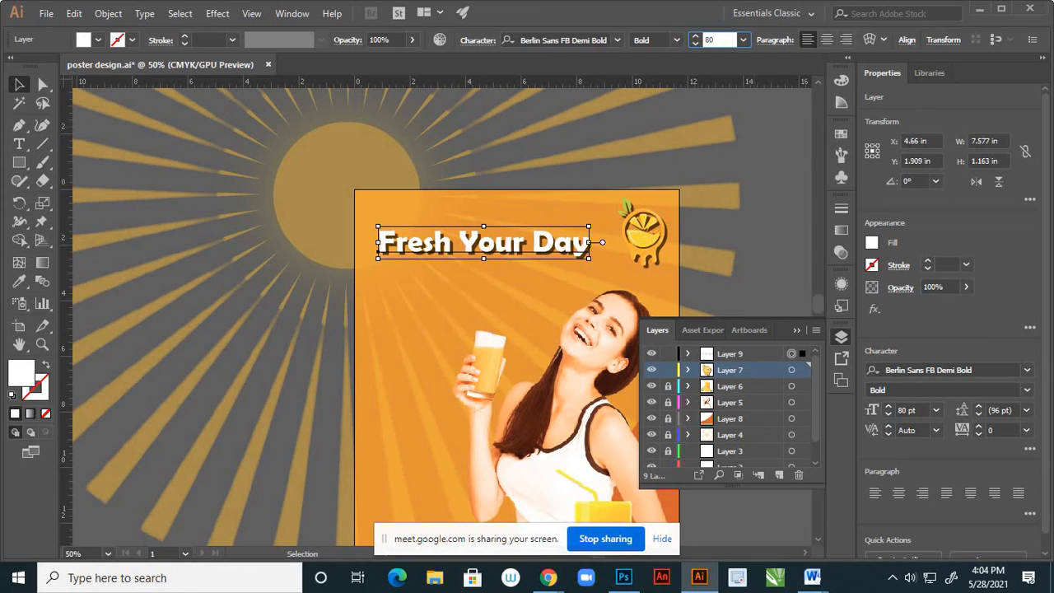
{"action": "key", "text": "Return"}
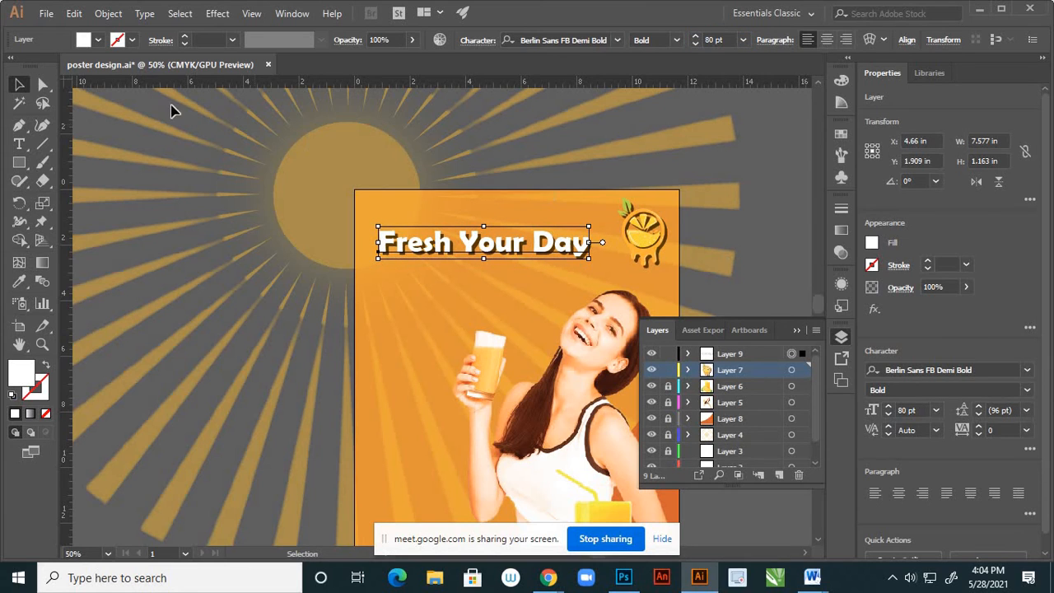
{"action": "left_click", "coordinate": [717, 173]}
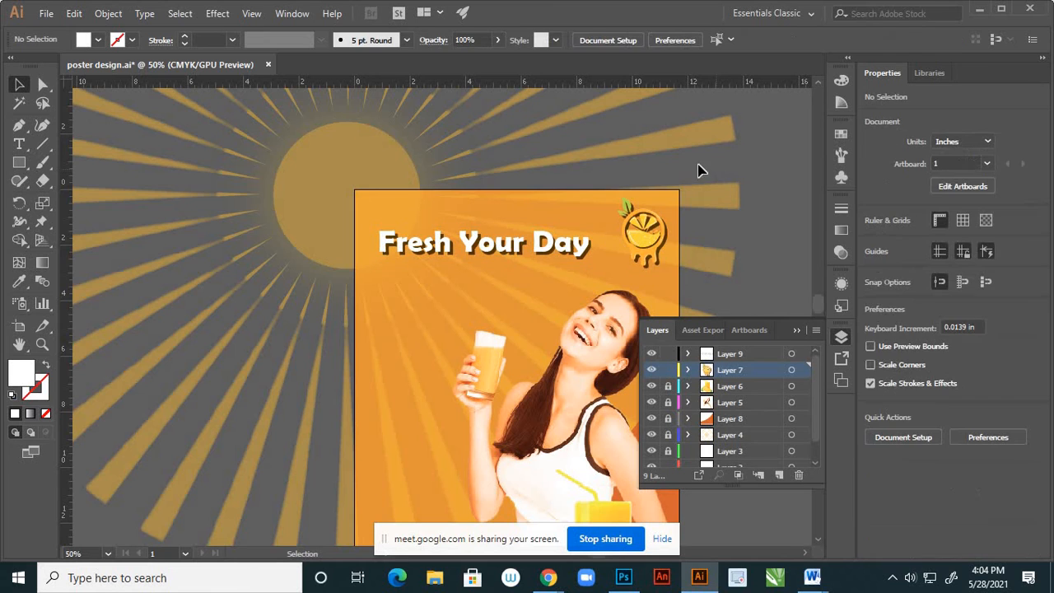
Lock Layer 9 and add a new layer above it
{"action": "scroll", "coordinate": [601, 155], "scroll_direction": "down", "scroll_amount": 3}
{"action": "scroll", "coordinate": [591, 182], "scroll_direction": "up", "scroll_amount": 2}
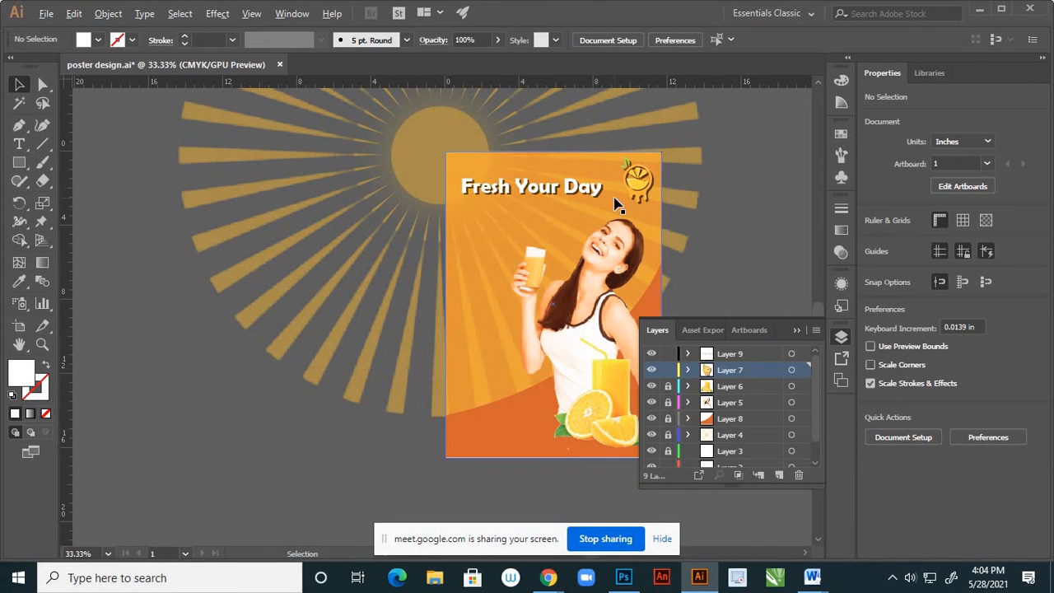
{"action": "scroll", "coordinate": [615, 189], "scroll_direction": "up", "scroll_amount": 1}
{"action": "scroll", "coordinate": [581, 136], "scroll_direction": "down", "scroll_amount": 3}
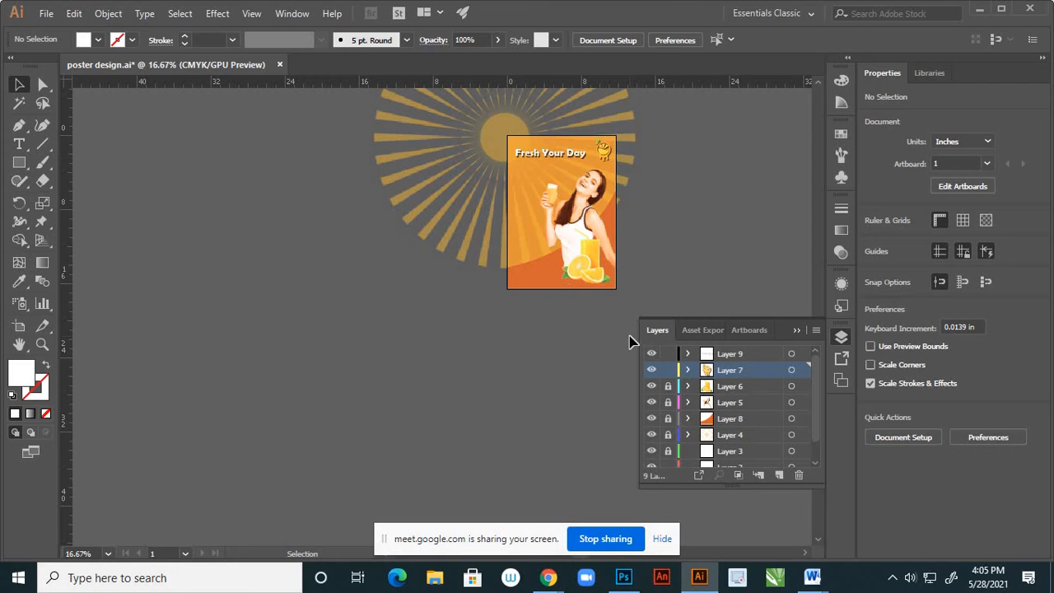
{"action": "scroll", "coordinate": [571, 263], "scroll_direction": "up", "scroll_amount": 3, "text": "alt"}
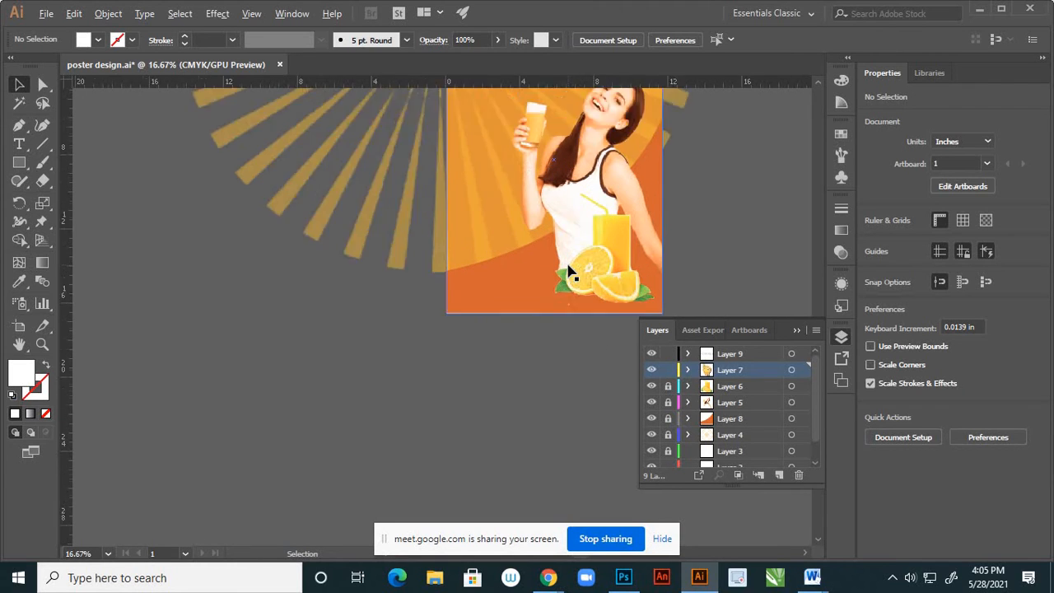
{"action": "left_click", "coordinate": [667, 355]}
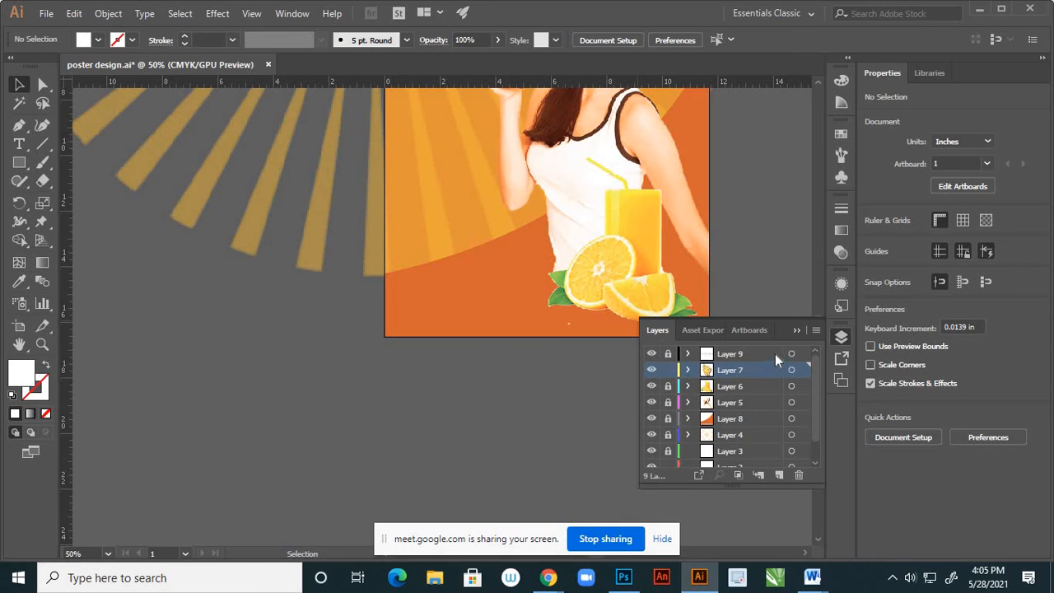
{"action": "left_click", "coordinate": [778, 475]}
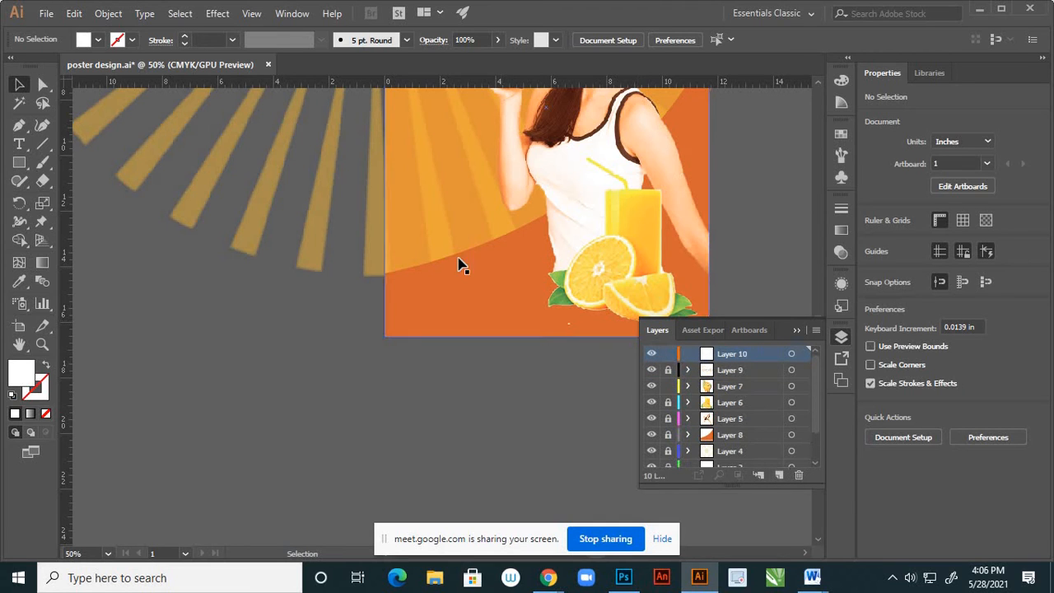
Add the black text "For More Details" in 48 pt Berlin Sans FB Demi Bold on the poster's lower-left orange area
{"action": "left_click", "coordinate": [19, 143]}
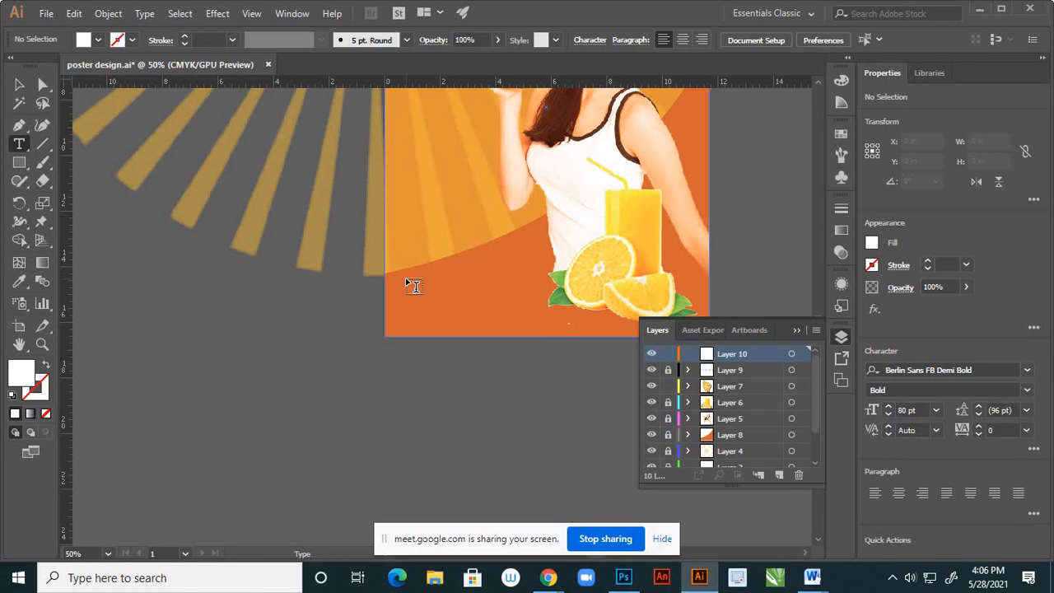
{"action": "left_click", "coordinate": [409, 281]}
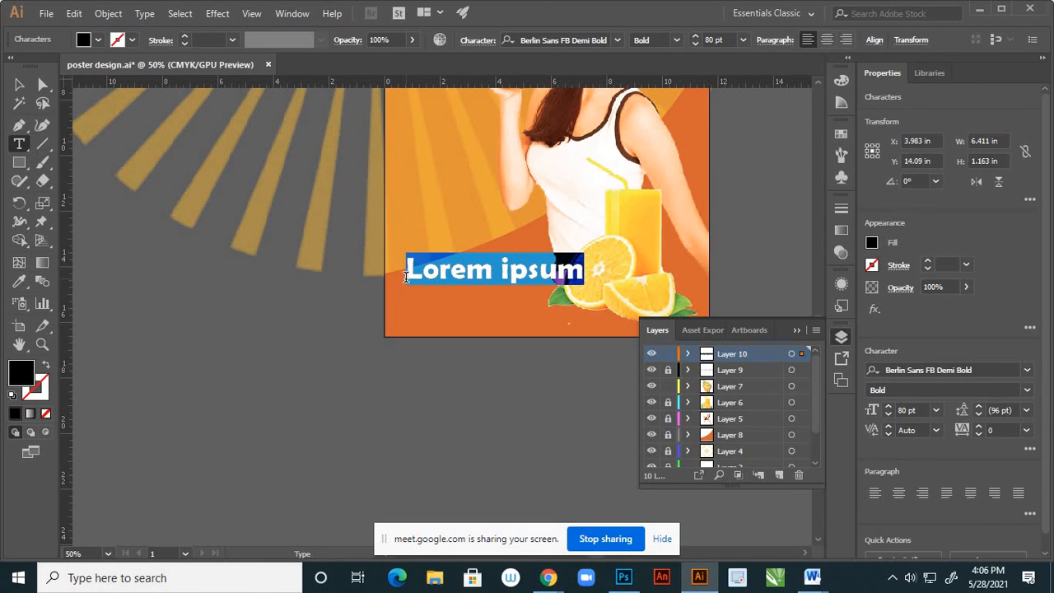
{"action": "left_click", "coordinate": [743, 41]}
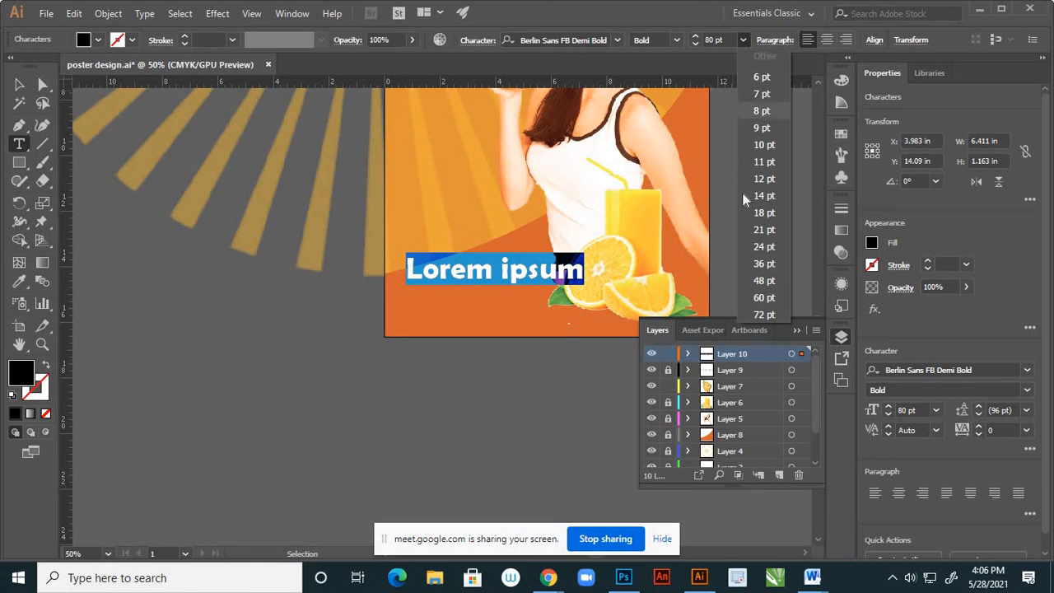
{"action": "left_click", "coordinate": [766, 281]}
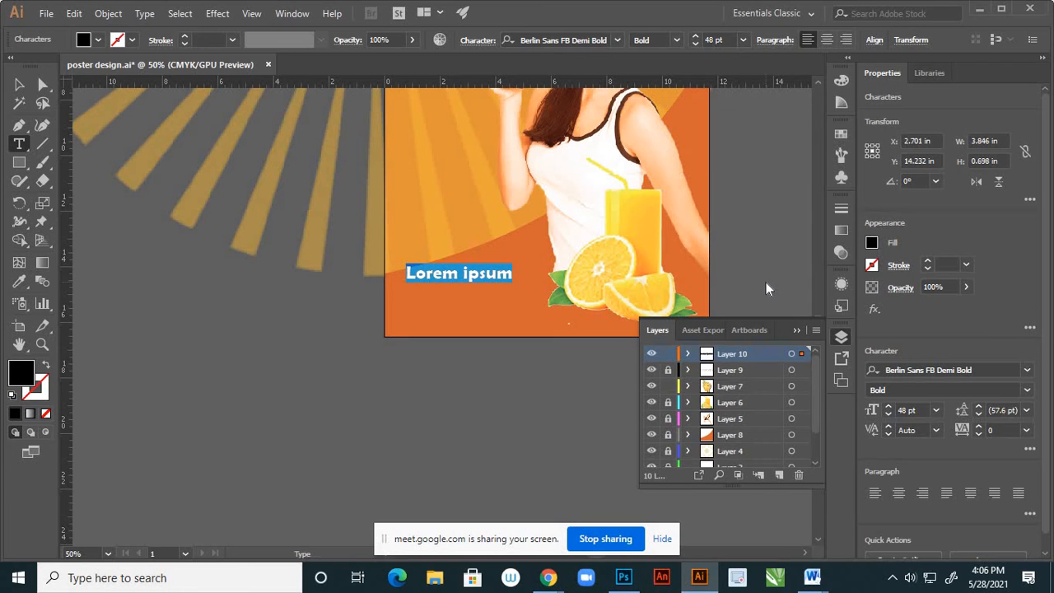
{"action": "type", "text": "F"}
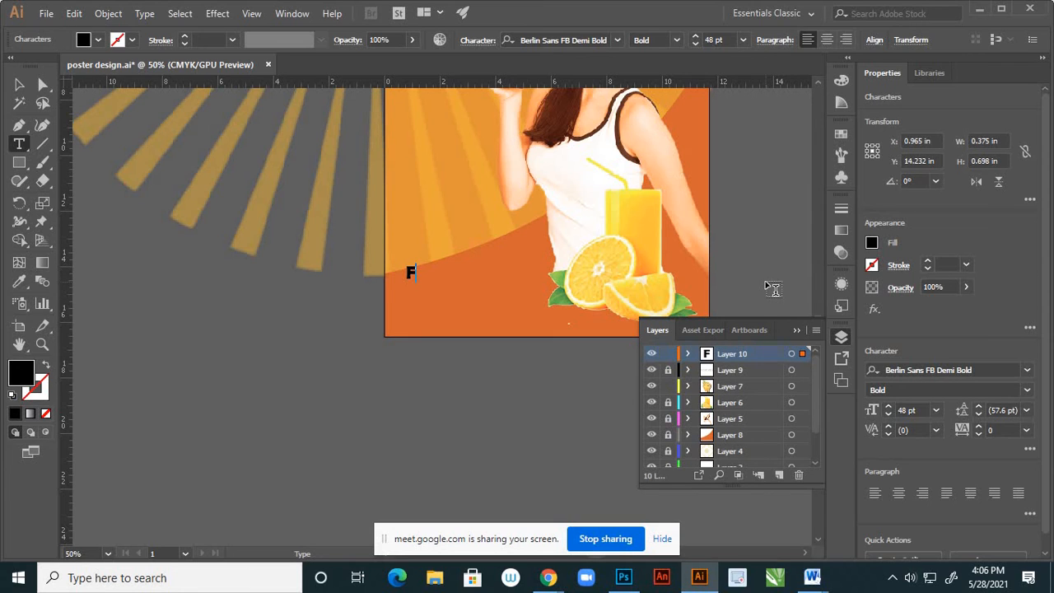
{"action": "type", "text": "or More D"}
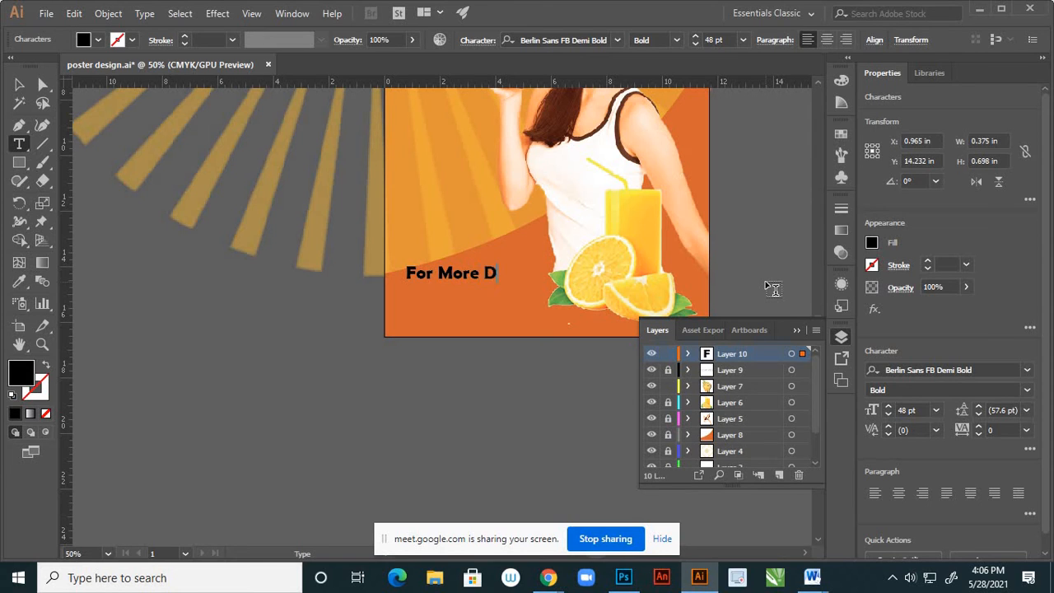
{"action": "type", "text": "etails"}
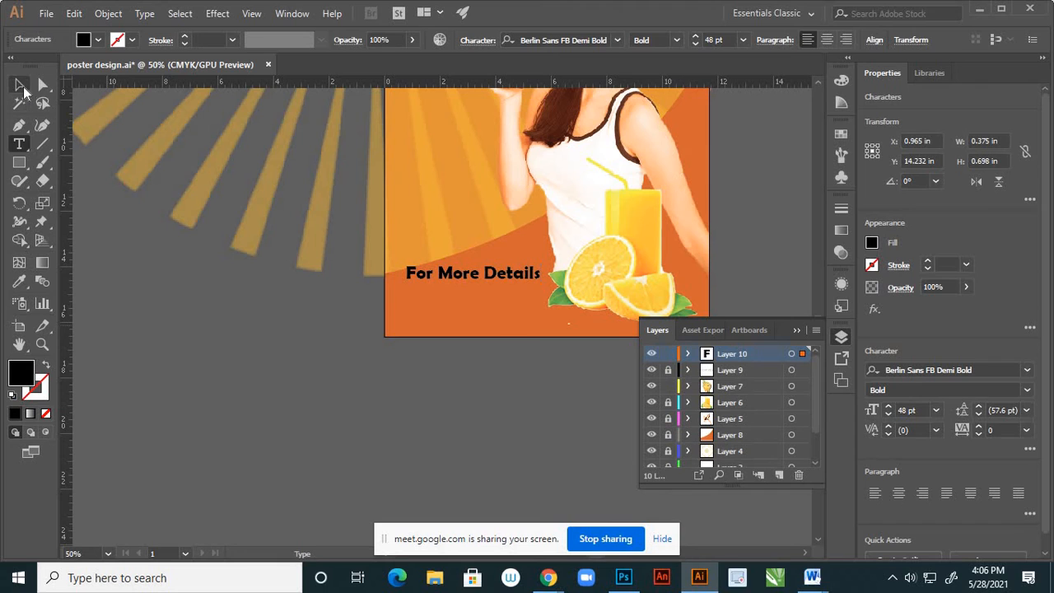
Move the "For More Details" text up to about X 3.19 in, Y 13.29 in
{"action": "left_click", "coordinate": [21, 85]}
{"action": "left_click", "coordinate": [510, 274]}
{"action": "left_click_drag", "start_coordinate": [510, 280], "coordinate": [509, 253]}
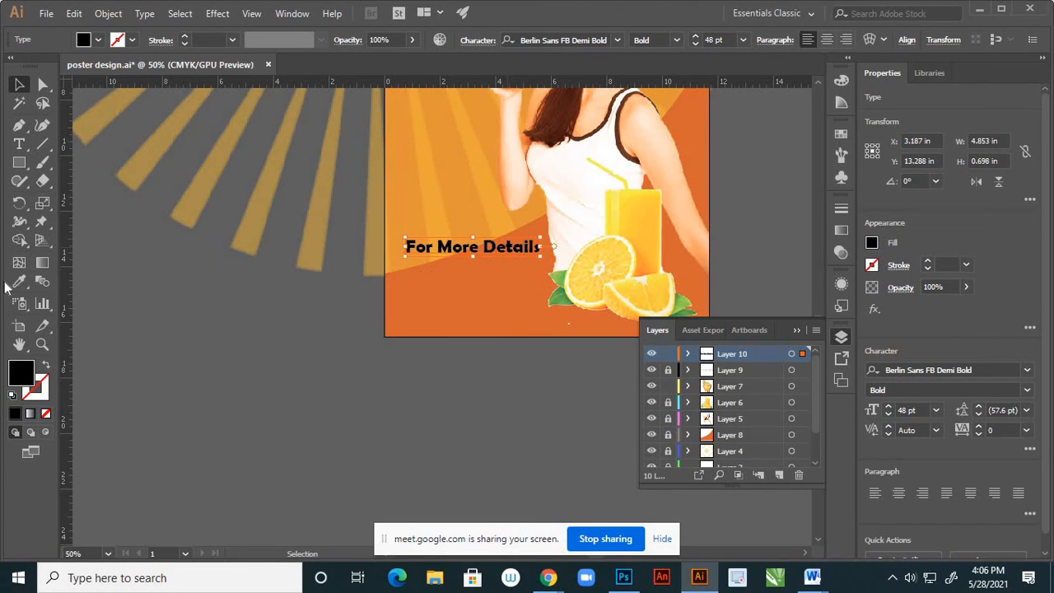
Add a 48 pt "Contact" line with two phone numbers below "For More Details", centred at about X 5.44 in, Y 15.23 in
{"action": "left_click", "coordinate": [19, 144]}
{"action": "left_click", "coordinate": [429, 318]}
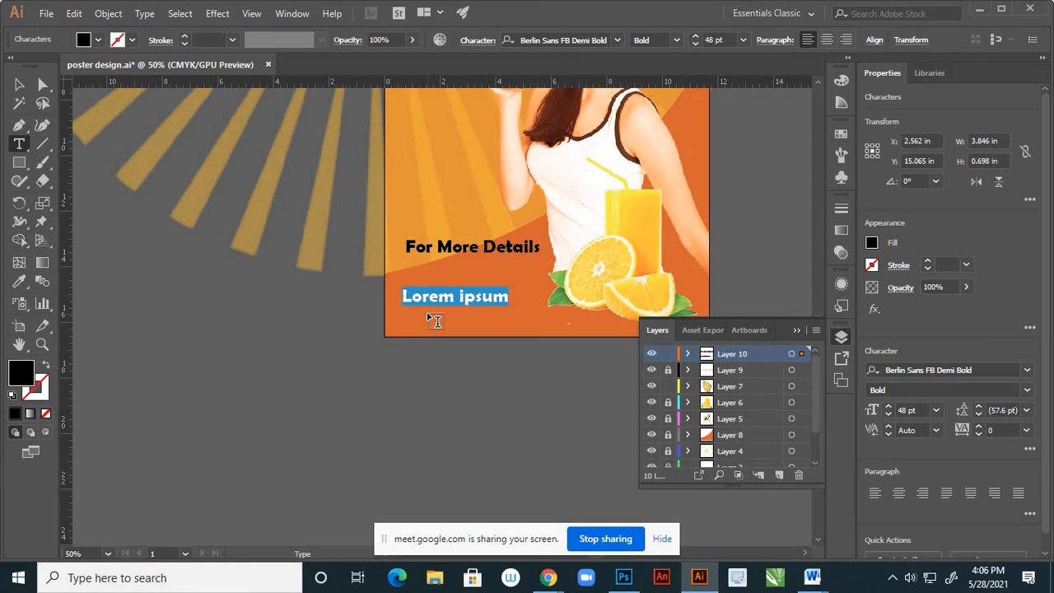
{"action": "type", "text": "C"}
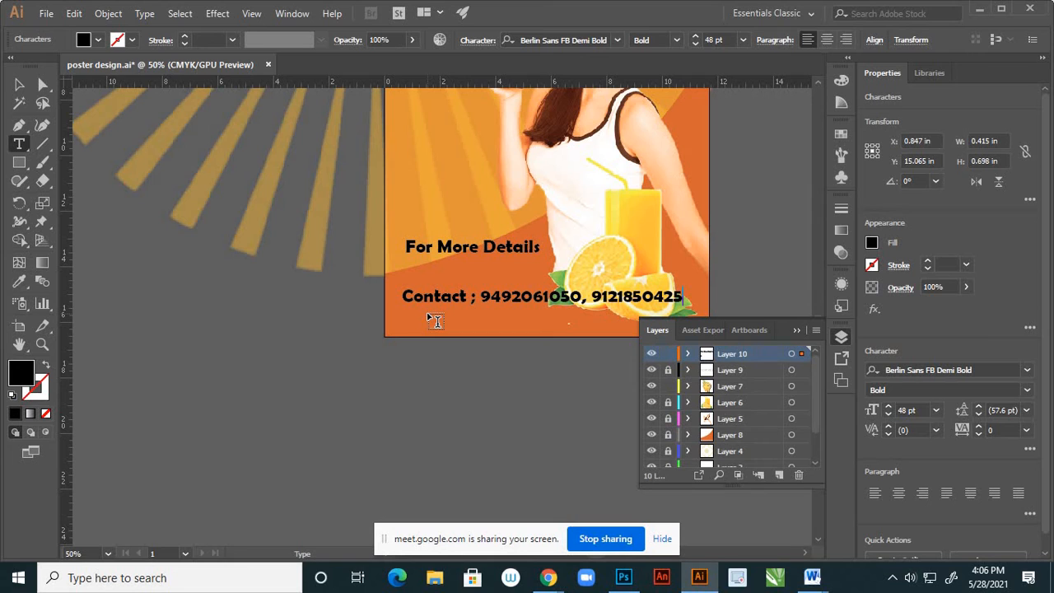
{"action": "left_click", "coordinate": [19, 85]}
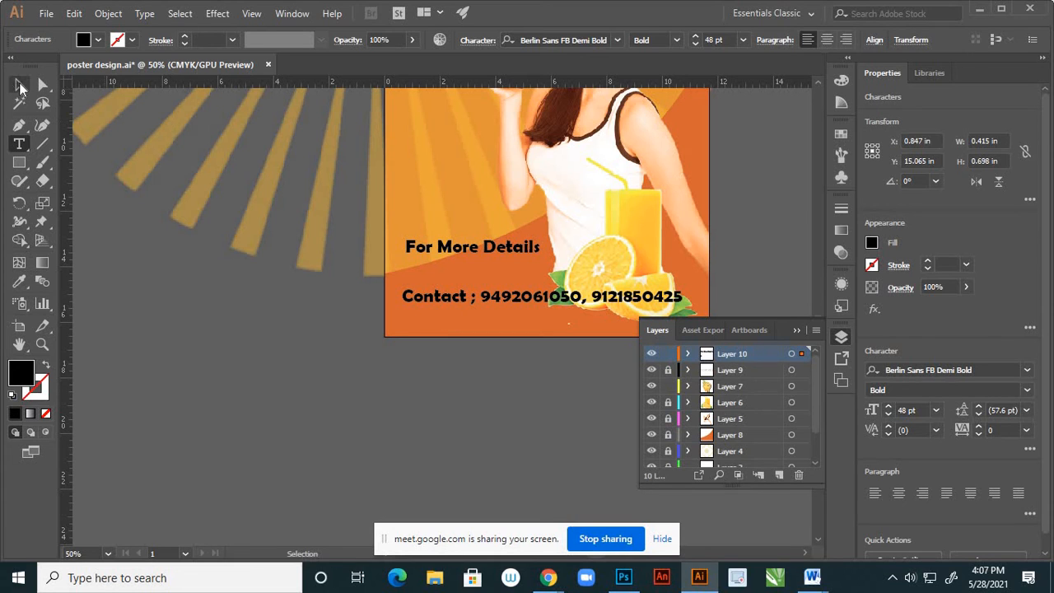
{"action": "left_click", "coordinate": [20, 86]}
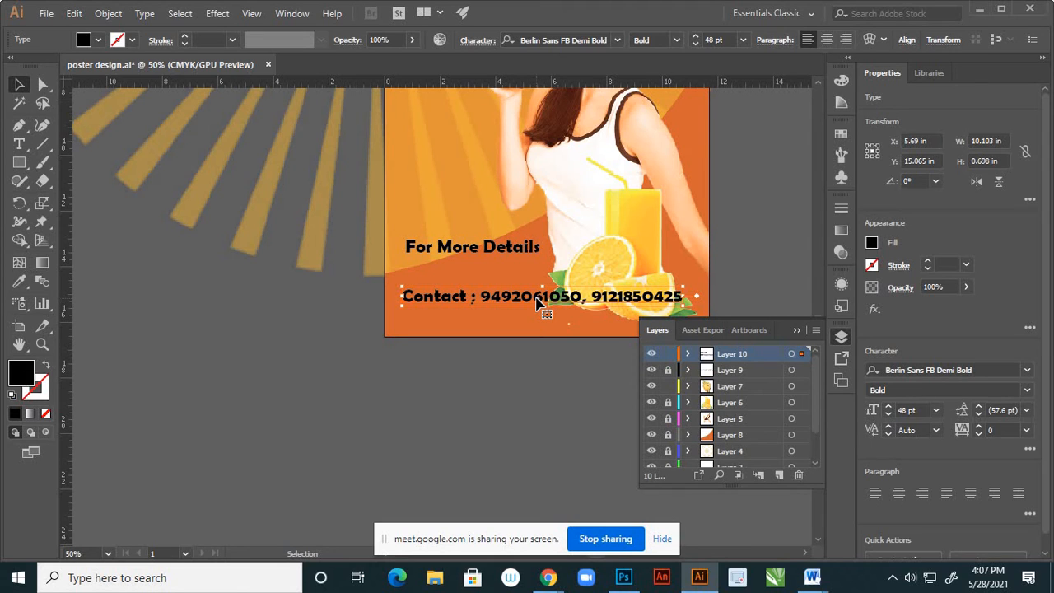
{"action": "left_click_drag", "start_coordinate": [536, 302], "coordinate": [530, 306]}
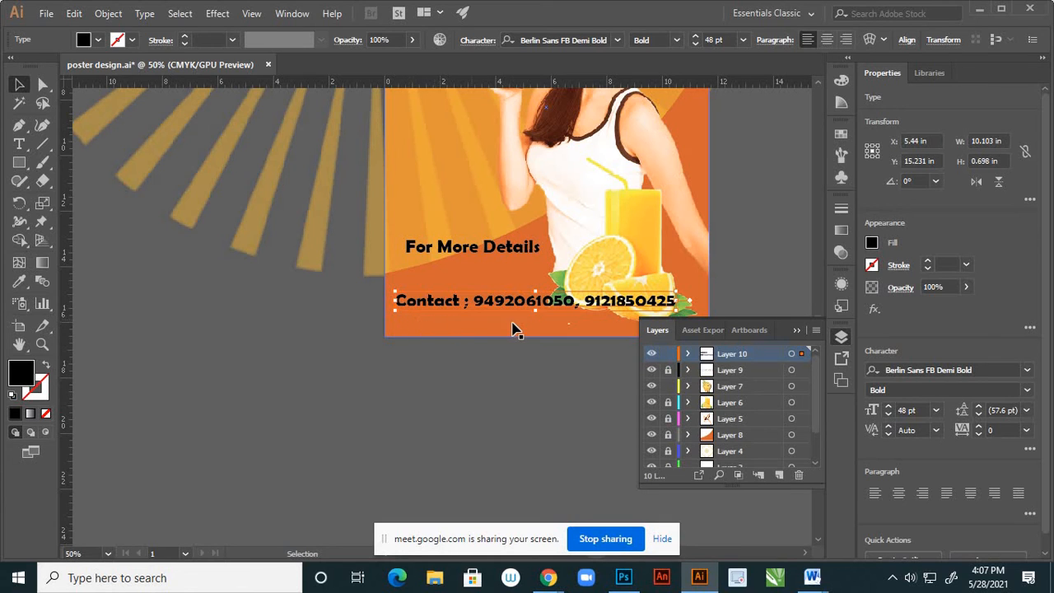
Collapse the layer list, deselect the contact line and examine the whole poster's layout
{"action": "left_click", "coordinate": [796, 331]}
{"action": "left_click", "coordinate": [759, 281]}
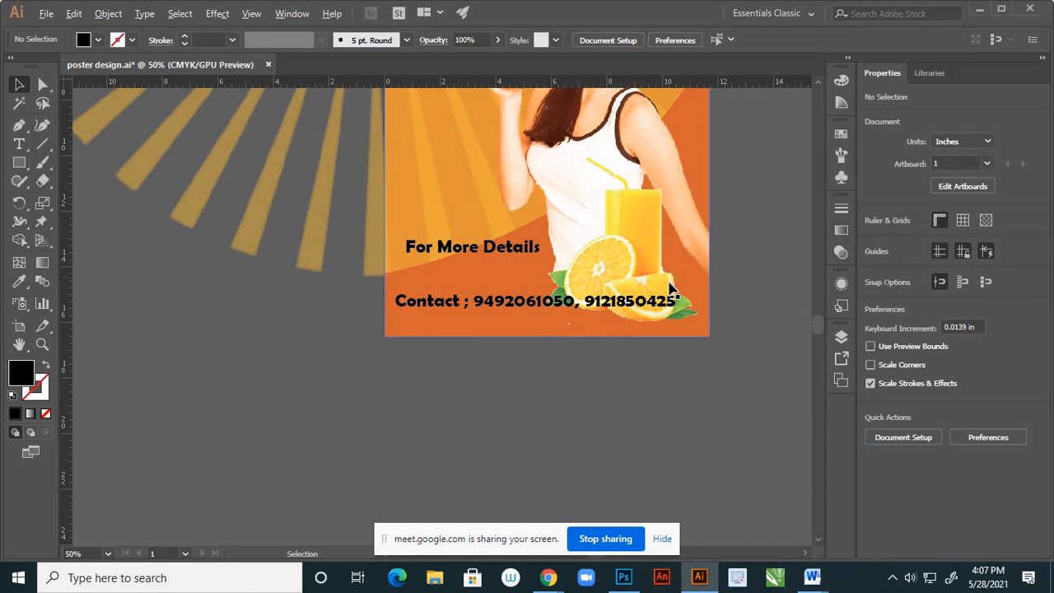
{"action": "scroll", "coordinate": [672, 299], "scroll_direction": "down", "scroll_amount": 3}
{"action": "scroll", "coordinate": [675, 258], "scroll_direction": "up", "scroll_amount": 1}
{"action": "scroll", "coordinate": [667, 261], "scroll_direction": "up", "scroll_amount": 2}
{"action": "scroll", "coordinate": [663, 354], "scroll_direction": "down", "scroll_amount": 3}
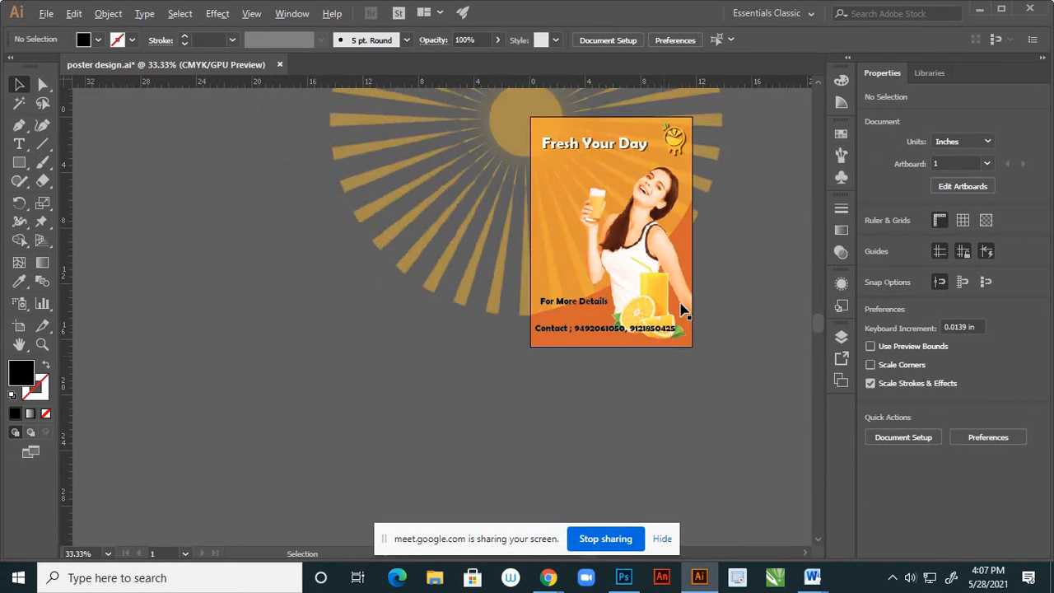
Move the "For More Details" text up to about Y 12.18 in and the contact line up beneath it to about Y 13.23 in
{"action": "scroll", "coordinate": [666, 333], "scroll_direction": "up", "scroll_amount": 3}
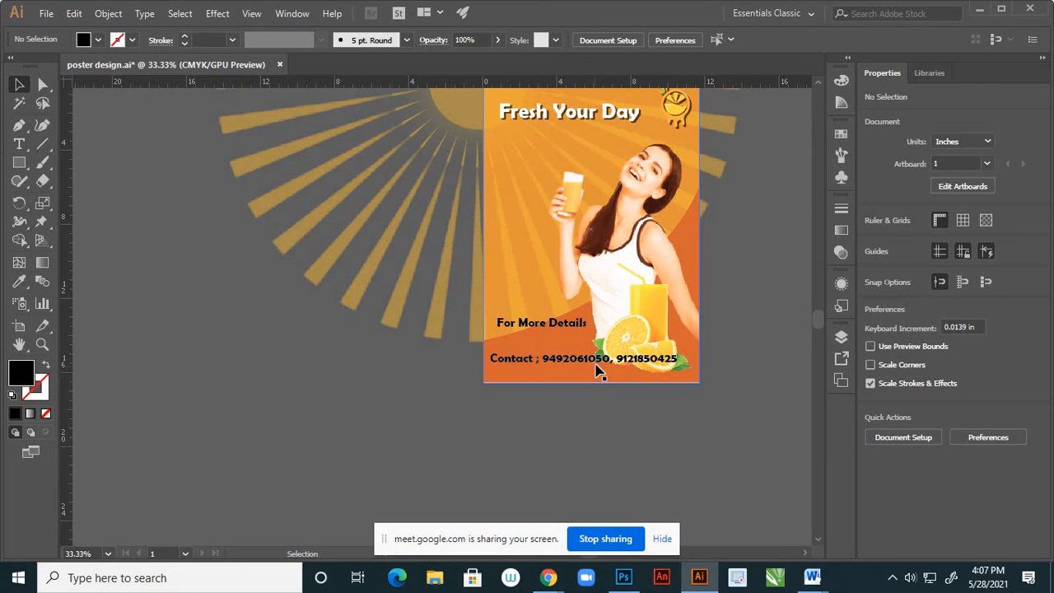
{"action": "scroll", "coordinate": [609, 362], "scroll_direction": "up", "scroll_amount": 1}
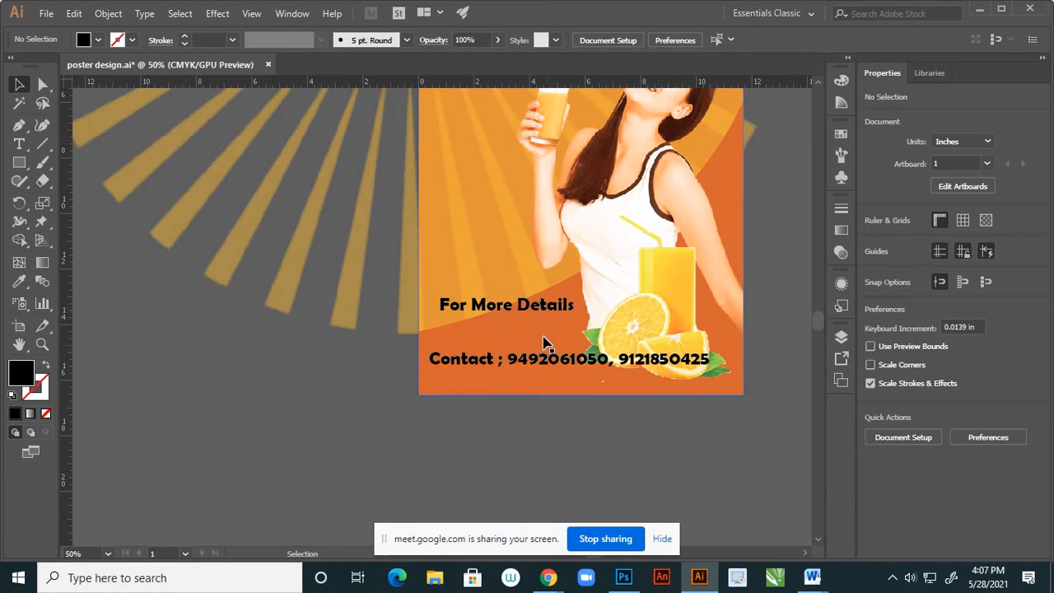
{"action": "left_click_drag", "start_coordinate": [543, 306], "coordinate": [539, 275]}
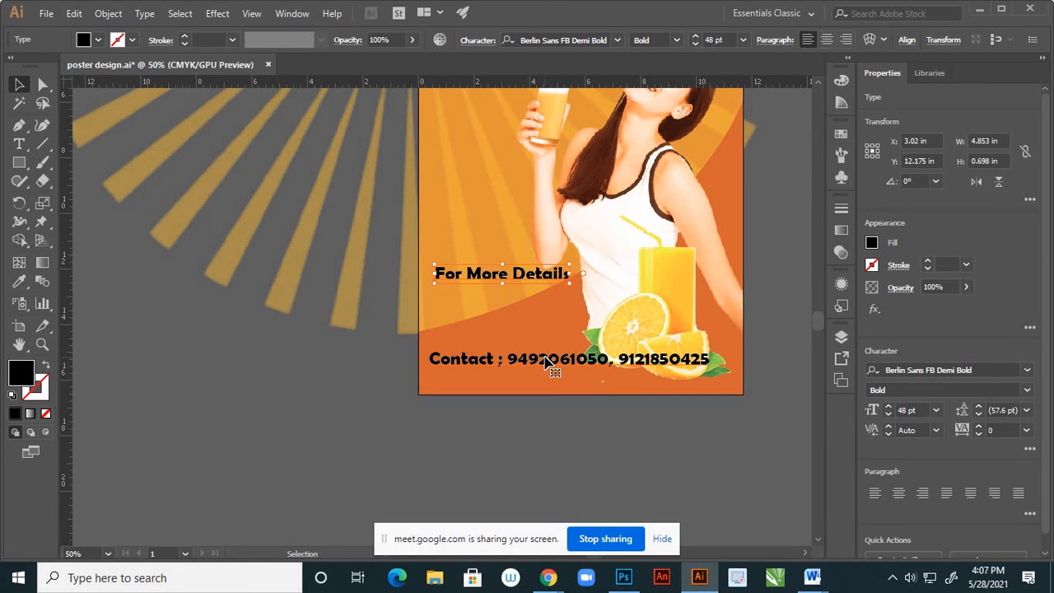
{"action": "left_click", "coordinate": [553, 365]}
{"action": "left_click_drag", "start_coordinate": [545, 359], "coordinate": [547, 300]}
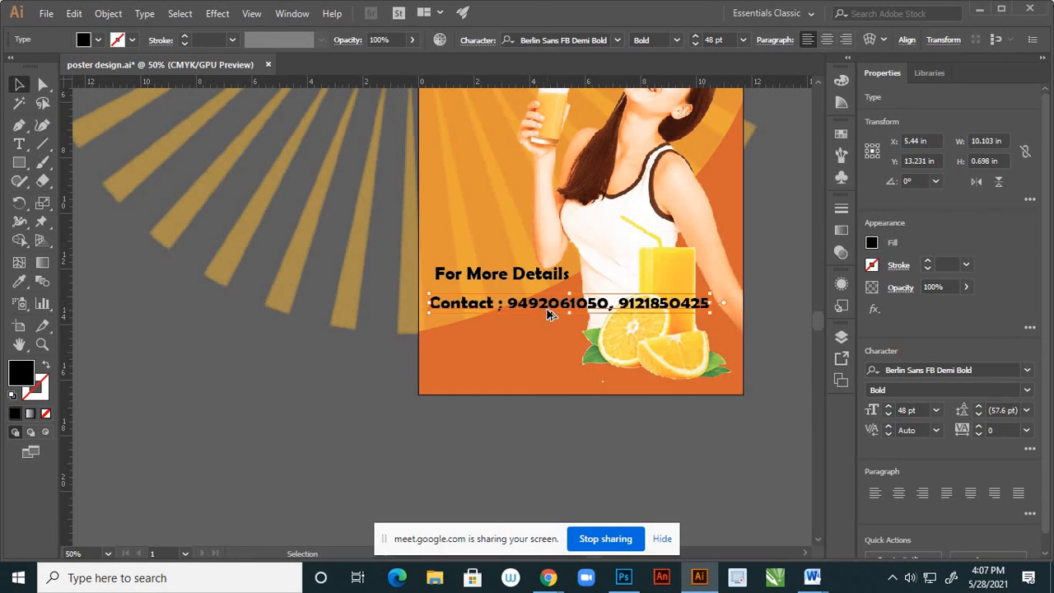
Draw a black rectangle about 11.6 in wide and 1.5 in high across the bottom of the poster
{"action": "scroll", "coordinate": [566, 325], "scroll_direction": "down", "scroll_amount": 2}
{"action": "scroll", "coordinate": [619, 355], "scroll_direction": "up", "scroll_amount": 1}
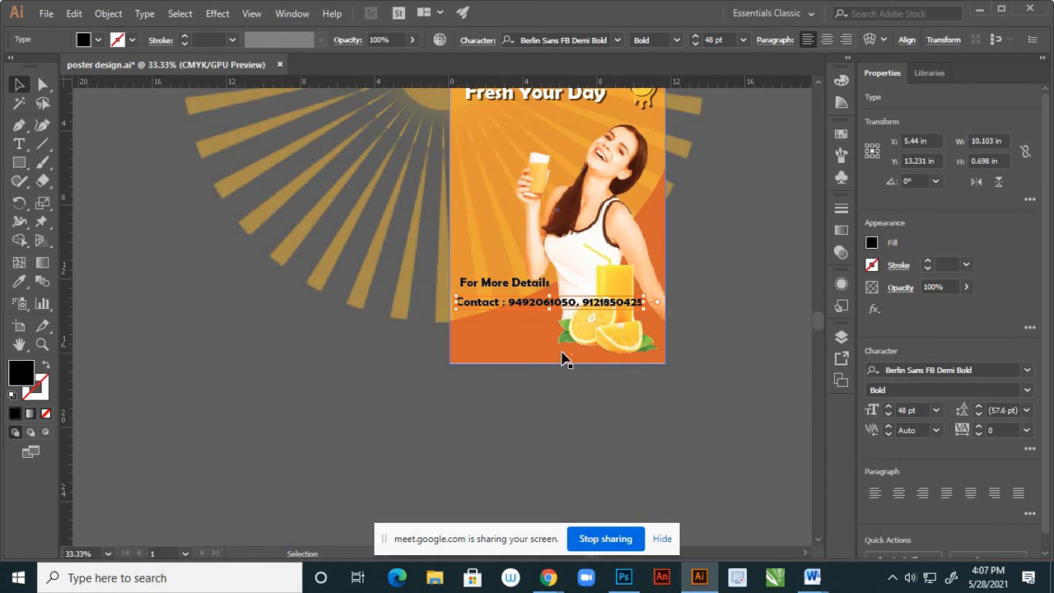
{"action": "left_click", "coordinate": [19, 162]}
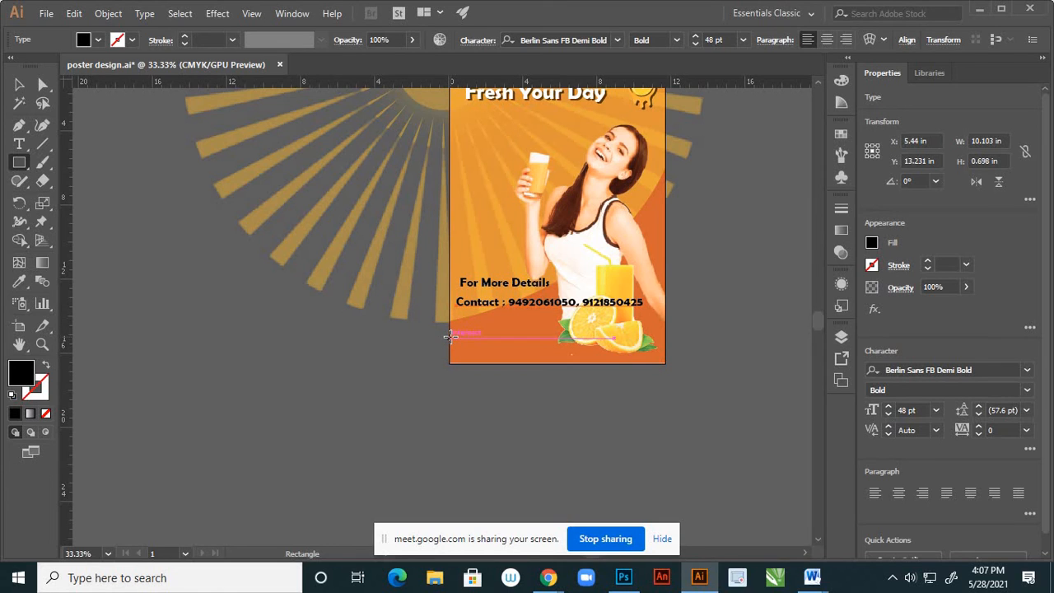
{"action": "left_click_drag", "start_coordinate": [493, 359], "coordinate": [664, 363]}
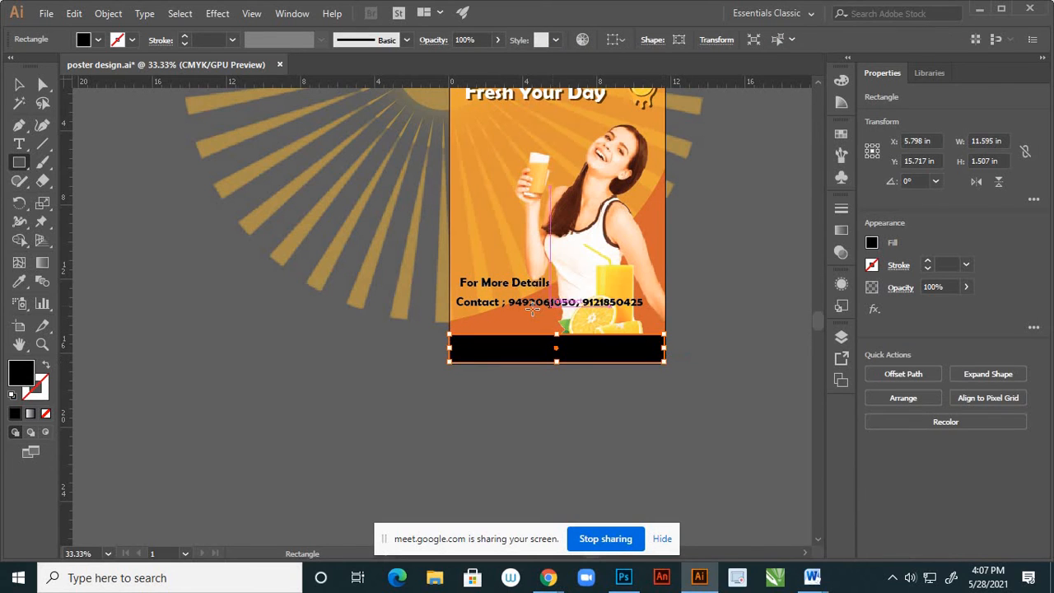
Recolour the bottom rectangle with the dark green sampled from the leaf beside the orange slices
{"action": "scroll", "coordinate": [587, 350], "scroll_direction": "up", "scroll_amount": 1}
{"action": "scroll", "coordinate": [587, 350], "scroll_direction": "up", "scroll_amount": 6}
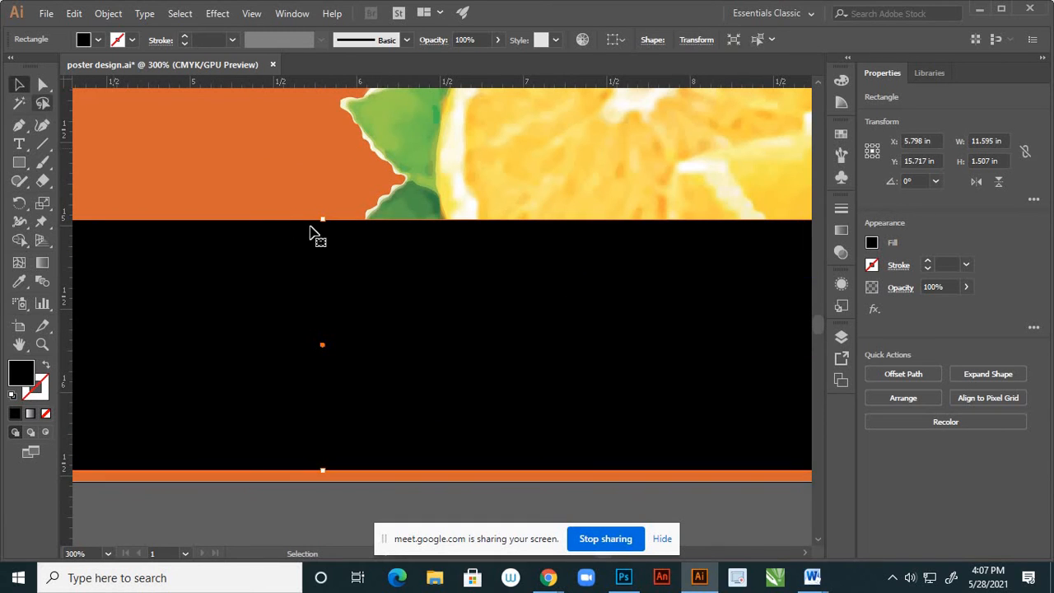
{"action": "key", "text": "i"}
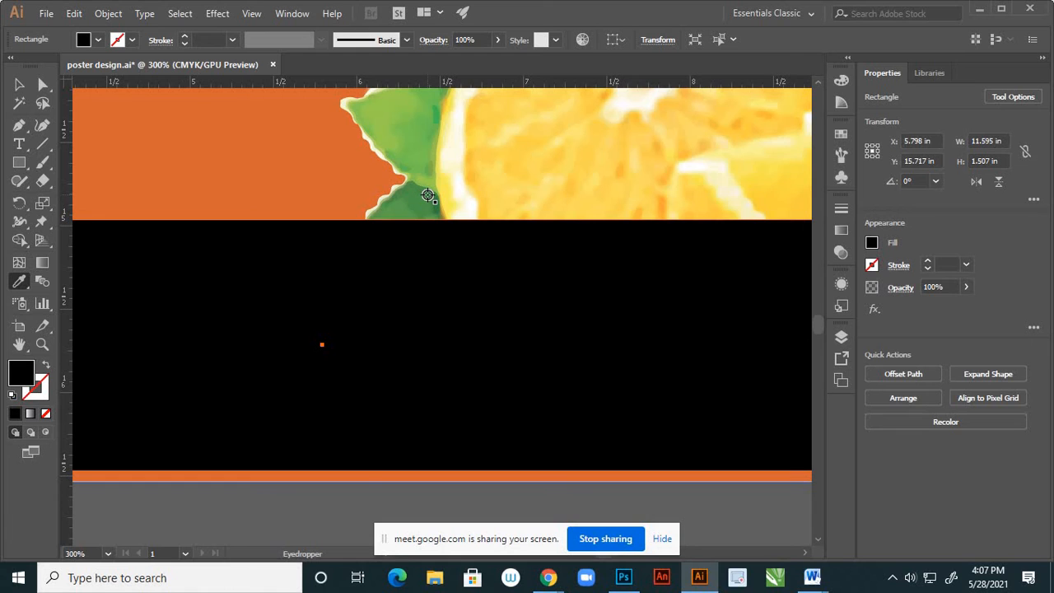
{"action": "left_click", "coordinate": [428, 195]}
{"action": "left_click", "coordinate": [19, 84]}
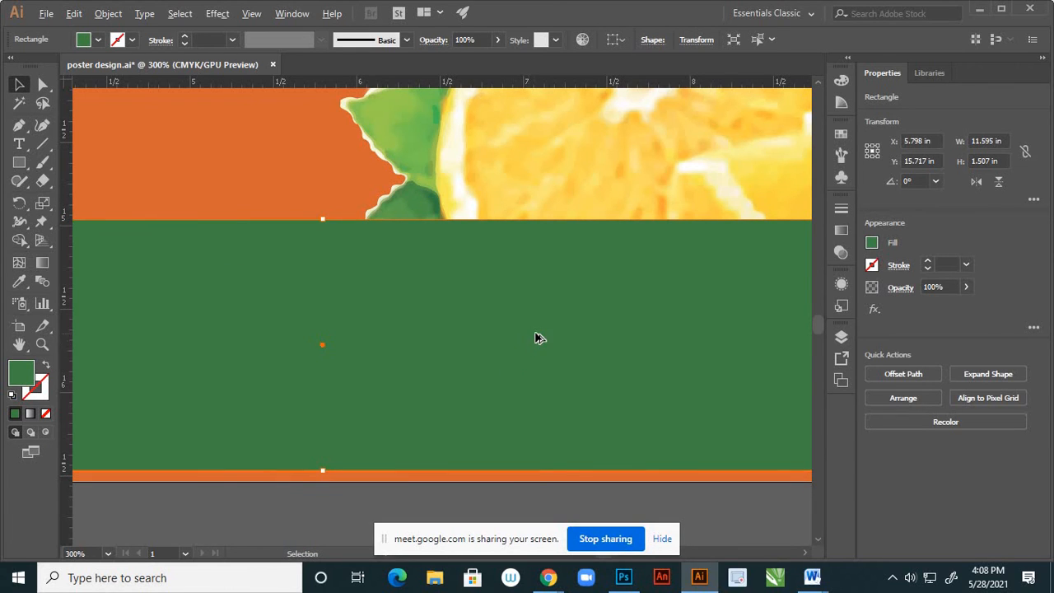
Stretch the green band to the poster's bottom and right edges, making it about 11.69 in wide and 1.57 in high
{"action": "scroll", "coordinate": [550, 343], "scroll_direction": "down", "scroll_amount": 5}
{"action": "scroll", "coordinate": [553, 346], "scroll_direction": "up", "scroll_amount": 6}
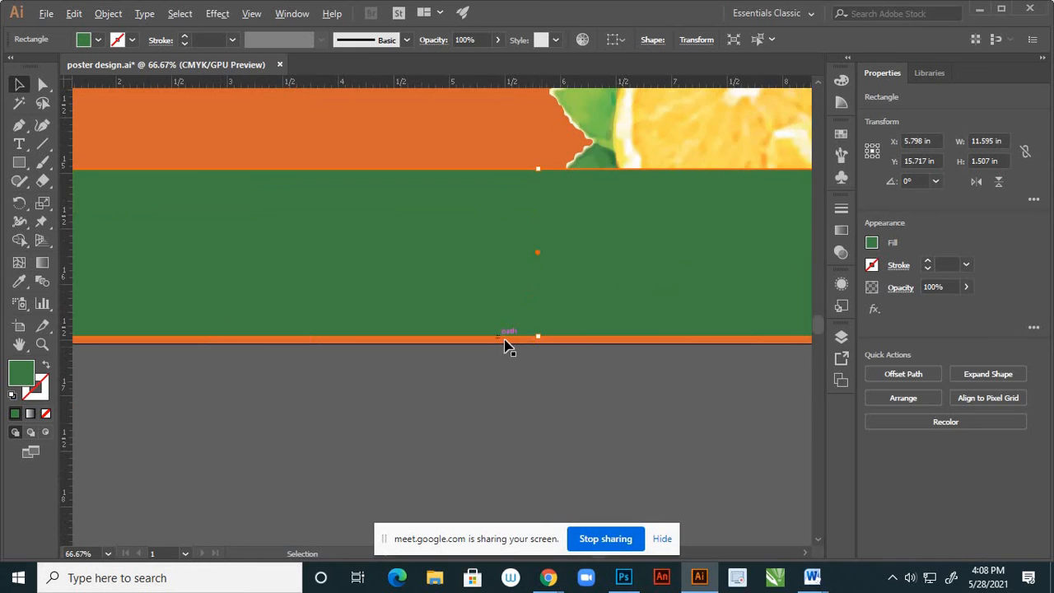
{"action": "left_click_drag", "start_coordinate": [571, 331], "coordinate": [572, 368]}
{"action": "scroll", "coordinate": [555, 397], "scroll_direction": "down", "scroll_amount": 6}
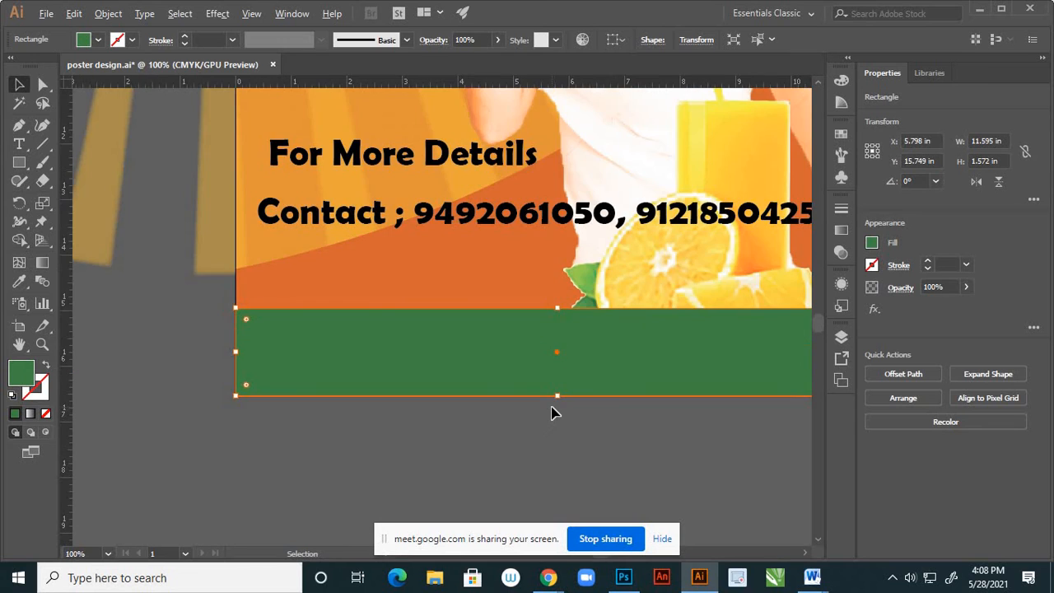
{"action": "scroll", "coordinate": [741, 375], "scroll_direction": "up", "scroll_amount": 6}
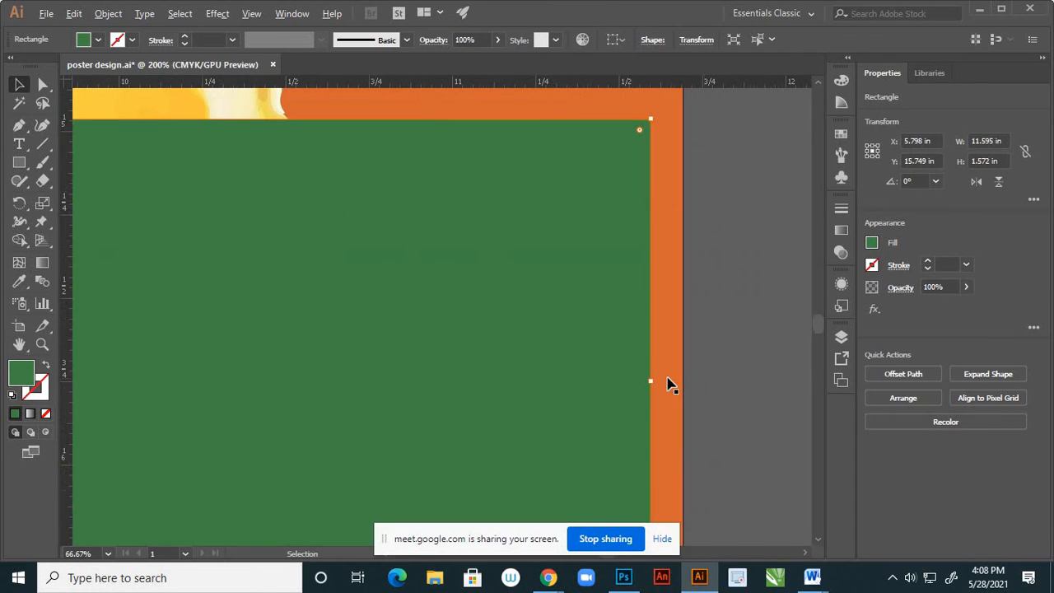
{"action": "left_click_drag", "start_coordinate": [650, 377], "coordinate": [720, 382]}
{"action": "scroll", "coordinate": [723, 375], "scroll_direction": "down", "scroll_amount": 6}
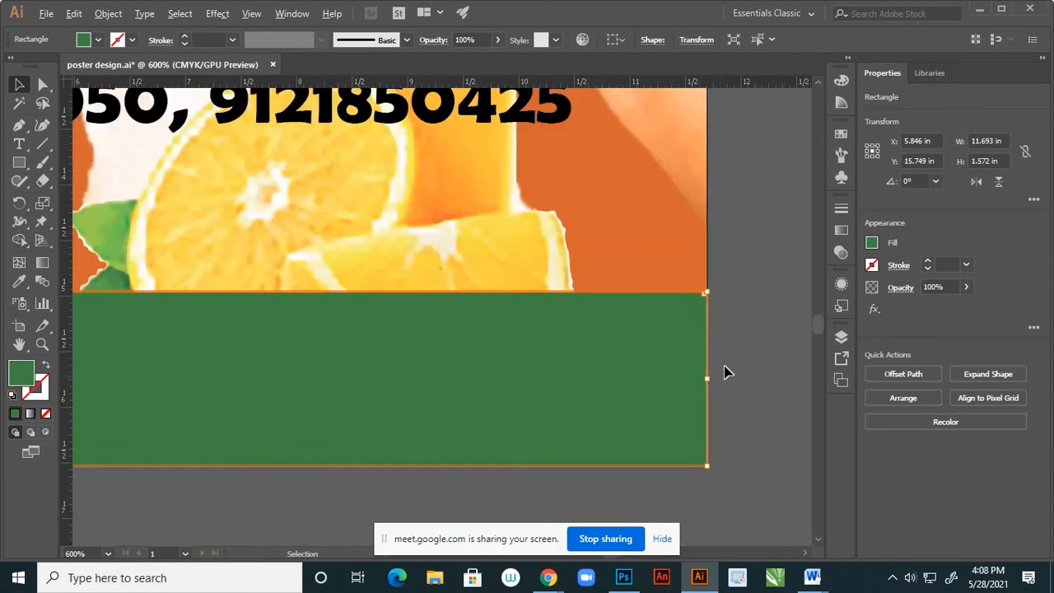
{"action": "scroll", "coordinate": [724, 375], "scroll_direction": "up", "scroll_amount": 3}
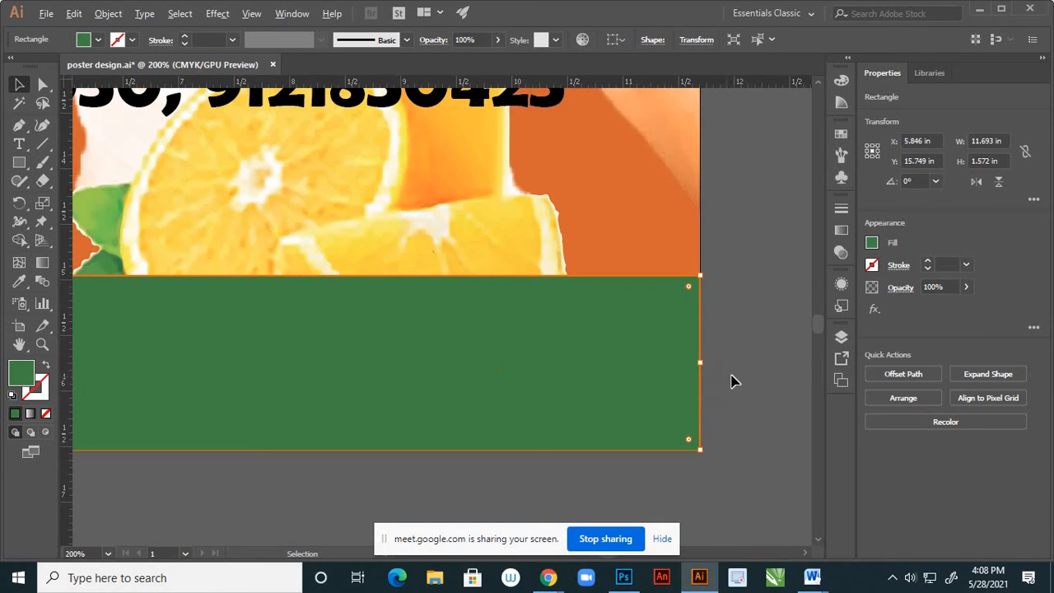
{"action": "scroll", "coordinate": [692, 369], "scroll_direction": "up", "scroll_amount": 6}
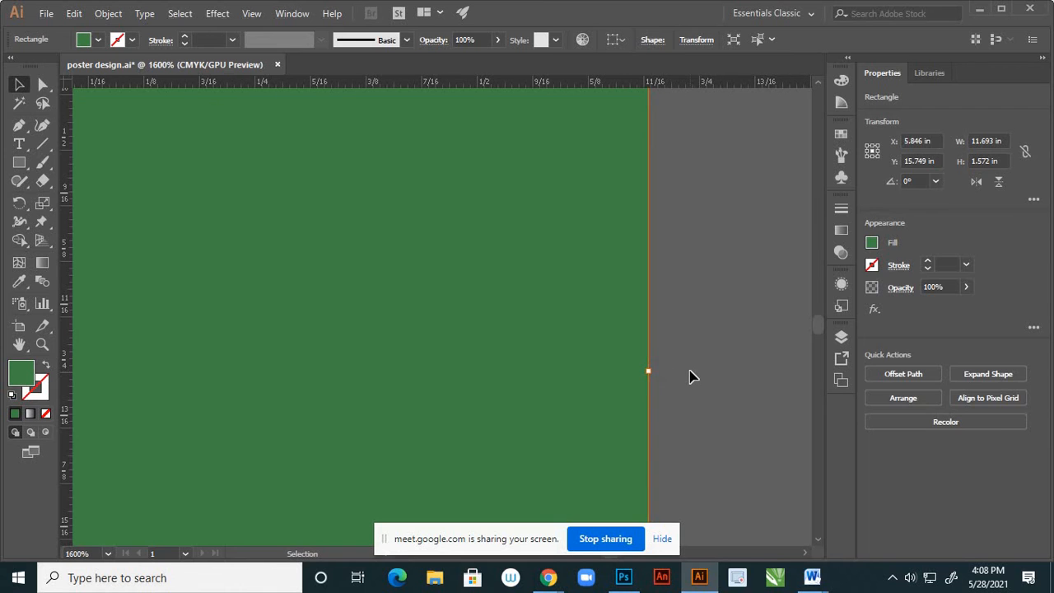
{"action": "left_click", "coordinate": [708, 363]}
{"action": "scroll", "coordinate": [709, 358], "scroll_direction": "down", "scroll_amount": 8}
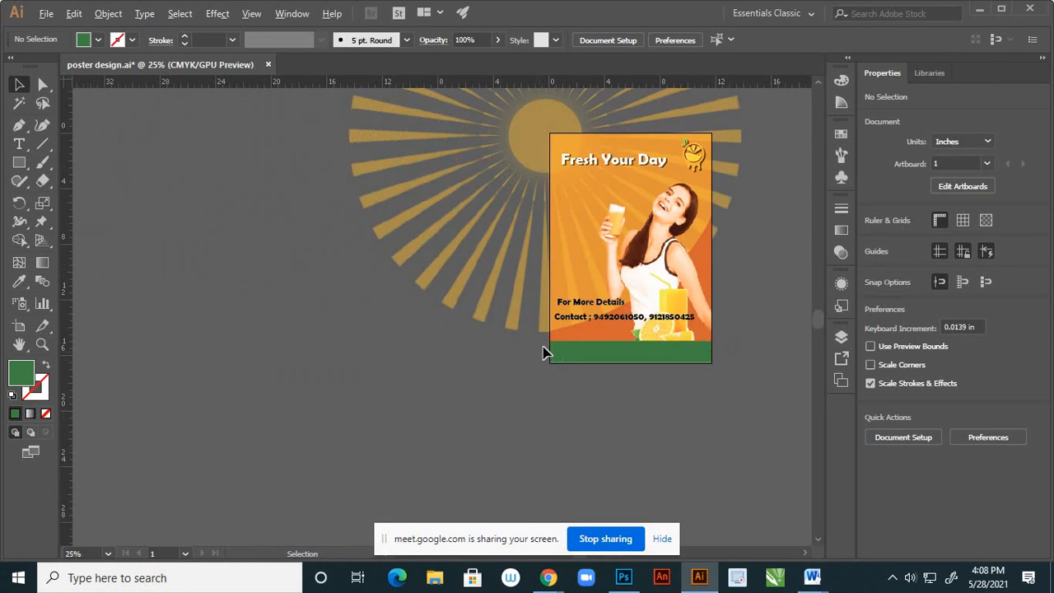
Move the contact line down onto the green band, centred at about X 5.92 in, Y 15.85 in
{"action": "scroll", "coordinate": [555, 351], "scroll_direction": "up", "scroll_amount": 3}
{"action": "scroll", "coordinate": [490, 362], "scroll_direction": "down", "scroll_amount": 5}
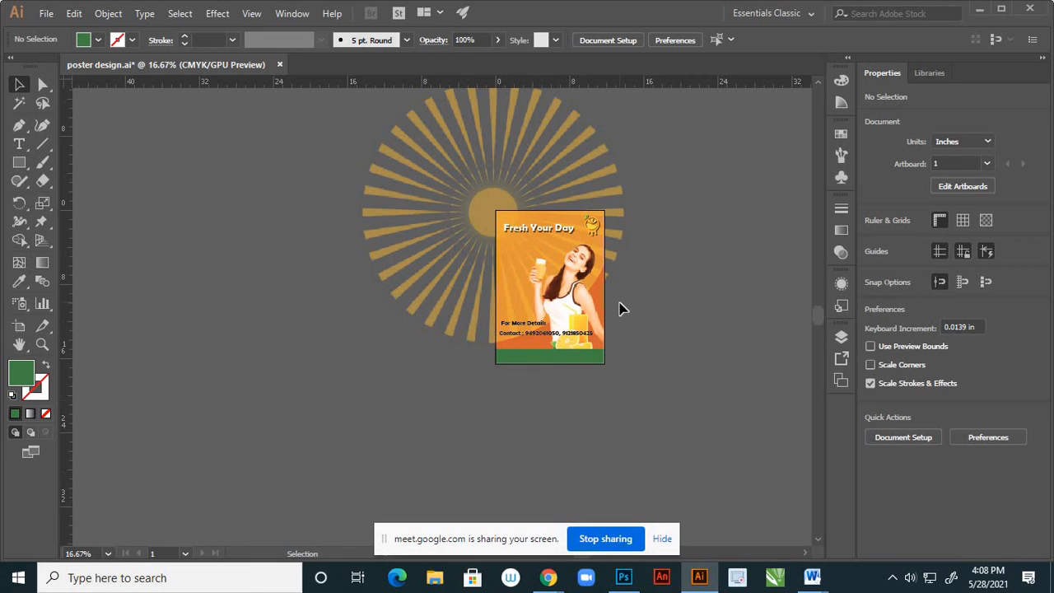
{"action": "scroll", "coordinate": [560, 356], "scroll_direction": "up", "scroll_amount": 2}
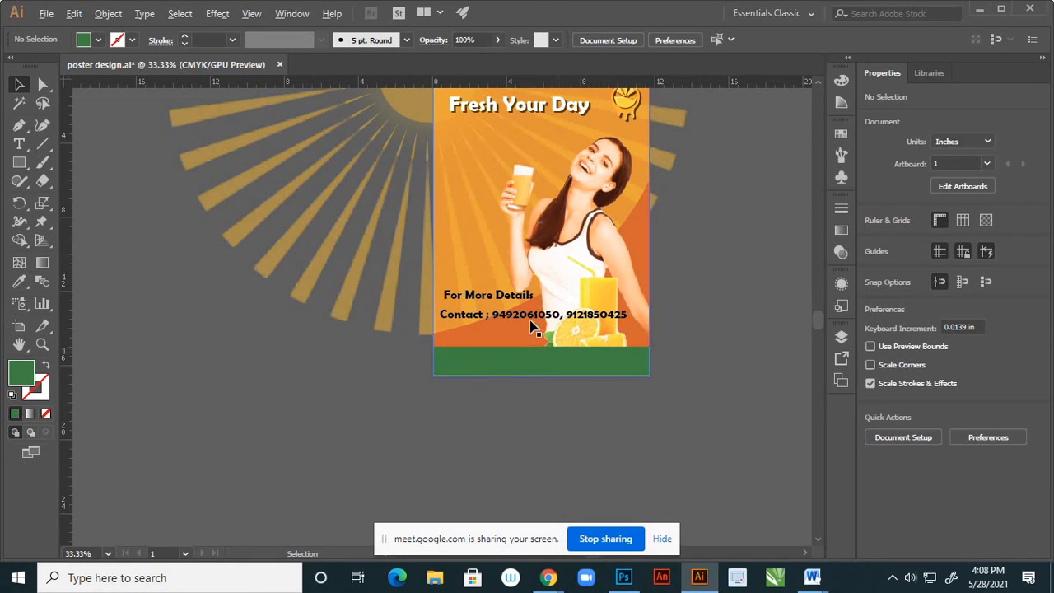
{"action": "left_click", "coordinate": [530, 321]}
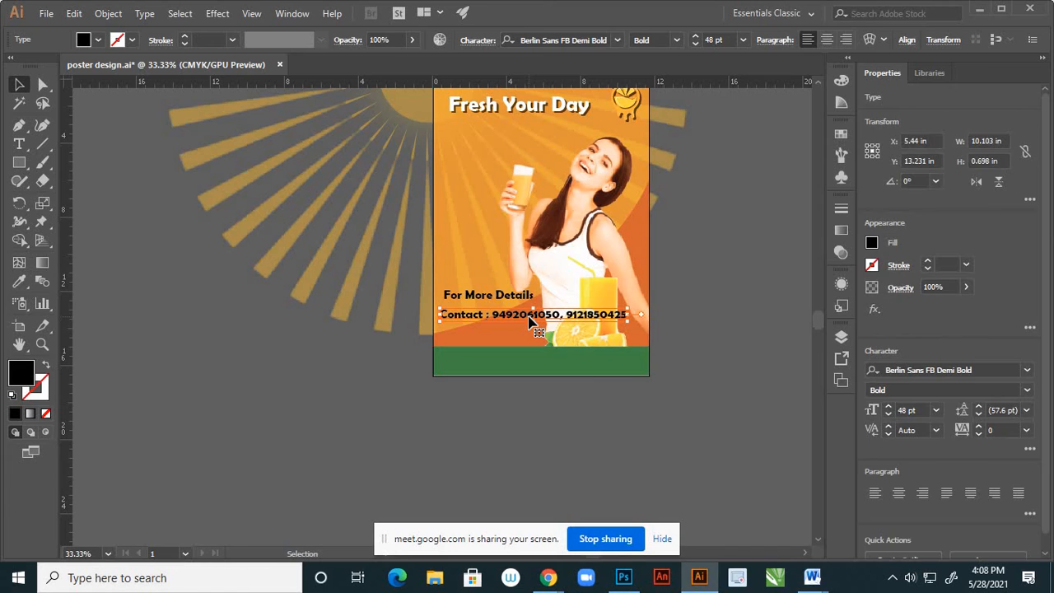
{"action": "left_click_drag", "start_coordinate": [531, 326], "coordinate": [540, 368]}
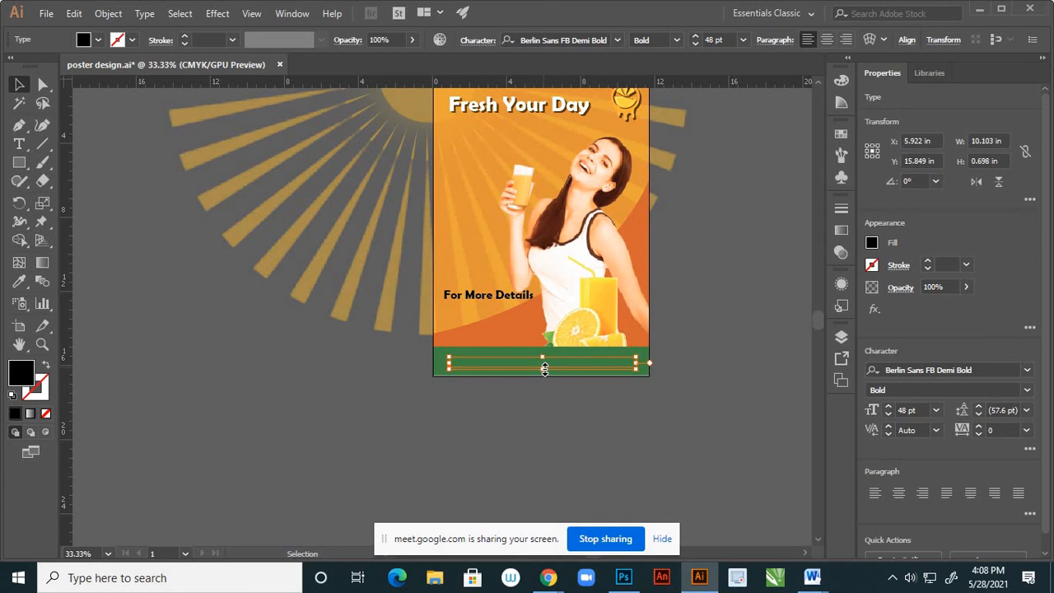
Cut the contact line and paste it in place on a new topmost layer above the green band
{"action": "key", "text": "ctrl"}
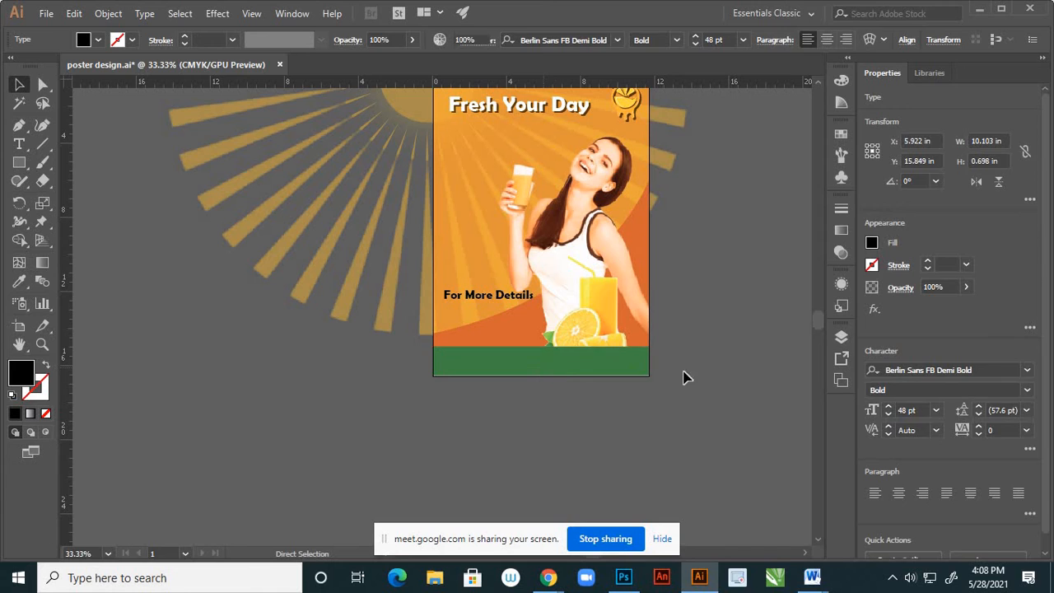
{"action": "left_click", "coordinate": [684, 374]}
{"action": "left_click", "coordinate": [841, 337]}
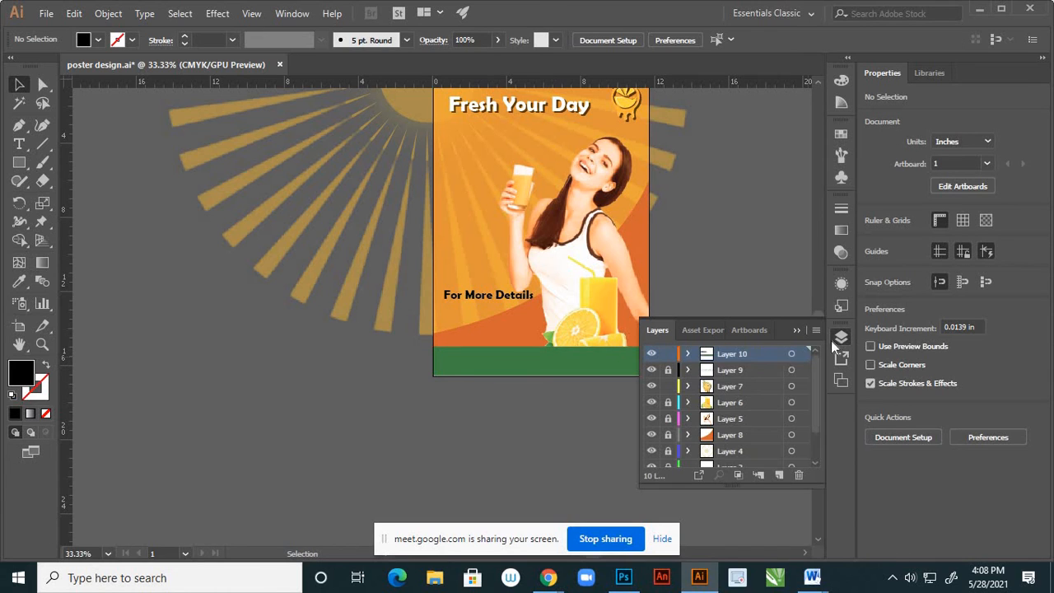
{"action": "left_click", "coordinate": [779, 476]}
{"action": "left_click", "coordinate": [792, 355]}
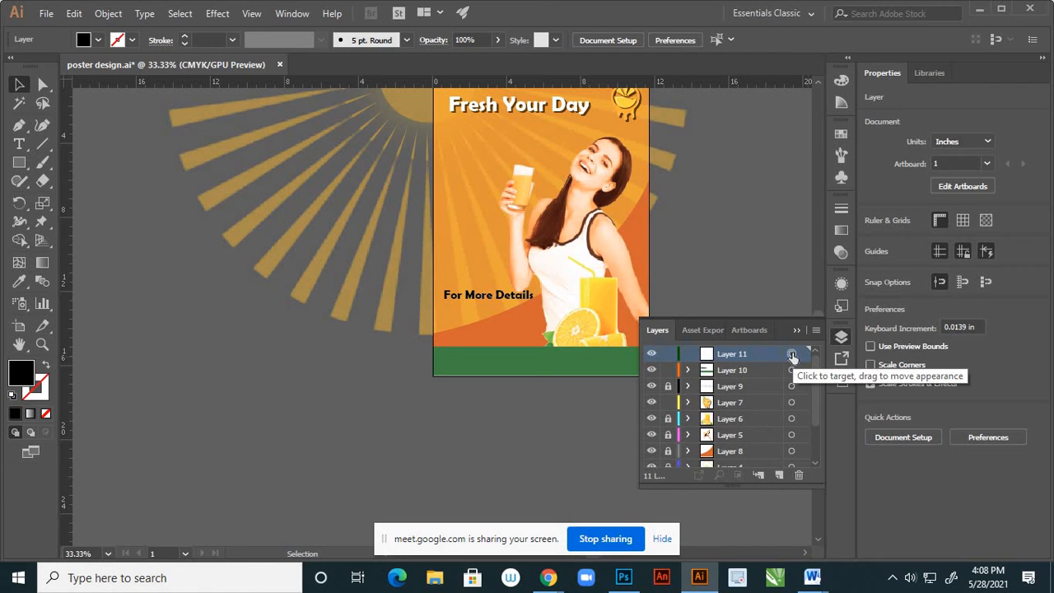
{"action": "key", "text": "ctrl+f"}
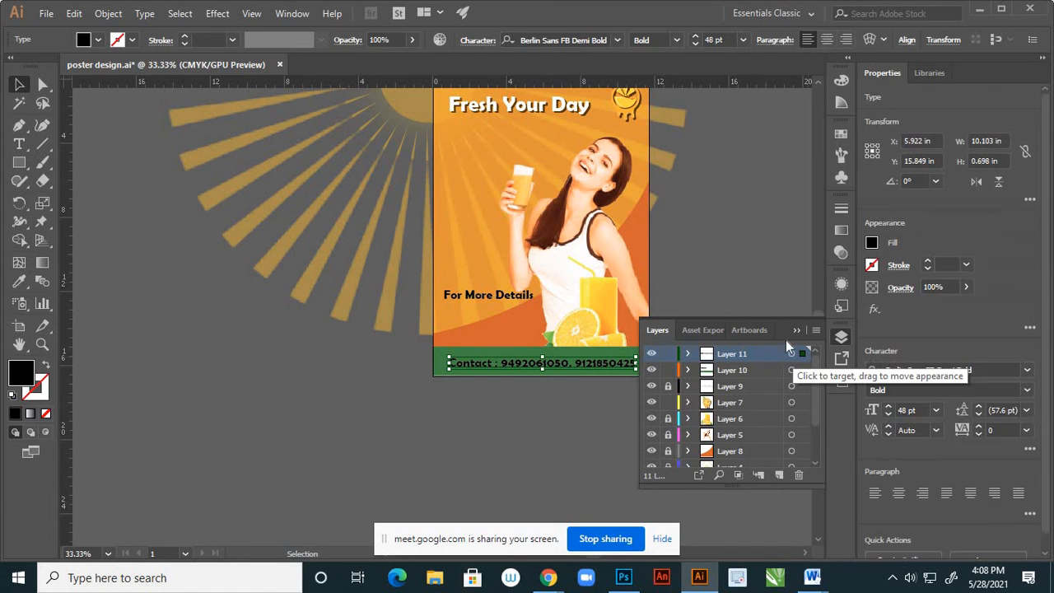
Set the contact line's fill colour to white and deselect it
{"action": "double_click", "coordinate": [29, 372]}
{"action": "left_click_drag", "start_coordinate": [630, 249], "coordinate": [616, 231]}
{"action": "key", "text": "Return"}
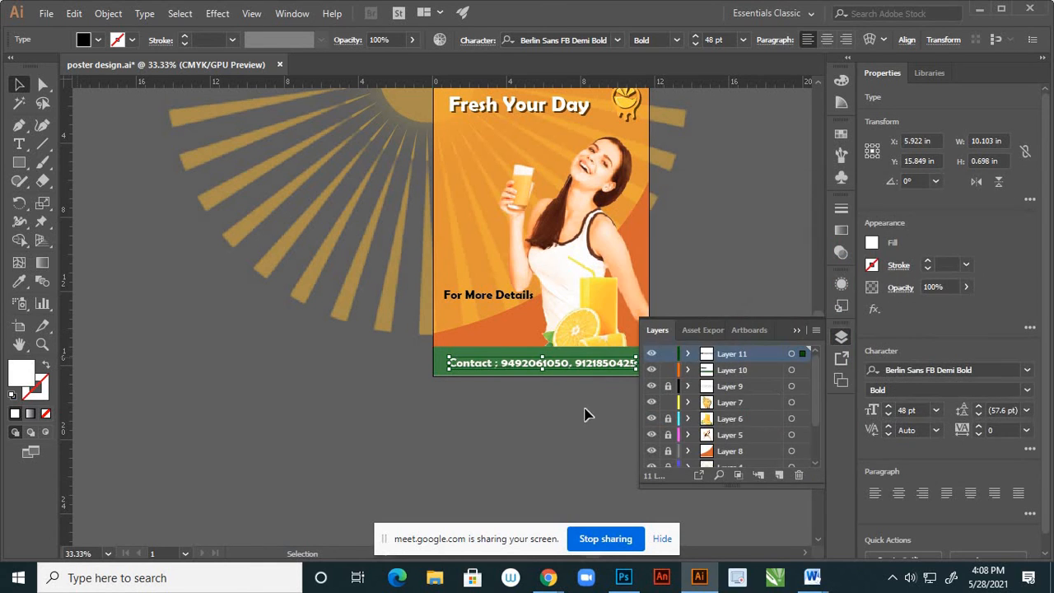
{"action": "left_click", "coordinate": [565, 413]}
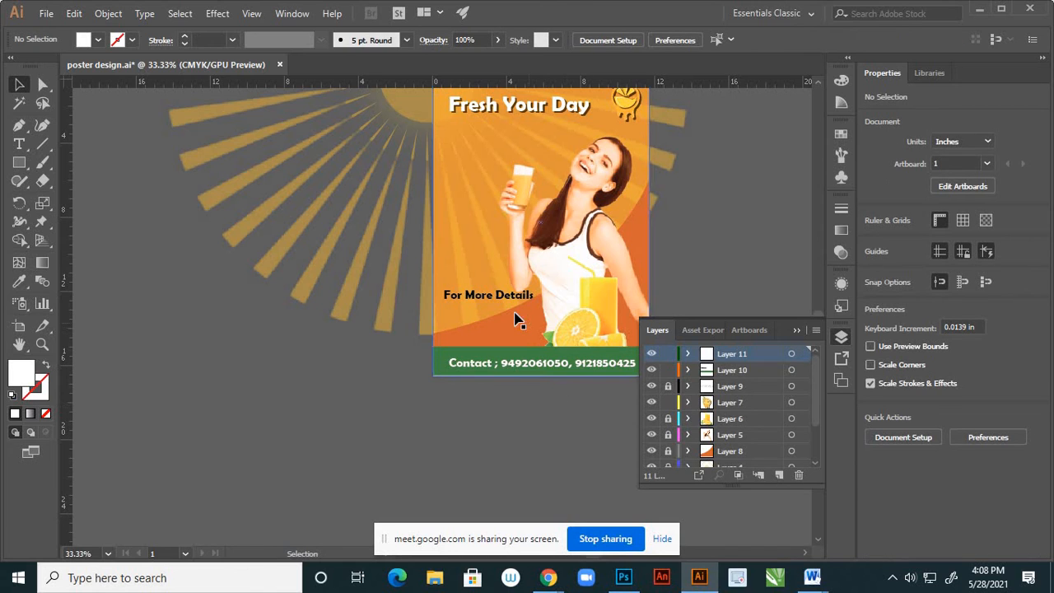
Move the "For More Details" text down to just above the green band, aligned with the contact line's start, at about X 3.30 in, Y 14.47 in
{"action": "left_click", "coordinate": [486, 301]}
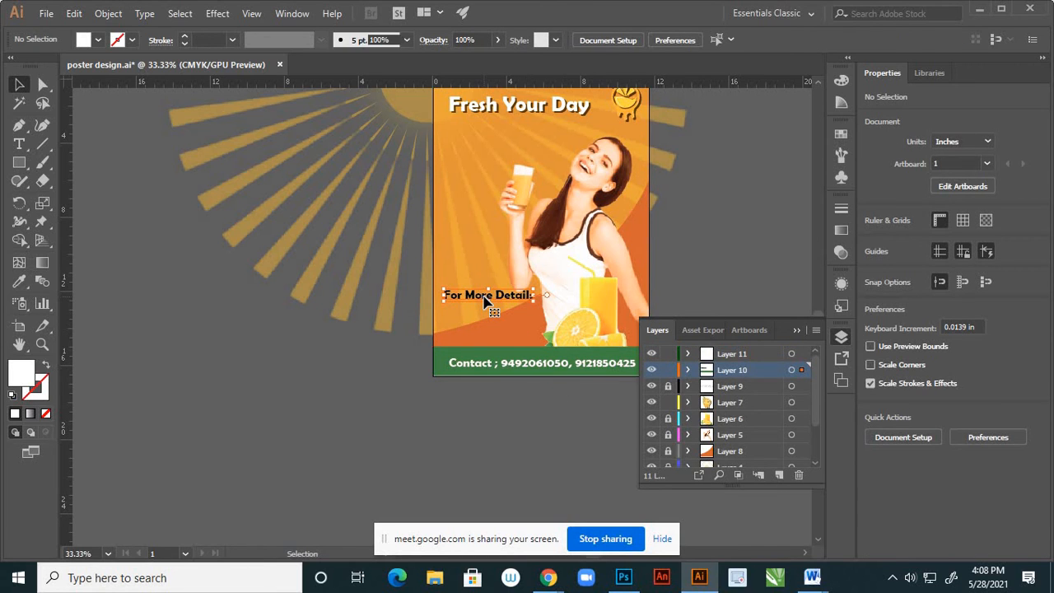
{"action": "left_click_drag", "start_coordinate": [486, 301], "coordinate": [489, 343]}
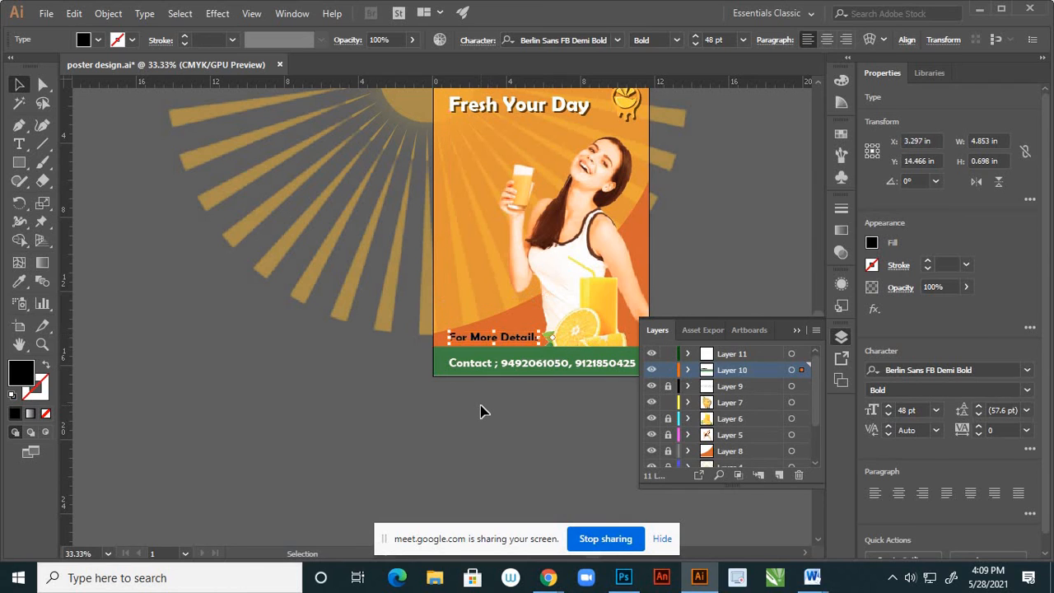
{"action": "left_click", "coordinate": [483, 411]}
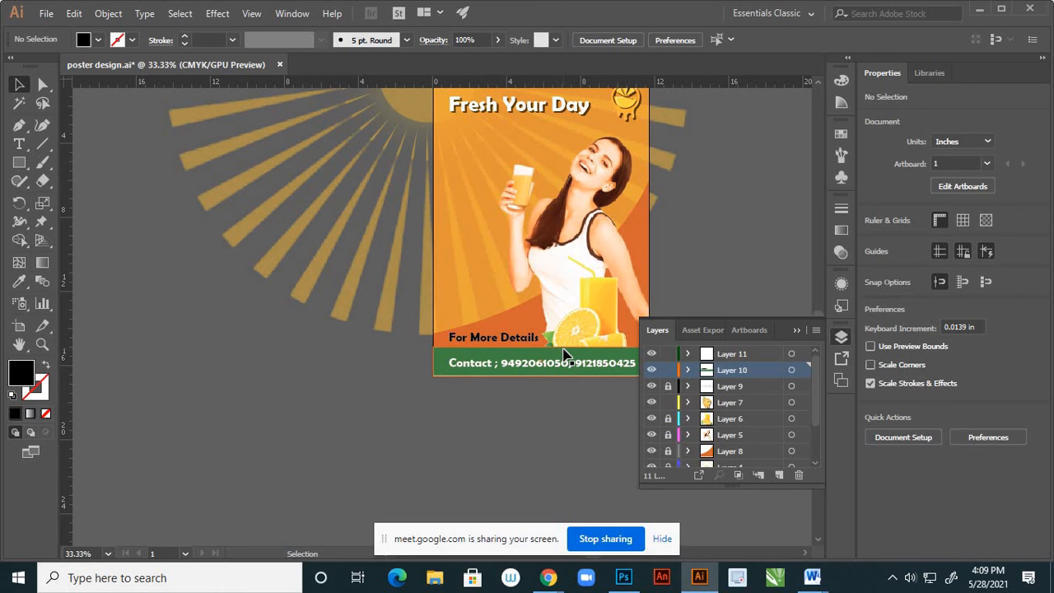
{"action": "scroll", "coordinate": [486, 347], "scroll_direction": "up", "scroll_amount": 3}
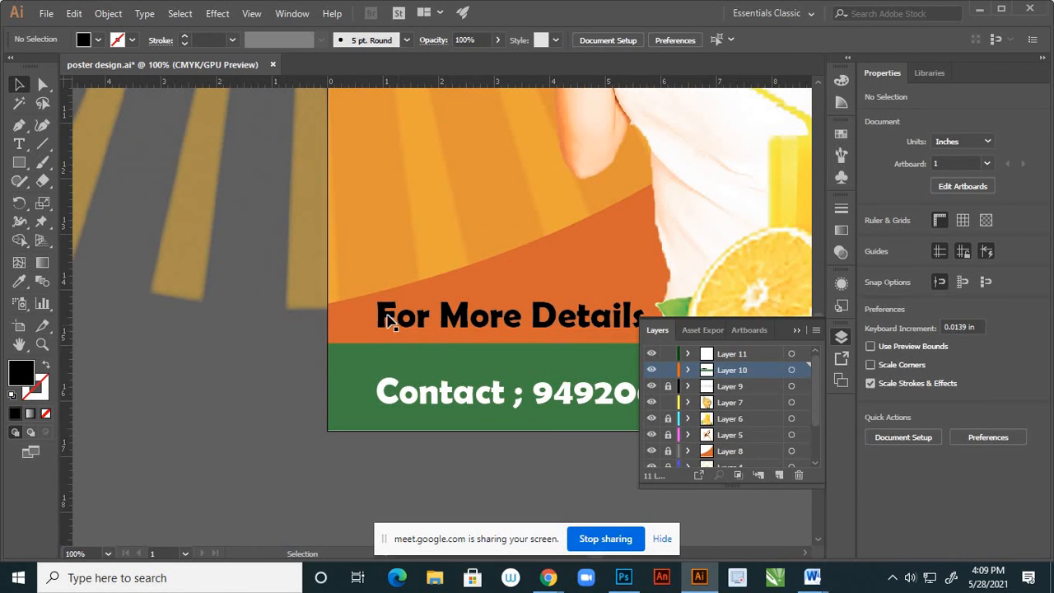
{"action": "mouse_move", "coordinate": [392, 319]}
{"action": "left_mouse_down"}
{"action": "mouse_move", "coordinate": [418, 315]}
{"action": "mouse_move", "coordinate": [404, 318]}
{"action": "left_mouse_up"}
{"action": "scroll", "coordinate": [444, 304], "scroll_direction": "down", "scroll_amount": 4}
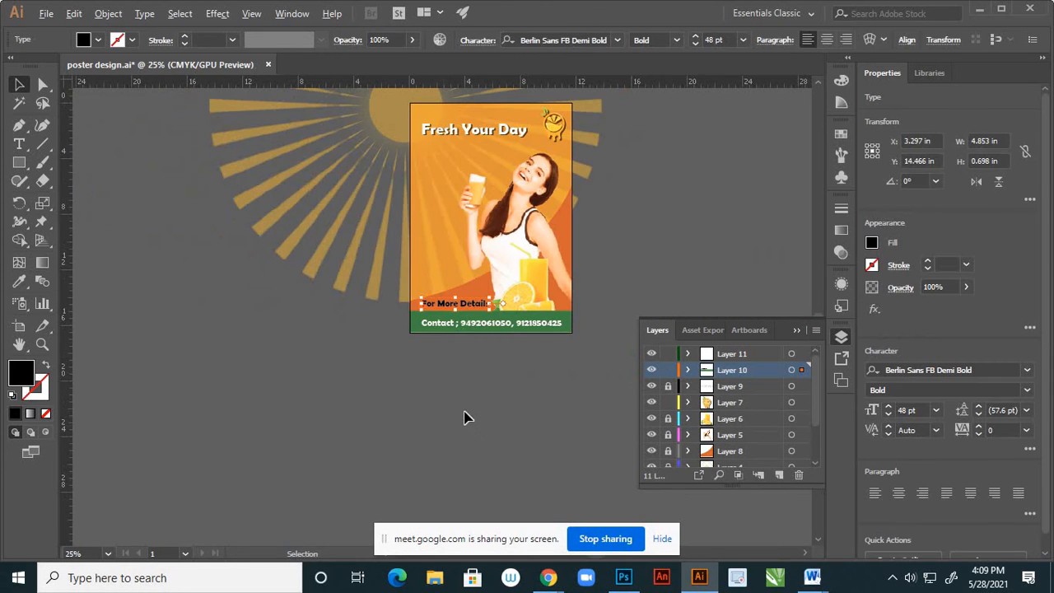
{"action": "left_click", "coordinate": [494, 336]}
Examine the contact line, the "For More Details" text and the overall poster layout at close-up and full view
{"action": "scroll", "coordinate": [478, 313], "scroll_direction": "up", "scroll_amount": 3}
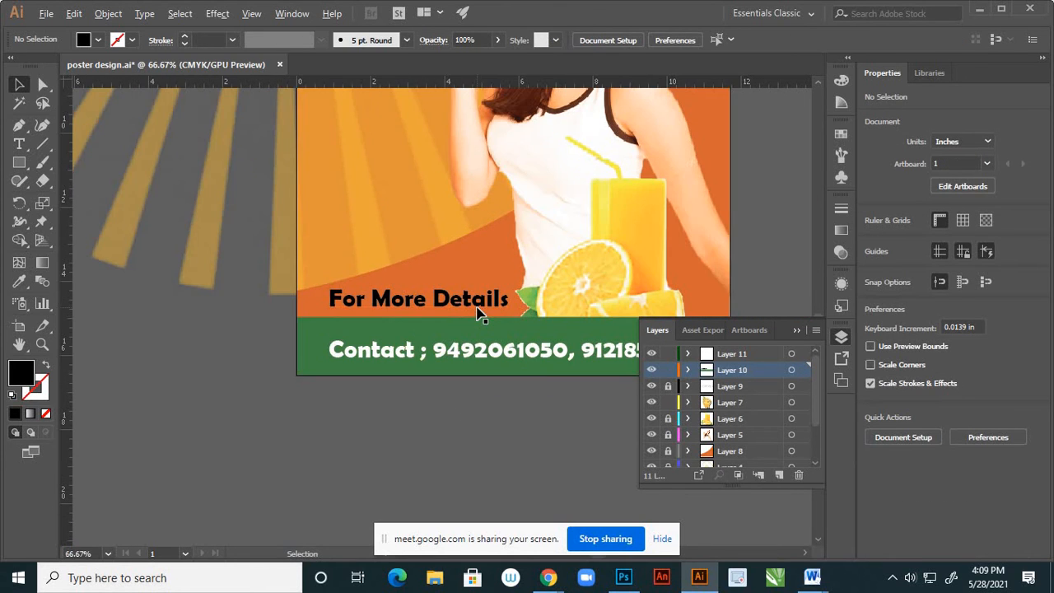
{"action": "scroll", "coordinate": [506, 377], "scroll_direction": "down", "scroll_amount": 1}
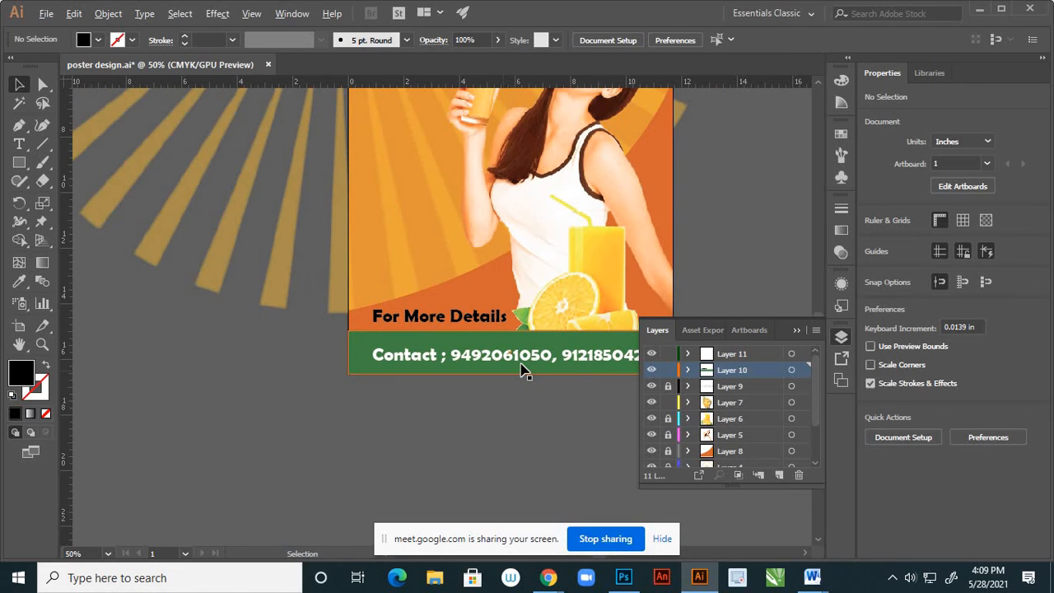
{"action": "scroll", "coordinate": [522, 370], "scroll_direction": "up", "scroll_amount": 2}
{"action": "left_click", "coordinate": [527, 347]}
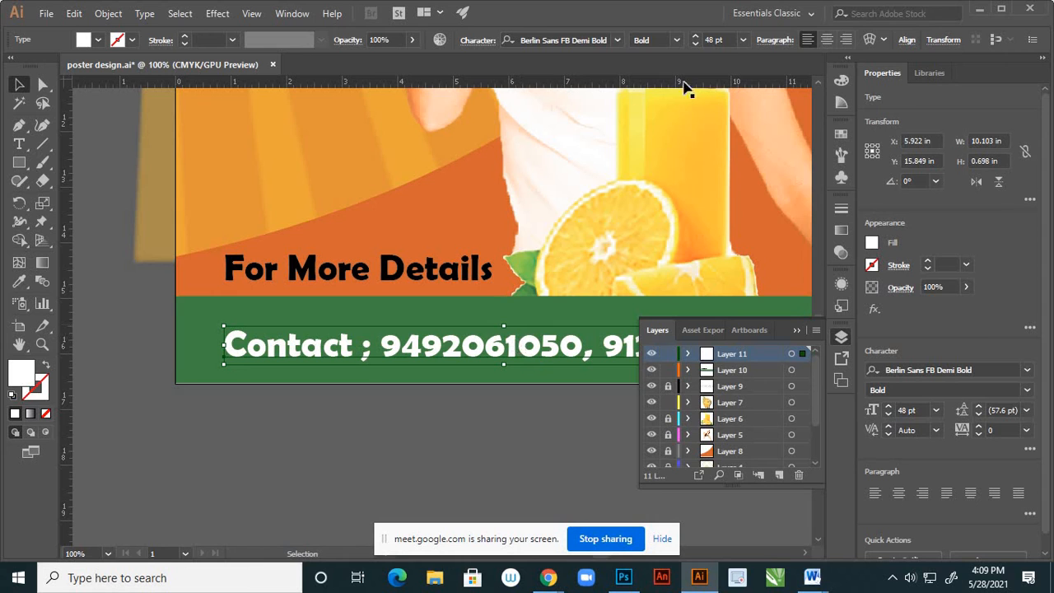
{"action": "scroll", "coordinate": [337, 322], "scroll_direction": "down", "scroll_amount": 5}
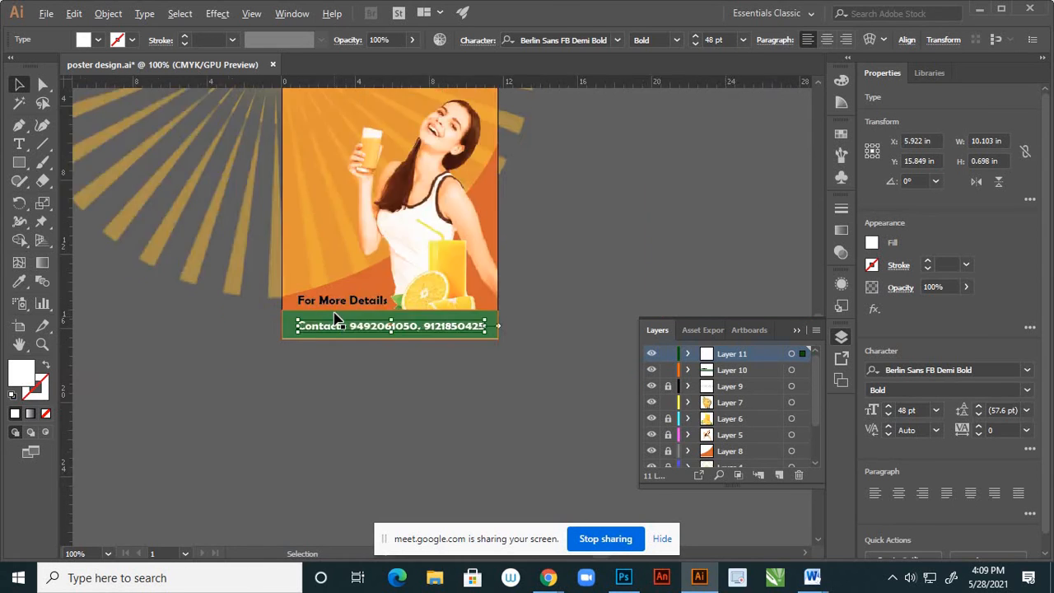
{"action": "scroll", "coordinate": [346, 317], "scroll_direction": "up", "scroll_amount": 2}
{"action": "scroll", "coordinate": [326, 334], "scroll_direction": "up", "scroll_amount": 3}
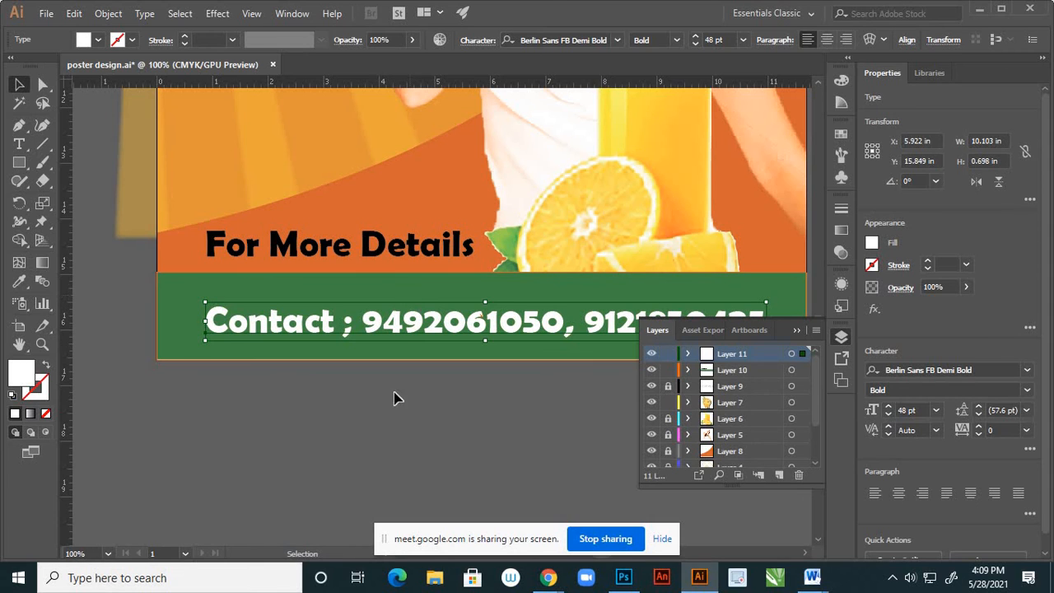
{"action": "left_click", "coordinate": [416, 404]}
{"action": "scroll", "coordinate": [445, 385], "scroll_direction": "down", "scroll_amount": 4}
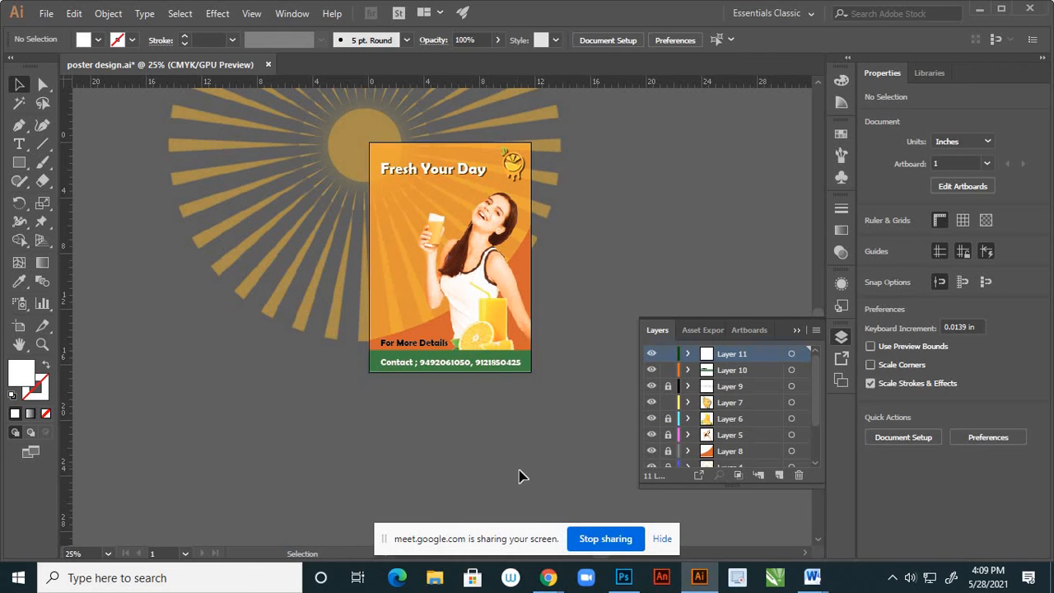
{"action": "left_click", "coordinate": [796, 329]}
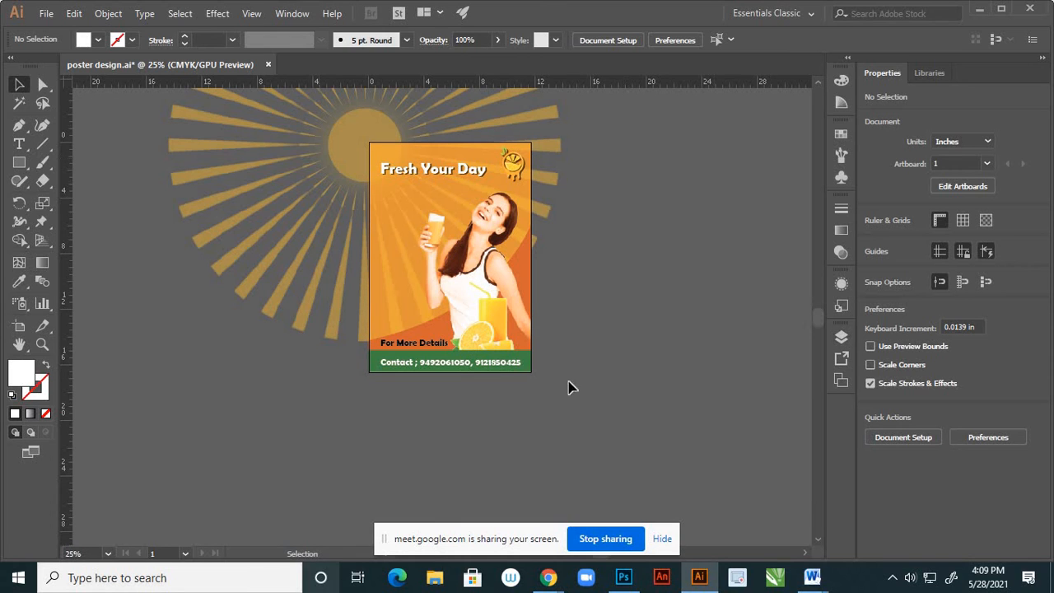
{"action": "scroll", "coordinate": [496, 289], "scroll_direction": "up", "scroll_amount": 2}
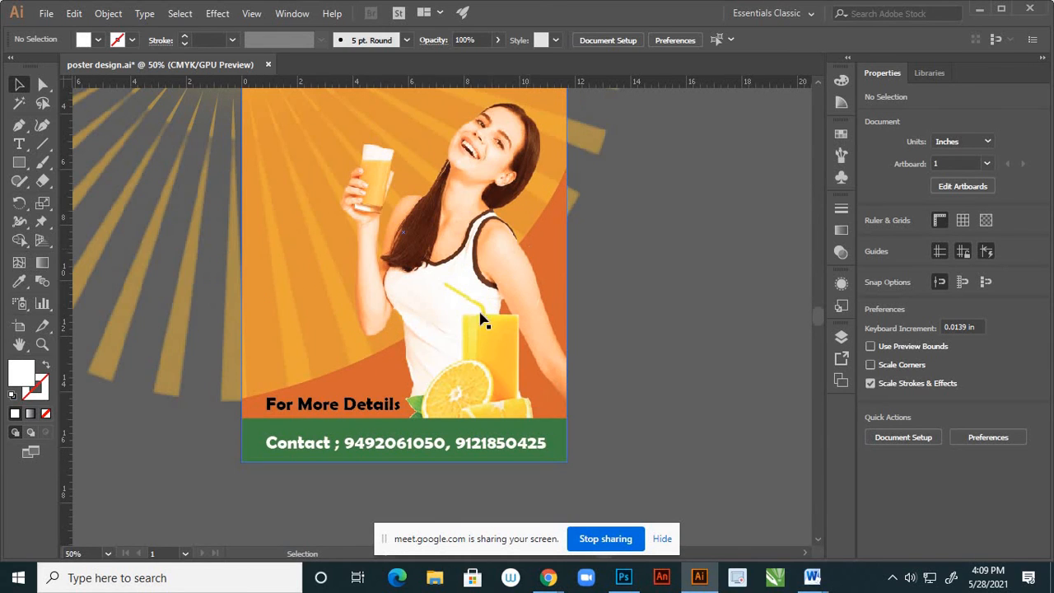
{"action": "scroll", "coordinate": [507, 347], "scroll_direction": "down", "scroll_amount": 2}
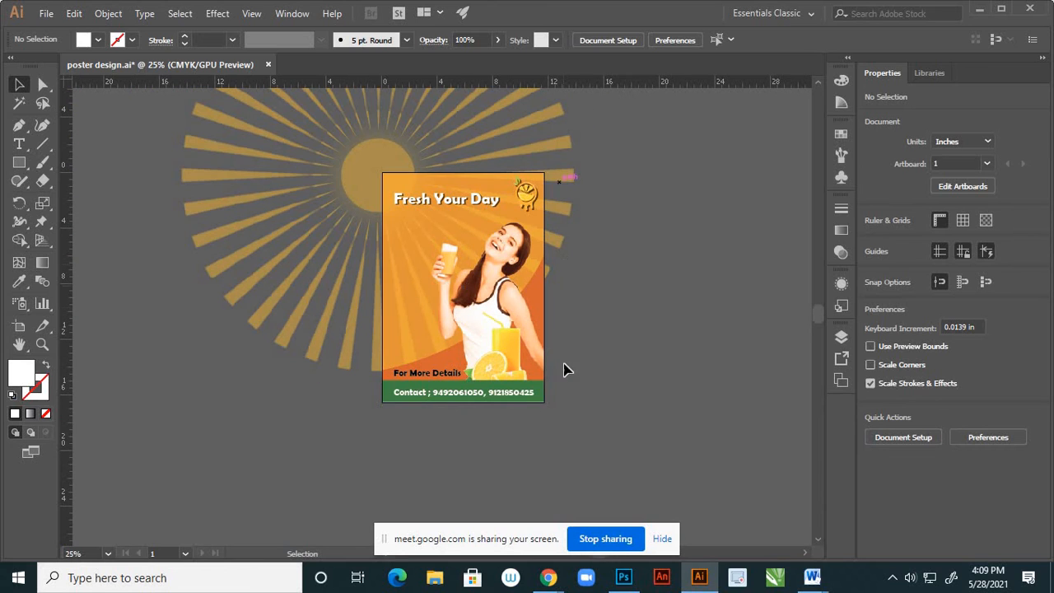
{"action": "scroll", "coordinate": [523, 362], "scroll_direction": "up", "scroll_amount": 3}
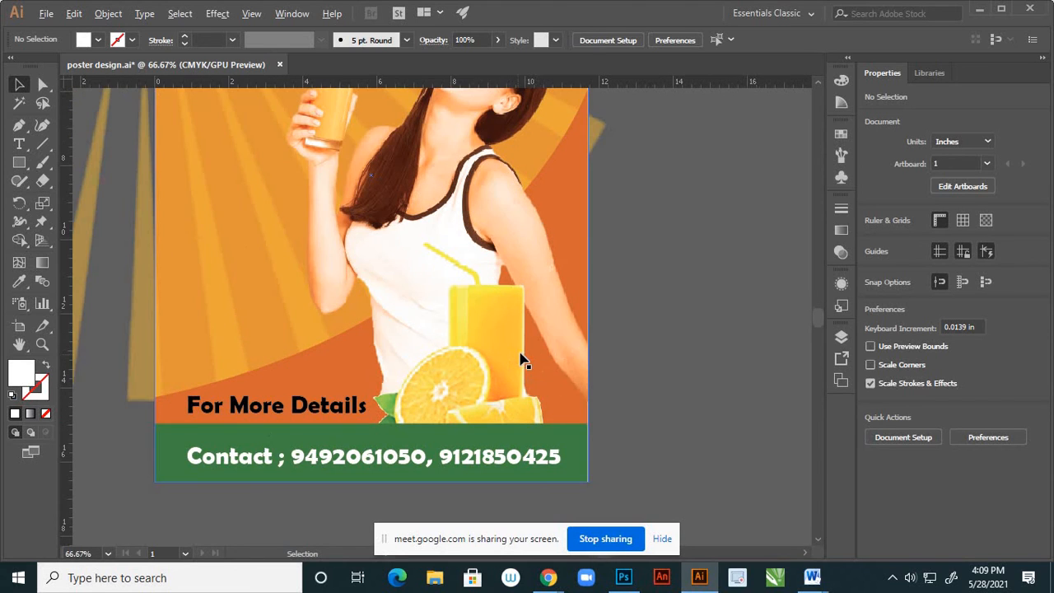
{"action": "scroll", "coordinate": [585, 341], "scroll_direction": "down", "scroll_amount": 2}
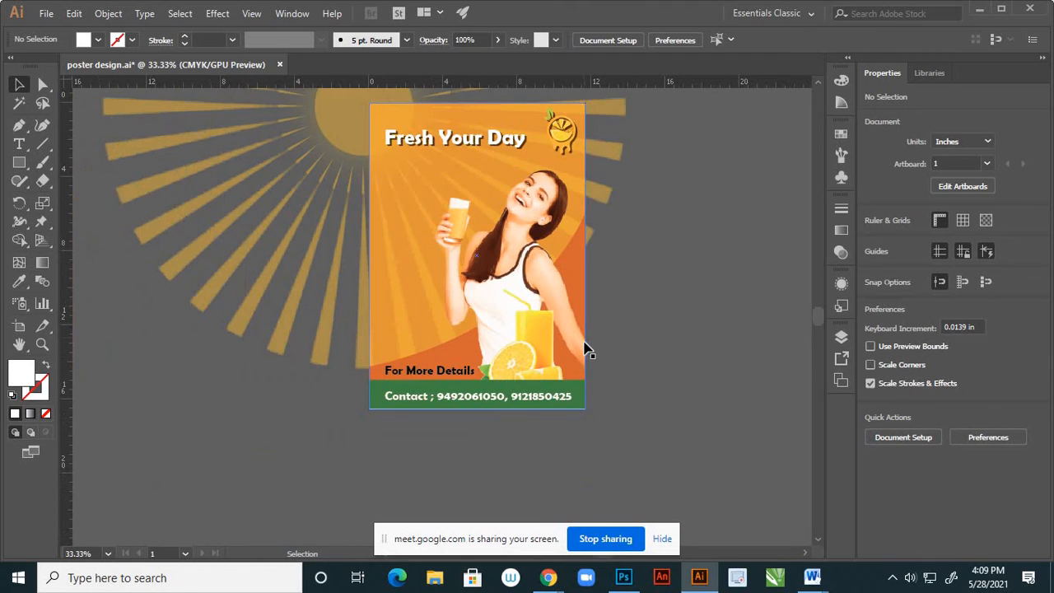
{"action": "scroll", "coordinate": [555, 360], "scroll_direction": "up", "scroll_amount": 2}
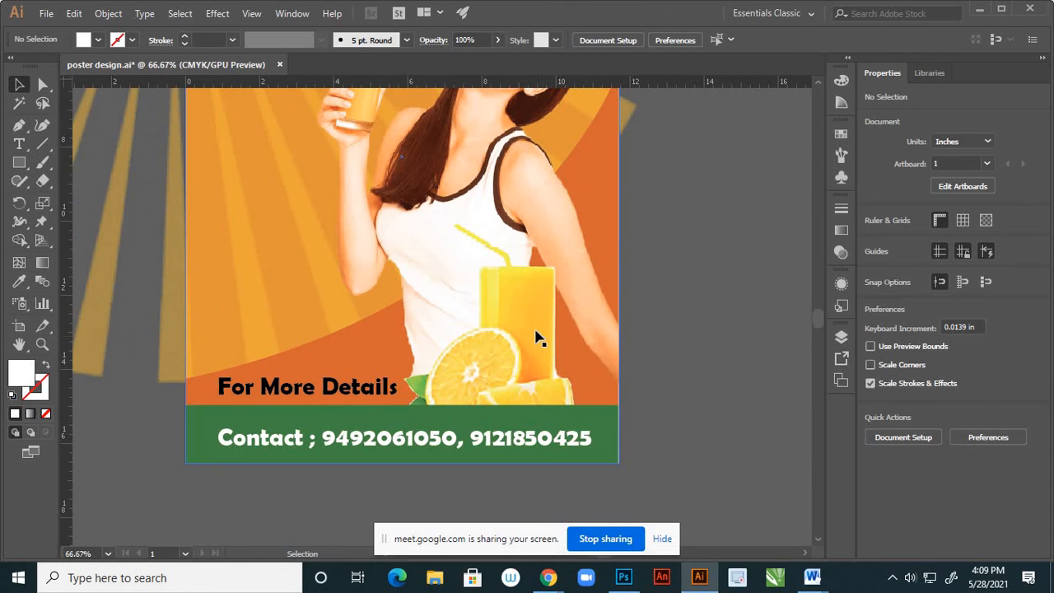
Unlock Layer 6 and select the juice glass and orange slices group
{"action": "left_click", "coordinate": [536, 336]}
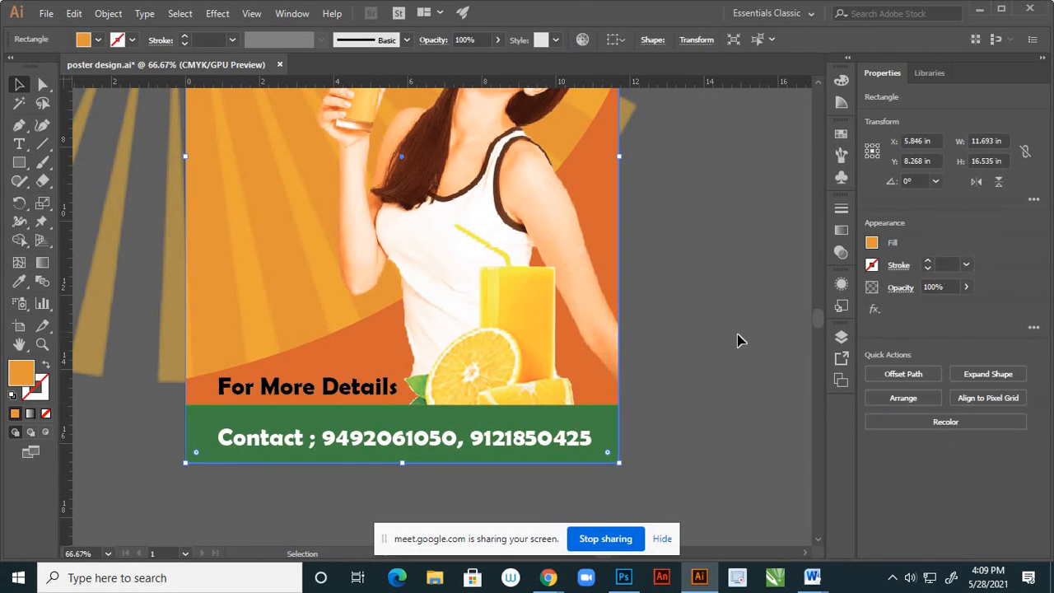
{"action": "left_click", "coordinate": [840, 338]}
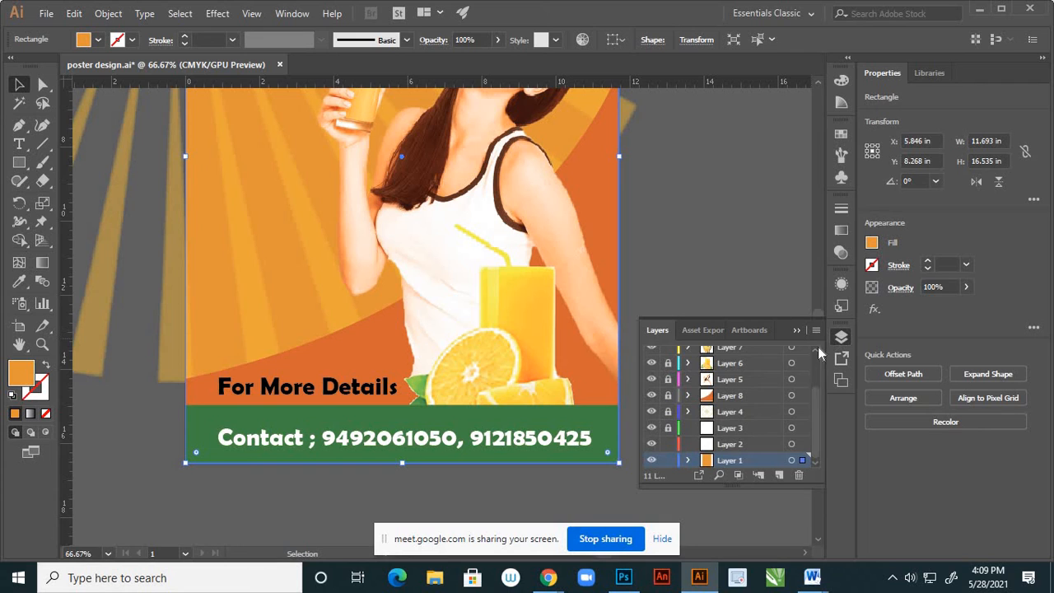
{"action": "left_click", "coordinate": [652, 367]}
{"action": "left_click", "coordinate": [652, 367]}
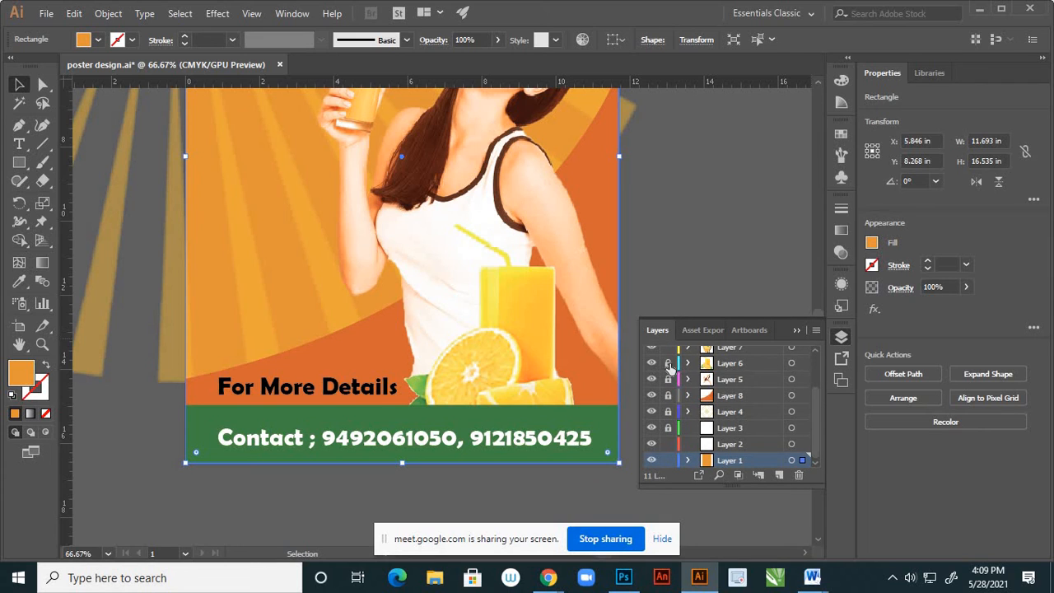
{"action": "left_click", "coordinate": [790, 364]}
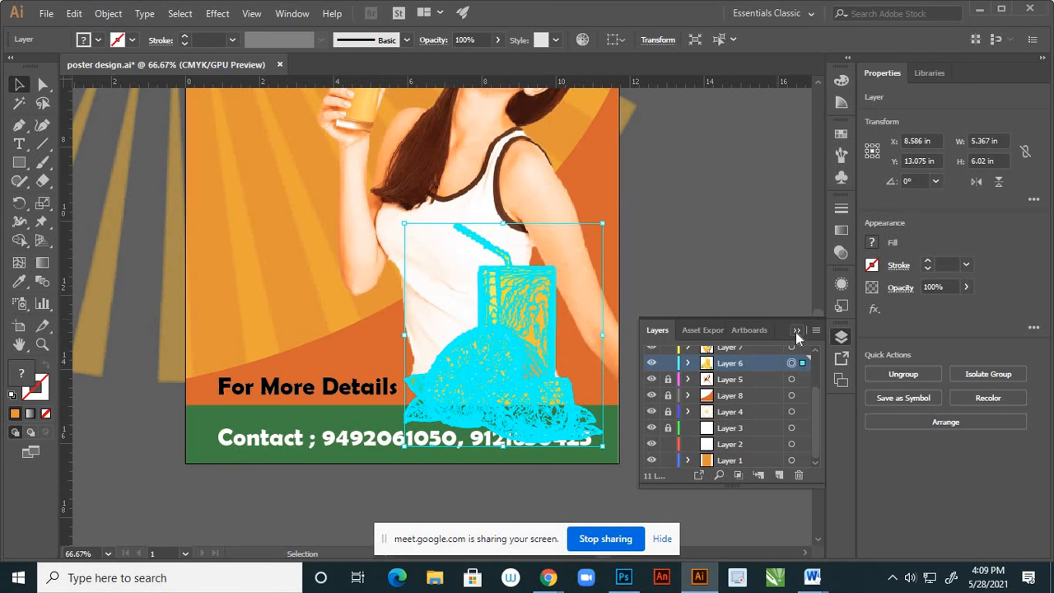
{"action": "left_click", "coordinate": [796, 331]}
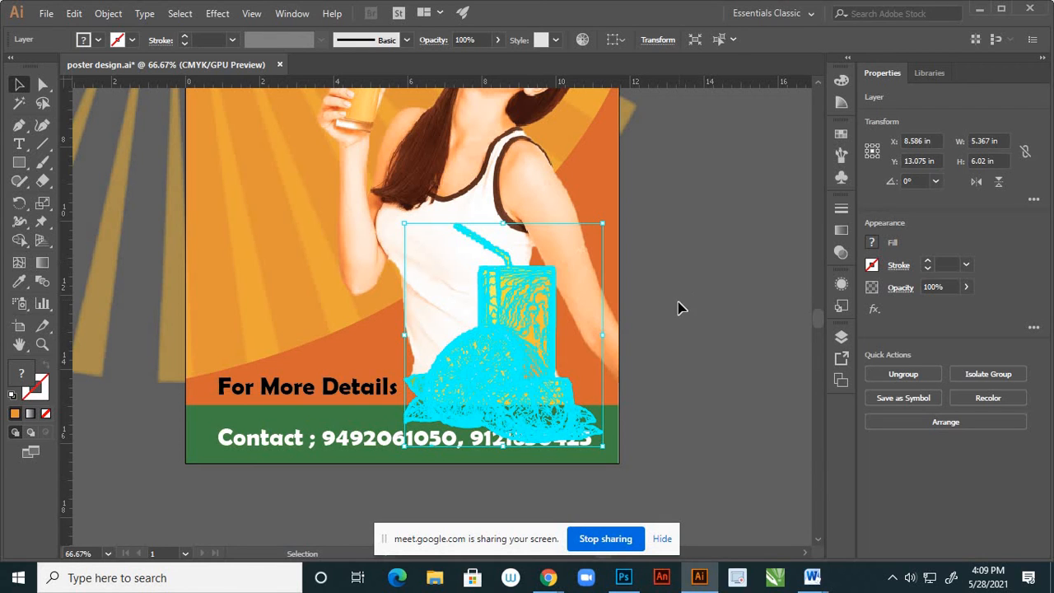
{"action": "left_click", "coordinate": [664, 318]}
{"action": "left_click", "coordinate": [535, 323]}
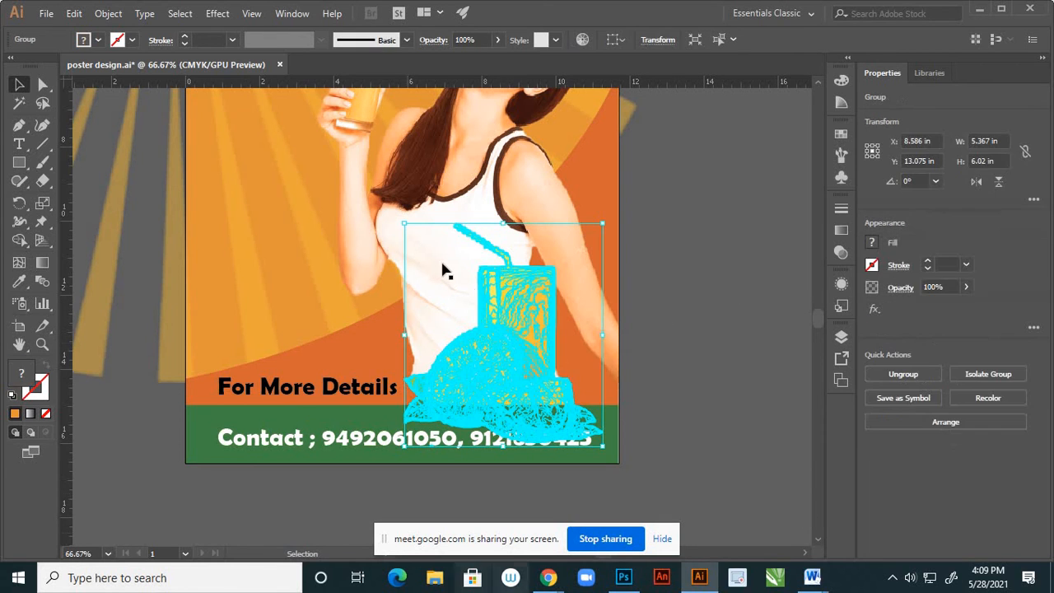
Apply a Multiply drop shadow to the juice group with 75% opacity, 0.1 in X and Y offsets and 0 in blur
{"action": "left_click", "coordinate": [218, 14]}
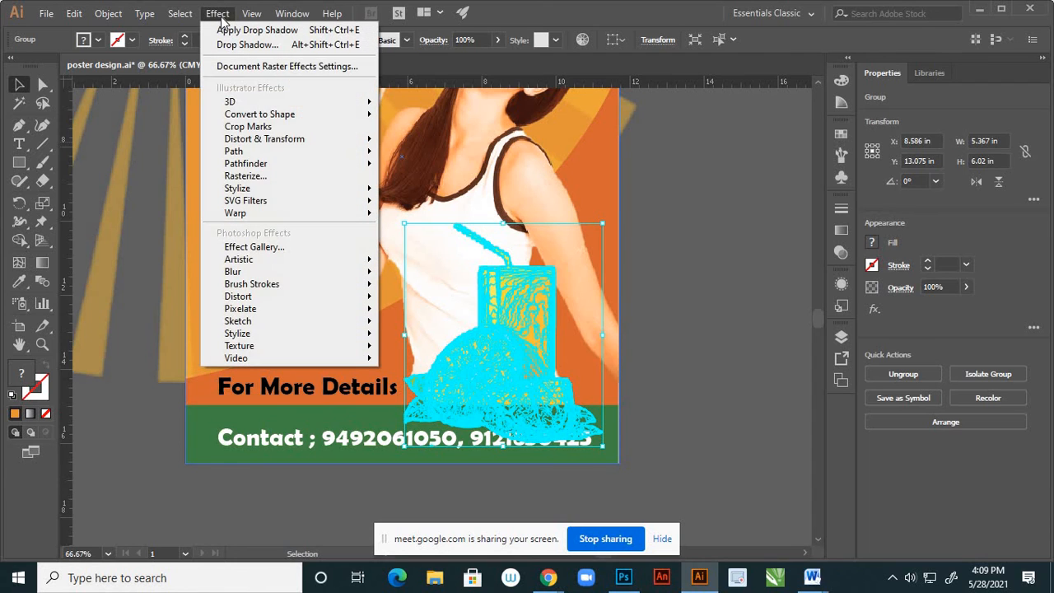
{"action": "mouse_move", "coordinate": [363, 188]}
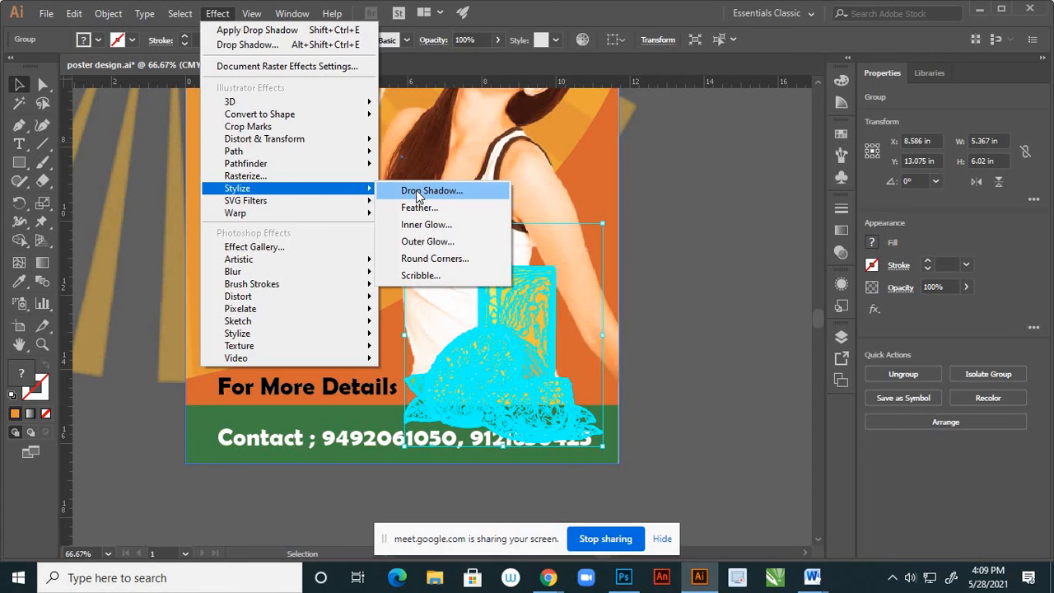
{"action": "left_click", "coordinate": [418, 192]}
{"action": "left_click", "coordinate": [673, 404]}
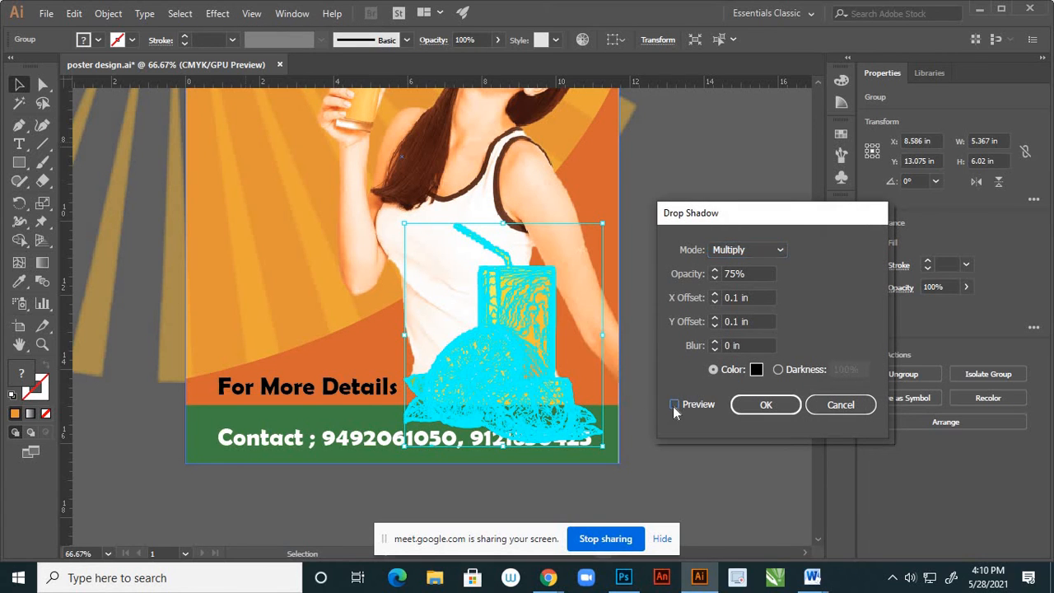
{"action": "left_click", "coordinate": [761, 405]}
{"action": "left_click", "coordinate": [683, 299]}
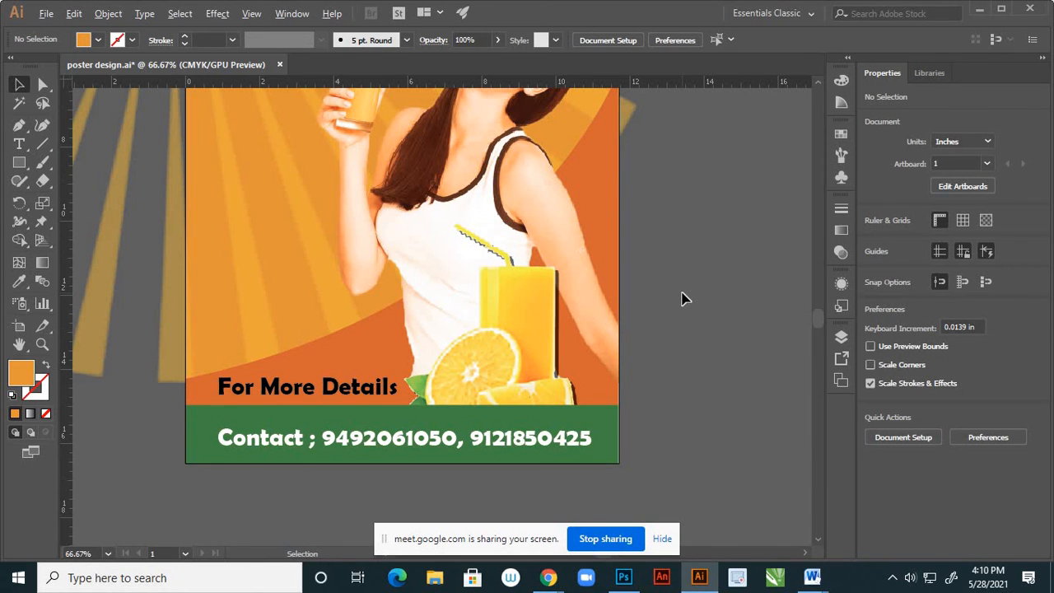
Unlock Layer 8 and target its dark orange curved shape behind the woman
{"action": "scroll", "coordinate": [683, 299], "scroll_direction": "down", "scroll_amount": 3}
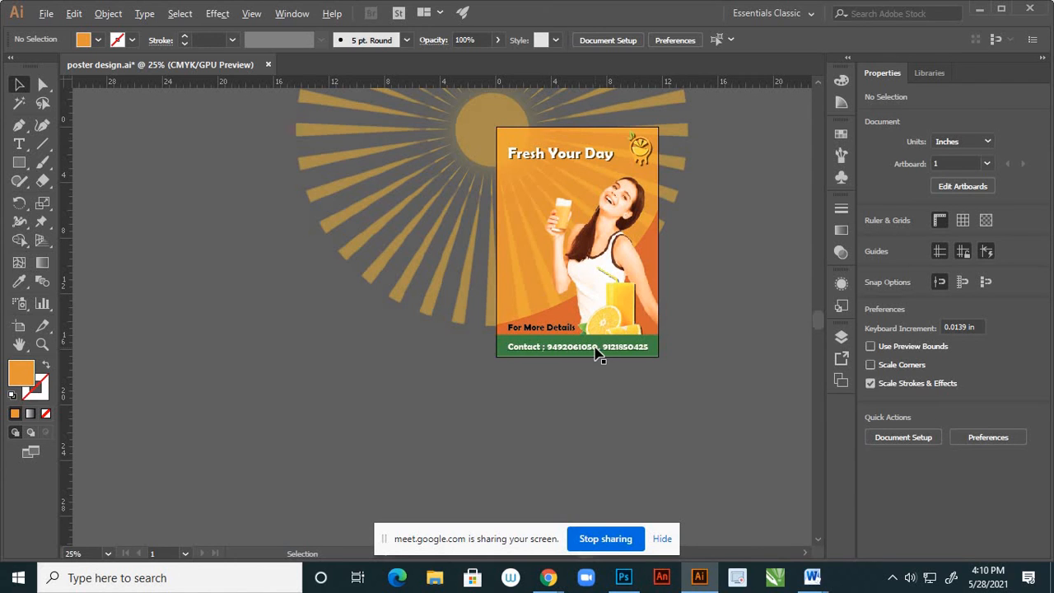
{"action": "scroll", "coordinate": [595, 351], "scroll_direction": "down", "scroll_amount": 1}
{"action": "scroll", "coordinate": [639, 262], "scroll_direction": "up", "scroll_amount": 1}
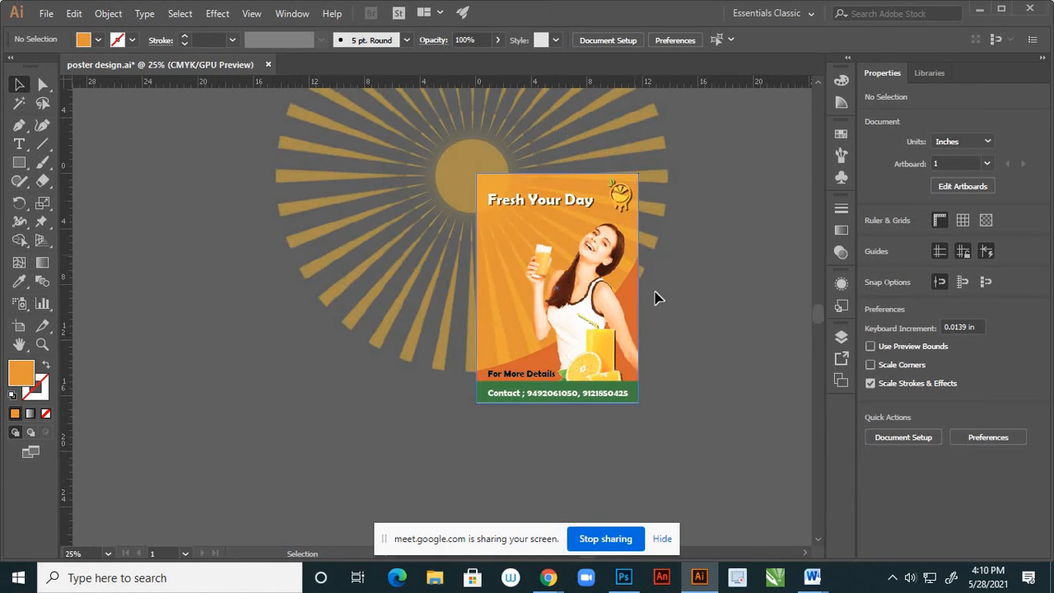
{"action": "scroll", "coordinate": [628, 333], "scroll_direction": "up", "scroll_amount": 1}
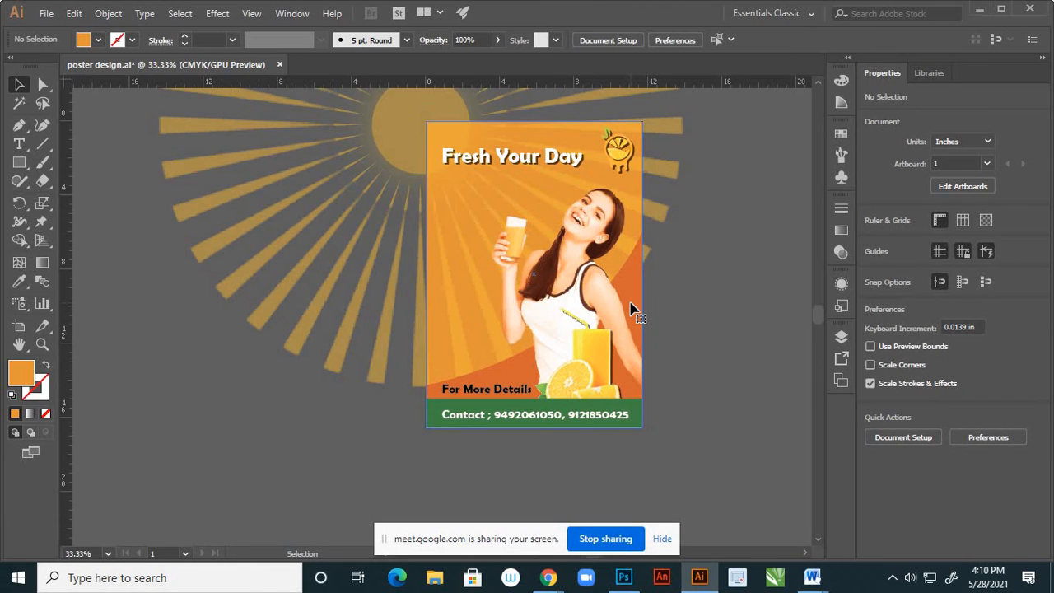
{"action": "left_click", "coordinate": [637, 315]}
{"action": "left_click", "coordinate": [839, 341]}
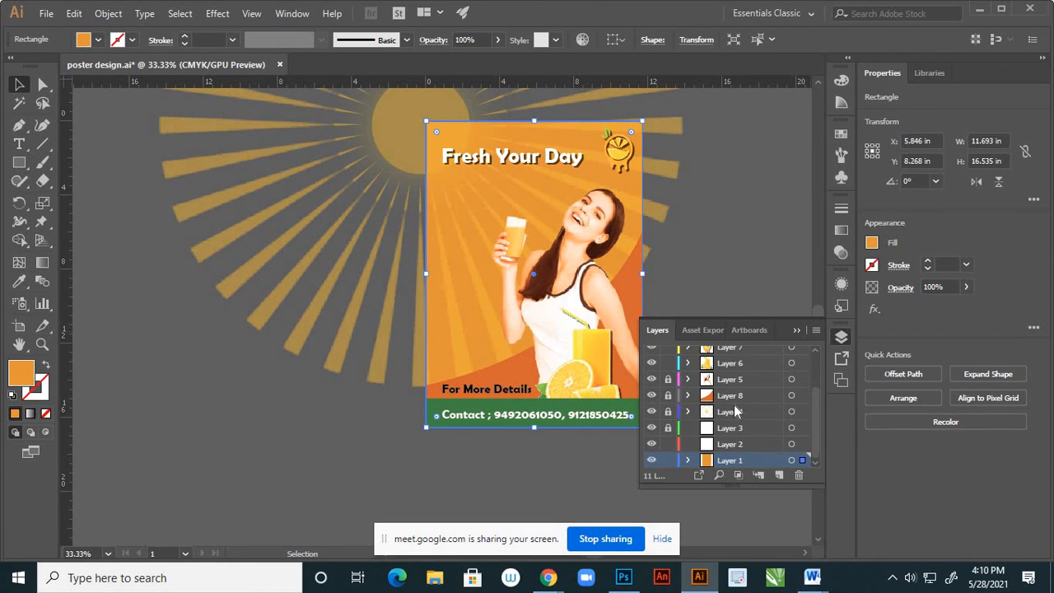
{"action": "left_click", "coordinate": [792, 397]}
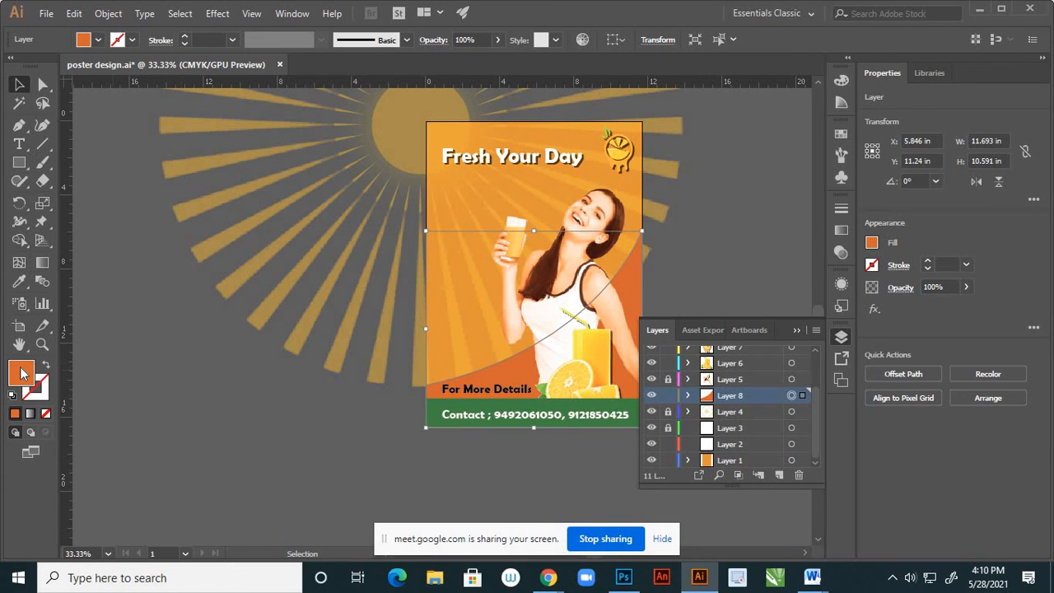
Try recolouring the curved shape's fill to the red-orange E8472D, then deselect it
{"action": "double_click", "coordinate": [22, 373]}
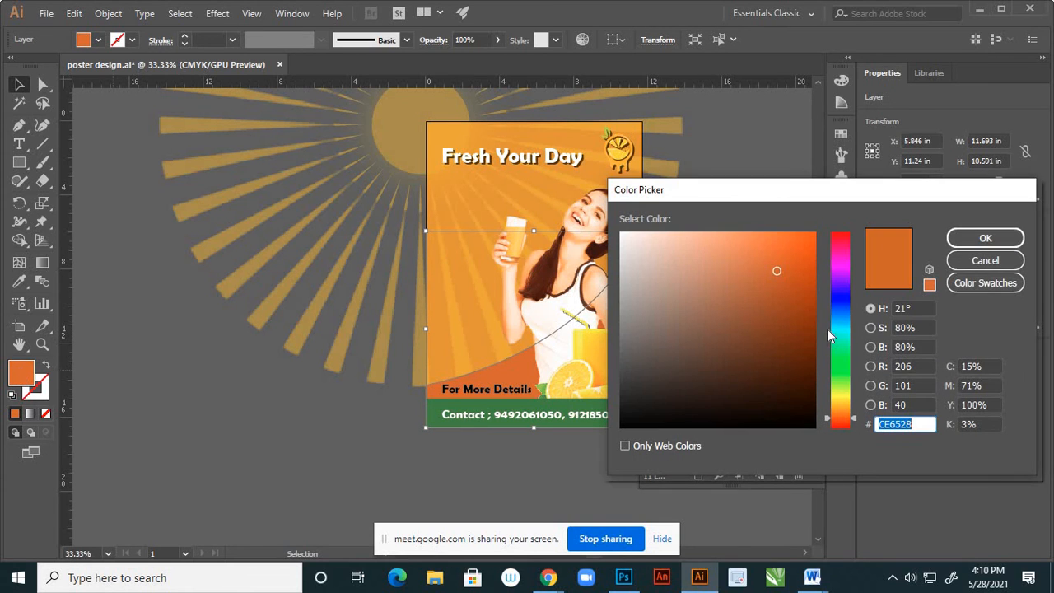
{"action": "left_click", "coordinate": [854, 423]}
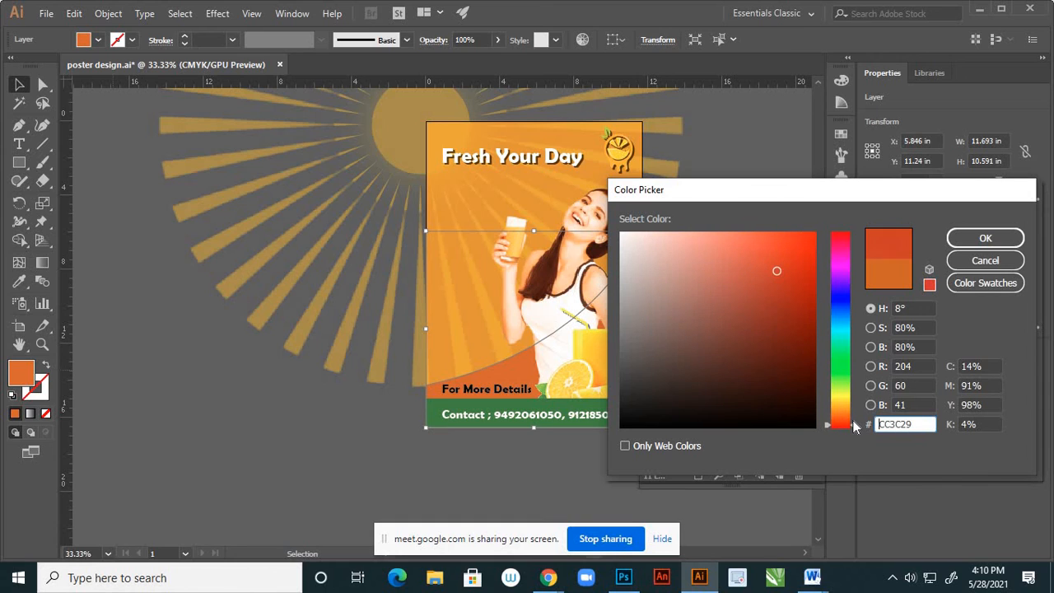
{"action": "left_click", "coordinate": [783, 249]}
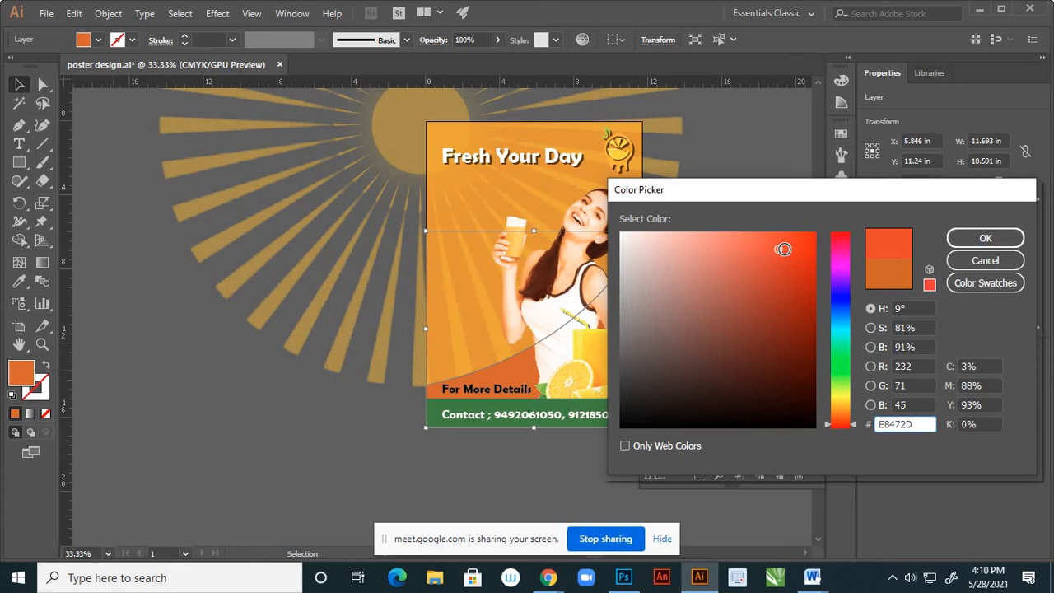
{"action": "left_click", "coordinate": [976, 237]}
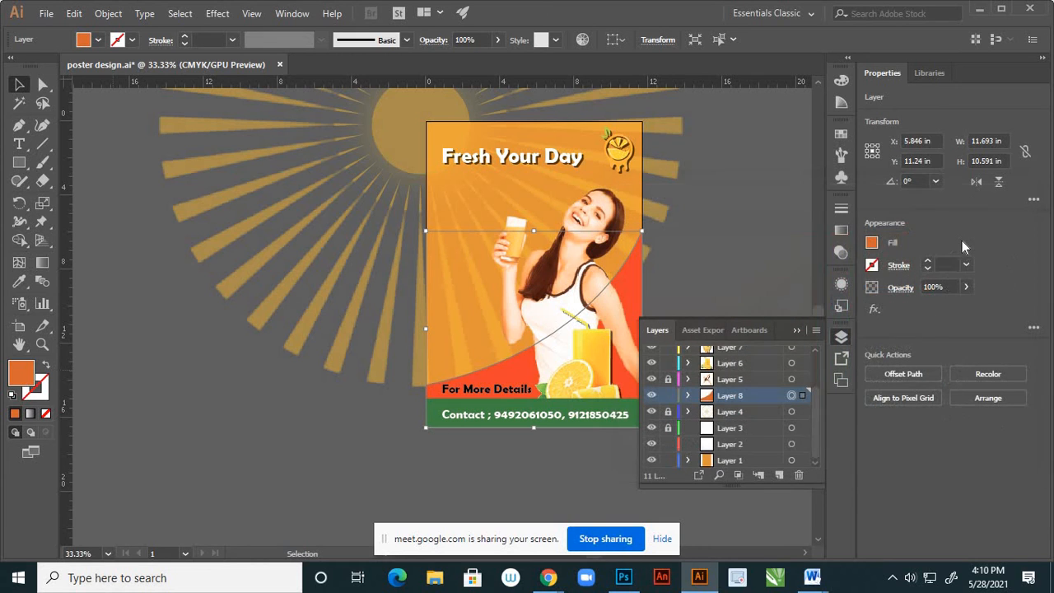
{"action": "left_click", "coordinate": [796, 329]}
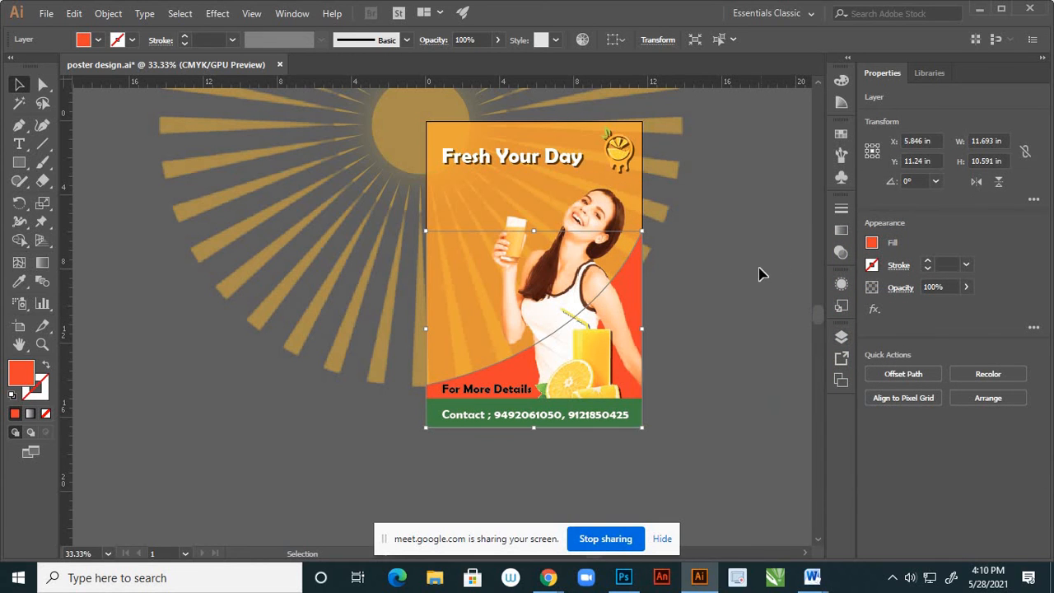
{"action": "left_click", "coordinate": [753, 280]}
{"action": "scroll", "coordinate": [694, 305], "scroll_direction": "down", "scroll_amount": 1}
{"action": "scroll", "coordinate": [656, 311], "scroll_direction": "up", "scroll_amount": 1}
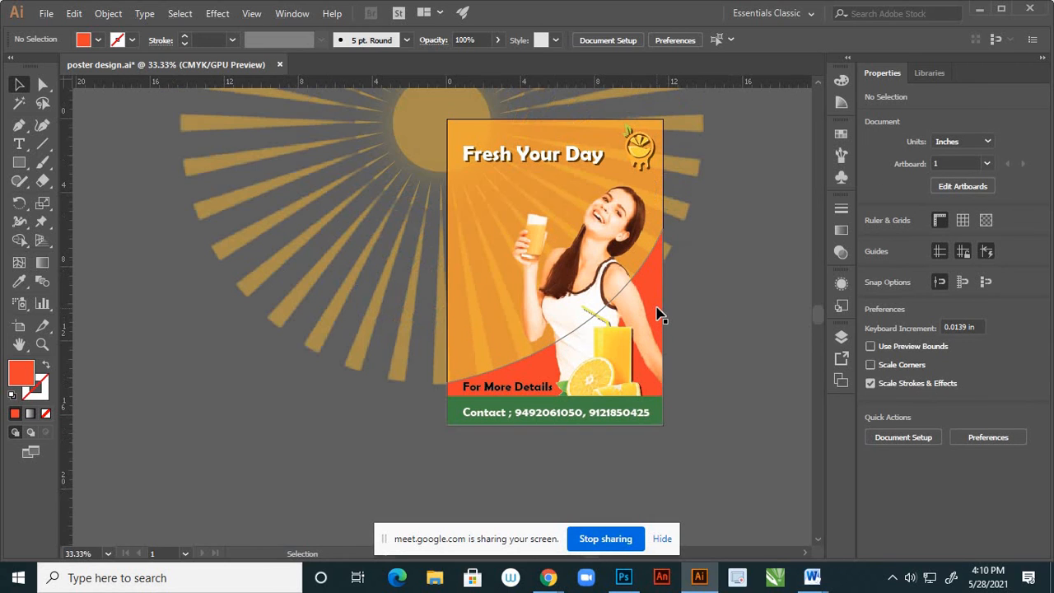
Recolour the fill of the curved shape behind the woman to the deeper orange CC5317, and deselect it
{"action": "left_click", "coordinate": [661, 313]}
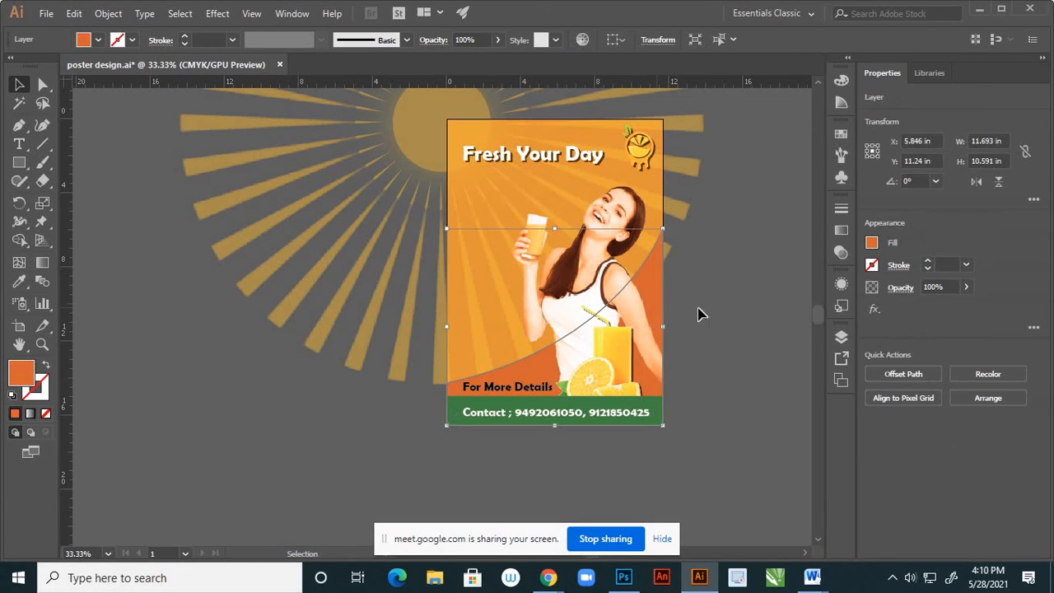
{"action": "double_click", "coordinate": [21, 373]}
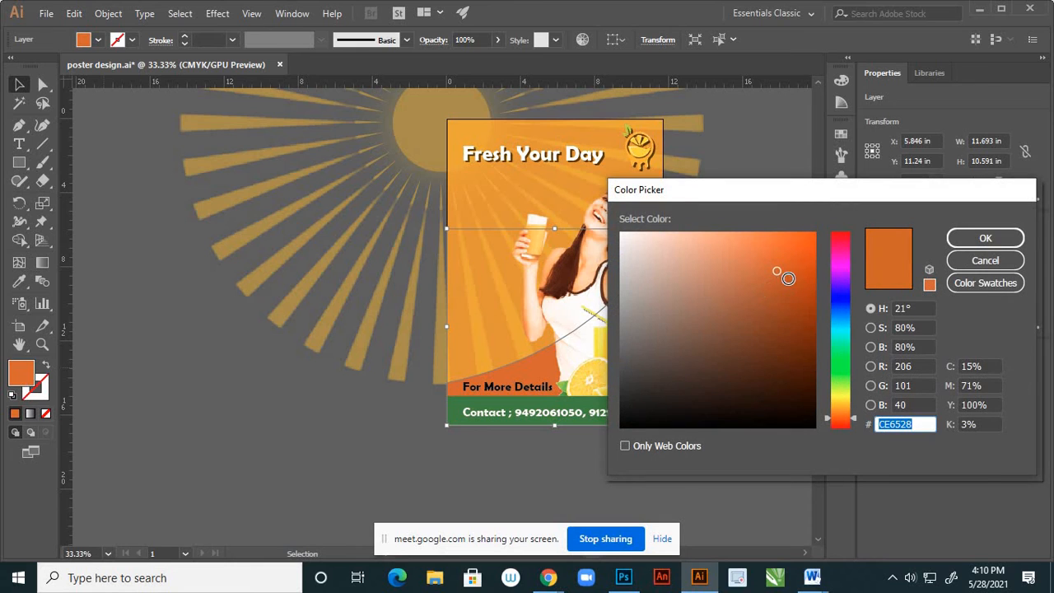
{"action": "left_click", "coordinate": [799, 271]}
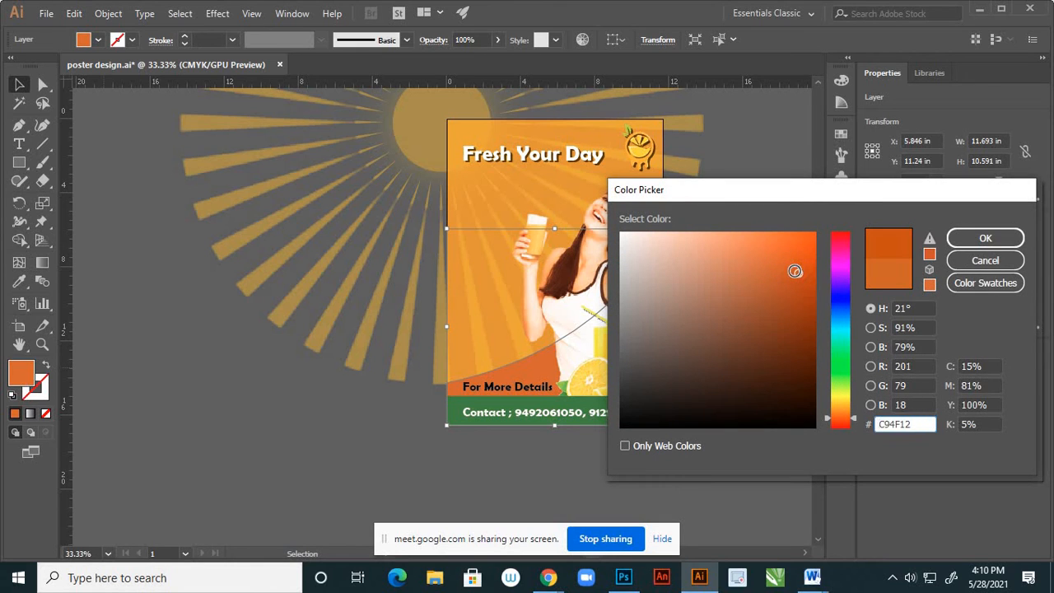
{"action": "left_click", "coordinate": [794, 271]}
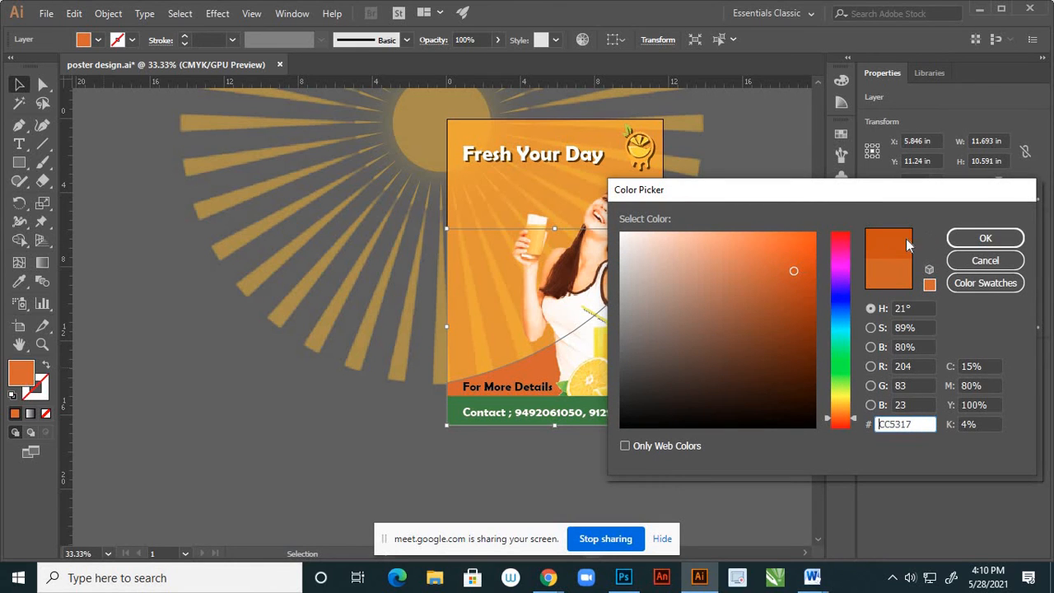
{"action": "left_click", "coordinate": [959, 239]}
{"action": "left_click", "coordinate": [720, 354]}
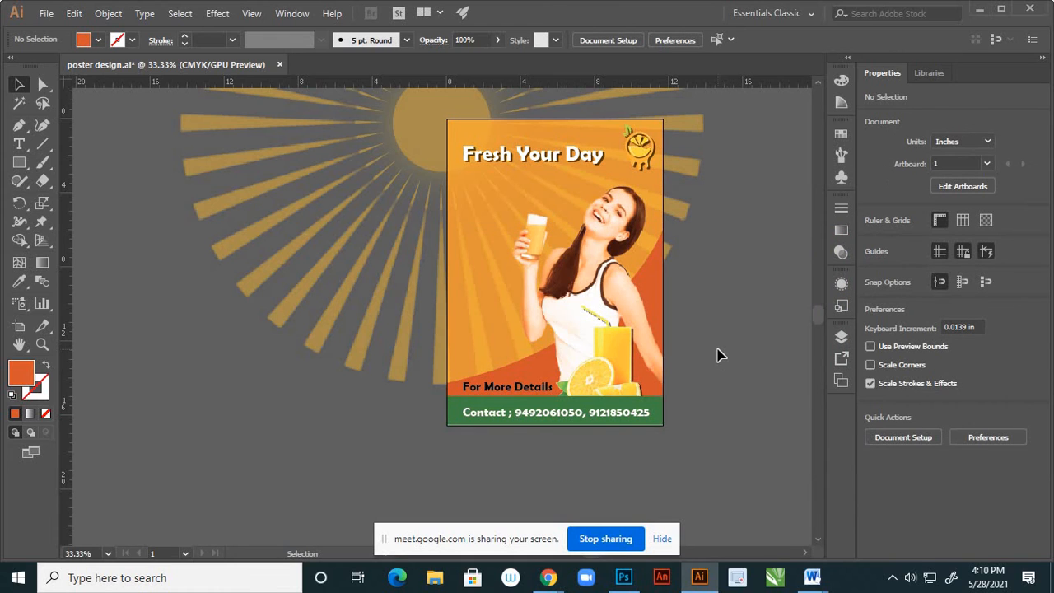
Unlock Layer 5 and target its image of the woman holding the juice glass
{"action": "scroll", "coordinate": [700, 338], "scroll_direction": "down", "scroll_amount": 1}
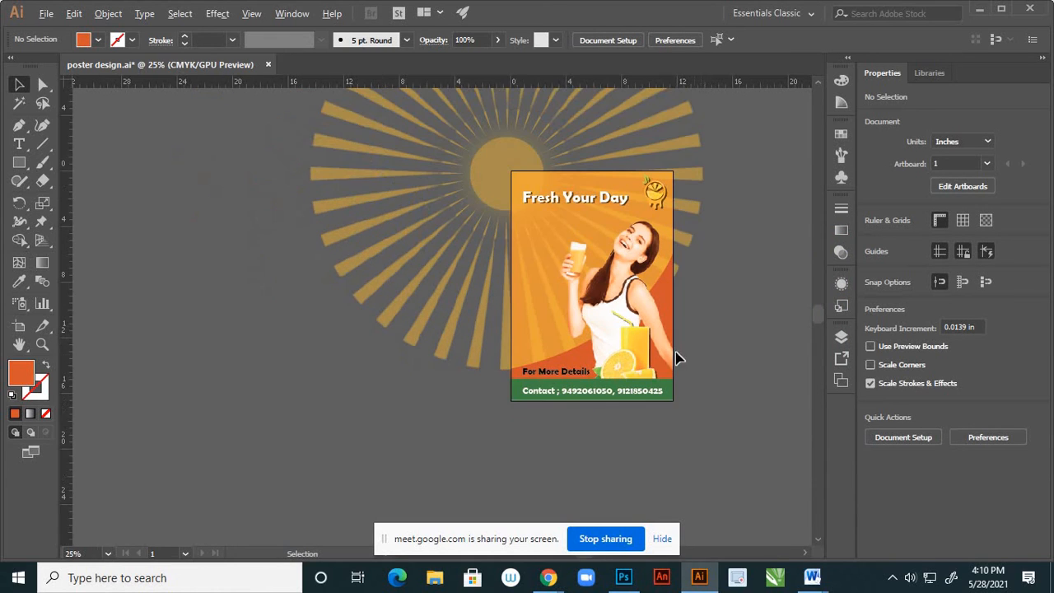
{"action": "scroll", "coordinate": [671, 362], "scroll_direction": "up", "scroll_amount": 2}
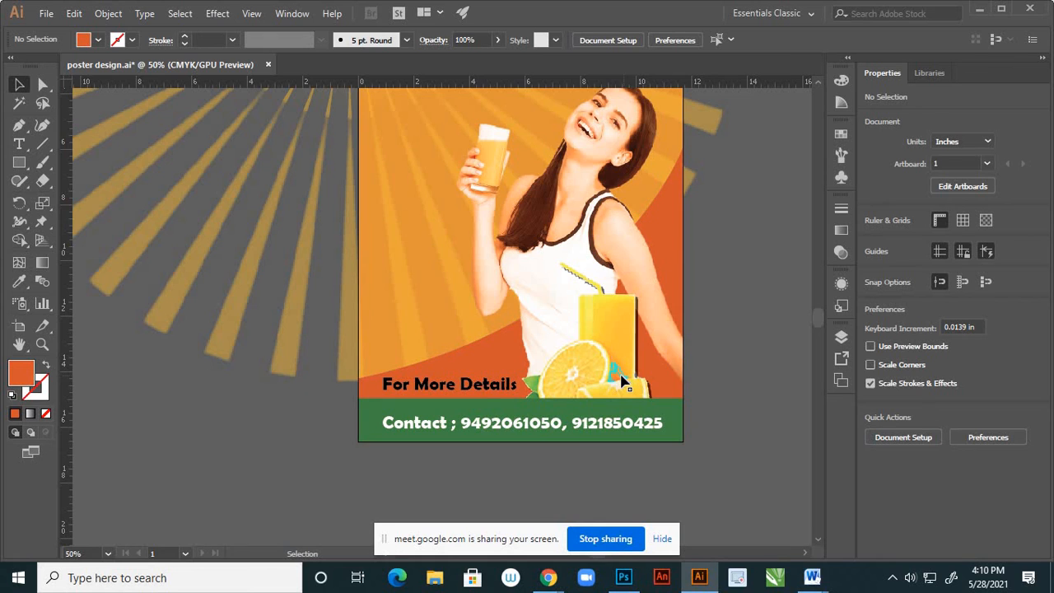
{"action": "scroll", "coordinate": [623, 381], "scroll_direction": "down", "scroll_amount": 1}
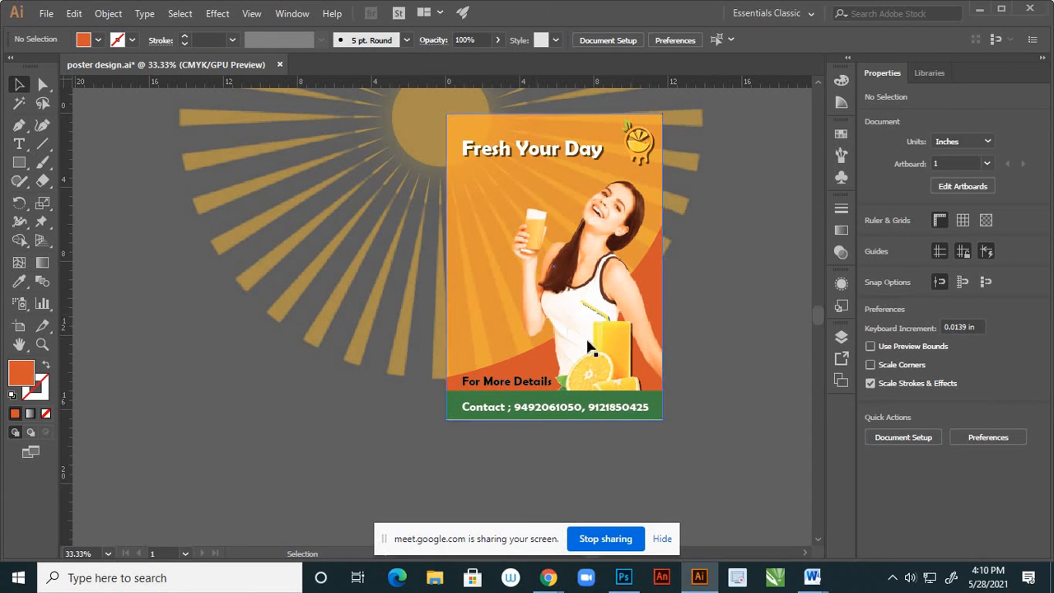
{"action": "scroll", "coordinate": [687, 353], "scroll_direction": "down", "scroll_amount": 2}
{"action": "scroll", "coordinate": [680, 351], "scroll_direction": "up", "scroll_amount": 2}
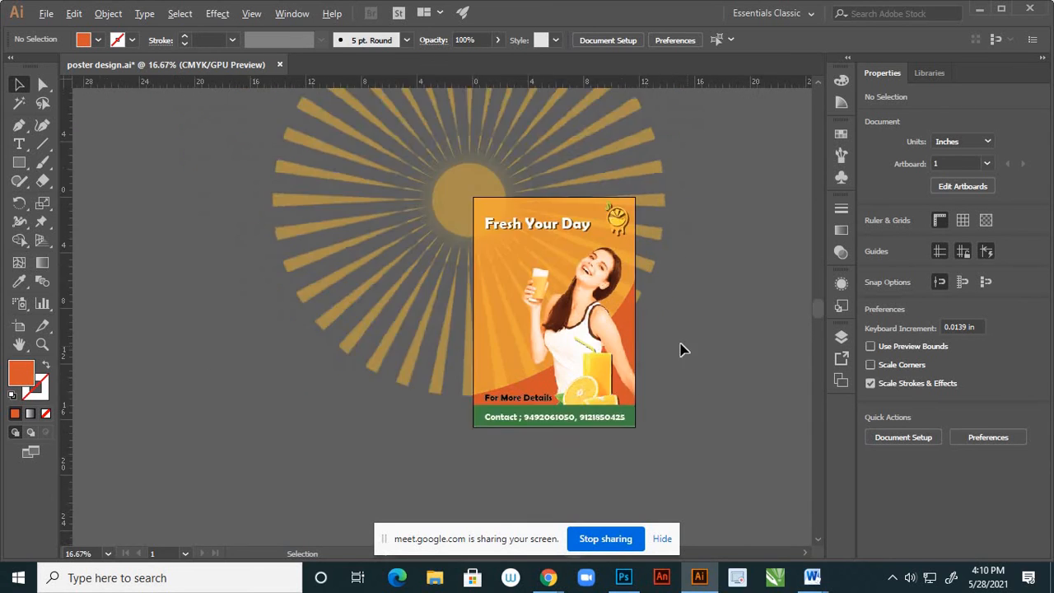
{"action": "left_click", "coordinate": [577, 321]}
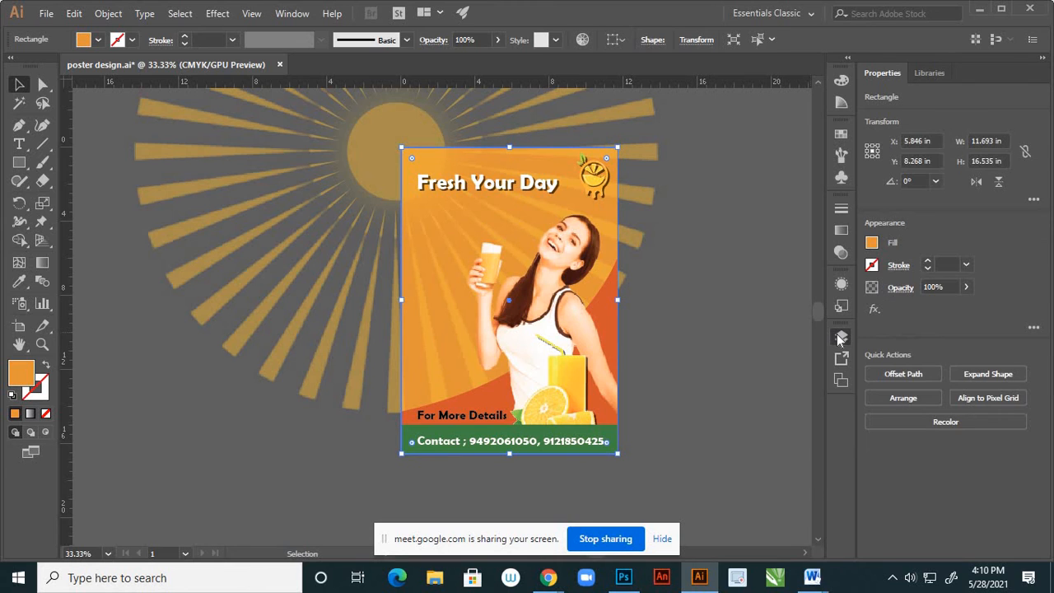
{"action": "left_click", "coordinate": [840, 337]}
{"action": "left_click", "coordinate": [668, 379]}
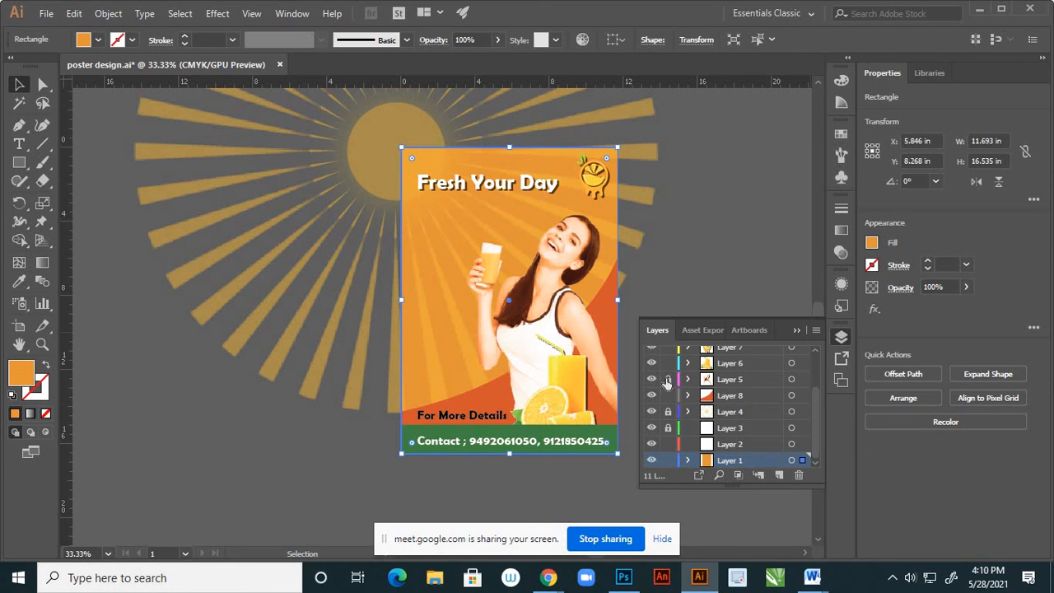
{"action": "left_click", "coordinate": [790, 380]}
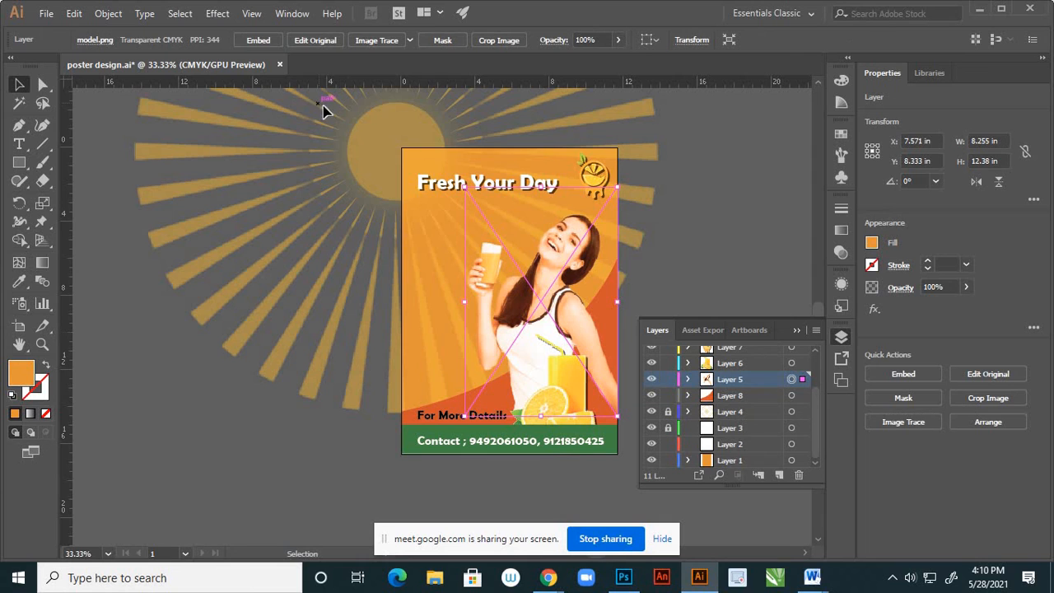
Apply a Multiply drop shadow to the woman image with 75% opacity, 0.1 in X and Y offsets and 0.2 in blur, and deselect it
{"action": "left_click", "coordinate": [215, 14]}
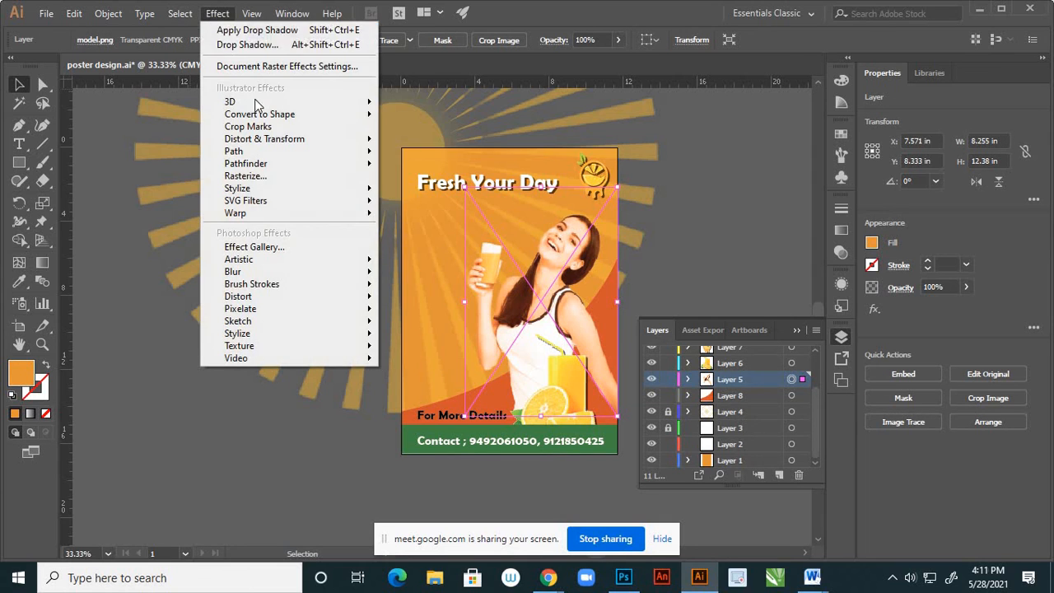
{"action": "mouse_move", "coordinate": [366, 189]}
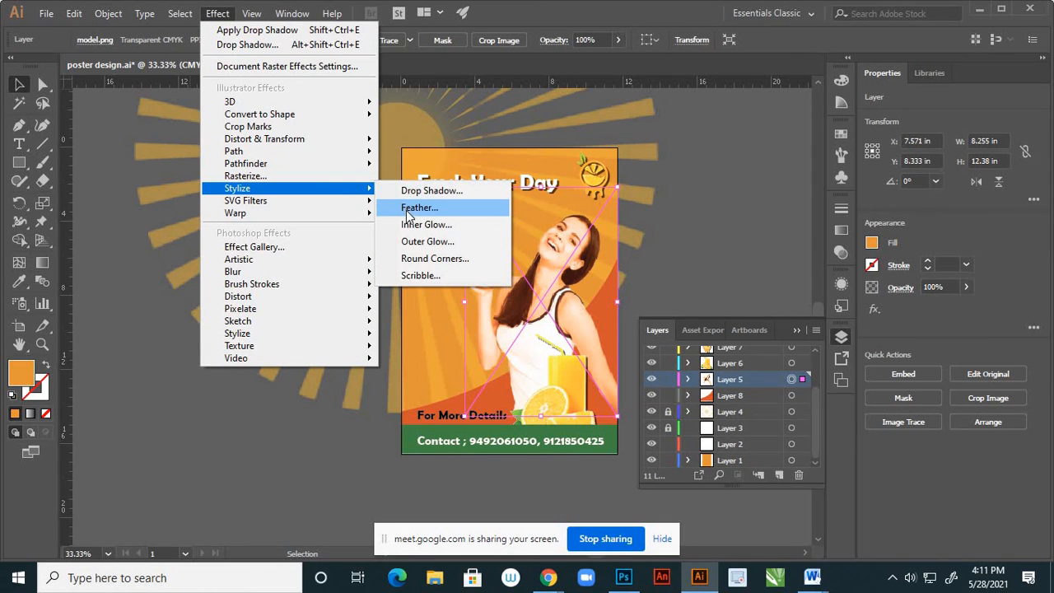
{"action": "left_click", "coordinate": [415, 191]}
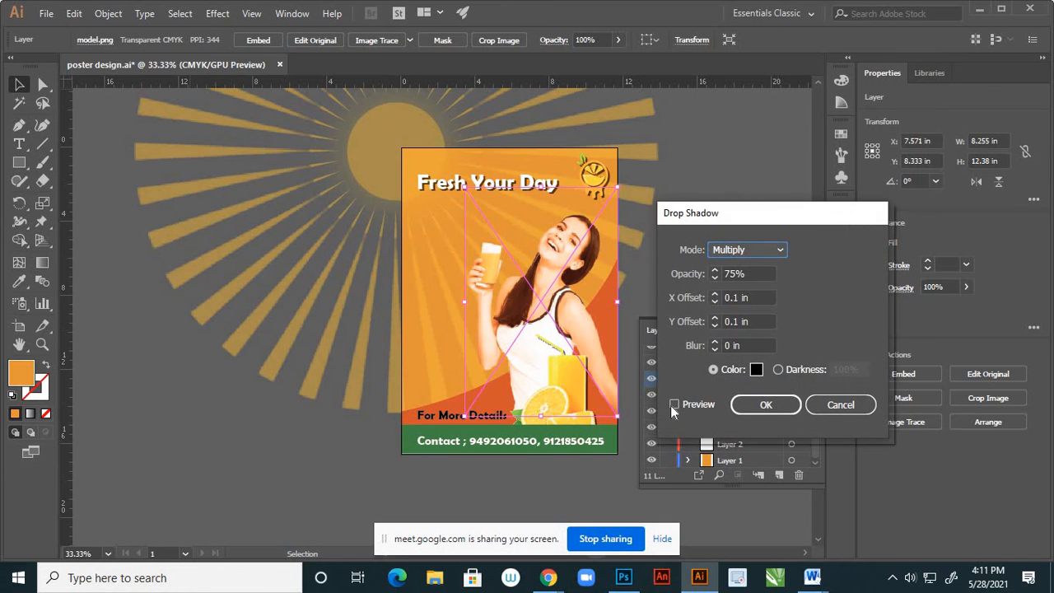
{"action": "left_click", "coordinate": [674, 405]}
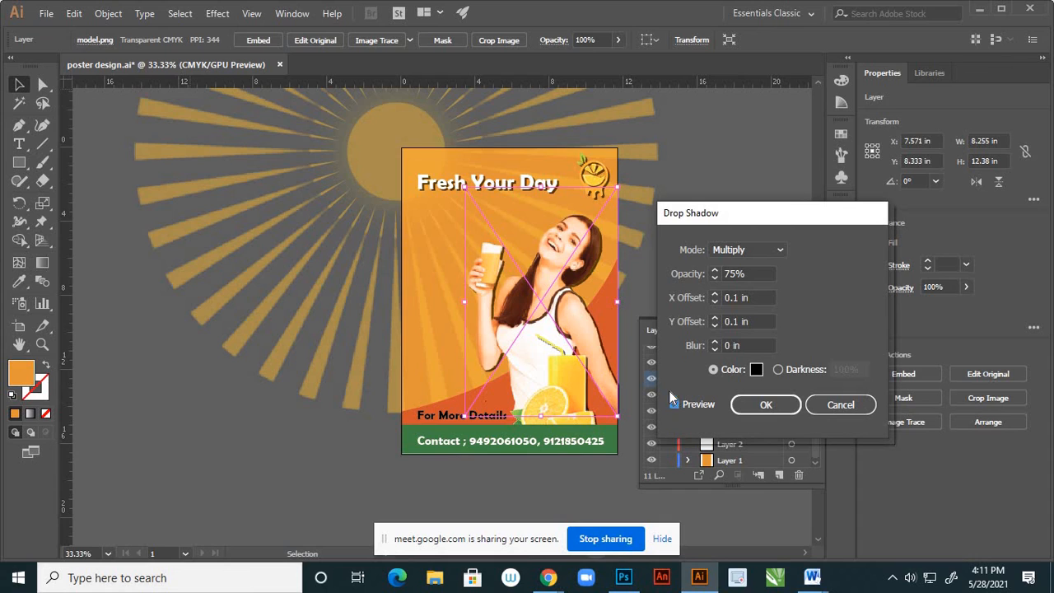
{"action": "left_click", "coordinate": [714, 347]}
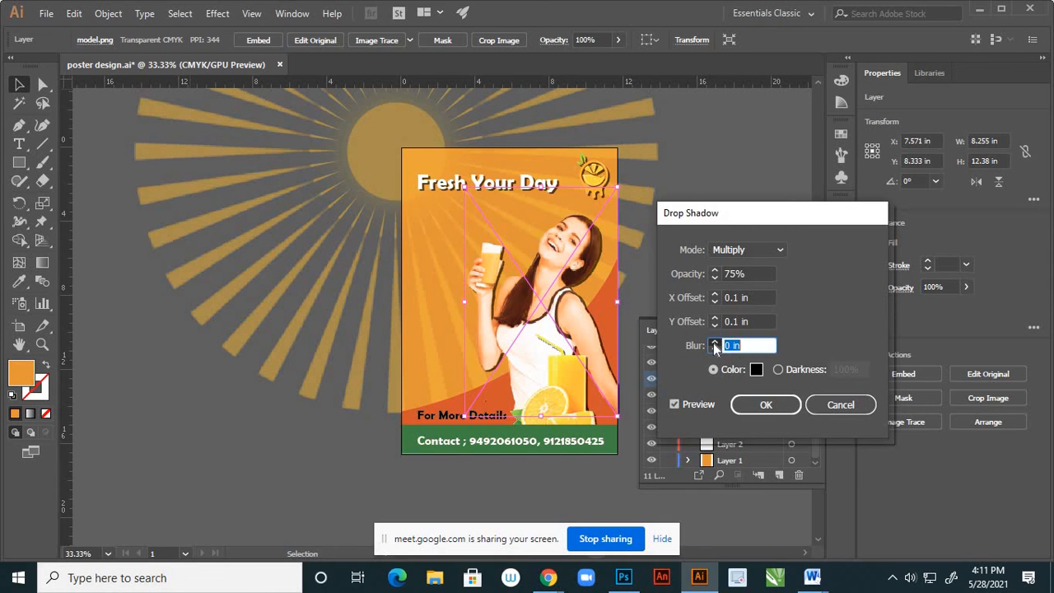
{"action": "left_click", "coordinate": [715, 344]}
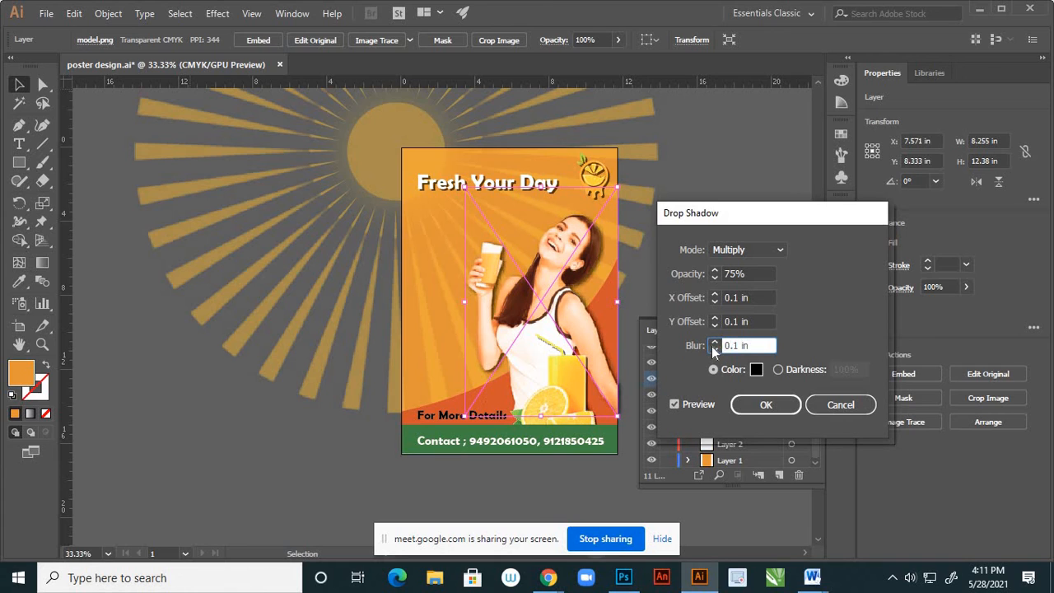
{"action": "left_click", "coordinate": [715, 345]}
{"action": "left_click", "coordinate": [714, 344]}
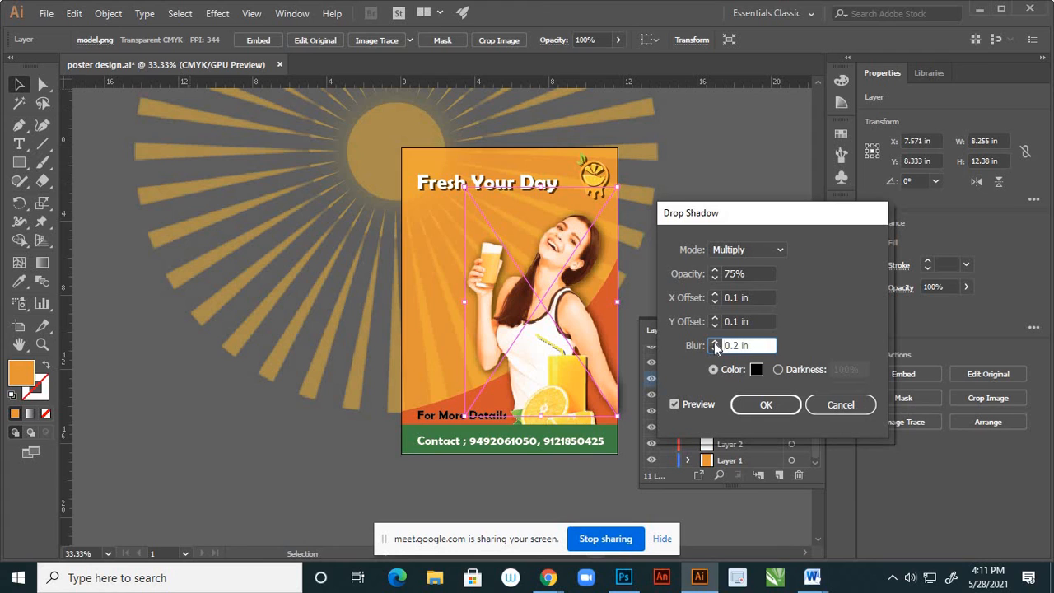
{"action": "left_click", "coordinate": [761, 405]}
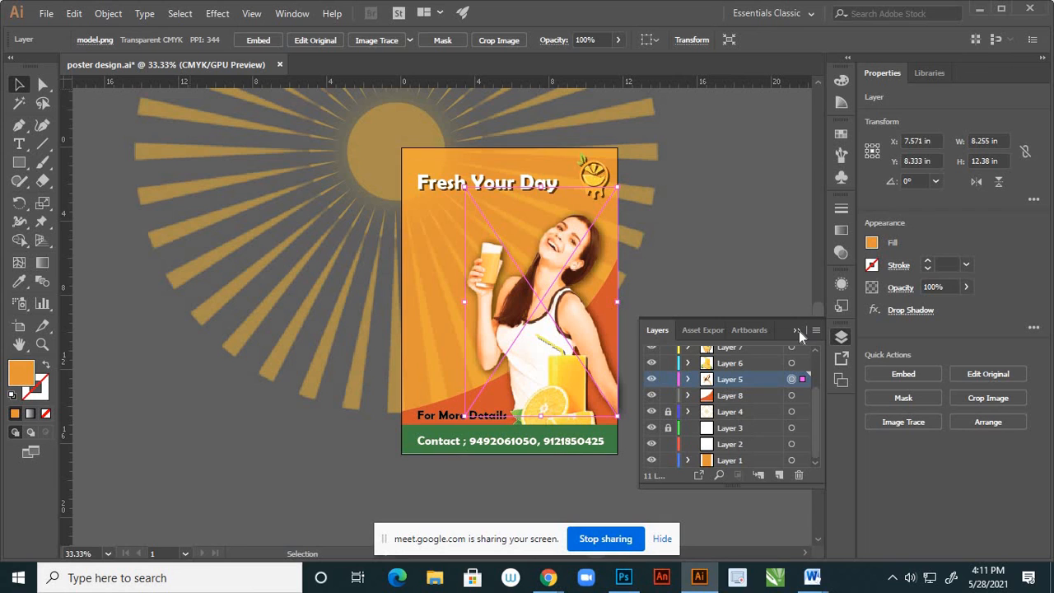
{"action": "left_click", "coordinate": [797, 330]}
{"action": "left_click", "coordinate": [745, 310]}
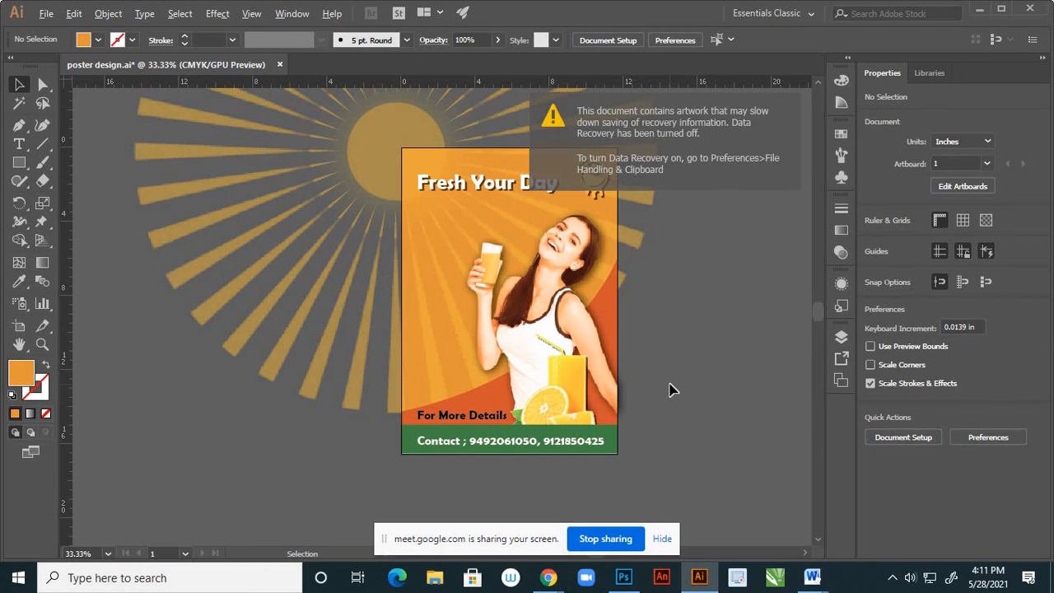
Save the changes to the poster document
{"action": "scroll", "coordinate": [668, 390], "scroll_direction": "down", "scroll_amount": 2}
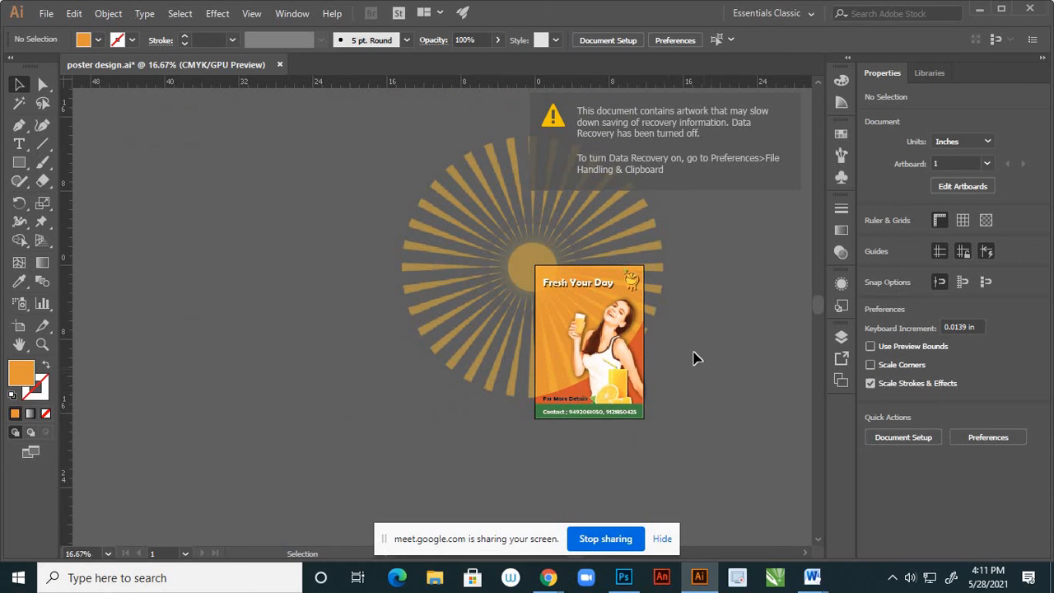
{"action": "scroll", "coordinate": [687, 354], "scroll_direction": "up", "scroll_amount": 2}
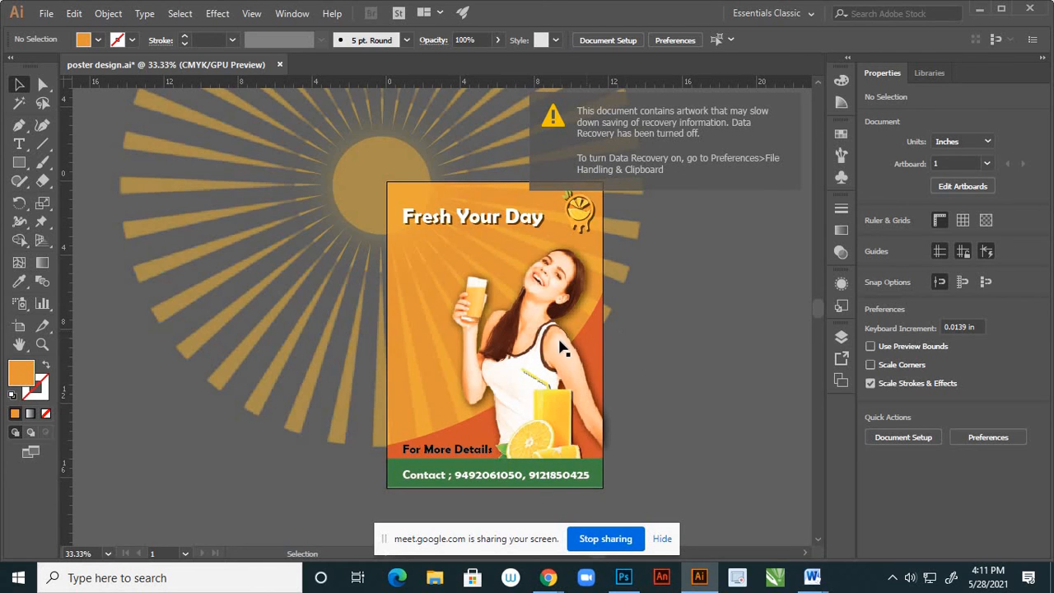
{"action": "scroll", "coordinate": [558, 347], "scroll_direction": "down", "scroll_amount": 2}
{"action": "scroll", "coordinate": [558, 338], "scroll_direction": "up", "scroll_amount": 2}
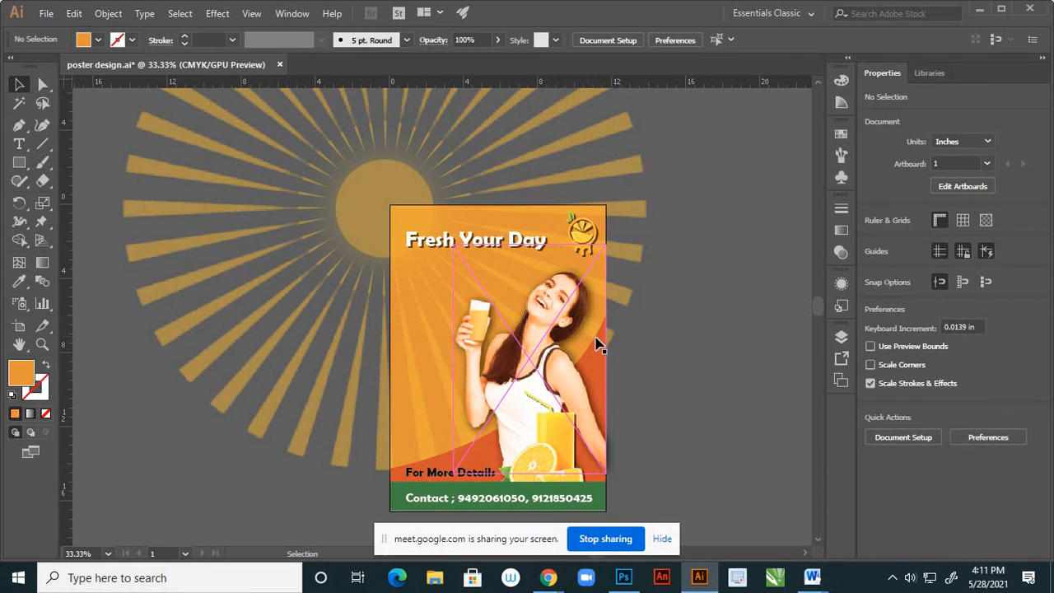
{"action": "scroll", "coordinate": [599, 342], "scroll_direction": "down", "scroll_amount": 2}
{"action": "scroll", "coordinate": [592, 352], "scroll_direction": "up", "scroll_amount": 2}
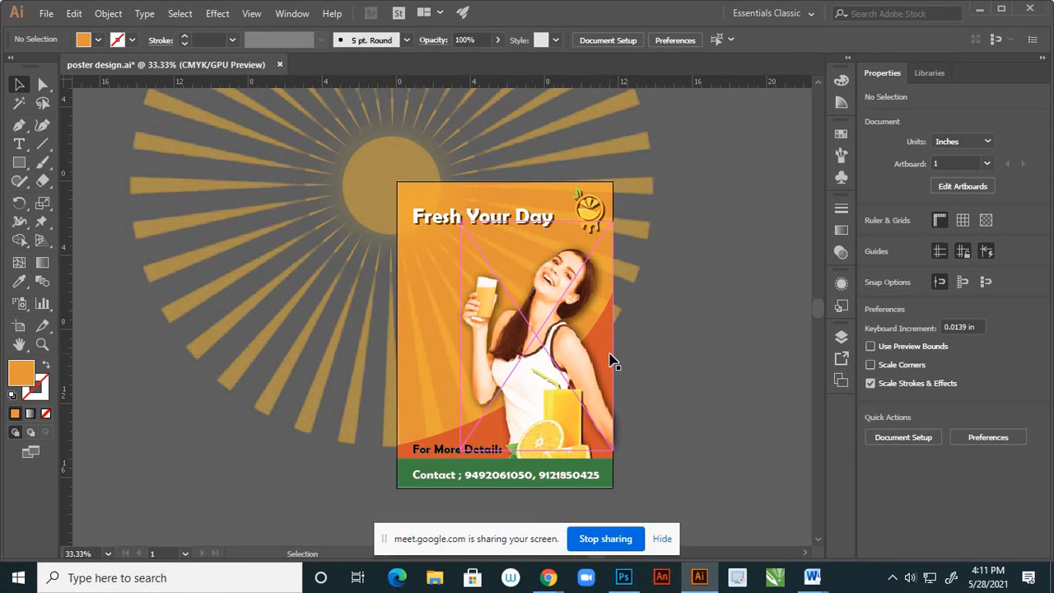
{"action": "key", "text": "ctrl"}
{"action": "key", "text": "ctrl+s"}
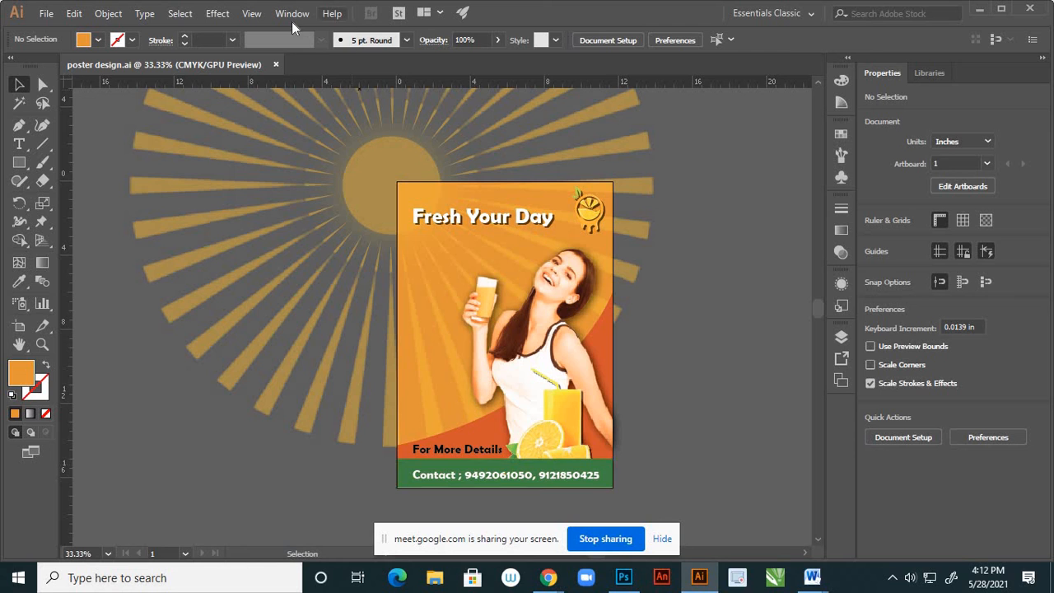
View the poster at actual size and examine the headline, woman, juice glass and contact band, including at reduced zoom
{"action": "left_click", "coordinate": [252, 14]}
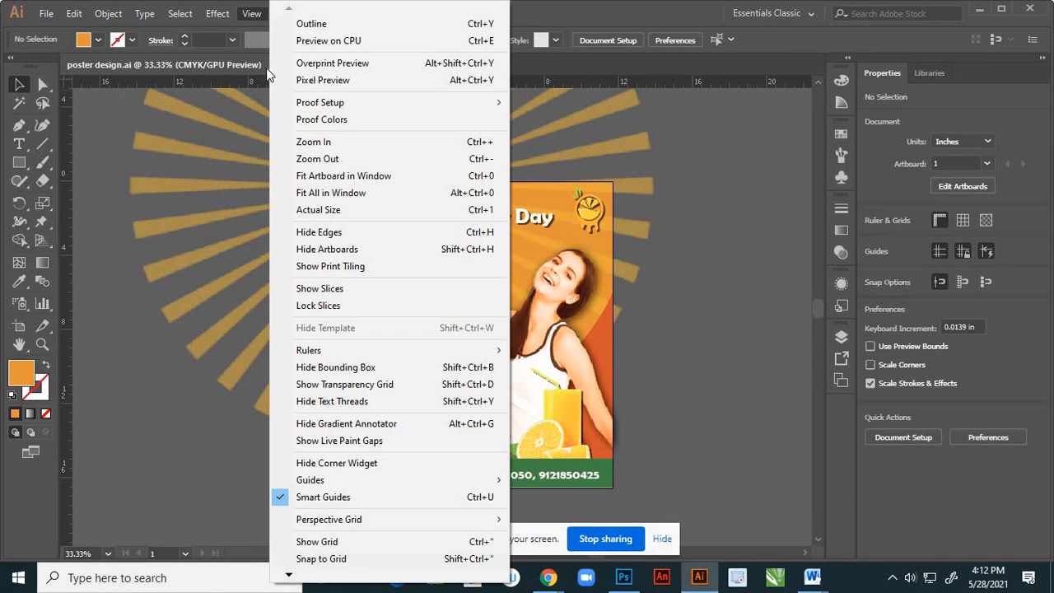
{"action": "left_click", "coordinate": [301, 211]}
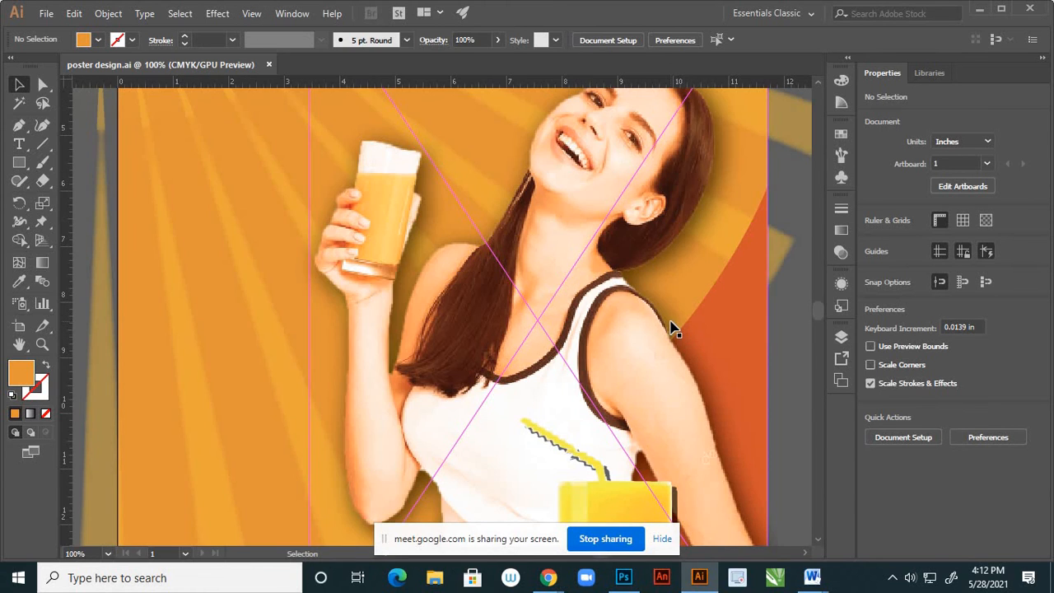
{"action": "key", "text": "h"}
{"action": "left_click_drag", "start_coordinate": [421, 238], "coordinate": [547, 382]}
{"action": "scroll", "coordinate": [548, 383], "scroll_direction": "up", "scroll_amount": 3}
{"action": "scroll", "coordinate": [540, 381], "scroll_direction": "down", "scroll_amount": 5}
{"action": "scroll", "coordinate": [540, 382], "scroll_direction": "right", "scroll_amount": 2}
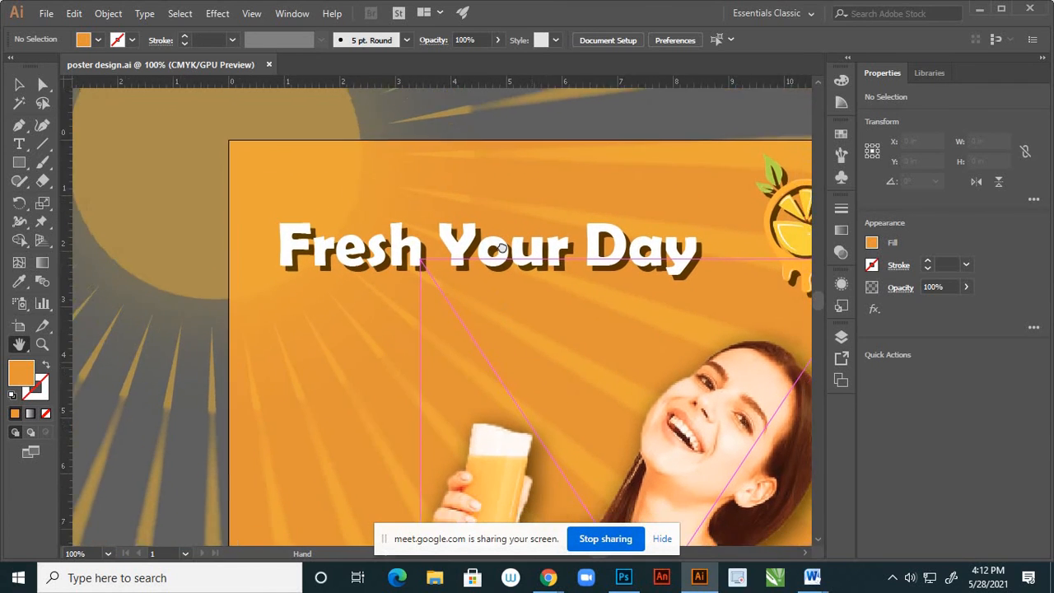
{"action": "scroll", "coordinate": [551, 290], "scroll_direction": "down", "scroll_amount": 5}
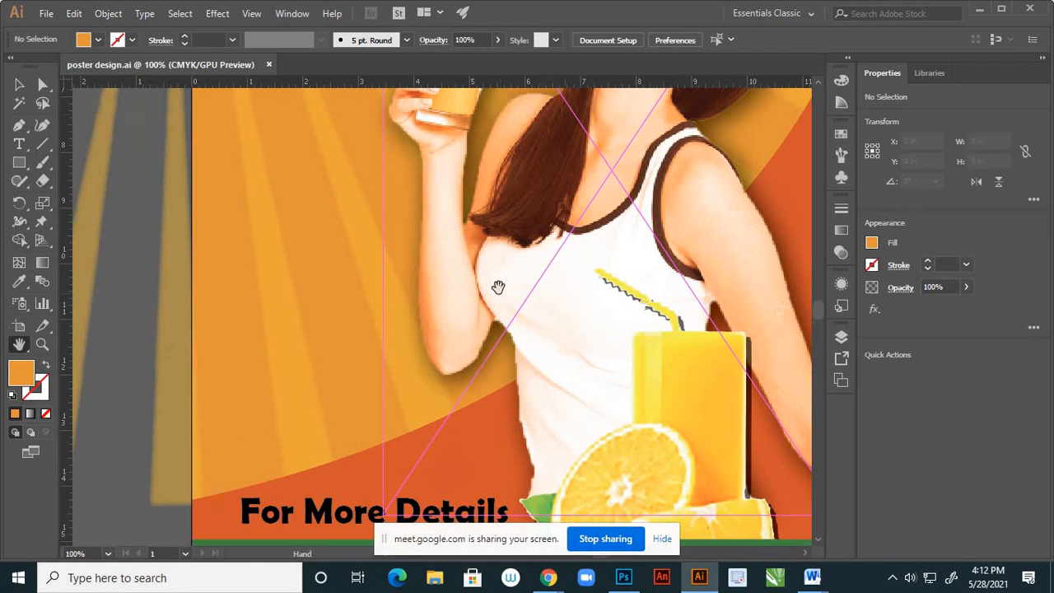
{"action": "scroll", "coordinate": [499, 280], "scroll_direction": "down", "scroll_amount": 1}
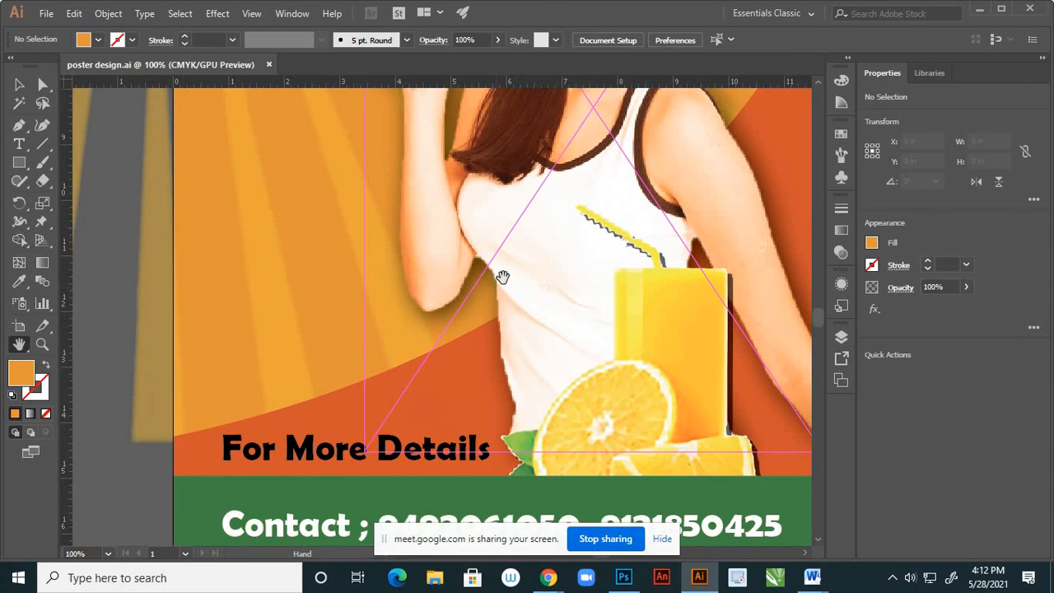
{"action": "scroll", "coordinate": [534, 301], "scroll_direction": "down", "scroll_amount": 4}
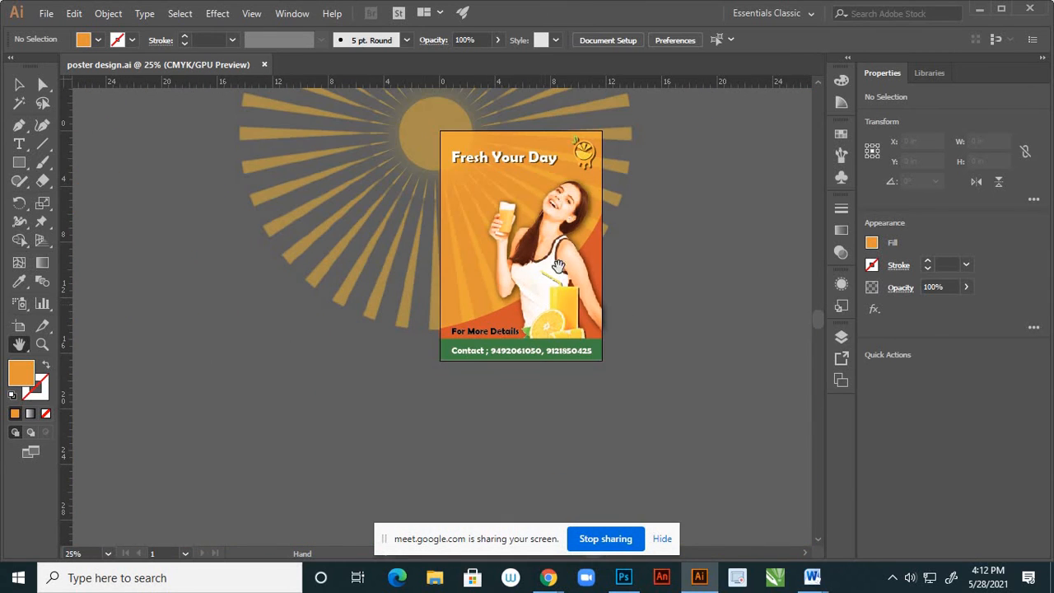
{"action": "scroll", "coordinate": [519, 145], "scroll_direction": "up", "scroll_amount": 2}
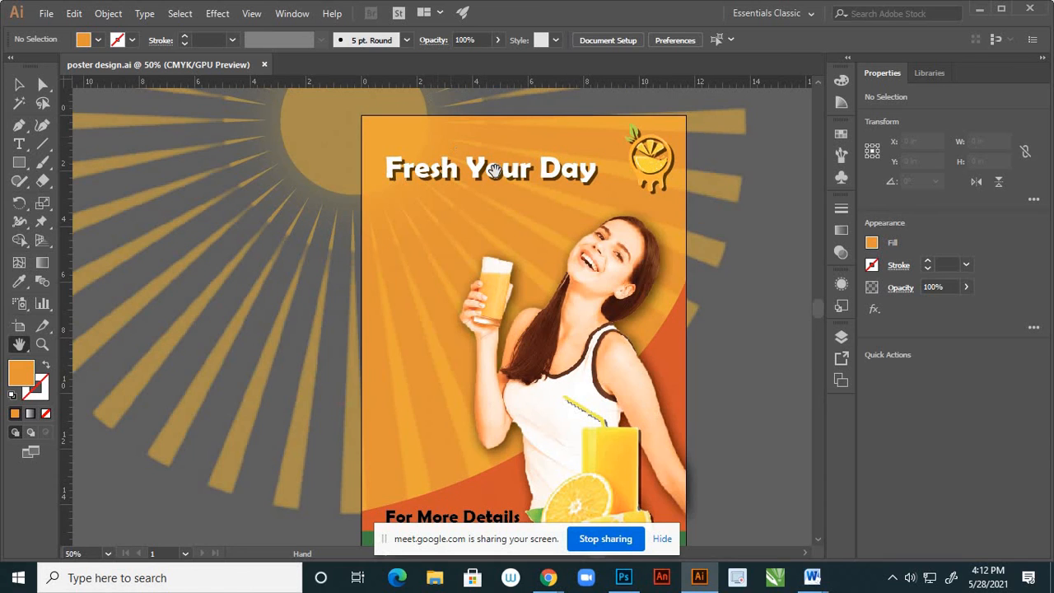
{"action": "scroll", "coordinate": [497, 170], "scroll_direction": "down", "scroll_amount": 2}
{"action": "scroll", "coordinate": [548, 169], "scroll_direction": "up", "scroll_amount": 1}
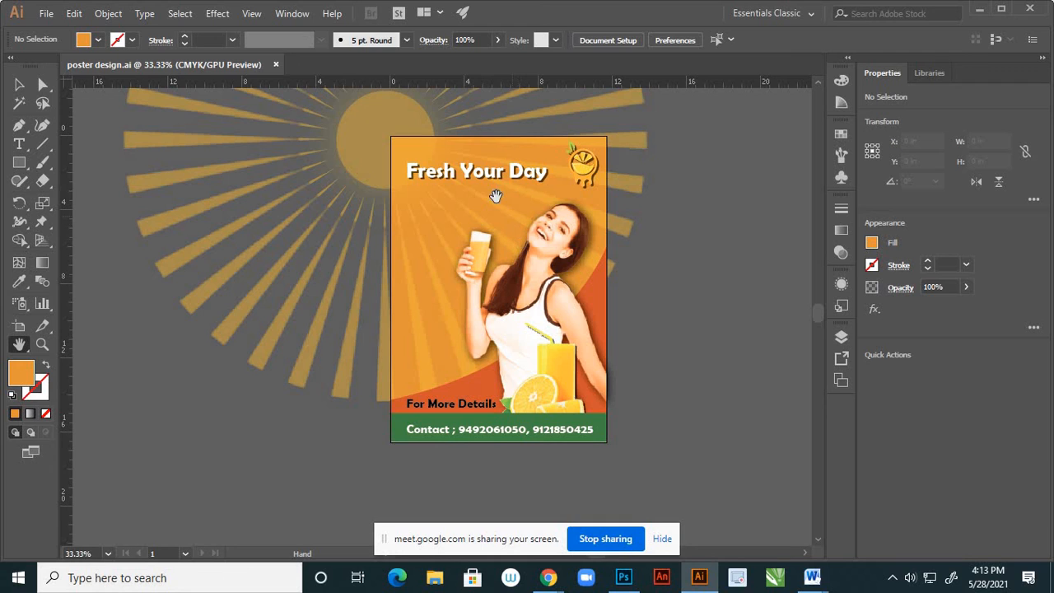
Add a new empty layer and place it beneath Layer 1 at the end of the layer stack
{"action": "left_click", "coordinate": [840, 336]}
{"action": "scroll", "coordinate": [778, 433], "scroll_direction": "down", "scroll_amount": 3}
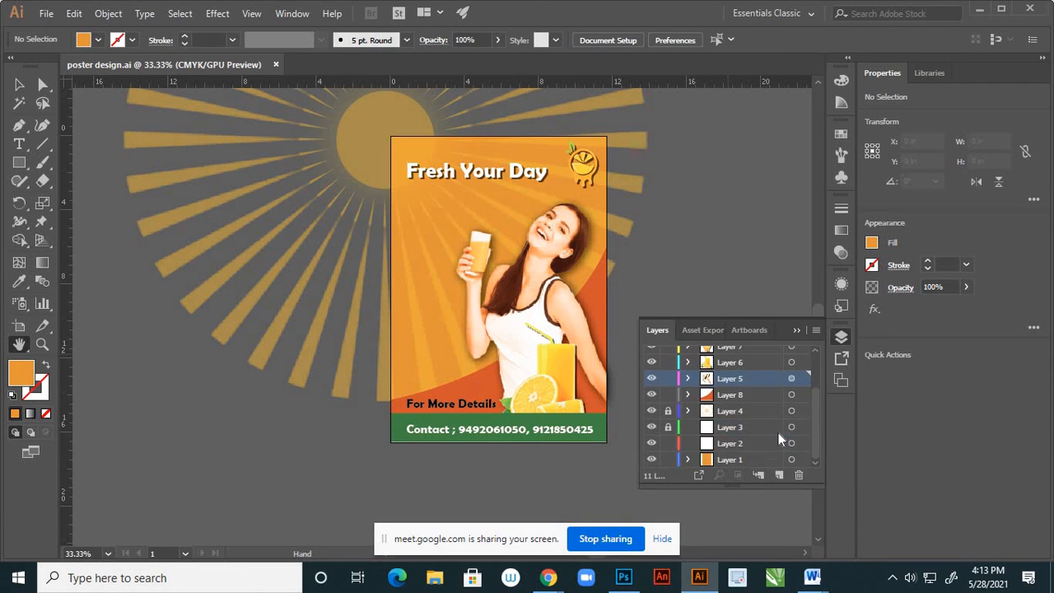
{"action": "left_click", "coordinate": [652, 459]}
{"action": "left_click", "coordinate": [729, 460]}
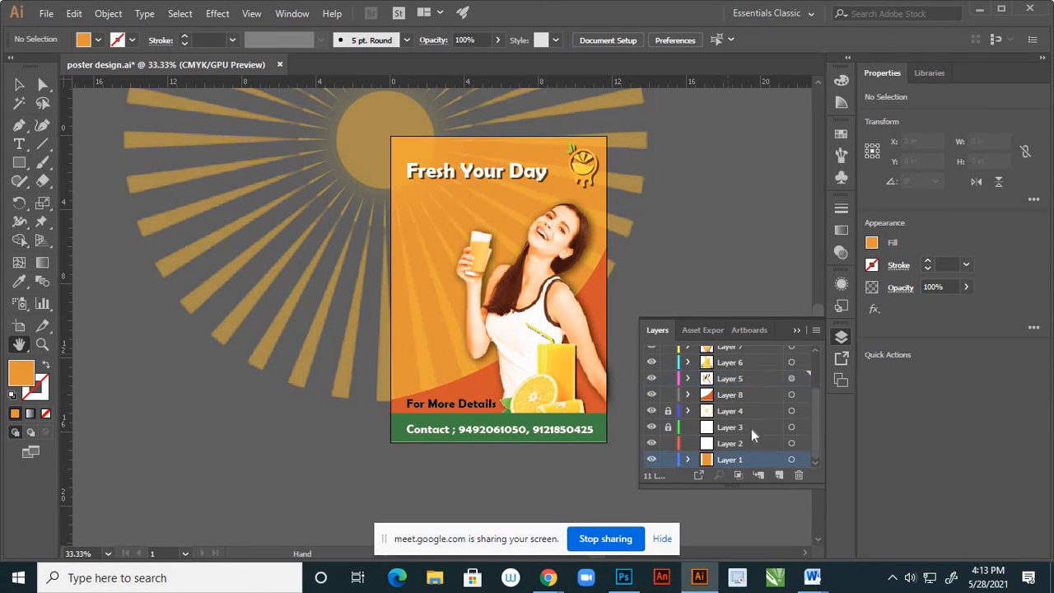
{"action": "left_click", "coordinate": [778, 475]}
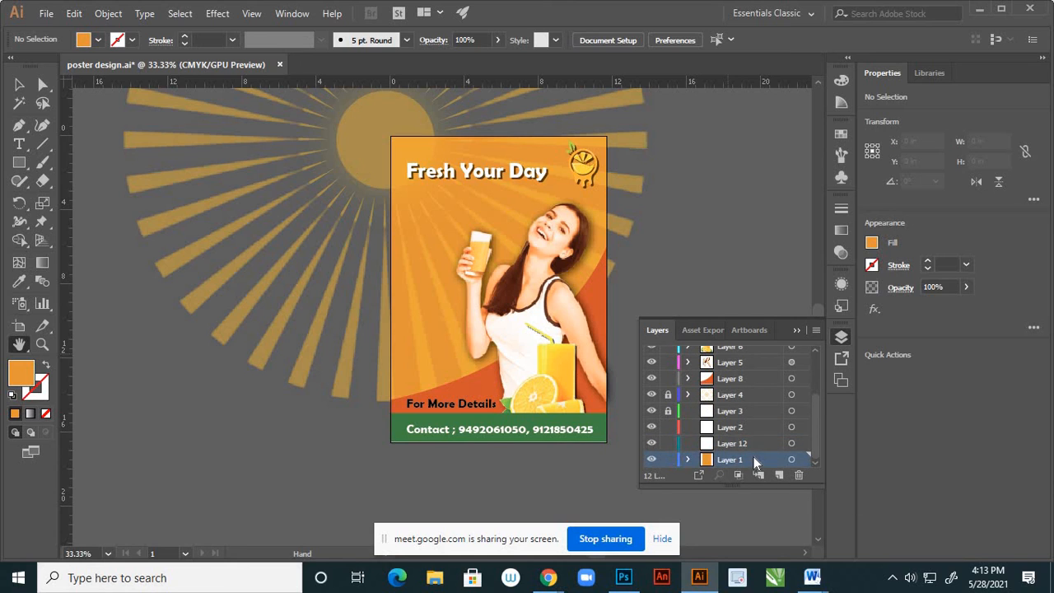
{"action": "left_click_drag", "start_coordinate": [753, 455], "coordinate": [756, 438]}
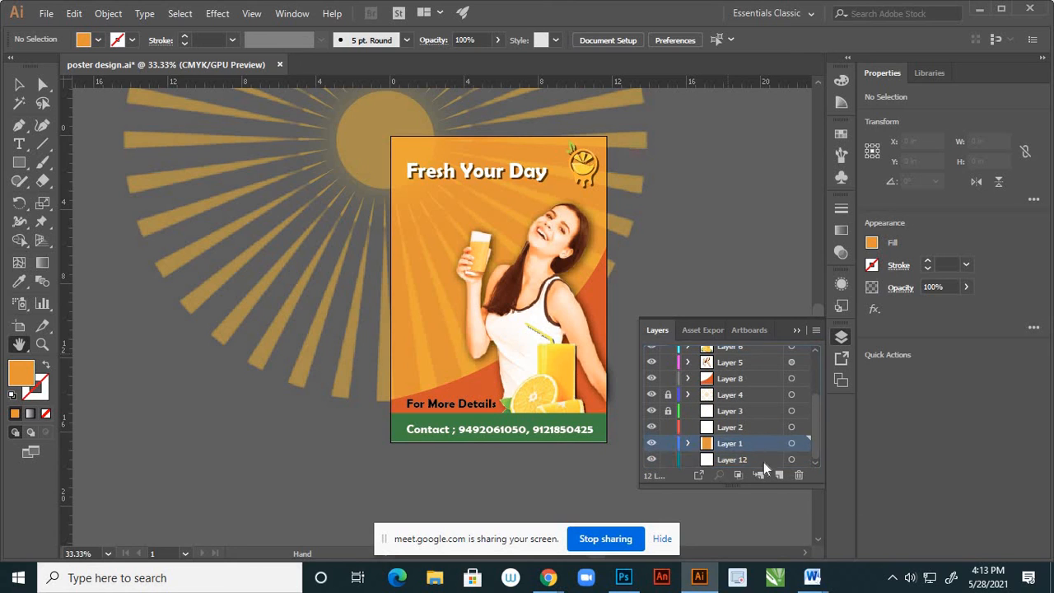
{"action": "left_click", "coordinate": [796, 329]}
Draw a rectangle about 11.69 by 14.96 in over the poster area above the green band, with a 7 pt stroke and no fill
{"action": "left_click", "coordinate": [19, 162]}
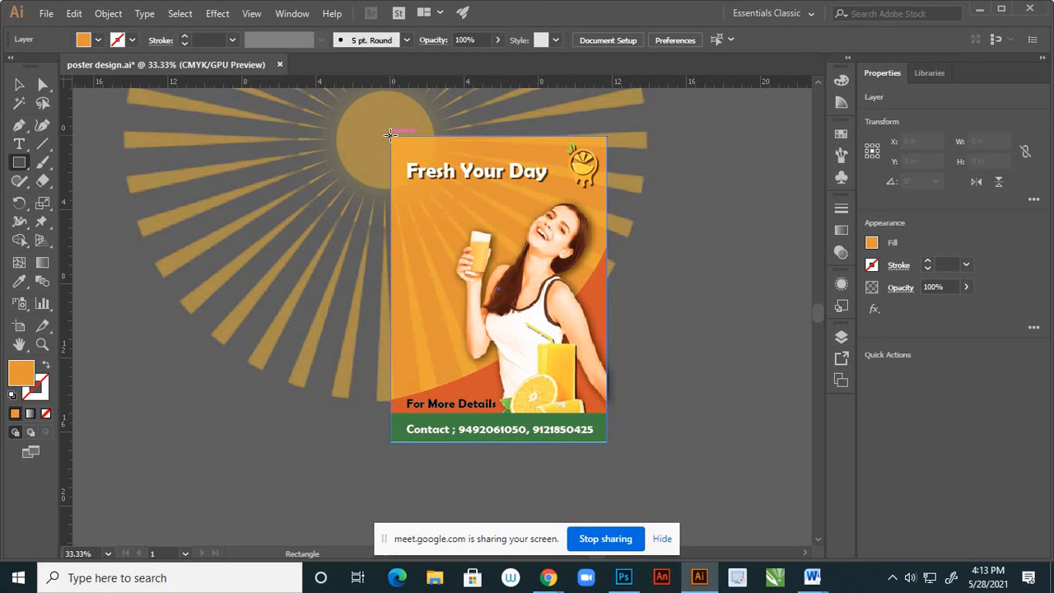
{"action": "left_click_drag", "start_coordinate": [391, 134], "coordinate": [607, 414]}
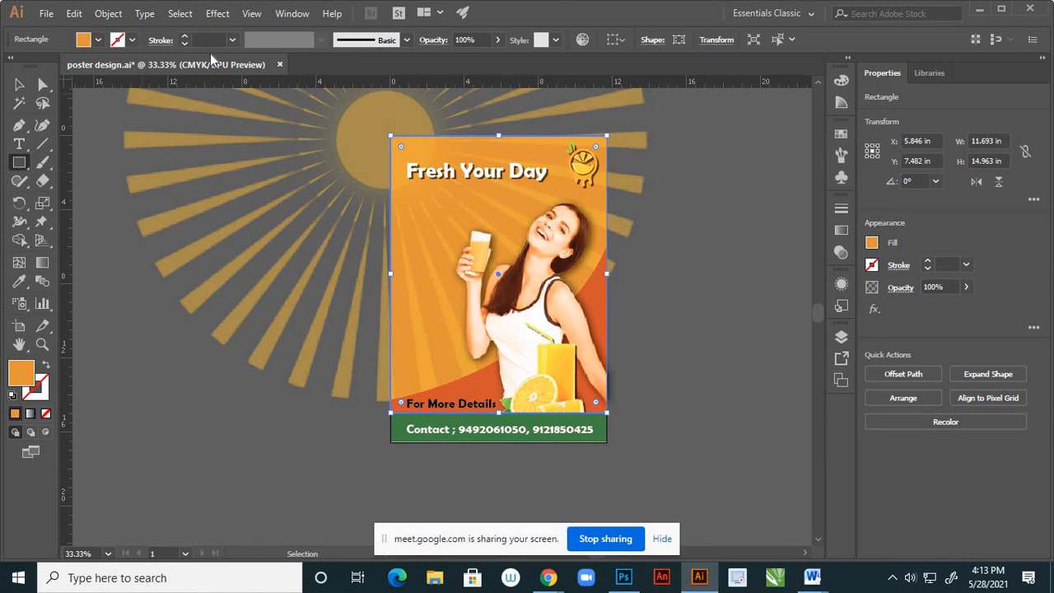
{"action": "left_click", "coordinate": [232, 40]}
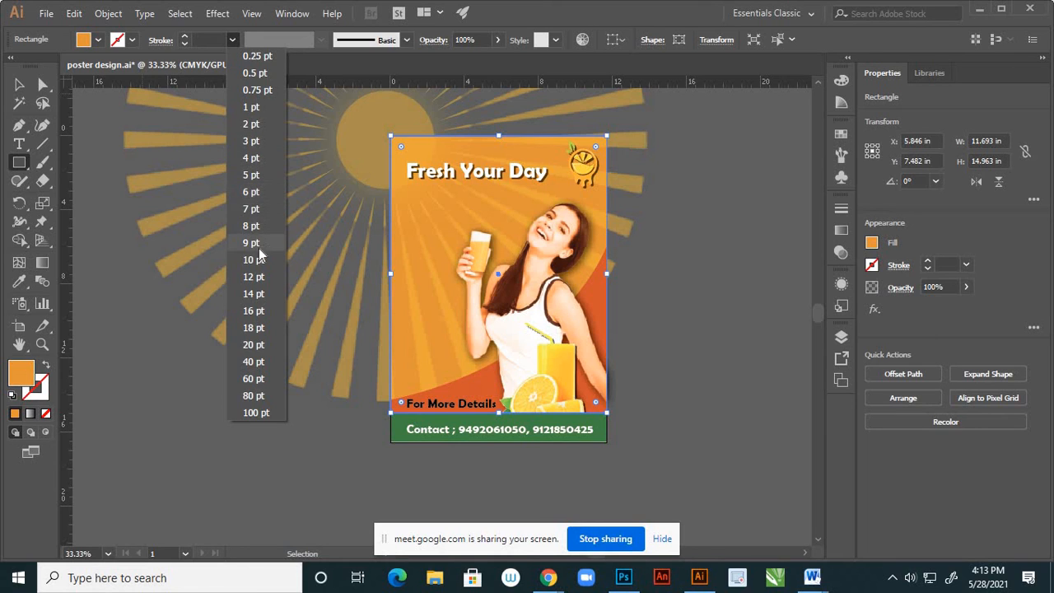
{"action": "left_click", "coordinate": [252, 209]}
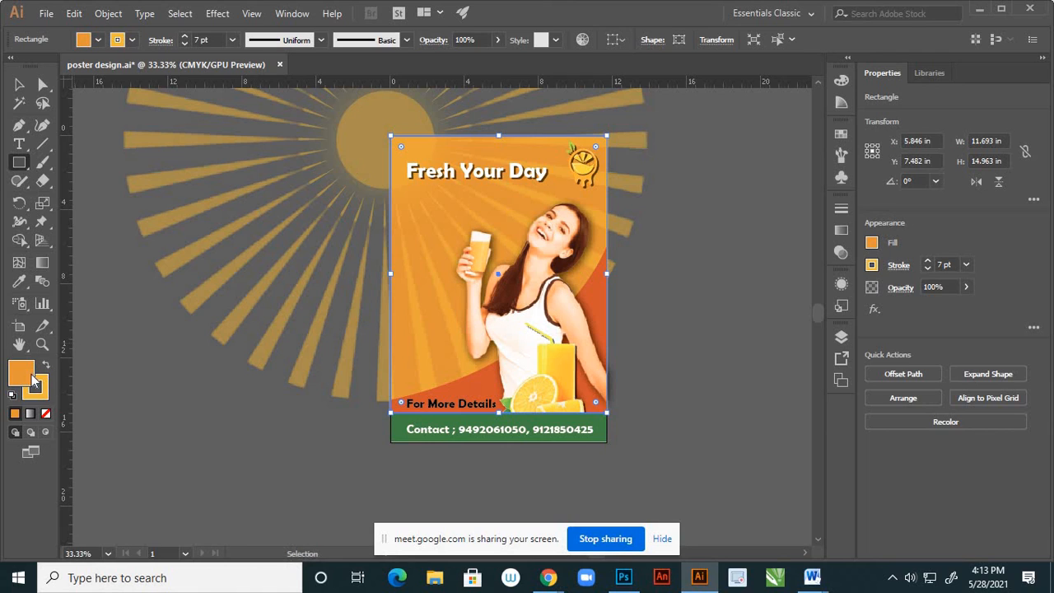
{"action": "left_click", "coordinate": [46, 412]}
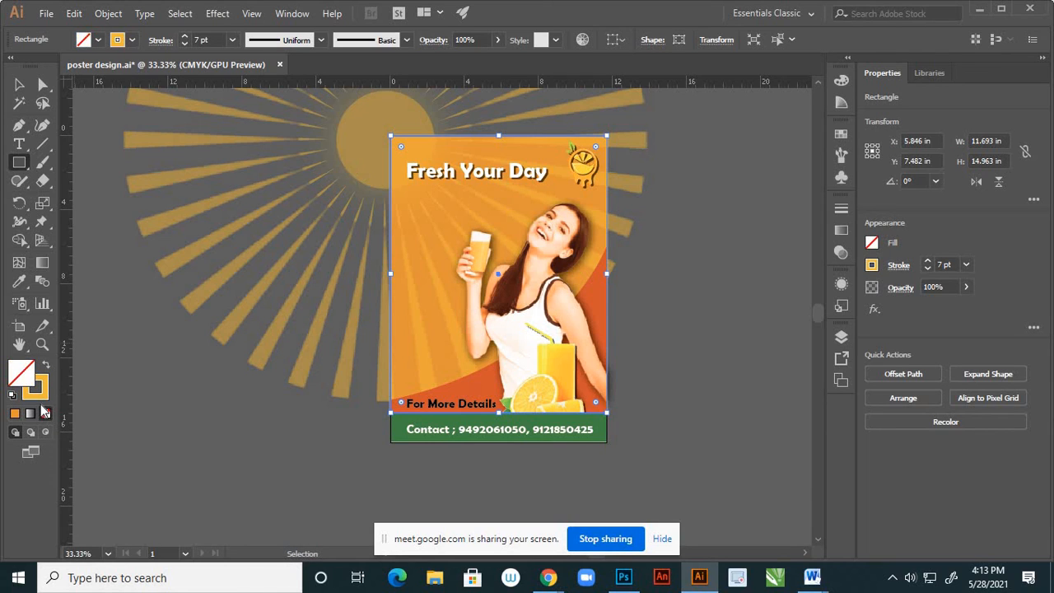
Change the rectangle's stroke color to white (FFFFFF) and its weight to 20 pt
{"action": "double_click", "coordinate": [41, 394]}
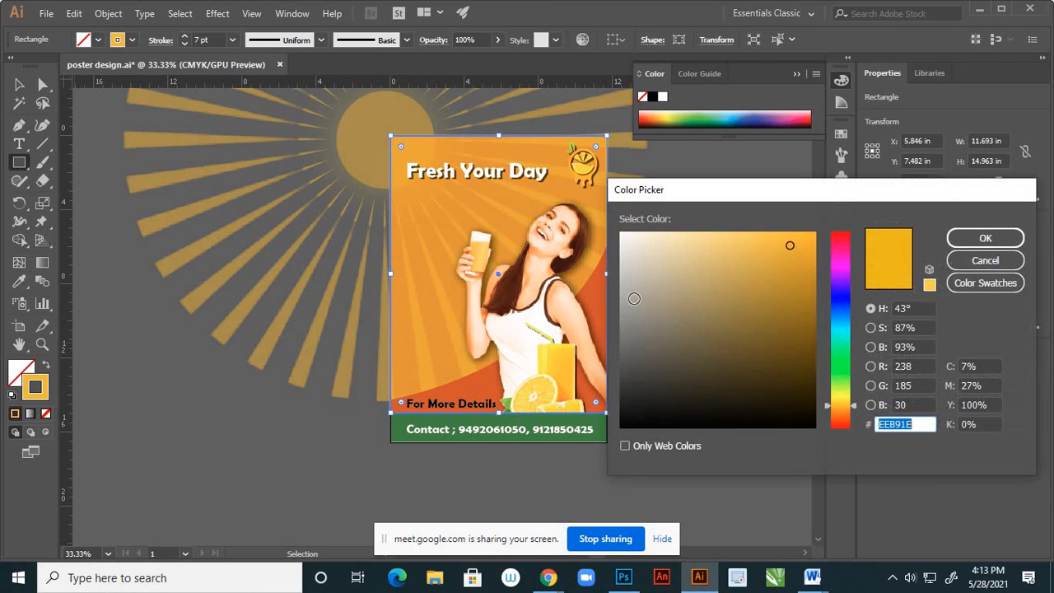
{"action": "left_click_drag", "start_coordinate": [632, 251], "coordinate": [617, 228]}
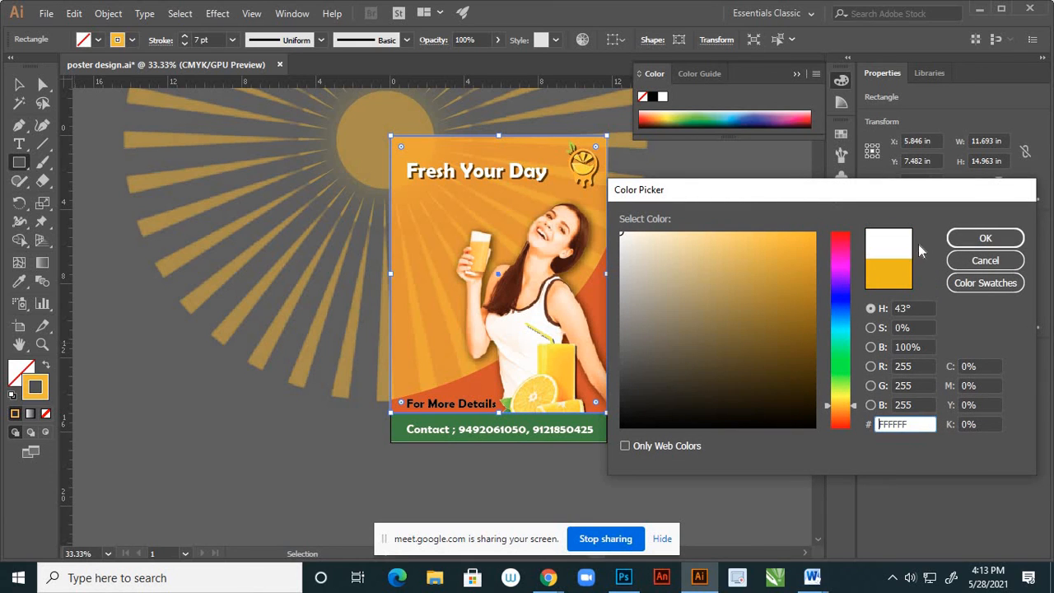
{"action": "left_click", "coordinate": [968, 239]}
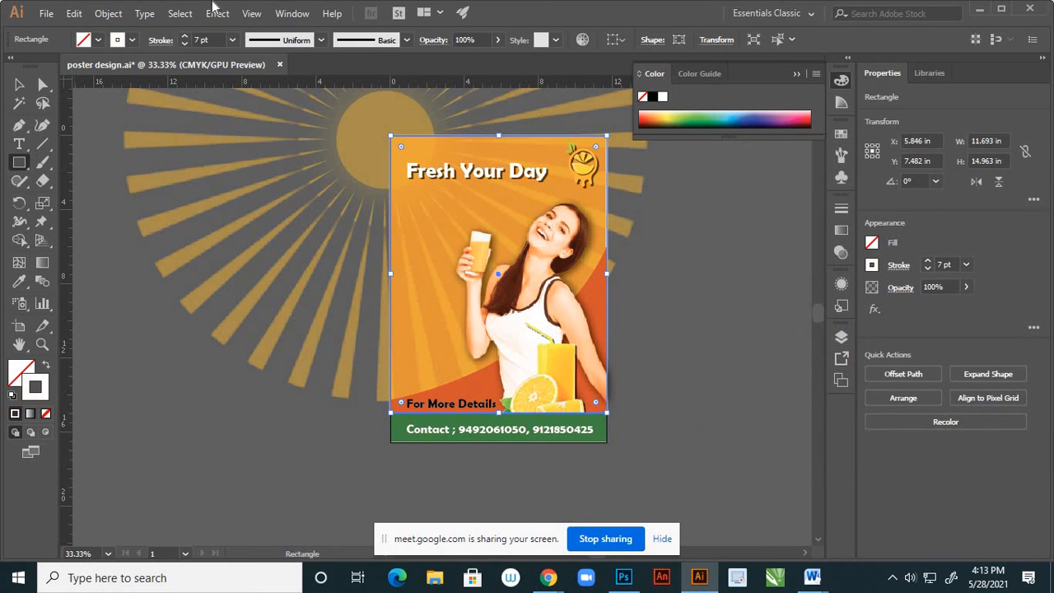
{"action": "left_click", "coordinate": [233, 41]}
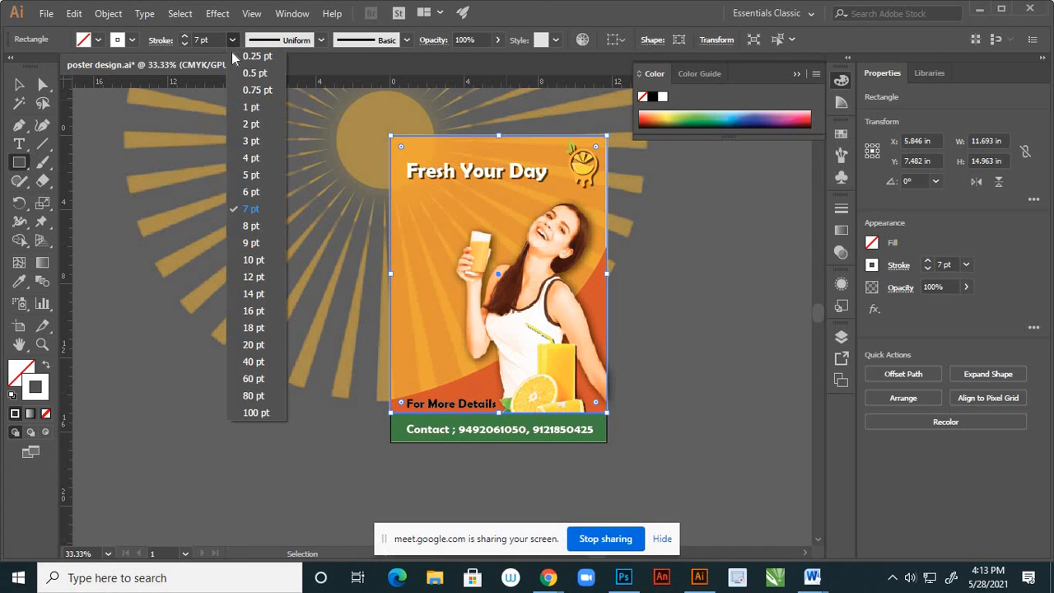
{"action": "left_click", "coordinate": [255, 344]}
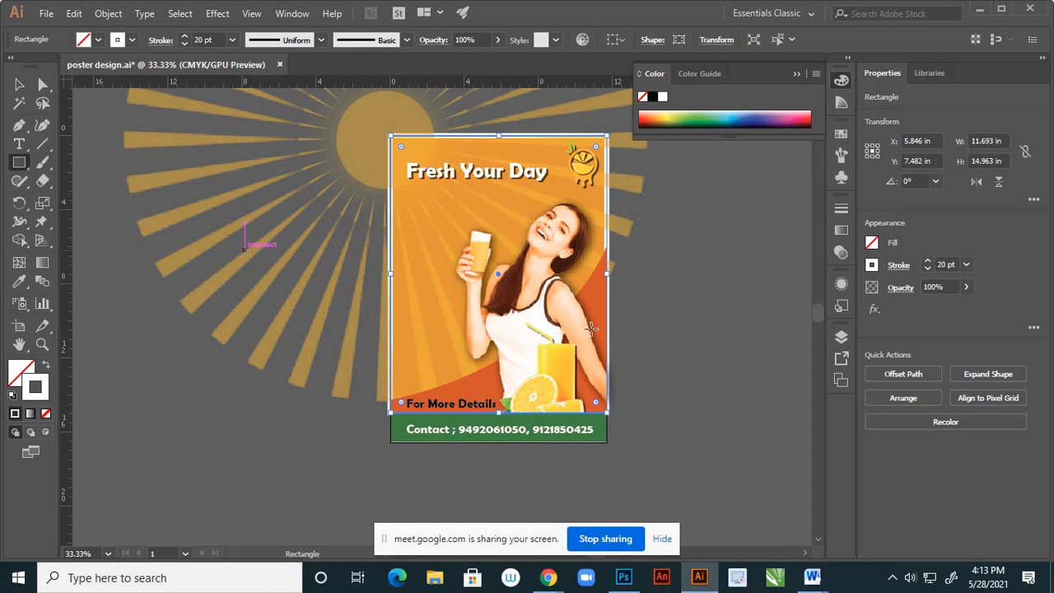
Examine the white border along the poster's edges and around the woman's arm at several magnifications
{"action": "scroll", "coordinate": [631, 302], "scroll_direction": "up", "scroll_amount": 1}
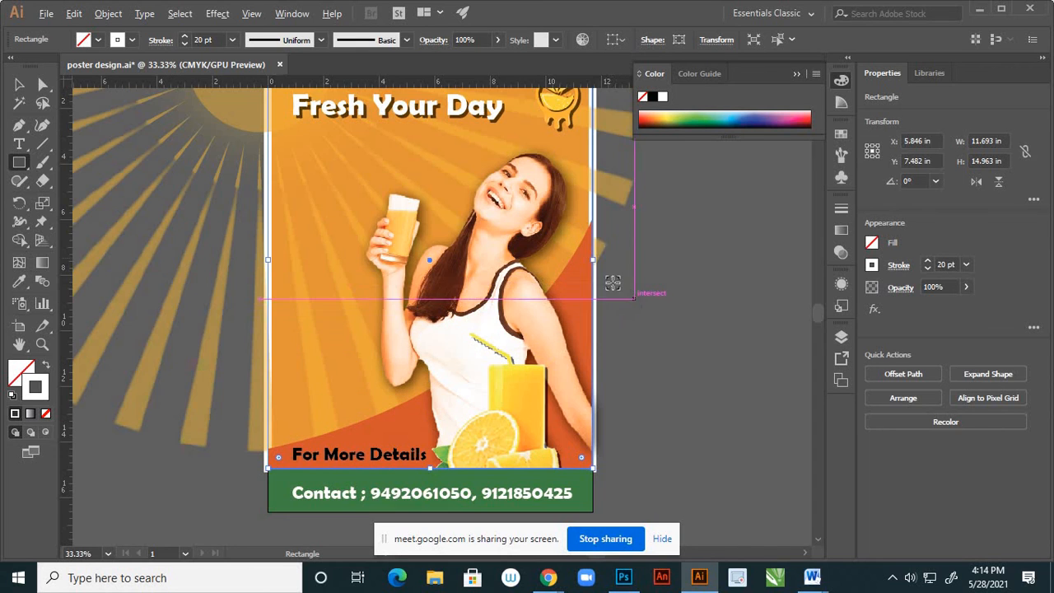
{"action": "scroll", "coordinate": [594, 248], "scroll_direction": "up", "scroll_amount": 2}
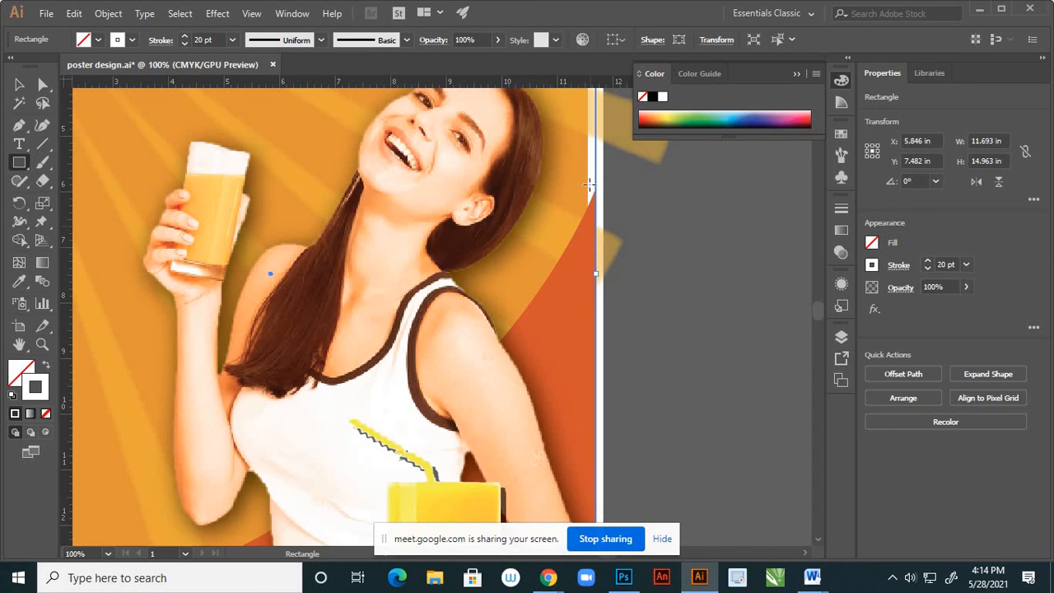
{"action": "scroll", "coordinate": [593, 177], "scroll_direction": "up", "scroll_amount": 1}
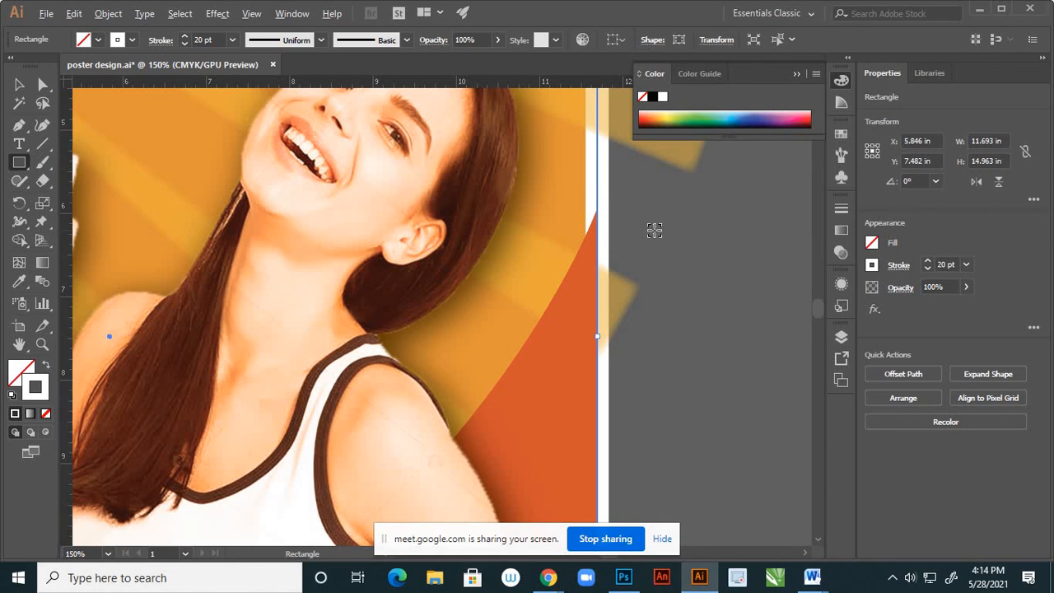
{"action": "scroll", "coordinate": [654, 232], "scroll_direction": "down", "scroll_amount": 3}
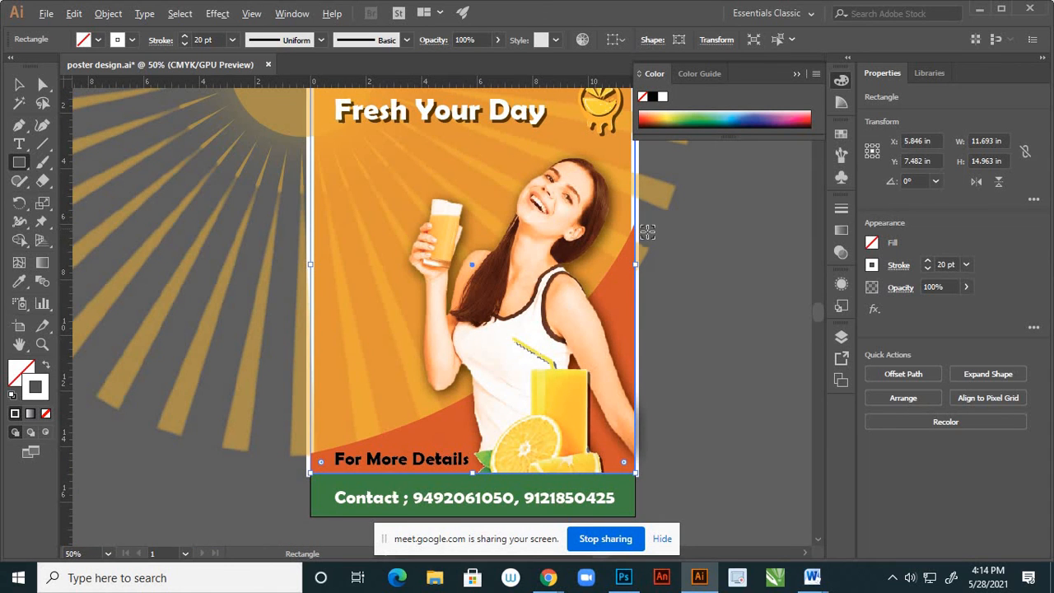
{"action": "scroll", "coordinate": [501, 312], "scroll_direction": "down", "scroll_amount": 2}
{"action": "scroll", "coordinate": [501, 313], "scroll_direction": "up", "scroll_amount": 3}
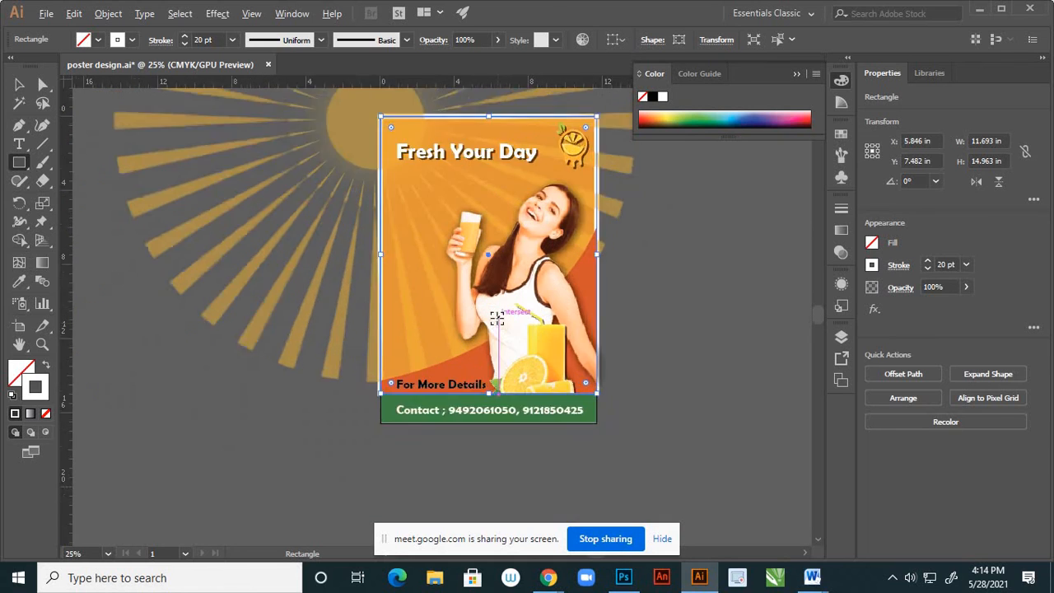
{"action": "scroll", "coordinate": [392, 331], "scroll_direction": "down", "scroll_amount": 1}
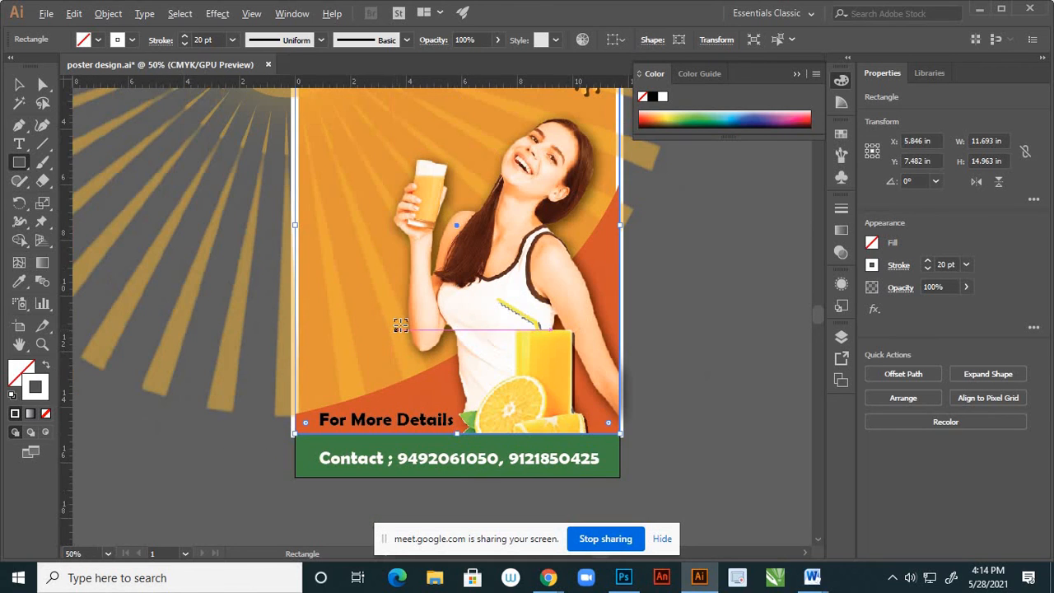
{"action": "scroll", "coordinate": [395, 325], "scroll_direction": "down", "scroll_amount": 1}
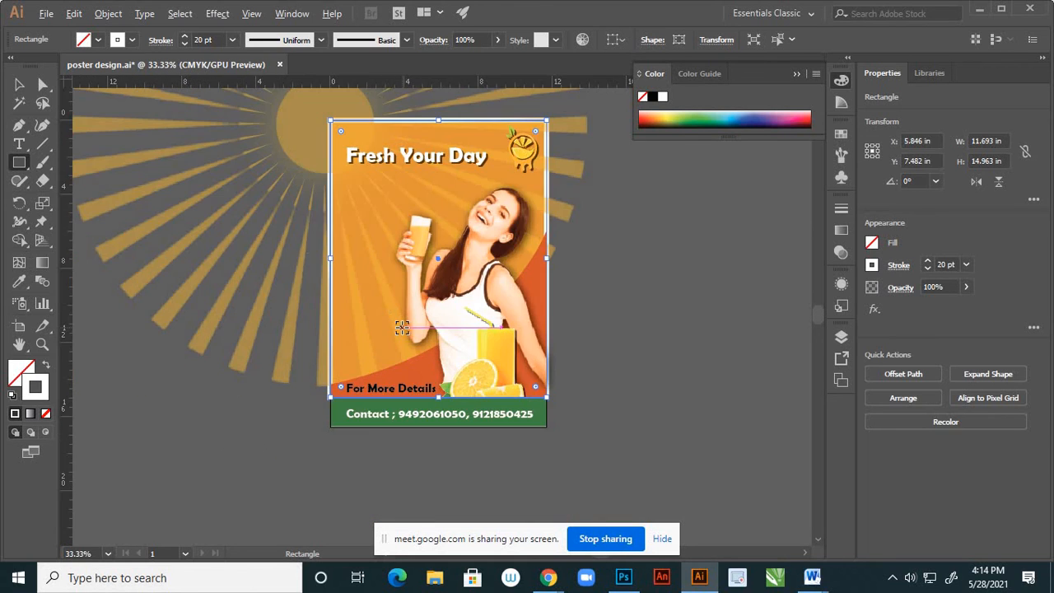
Set the white border rectangle's stroke weight to 30 pt
{"action": "left_click", "coordinate": [232, 40]}
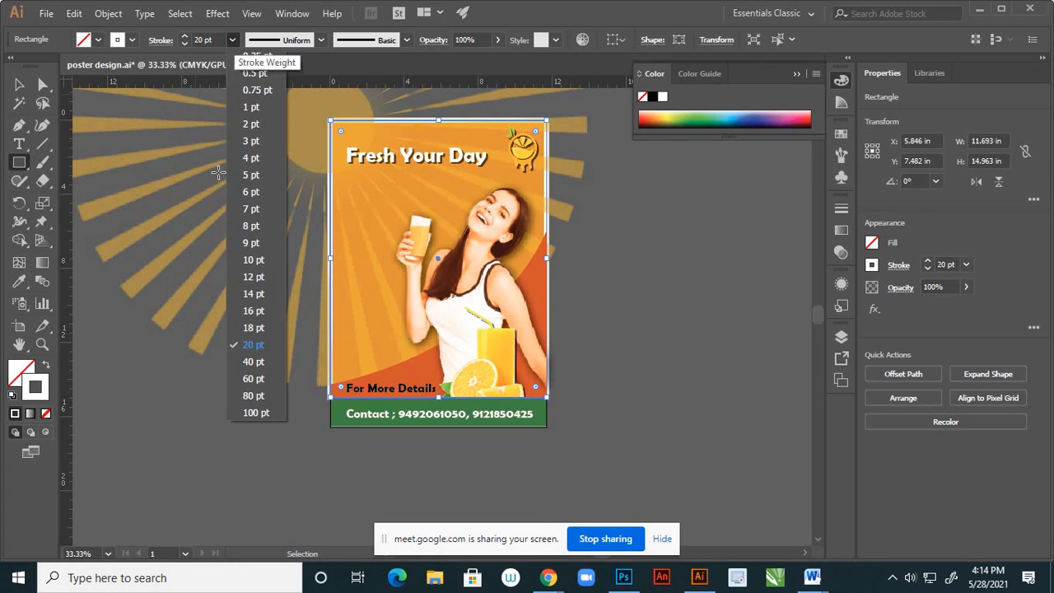
{"action": "left_click", "coordinate": [216, 41]}
{"action": "left_click", "coordinate": [204, 41]}
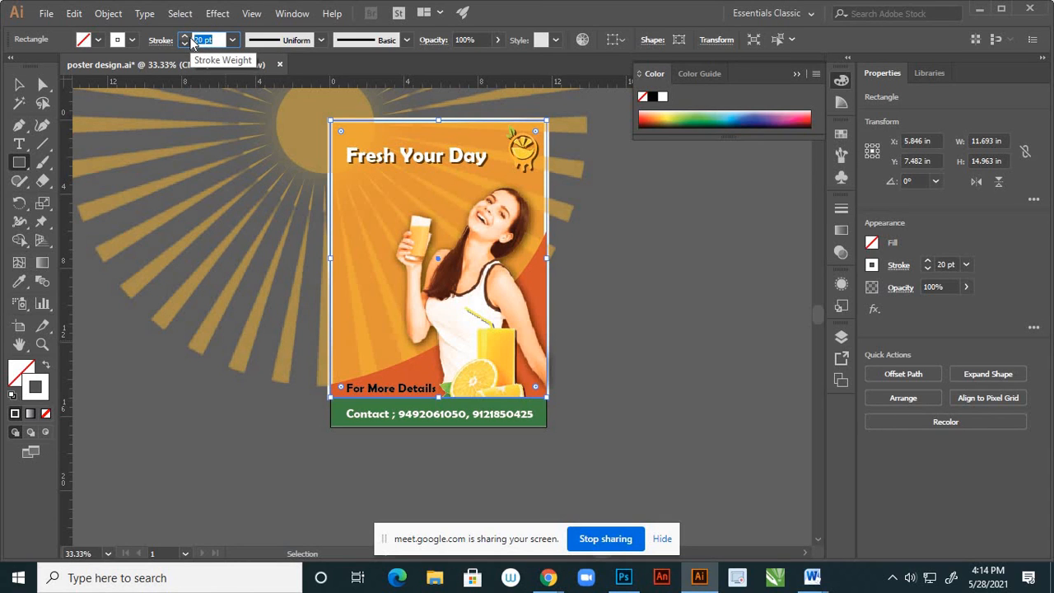
{"action": "type", "text": "30"}
{"action": "key", "text": "Return"}
{"action": "left_click", "coordinate": [19, 85]}
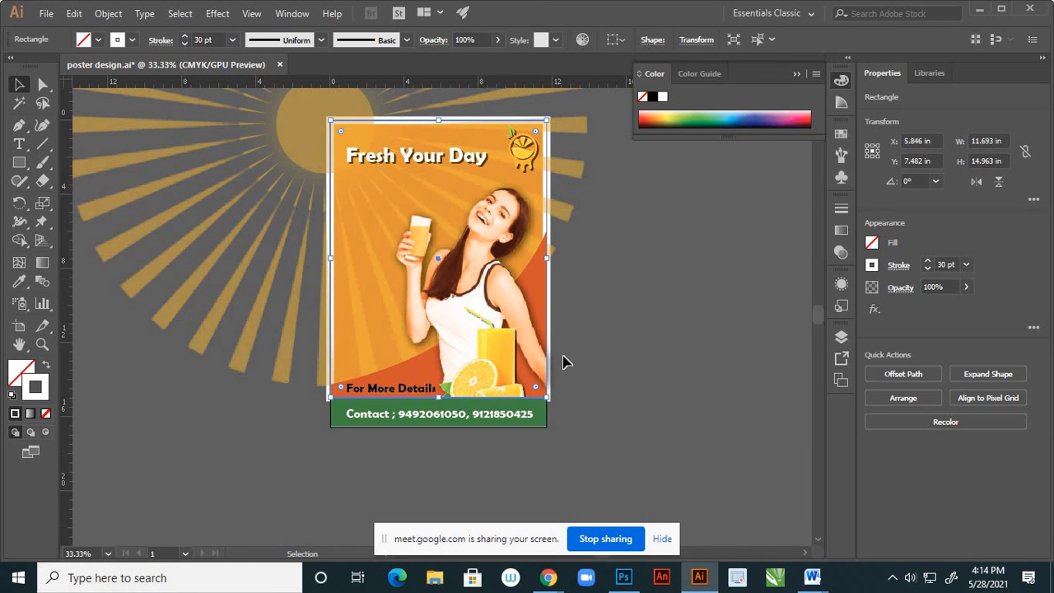
Expand Layer 1 and toggle the visibility of the layer and its upper rectangle to identify the white border
{"action": "left_click", "coordinate": [842, 337]}
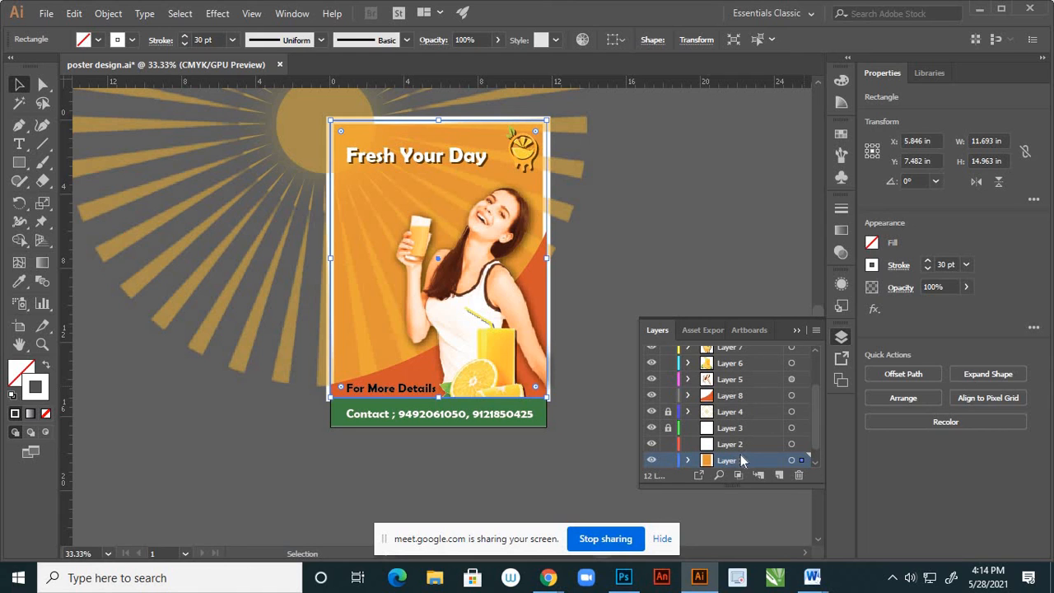
{"action": "scroll", "coordinate": [764, 421], "scroll_direction": "down", "scroll_amount": 1}
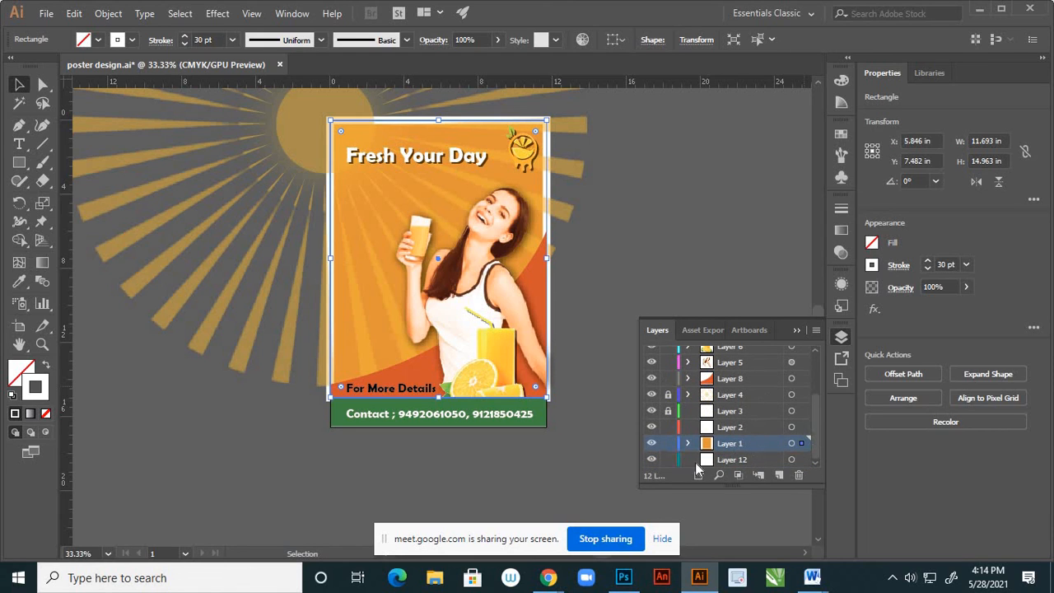
{"action": "left_click", "coordinate": [650, 443]}
{"action": "left_click", "coordinate": [650, 443]}
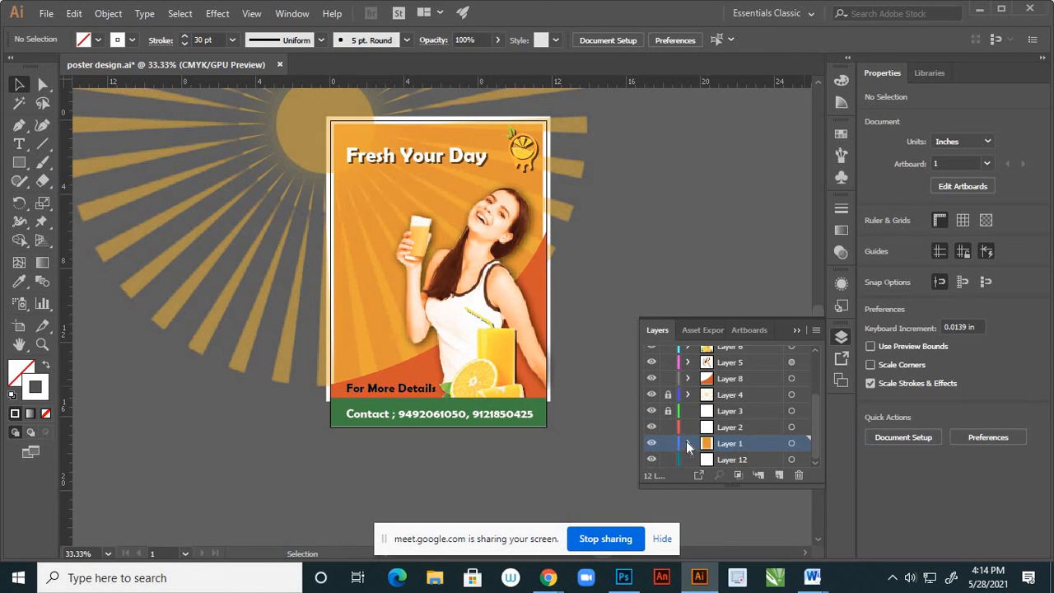
{"action": "left_click", "coordinate": [687, 443]}
{"action": "scroll", "coordinate": [791, 432], "scroll_direction": "down", "scroll_amount": 2}
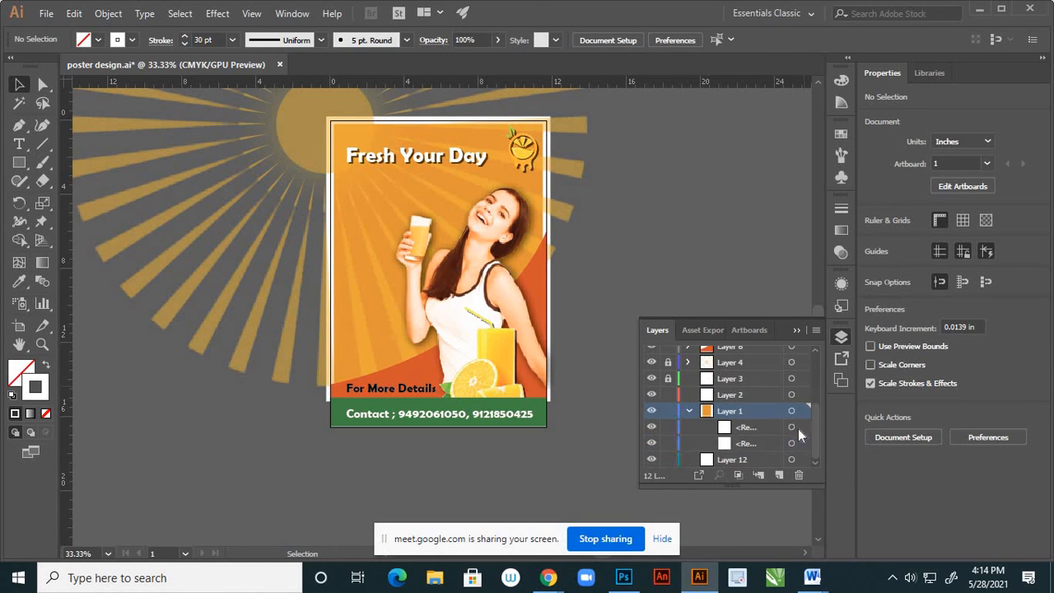
{"action": "left_click", "coordinate": [651, 427]}
{"action": "left_click", "coordinate": [652, 427]}
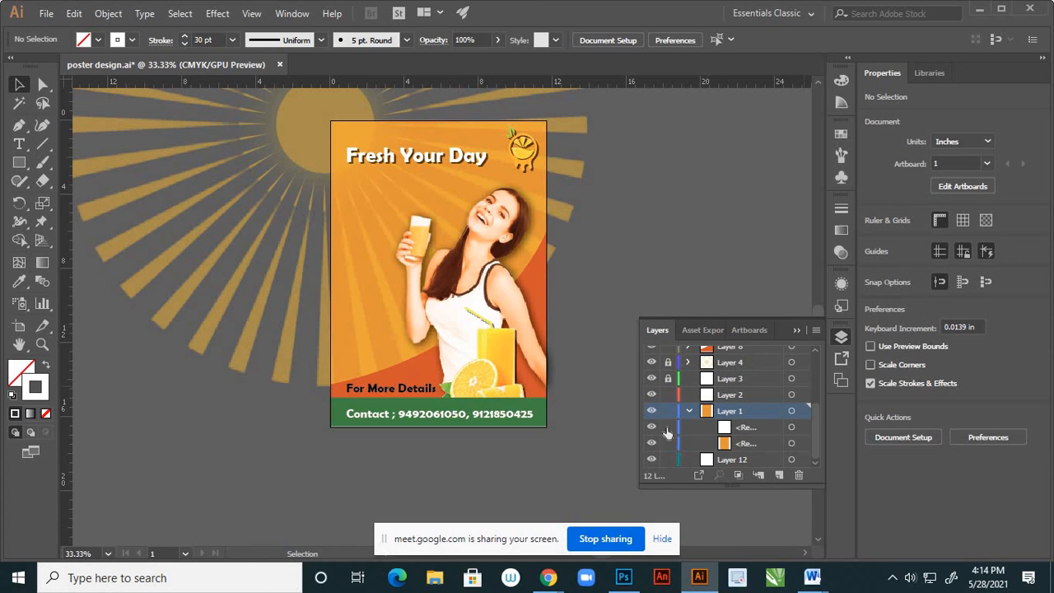
Move the white border rectangle out of Layer 1 into a new layer directly above Layer 8, in the same position, and deselect it
{"action": "left_click", "coordinate": [791, 427]}
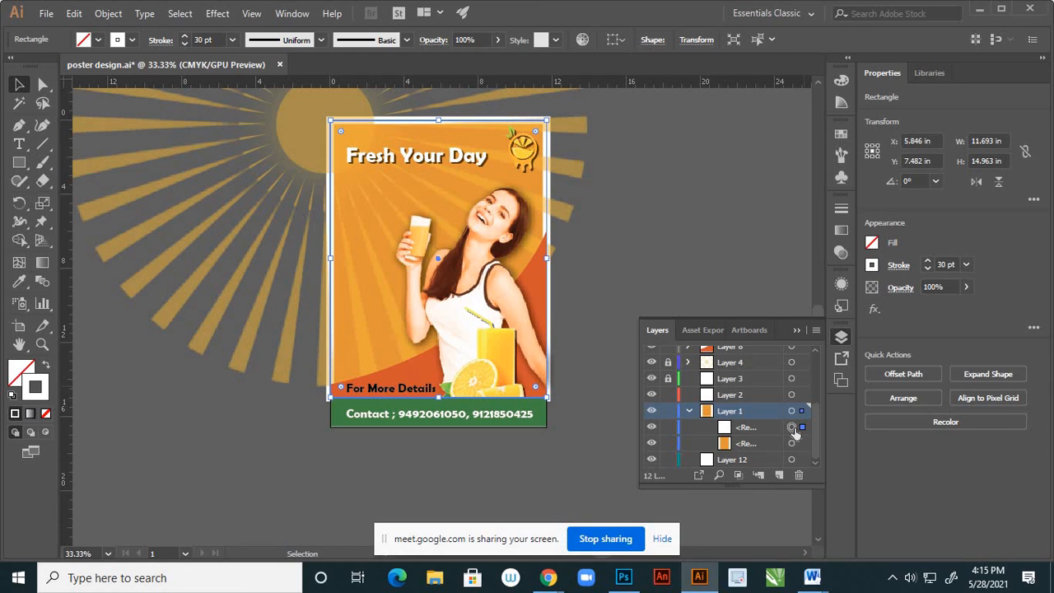
{"action": "key", "text": "Delete"}
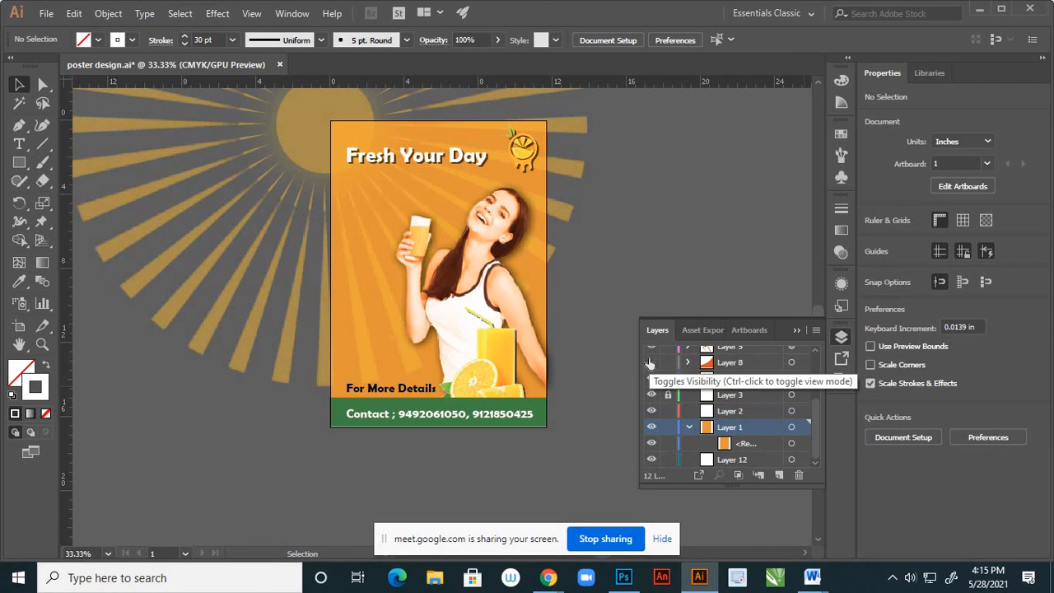
{"action": "left_click", "coordinate": [791, 363]}
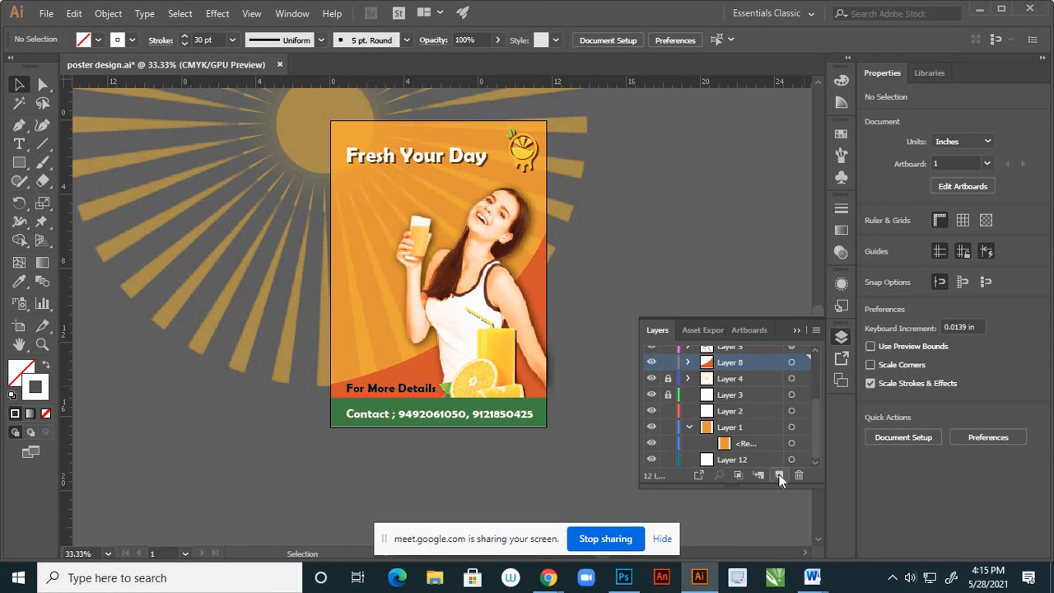
{"action": "left_click", "coordinate": [779, 474]}
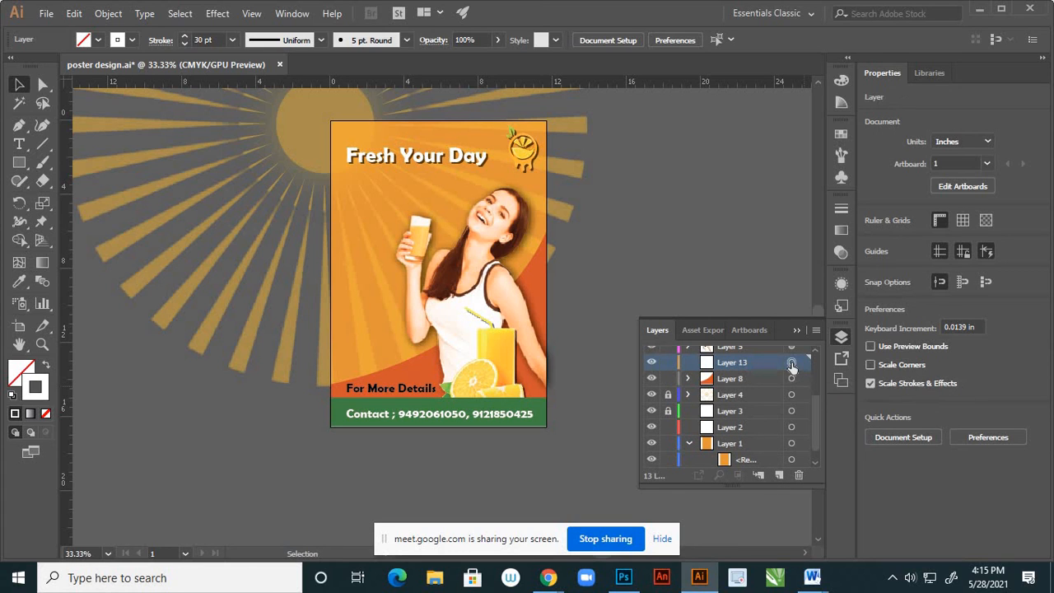
{"action": "left_click", "coordinate": [791, 363]}
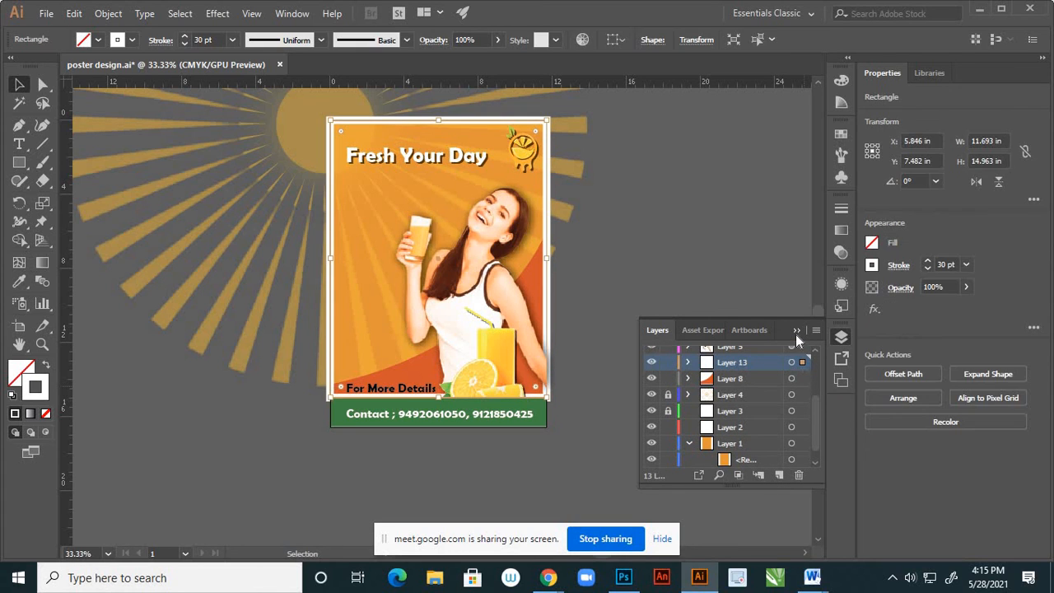
{"action": "left_click", "coordinate": [796, 330]}
{"action": "left_click", "coordinate": [683, 272]}
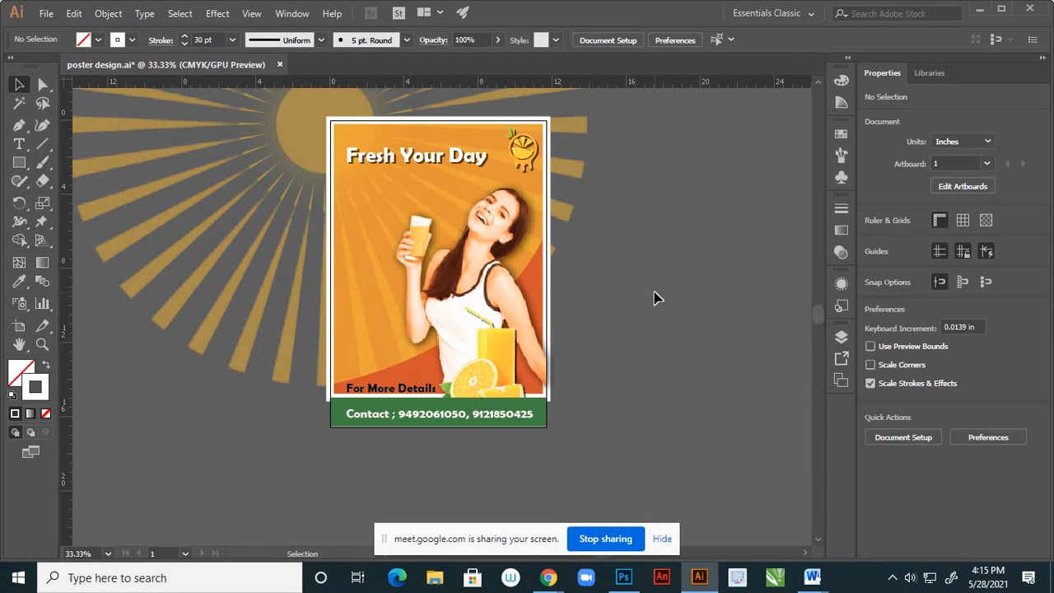
Save the poster document with the white border in its new layer
{"action": "key", "text": "a"}
{"action": "key", "text": "ctrl+s"}
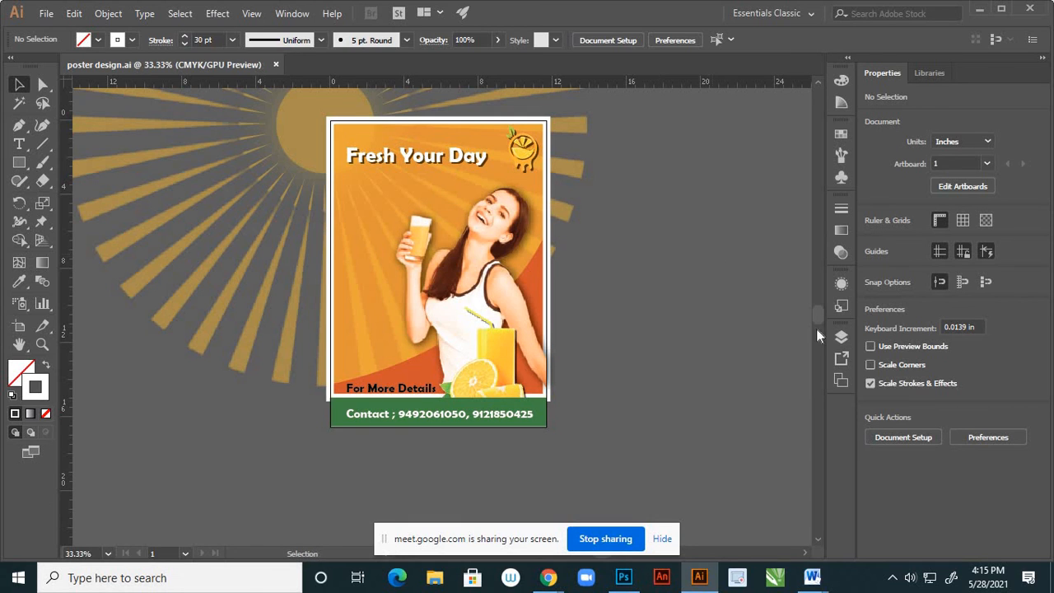
Toggle the visibility of Layer 11 and Layer 10 to identify their contents, and expand Layer 10
{"action": "left_click", "coordinate": [840, 338]}
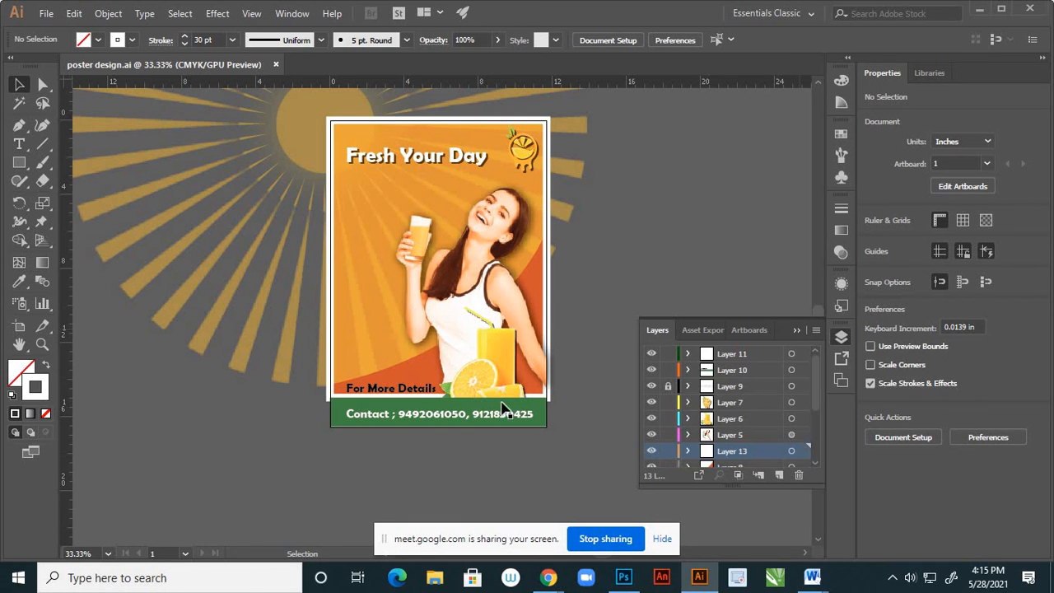
{"action": "left_click", "coordinate": [652, 355]}
{"action": "left_click", "coordinate": [650, 355]}
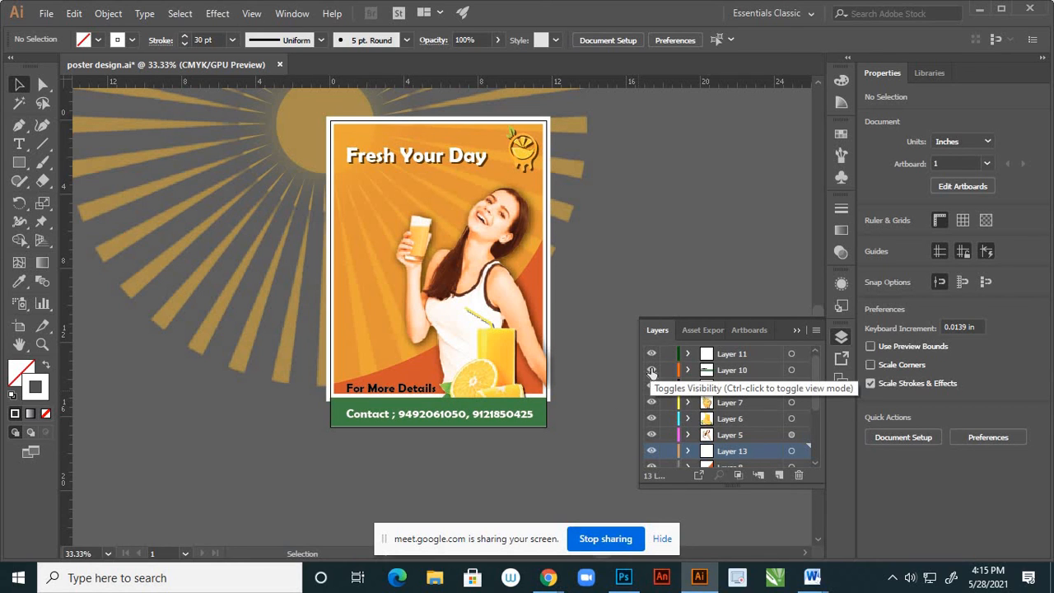
{"action": "left_click", "coordinate": [651, 371]}
{"action": "left_click", "coordinate": [651, 370]}
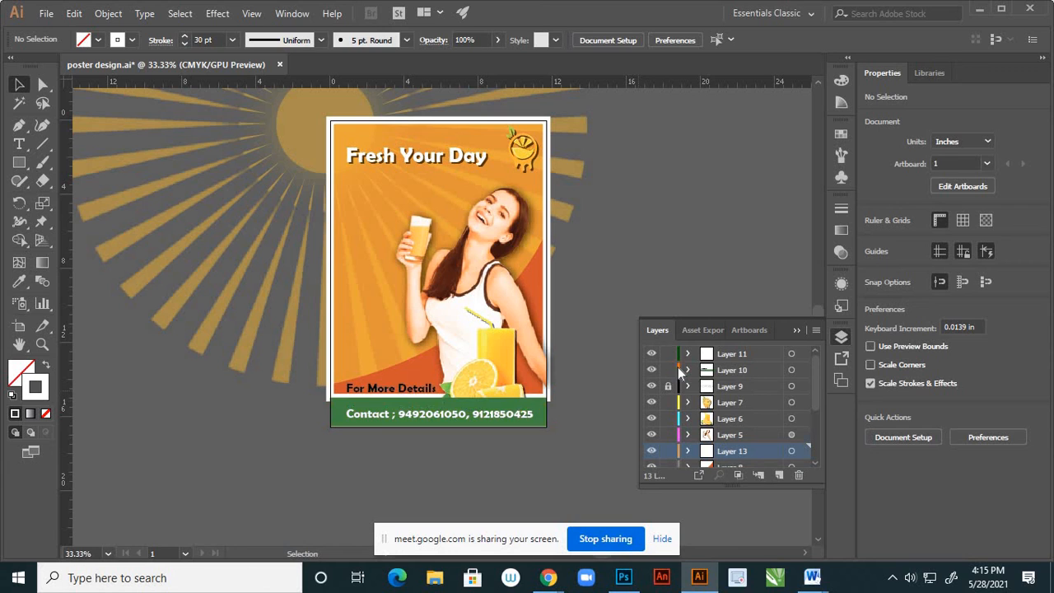
{"action": "left_click", "coordinate": [688, 371]}
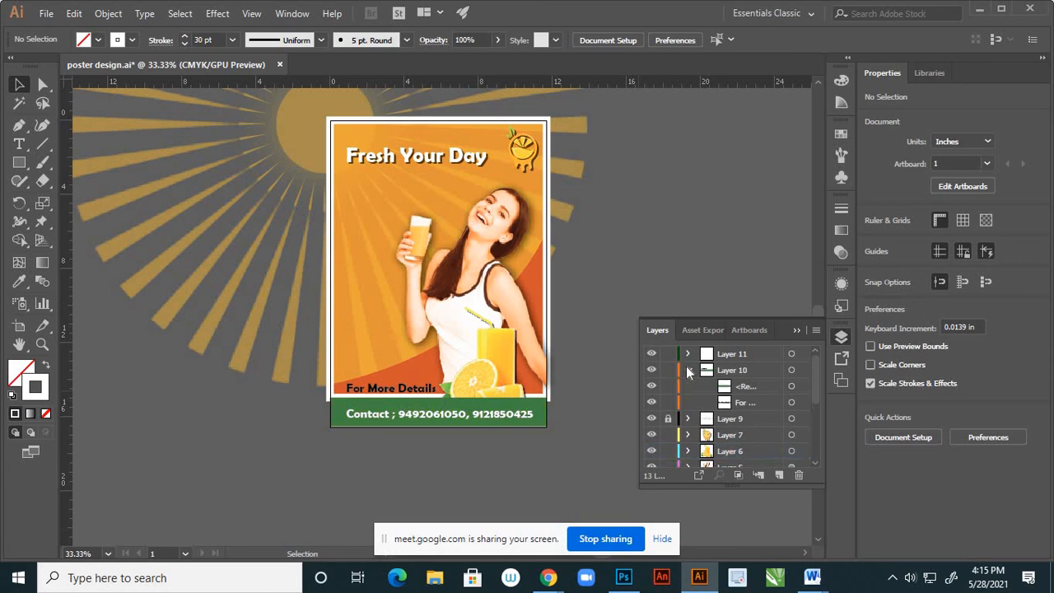
Move the "For More Details" text slightly upward, away from the green contact band, and save the document
{"action": "left_click", "coordinate": [416, 394]}
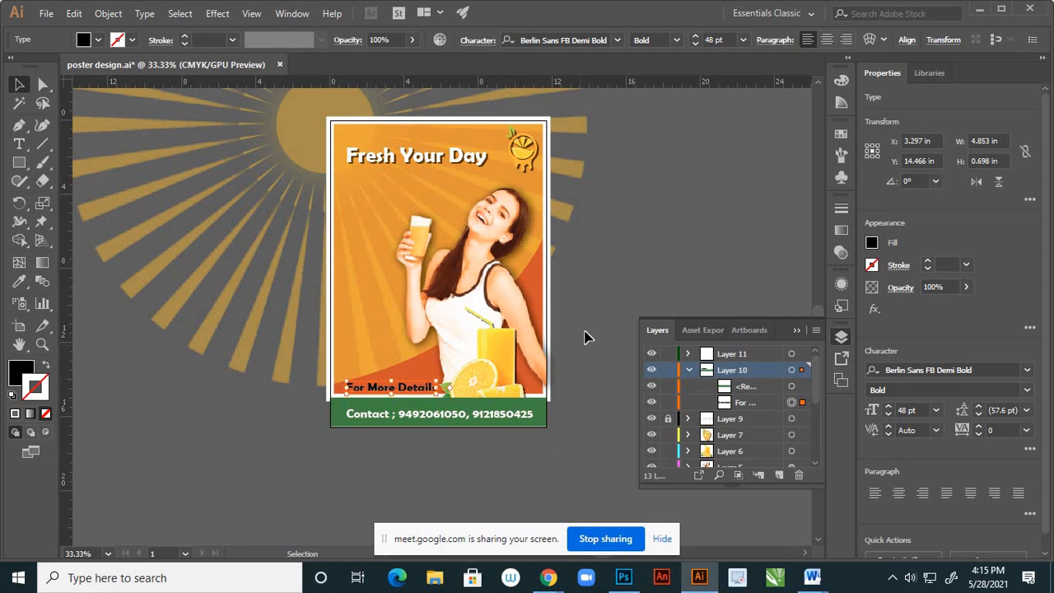
{"action": "left_click", "coordinate": [663, 275]}
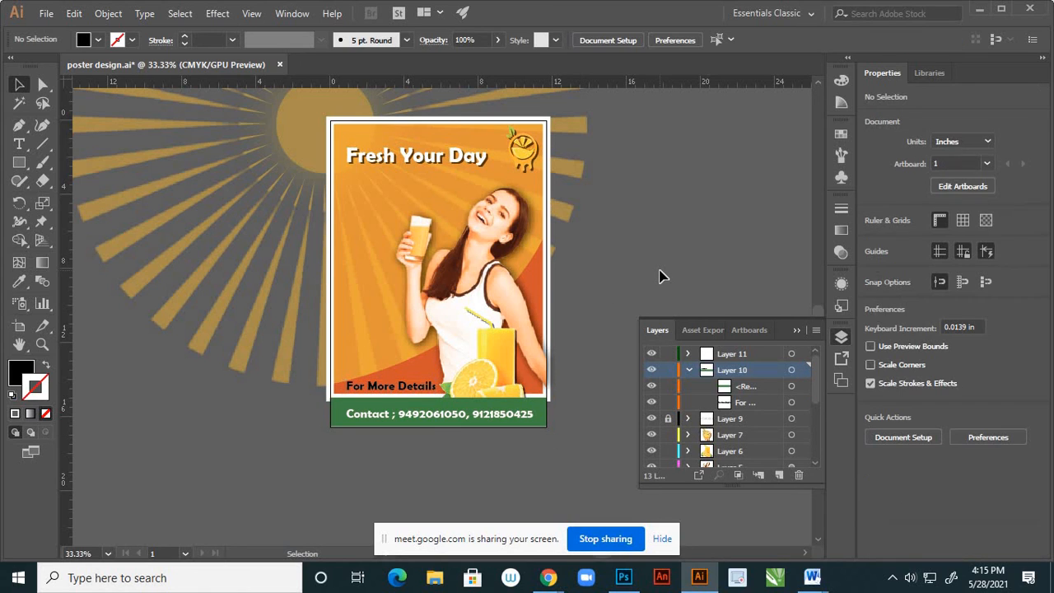
{"action": "left_click", "coordinate": [795, 331]}
{"action": "key", "text": "a"}
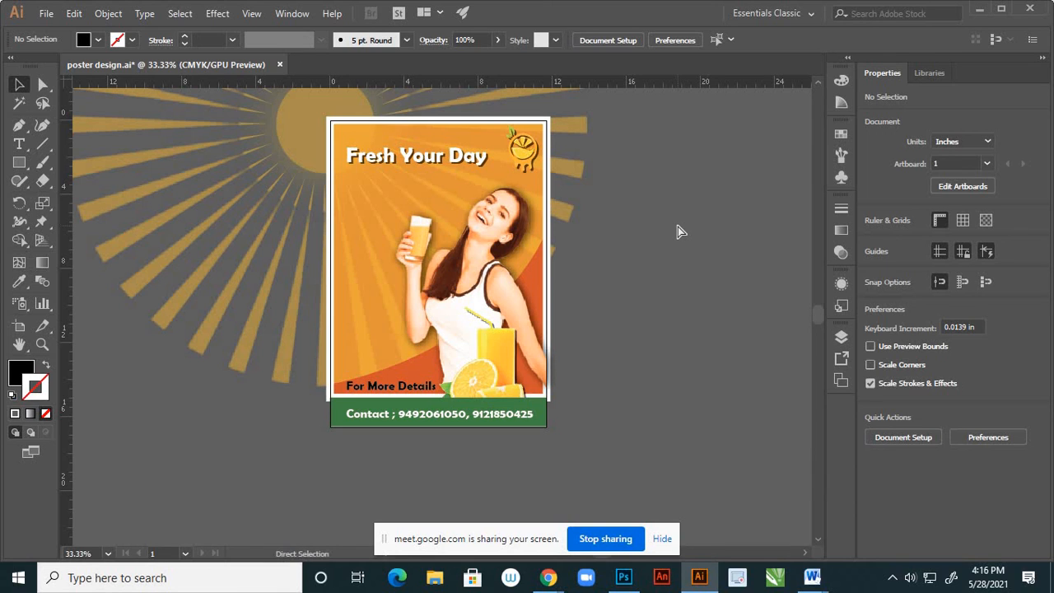
{"action": "key", "text": "ctrl+s"}
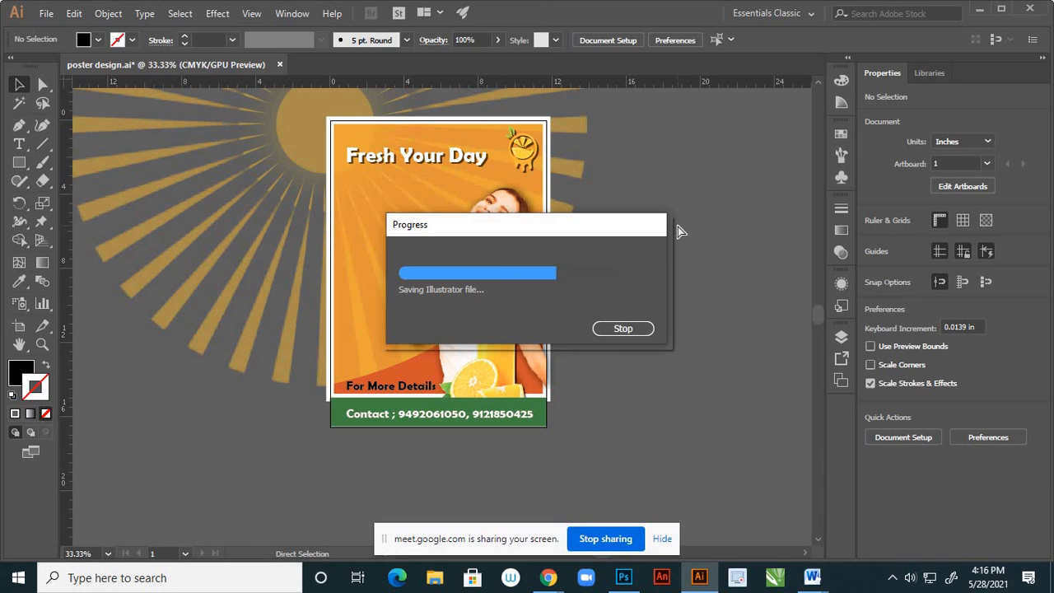
Save the poster to the Desktop as an Adobe PDF named poster design, with all printer's marks enabled
{"action": "left_click", "coordinate": [46, 14]}
{"action": "left_click", "coordinate": [74, 156]}
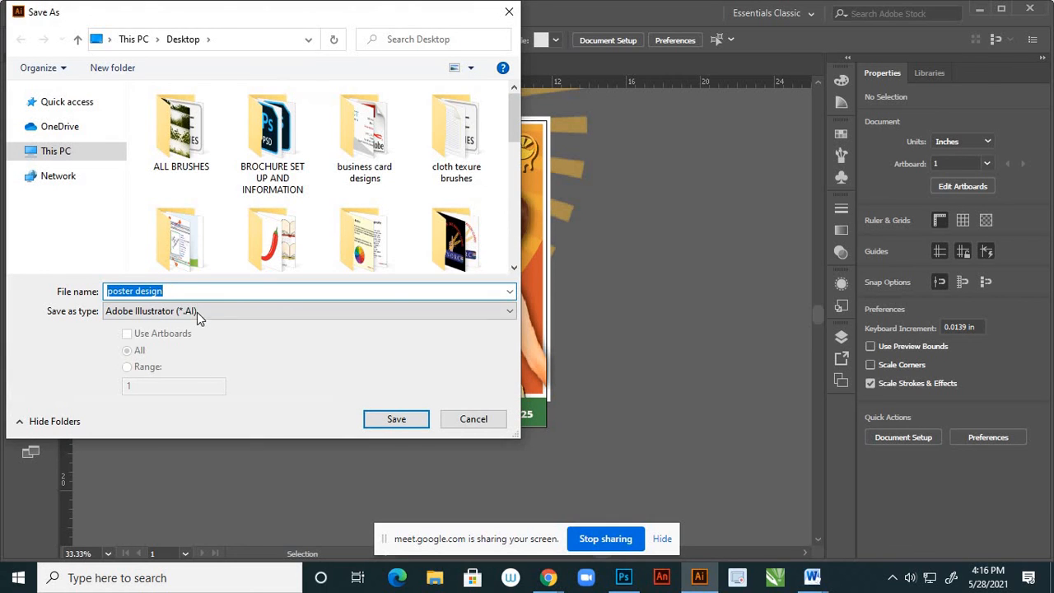
{"action": "left_click", "coordinate": [202, 312]}
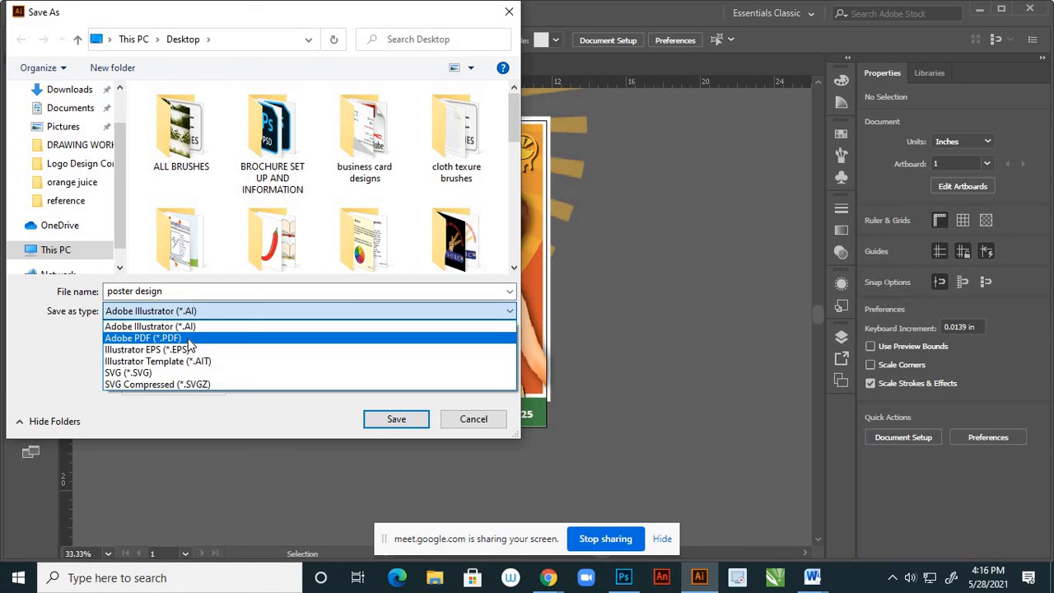
{"action": "left_click", "coordinate": [189, 338]}
{"action": "left_click", "coordinate": [403, 418]}
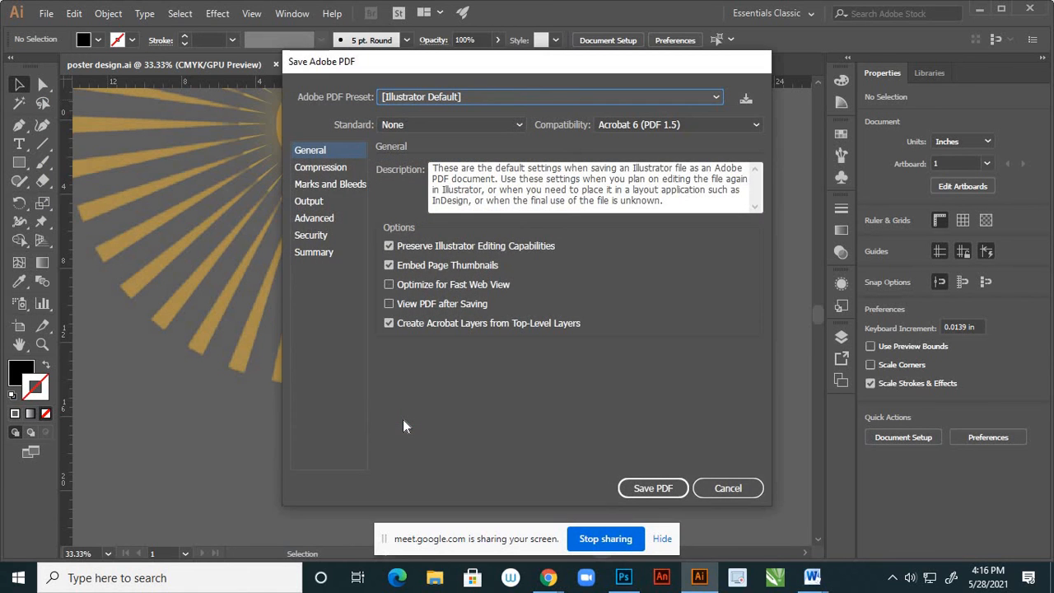
{"action": "left_click", "coordinate": [318, 186]}
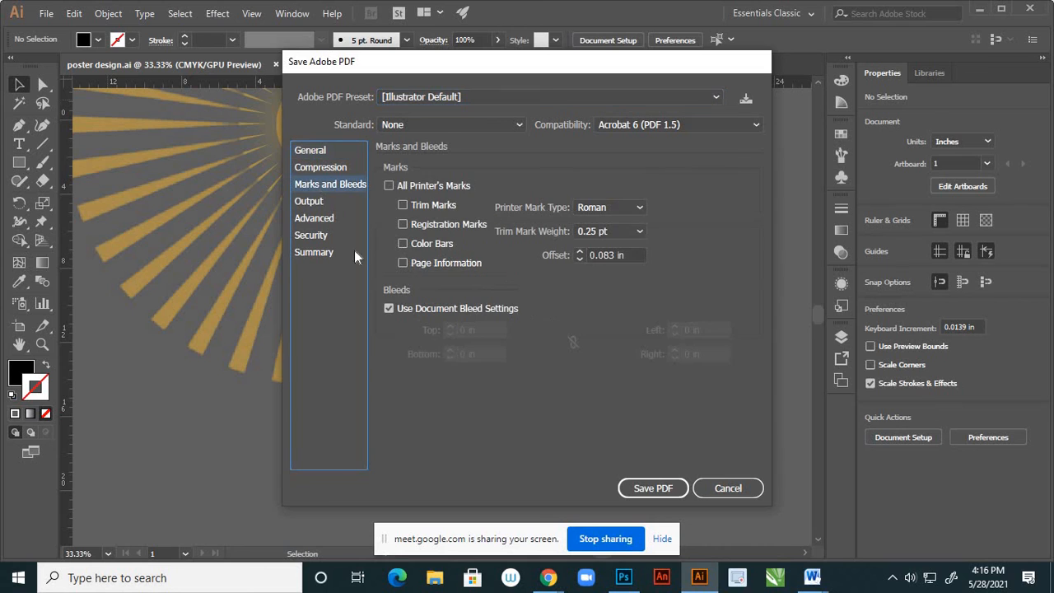
{"action": "left_click", "coordinate": [388, 187]}
{"action": "left_click", "coordinate": [649, 491]}
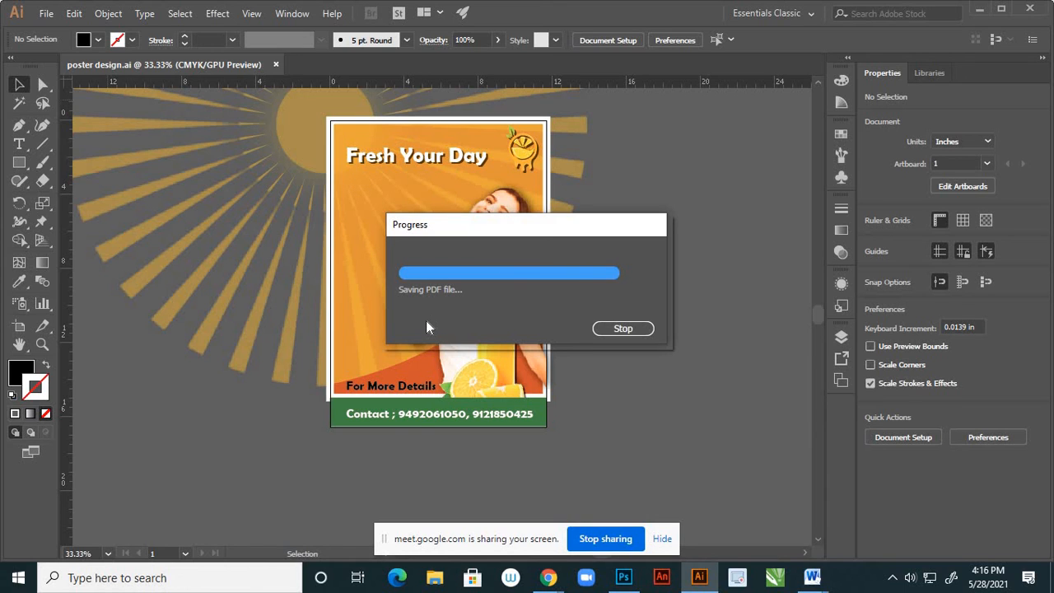
Export the poster to the Desktop as a JPEG using artboards, with CMYK color, maximum quality 10 and 300 ppi resolution
{"action": "left_click", "coordinate": [46, 14]}
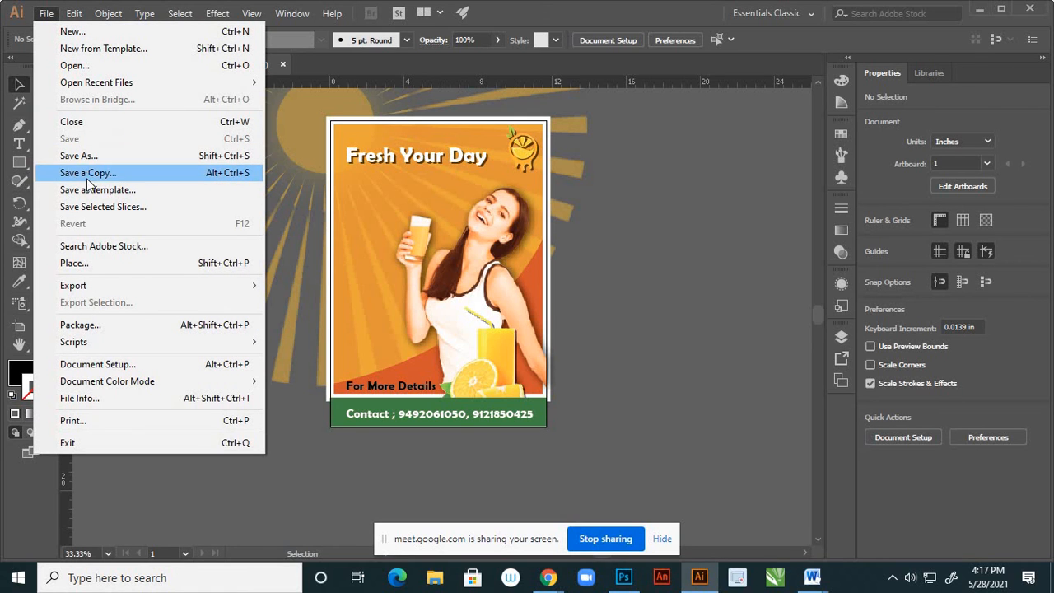
{"action": "mouse_move", "coordinate": [238, 285]}
{"action": "left_click", "coordinate": [292, 304]}
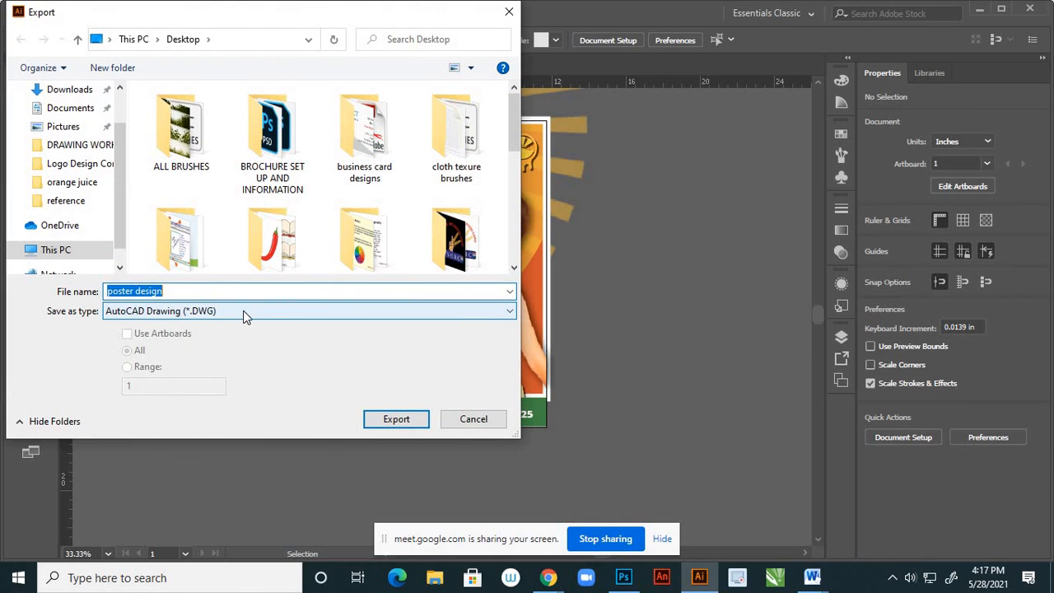
{"action": "left_click", "coordinate": [243, 312]}
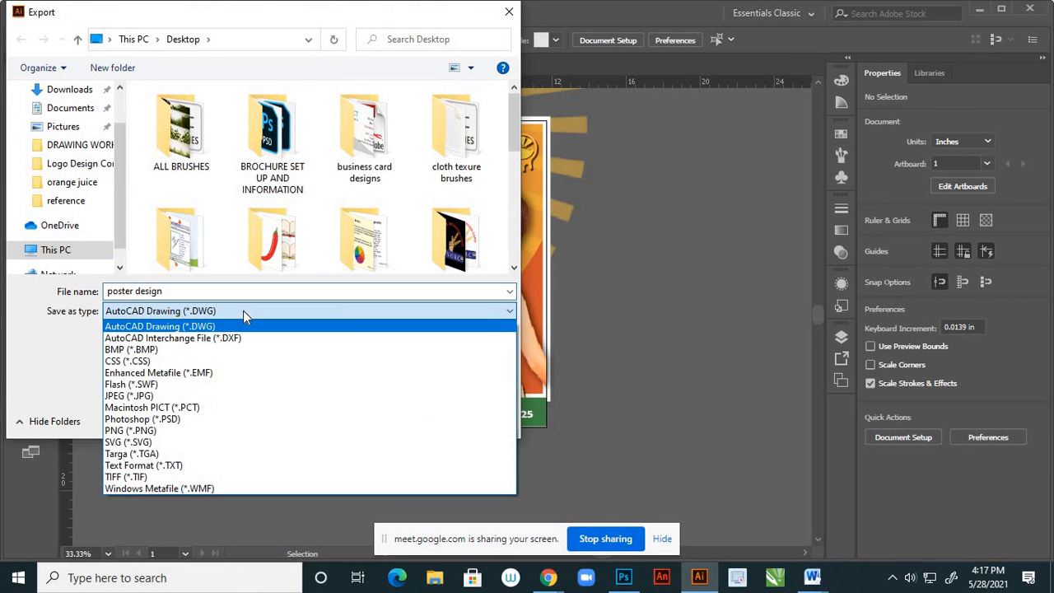
{"action": "left_click", "coordinate": [176, 396]}
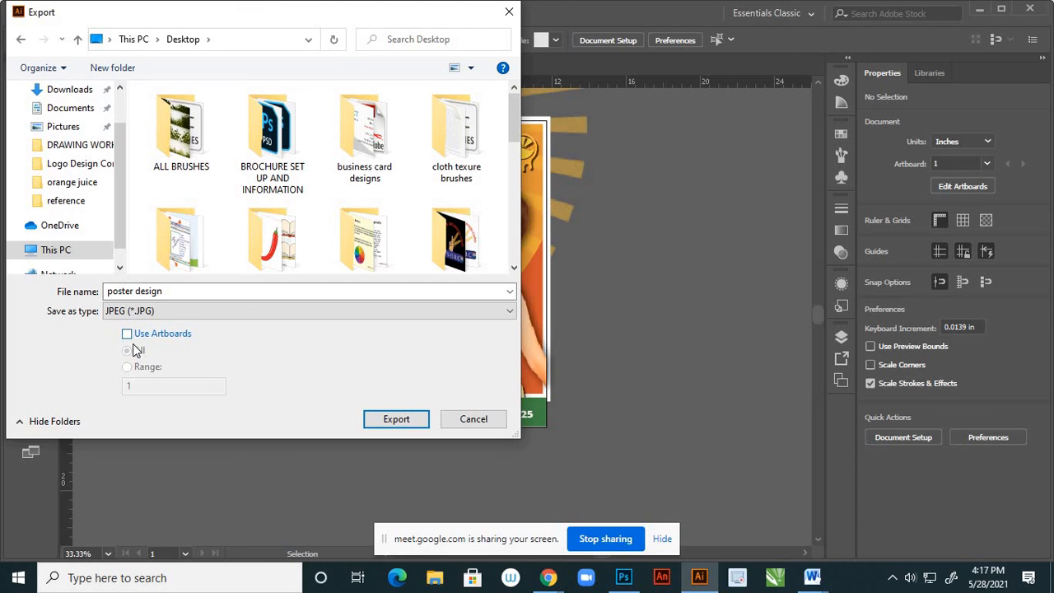
{"action": "left_click", "coordinate": [127, 334]}
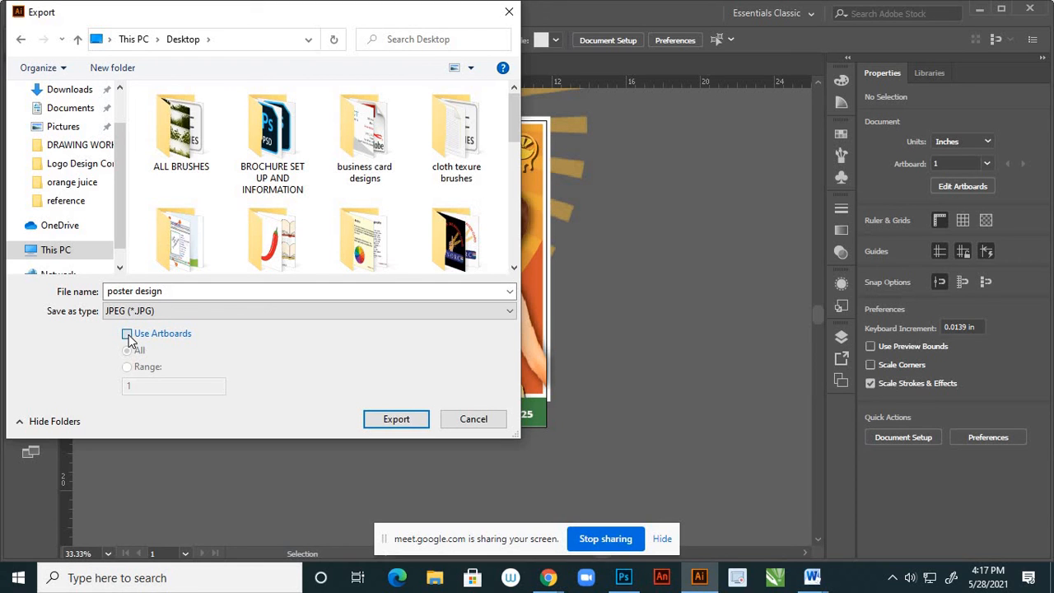
{"action": "left_click", "coordinate": [380, 420]}
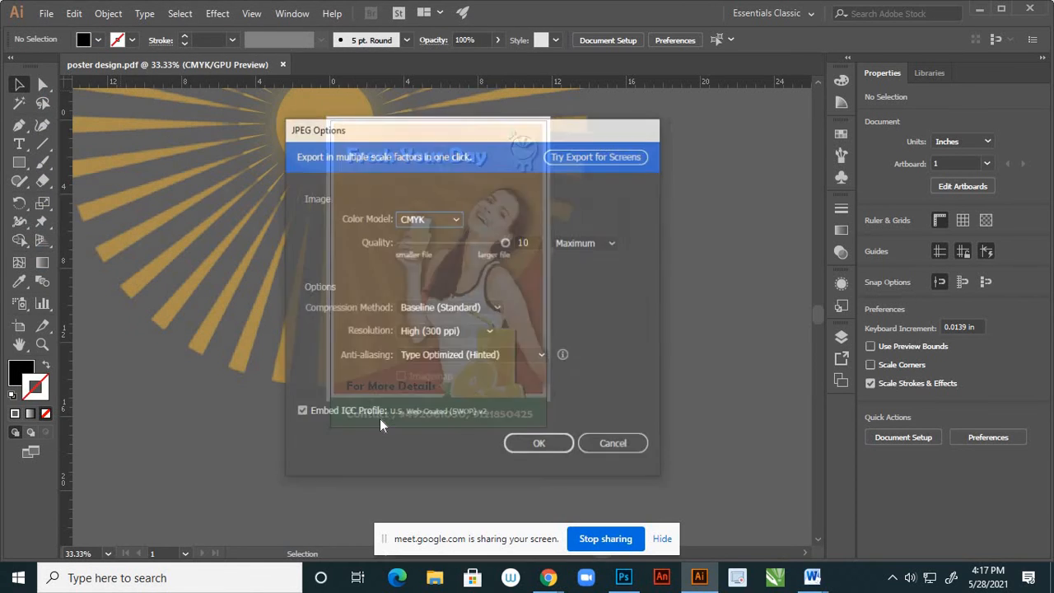
{"action": "left_click", "coordinate": [540, 444]}
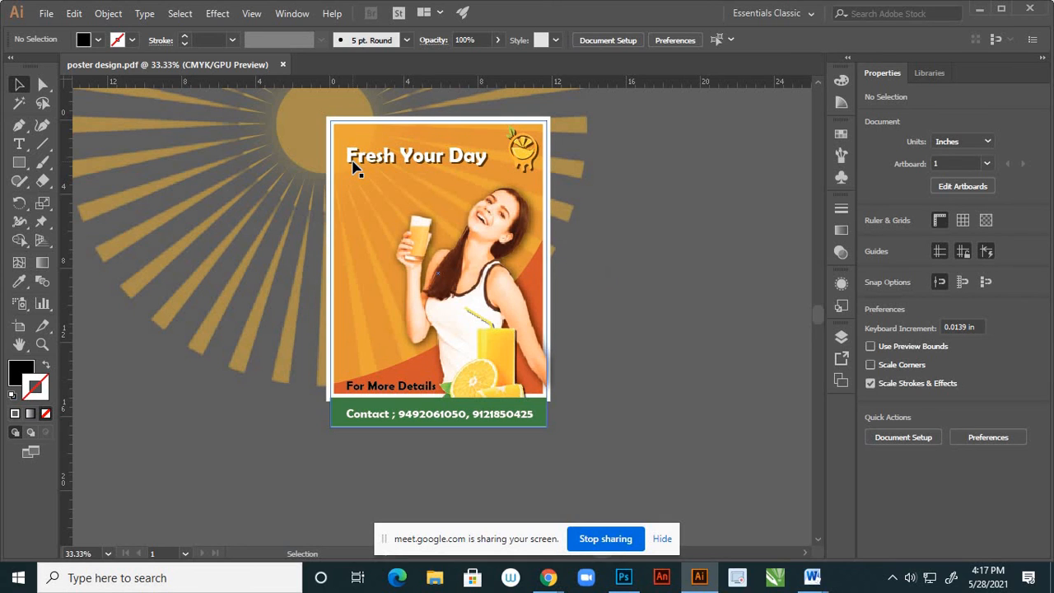
Show and refresh the desktop, and open the exported poster design-01 image in Photos to review it
{"action": "left_click", "coordinate": [979, 10]}
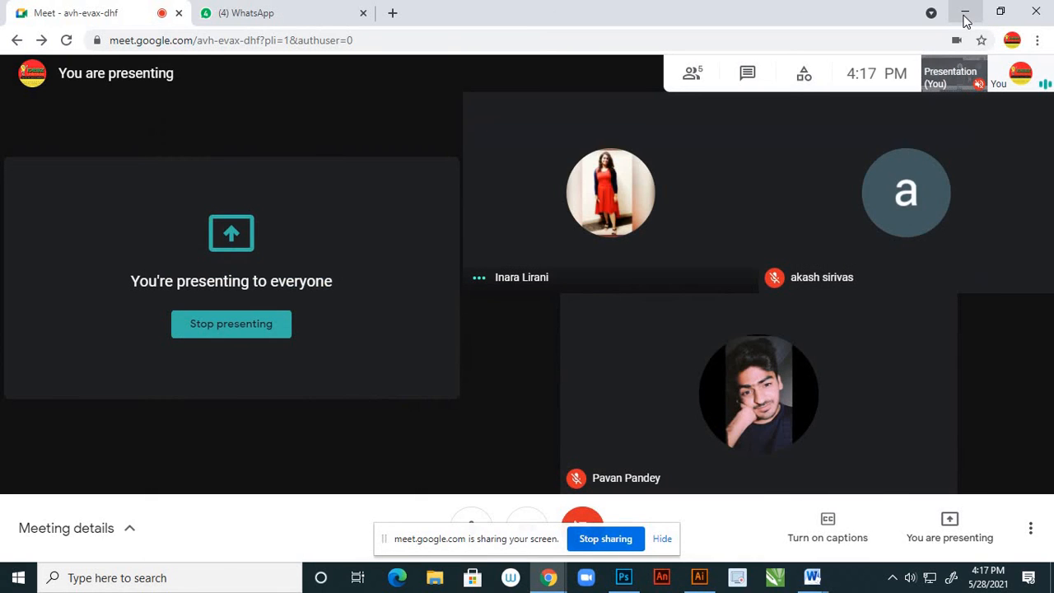
{"action": "left_click", "coordinate": [967, 13]}
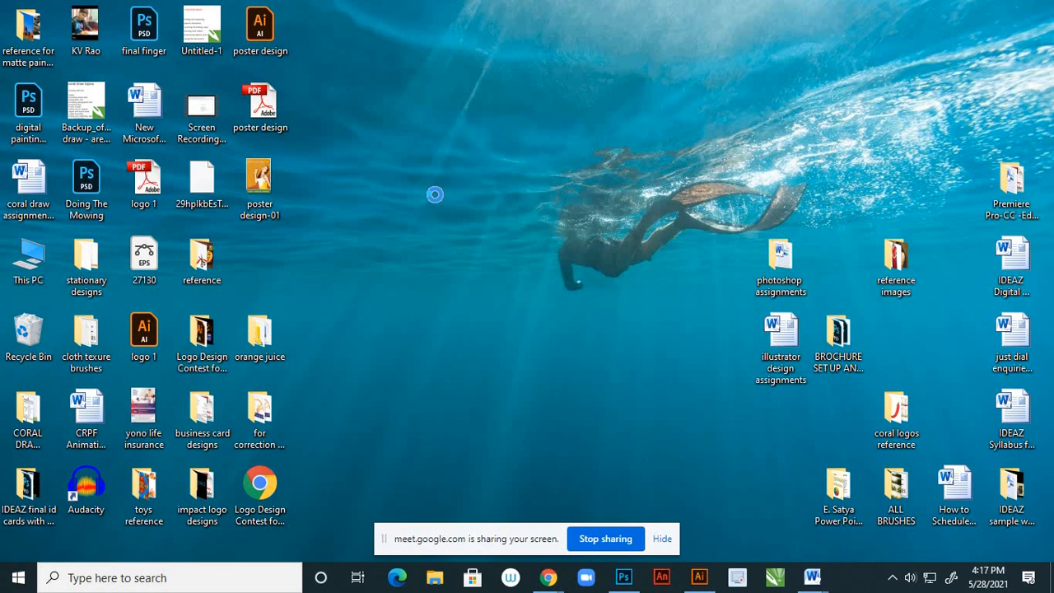
{"action": "right_click", "coordinate": [458, 168]}
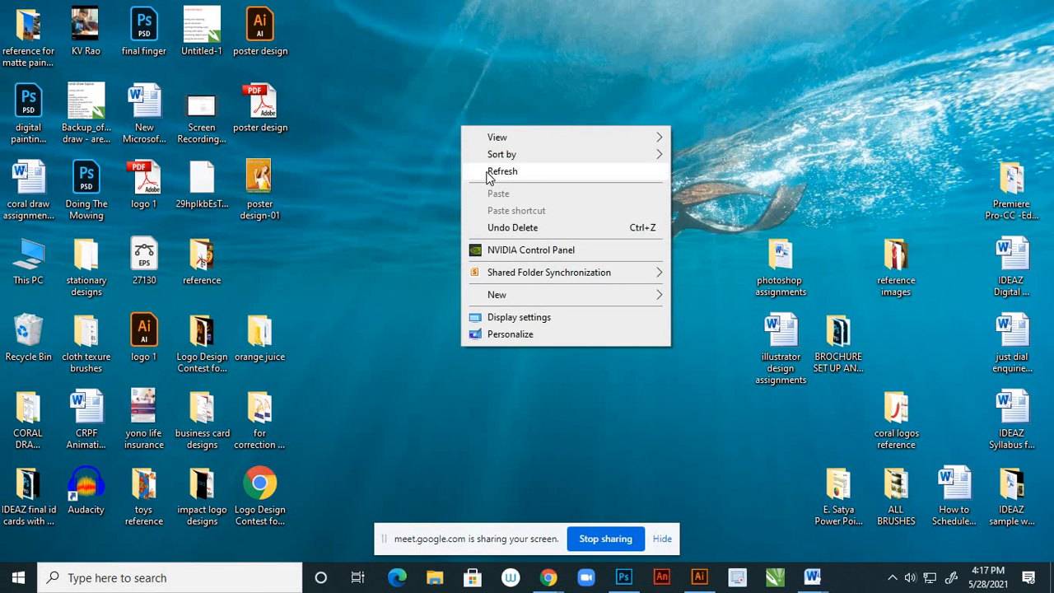
{"action": "left_click", "coordinate": [477, 172]}
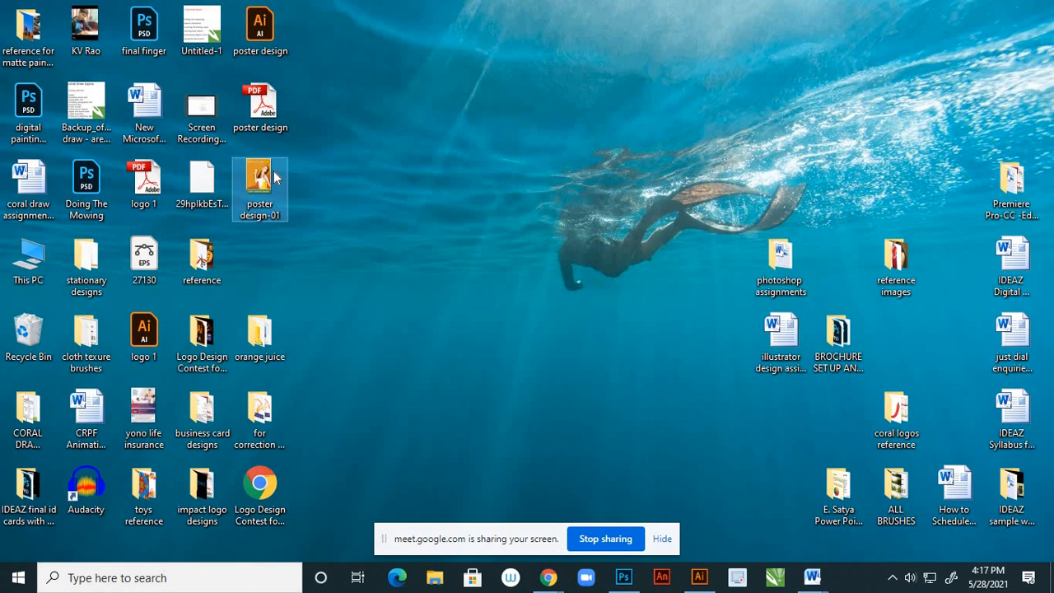
{"action": "double_click", "coordinate": [273, 171]}
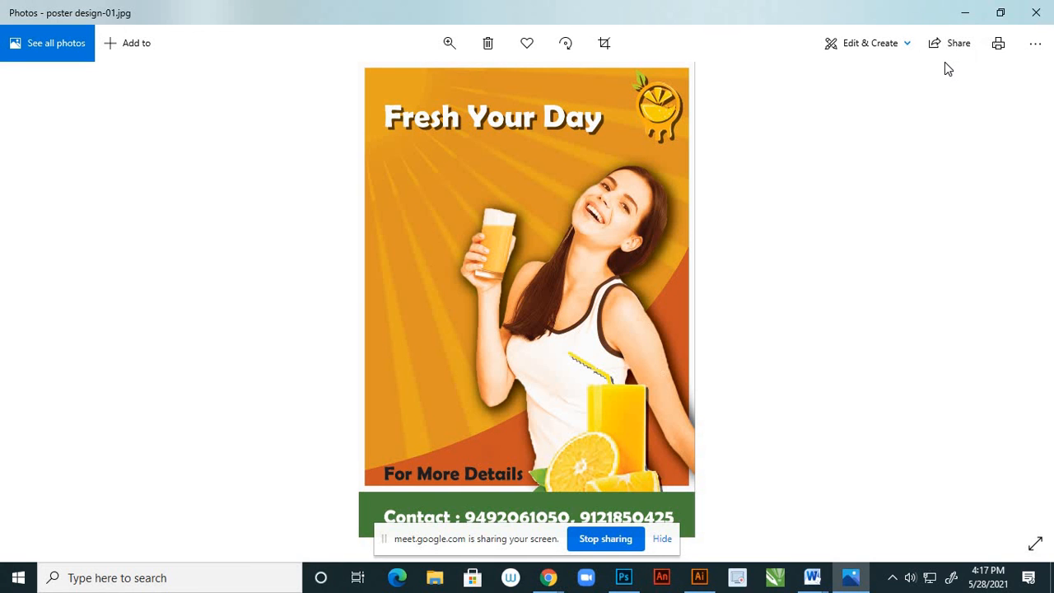
Open the poster design PDF from the desktop in Adobe Reader and view the whole page at 25% with its printer's marks
{"action": "left_click", "coordinate": [964, 14]}
{"action": "left_click", "coordinate": [260, 109]}
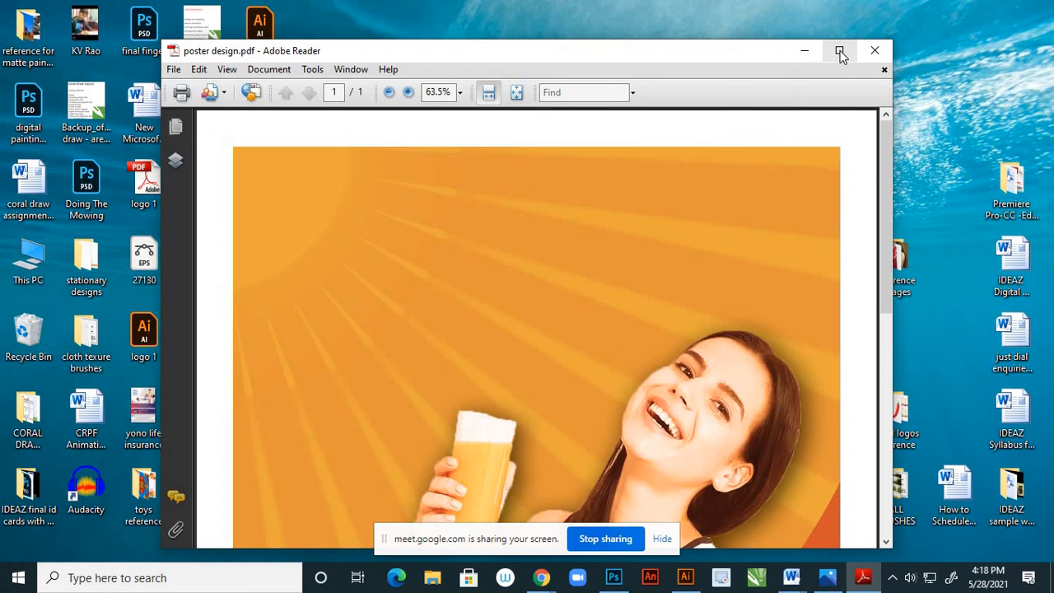
{"action": "left_click", "coordinate": [839, 51]}
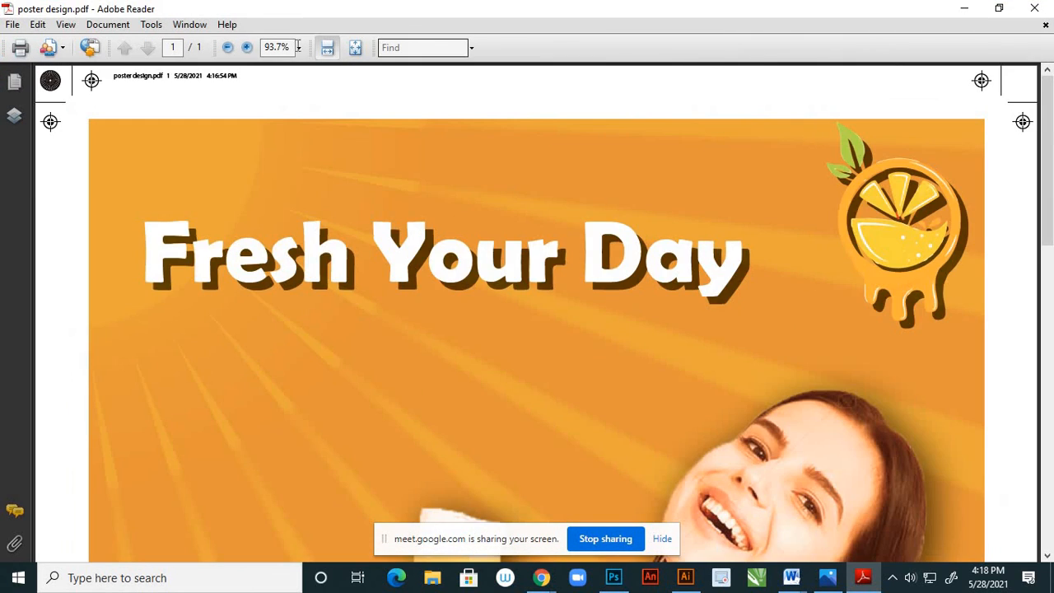
{"action": "left_click", "coordinate": [299, 48]}
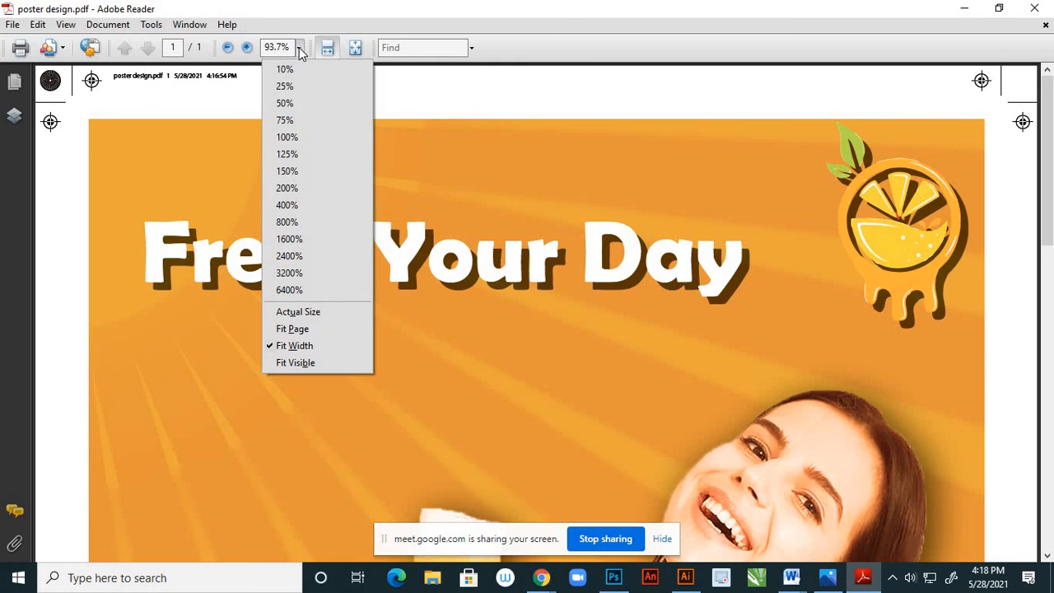
{"action": "left_click", "coordinate": [297, 103]}
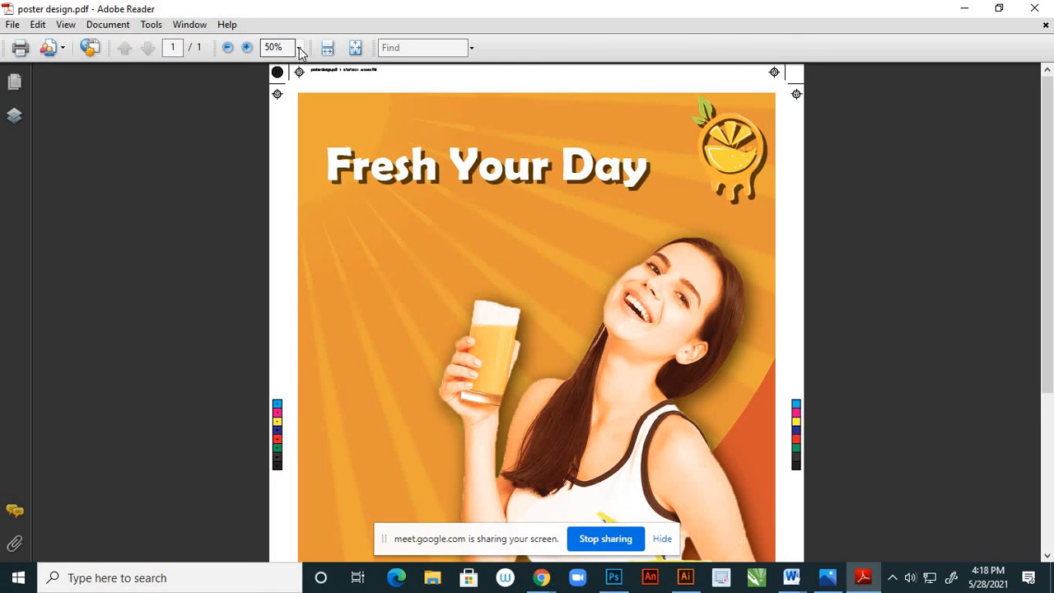
{"action": "left_click", "coordinate": [298, 47]}
{"action": "left_click", "coordinate": [299, 83]}
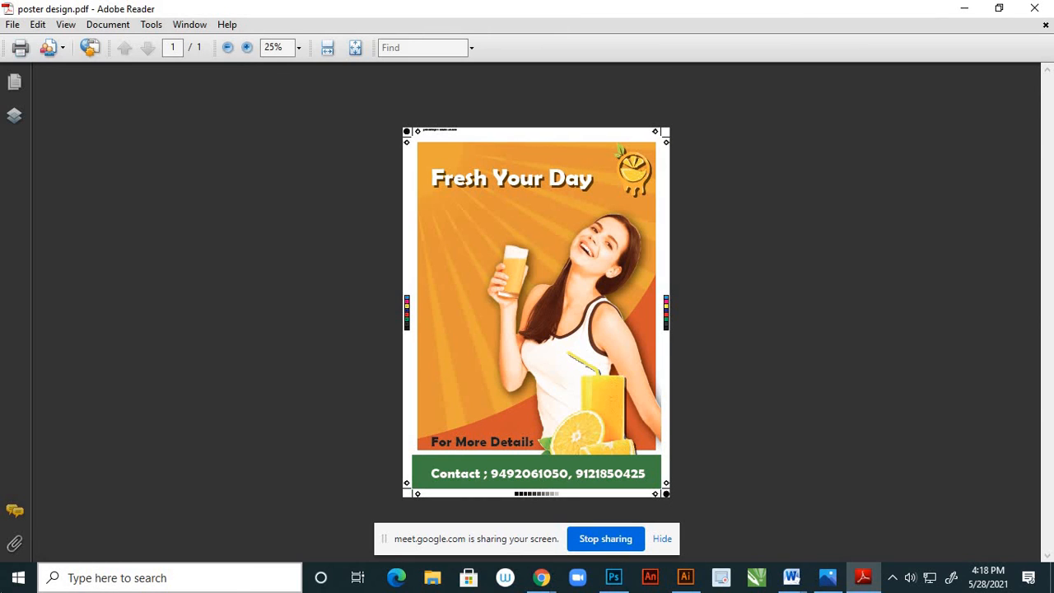
Switch back to Illustrator to view the poster on its artboard
{"action": "left_click", "coordinate": [687, 580]}
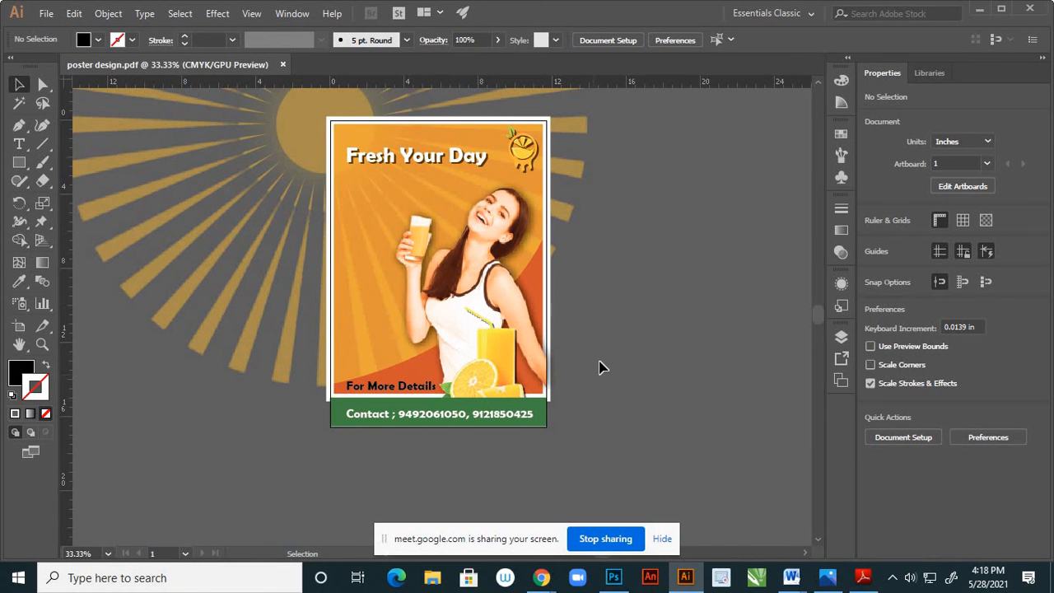
{"action": "key", "text": "h"}
{"action": "left_click_drag", "start_coordinate": [615, 303], "coordinate": [639, 340]}
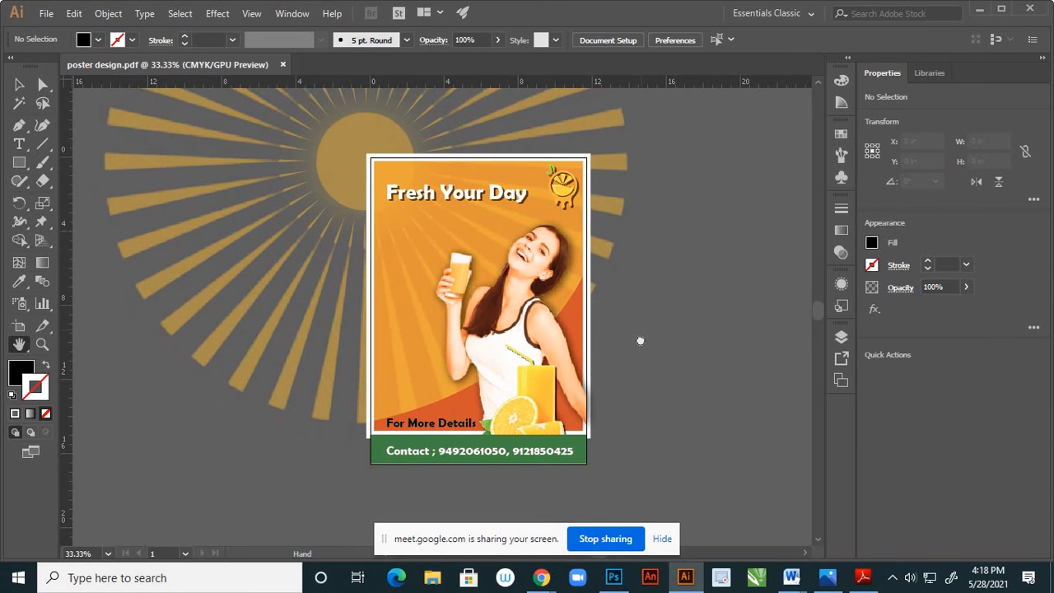